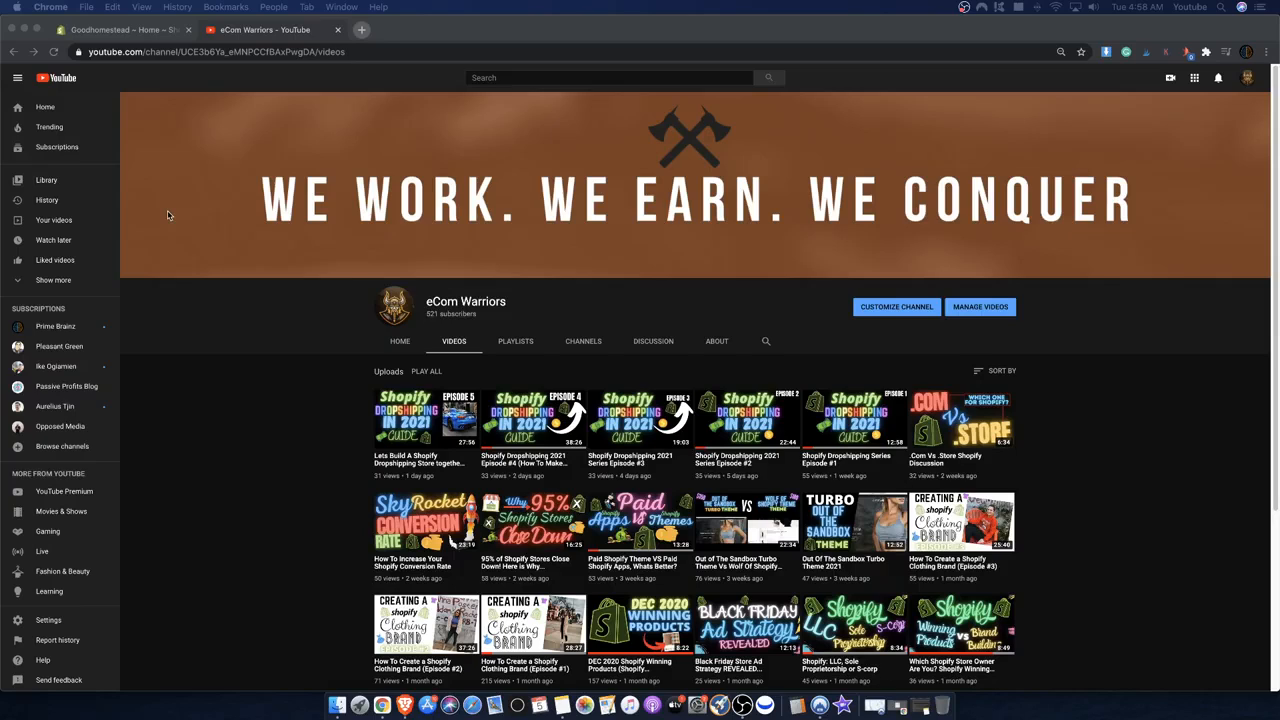
- Switch to the Goodhomestead Shopify admin and open the live theme Wolf demo 5 for customization
{"action": "left_click", "coordinate": [145, 32]}
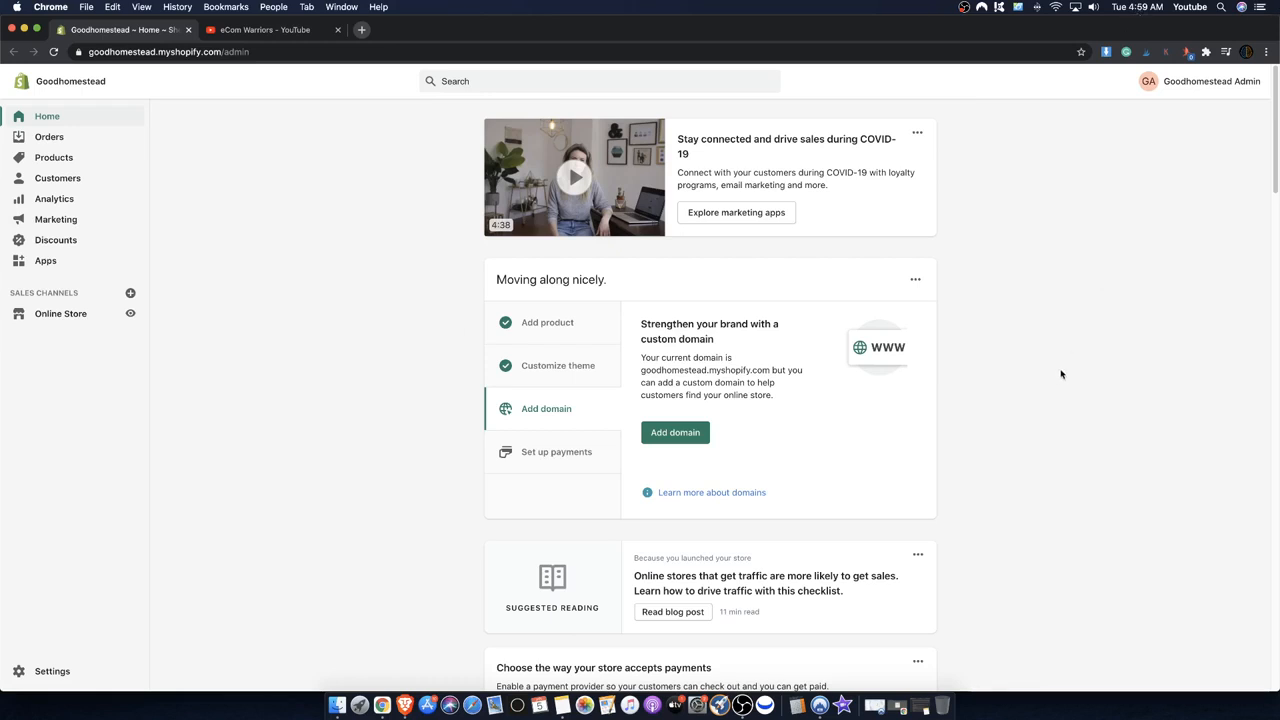
{"action": "scroll", "coordinate": [1055, 384], "scroll_direction": "down", "scroll_amount": 1}
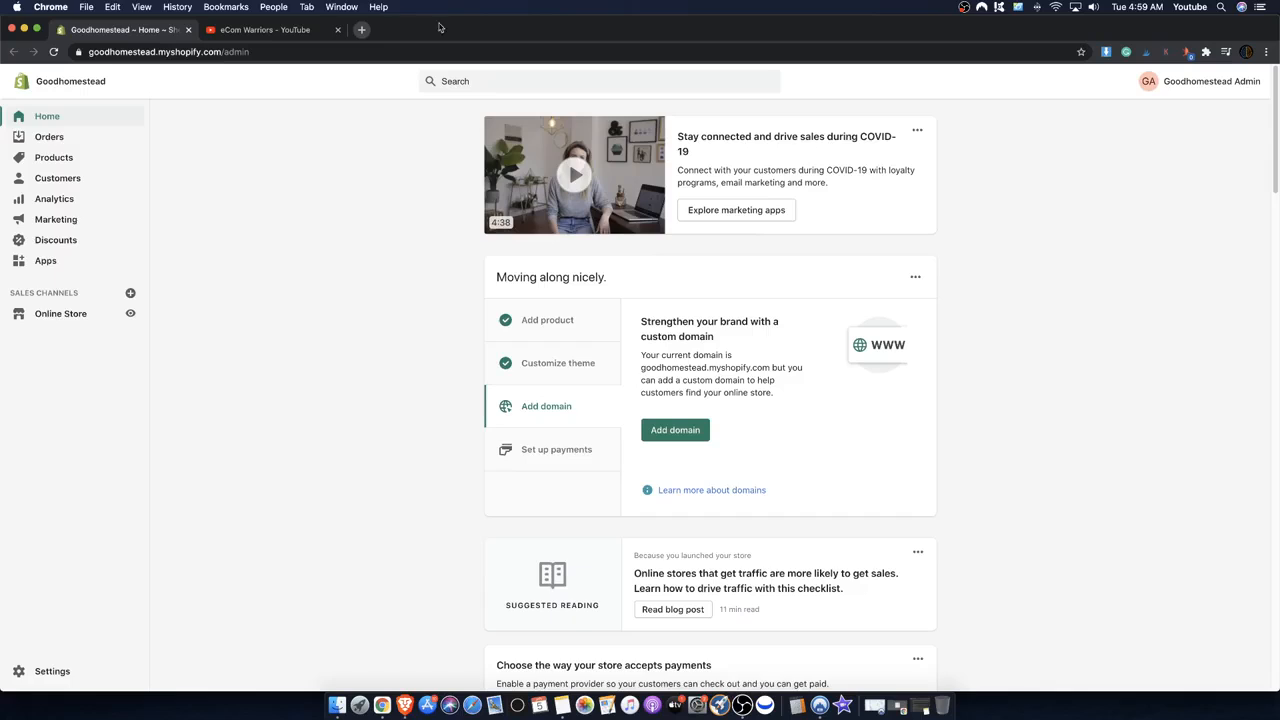
{"action": "left_click", "coordinate": [300, 32]}
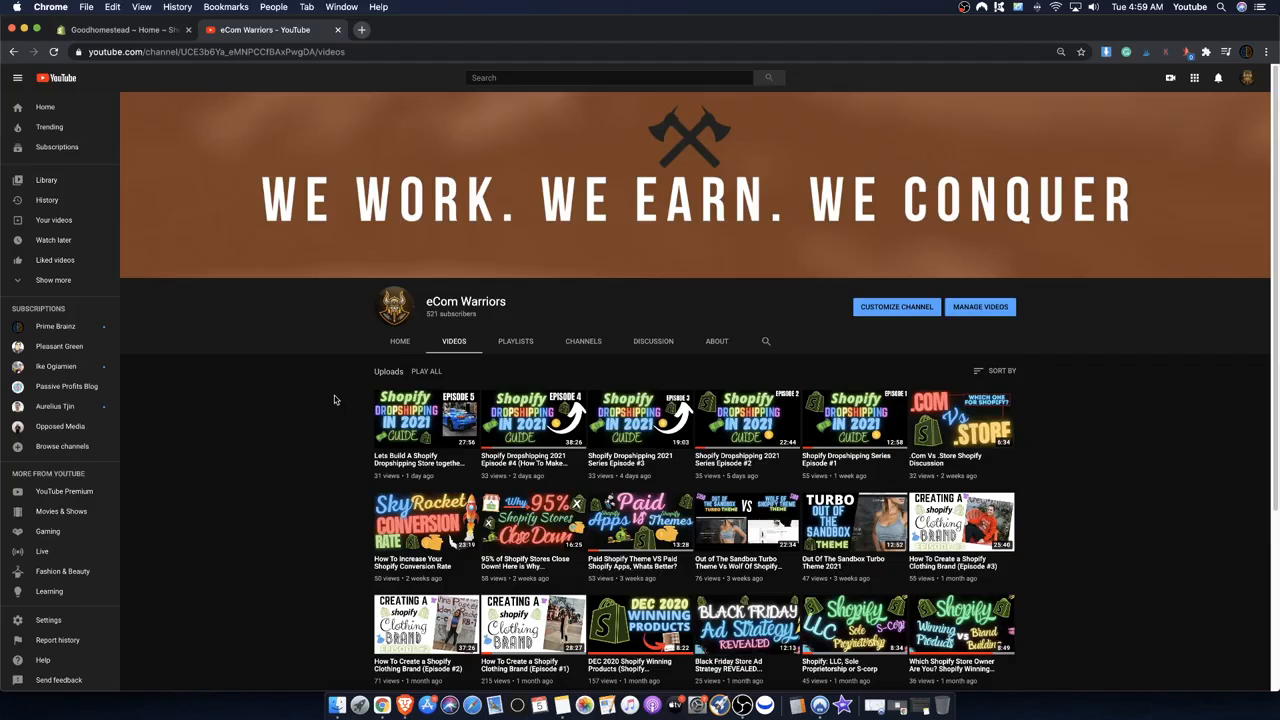
{"action": "left_click", "coordinate": [148, 31]}
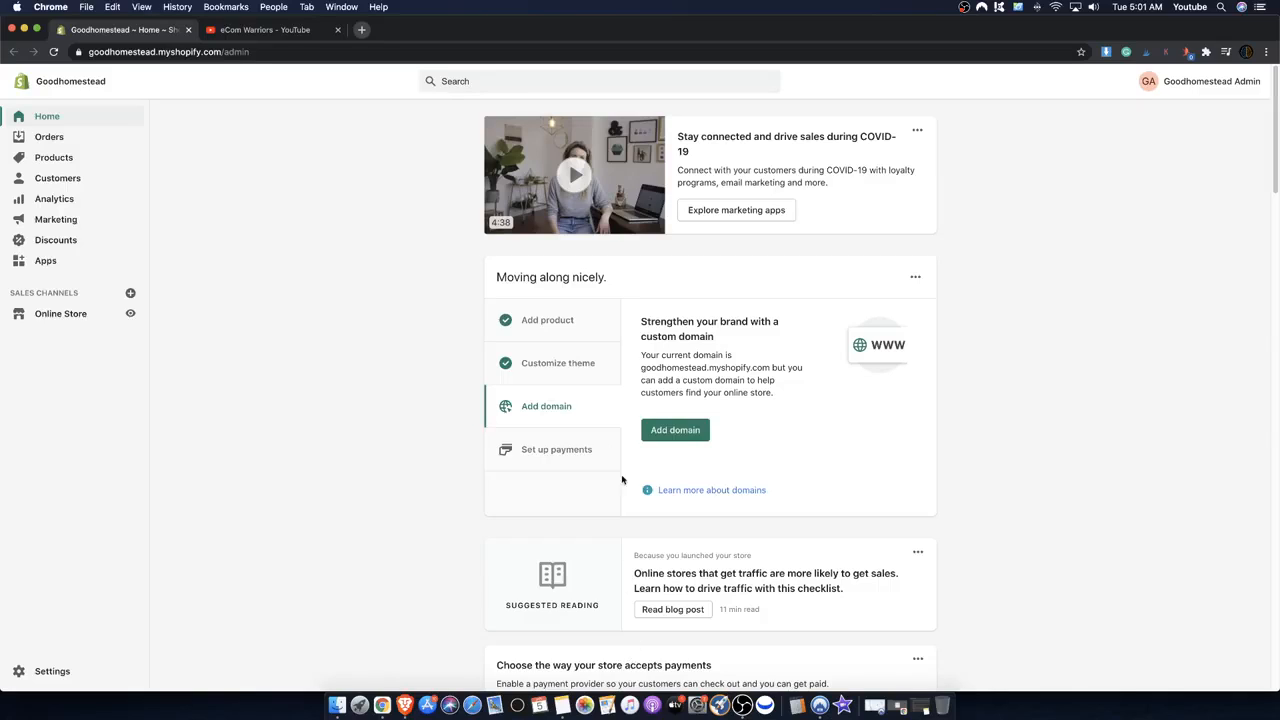
{"action": "left_click", "coordinate": [107, 316]}
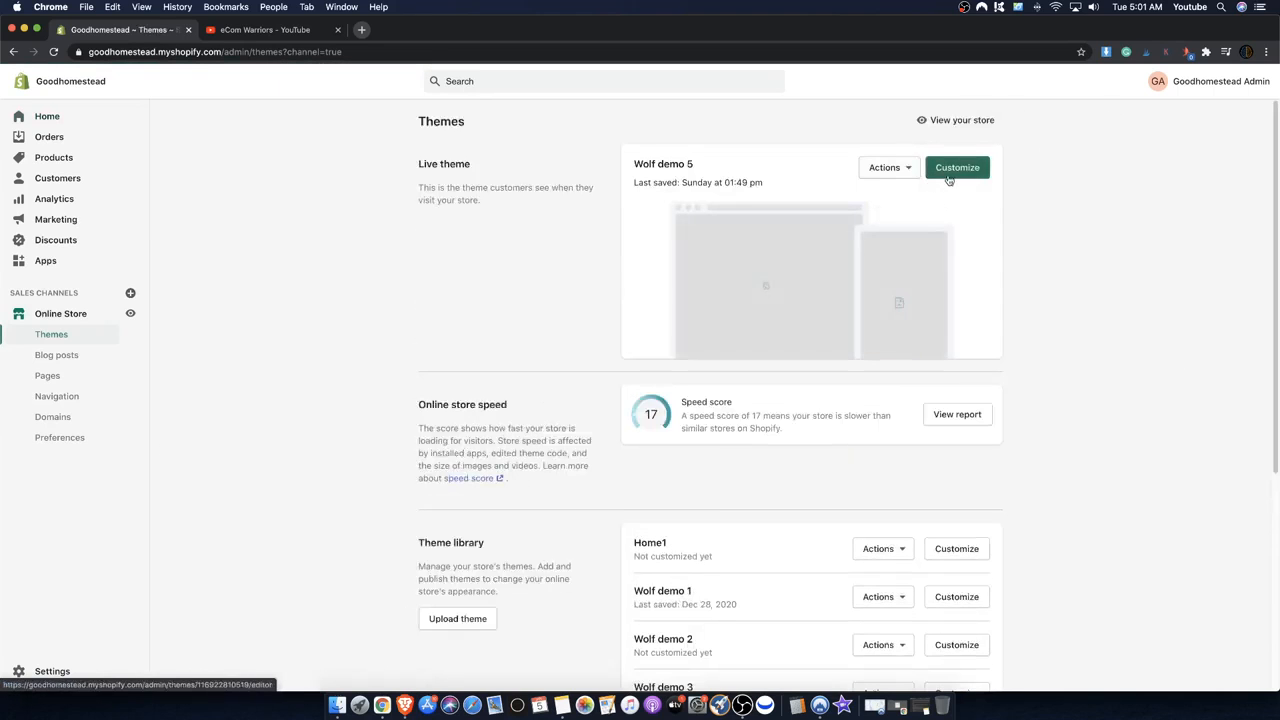
{"action": "left_click", "coordinate": [952, 170]}
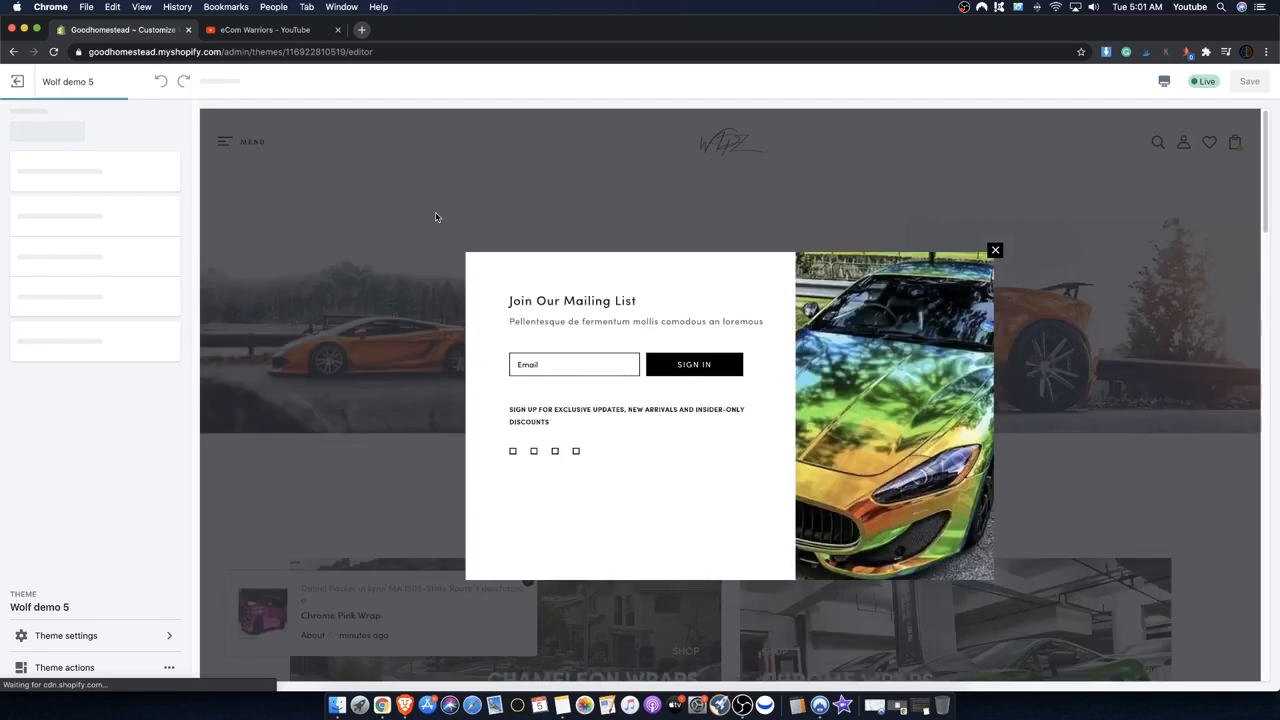
- Look over the home page preview, move the NordVPN password prompt away, and close the mailing list popup
{"action": "scroll", "coordinate": [517, 244], "scroll_direction": "down", "scroll_amount": 2}
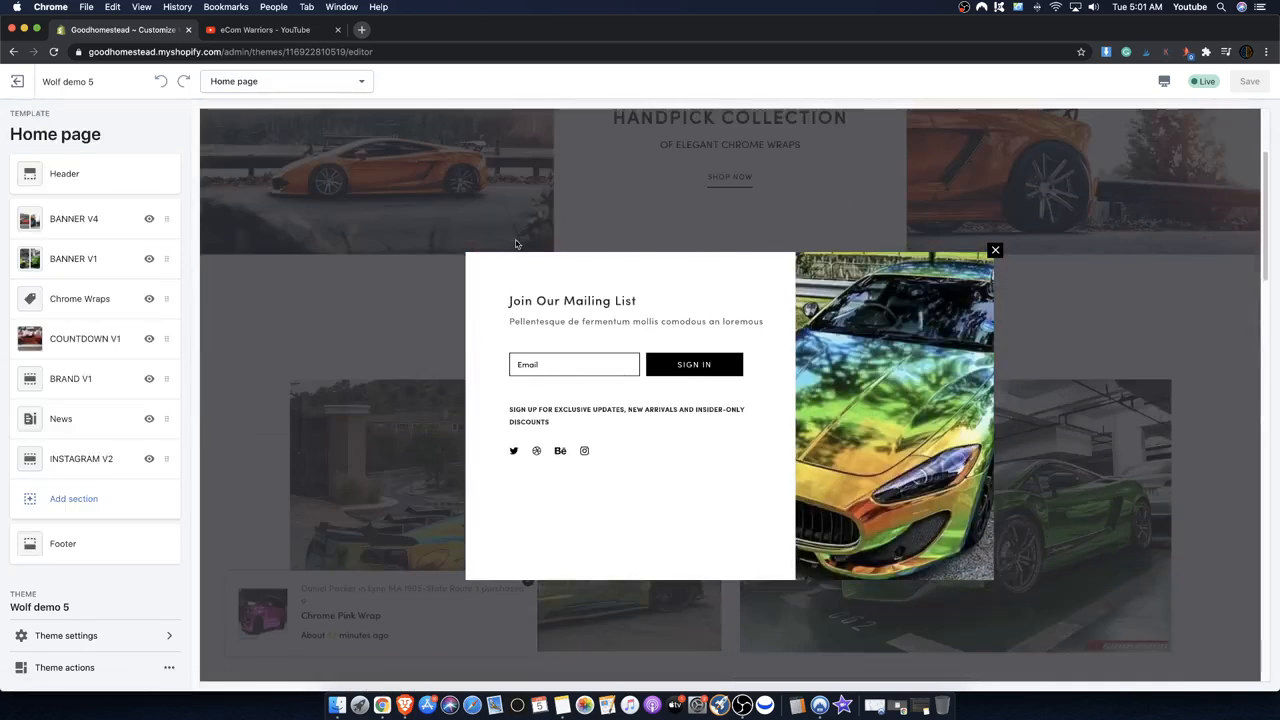
{"action": "scroll", "coordinate": [482, 257], "scroll_direction": "down", "scroll_amount": 4}
{"action": "scroll", "coordinate": [702, 195], "scroll_direction": "up", "scroll_amount": 2}
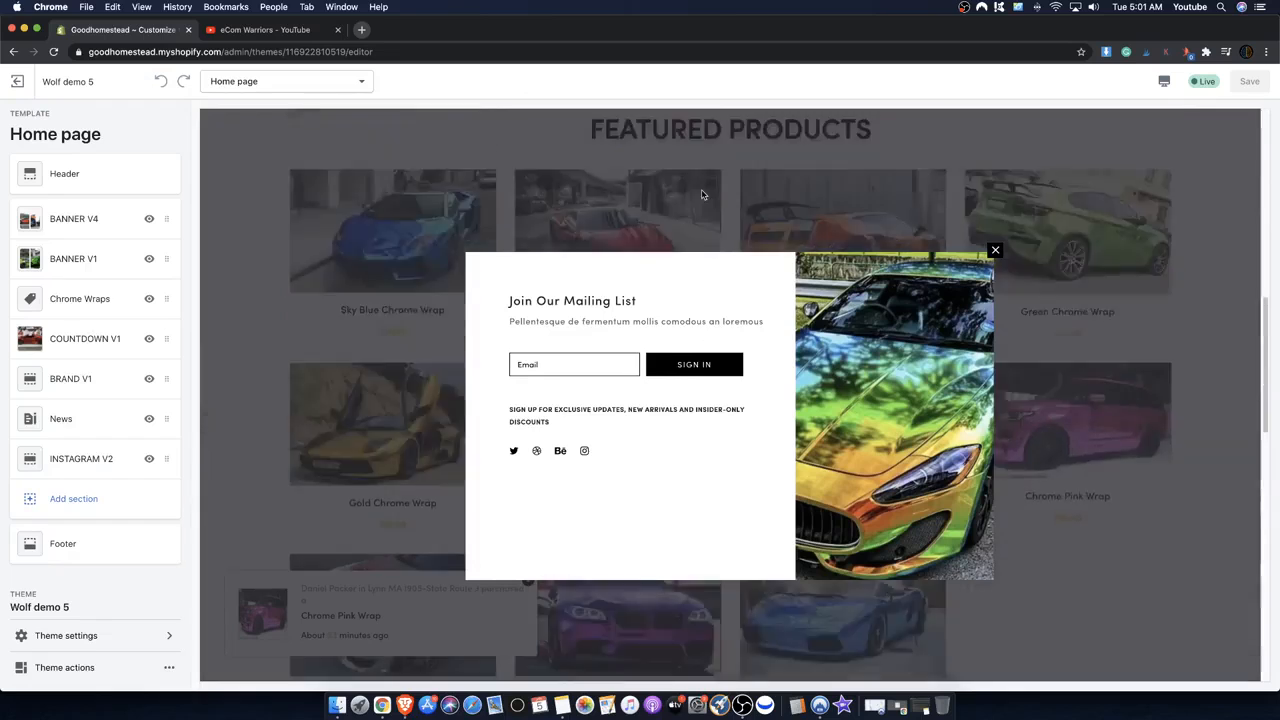
{"action": "scroll", "coordinate": [702, 195], "scroll_direction": "up", "scroll_amount": 4}
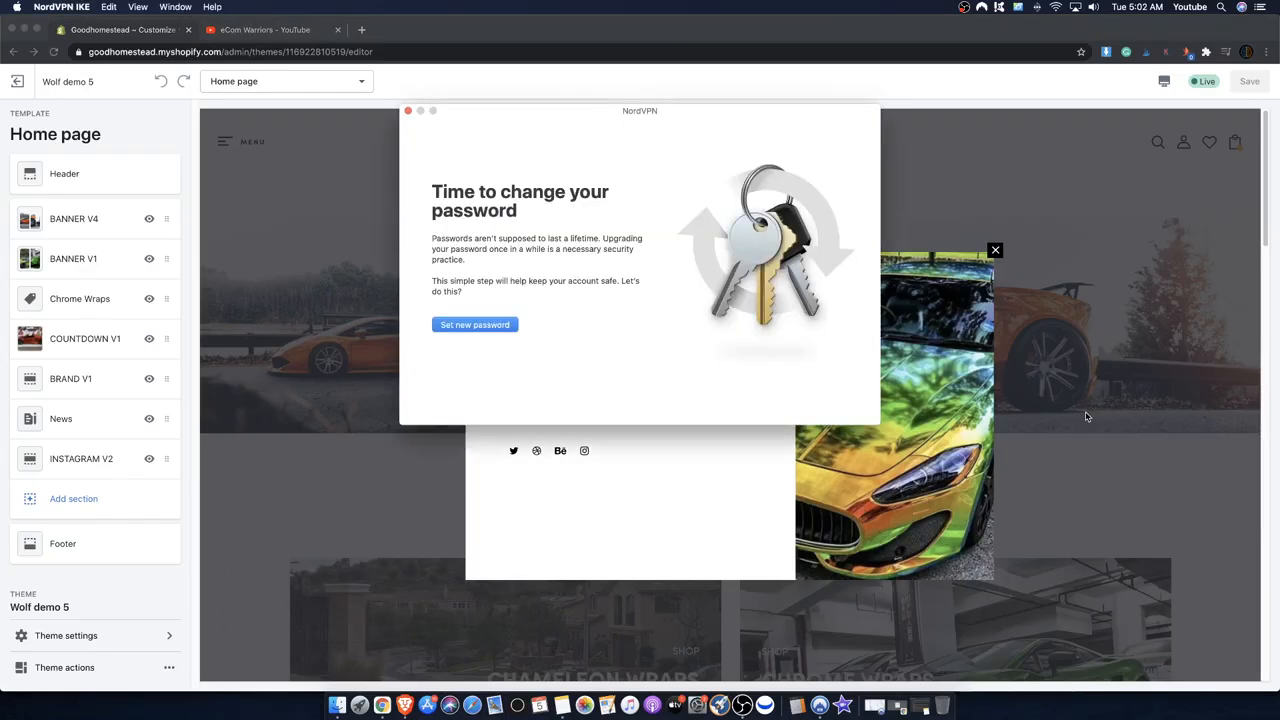
{"action": "left_click_drag", "start_coordinate": [637, 111], "coordinate": [0, 120]}
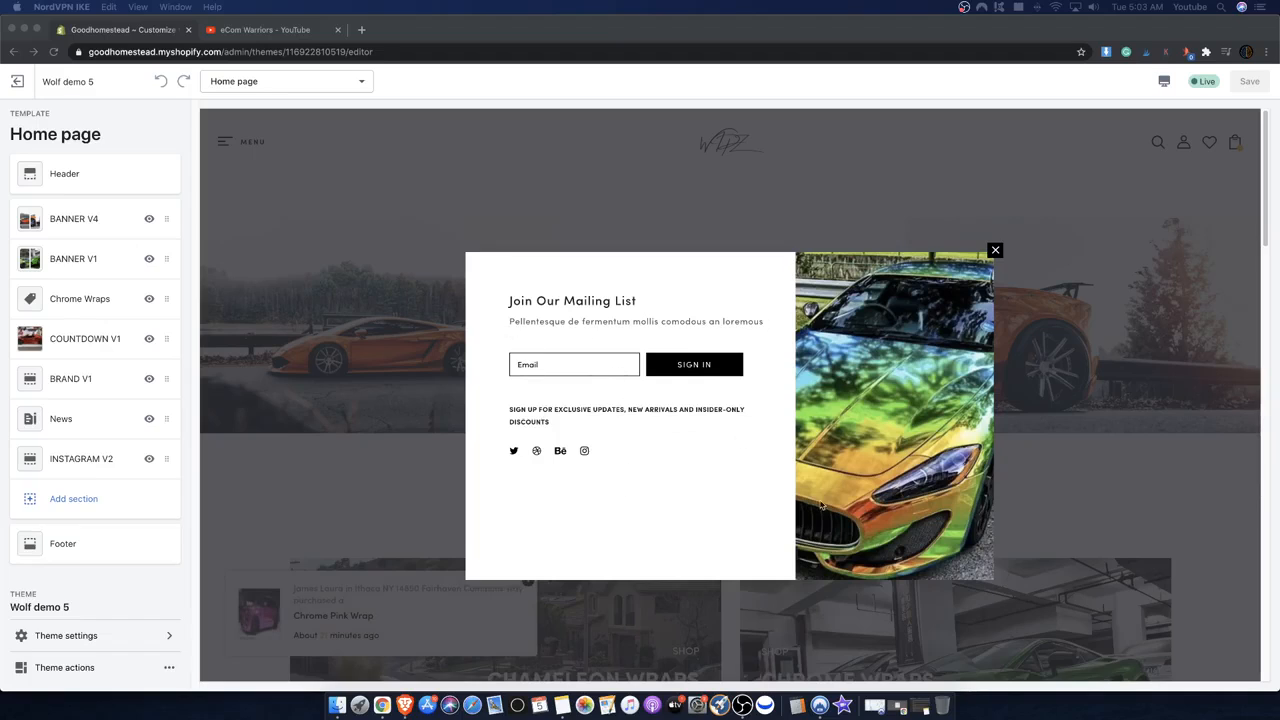
{"action": "left_click", "coordinate": [588, 325]}
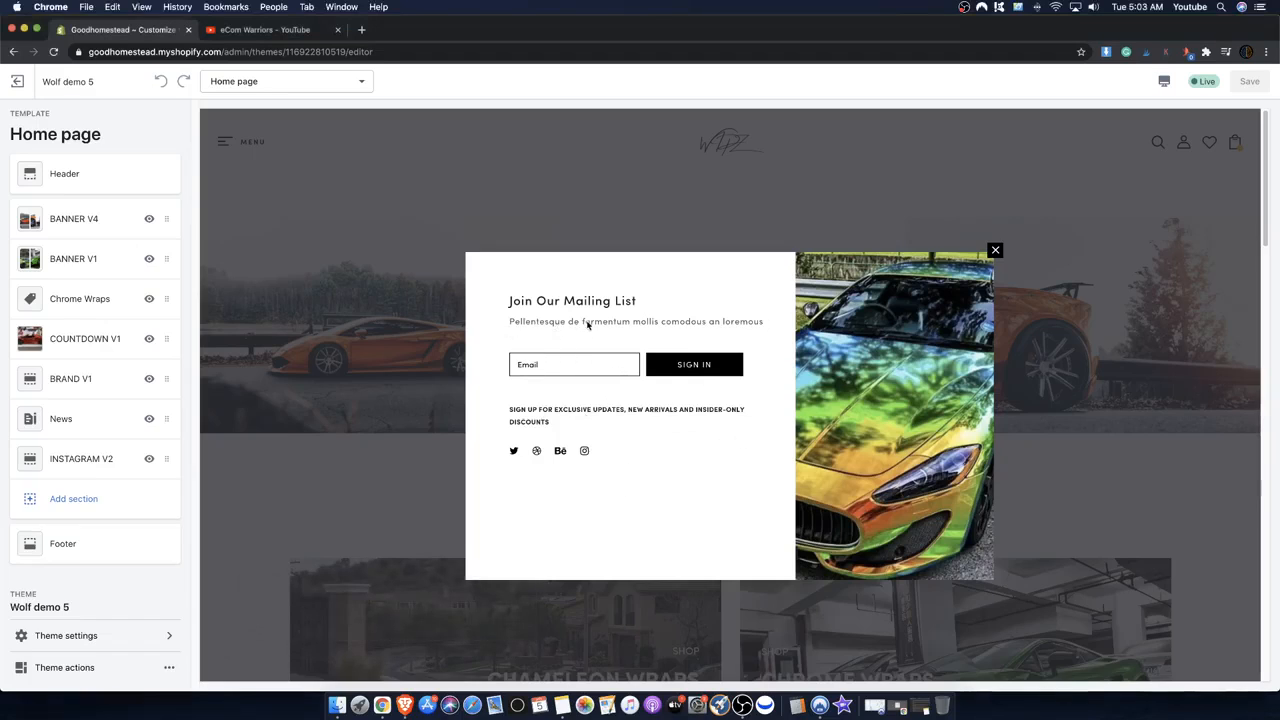
{"action": "left_click_drag", "start_coordinate": [509, 322], "coordinate": [669, 336]}
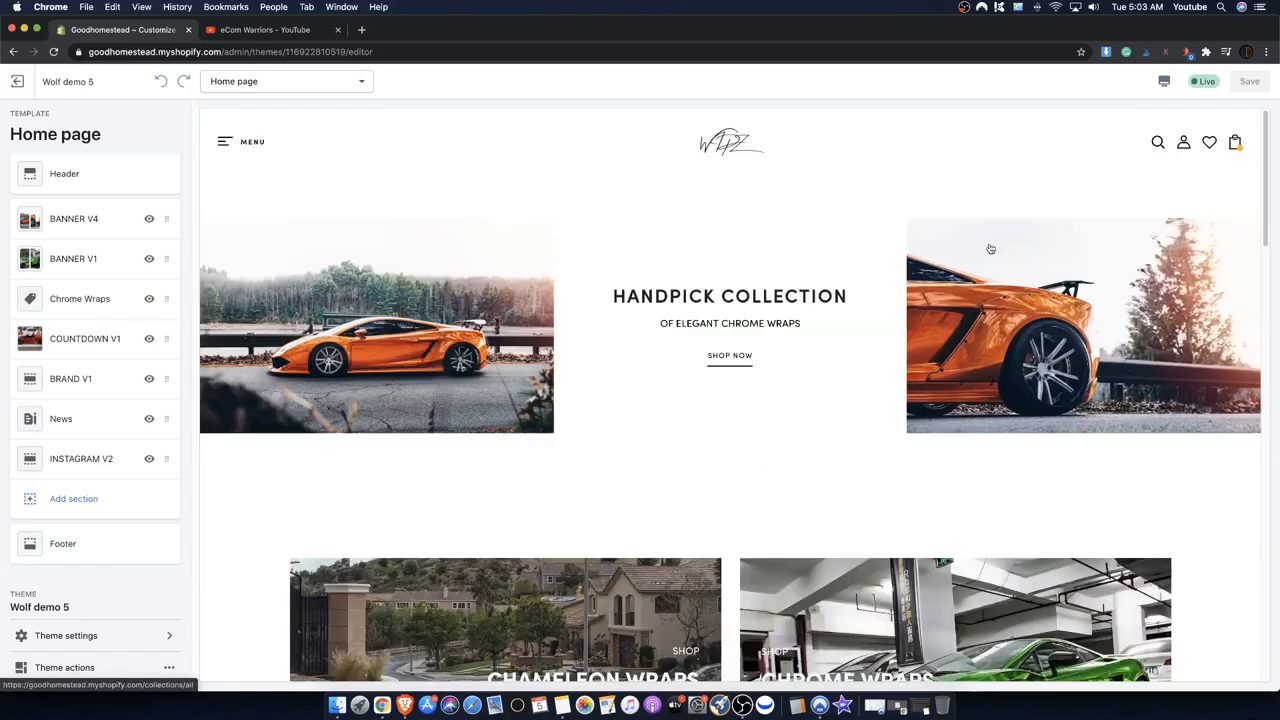
{"action": "left_click", "coordinate": [995, 250]}
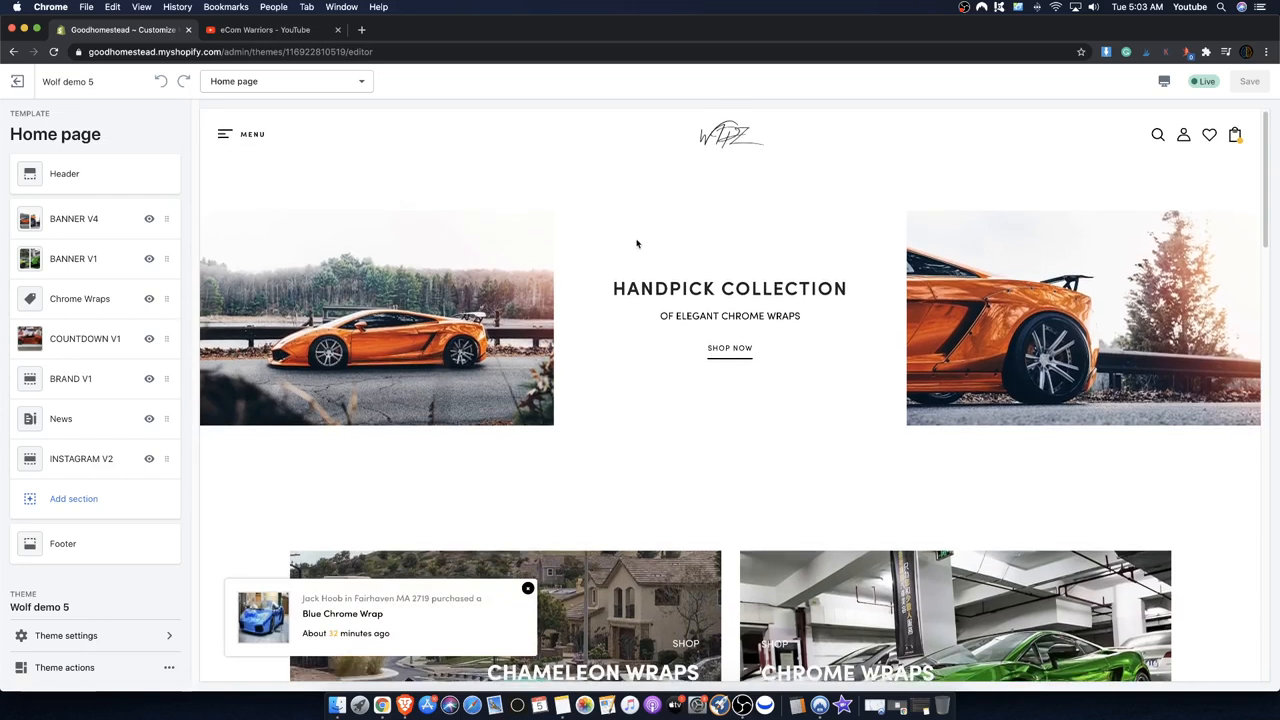
- Open wolfofshopify.com in a new browser tab and go to its Wolf of Shopify Theme page
{"action": "left_click", "coordinate": [366, 31]}
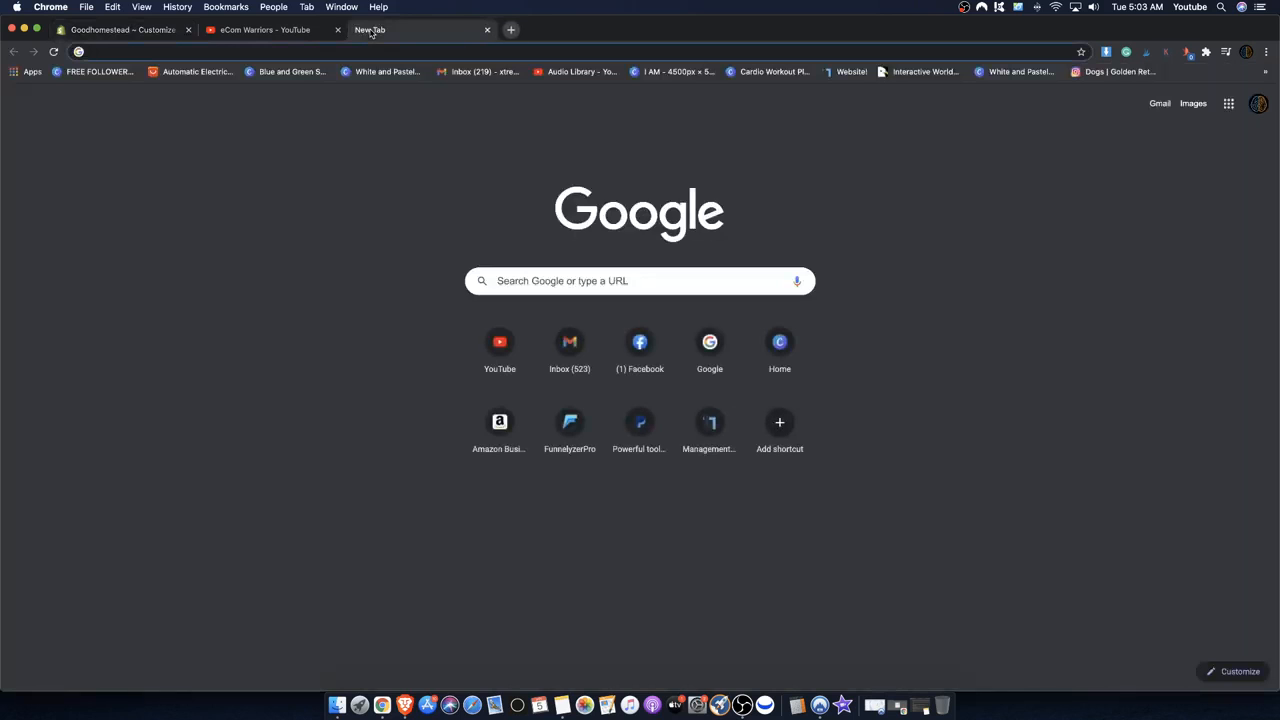
{"action": "type", "text": "wolfo"}
{"action": "key", "text": "Return"}
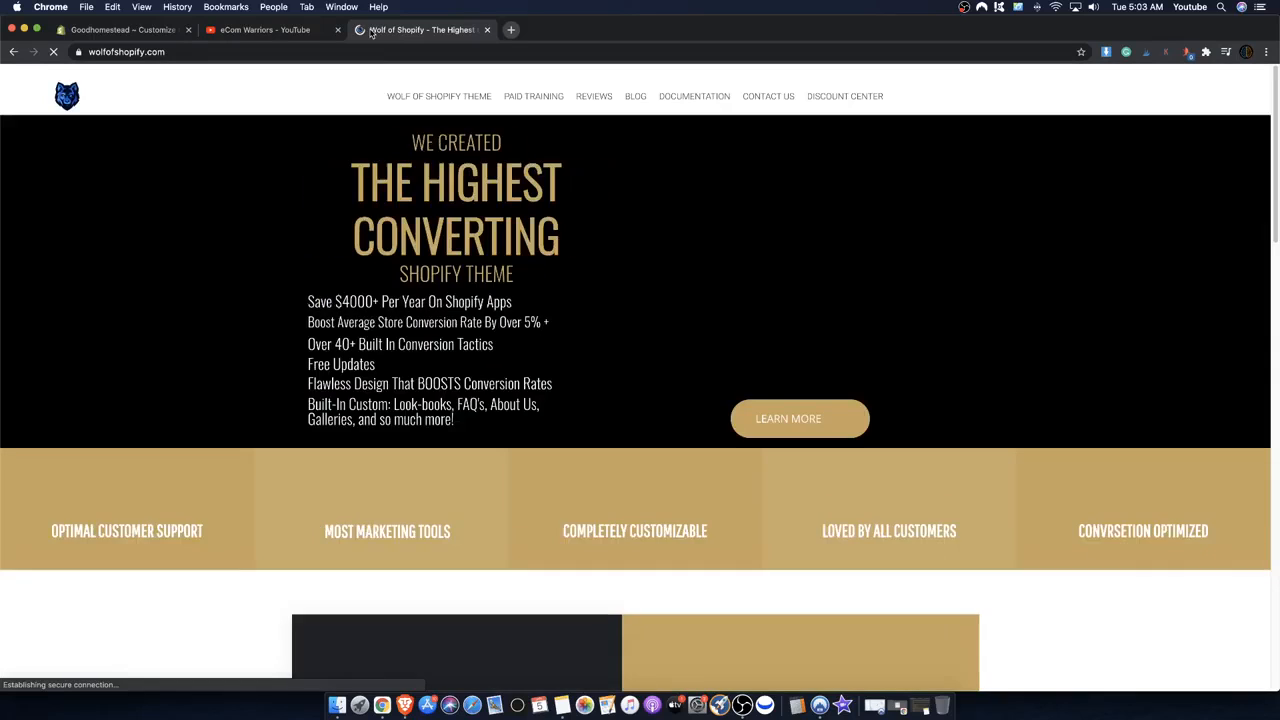
{"action": "left_click", "coordinate": [453, 100]}
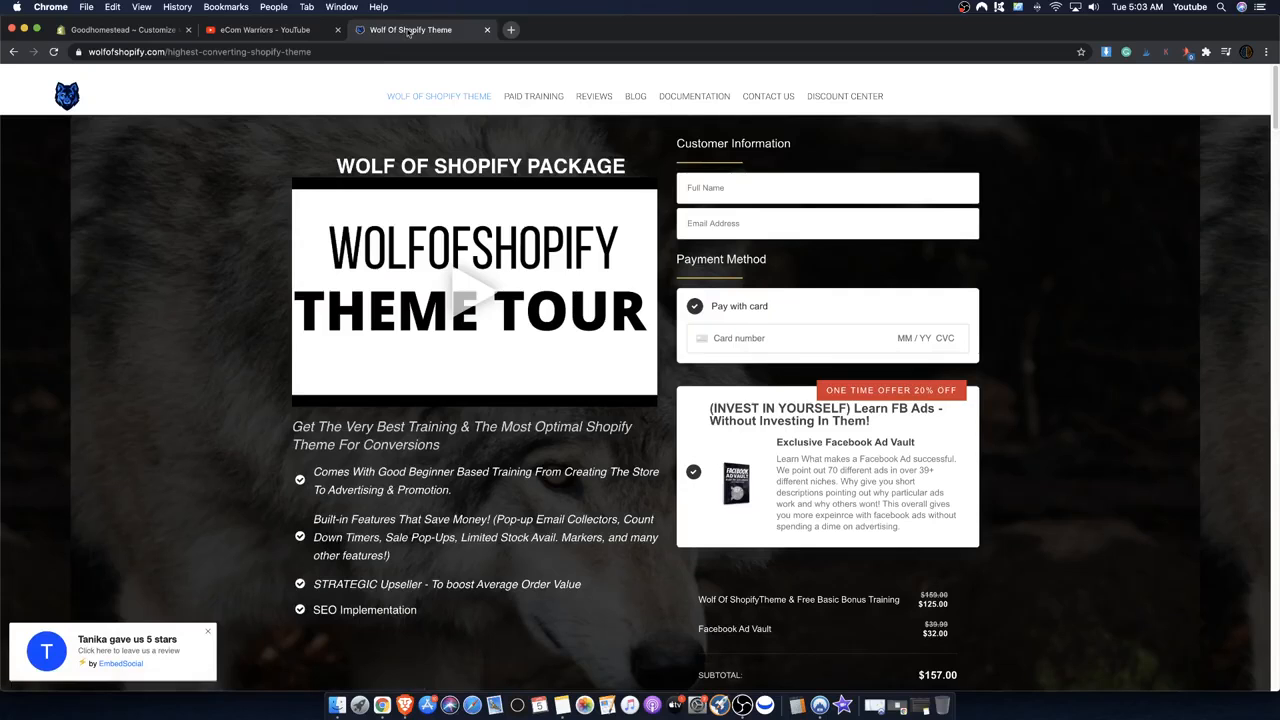
- Look over the uploaded videos on the eCom Warriors YouTube channel
{"action": "left_click", "coordinate": [252, 31]}
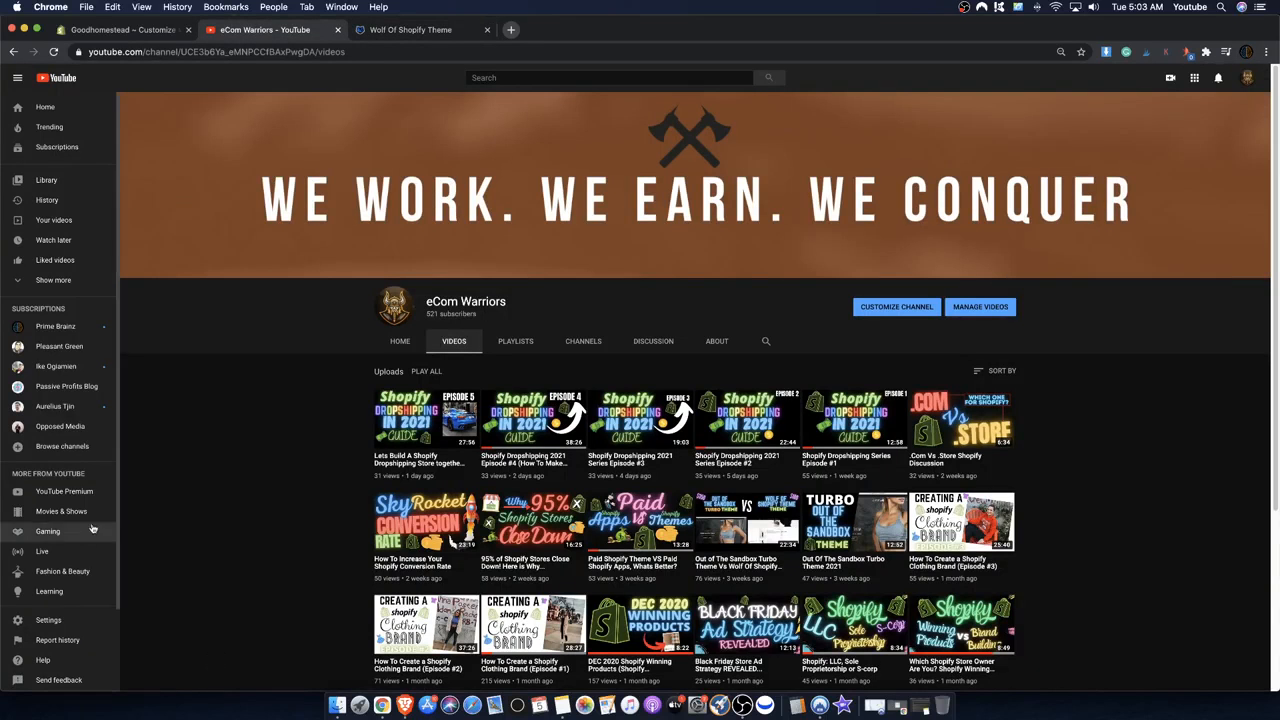
{"action": "scroll", "coordinate": [119, 513], "scroll_direction": "down", "scroll_amount": 2}
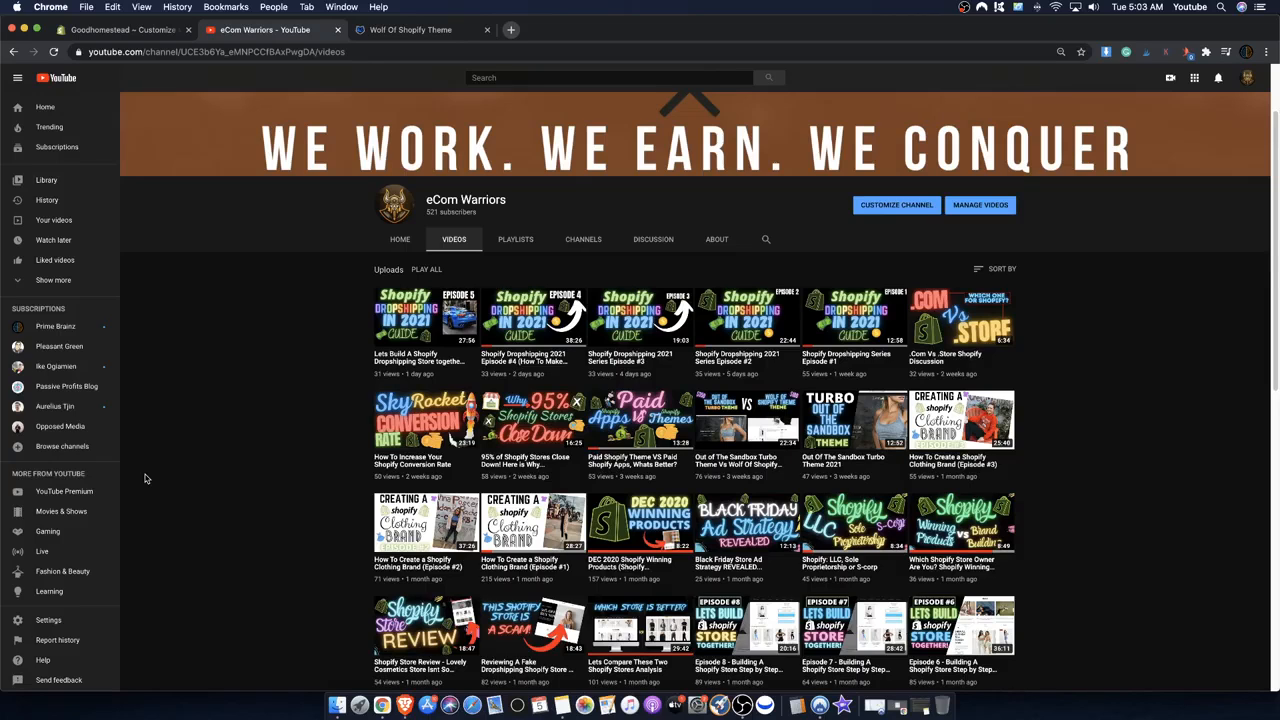
{"action": "left_click", "coordinate": [107, 33]}
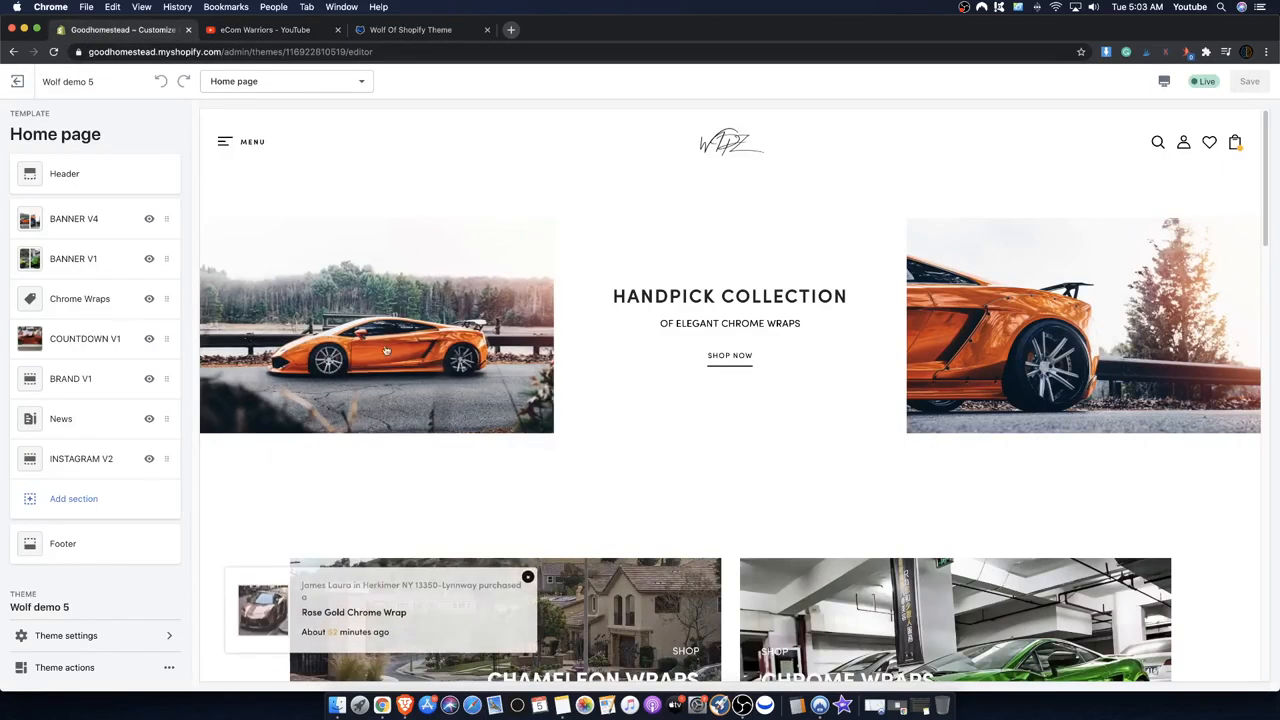
{"action": "left_click", "coordinate": [292, 34]}
- Return to the Wolf of Shopify theme page and remove the Exclusive Facebook Ad Vault offer from the order
{"action": "left_click", "coordinate": [378, 36]}
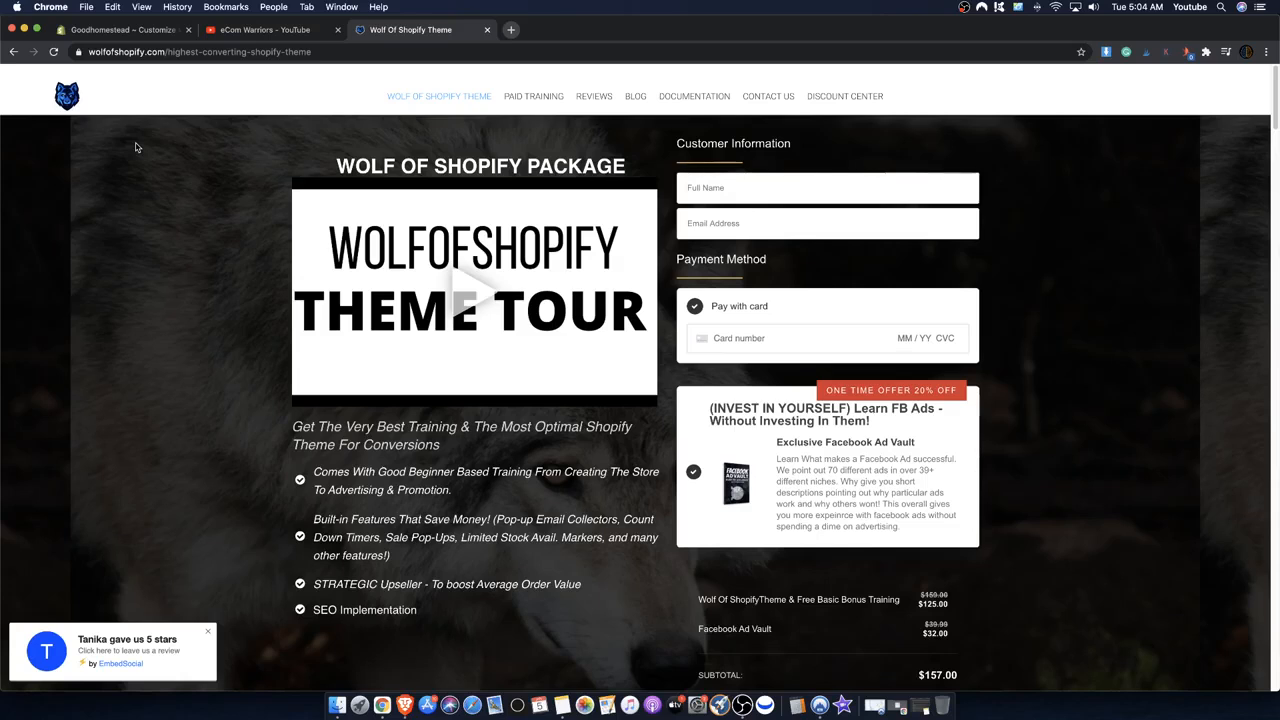
{"action": "left_click", "coordinate": [693, 471]}
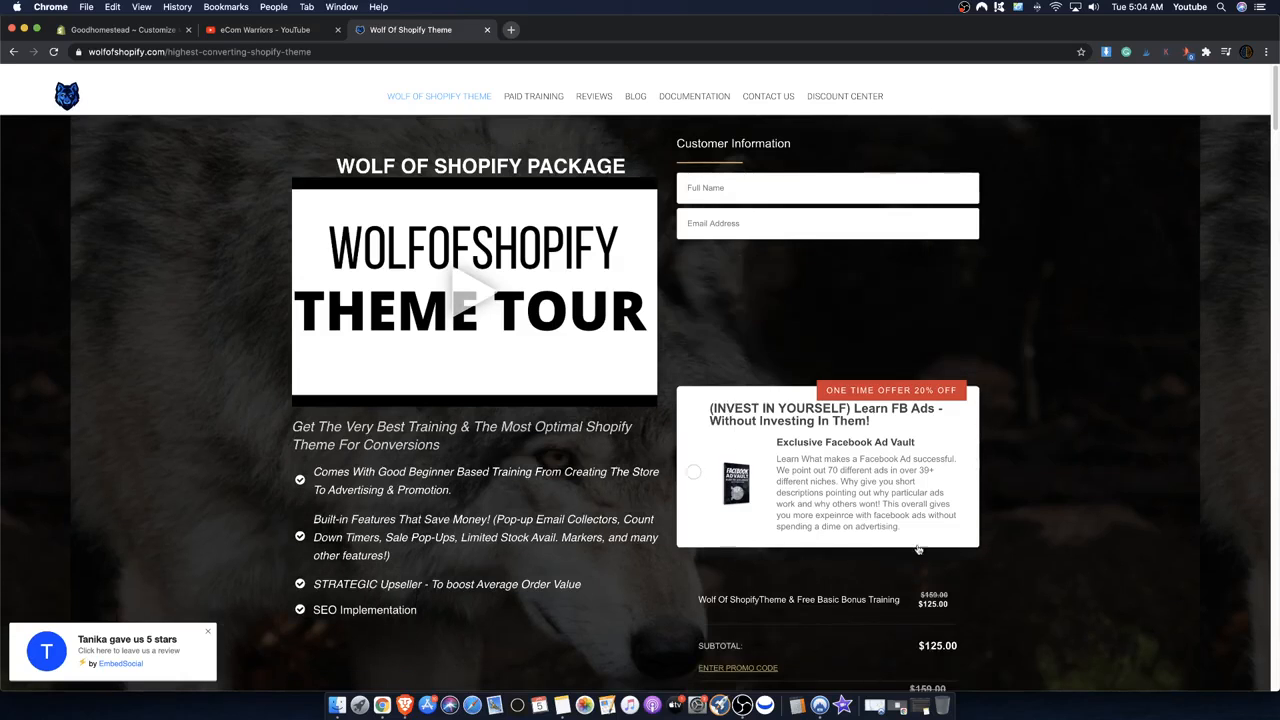
{"action": "scroll", "coordinate": [973, 595], "scroll_direction": "down", "scroll_amount": 2}
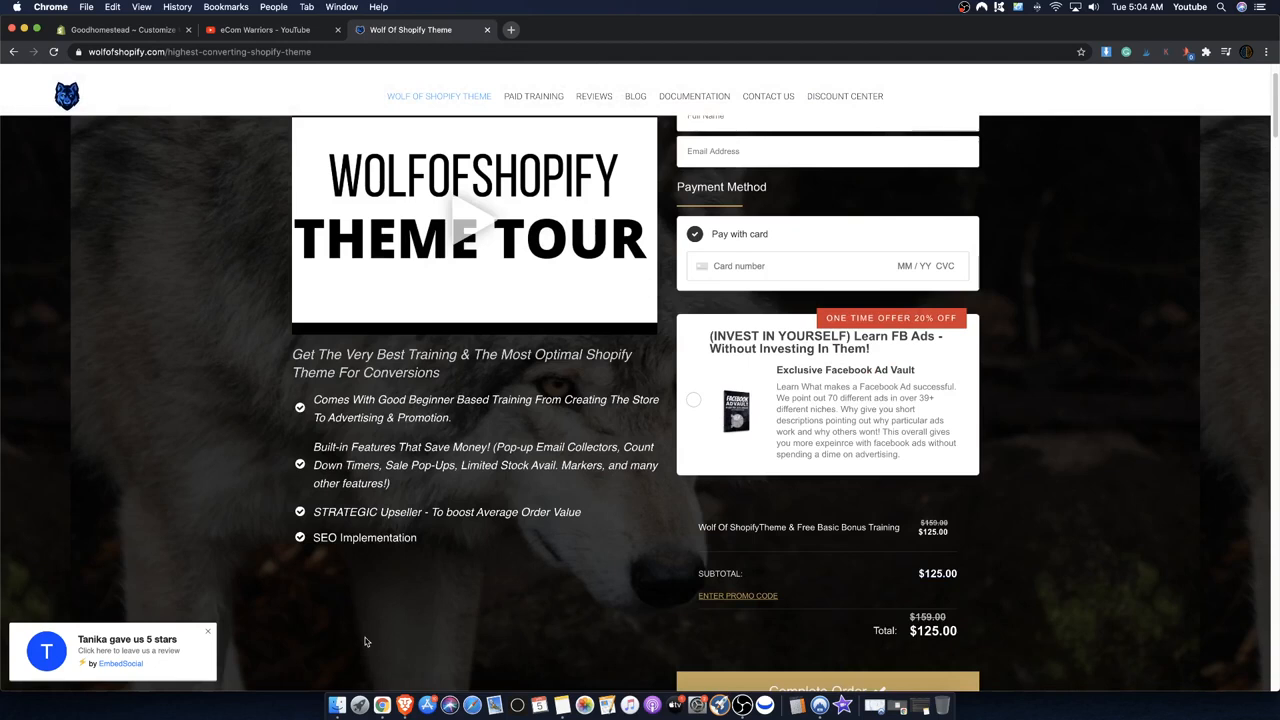
- Return to the theme editor and examine the Sky Blue and Red Chrome Wrap descriptions under Featured Products
{"action": "left_click", "coordinate": [93, 33]}
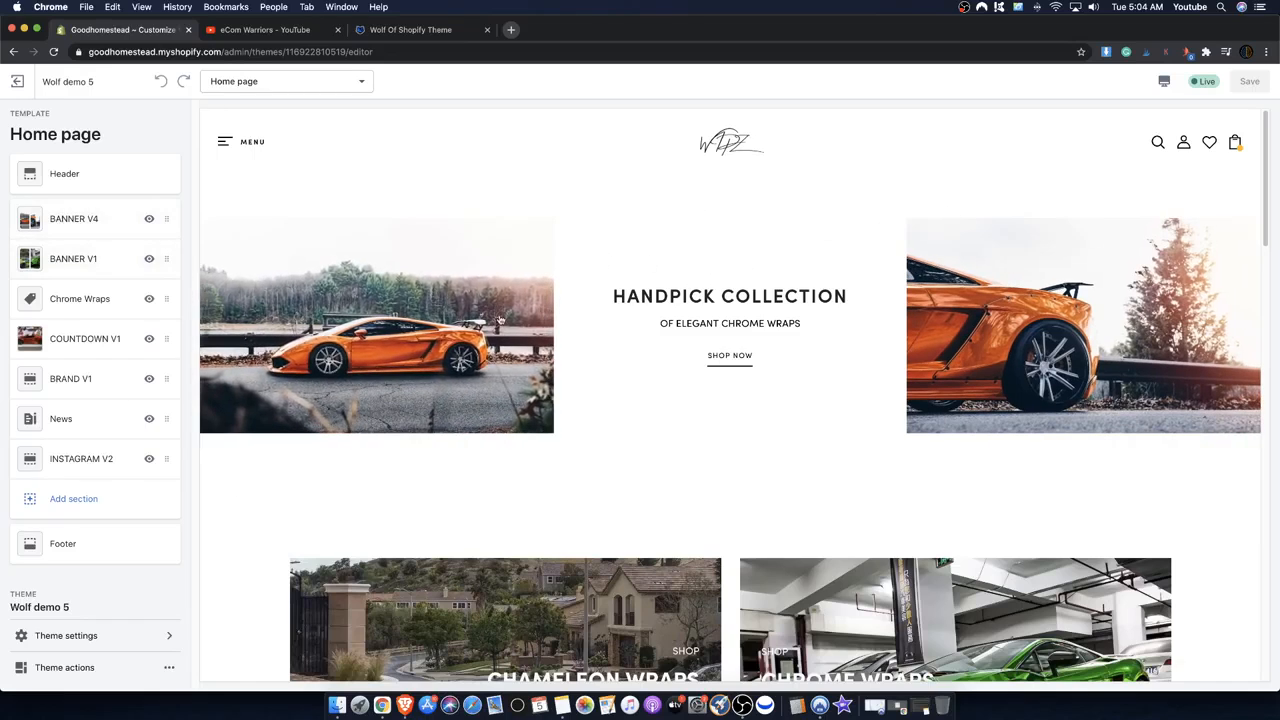
{"action": "scroll", "coordinate": [817, 363], "scroll_direction": "down", "scroll_amount": 8}
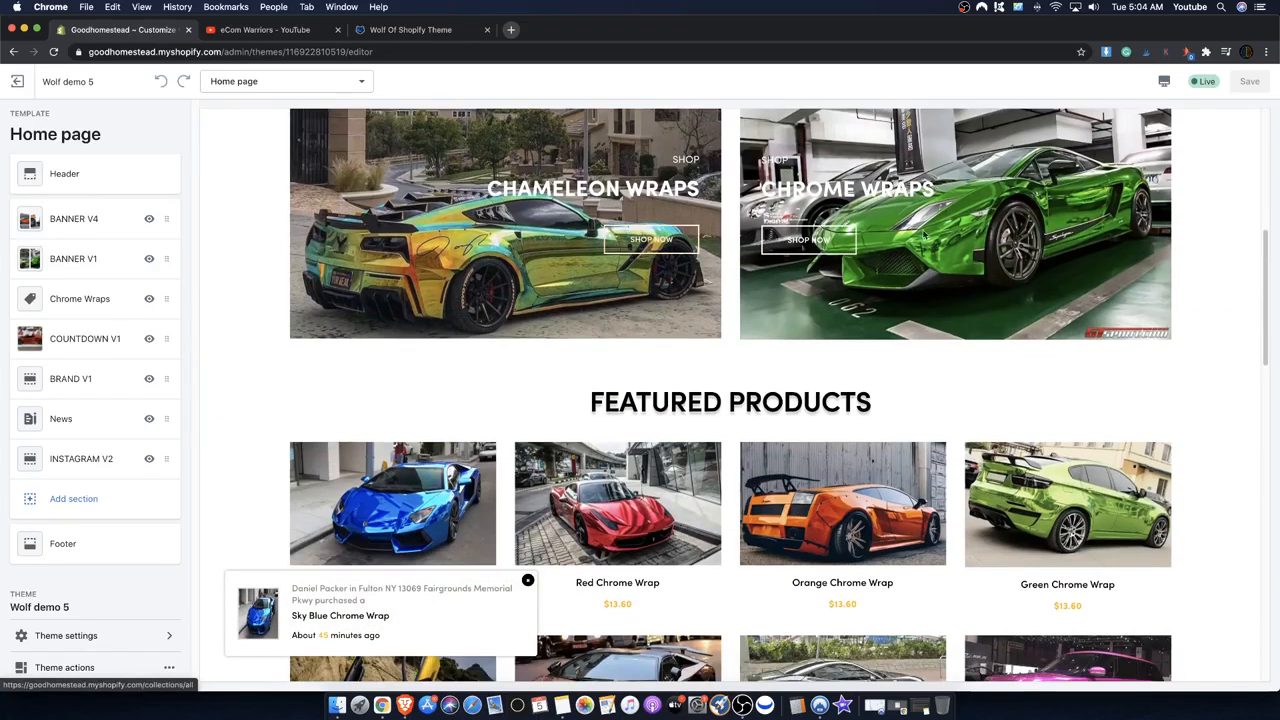
{"action": "scroll", "coordinate": [620, 270], "scroll_direction": "down", "scroll_amount": 5}
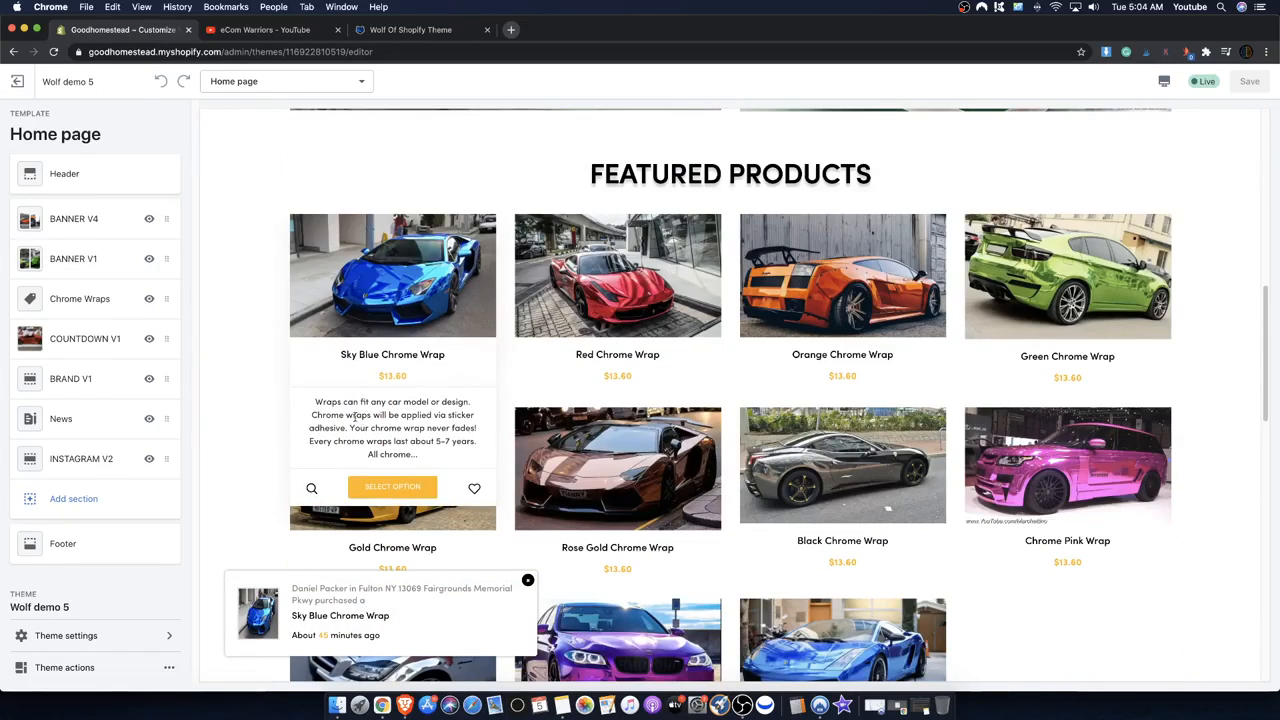
{"action": "left_click_drag", "start_coordinate": [314, 401], "coordinate": [470, 466]}
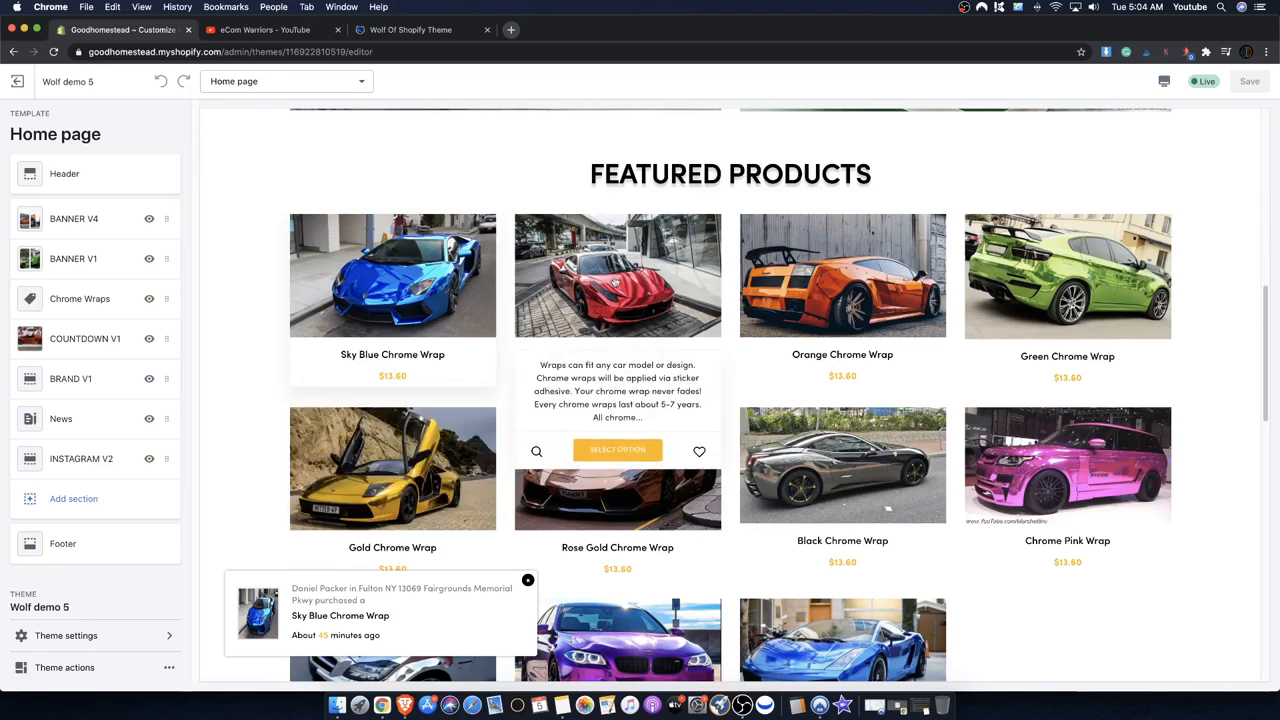
{"action": "left_click_drag", "start_coordinate": [543, 401], "coordinate": [690, 465]}
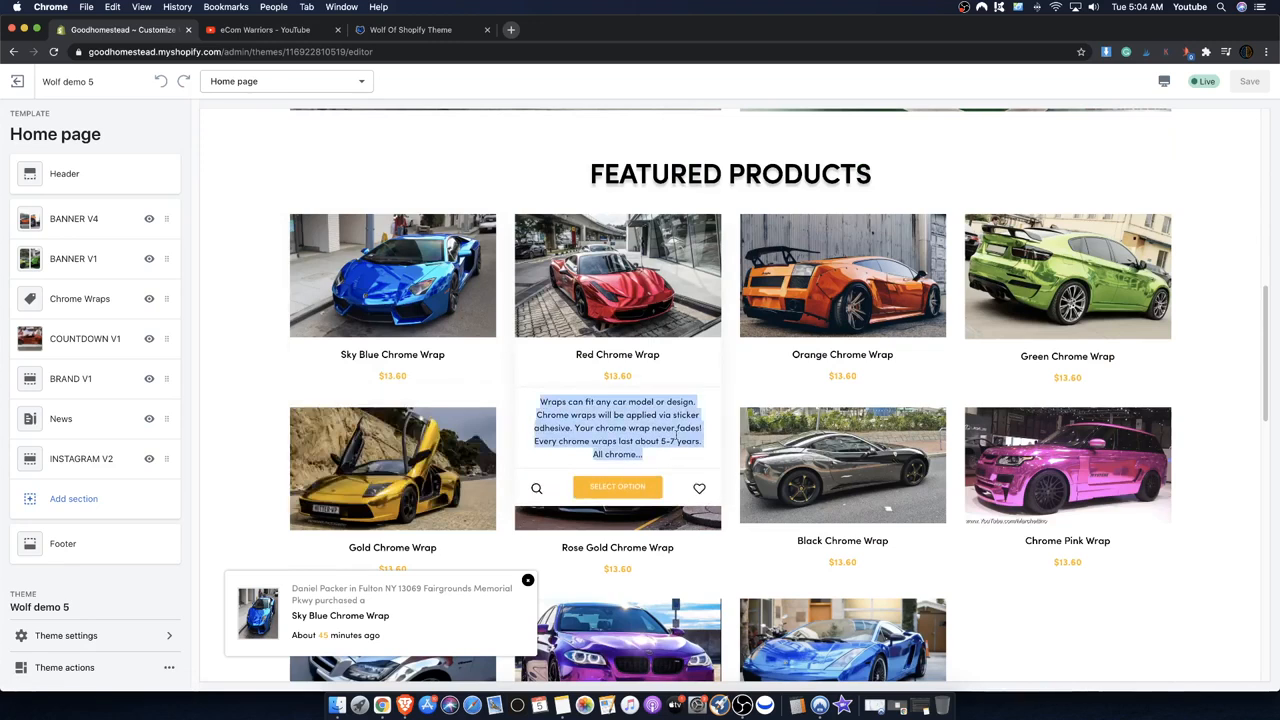
{"action": "left_click", "coordinate": [676, 440]}
{"action": "left_click_drag", "start_coordinate": [543, 400], "coordinate": [679, 459]}
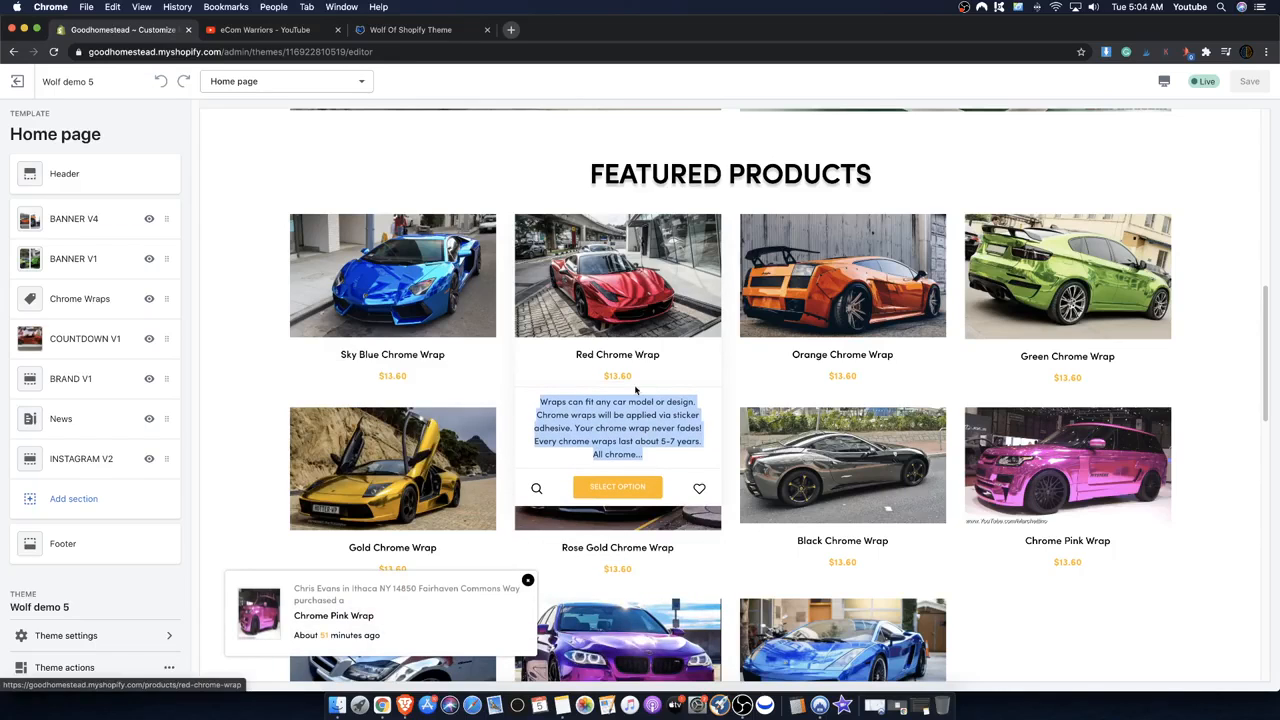
{"action": "left_click", "coordinate": [548, 401]}
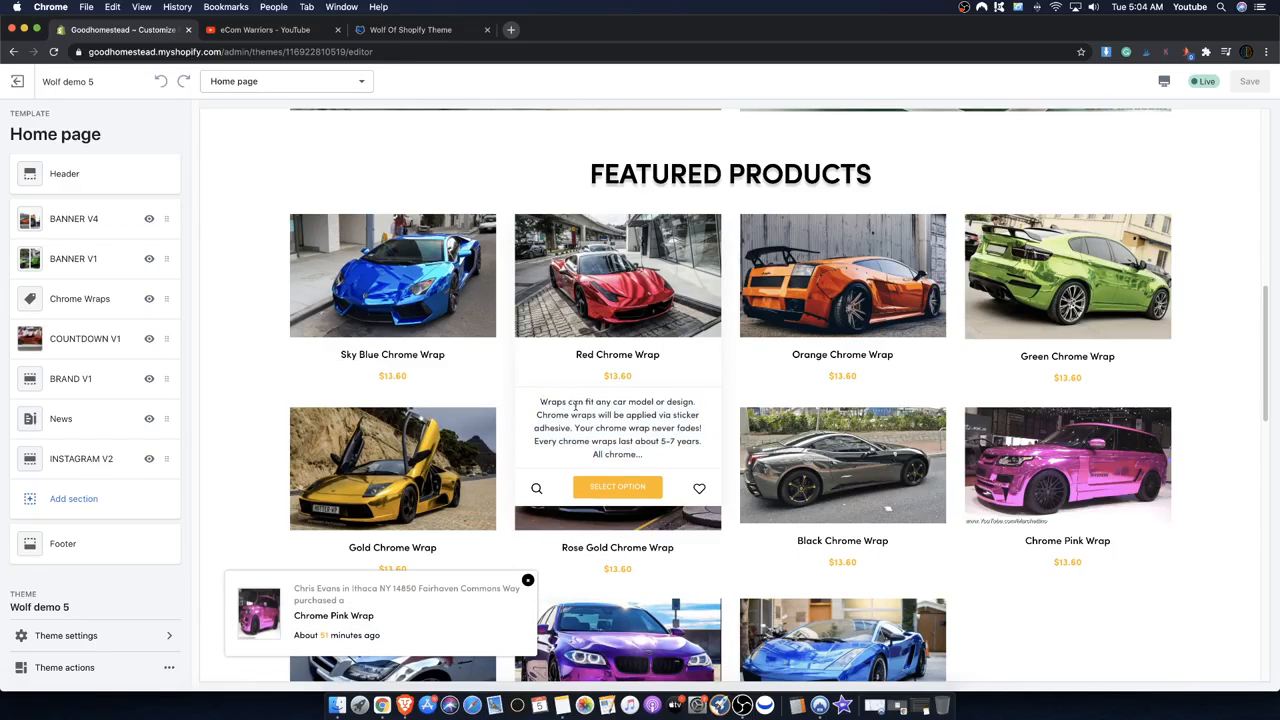
{"action": "left_click_drag", "start_coordinate": [540, 402], "coordinate": [696, 428]}
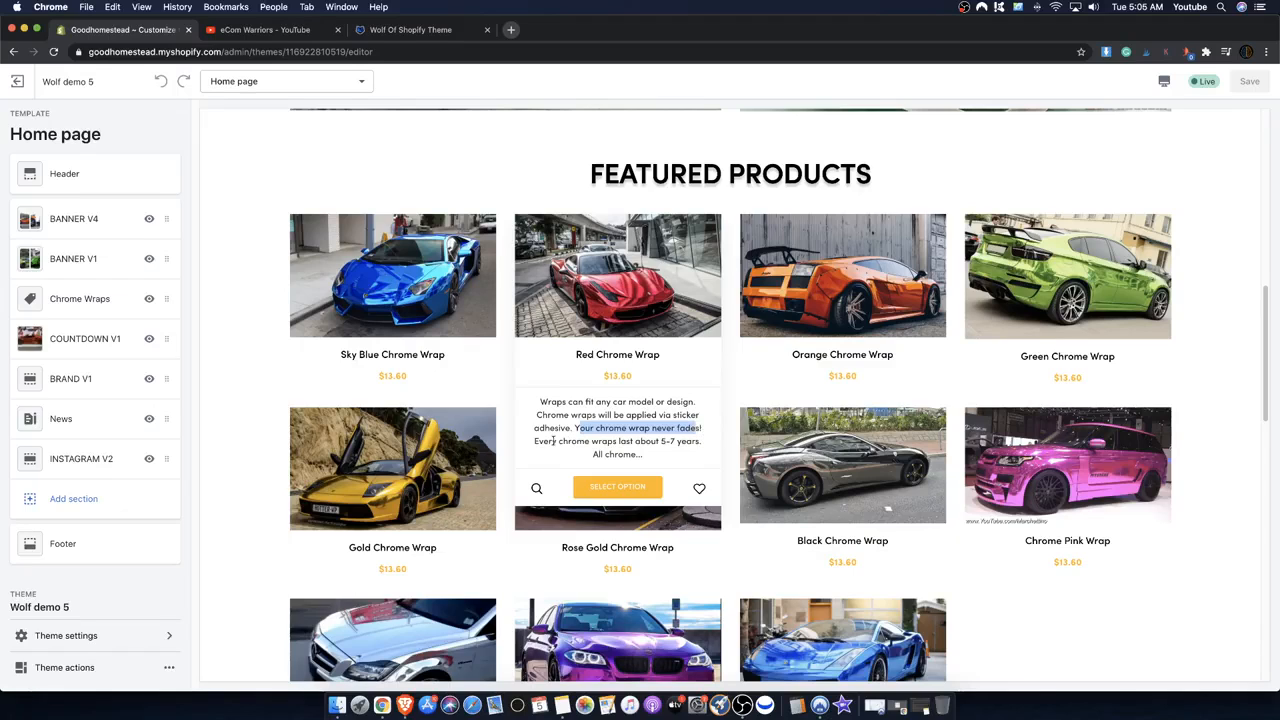
{"action": "left_click", "coordinate": [541, 440]}
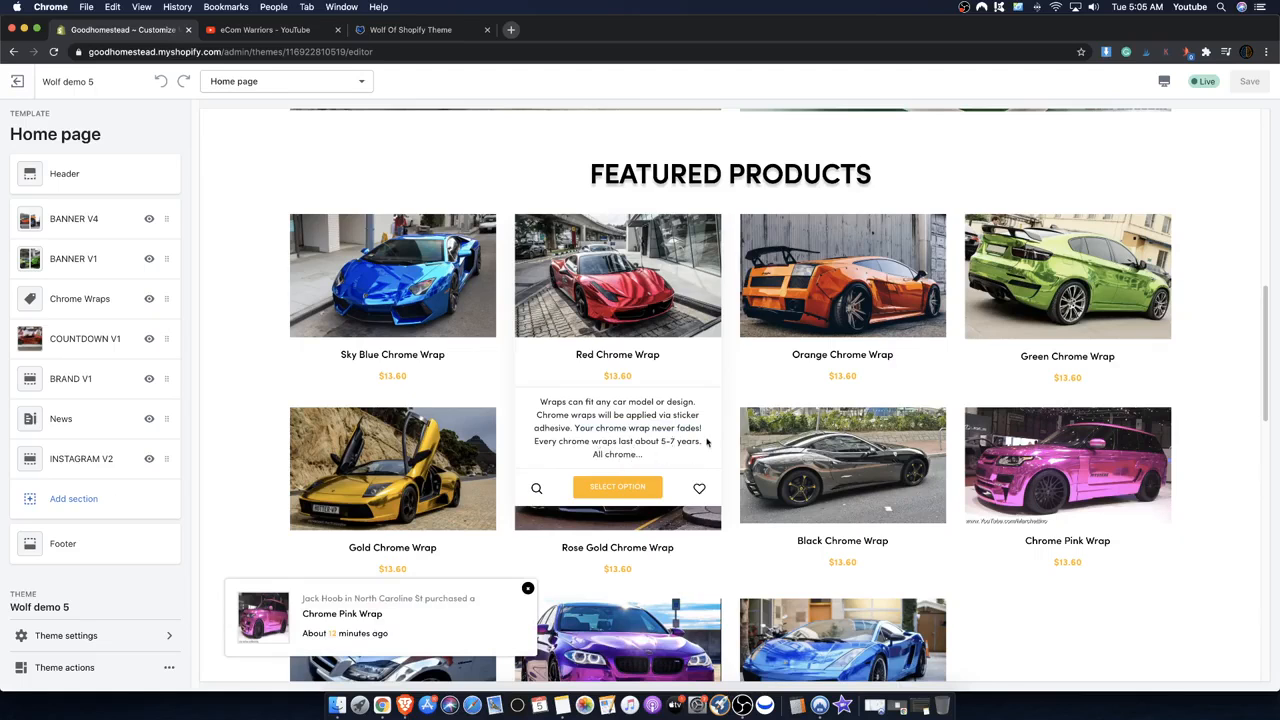
- Examine the Red Chrome Wrap product page in the theme preview, and return to the home page
{"action": "left_click", "coordinate": [606, 327]}
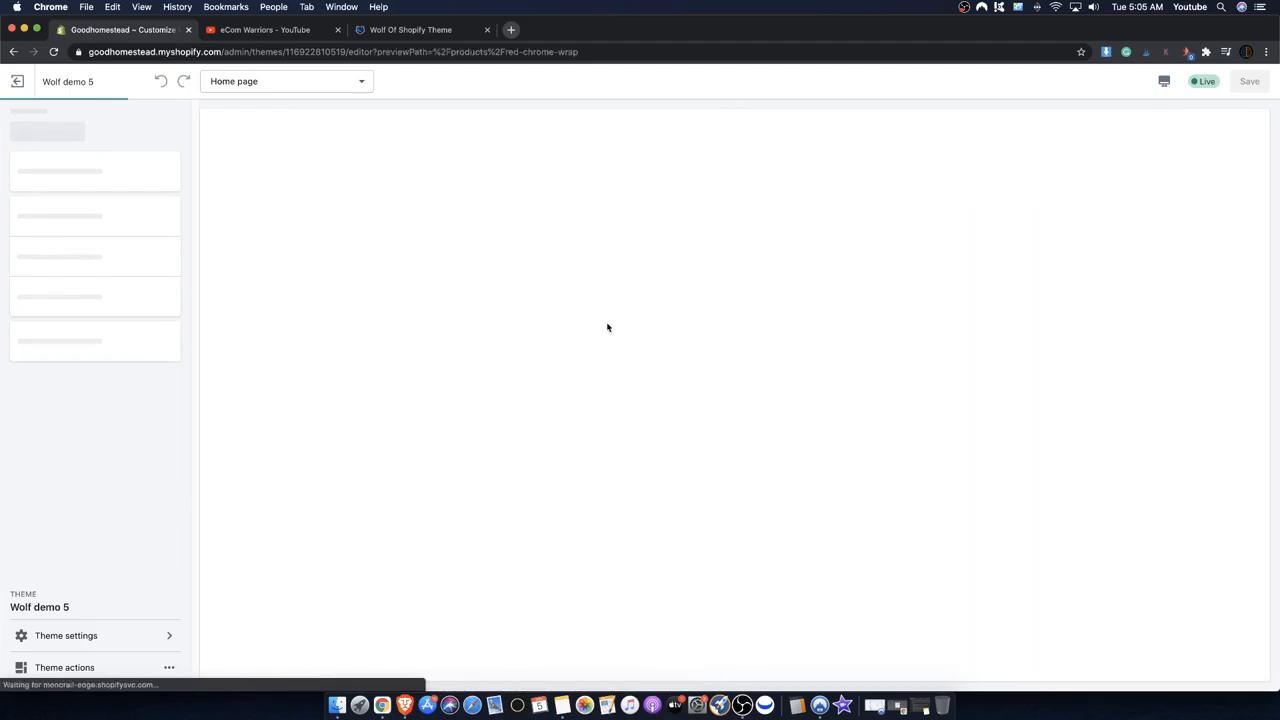
{"action": "scroll", "coordinate": [437, 349], "scroll_direction": "down", "scroll_amount": 4}
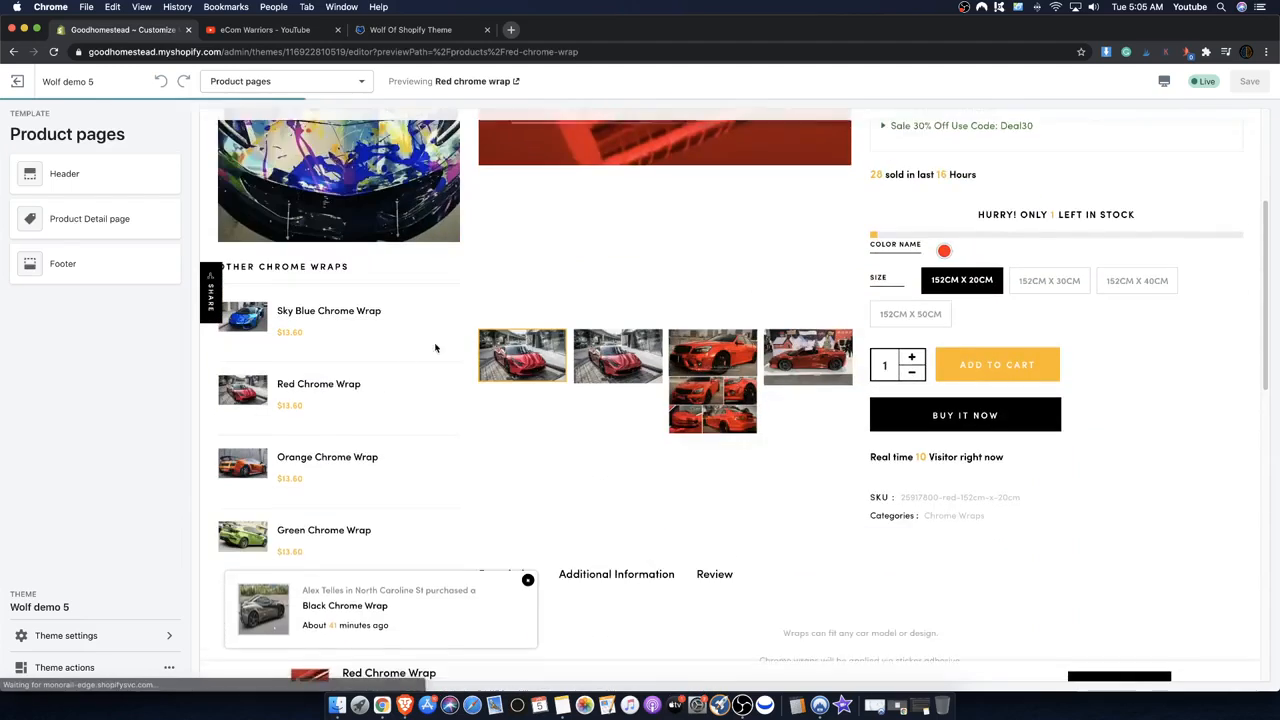
{"action": "scroll", "coordinate": [720, 443], "scroll_direction": "up", "scroll_amount": 2}
{"action": "scroll", "coordinate": [711, 443], "scroll_direction": "down", "scroll_amount": 2}
{"action": "scroll", "coordinate": [711, 443], "scroll_direction": "up", "scroll_amount": 4}
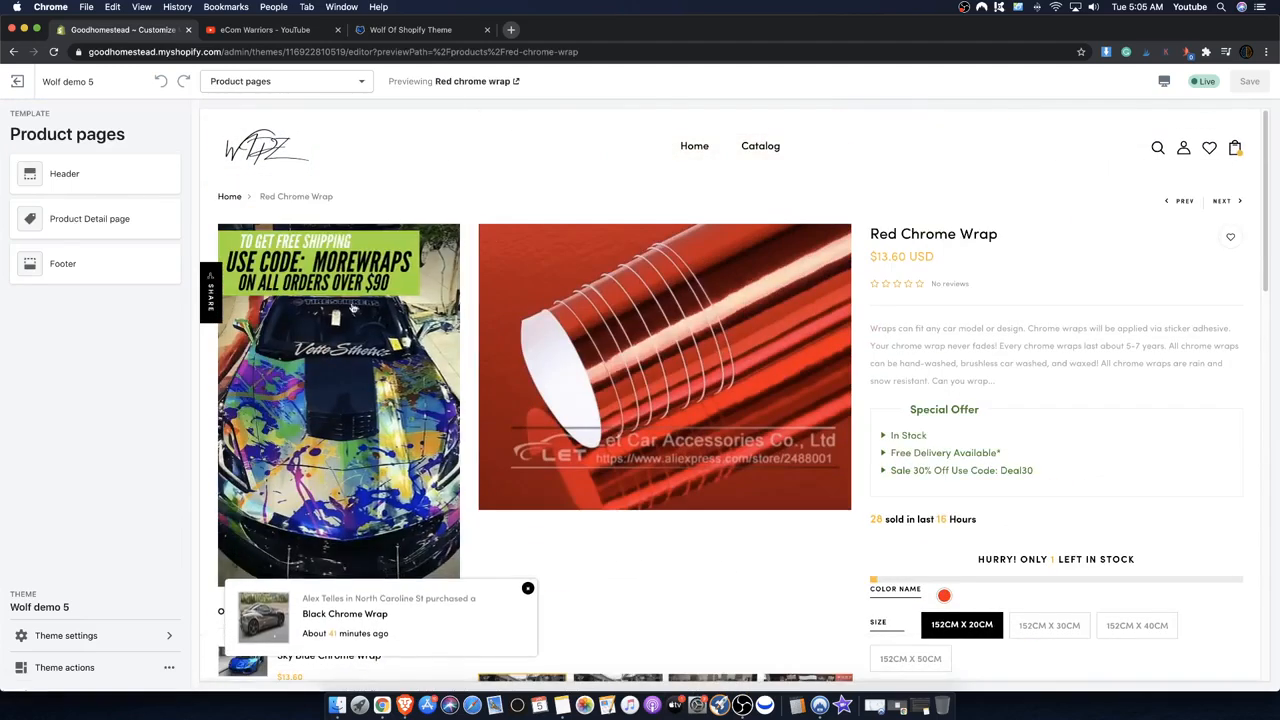
{"action": "left_click", "coordinate": [260, 150]}
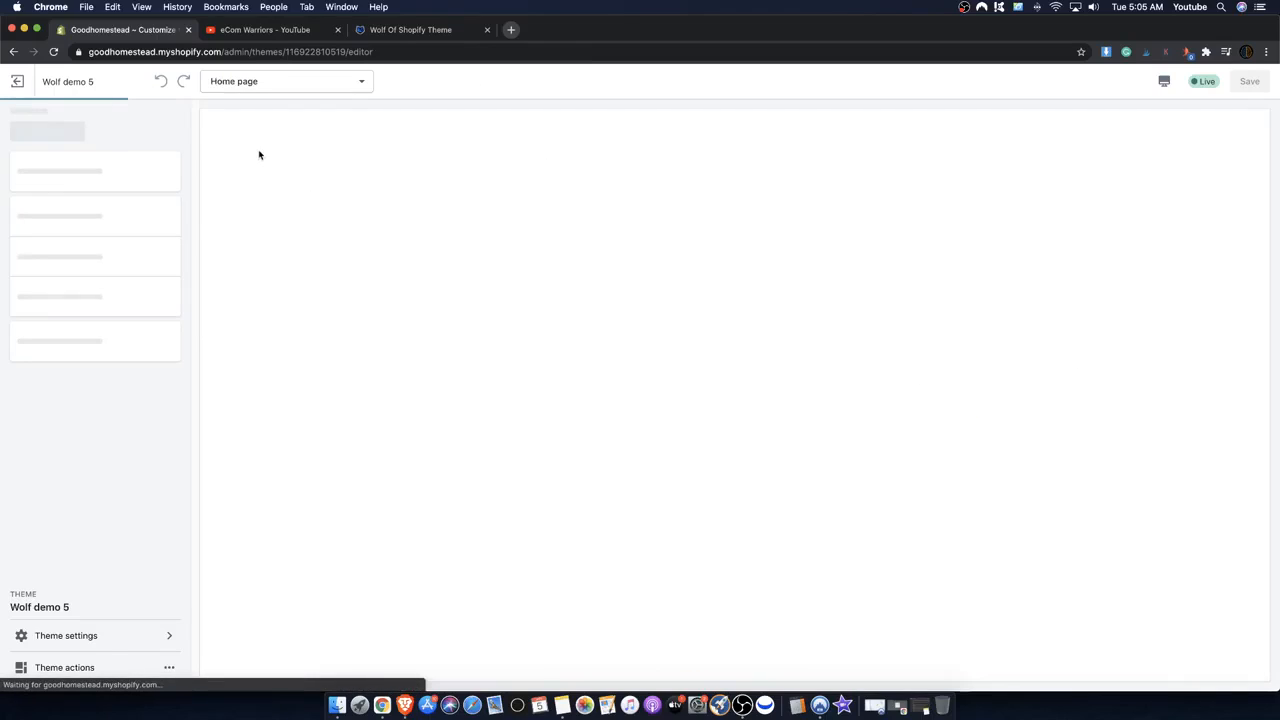
- Look over the home page preview from the banners and Featured Products down to the footer
{"action": "scroll", "coordinate": [600, 405], "scroll_direction": "down", "scroll_amount": 2}
{"action": "scroll", "coordinate": [572, 405], "scroll_direction": "down", "scroll_amount": 5}
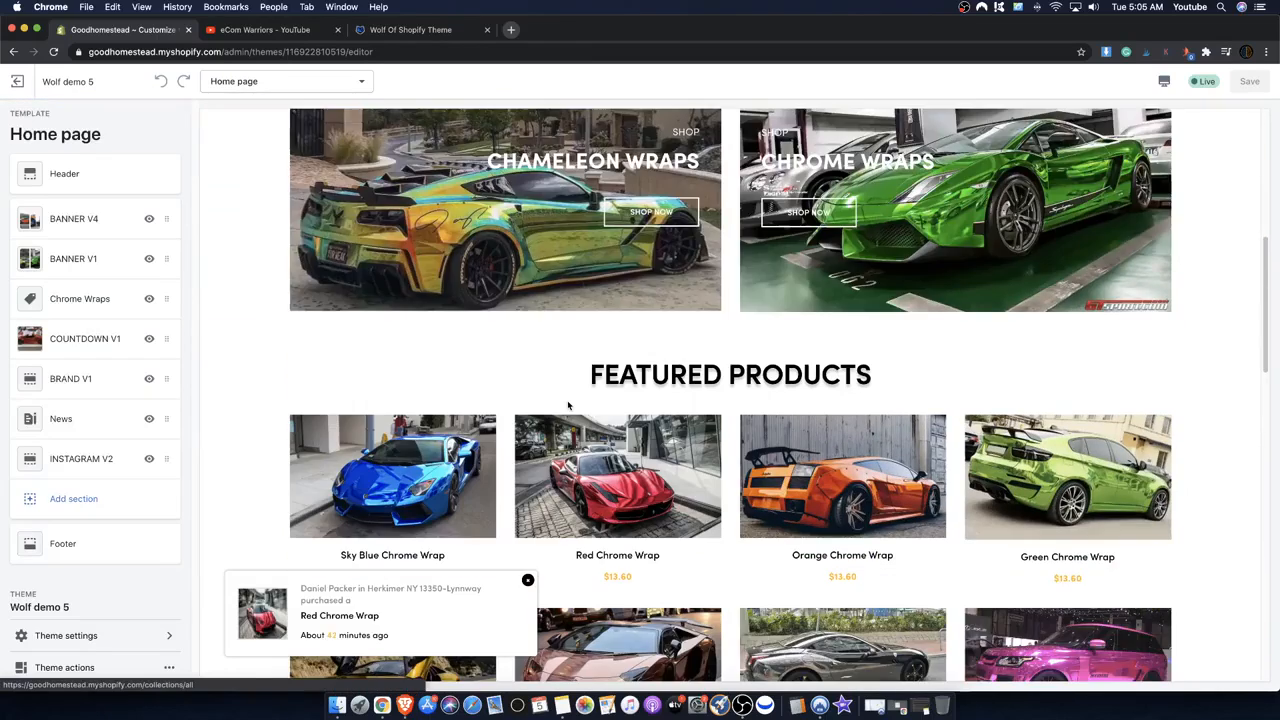
{"action": "scroll", "coordinate": [477, 397], "scroll_direction": "down", "scroll_amount": 6}
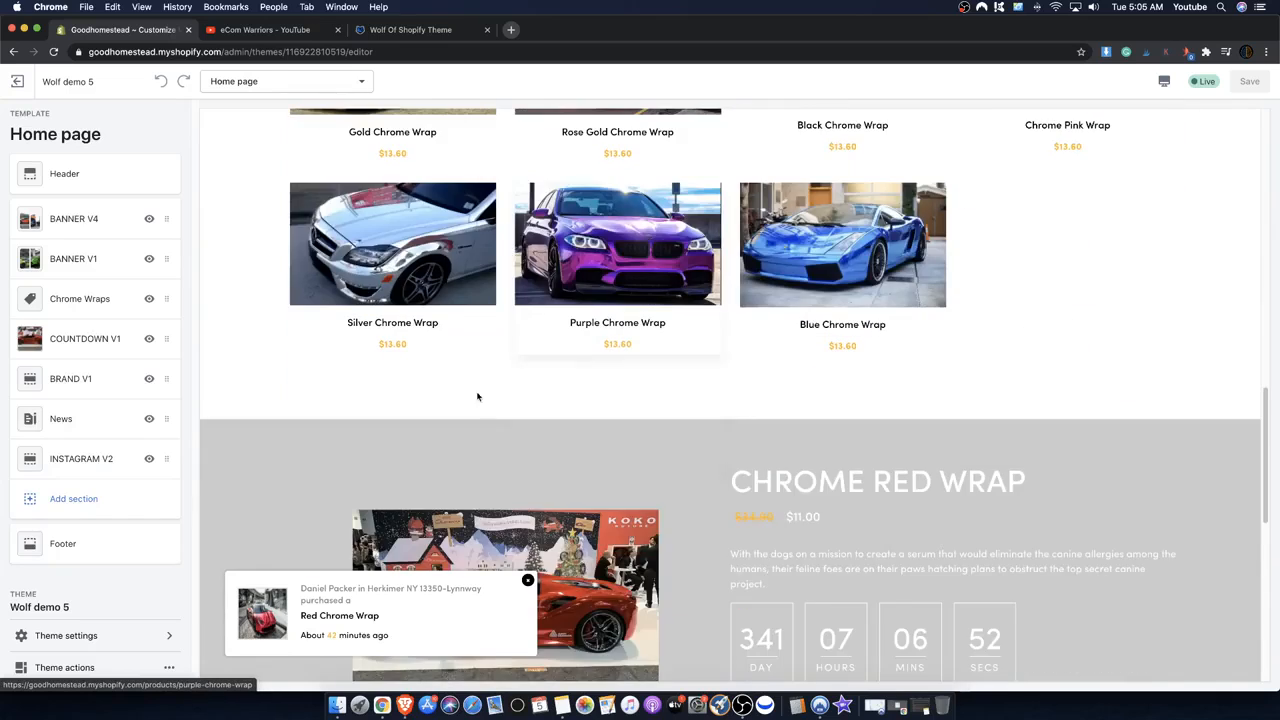
{"action": "scroll", "coordinate": [746, 472], "scroll_direction": "down", "scroll_amount": 4}
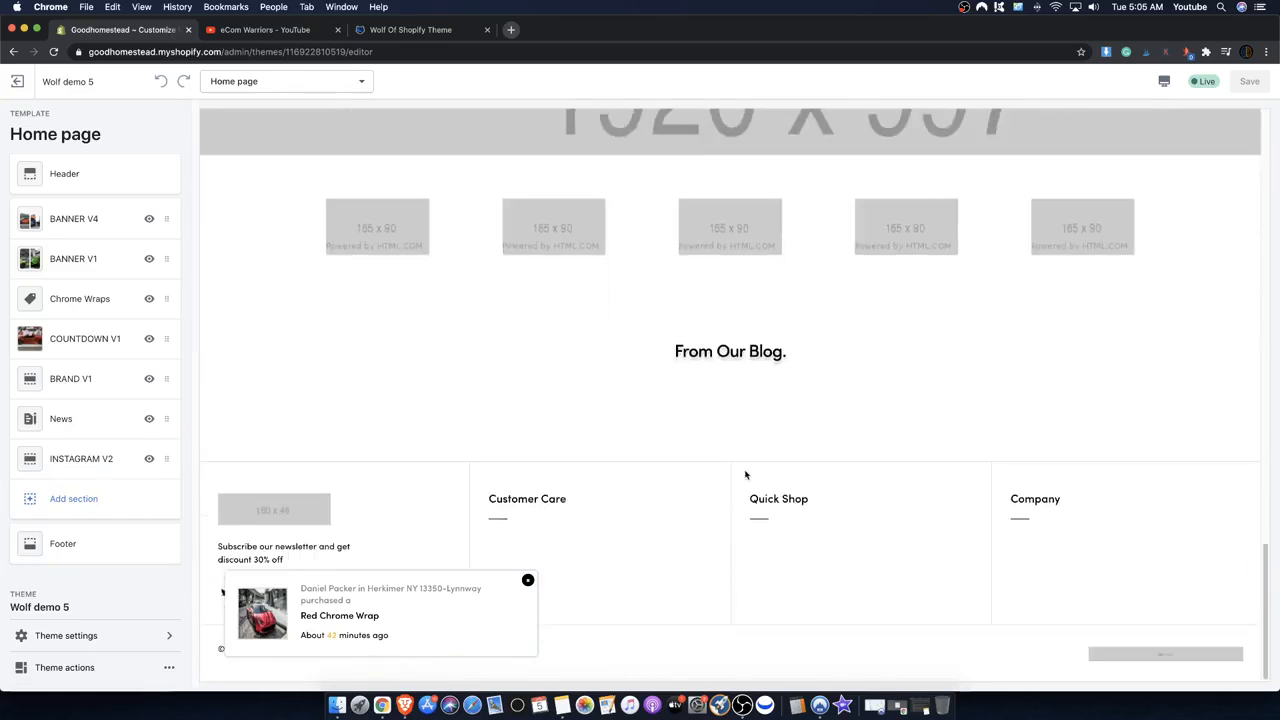
{"action": "scroll", "coordinate": [717, 466], "scroll_direction": "up", "scroll_amount": 3}
{"action": "scroll", "coordinate": [797, 306], "scroll_direction": "down", "scroll_amount": 4}
{"action": "scroll", "coordinate": [387, 289], "scroll_direction": "up", "scroll_amount": 15}
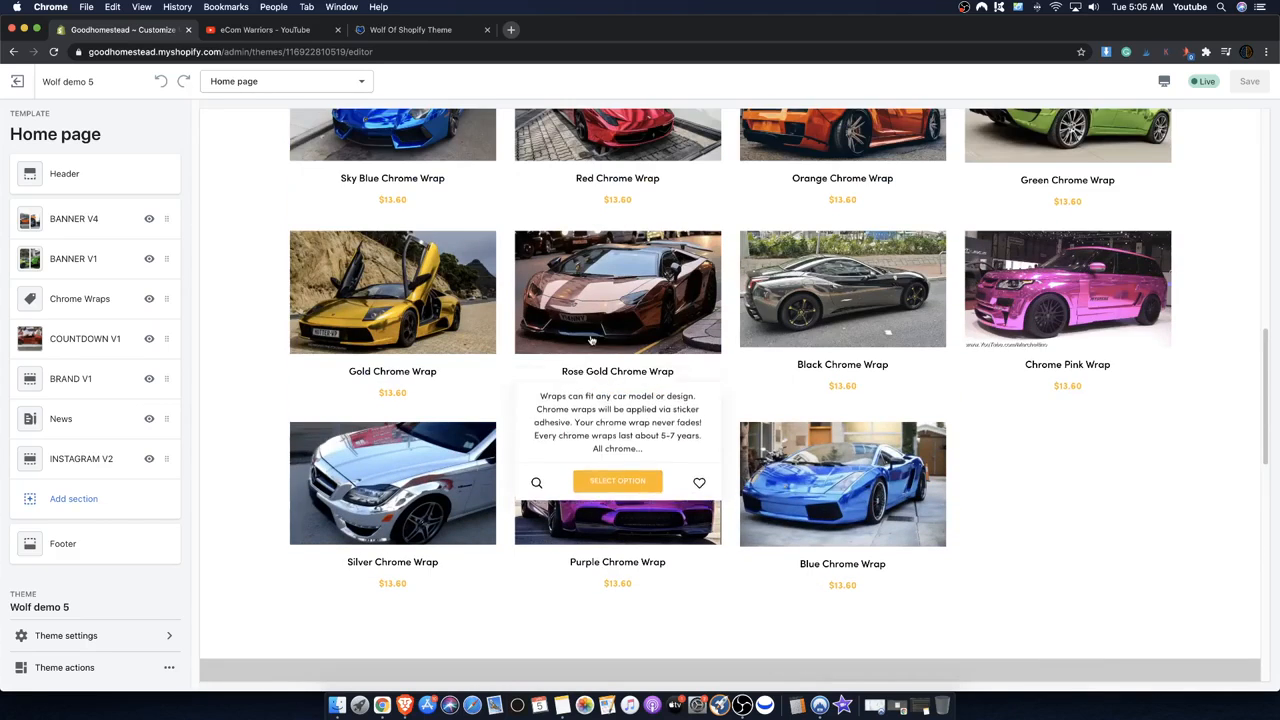
{"action": "scroll", "coordinate": [529, 220], "scroll_direction": "up", "scroll_amount": 10}
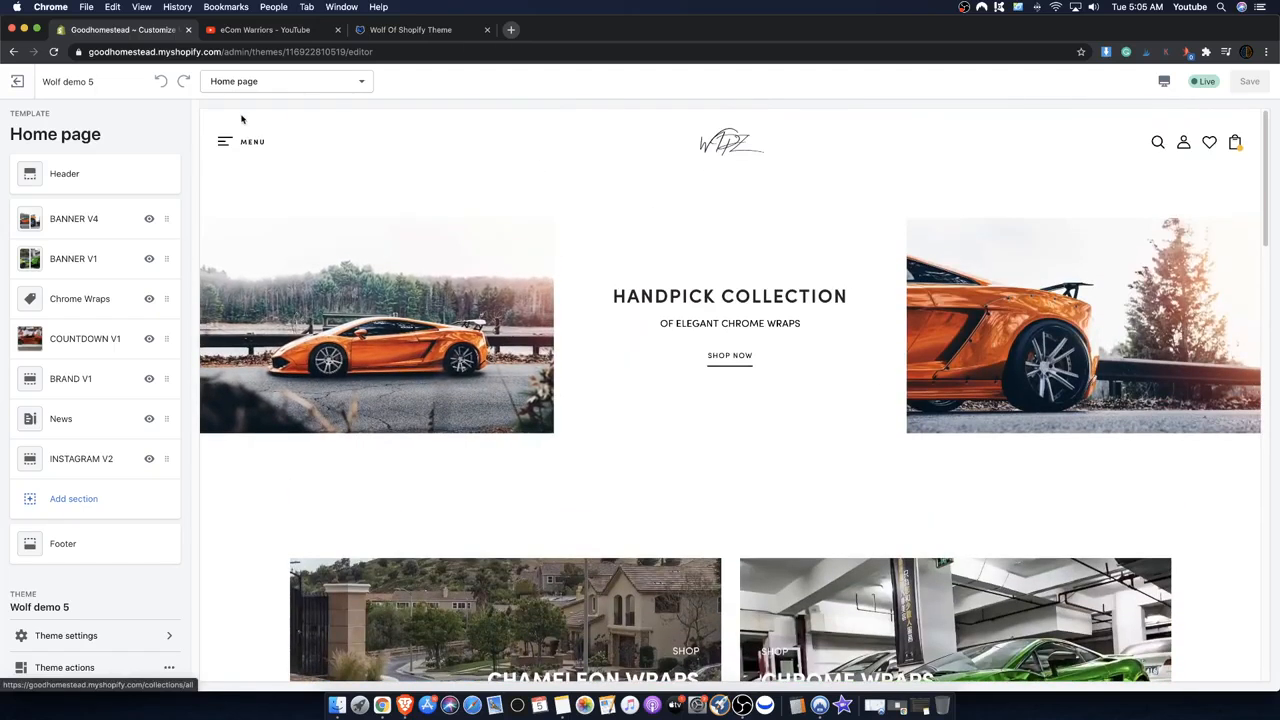
- Switch the theme editor to the collection pages and open the Collection Page section's settings
{"action": "left_click", "coordinate": [265, 84]}
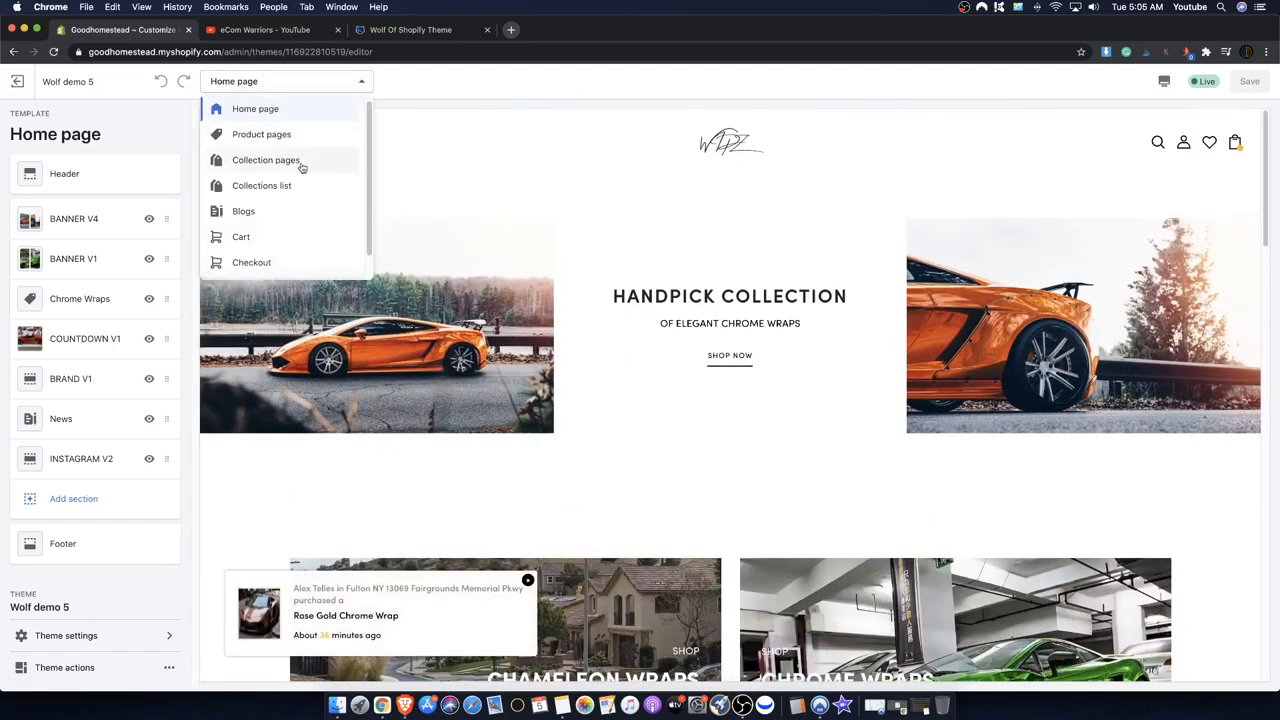
{"action": "left_click", "coordinate": [265, 160]}
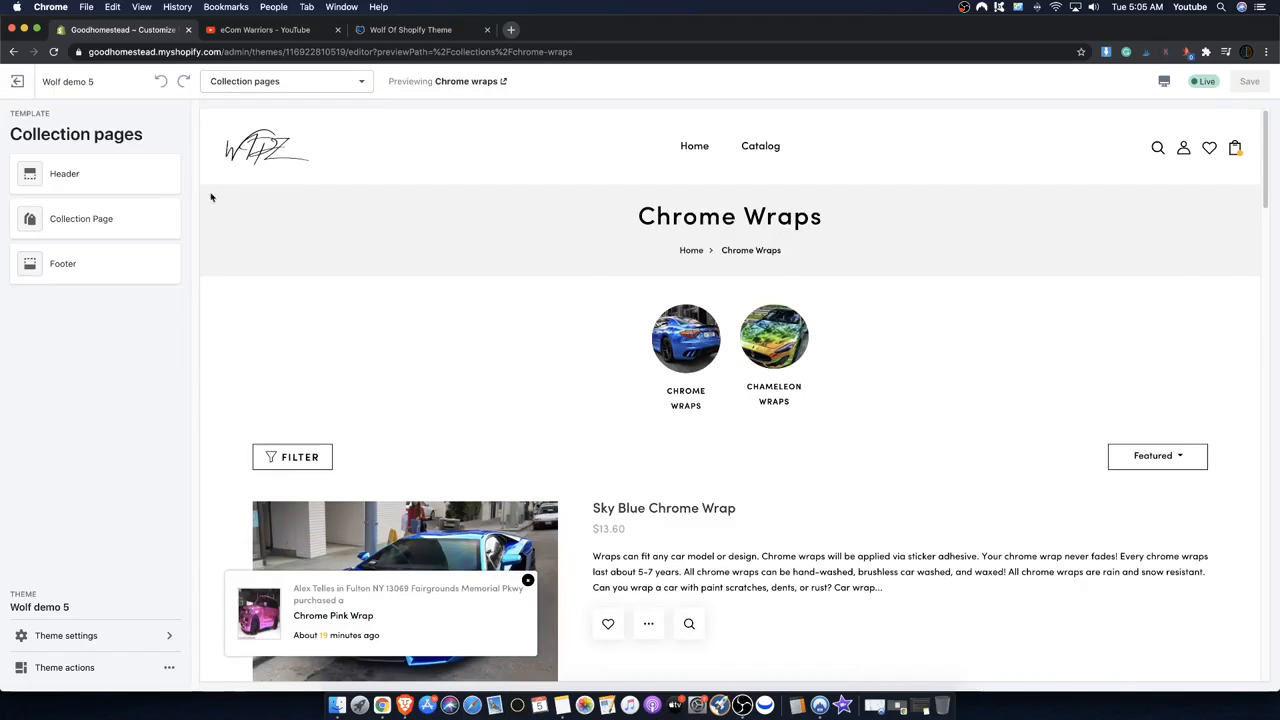
{"action": "left_click_drag", "start_coordinate": [224, 199], "coordinate": [768, 217]}
{"action": "left_click", "coordinate": [842, 229]}
{"action": "left_click", "coordinate": [108, 220]}
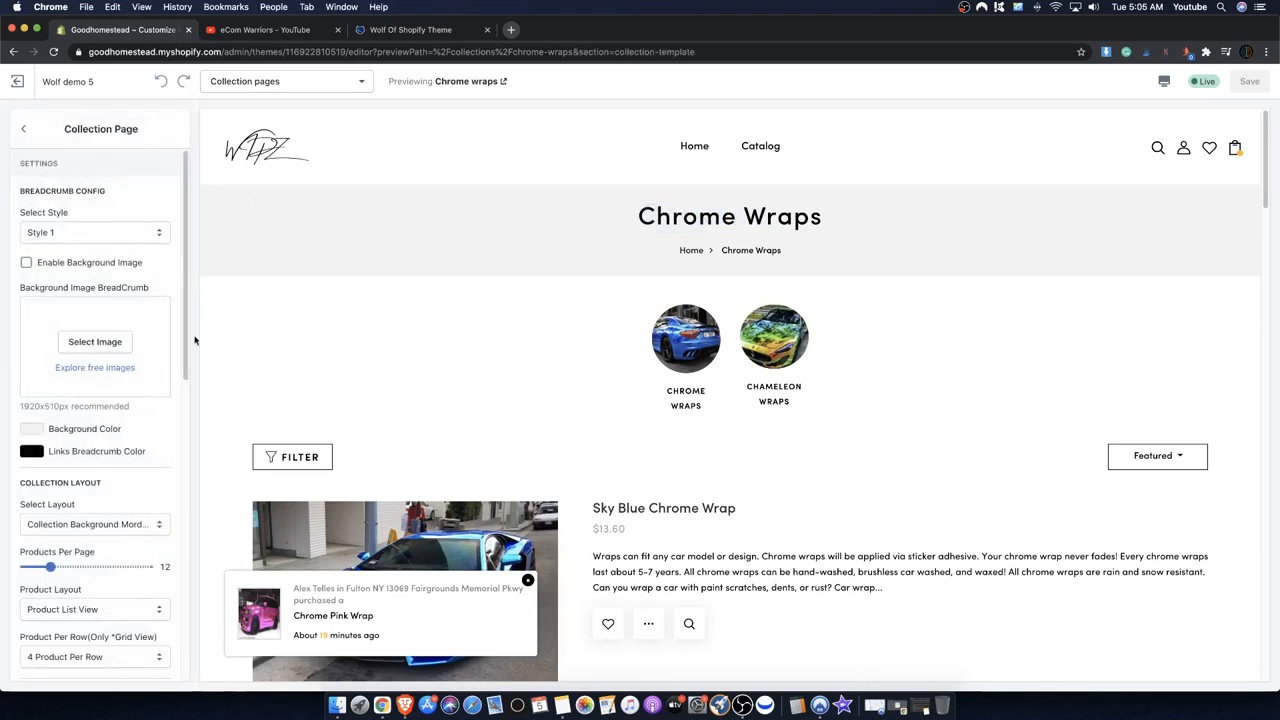
{"action": "scroll", "coordinate": [106, 309], "scroll_direction": "down", "scroll_amount": 5}
{"action": "scroll", "coordinate": [106, 309], "scroll_direction": "up", "scroll_amount": 5}
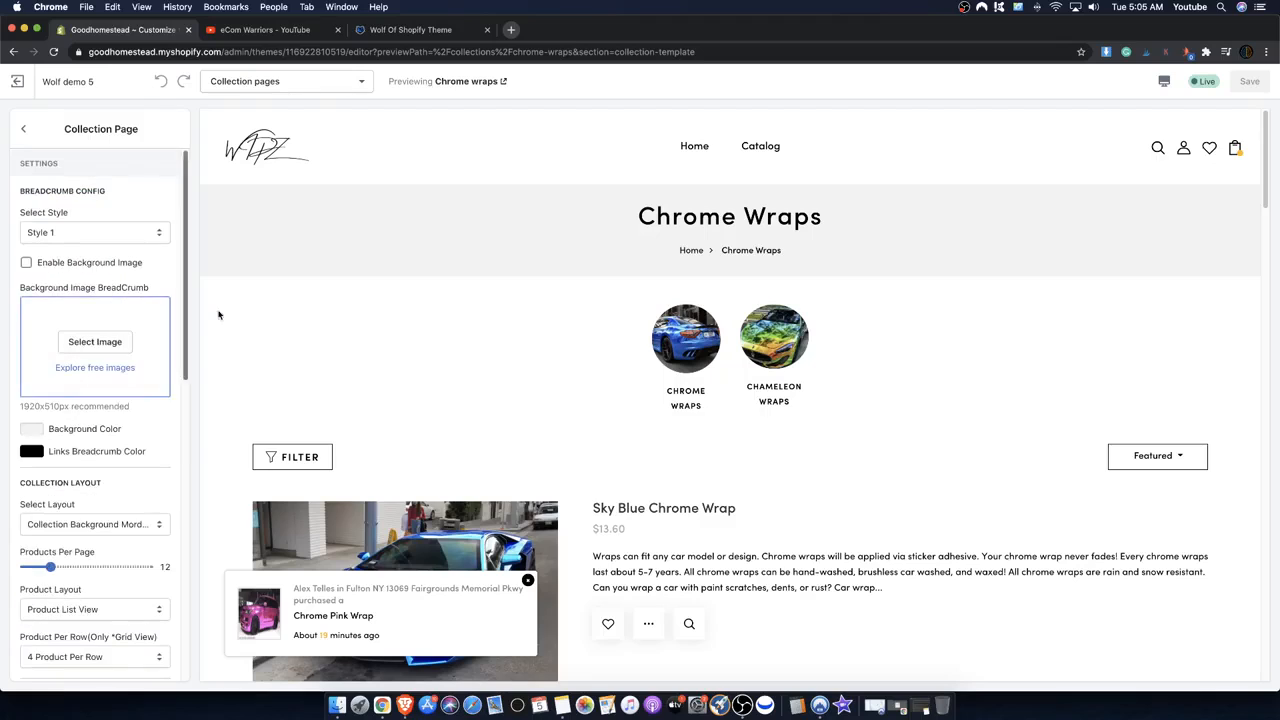
- Examine the breadcrumb style options and the Home > Chrome Wraps breadcrumb on the collection page
{"action": "left_click", "coordinate": [59, 230]}
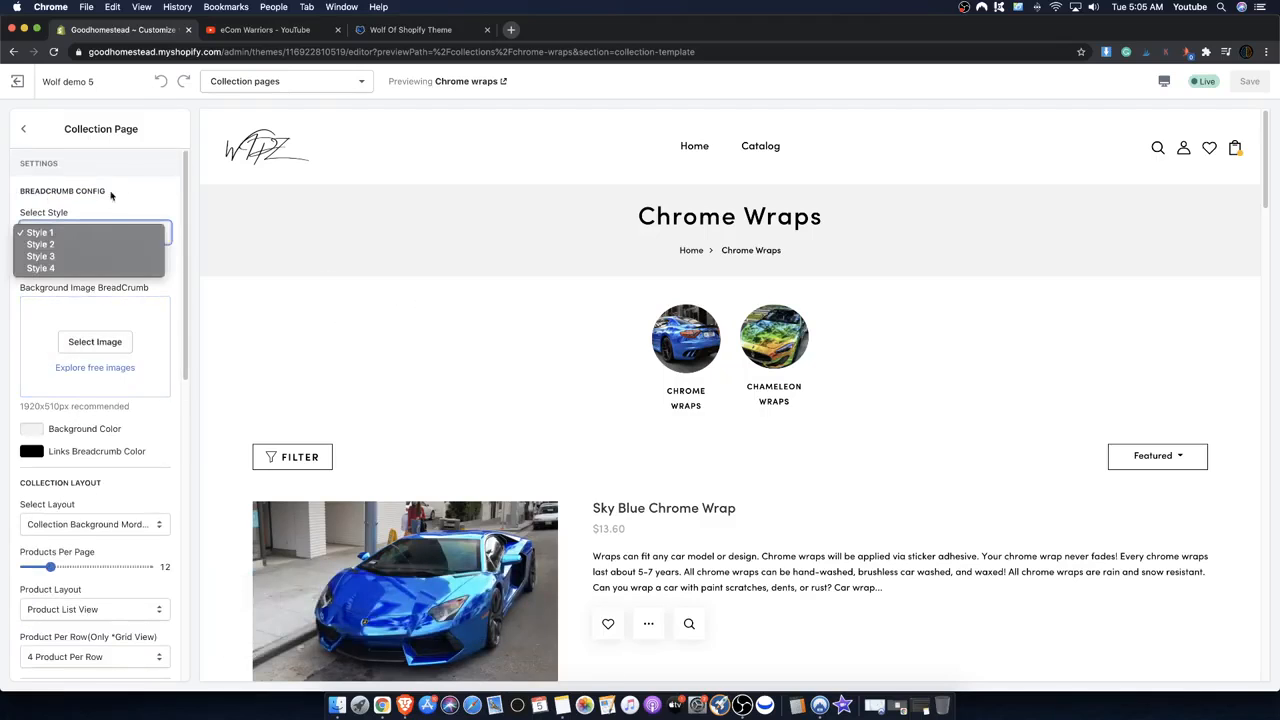
{"action": "left_click", "coordinate": [40, 195]}
{"action": "left_click_drag", "start_coordinate": [20, 190], "coordinate": [93, 190]}
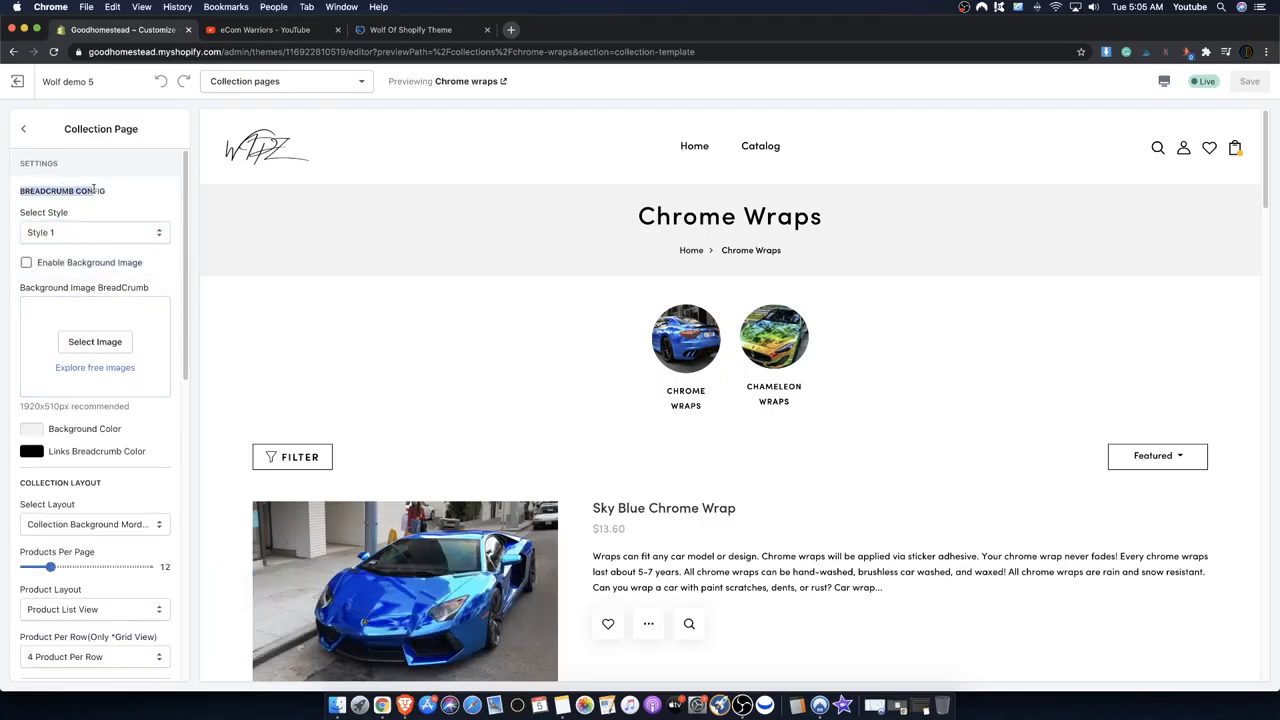
{"action": "left_click", "coordinate": [127, 205]}
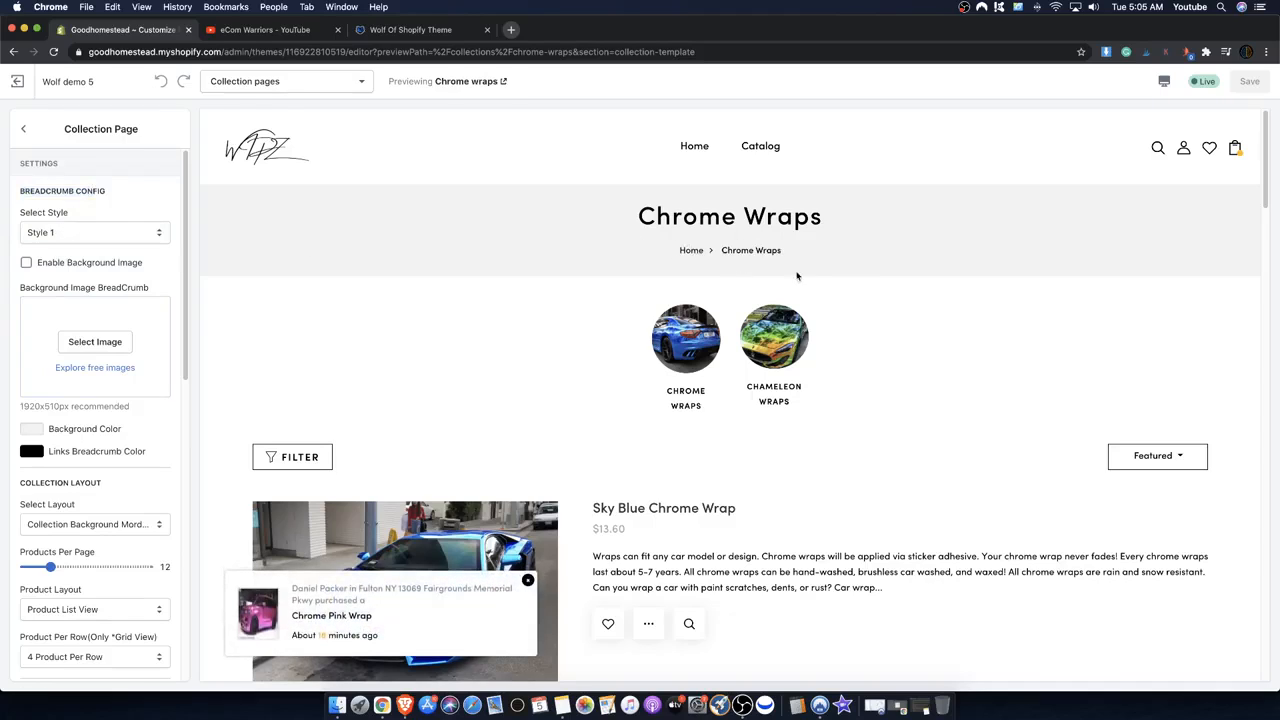
{"action": "left_click_drag", "start_coordinate": [675, 254], "coordinate": [800, 257]}
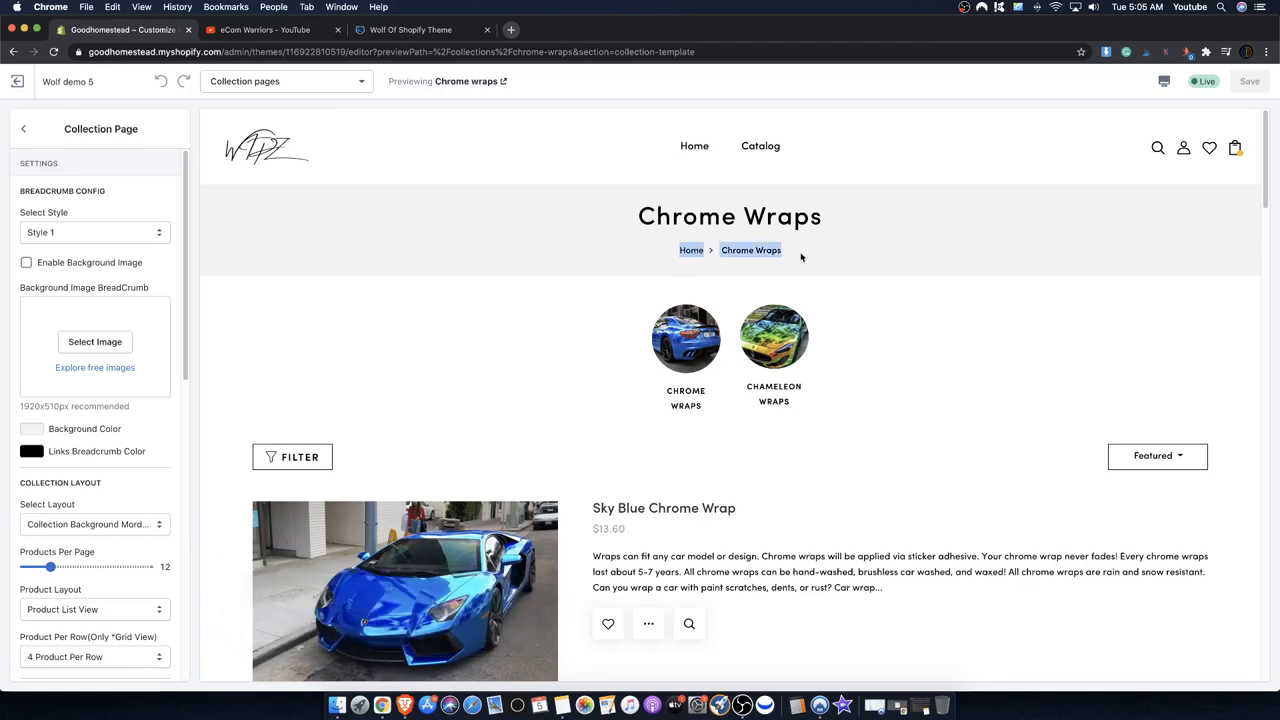
{"action": "left_click", "coordinate": [602, 221]}
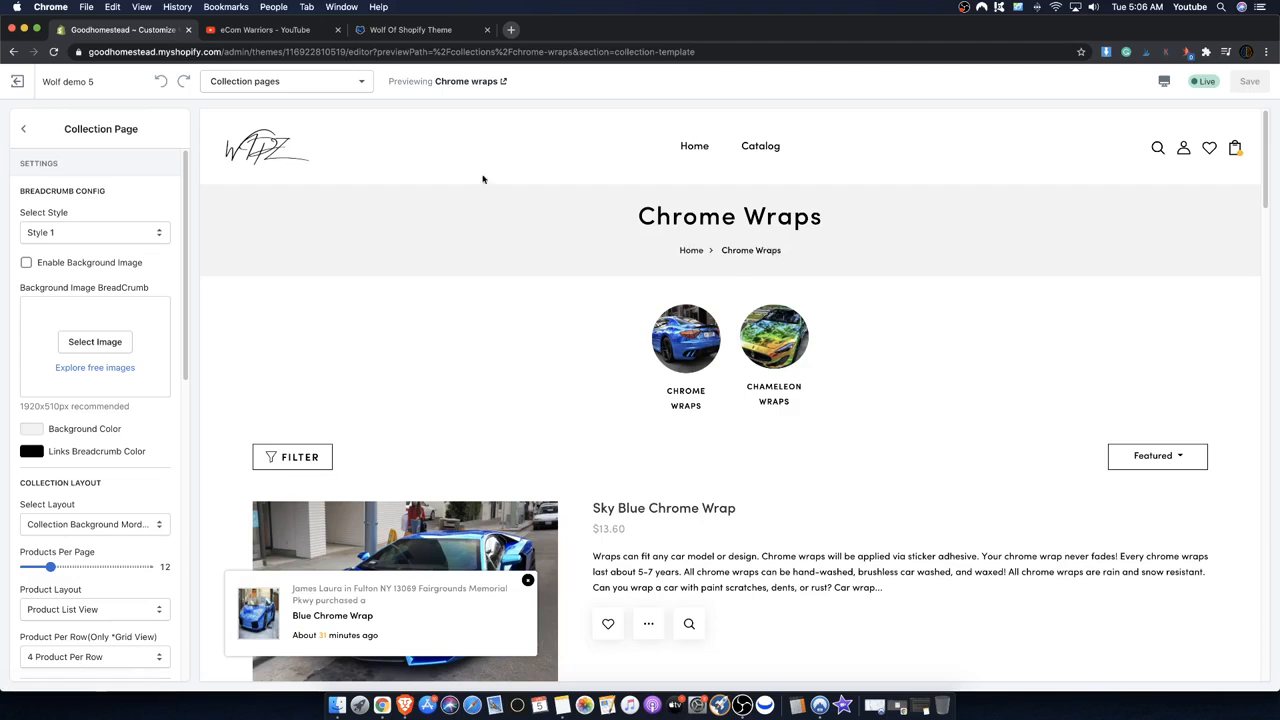
- Set the collection page's breadcrumb style to Style 2 and save the theme
{"action": "scroll", "coordinate": [650, 300], "scroll_direction": "down", "scroll_amount": 3}
{"action": "scroll", "coordinate": [578, 285], "scroll_direction": "up", "scroll_amount": 4}
{"action": "left_click", "coordinate": [52, 236]}
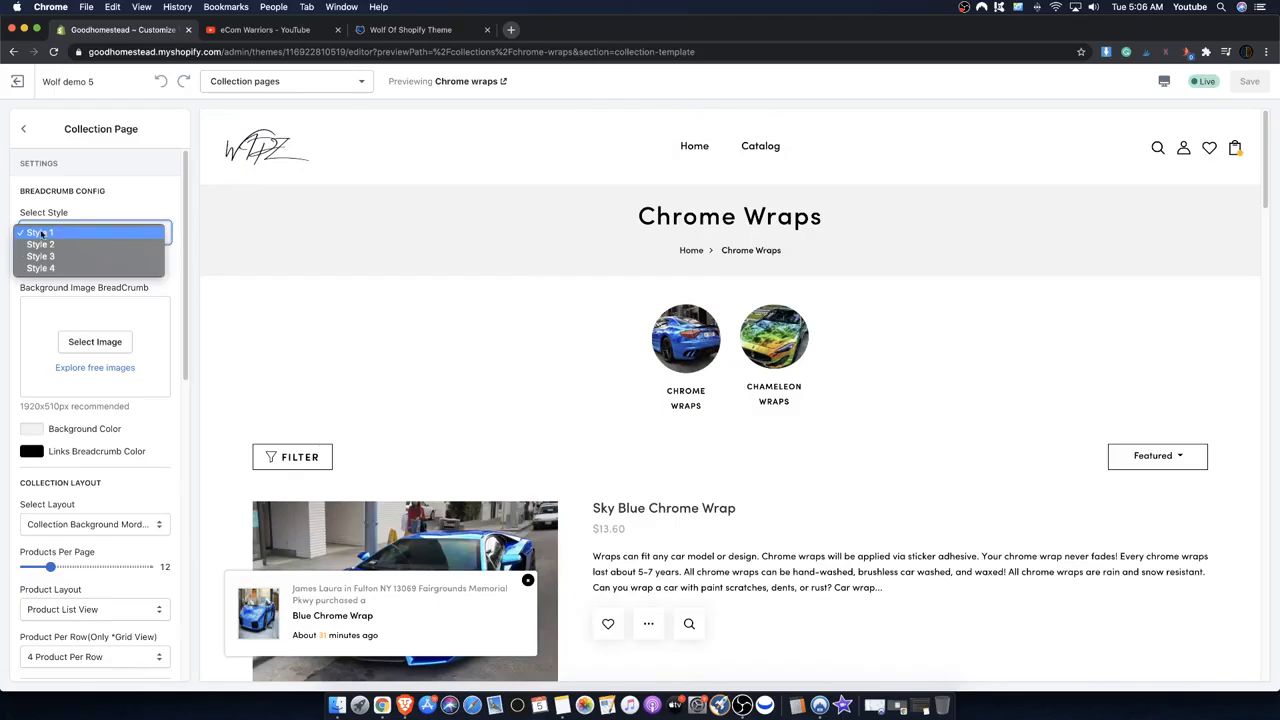
{"action": "left_click", "coordinate": [61, 245]}
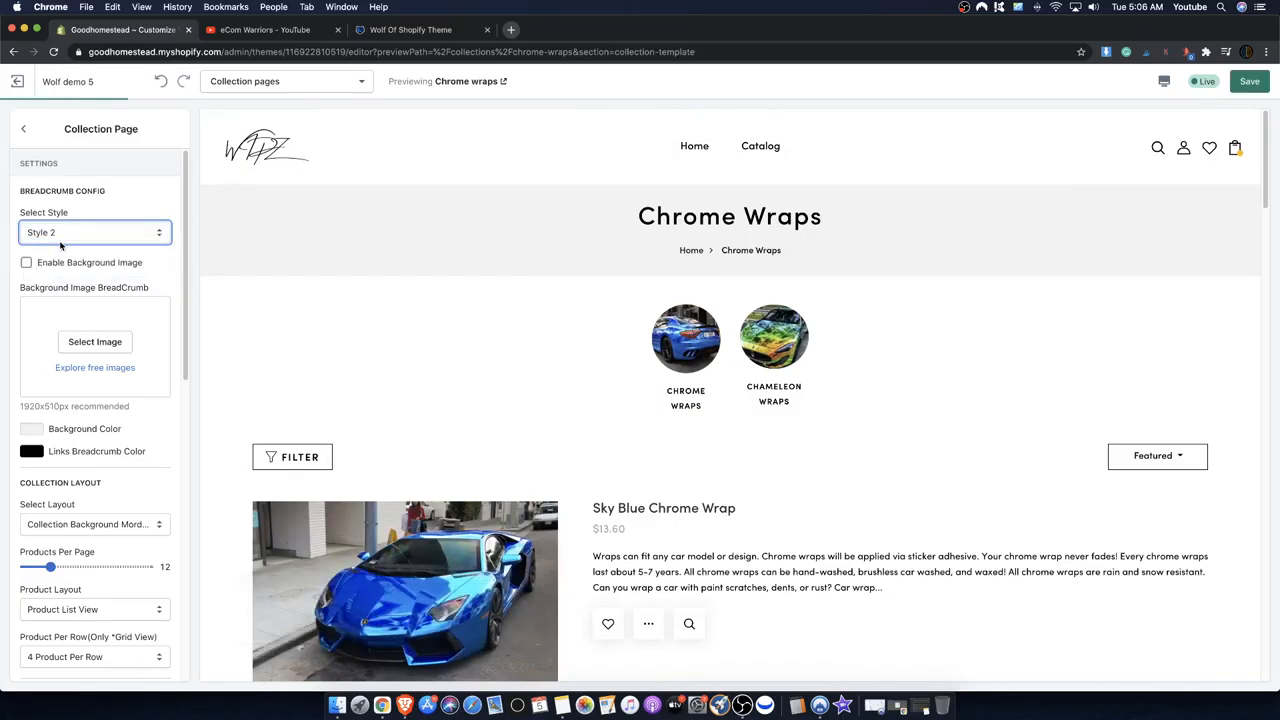
{"action": "scroll", "coordinate": [731, 474], "scroll_direction": "down", "scroll_amount": 3}
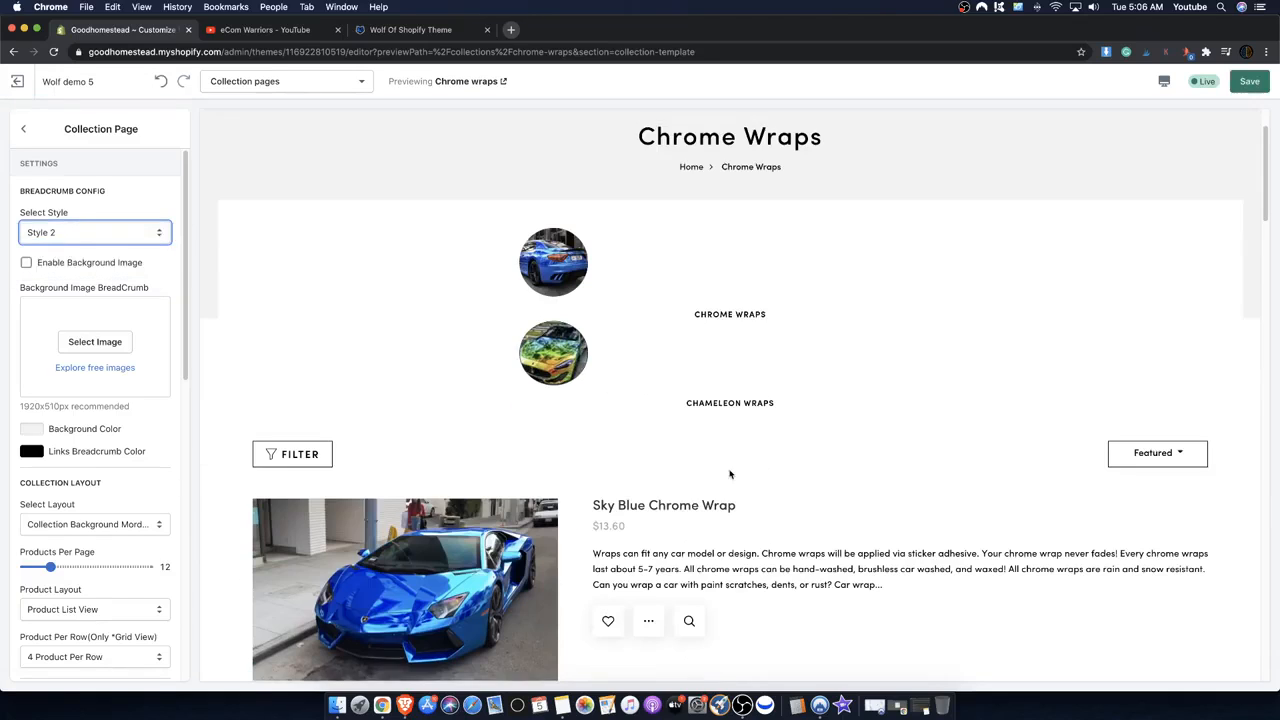
{"action": "left_click", "coordinate": [1251, 80]}
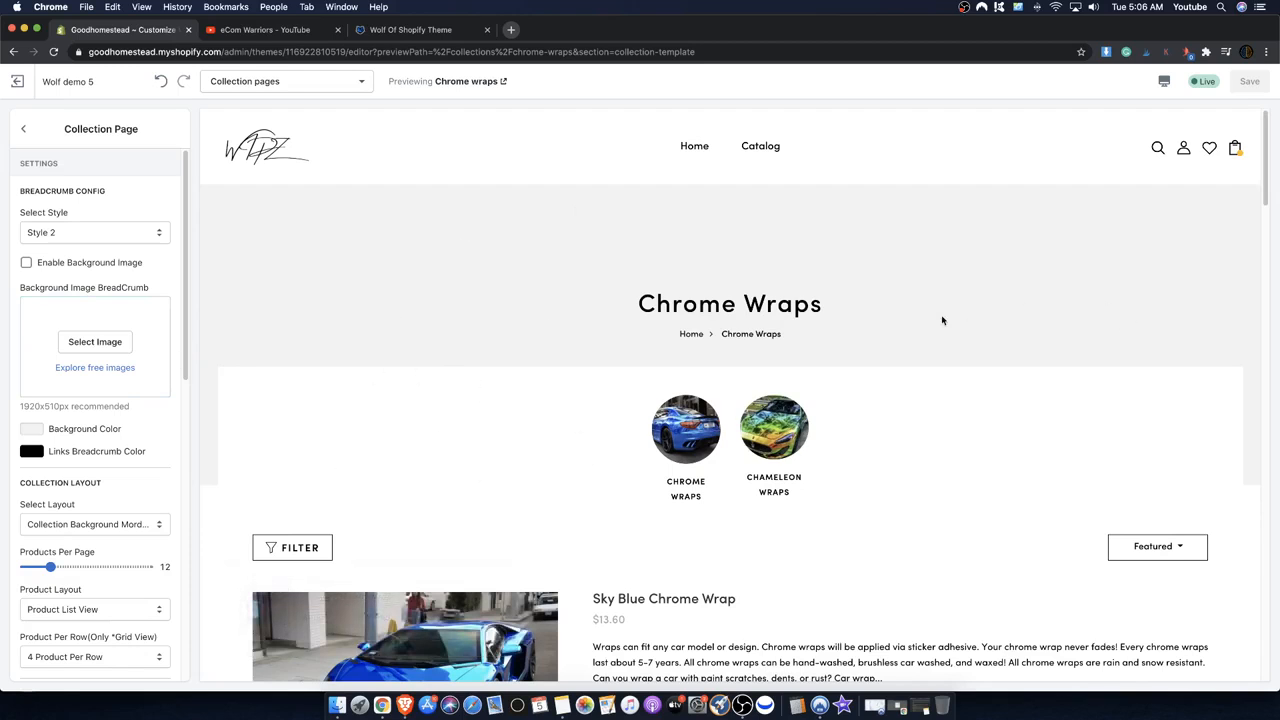
- Set the collection page's breadcrumb style back to Style 1 and save the theme
{"action": "scroll", "coordinate": [600, 400], "scroll_direction": "down", "scroll_amount": 6}
{"action": "scroll", "coordinate": [621, 479], "scroll_direction": "up", "scroll_amount": 6}
{"action": "left_click", "coordinate": [120, 230]}
{"action": "left_click", "coordinate": [64, 220]}
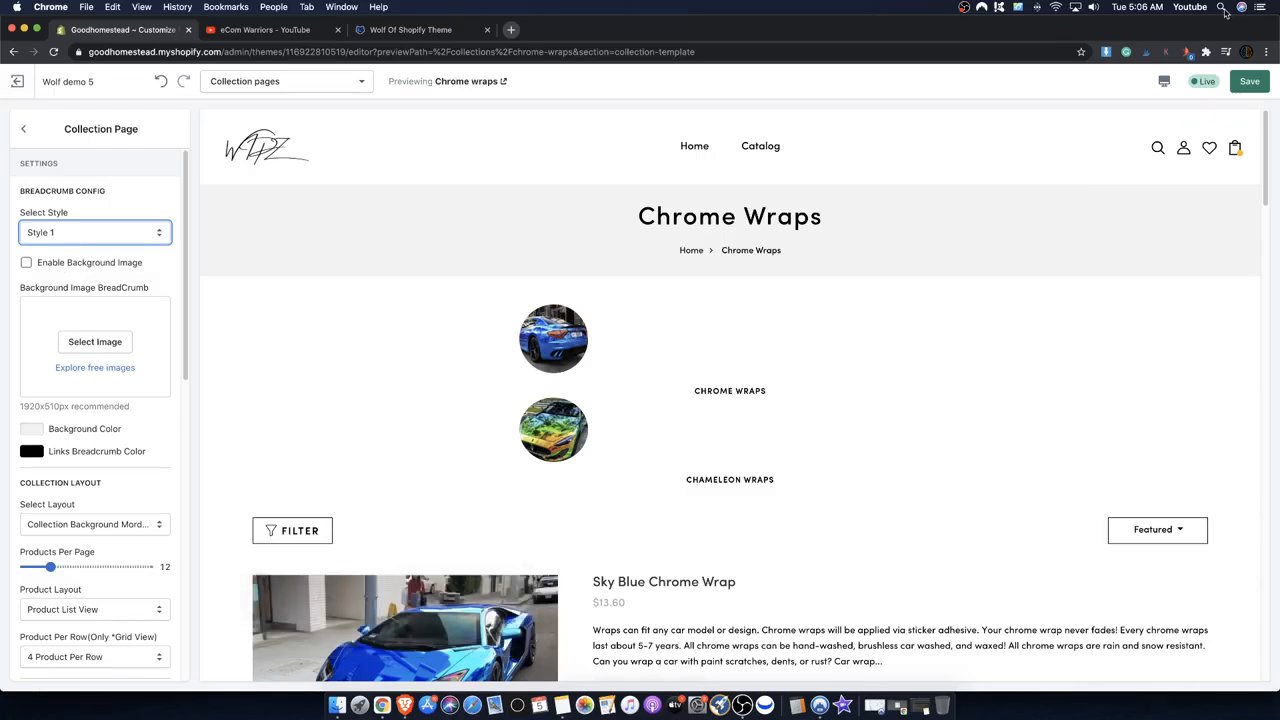
{"action": "left_click", "coordinate": [1252, 80]}
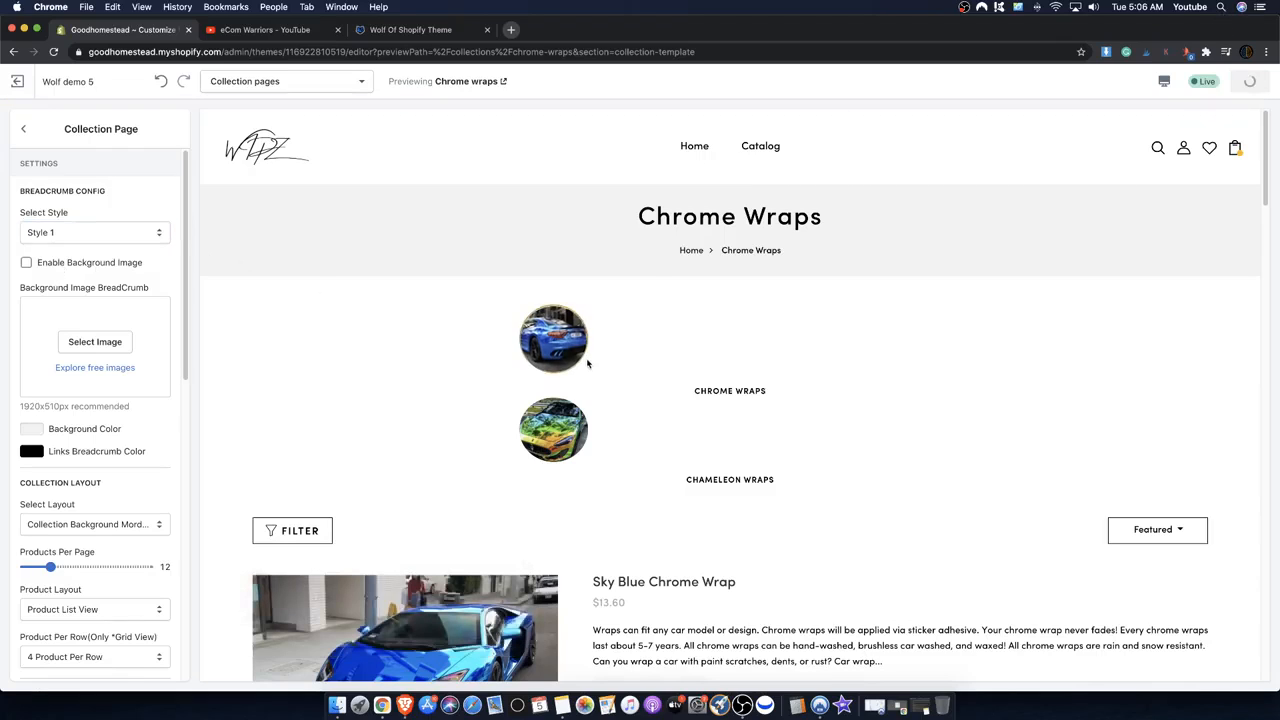
{"action": "right_click", "coordinate": [478, 251]}
{"action": "left_click", "coordinate": [517, 284]}
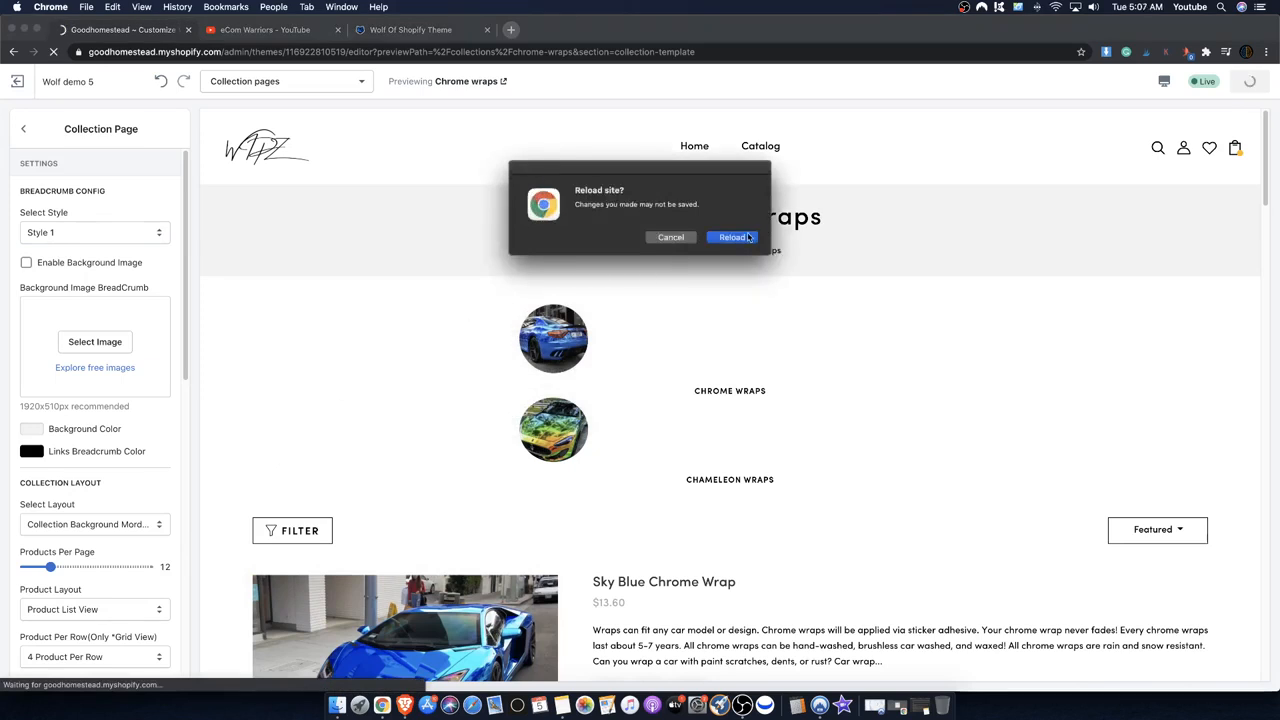
{"action": "left_click", "coordinate": [671, 238]}
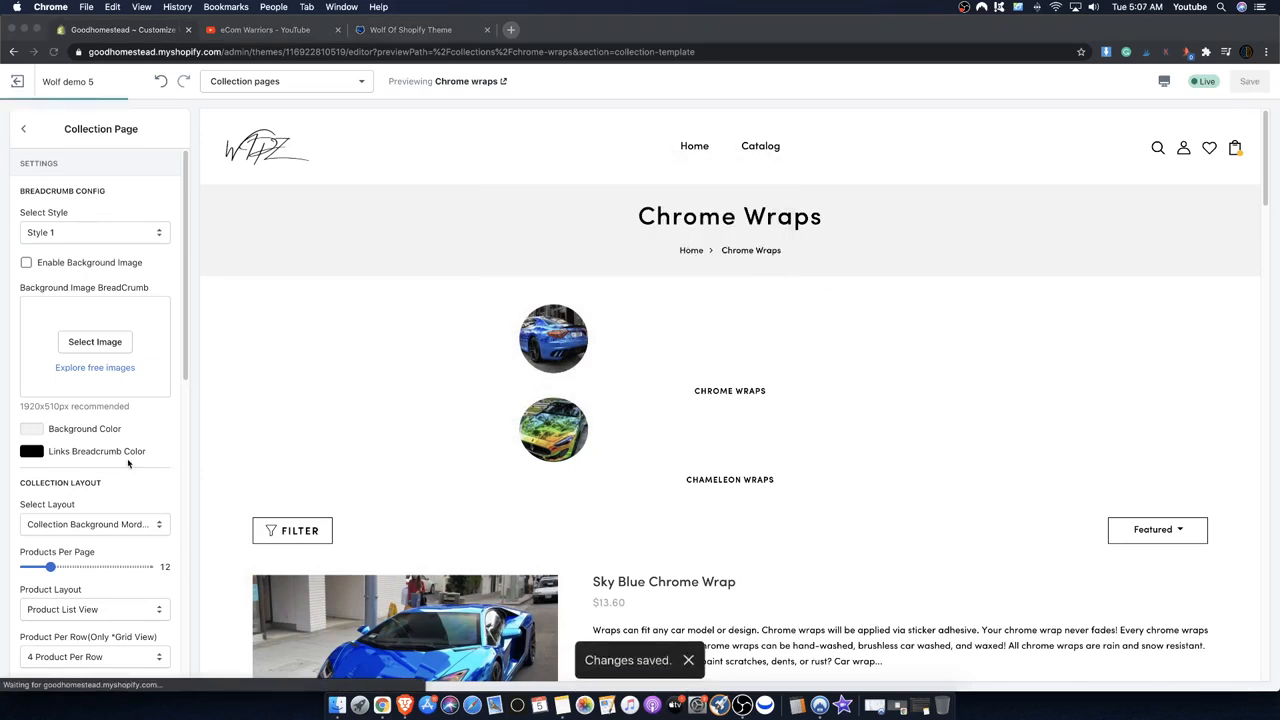
- Set the breadcrumb background color to white (#FFFFFF), save the theme and check the Chrome Wraps preview
{"action": "left_click", "coordinate": [31, 430]}
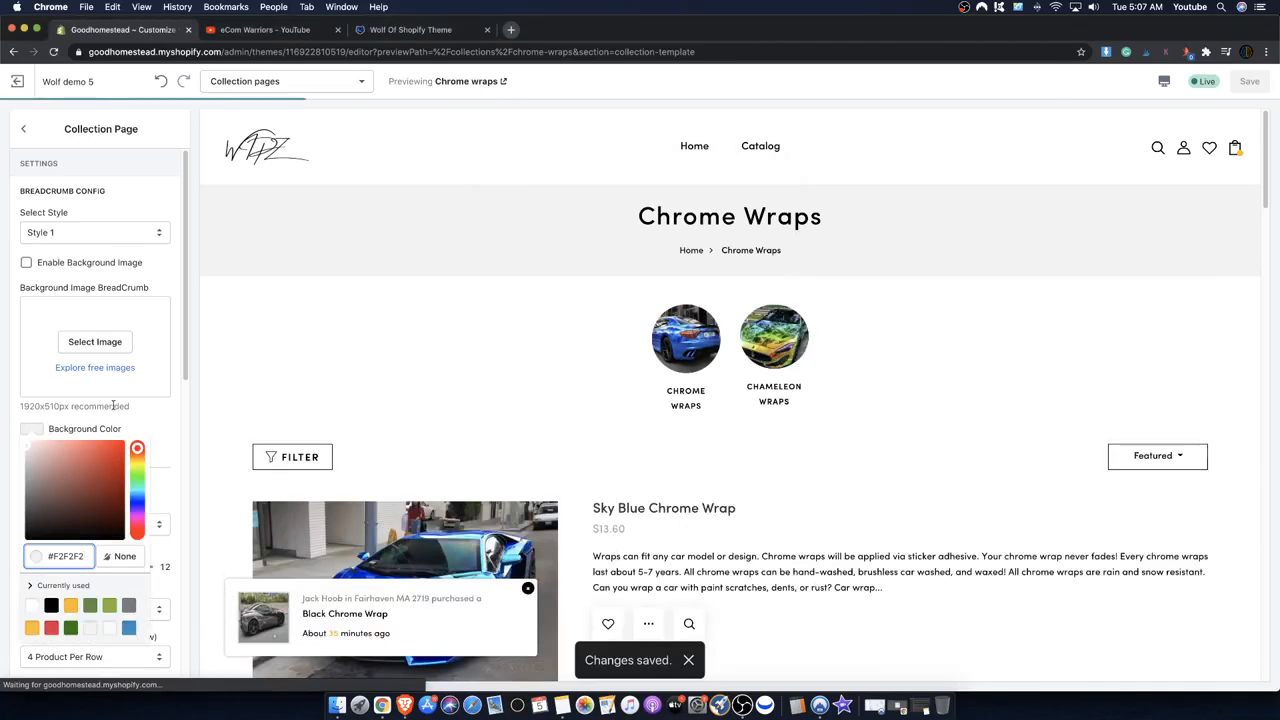
{"action": "left_click", "coordinate": [128, 407]}
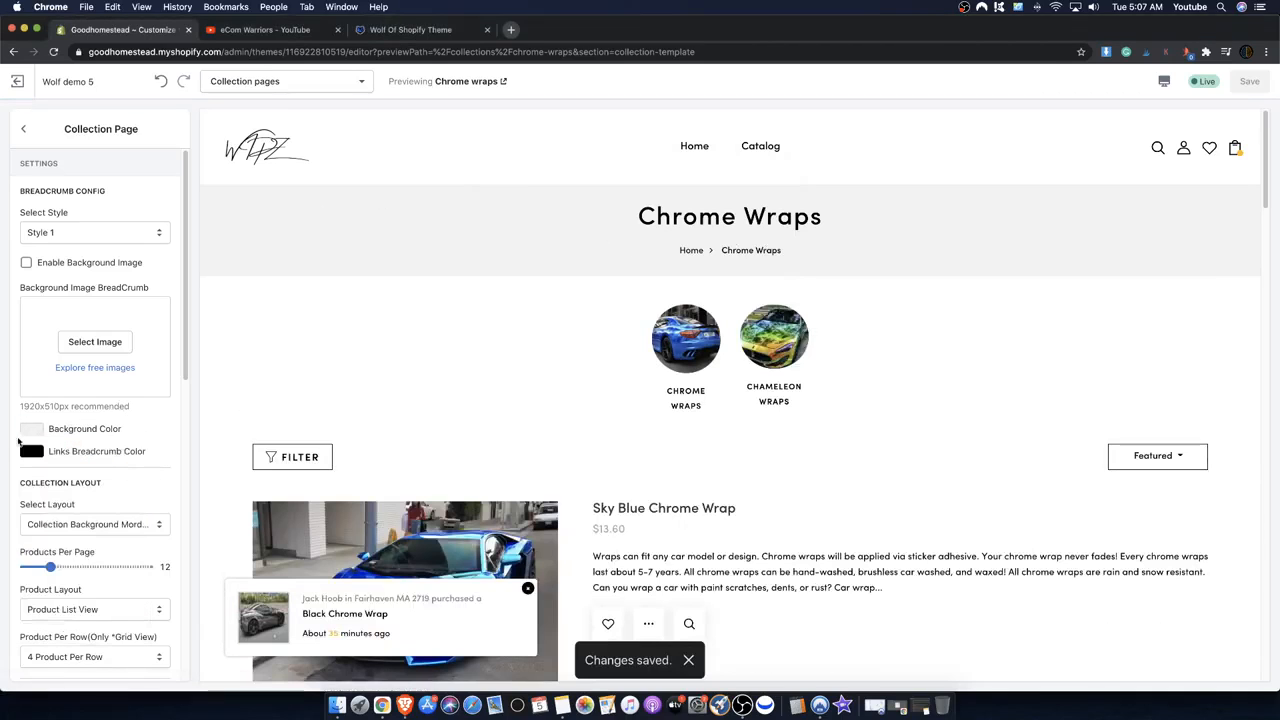
{"action": "left_click", "coordinate": [31, 430]}
{"action": "left_click_drag", "start_coordinate": [65, 475], "coordinate": [15, 436]}
{"action": "left_click", "coordinate": [147, 413]}
{"action": "left_click", "coordinate": [31, 430]}
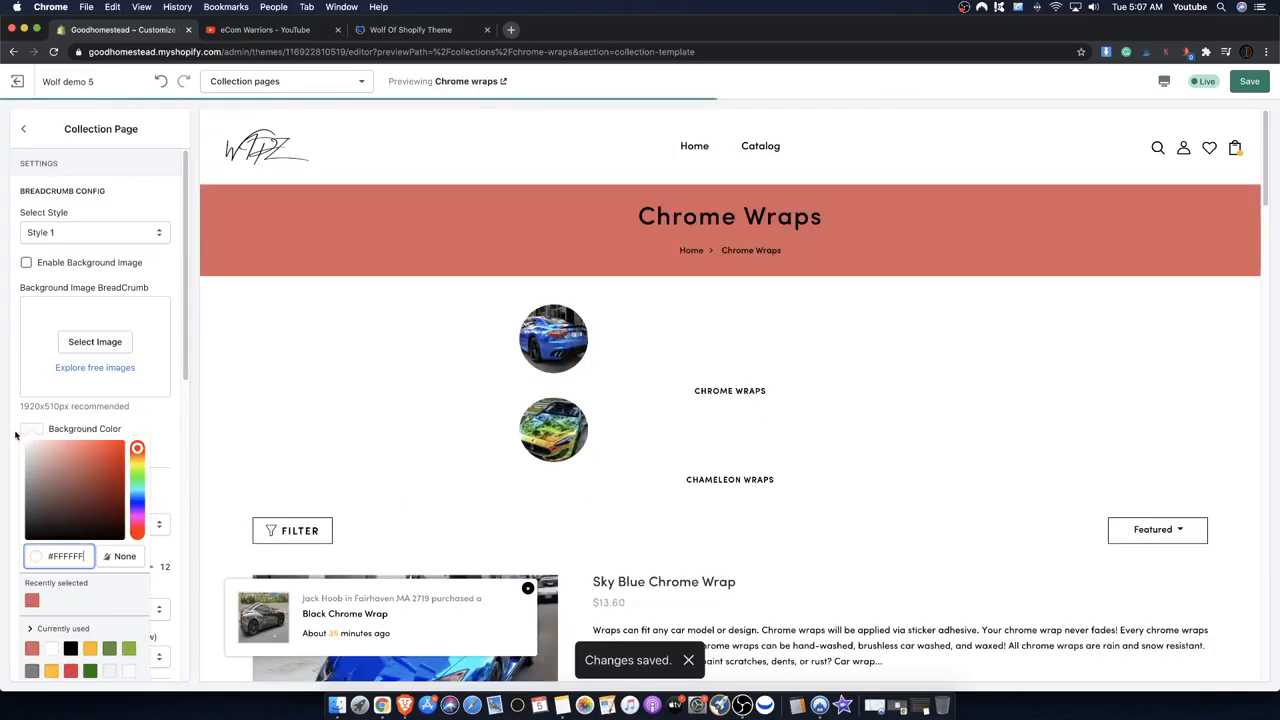
{"action": "left_click", "coordinate": [18, 416]}
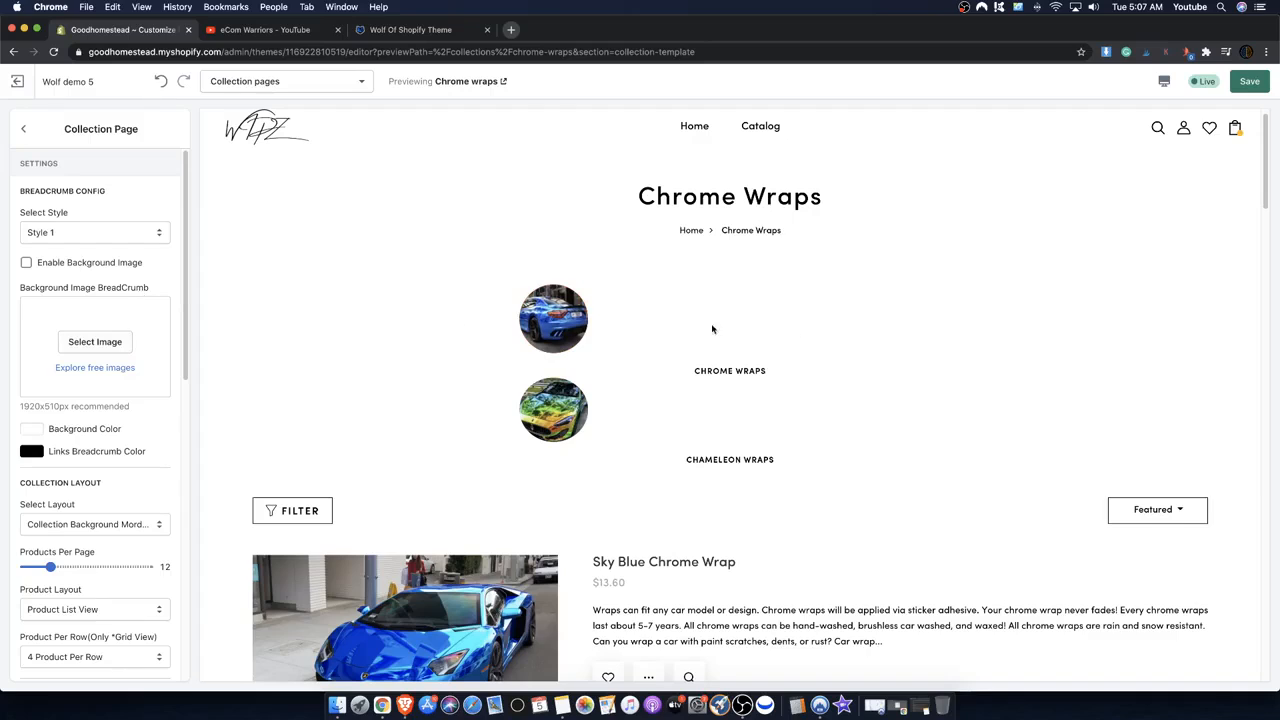
{"action": "left_click", "coordinate": [1238, 86]}
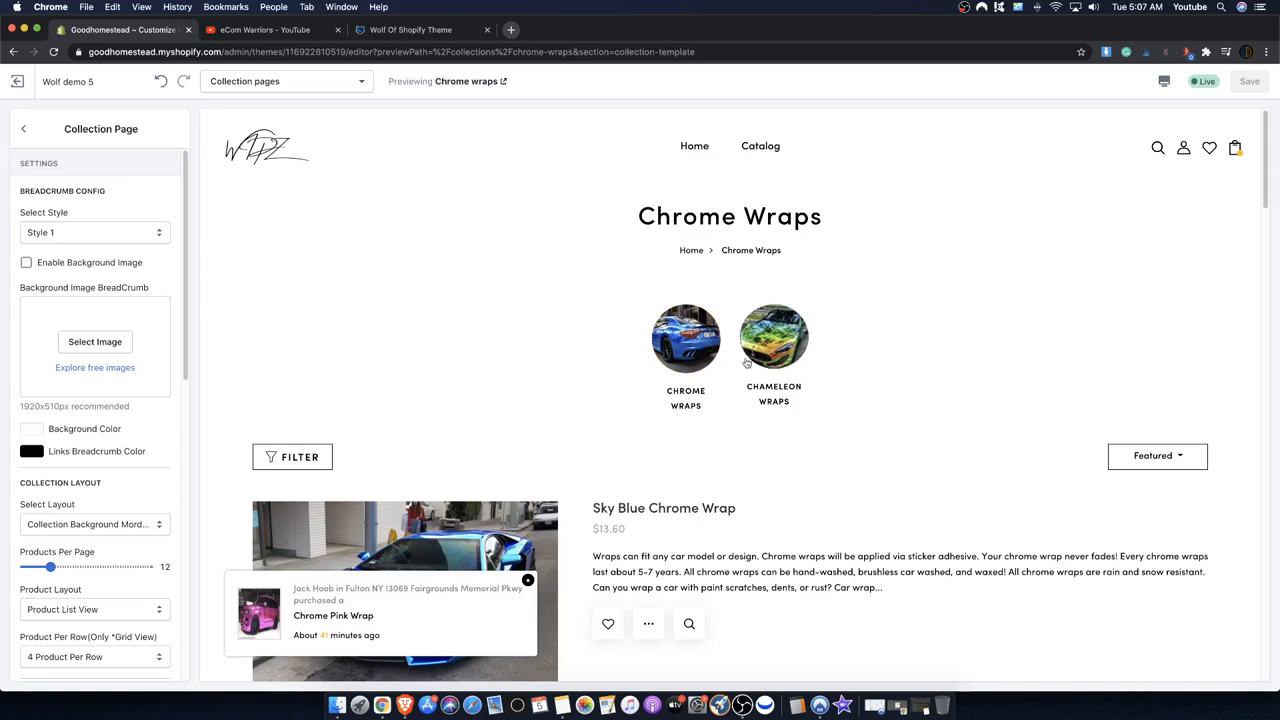
{"action": "scroll", "coordinate": [735, 340], "scroll_direction": "down", "scroll_amount": 1}
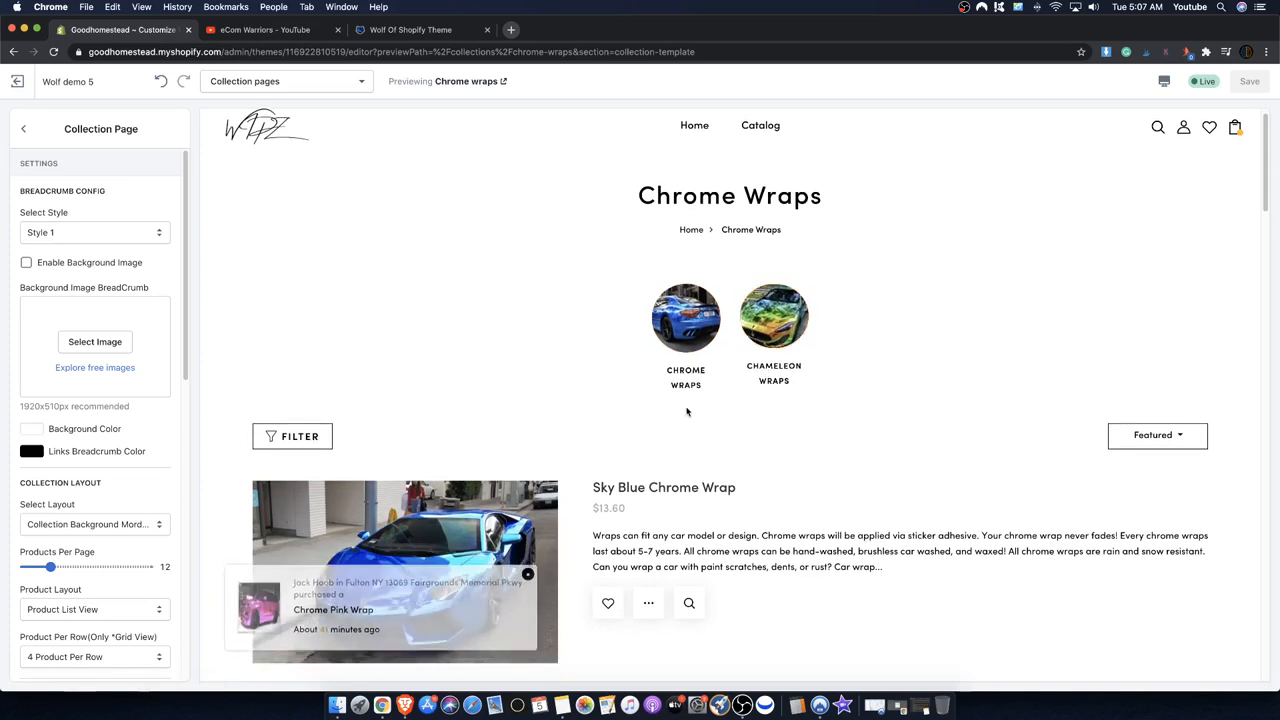
{"action": "scroll", "coordinate": [808, 305], "scroll_direction": "up", "scroll_amount": 1}
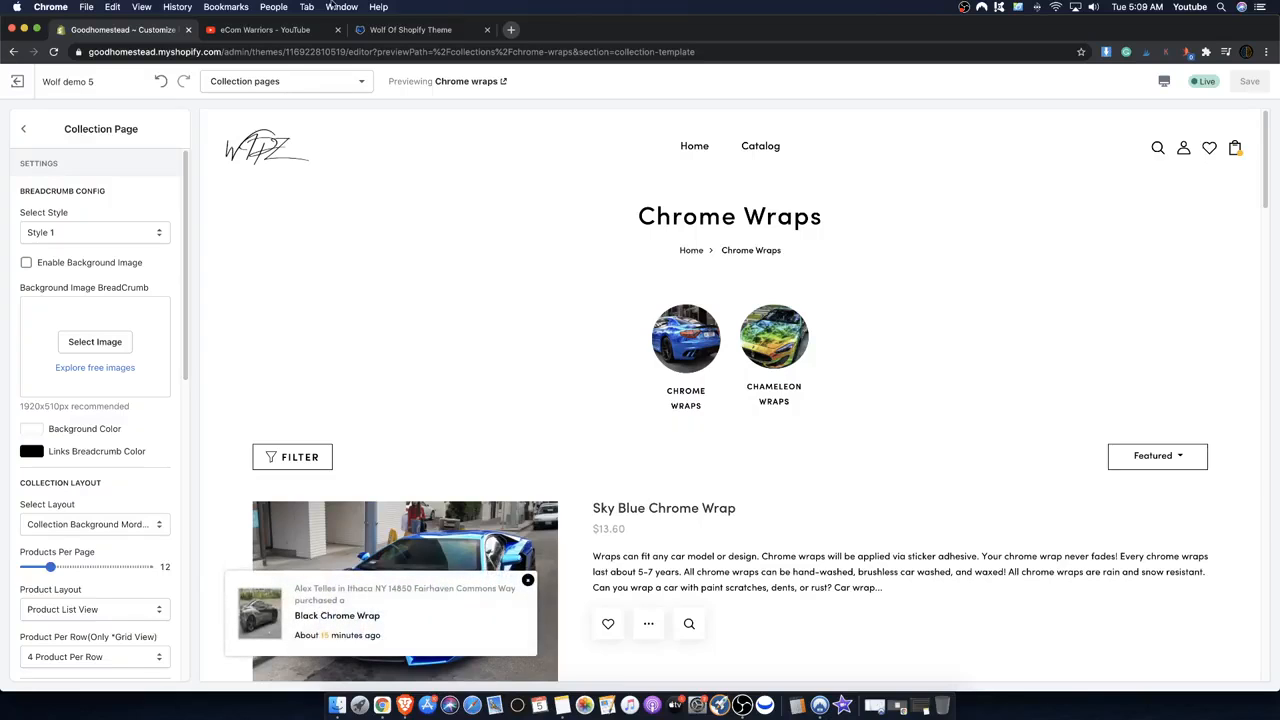
- Switch to the eCom Warriors YouTube channel and look through its list of uploaded videos
{"action": "left_click", "coordinate": [254, 30]}
{"action": "scroll", "coordinate": [958, 363], "scroll_direction": "down", "scroll_amount": 5}
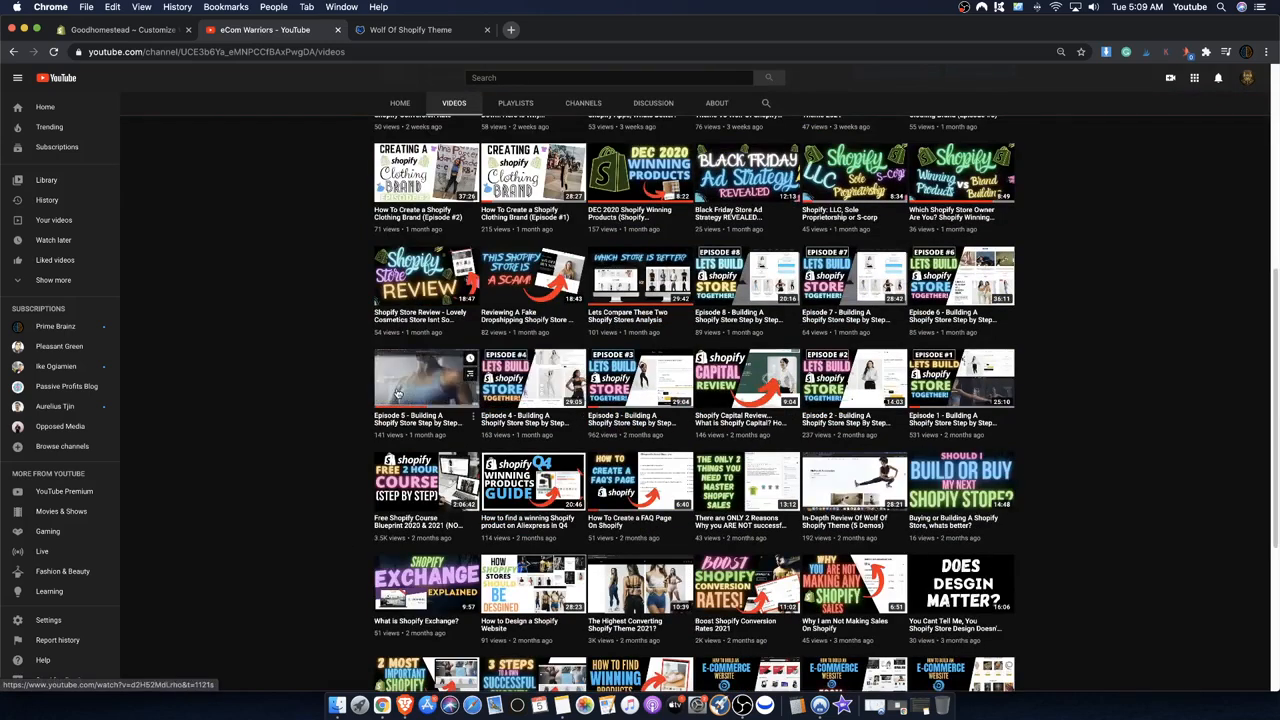
{"action": "scroll", "coordinate": [800, 392], "scroll_direction": "down", "scroll_amount": 2}
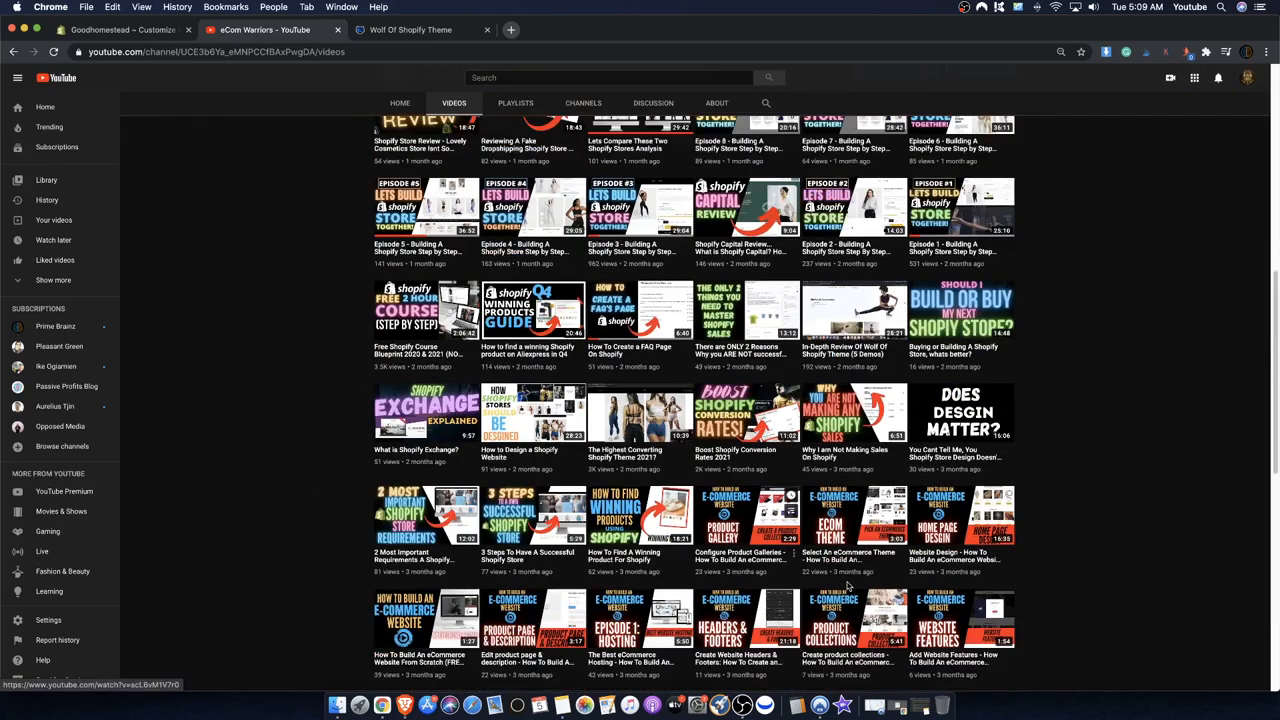
{"action": "scroll", "coordinate": [795, 392], "scroll_direction": "down", "scroll_amount": 5}
{"action": "scroll", "coordinate": [666, 397], "scroll_direction": "up", "scroll_amount": 15}
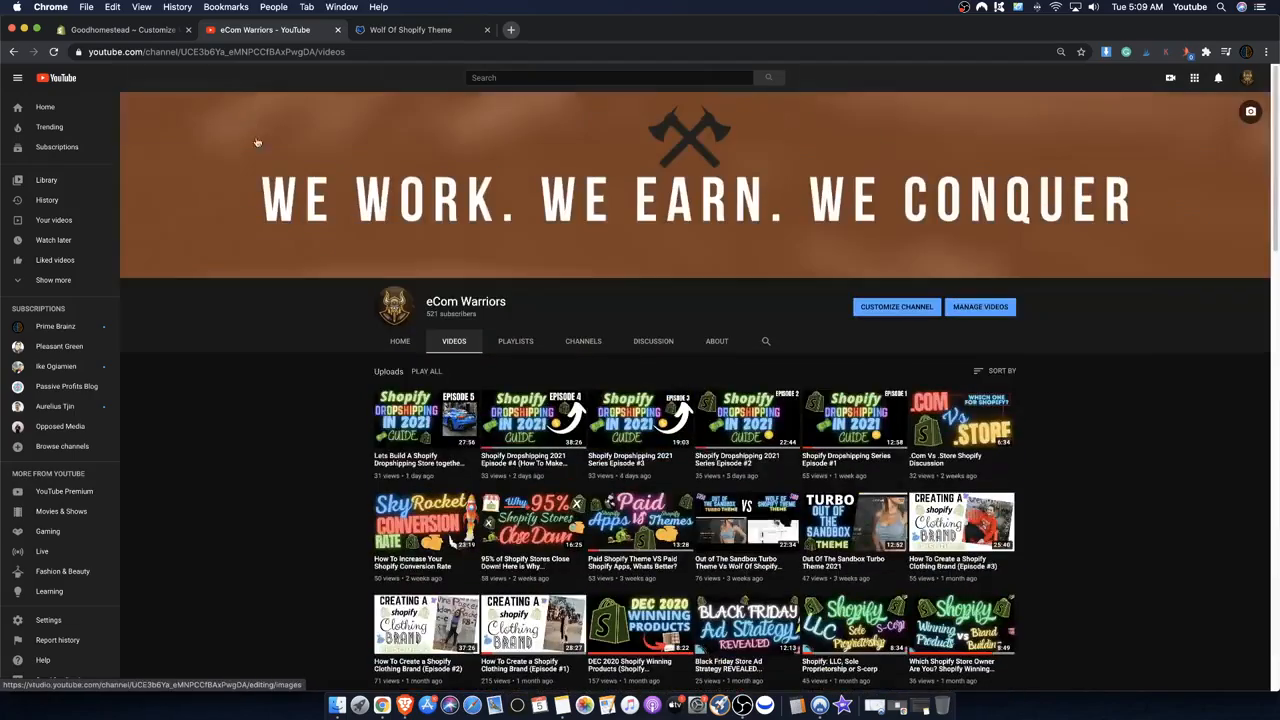
- Switch back to the Shopify theme editor and review the Collection Page section's layout, sidebar, banner and filter settings
{"action": "left_click", "coordinate": [155, 30]}
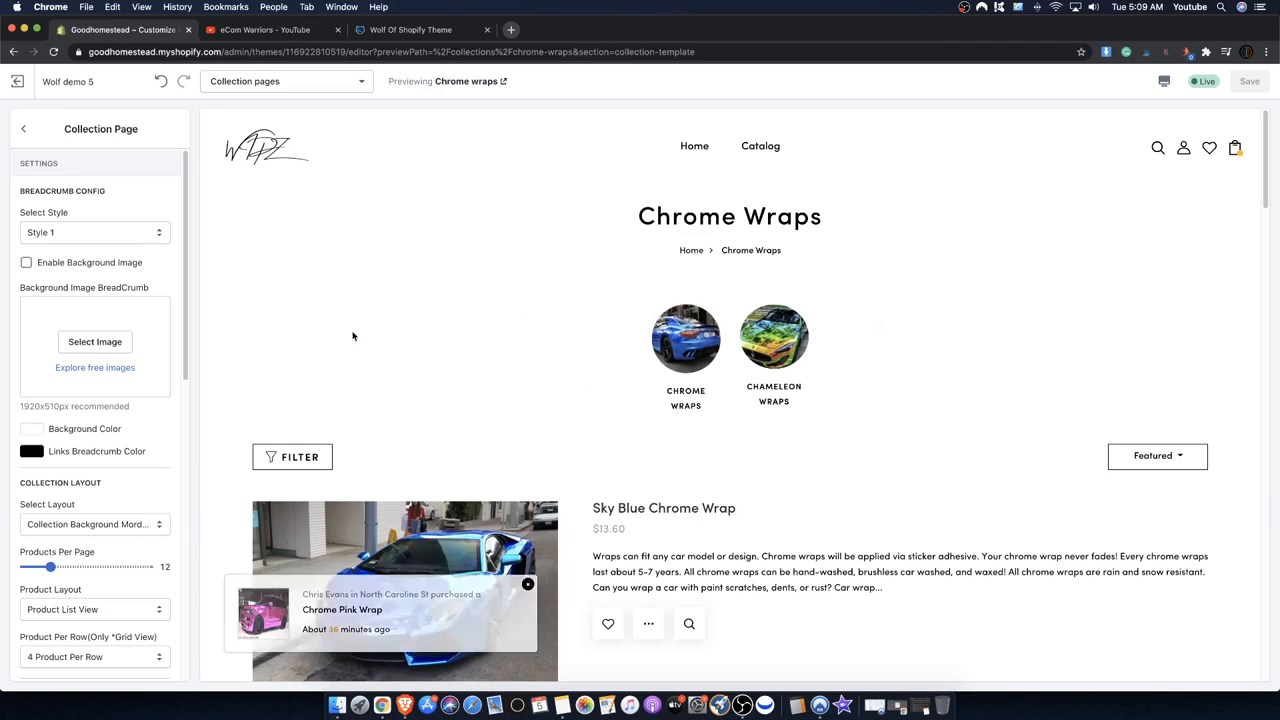
{"action": "scroll", "coordinate": [95, 480], "scroll_direction": "down", "scroll_amount": 10}
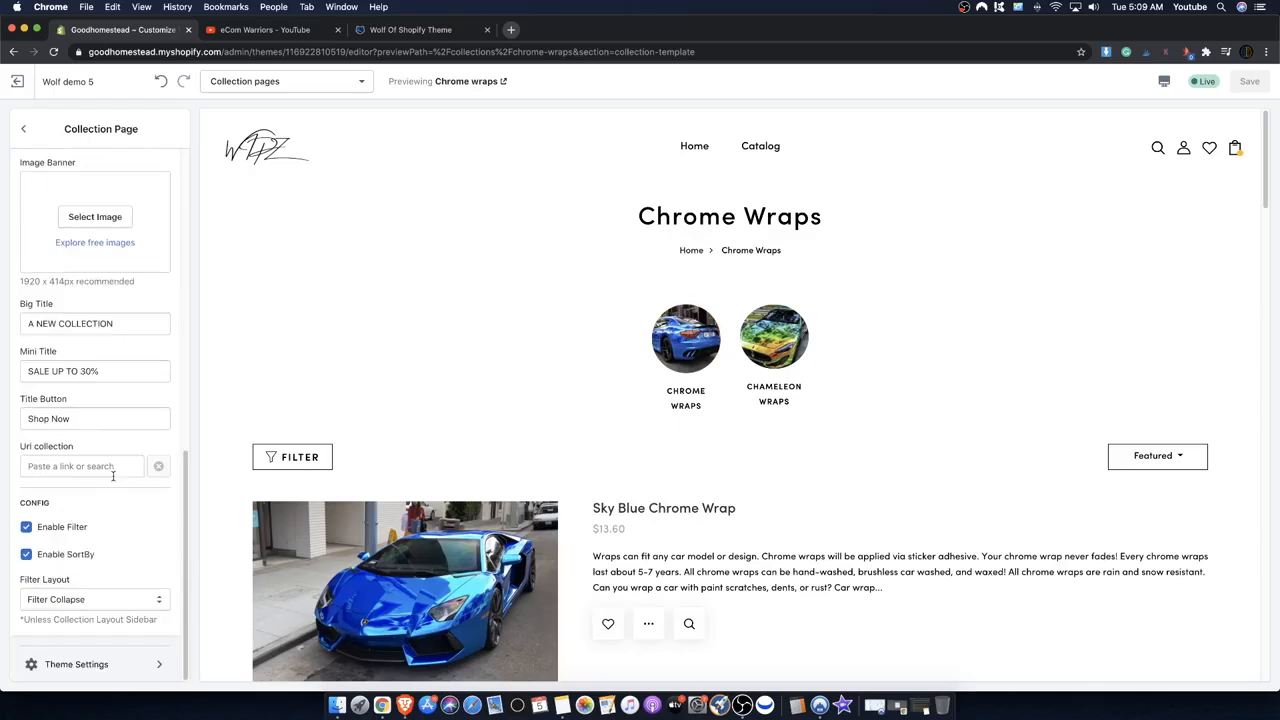
{"action": "scroll", "coordinate": [94, 663], "scroll_direction": "up", "scroll_amount": 5}
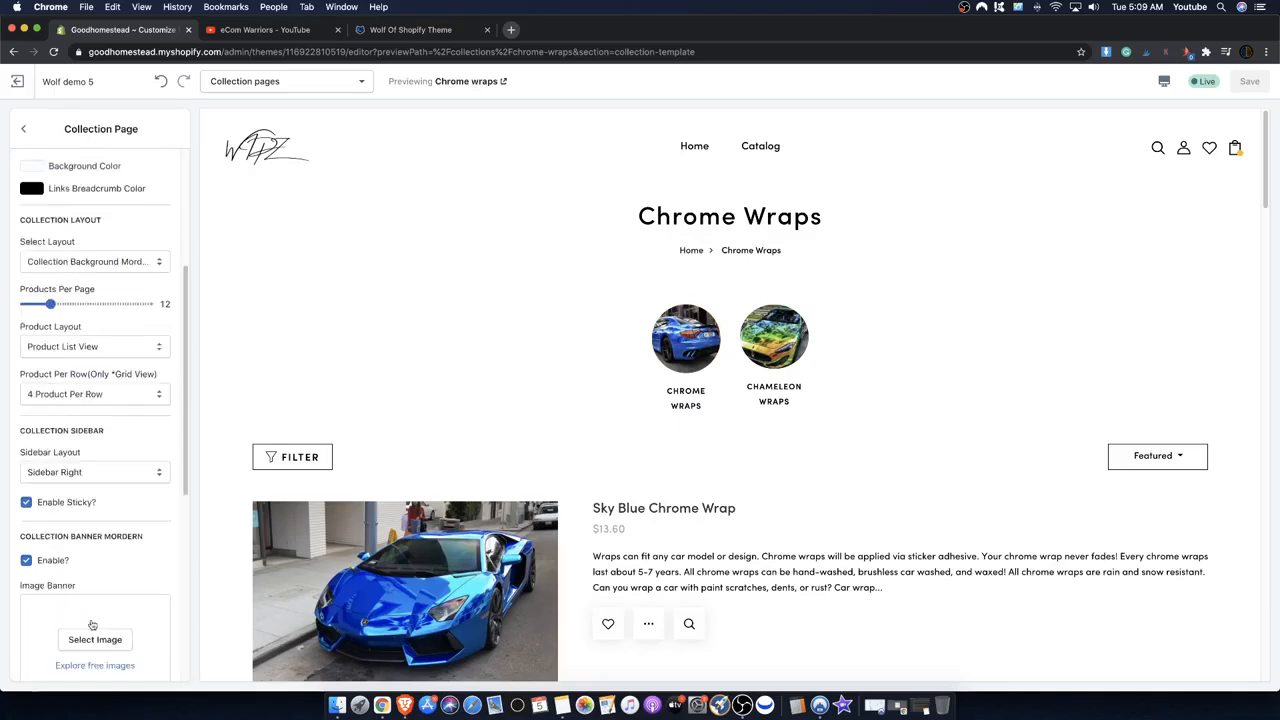
{"action": "scroll", "coordinate": [86, 609], "scroll_direction": "down", "scroll_amount": 5}
- Open the theme settings for the Collection Page and review the sidebar widget options, including Widget Tags and Widget Banner
{"action": "left_click", "coordinate": [78, 664]}
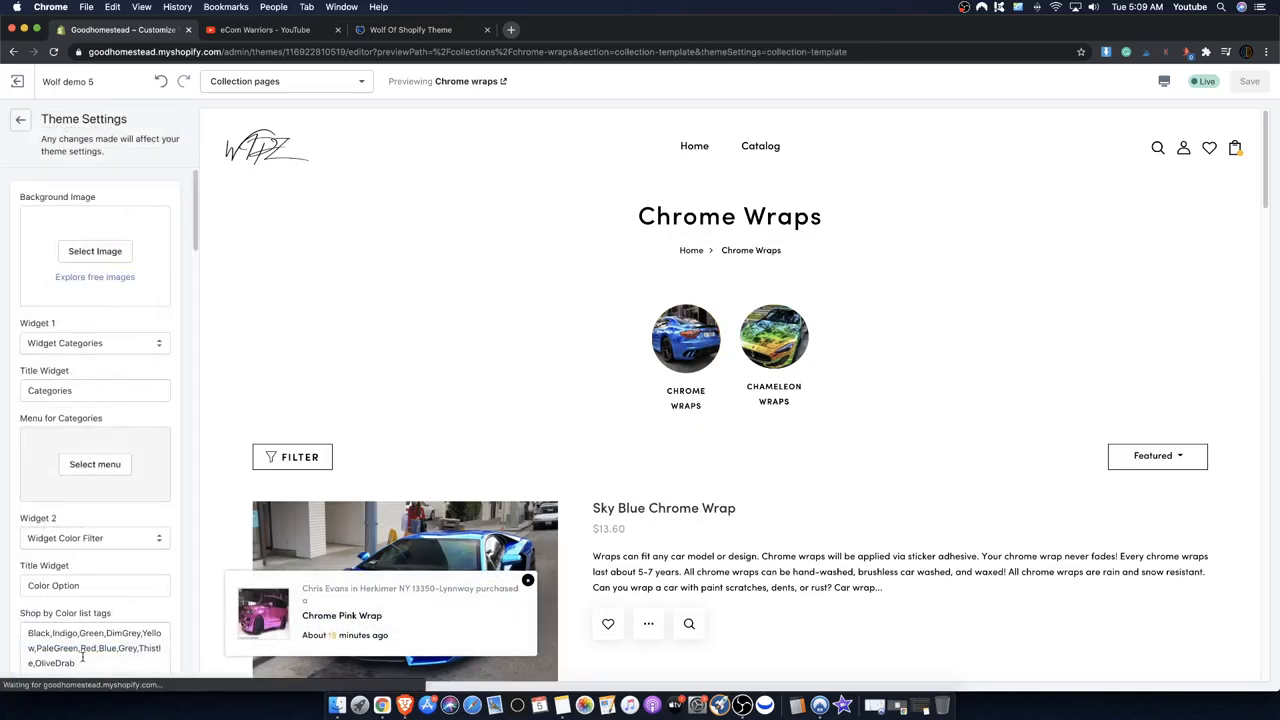
{"action": "scroll", "coordinate": [110, 400], "scroll_direction": "down", "scroll_amount": 5}
{"action": "scroll", "coordinate": [115, 300], "scroll_direction": "down", "scroll_amount": 10}
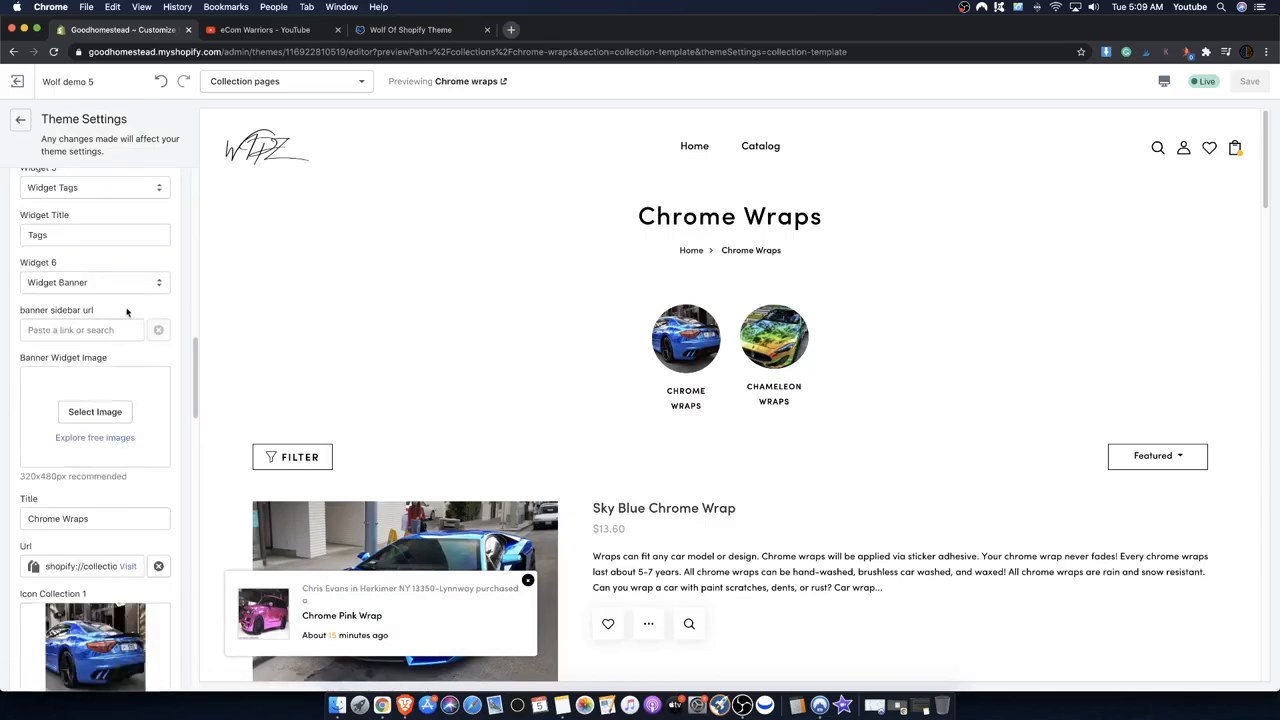
{"action": "scroll", "coordinate": [108, 338], "scroll_direction": "up", "scroll_amount": 6}
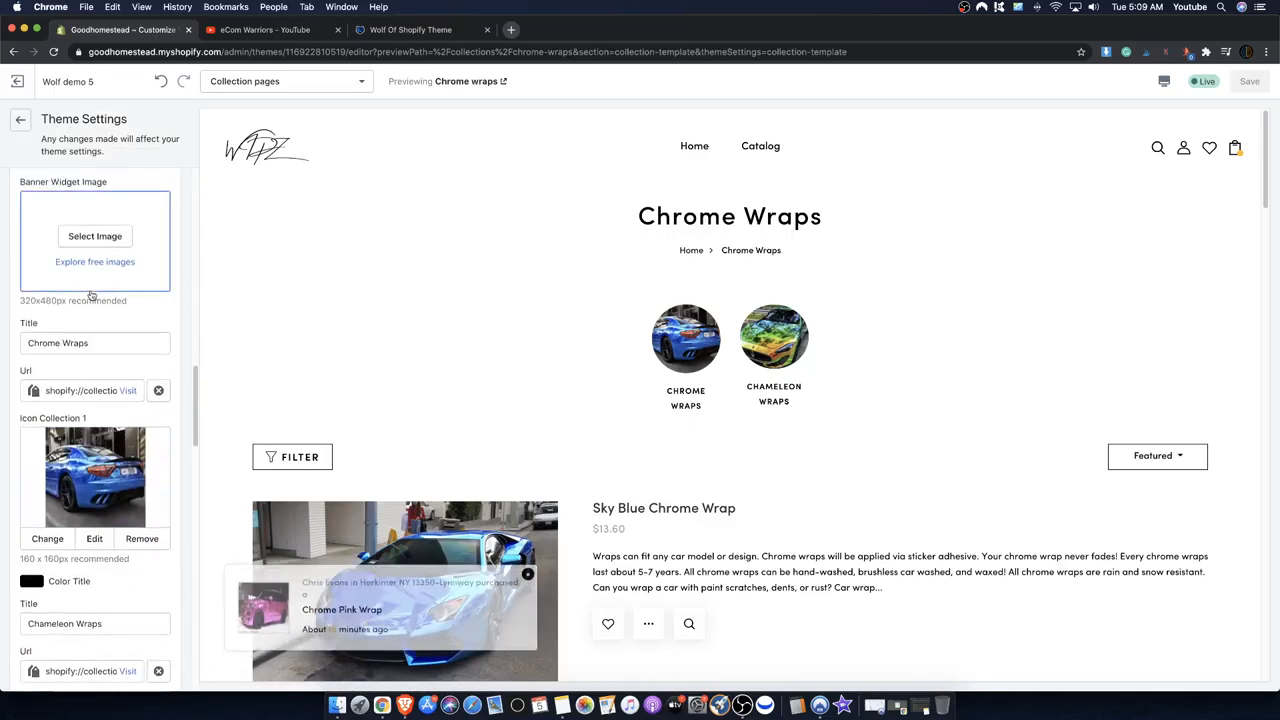
{"action": "scroll", "coordinate": [90, 421], "scroll_direction": "up", "scroll_amount": 2}
{"action": "scroll", "coordinate": [88, 428], "scroll_direction": "down", "scroll_amount": 4}
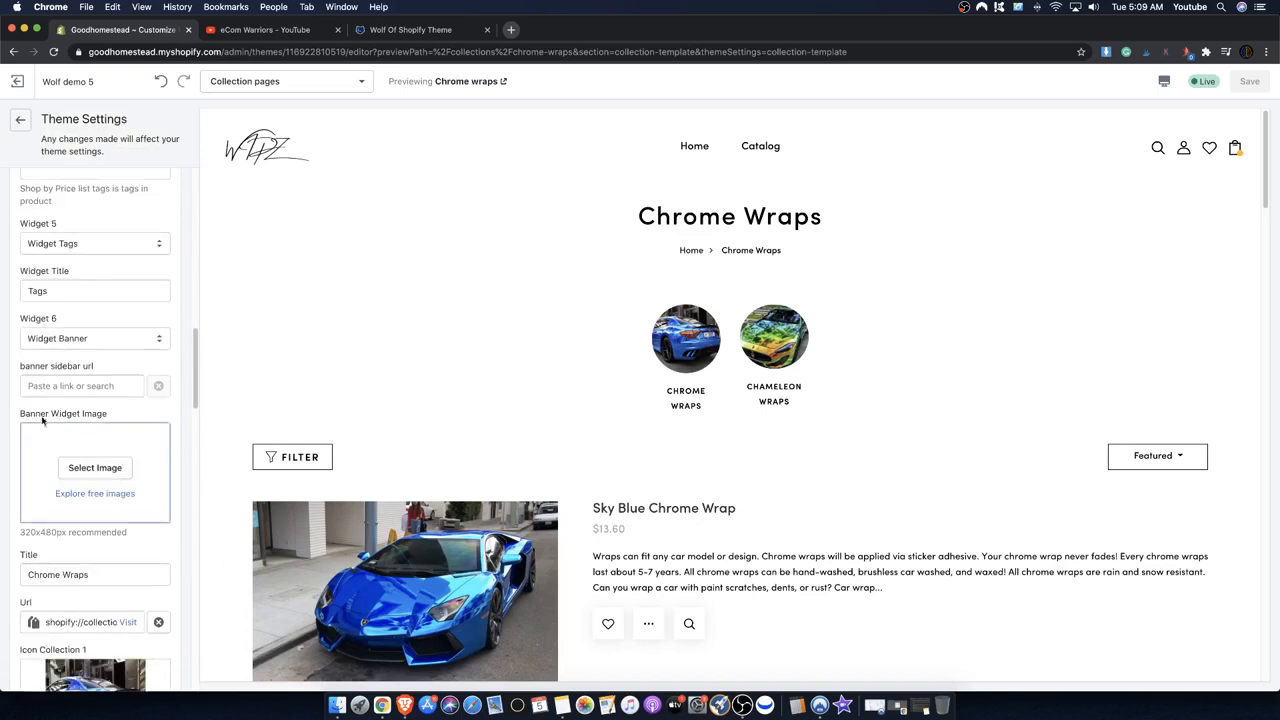
- Examine the Icon Collection 1 and 2 images, titles and URLs plus the label settings below, and return to the Collection Page section
{"action": "scroll", "coordinate": [105, 362], "scroll_direction": "down", "scroll_amount": 3}
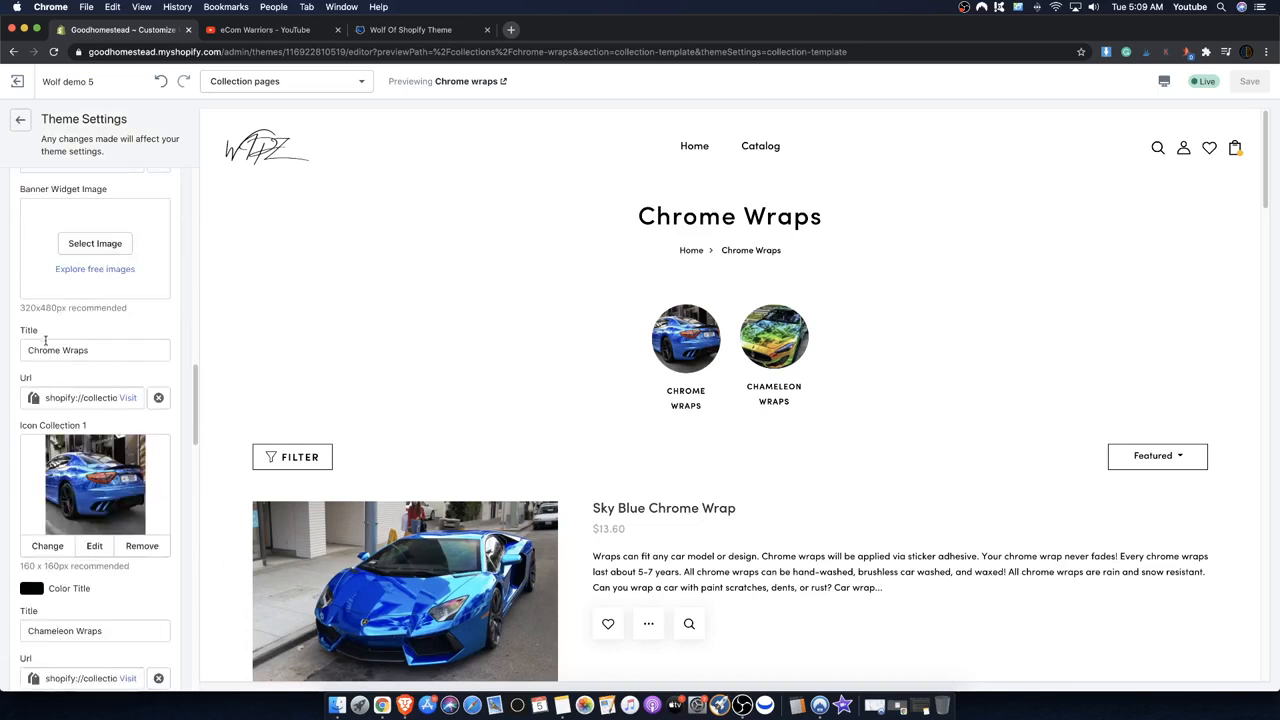
{"action": "left_click_drag", "start_coordinate": [32, 428], "coordinate": [83, 427]}
{"action": "left_click", "coordinate": [45, 425]}
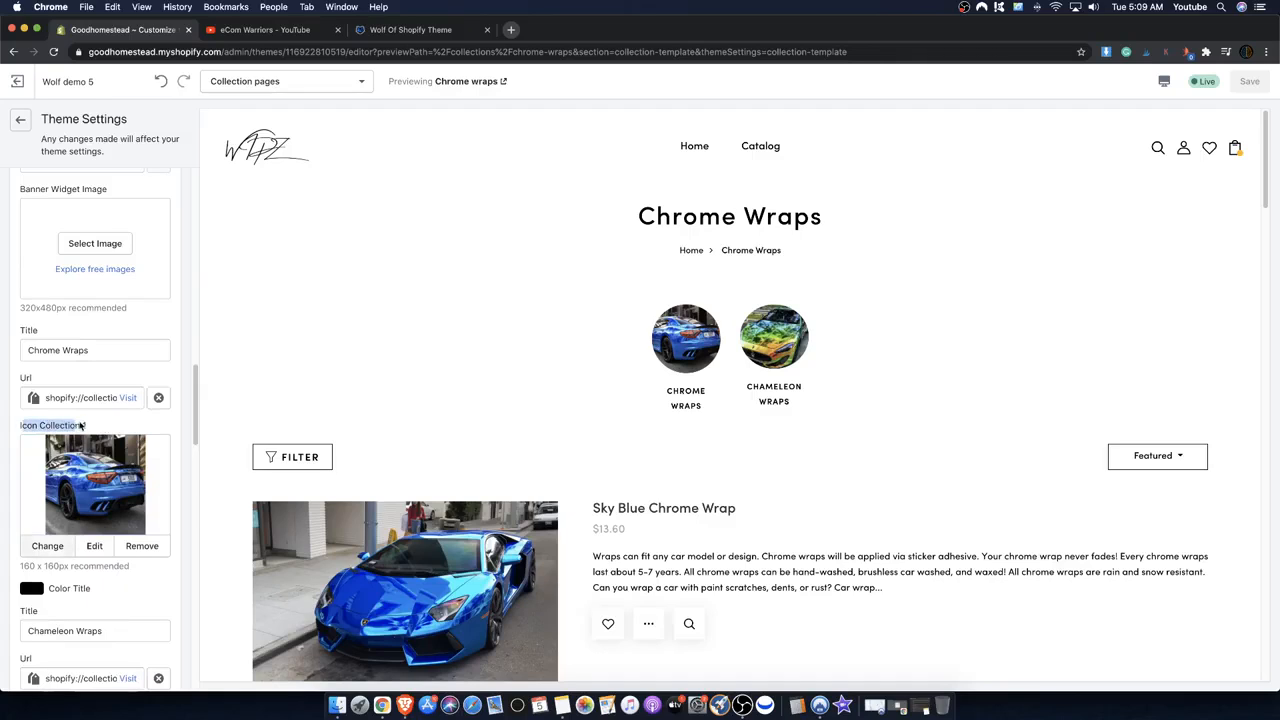
{"action": "left_click", "coordinate": [88, 428]}
{"action": "scroll", "coordinate": [150, 455], "scroll_direction": "down", "scroll_amount": 1}
{"action": "scroll", "coordinate": [100, 462], "scroll_direction": "down", "scroll_amount": 5}
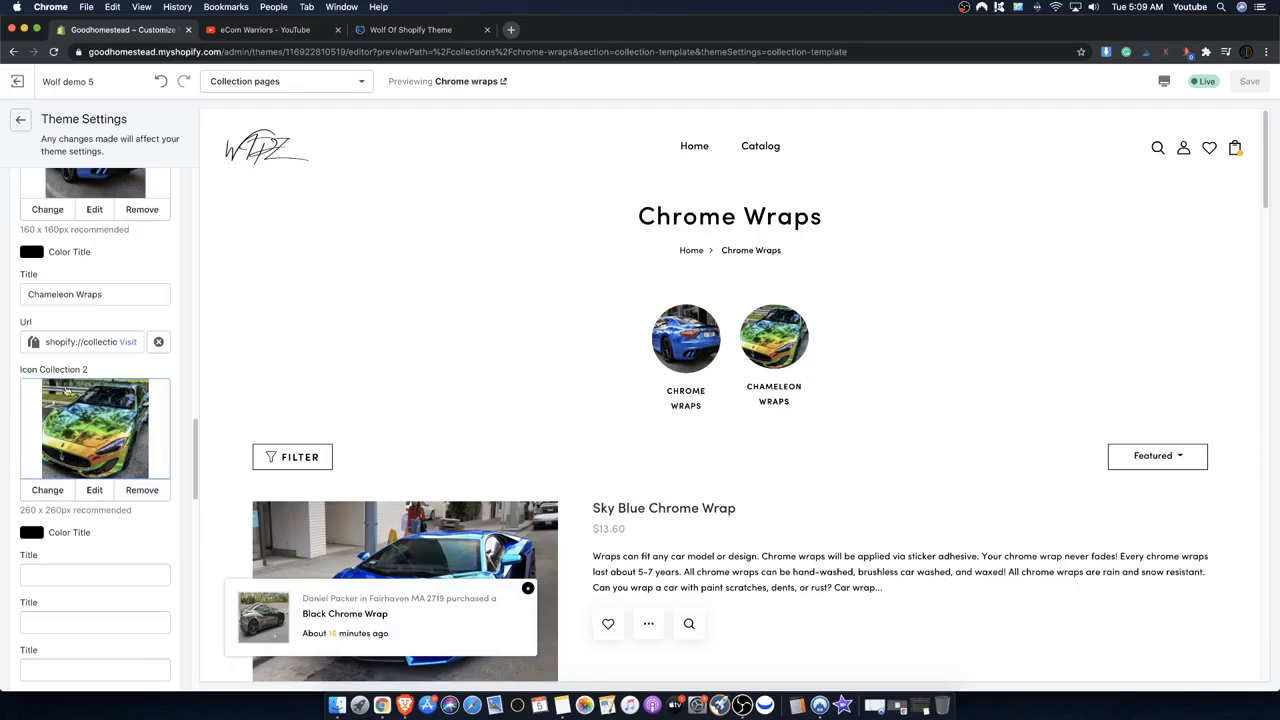
{"action": "scroll", "coordinate": [131, 400], "scroll_direction": "down", "scroll_amount": 10}
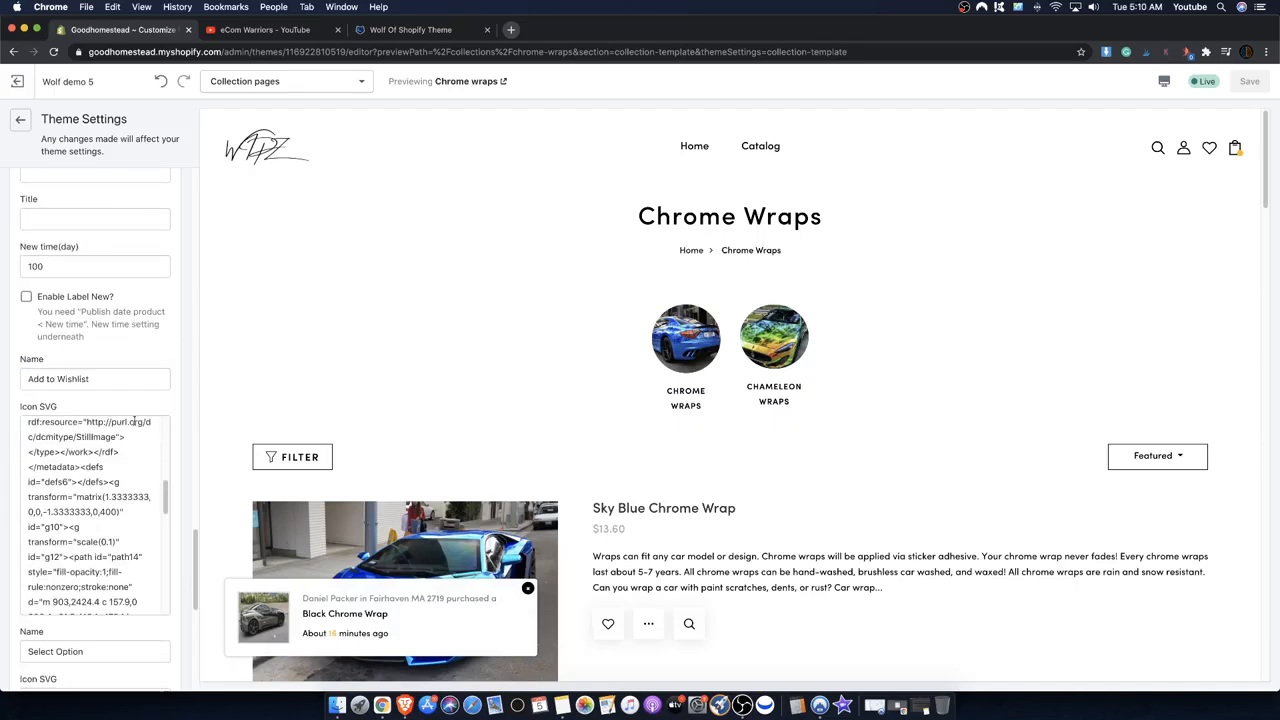
{"action": "left_click", "coordinate": [20, 119]}
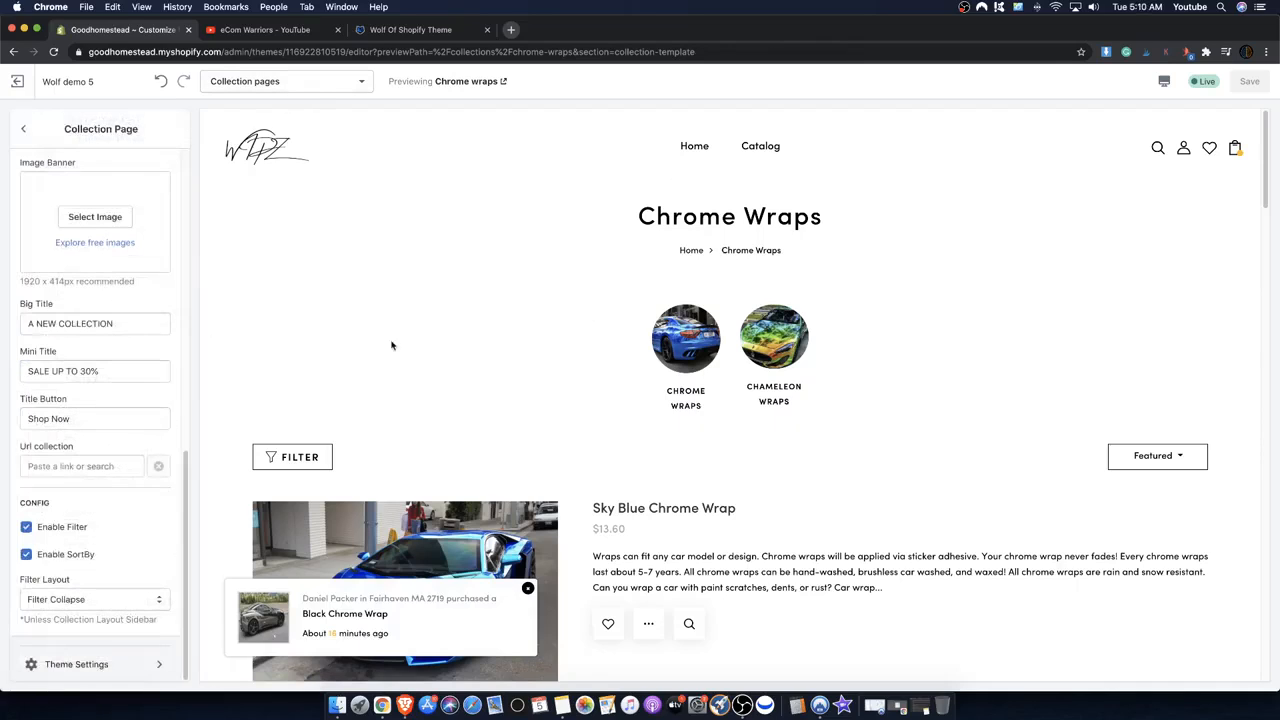
- Go back to the Collection pages section list and view the page templates available for editing
{"action": "left_click", "coordinate": [23, 129]}
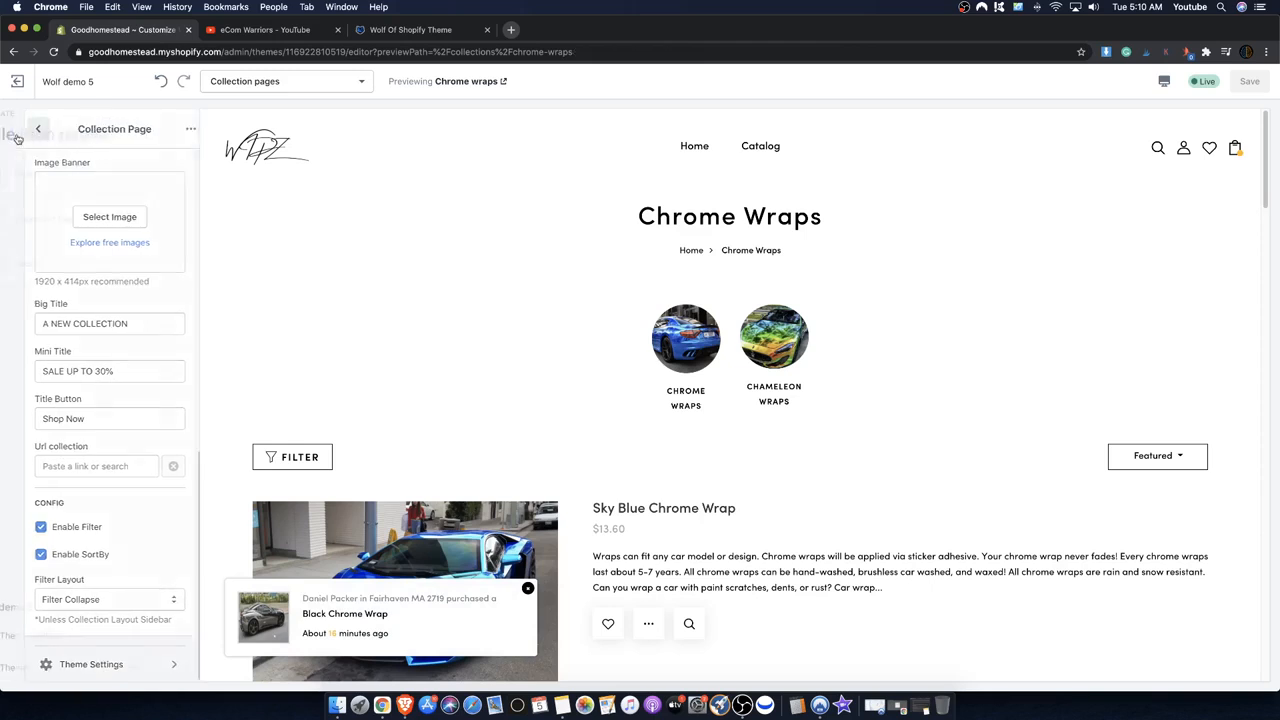
{"action": "left_click", "coordinate": [329, 83]}
{"action": "scroll", "coordinate": [281, 153], "scroll_direction": "up", "scroll_amount": 1}
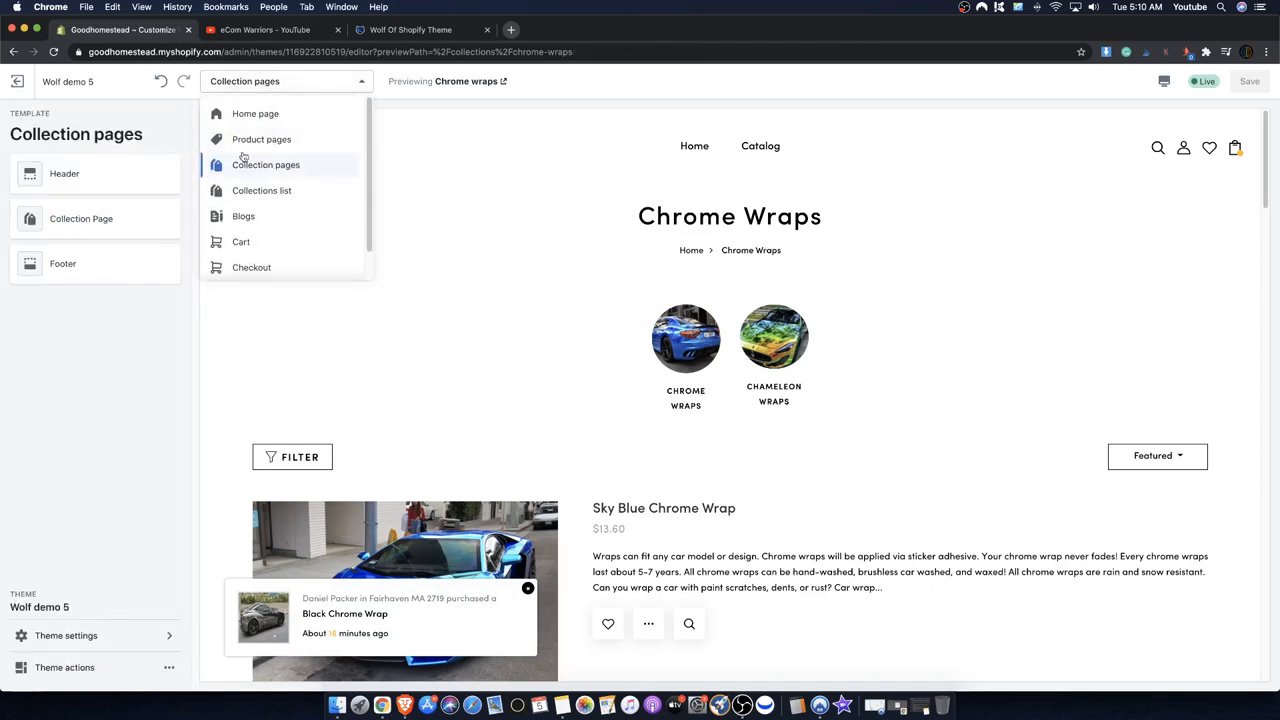
{"action": "left_click", "coordinate": [252, 83]}
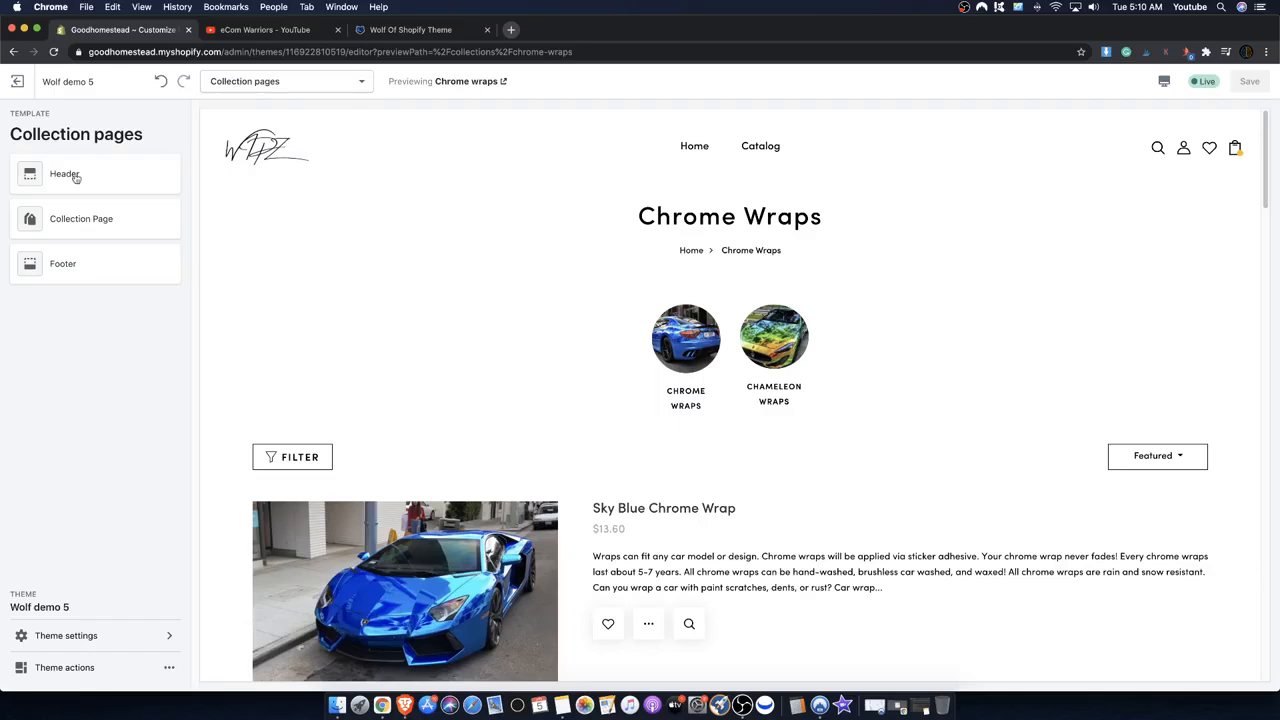
- Reopen the Collection Page's theme settings, compare the Icon Collection entries with the Chrome Wraps preview, and return to the section
{"action": "left_click", "coordinate": [101, 216]}
{"action": "scroll", "coordinate": [146, 413], "scroll_direction": "down", "scroll_amount": 10}
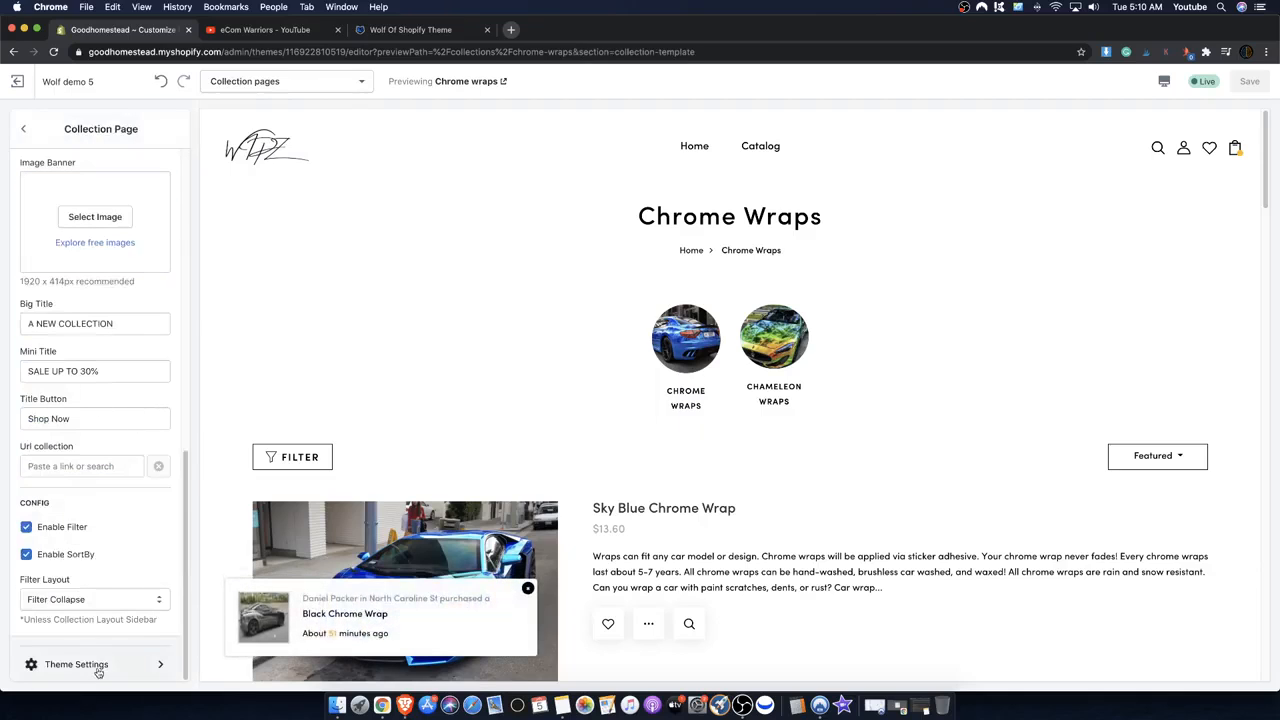
{"action": "left_click", "coordinate": [97, 663]}
{"action": "scroll", "coordinate": [120, 390], "scroll_direction": "down", "scroll_amount": 15}
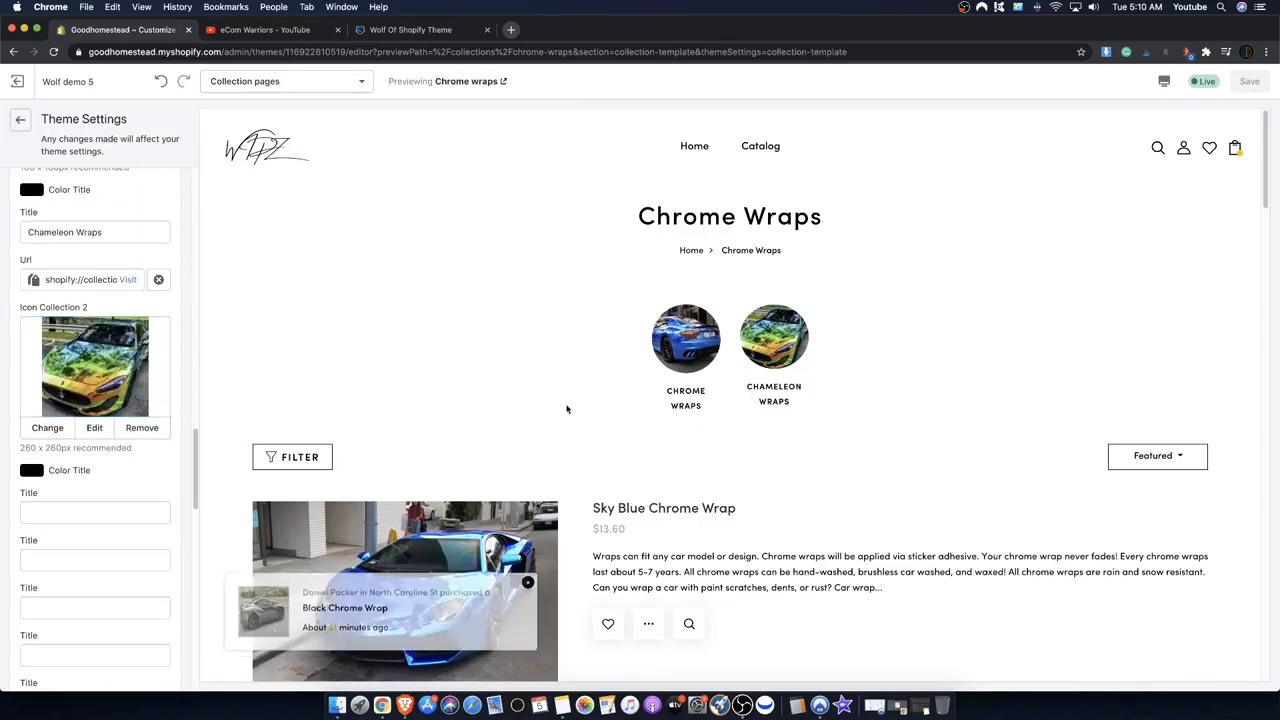
{"action": "scroll", "coordinate": [385, 398], "scroll_direction": "down", "scroll_amount": 5}
{"action": "scroll", "coordinate": [420, 376], "scroll_direction": "up", "scroll_amount": 5}
{"action": "scroll", "coordinate": [434, 374], "scroll_direction": "down", "scroll_amount": 5}
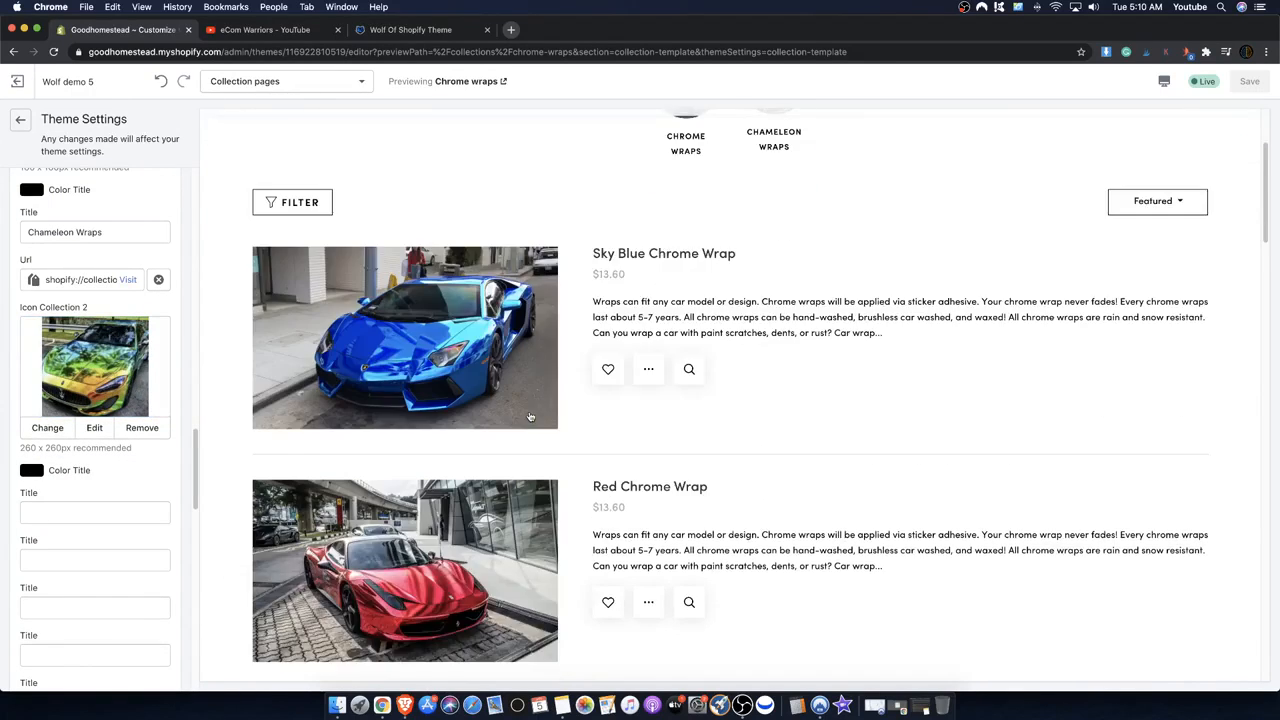
{"action": "left_click", "coordinate": [20, 119]}
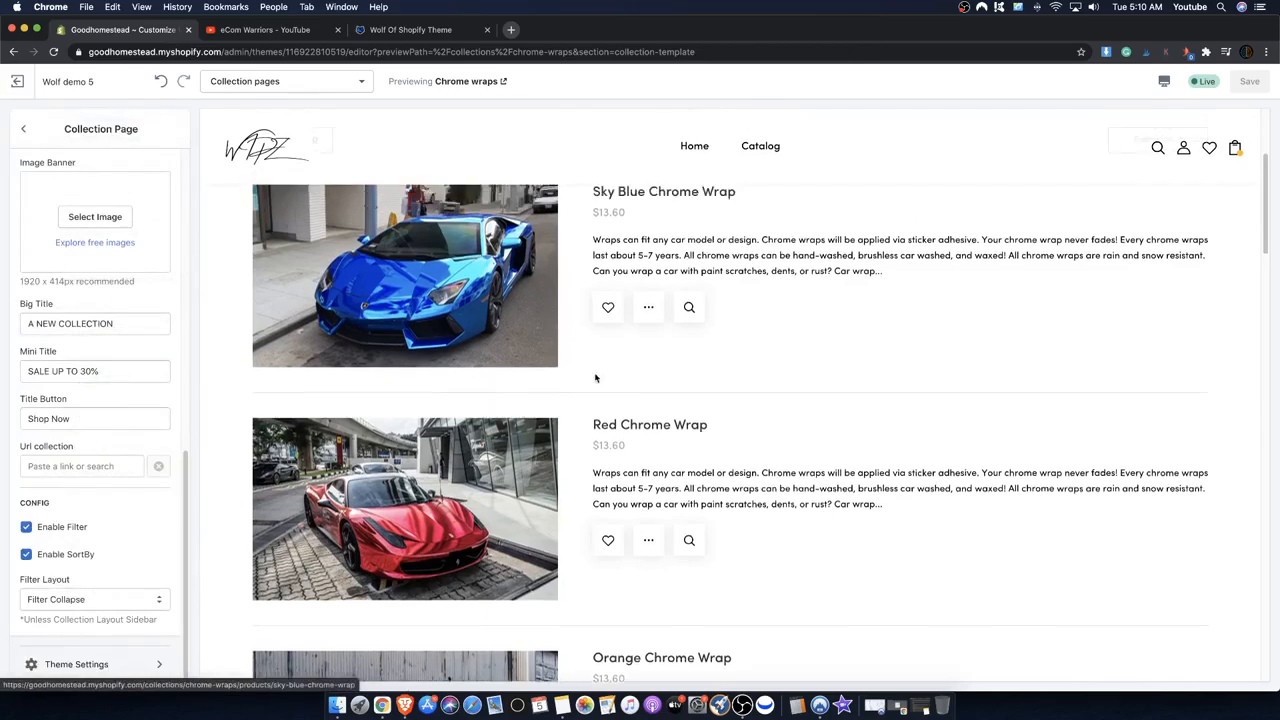
- Examine the product list view in the Chrome Wraps preview, from the collection icons down to the Orange Chrome Wrap
{"action": "scroll", "coordinate": [558, 556], "scroll_direction": "down", "scroll_amount": 5}
{"action": "scroll", "coordinate": [677, 457], "scroll_direction": "up", "scroll_amount": 1}
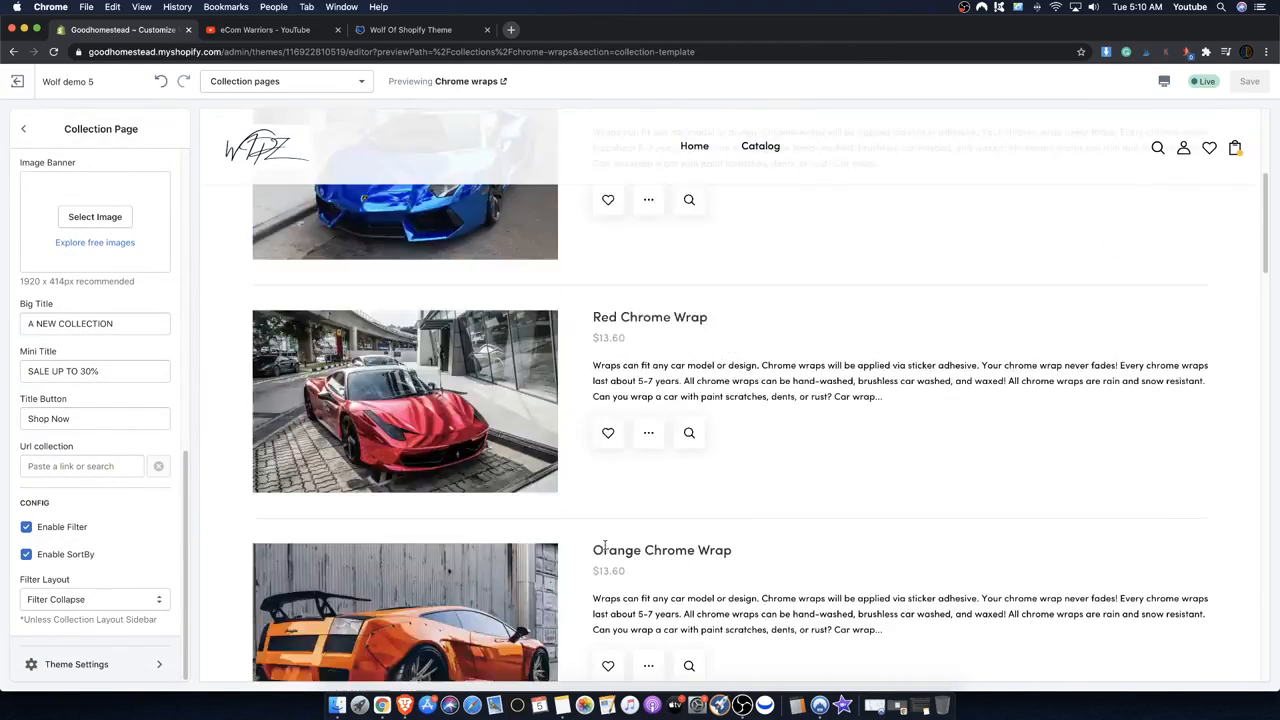
{"action": "scroll", "coordinate": [600, 543], "scroll_direction": "down", "scroll_amount": 5}
{"action": "scroll", "coordinate": [414, 380], "scroll_direction": "up", "scroll_amount": 5}
{"action": "scroll", "coordinate": [1003, 517], "scroll_direction": "down", "scroll_amount": 3}
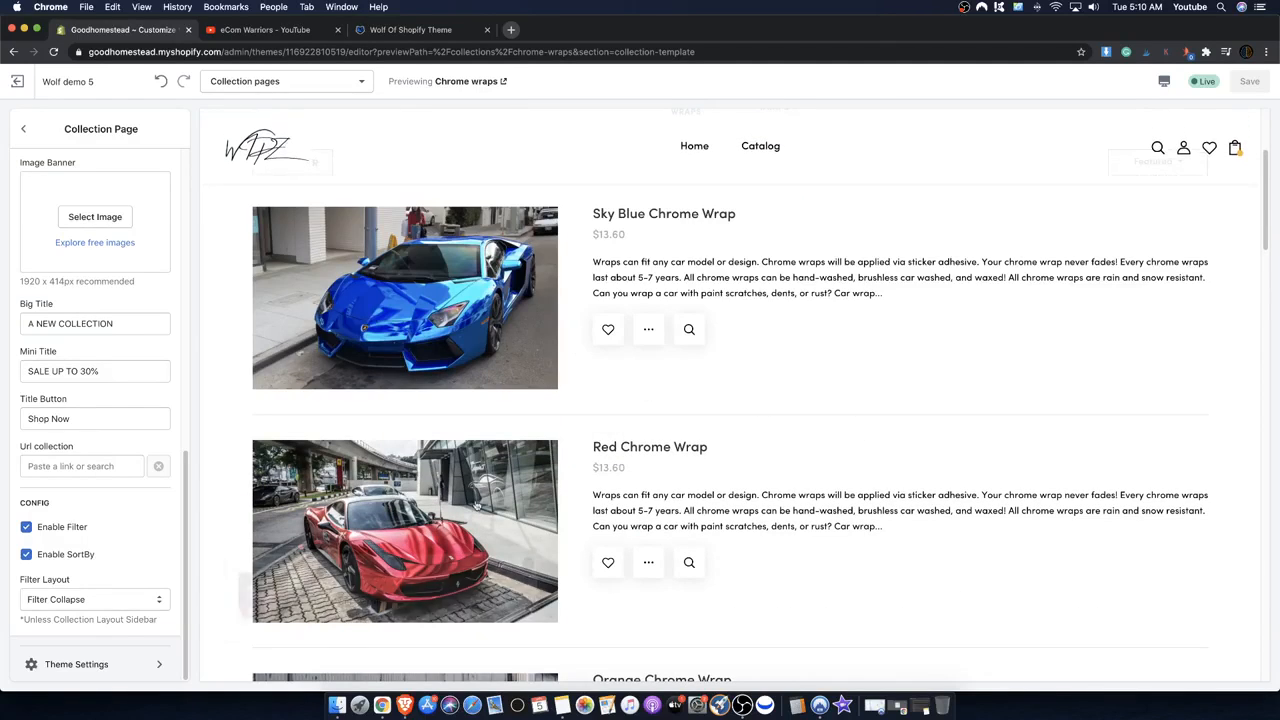
{"action": "scroll", "coordinate": [300, 410], "scroll_direction": "up", "scroll_amount": 2}
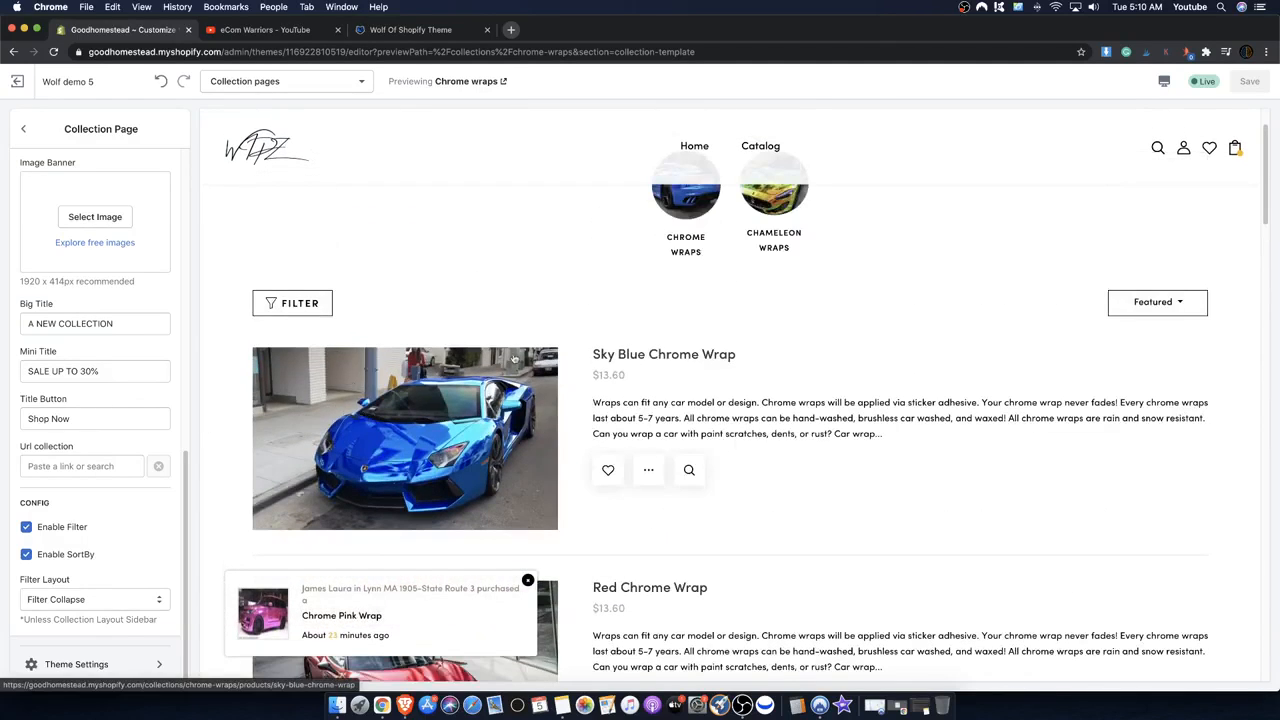
{"action": "scroll", "coordinate": [534, 493], "scroll_direction": "down", "scroll_amount": 5}
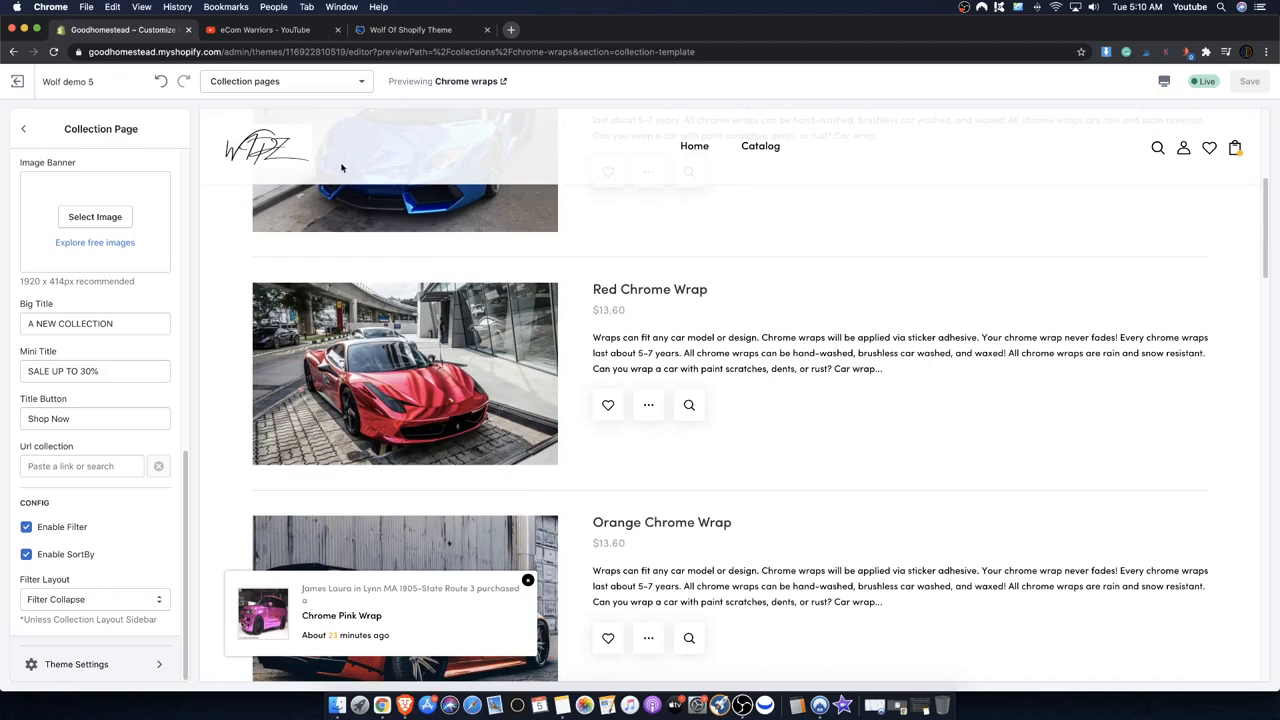
{"action": "scroll", "coordinate": [331, 286], "scroll_direction": "up", "scroll_amount": 4}
{"action": "scroll", "coordinate": [415, 331], "scroll_direction": "down", "scroll_amount": 1}
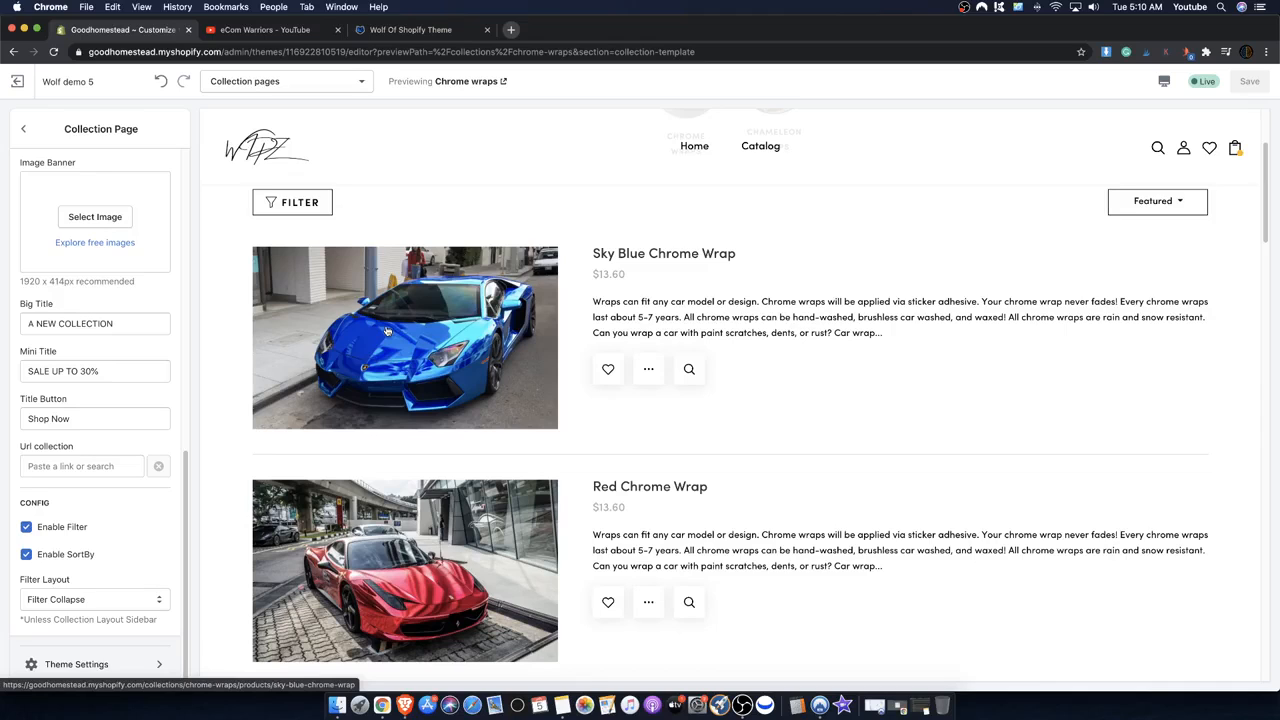
{"action": "scroll", "coordinate": [410, 318], "scroll_direction": "down", "scroll_amount": 2}
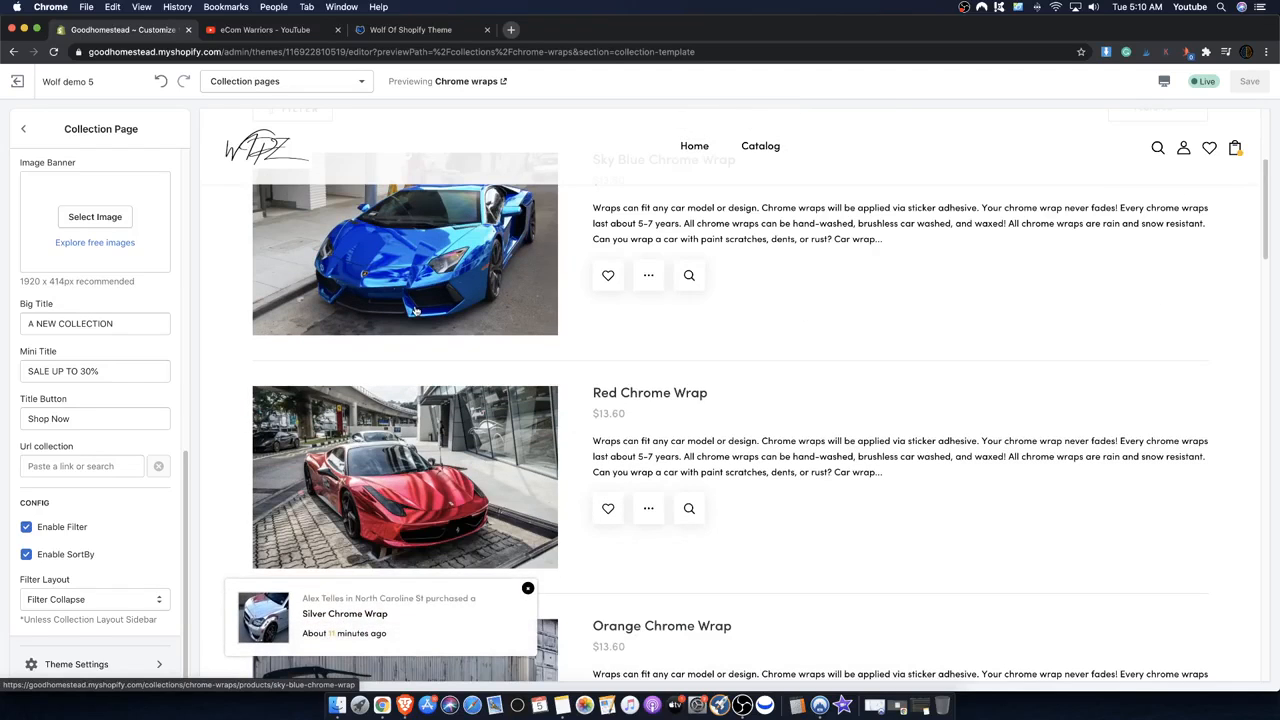
{"action": "scroll", "coordinate": [431, 254], "scroll_direction": "up", "scroll_amount": 6}
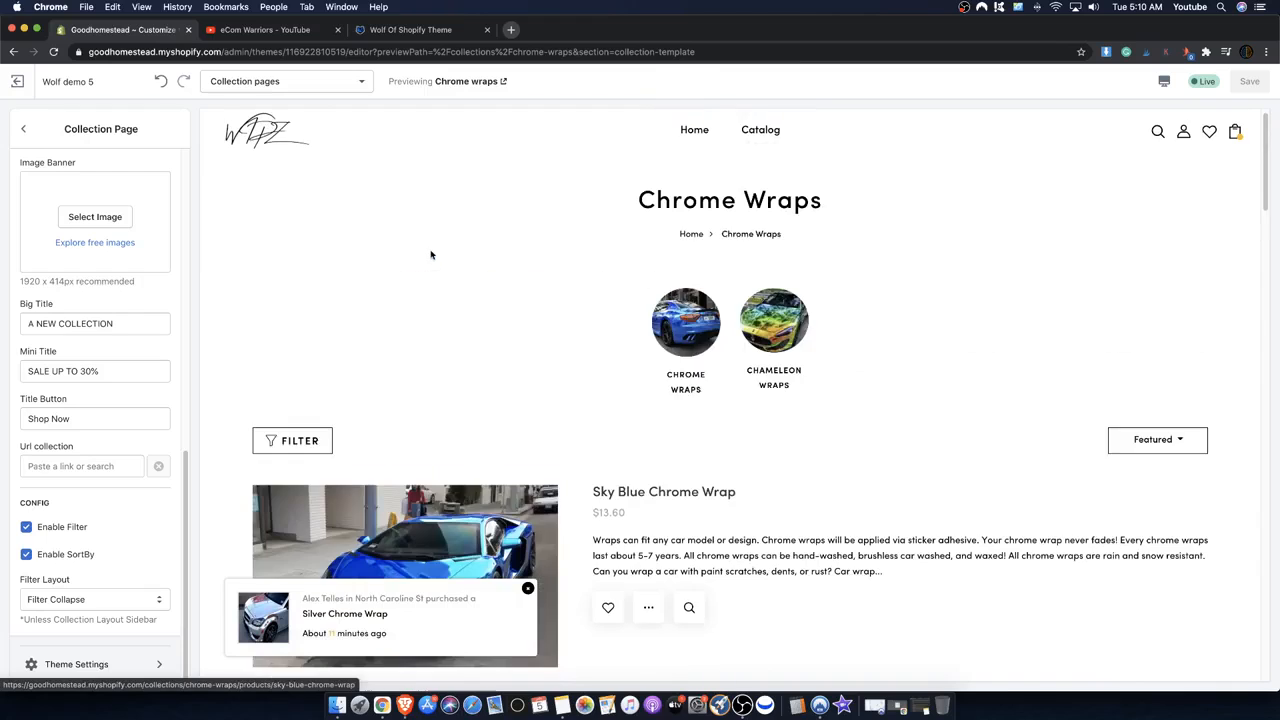
{"action": "scroll", "coordinate": [278, 422], "scroll_direction": "down", "scroll_amount": 3}
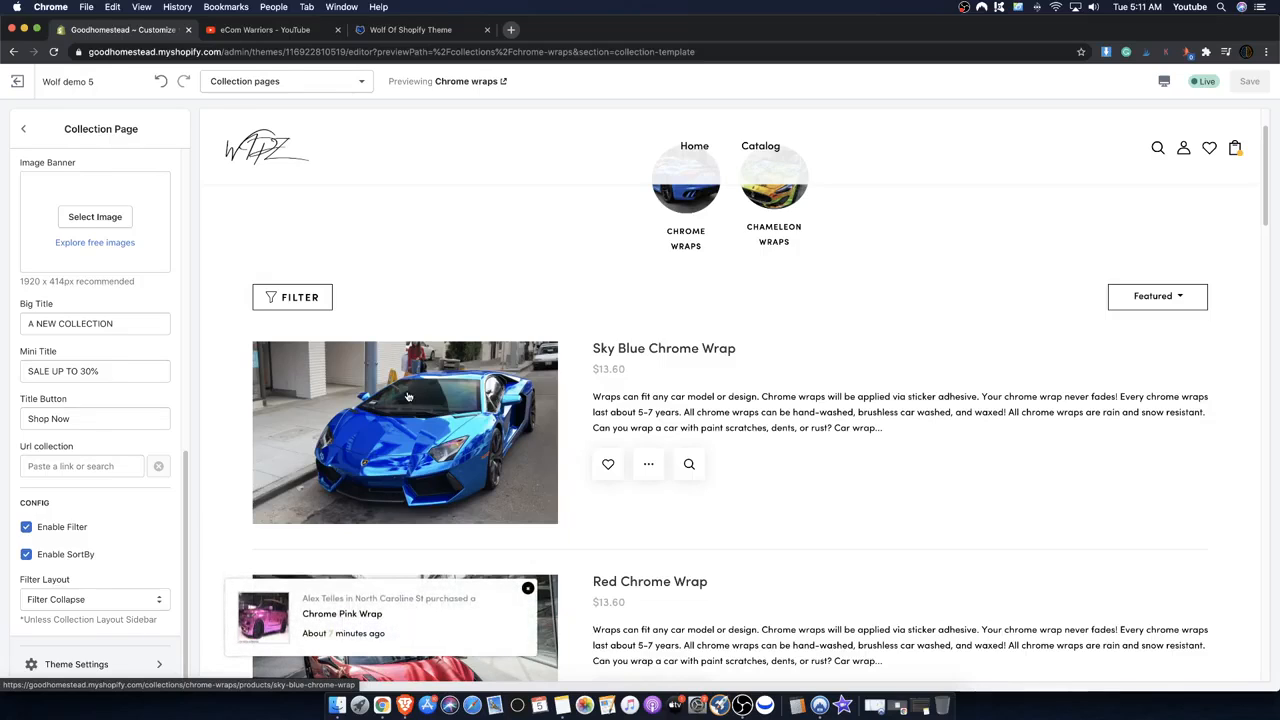
- Switch to Calculator, divide 50 by 1000, and close it
{"action": "left_click", "coordinate": [798, 706]}
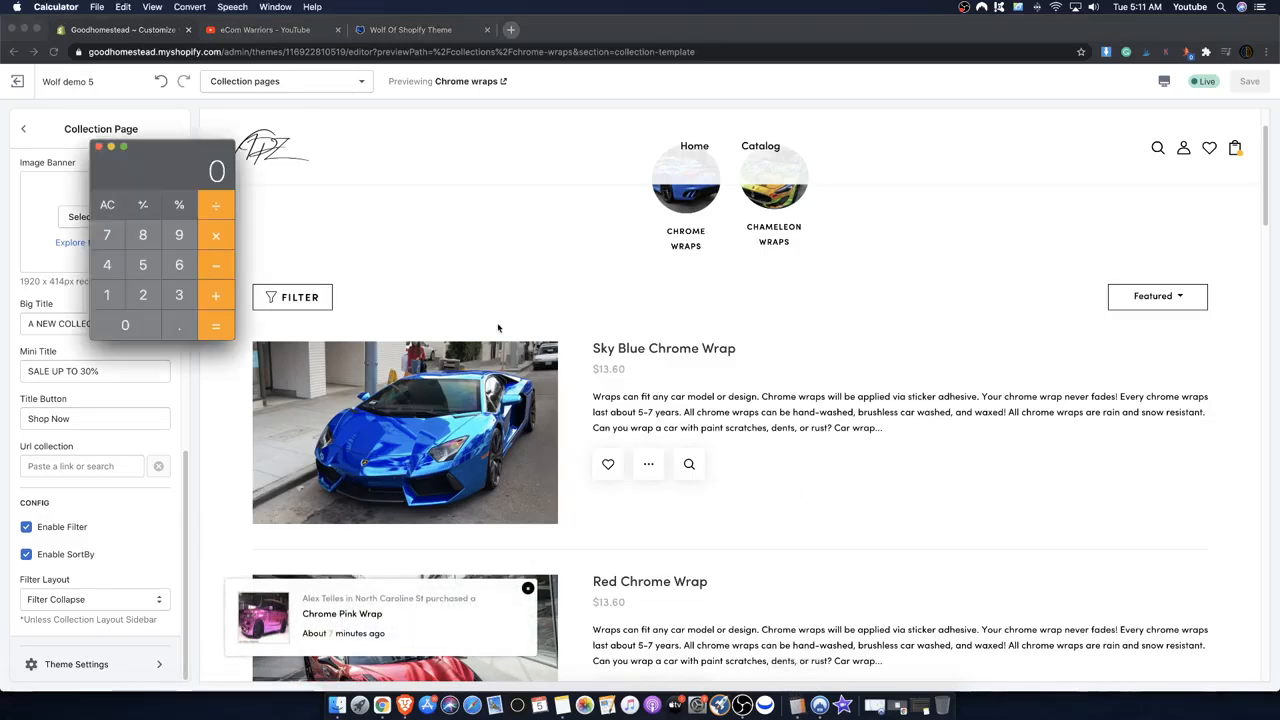
{"action": "left_click", "coordinate": [140, 262]}
{"action": "left_click", "coordinate": [125, 325]}
{"action": "left_click", "coordinate": [107, 295]}
{"action": "double_click", "coordinate": [134, 324]}
{"action": "left_click", "coordinate": [136, 324]}
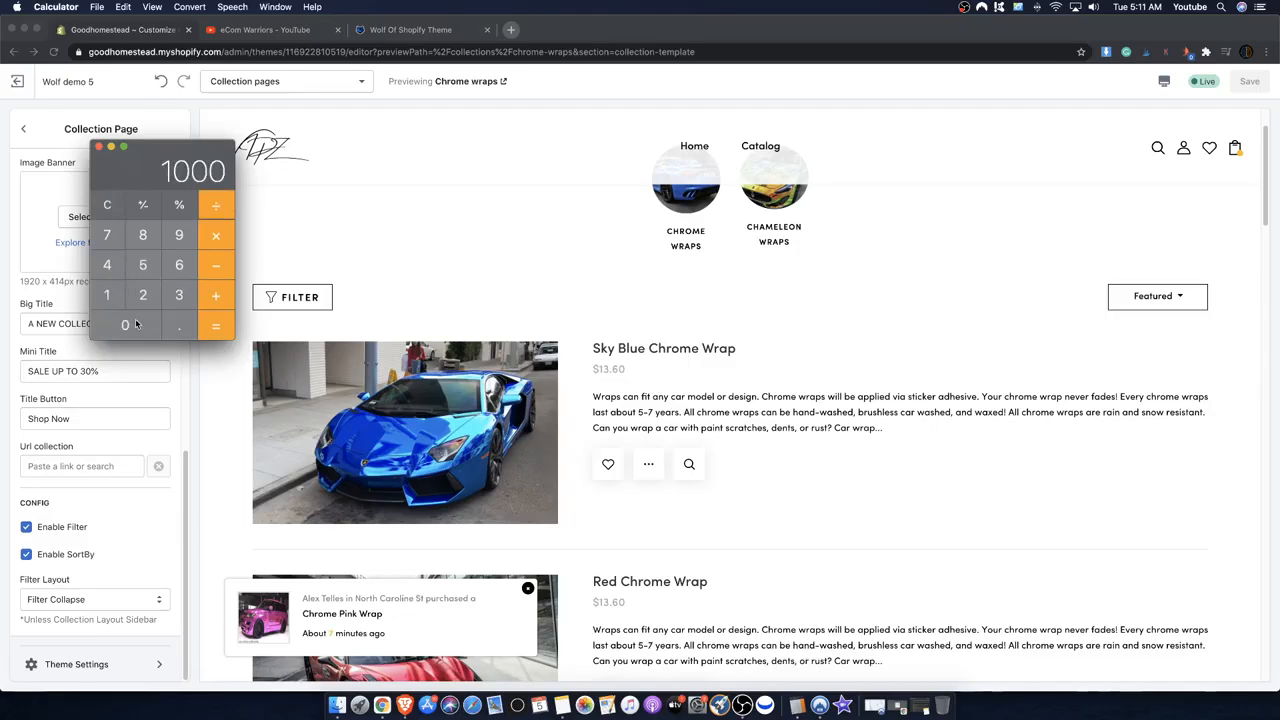
{"action": "left_click", "coordinate": [221, 321]}
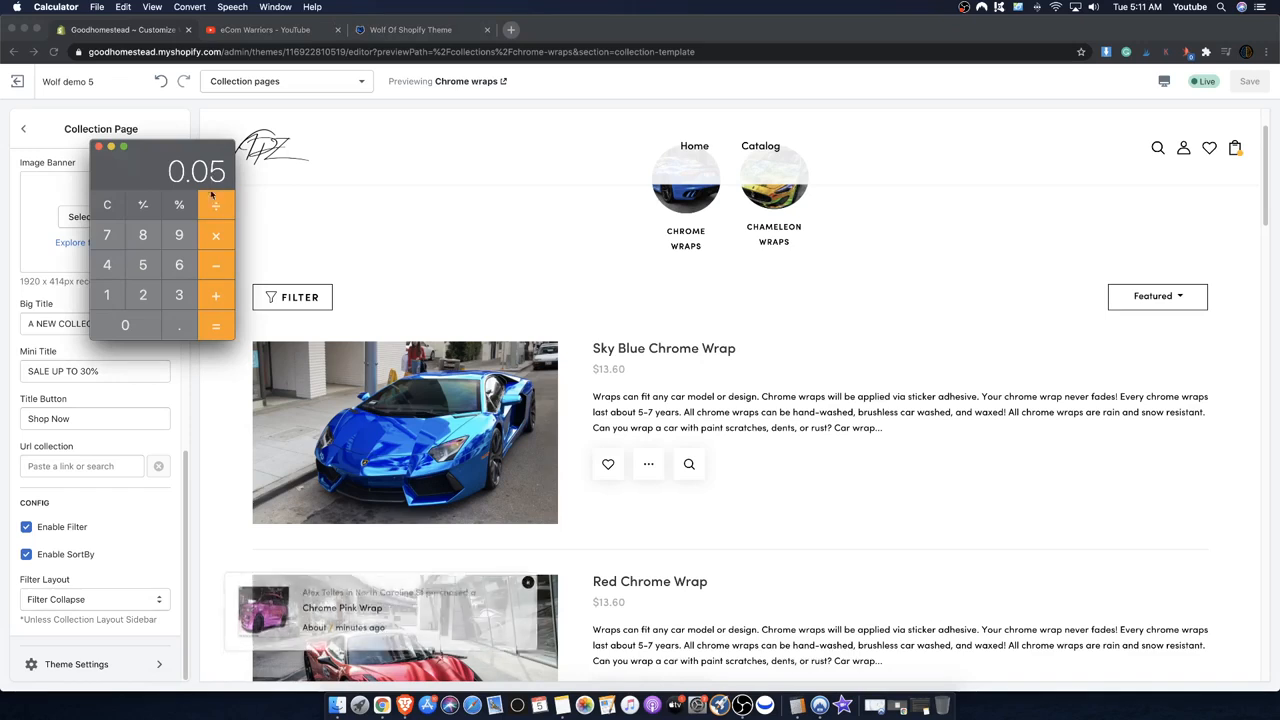
{"action": "left_click_drag", "start_coordinate": [91, 147], "coordinate": [118, 152]}
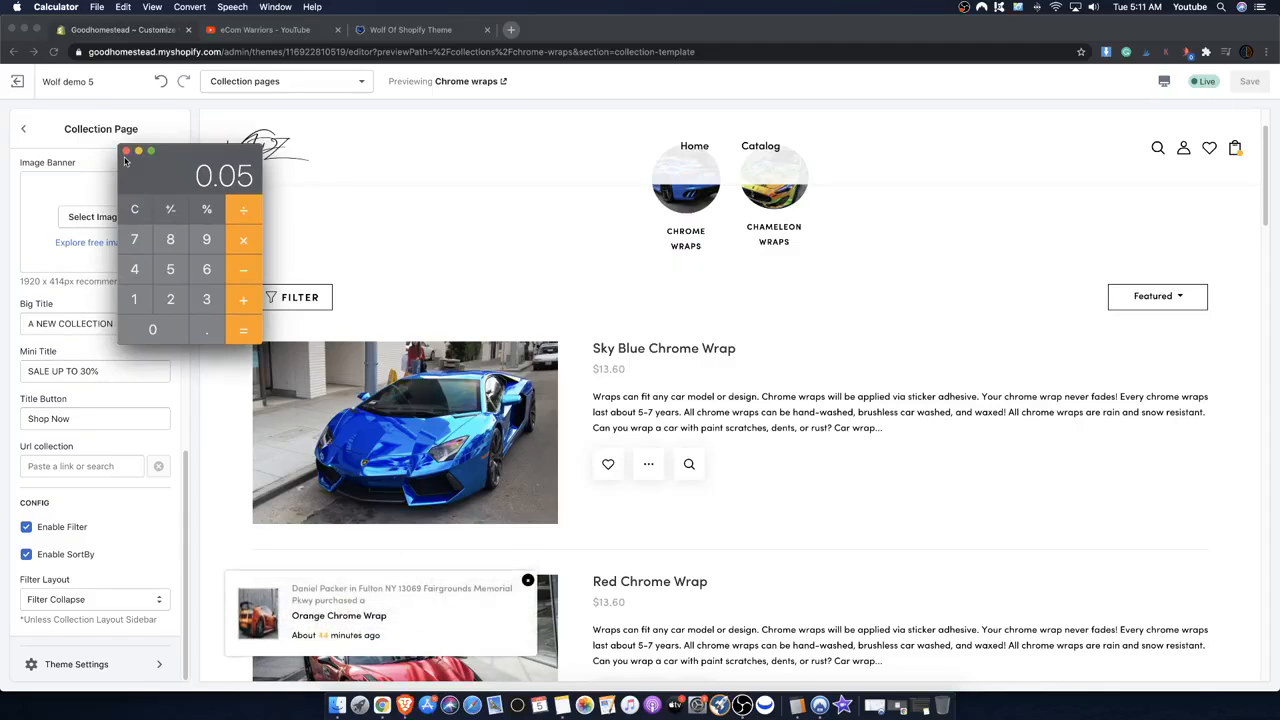
{"action": "left_click", "coordinate": [126, 151]}
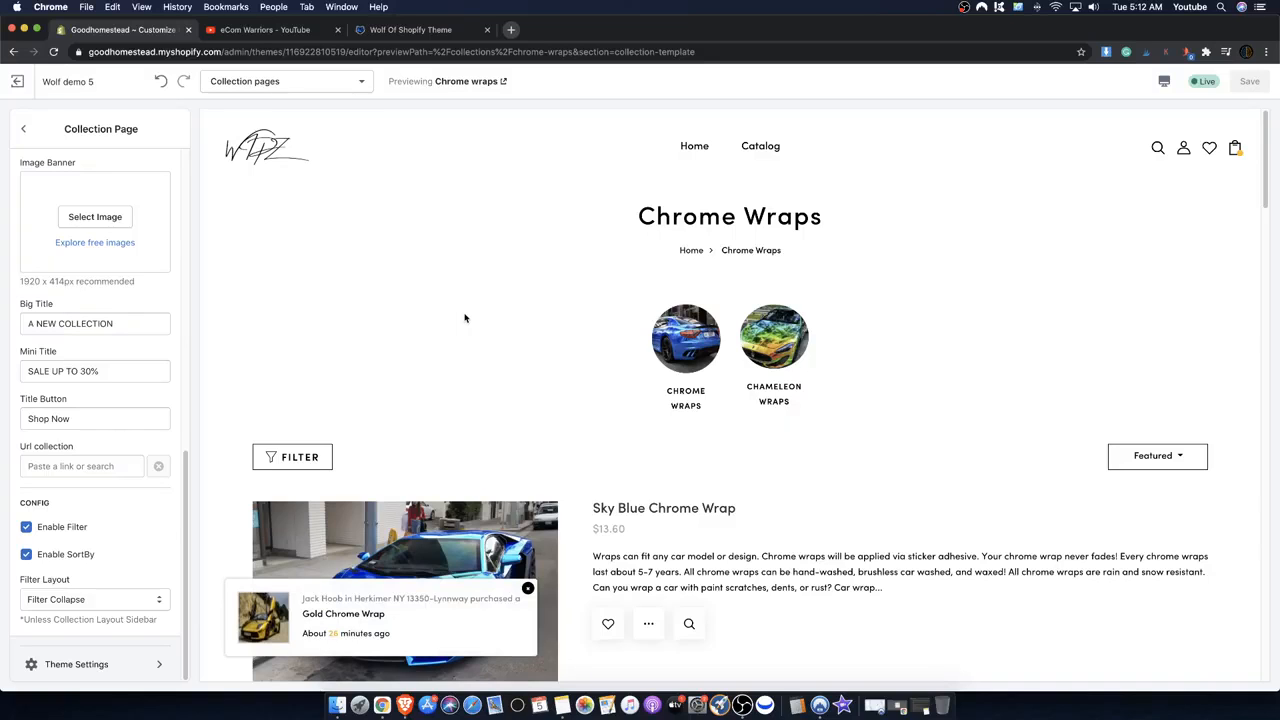
- Look over the Chrome Wraps product listing once more and return to the Collection pages section list
{"action": "scroll", "coordinate": [515, 297], "scroll_direction": "down", "scroll_amount": 5}
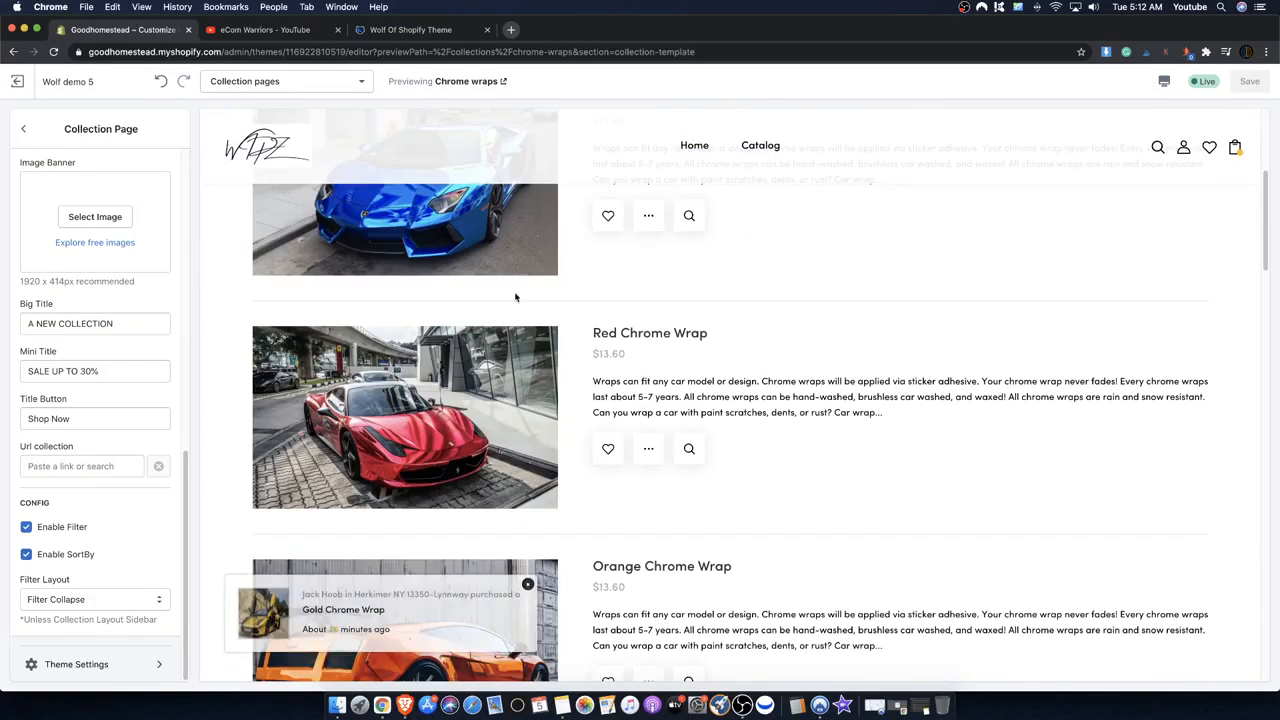
{"action": "scroll", "coordinate": [515, 297], "scroll_direction": "down", "scroll_amount": 5}
{"action": "scroll", "coordinate": [488, 287], "scroll_direction": "up", "scroll_amount": 10}
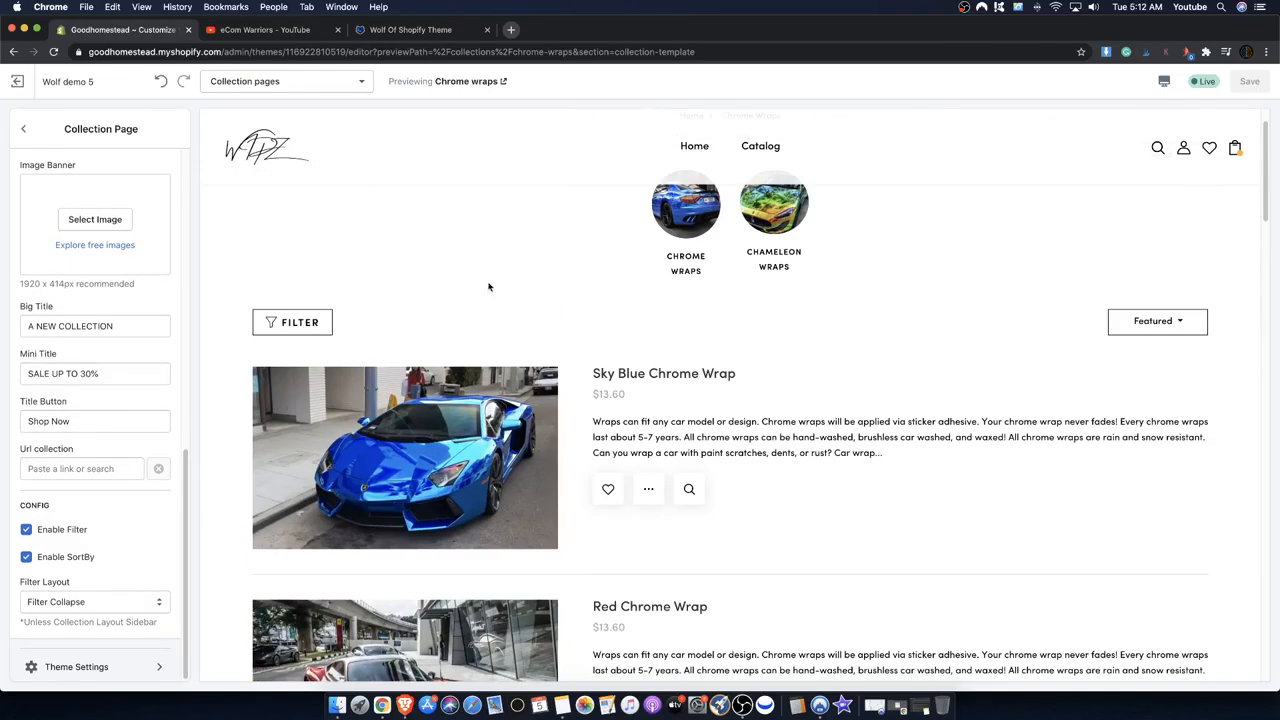
{"action": "scroll", "coordinate": [69, 163], "scroll_direction": "up", "scroll_amount": 5}
{"action": "left_click", "coordinate": [23, 128]}
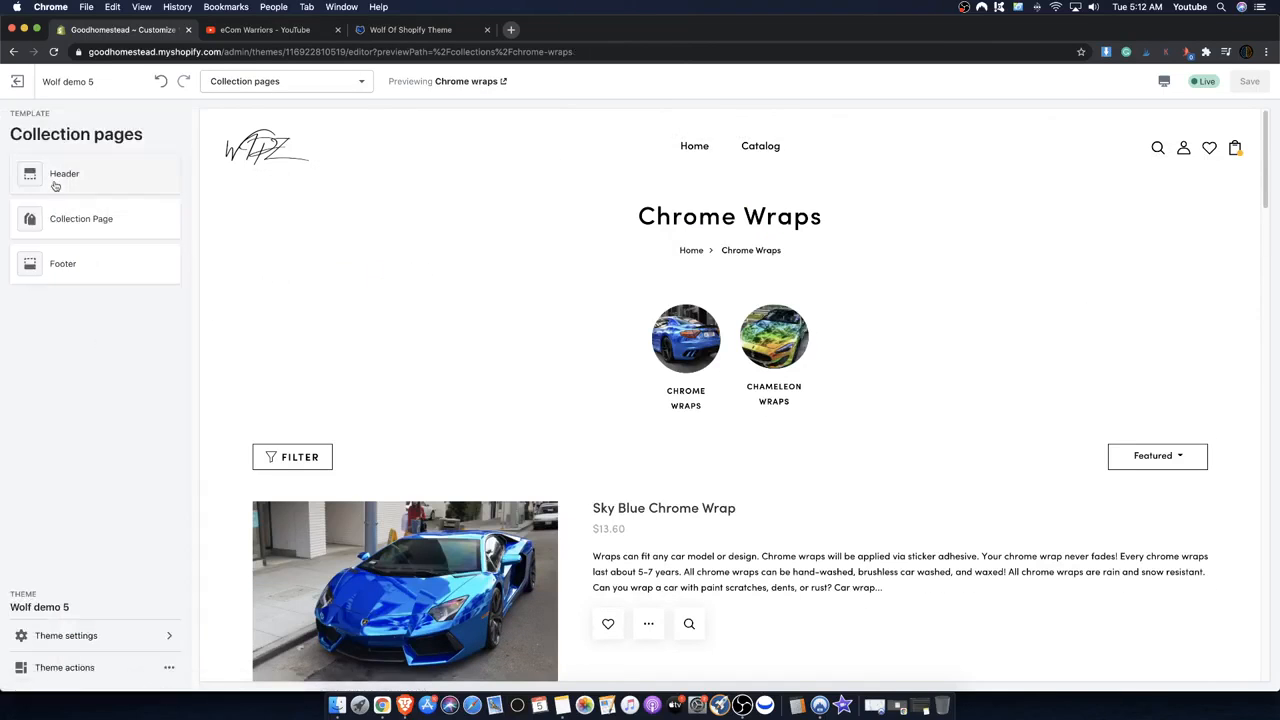
- Set the Collection Page's Product Layout to Product Grid View and review the product grid in the Chrome Wraps preview
{"action": "left_click", "coordinate": [78, 219]}
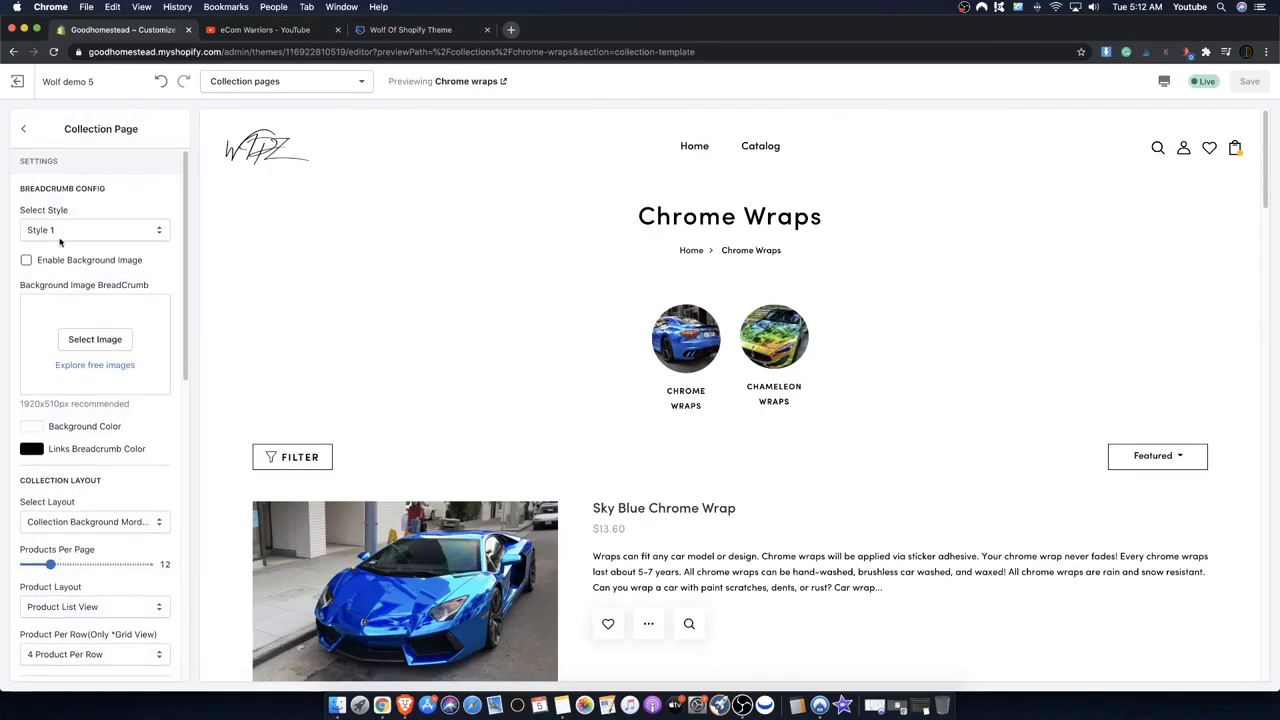
{"action": "scroll", "coordinate": [60, 242], "scroll_direction": "down", "scroll_amount": 5}
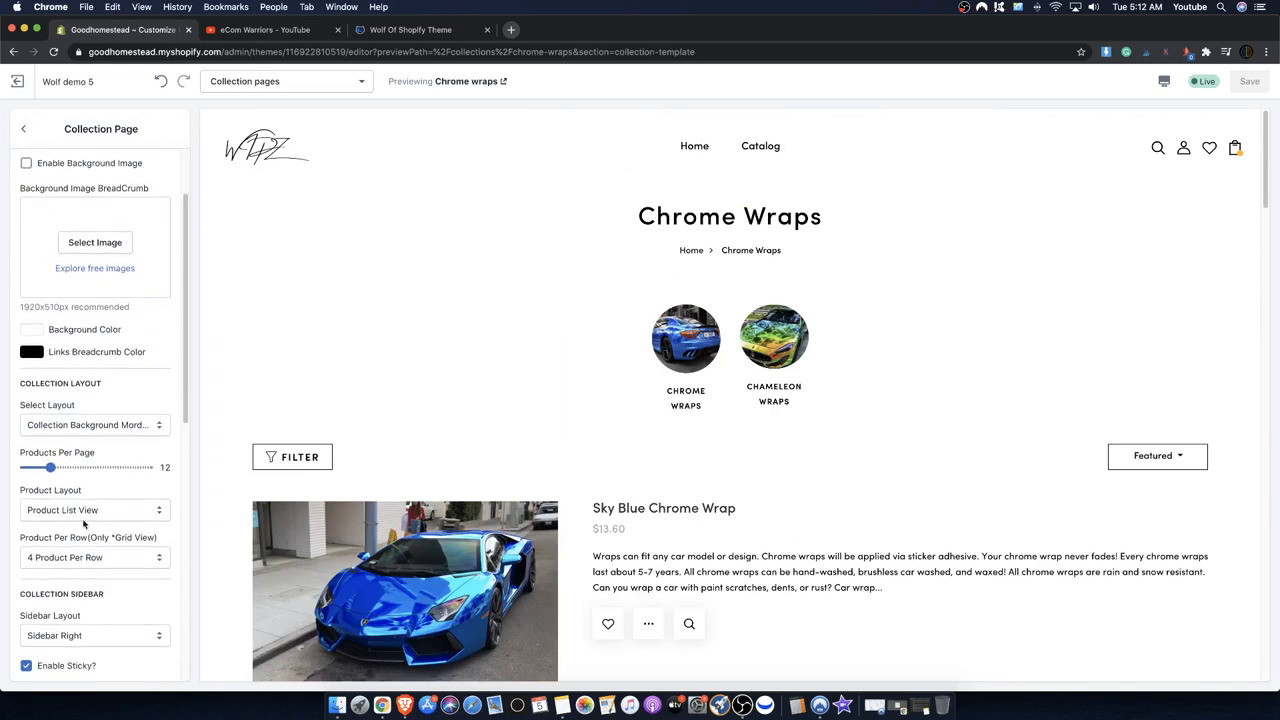
{"action": "left_click", "coordinate": [33, 494]}
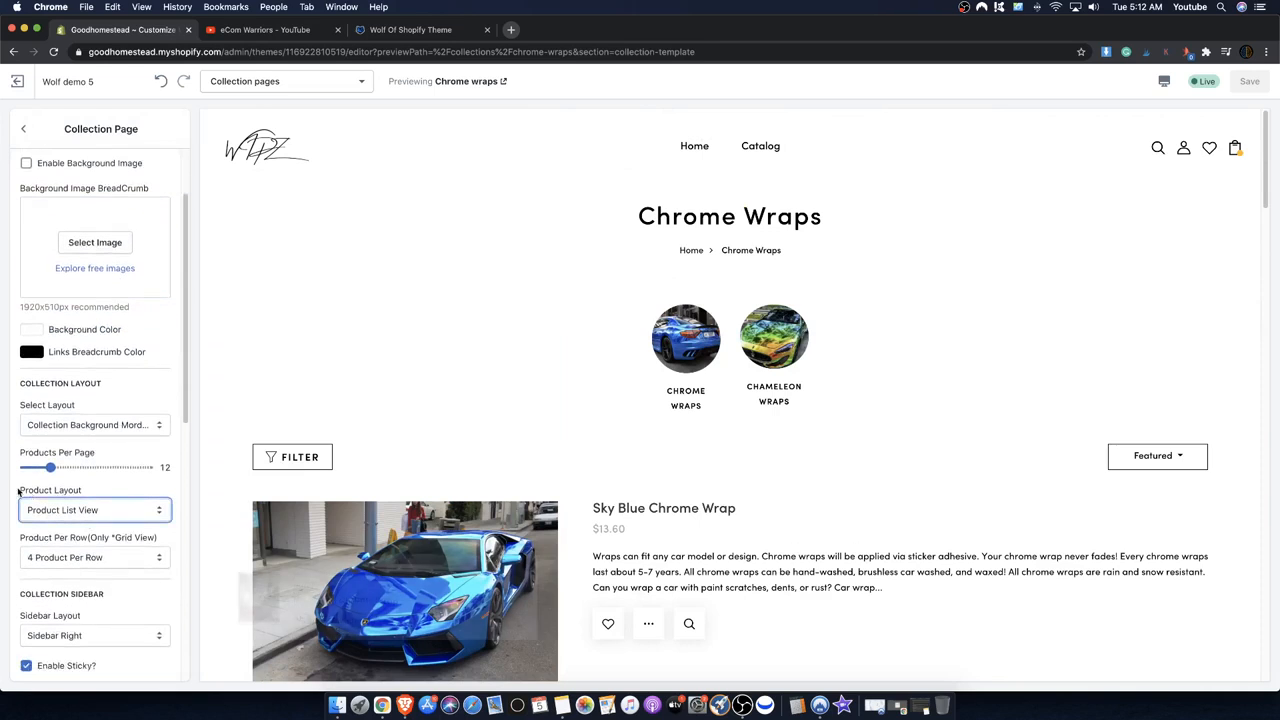
{"action": "left_click_drag", "start_coordinate": [18, 490], "coordinate": [78, 507]}
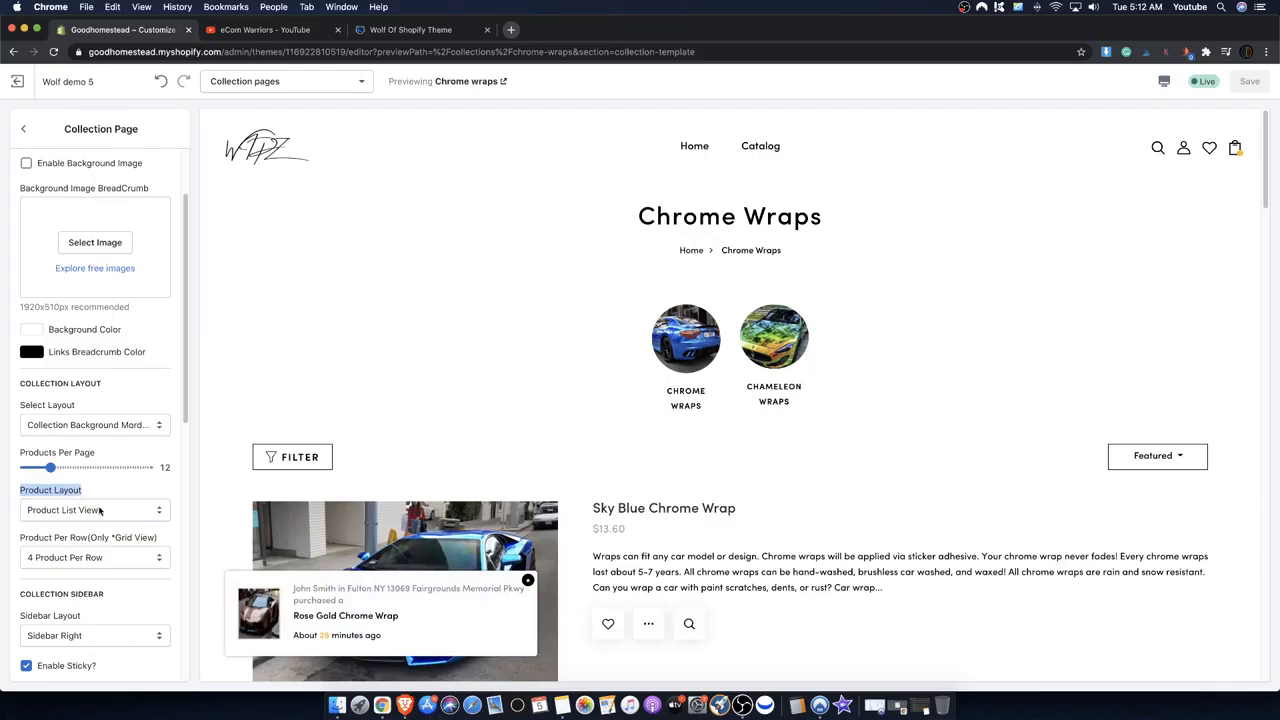
{"action": "left_click", "coordinate": [99, 510]}
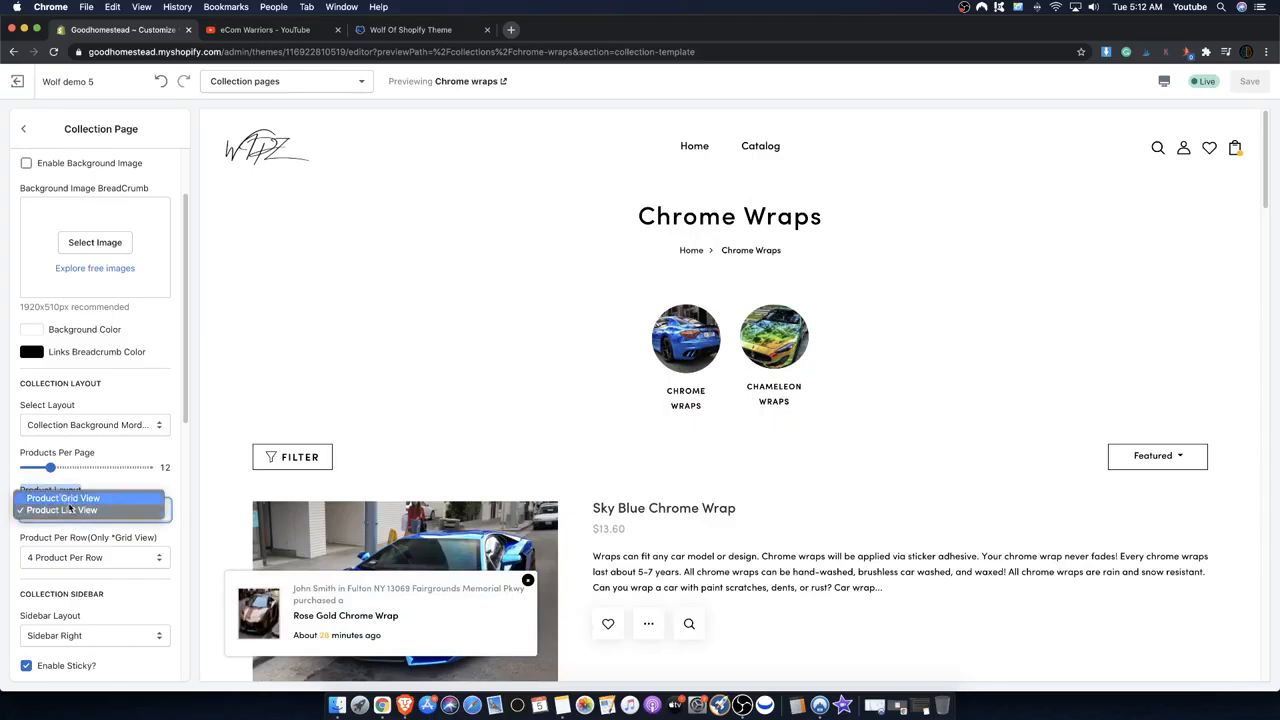
{"action": "left_click", "coordinate": [68, 509]}
{"action": "left_click", "coordinate": [70, 509]}
{"action": "left_click", "coordinate": [76, 498]}
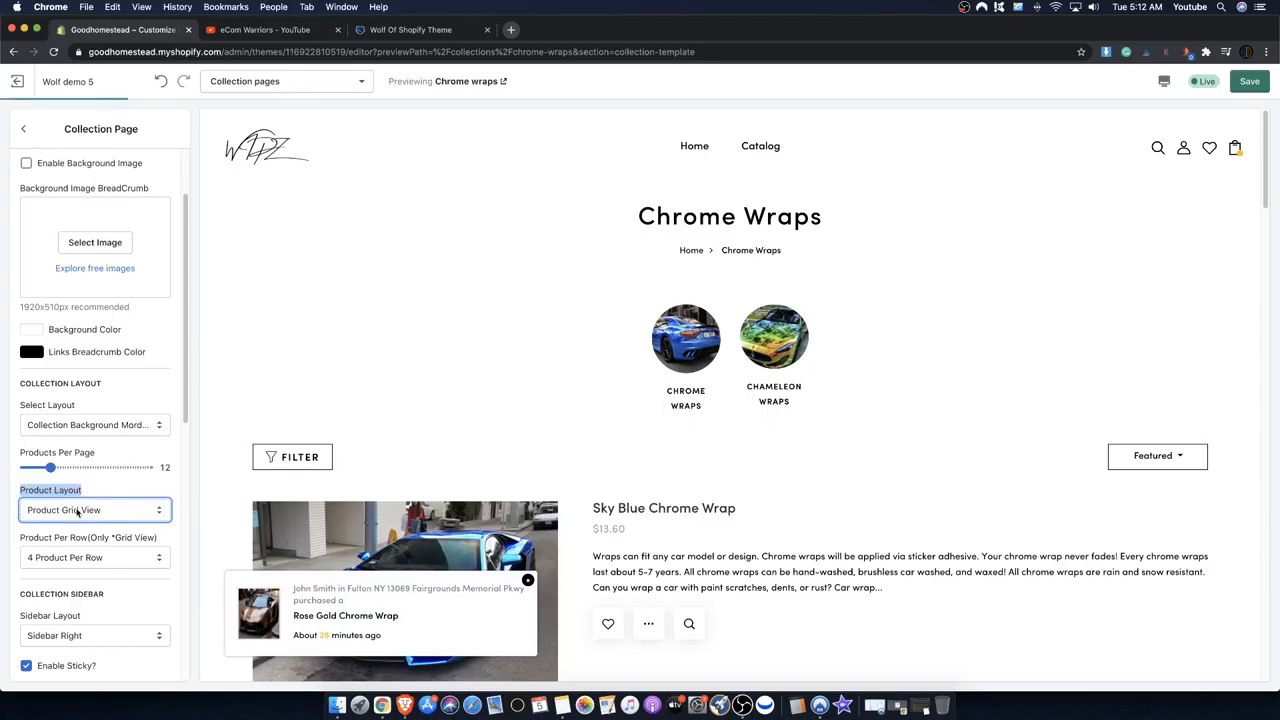
{"action": "scroll", "coordinate": [586, 277], "scroll_direction": "down", "scroll_amount": 3}
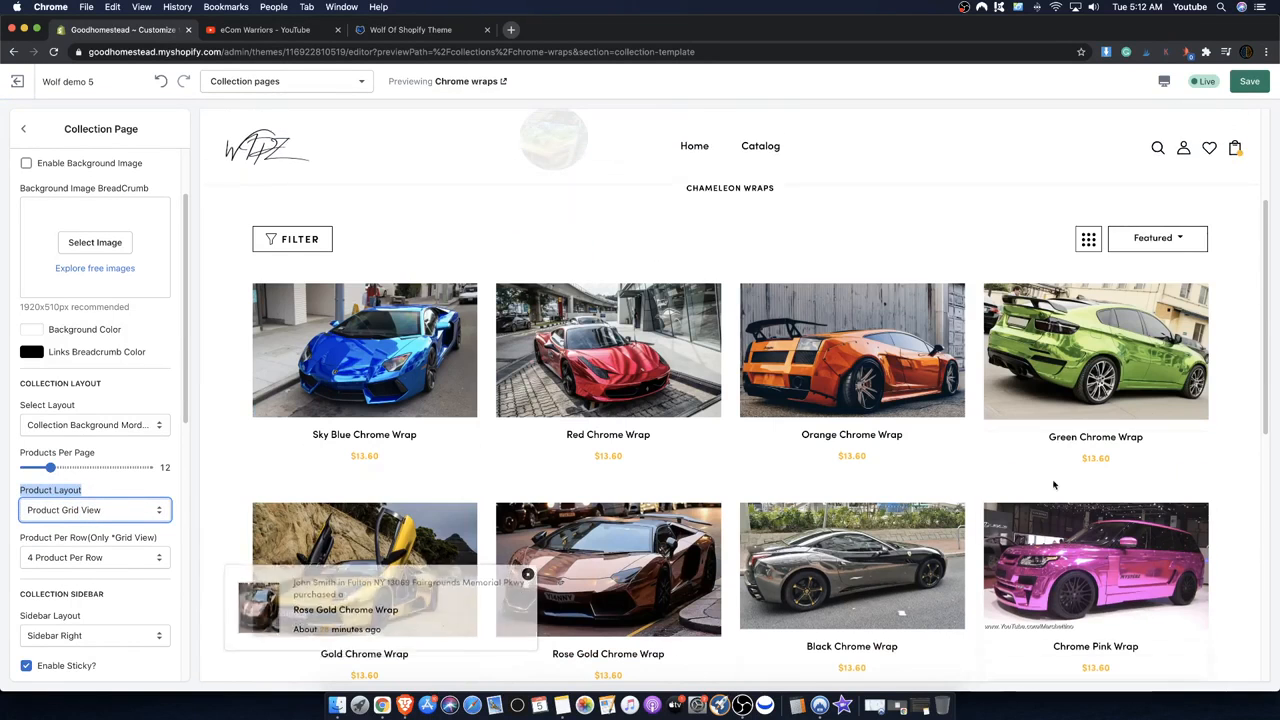
{"action": "scroll", "coordinate": [717, 206], "scroll_direction": "down", "scroll_amount": 2}
{"action": "scroll", "coordinate": [1153, 576], "scroll_direction": "up", "scroll_amount": 2}
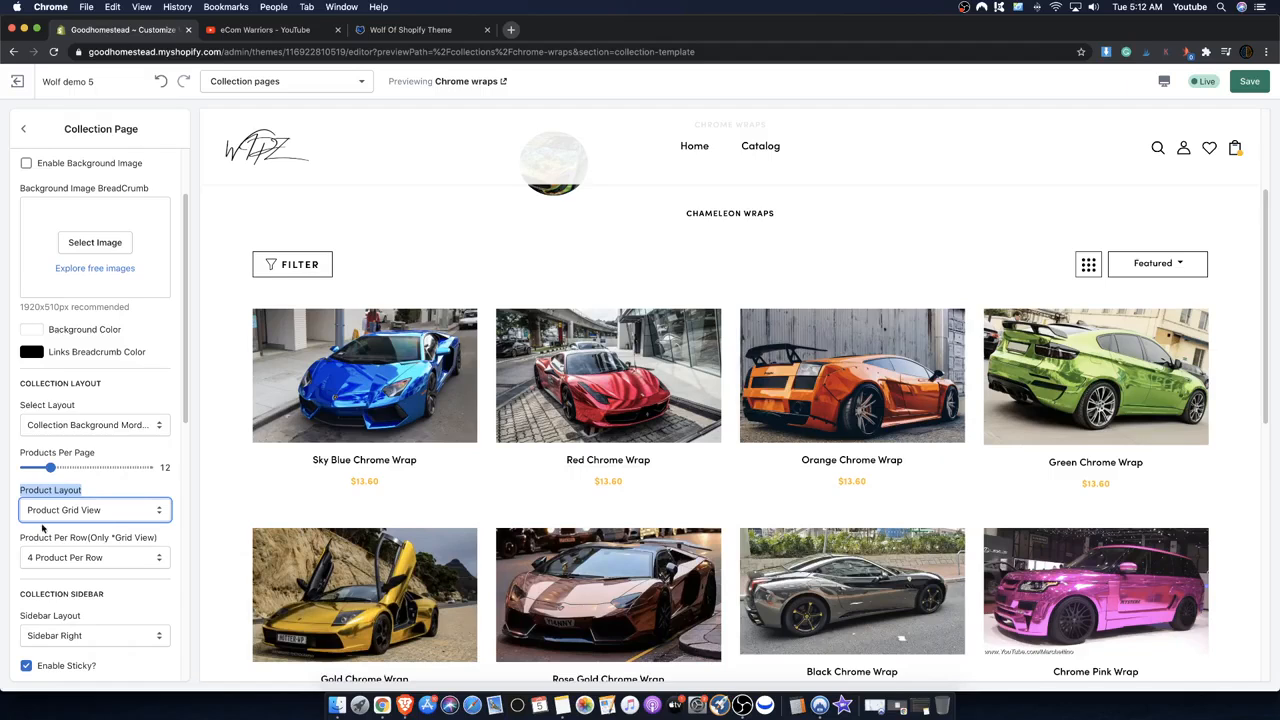
- Switch the Collection Page's Product Layout back to Product List View and reload the page
{"action": "left_click", "coordinate": [66, 512]}
{"action": "left_click", "coordinate": [64, 522]}
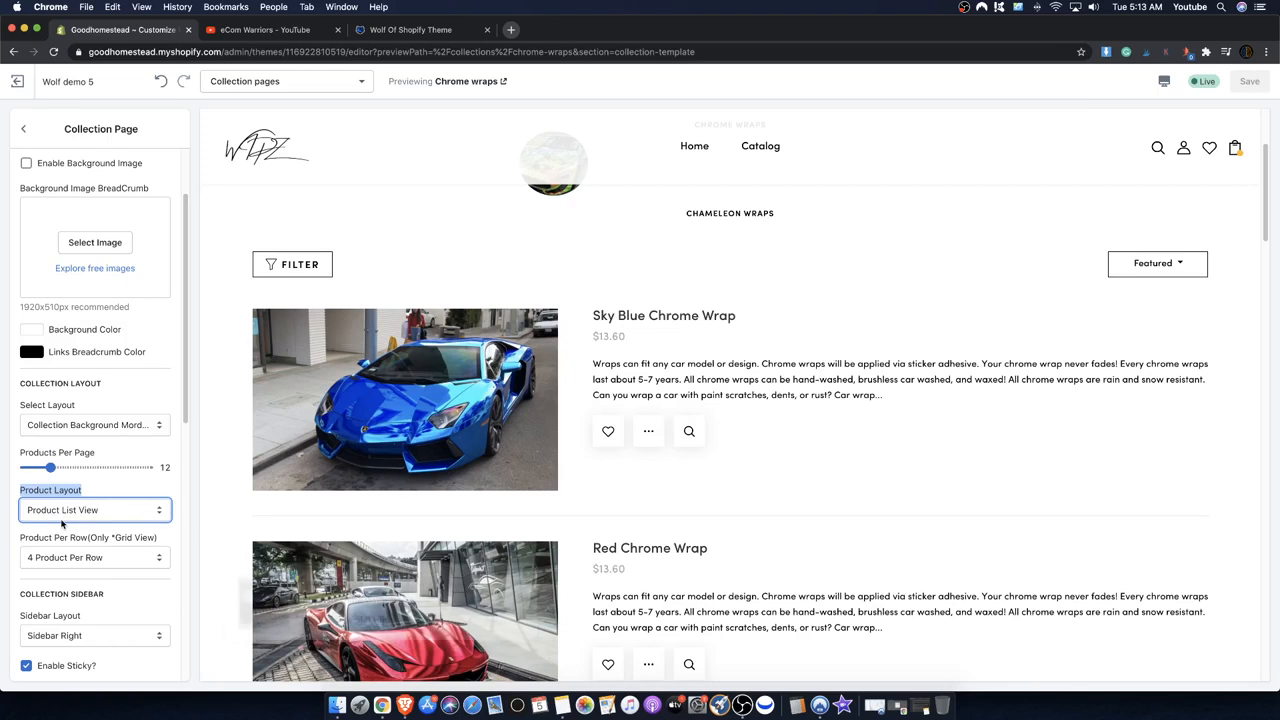
{"action": "scroll", "coordinate": [147, 480], "scroll_direction": "up", "scroll_amount": 2}
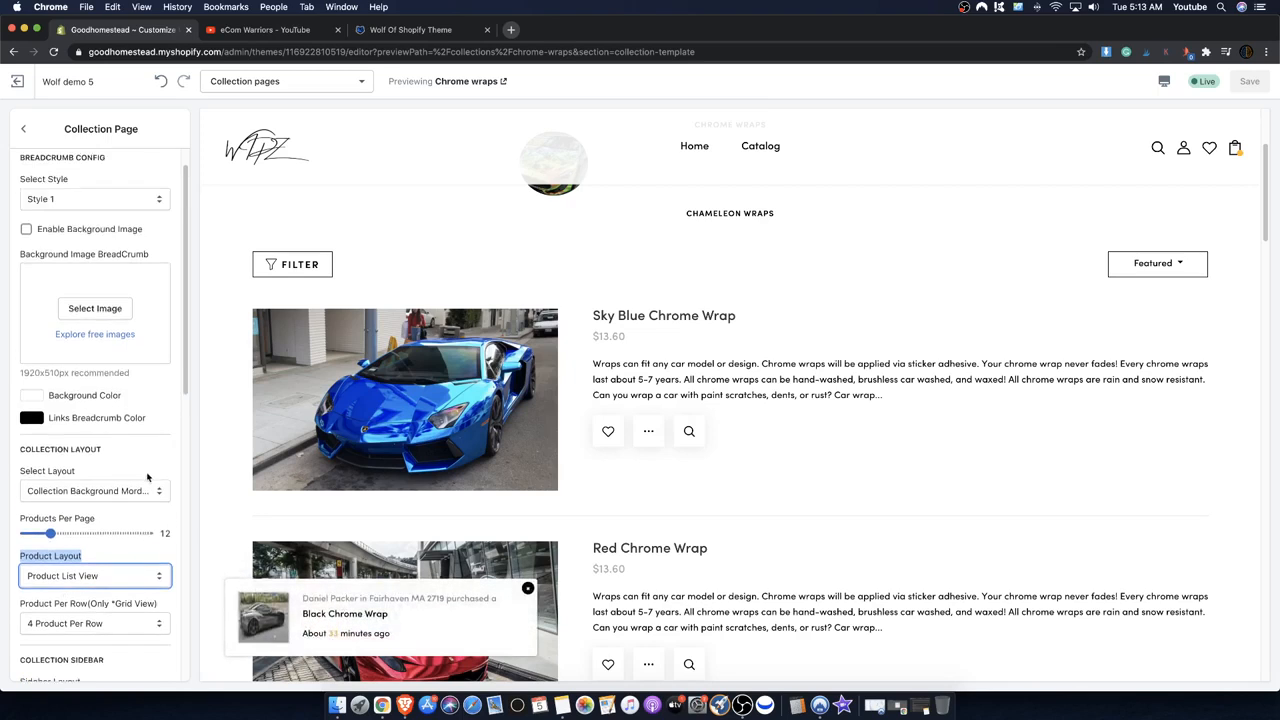
{"action": "scroll", "coordinate": [356, 515], "scroll_direction": "up", "scroll_amount": 5}
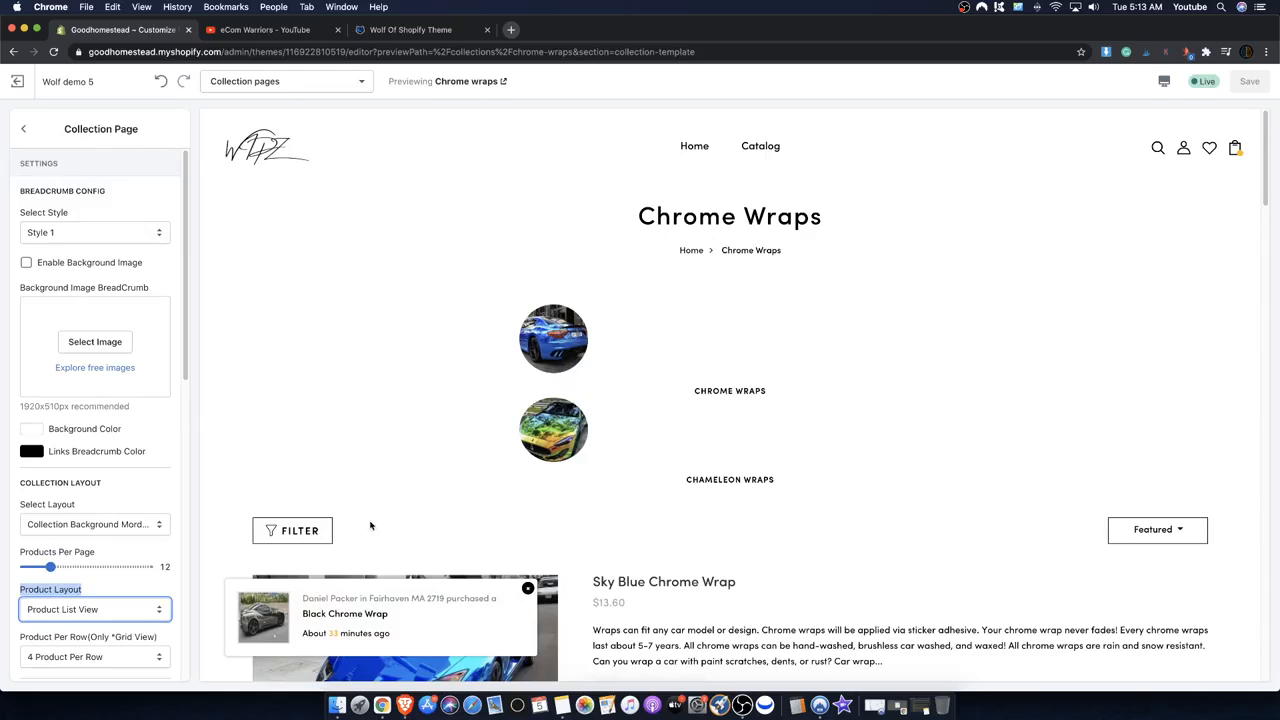
{"action": "right_click", "coordinate": [504, 230]}
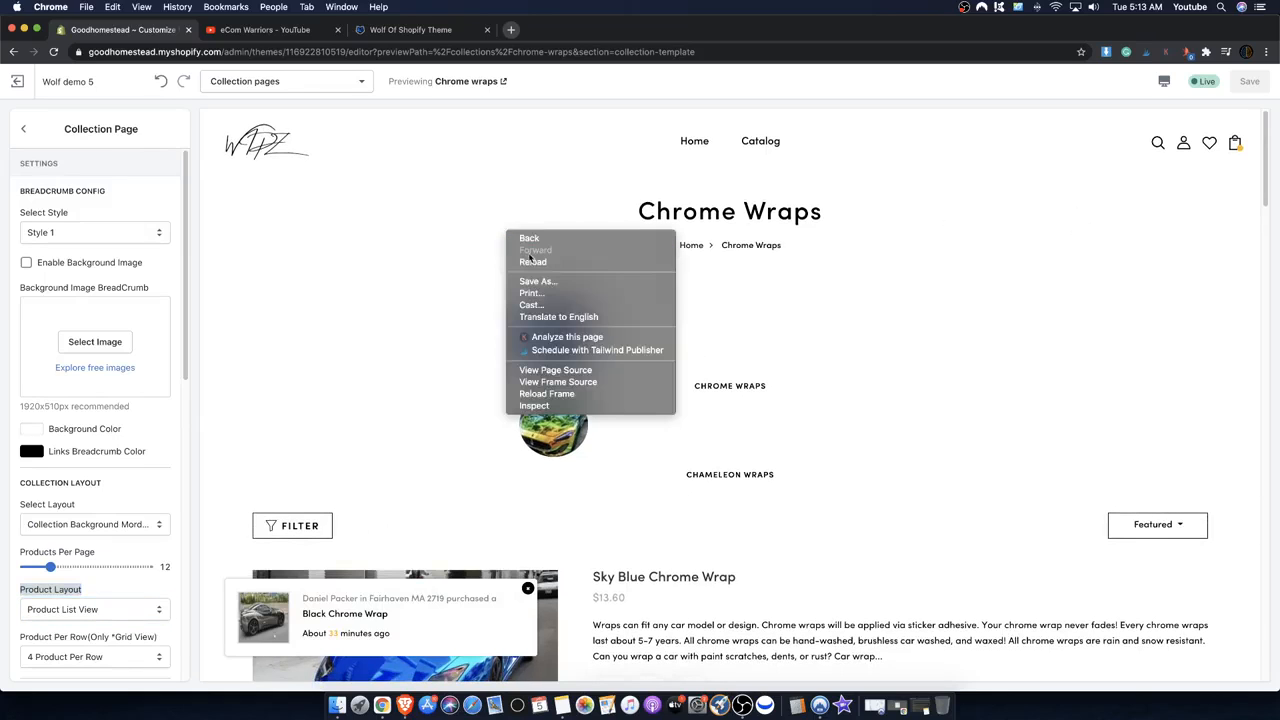
{"action": "left_click", "coordinate": [538, 262]}
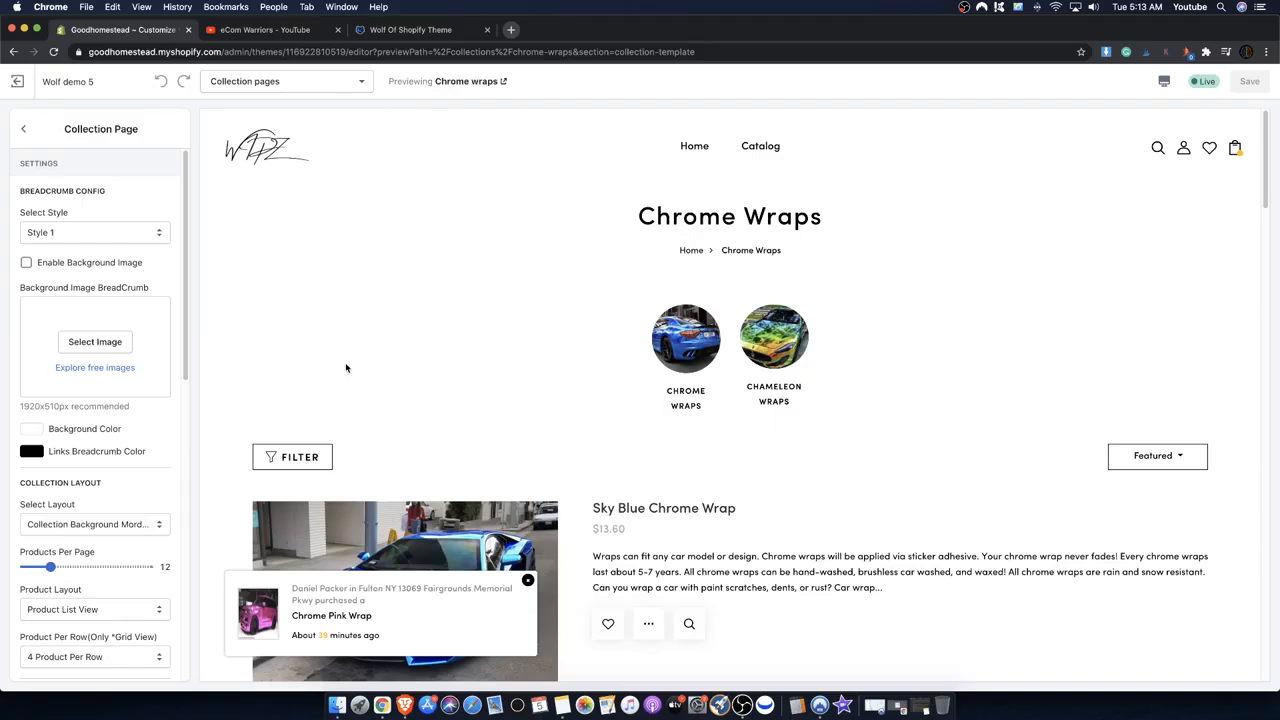
- Look over the reloaded Chrome Wraps list and the layout settings, and highlight the Sky Blue Chrome Wrap's description
{"action": "scroll", "coordinate": [406, 354], "scroll_direction": "down", "scroll_amount": 5}
{"action": "scroll", "coordinate": [428, 472], "scroll_direction": "up", "scroll_amount": 5}
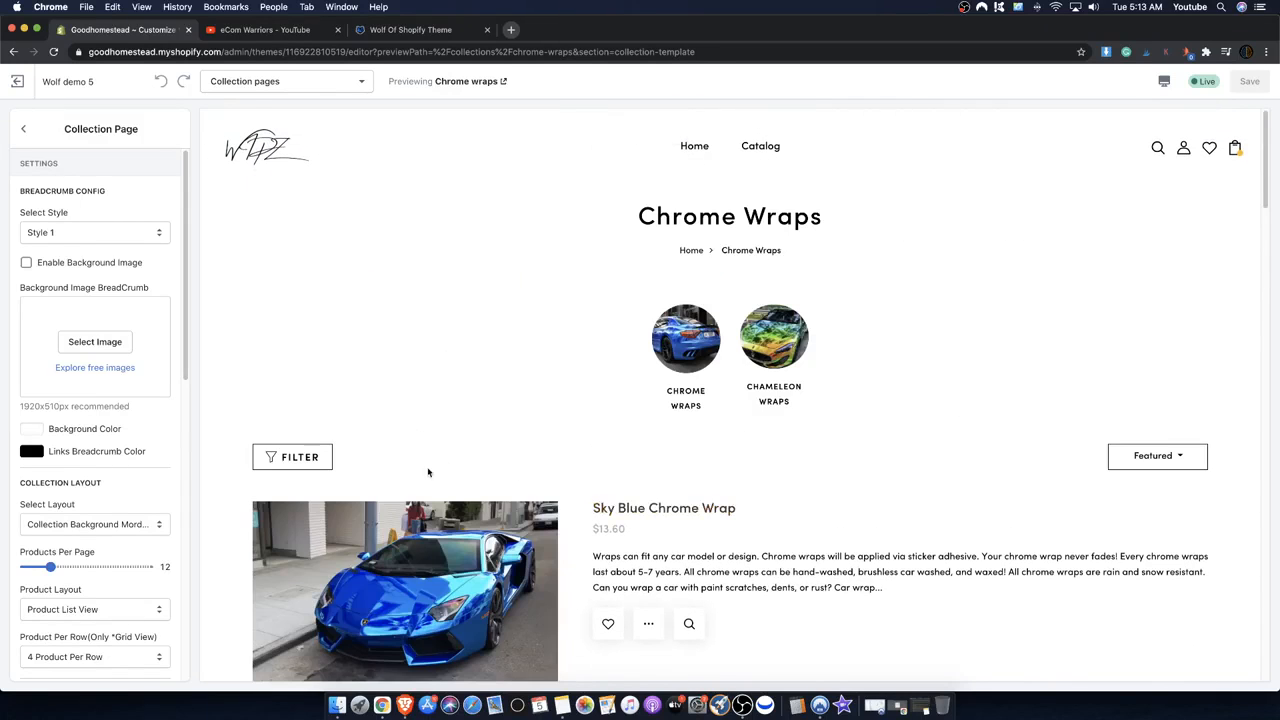
{"action": "scroll", "coordinate": [428, 472], "scroll_direction": "down", "scroll_amount": 1}
{"action": "scroll", "coordinate": [63, 512], "scroll_direction": "down", "scroll_amount": 3}
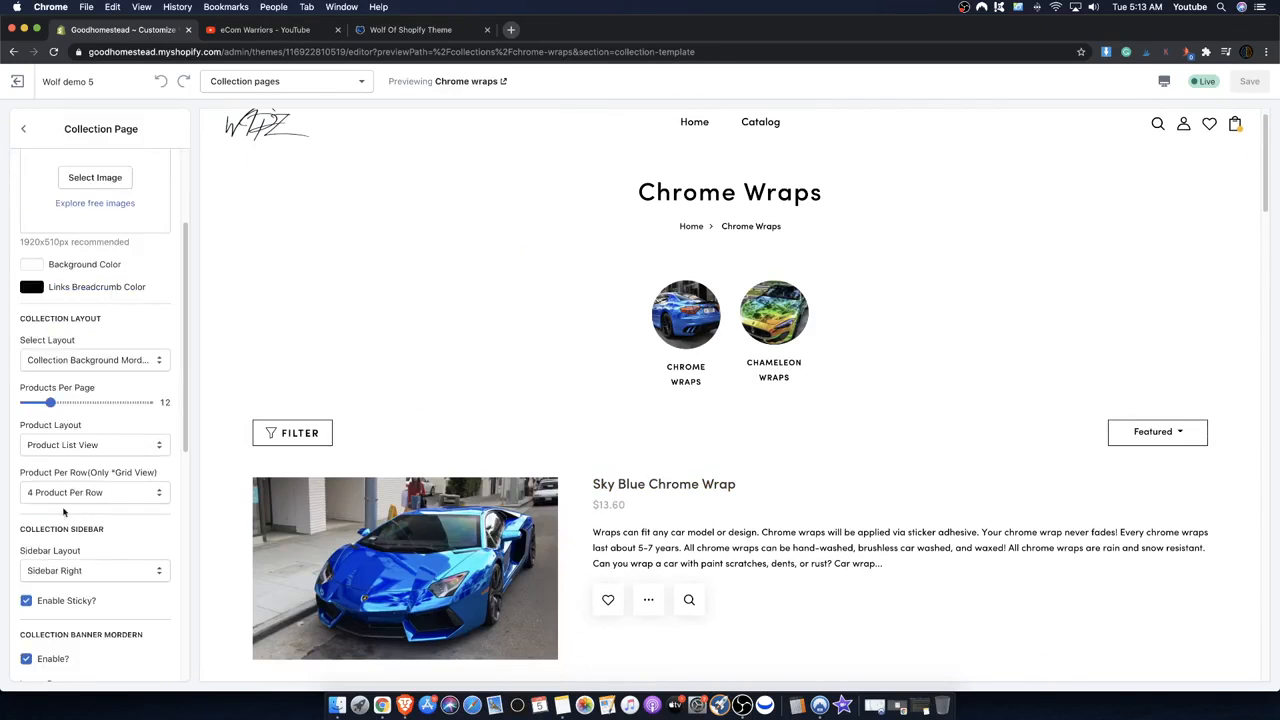
{"action": "scroll", "coordinate": [580, 545], "scroll_direction": "down", "scroll_amount": 3}
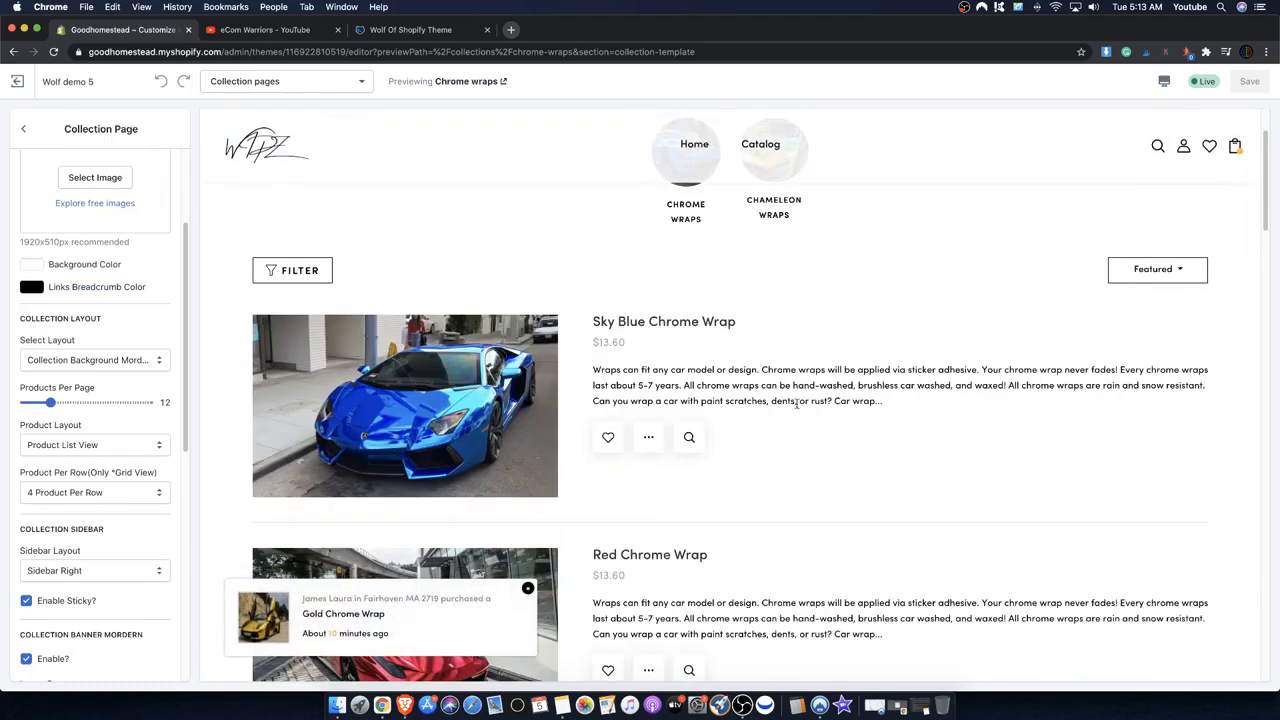
{"action": "left_click_drag", "start_coordinate": [593, 370], "coordinate": [925, 407]}
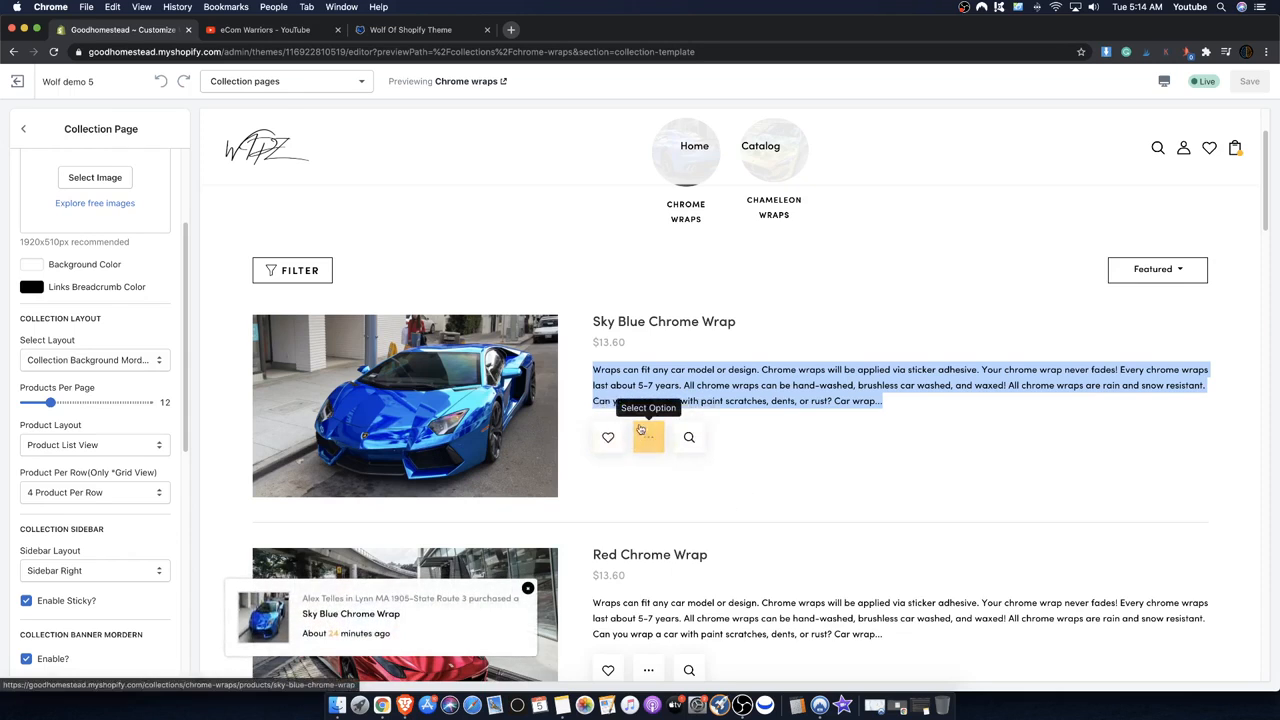
- Open the Sky Blue Chrome Wrap product page from its options and examine it down to the image thumbnails and description tabs
{"action": "left_click", "coordinate": [651, 445]}
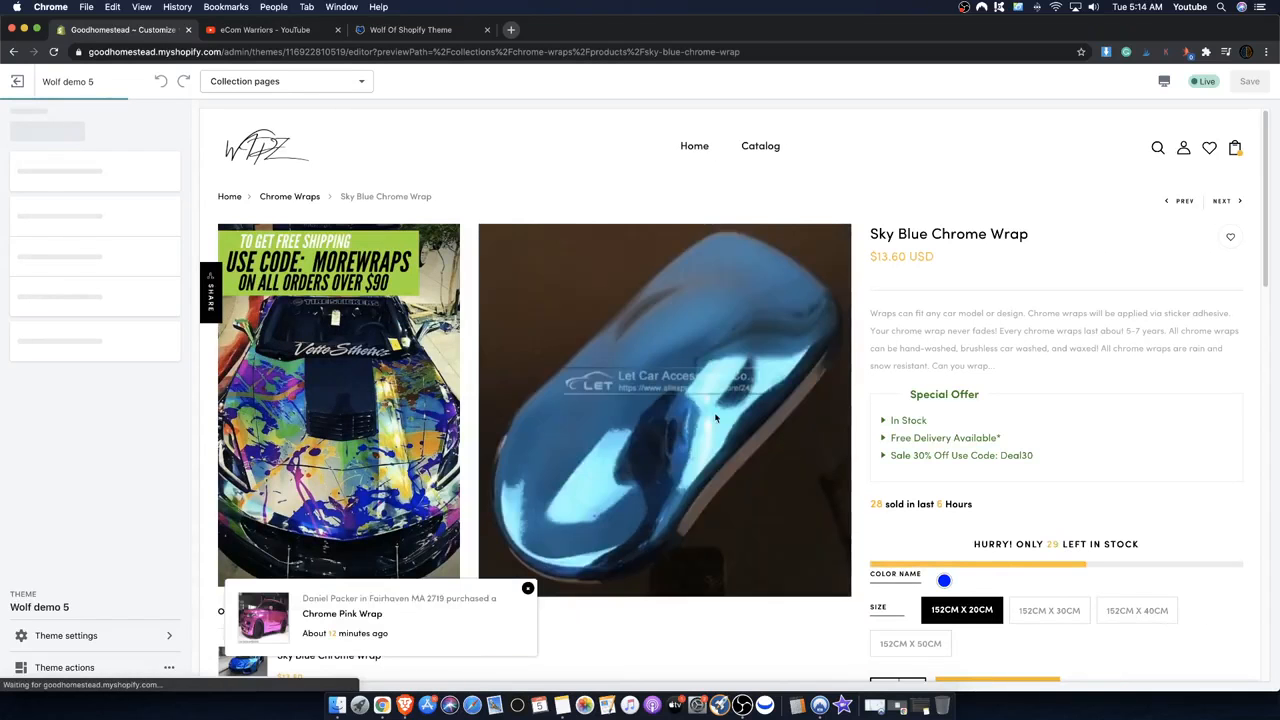
{"action": "scroll", "coordinate": [657, 430], "scroll_direction": "down", "scroll_amount": 3}
{"action": "scroll", "coordinate": [660, 445], "scroll_direction": "down", "scroll_amount": 2}
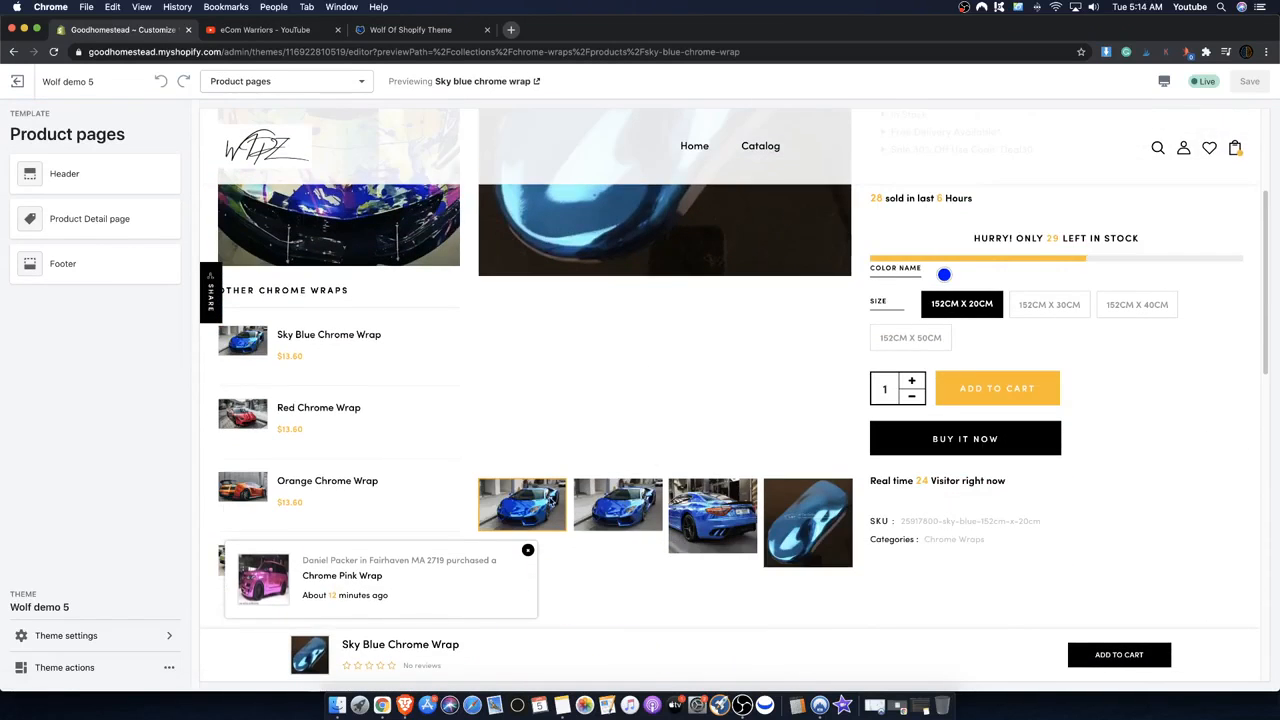
{"action": "scroll", "coordinate": [631, 480], "scroll_direction": "up", "scroll_amount": 5}
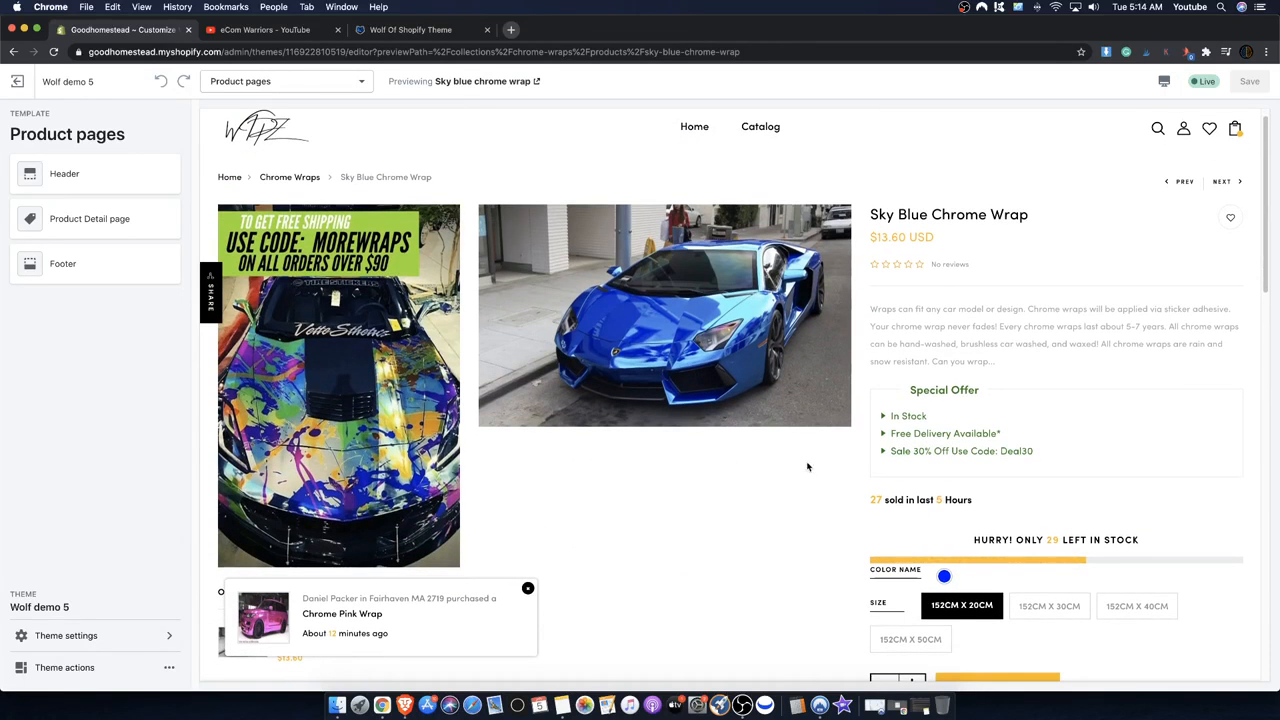
{"action": "scroll", "coordinate": [795, 472], "scroll_direction": "down", "scroll_amount": 3}
{"action": "scroll", "coordinate": [735, 478], "scroll_direction": "down", "scroll_amount": 3}
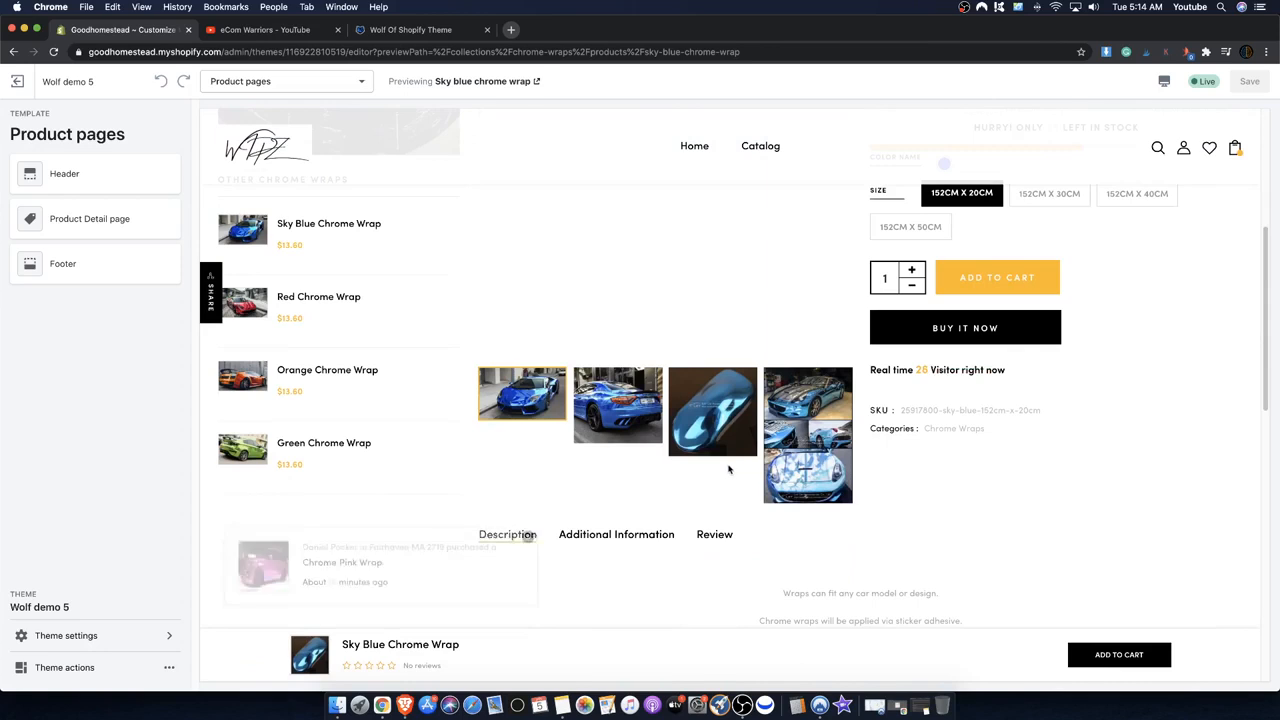
{"action": "scroll", "coordinate": [729, 466], "scroll_direction": "up", "scroll_amount": 7}
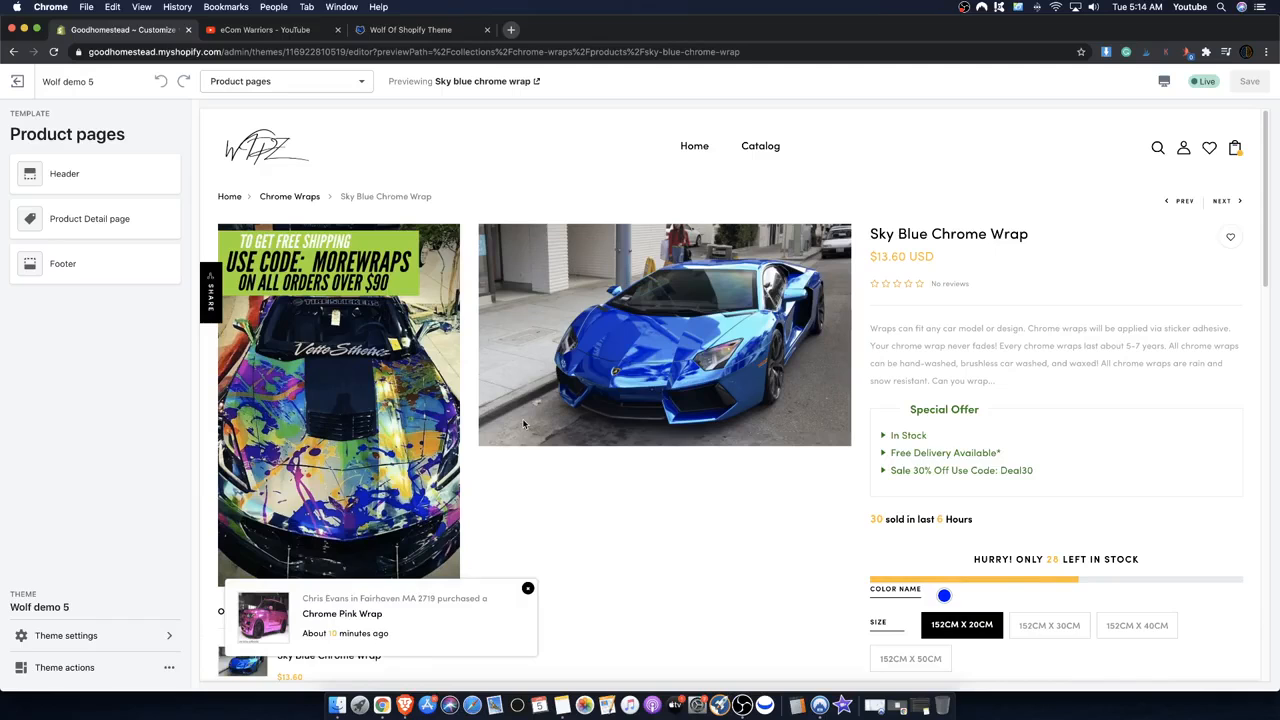
- Examine the product page's special offer, size choices, purchase controls, promotional banner and Other Chrome Wraps list
{"action": "scroll", "coordinate": [1177, 408], "scroll_direction": "down", "scroll_amount": 2}
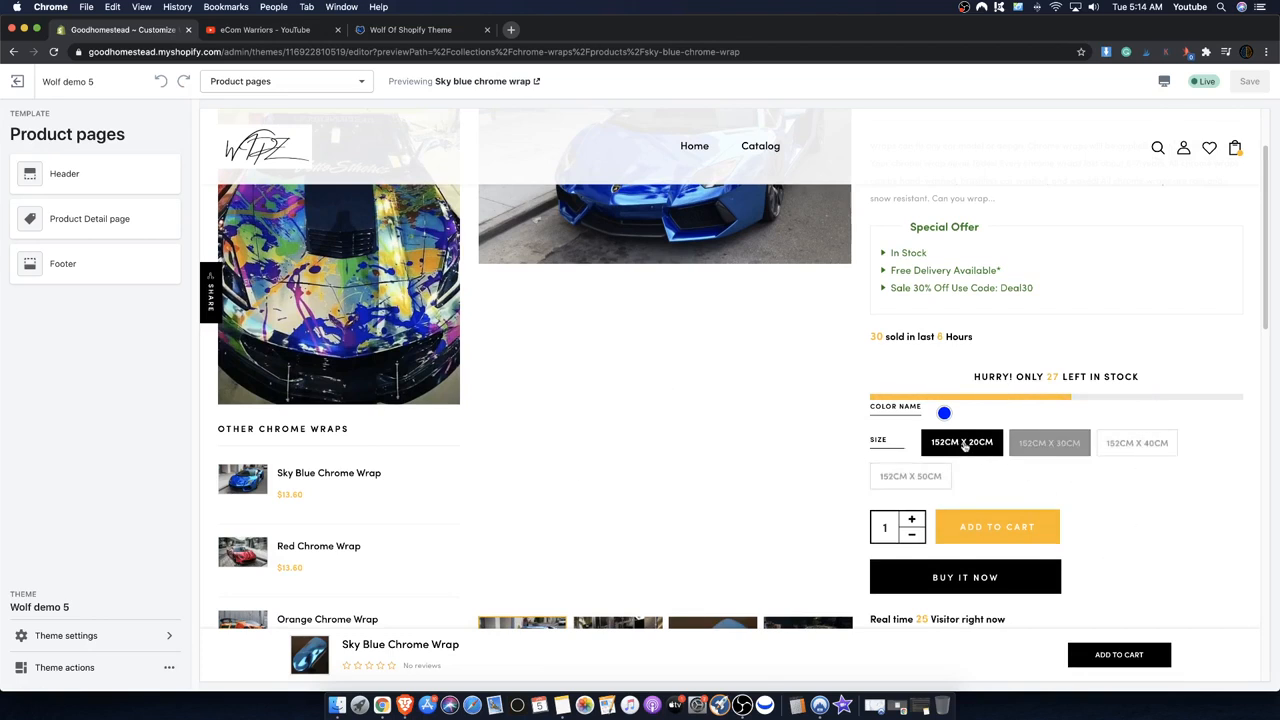
{"action": "scroll", "coordinate": [920, 465], "scroll_direction": "up", "scroll_amount": 1}
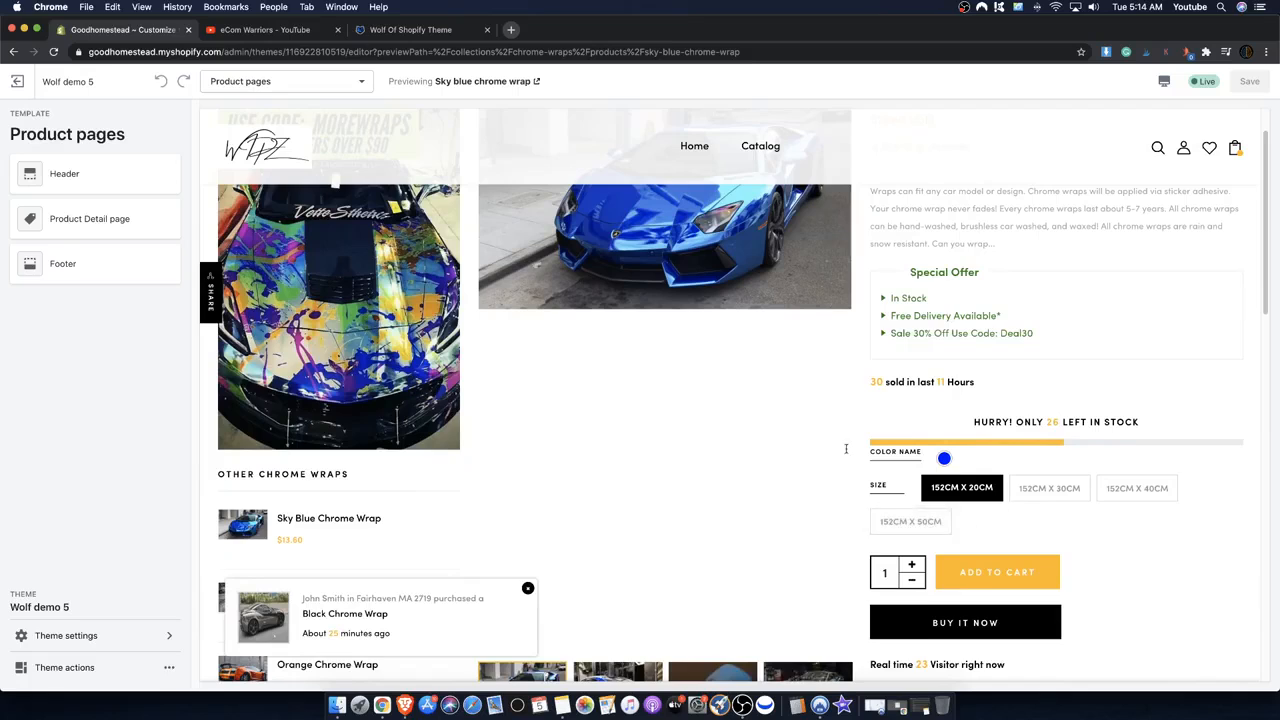
{"action": "scroll", "coordinate": [600, 462], "scroll_direction": "up", "scroll_amount": 3}
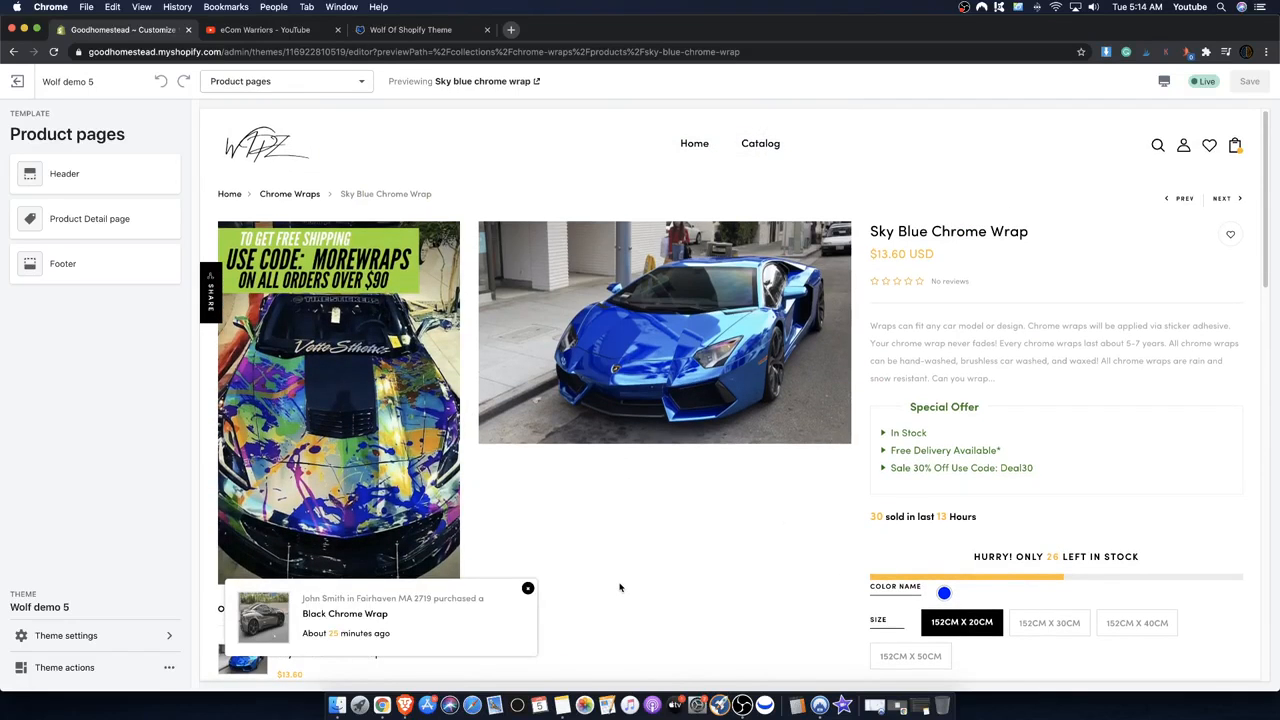
{"action": "scroll", "coordinate": [620, 588], "scroll_direction": "down", "scroll_amount": 3}
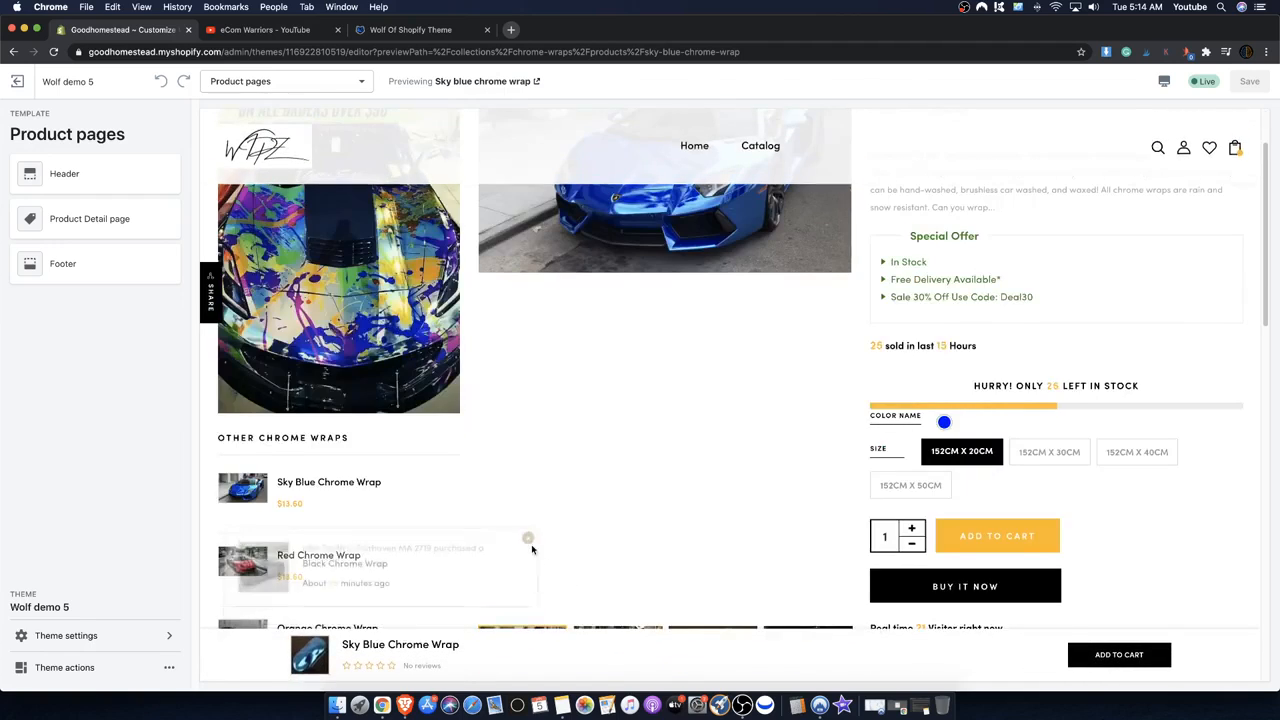
{"action": "scroll", "coordinate": [610, 525], "scroll_direction": "up", "scroll_amount": 3}
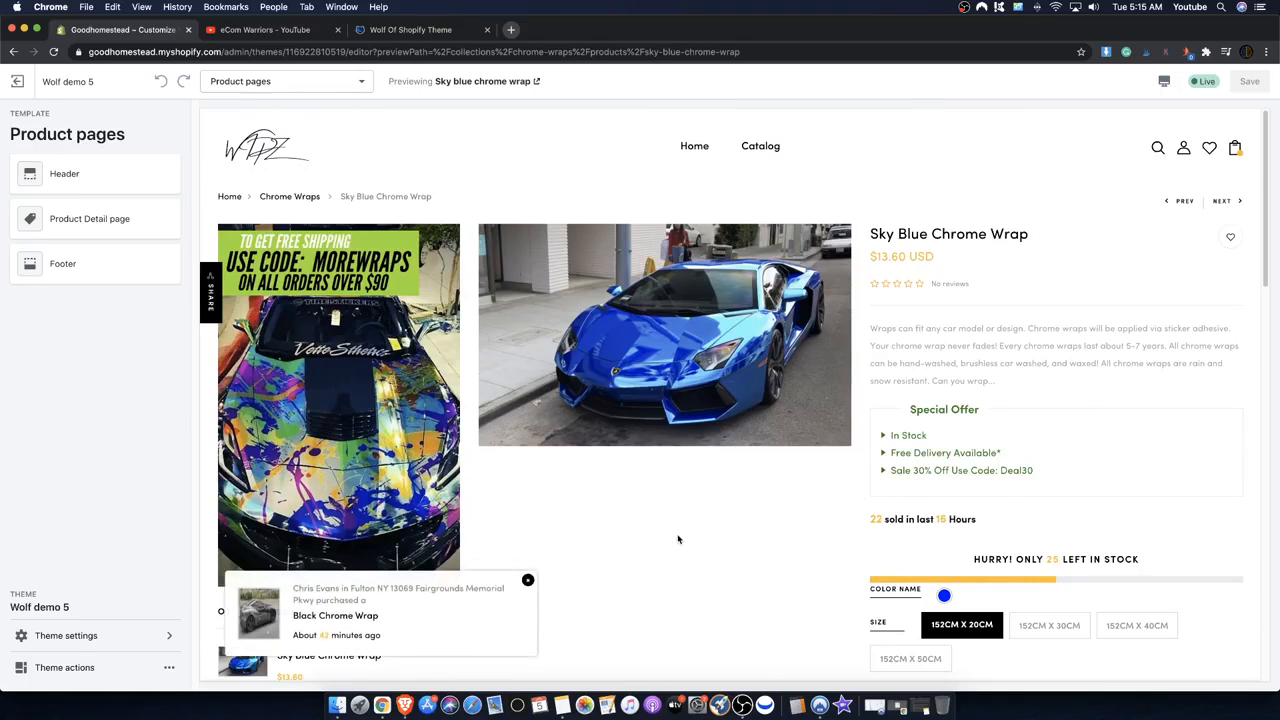
{"action": "scroll", "coordinate": [330, 260], "scroll_direction": "down", "scroll_amount": 1}
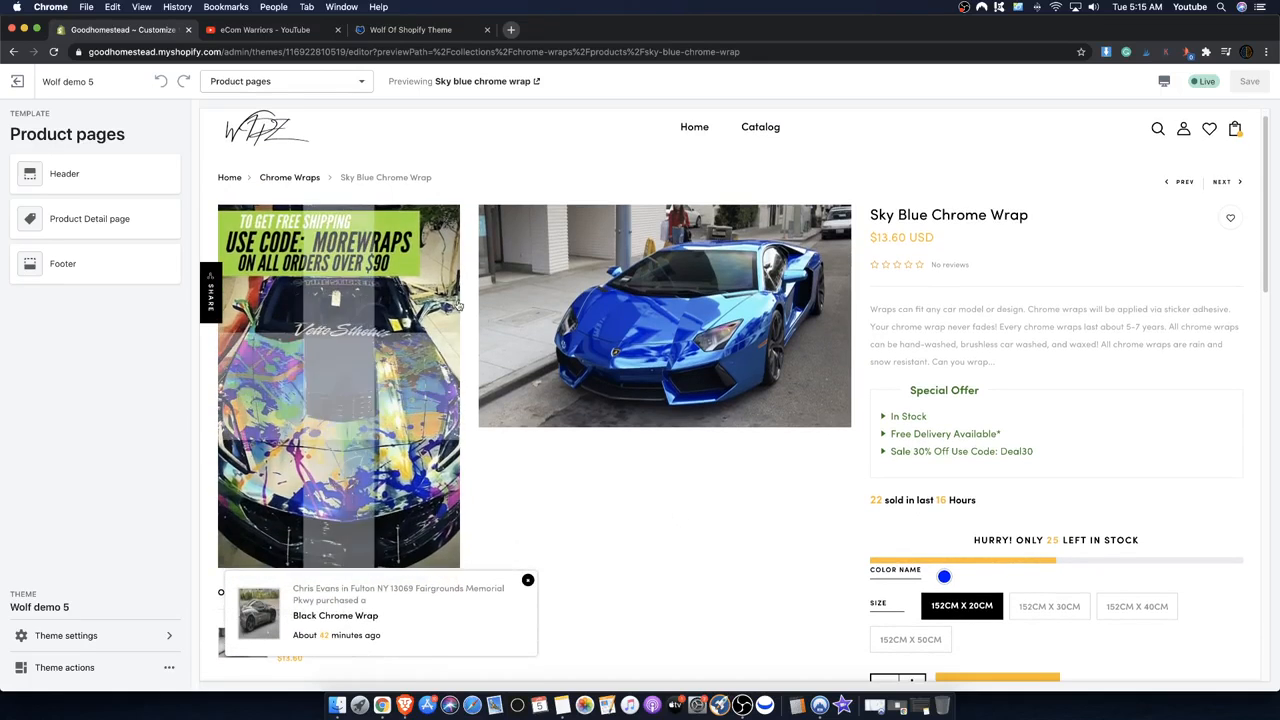
{"action": "scroll", "coordinate": [326, 349], "scroll_direction": "down", "scroll_amount": 1}
{"action": "scroll", "coordinate": [326, 349], "scroll_direction": "down", "scroll_amount": 3}
{"action": "scroll", "coordinate": [290, 290], "scroll_direction": "up", "scroll_amount": 5}
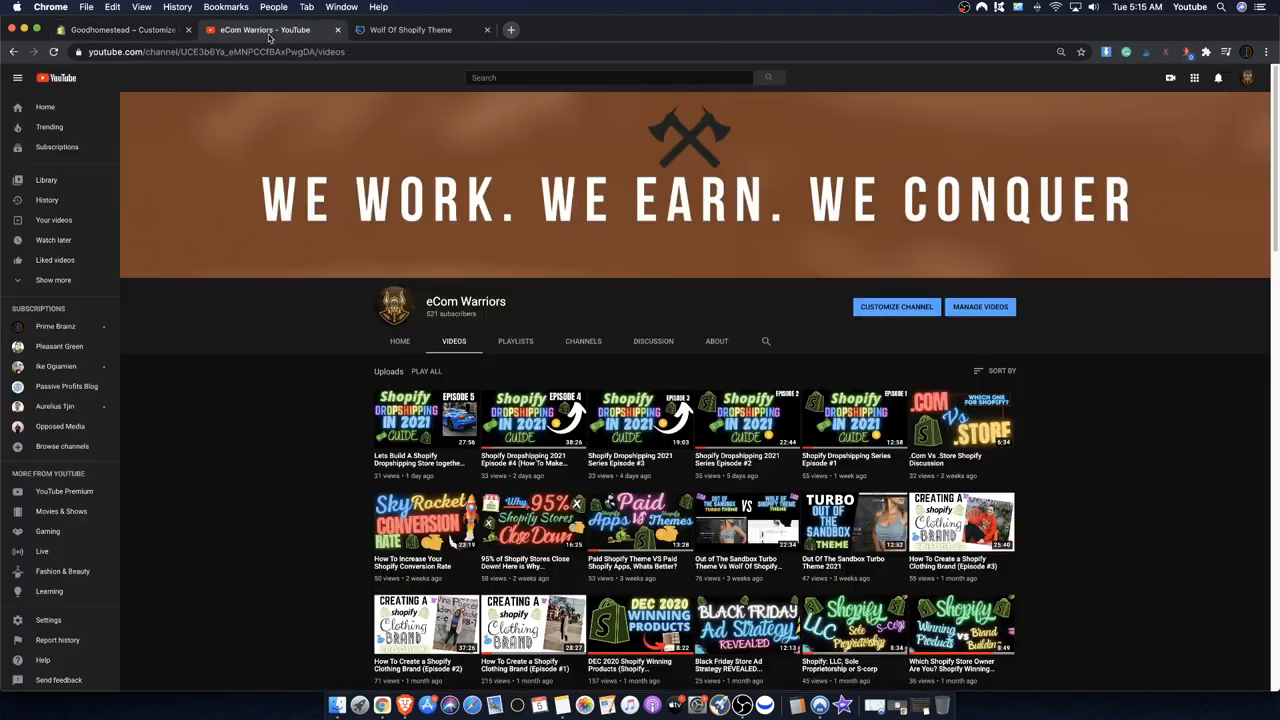
- View the eCom Warriors channel's videos on YouTube, and return to the theme editor to look over the Sky Blue Chrome Wrap page again
{"action": "left_click", "coordinate": [266, 32]}
{"action": "left_click", "coordinate": [168, 34]}
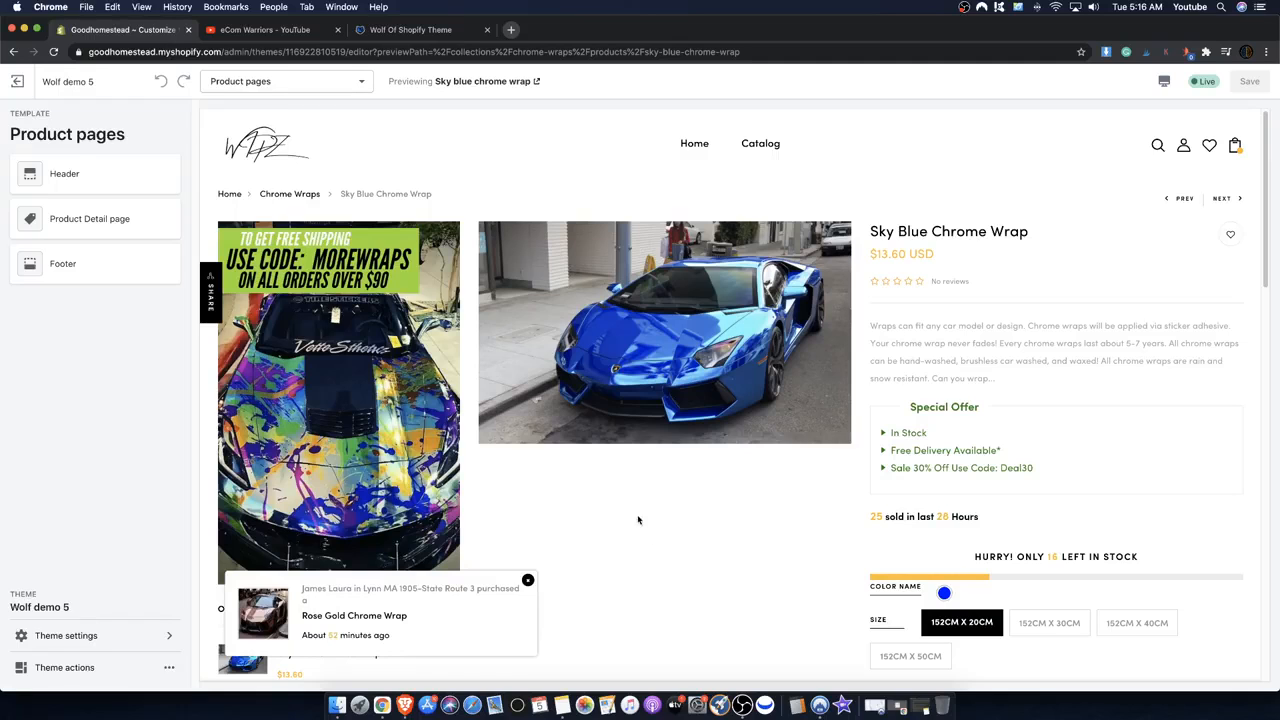
{"action": "scroll", "coordinate": [577, 516], "scroll_direction": "down", "scroll_amount": 2}
{"action": "scroll", "coordinate": [572, 515], "scroll_direction": "up", "scroll_amount": 2}
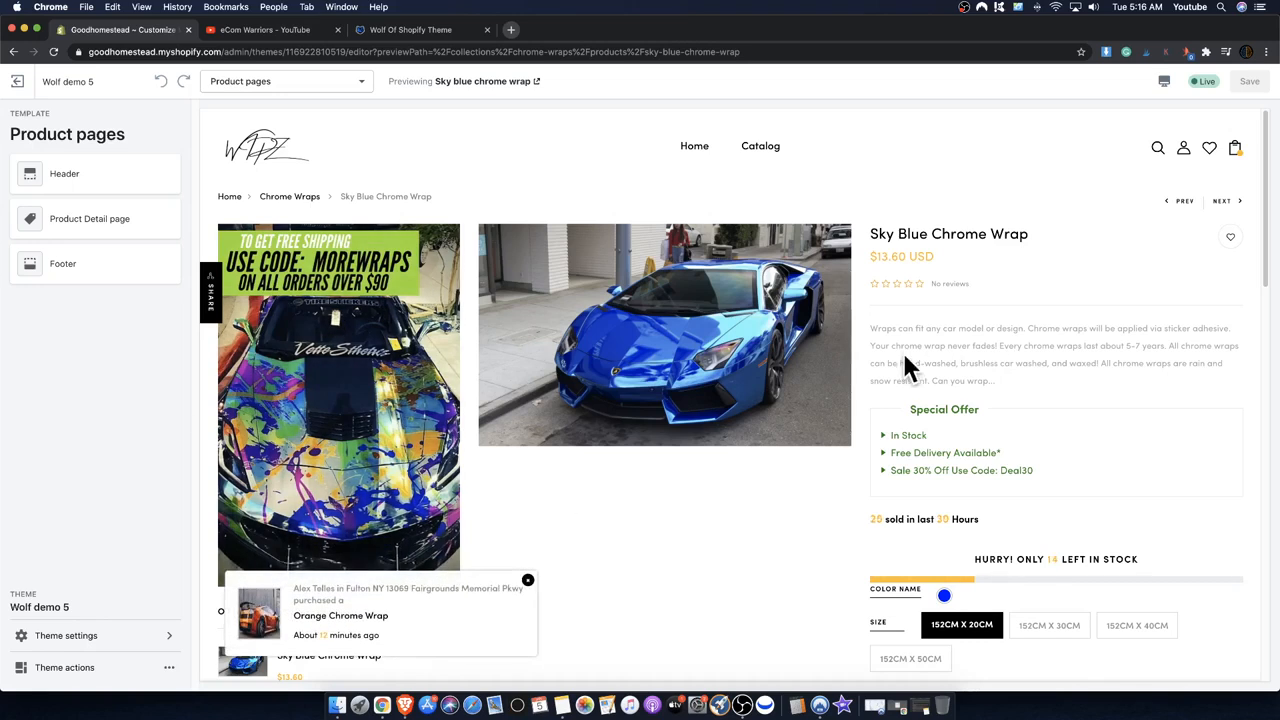
{"action": "scroll", "coordinate": [419, 244], "scroll_direction": "down", "scroll_amount": 1}
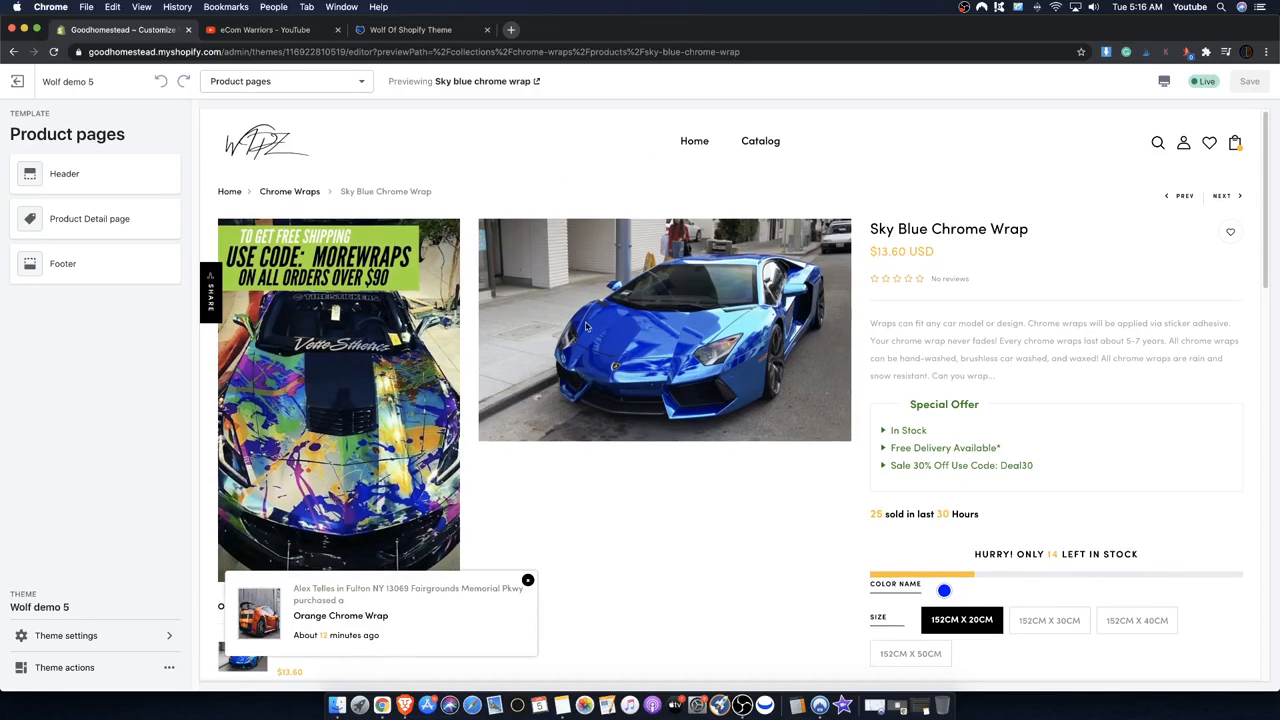
{"action": "scroll", "coordinate": [677, 491], "scroll_direction": "up", "scroll_amount": 1}
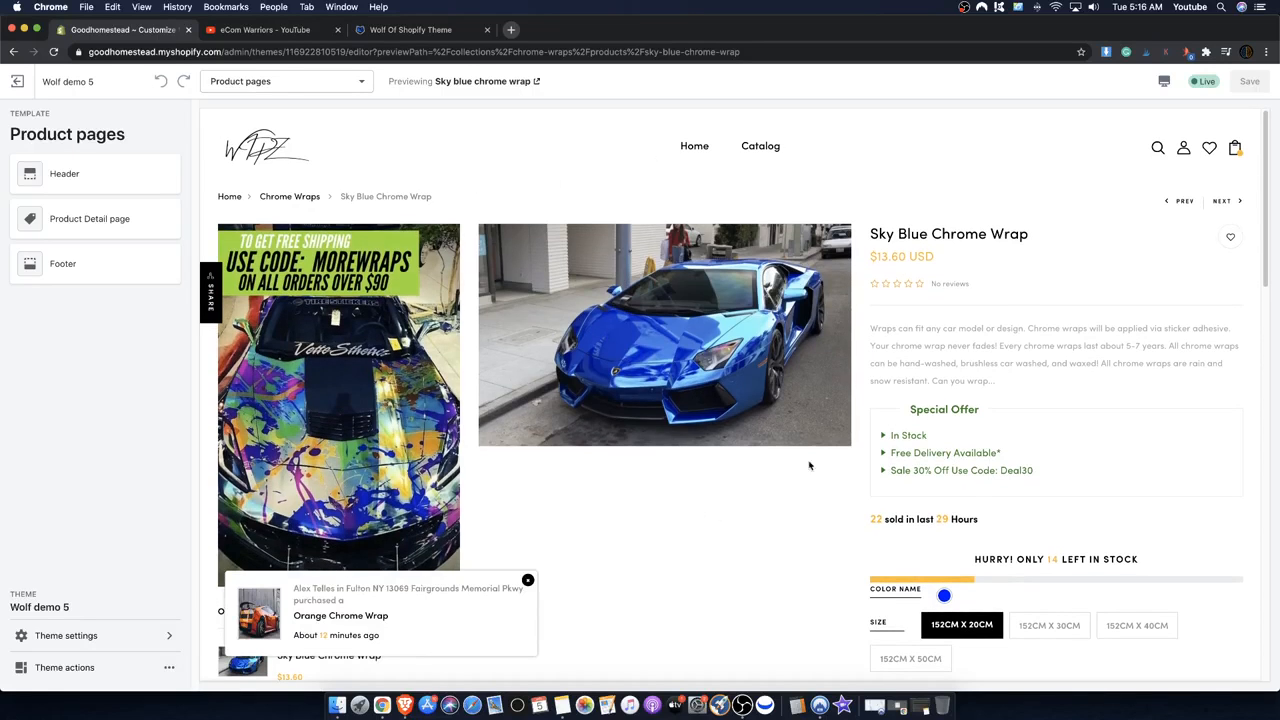
{"action": "scroll", "coordinate": [530, 401], "scroll_direction": "down", "scroll_amount": 1}
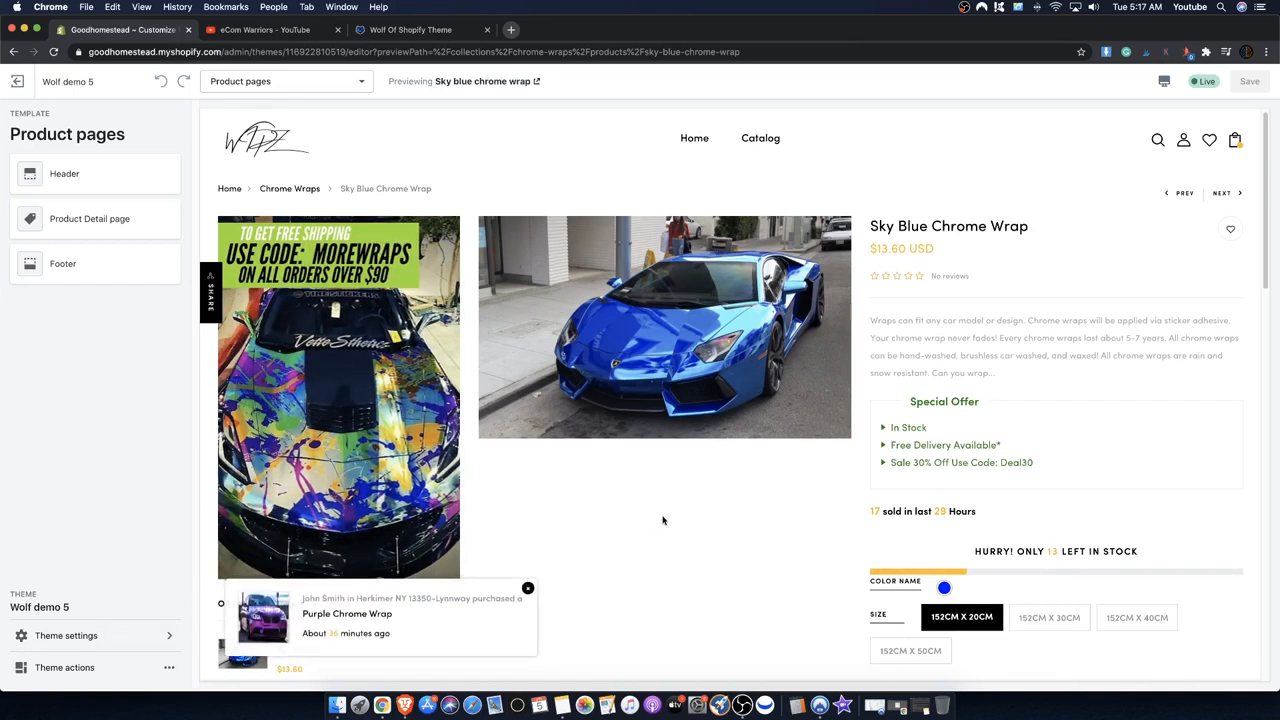
{"action": "scroll", "coordinate": [529, 394], "scroll_direction": "down", "scroll_amount": 3}
{"action": "scroll", "coordinate": [523, 397], "scroll_direction": "up", "scroll_amount": 4}
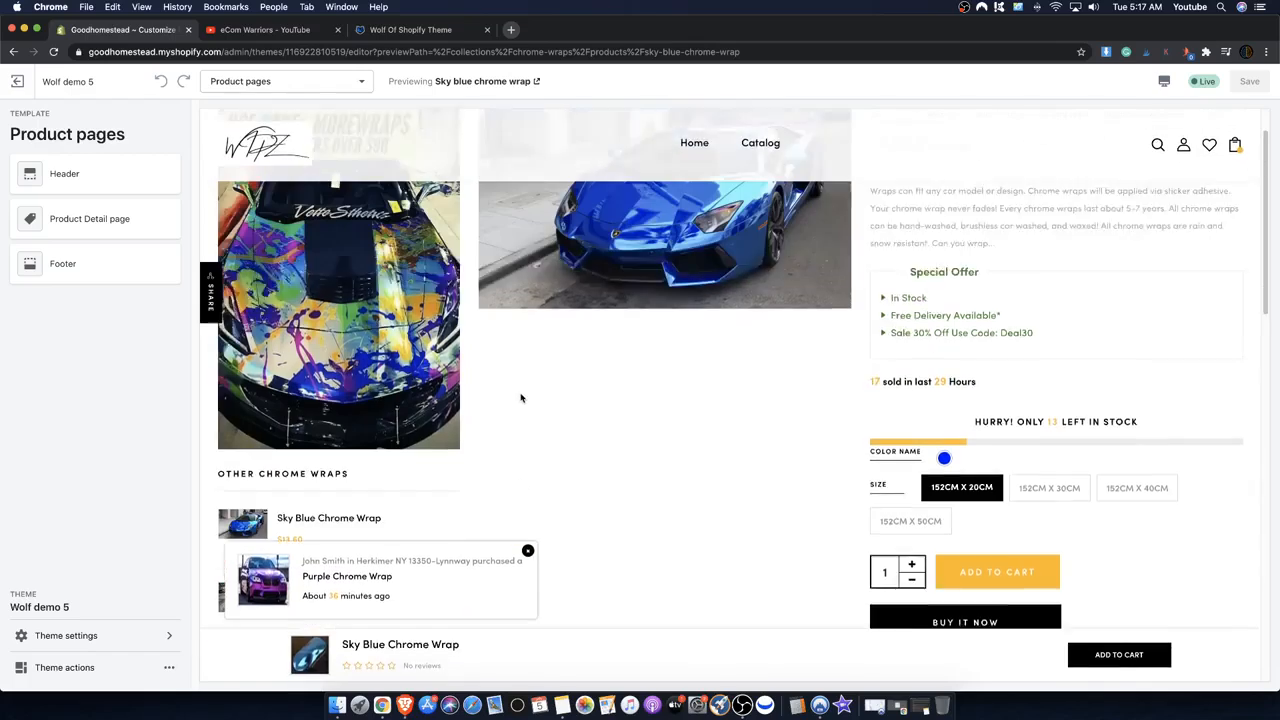
- Examine the Sky Blue Chrome Wrap gallery, comparing the main image with the thumbnails and the space between them
{"action": "scroll", "coordinate": [540, 407], "scroll_direction": "down", "scroll_amount": 5}
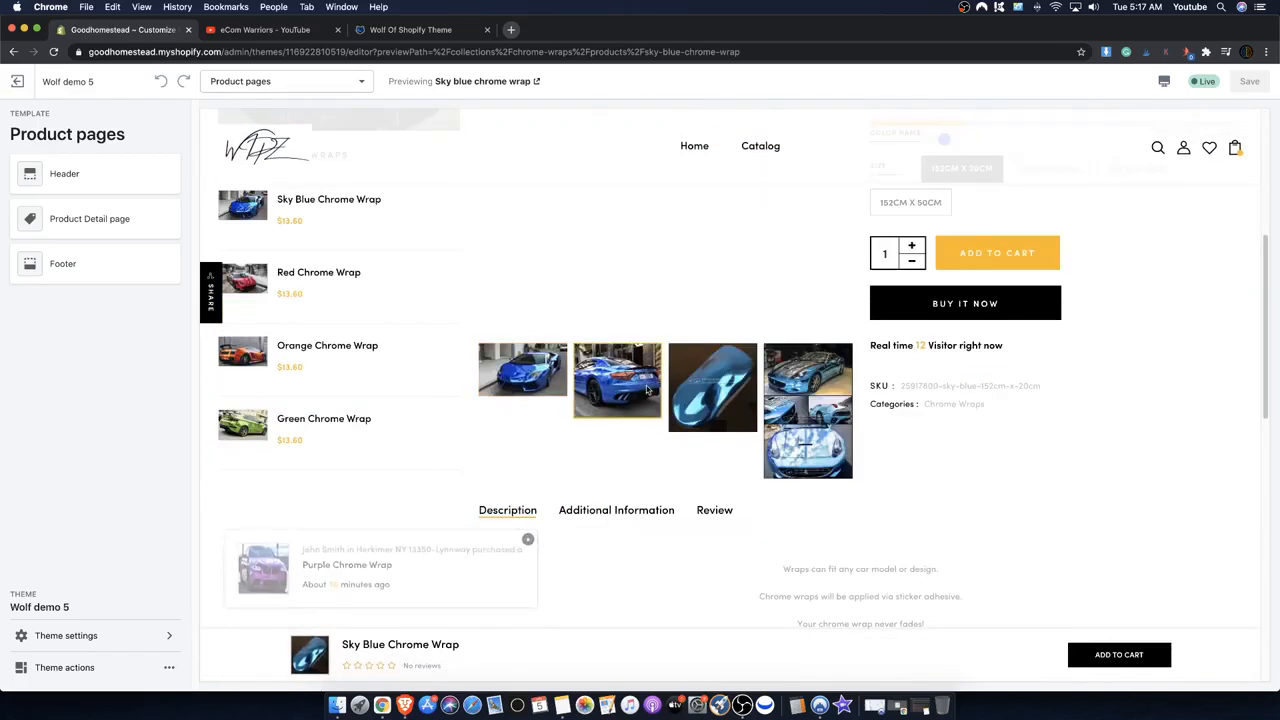
{"action": "scroll", "coordinate": [589, 423], "scroll_direction": "up", "scroll_amount": 5}
{"action": "scroll", "coordinate": [660, 420], "scroll_direction": "down", "scroll_amount": 5}
{"action": "scroll", "coordinate": [680, 443], "scroll_direction": "up", "scroll_amount": 5}
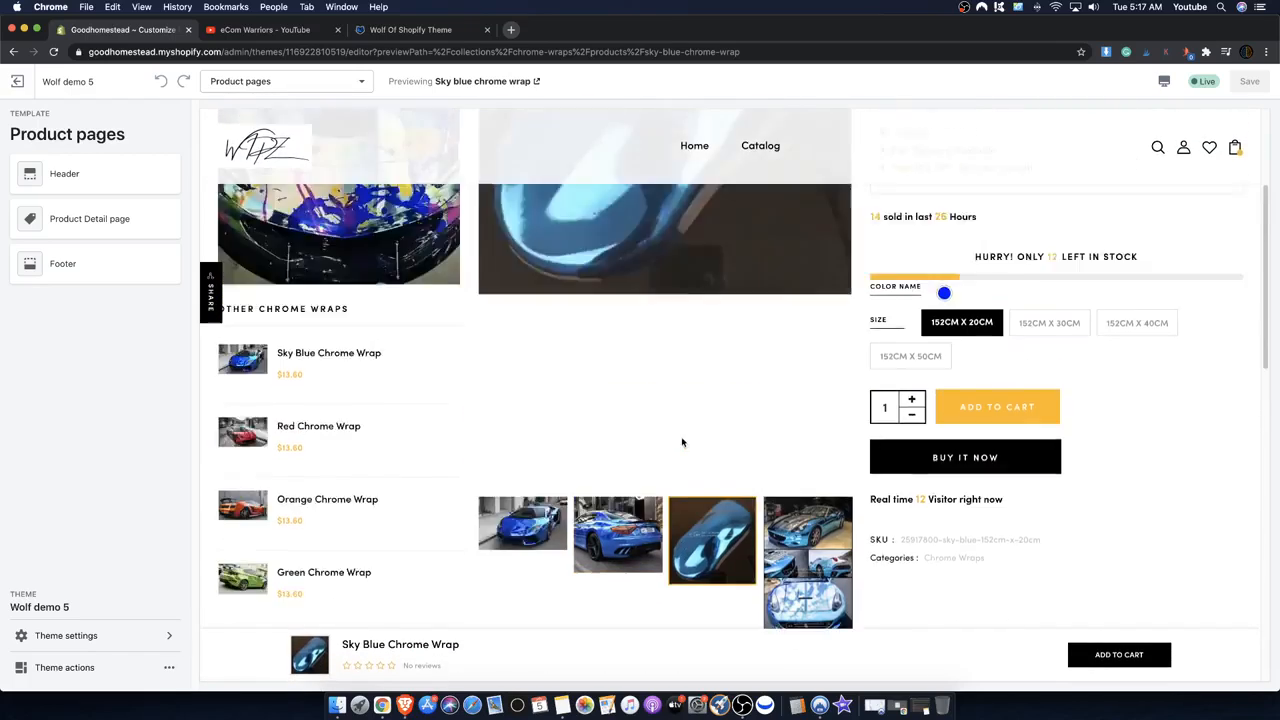
{"action": "scroll", "coordinate": [603, 431], "scroll_direction": "down", "scroll_amount": 5}
{"action": "scroll", "coordinate": [578, 512], "scroll_direction": "up", "scroll_amount": 5}
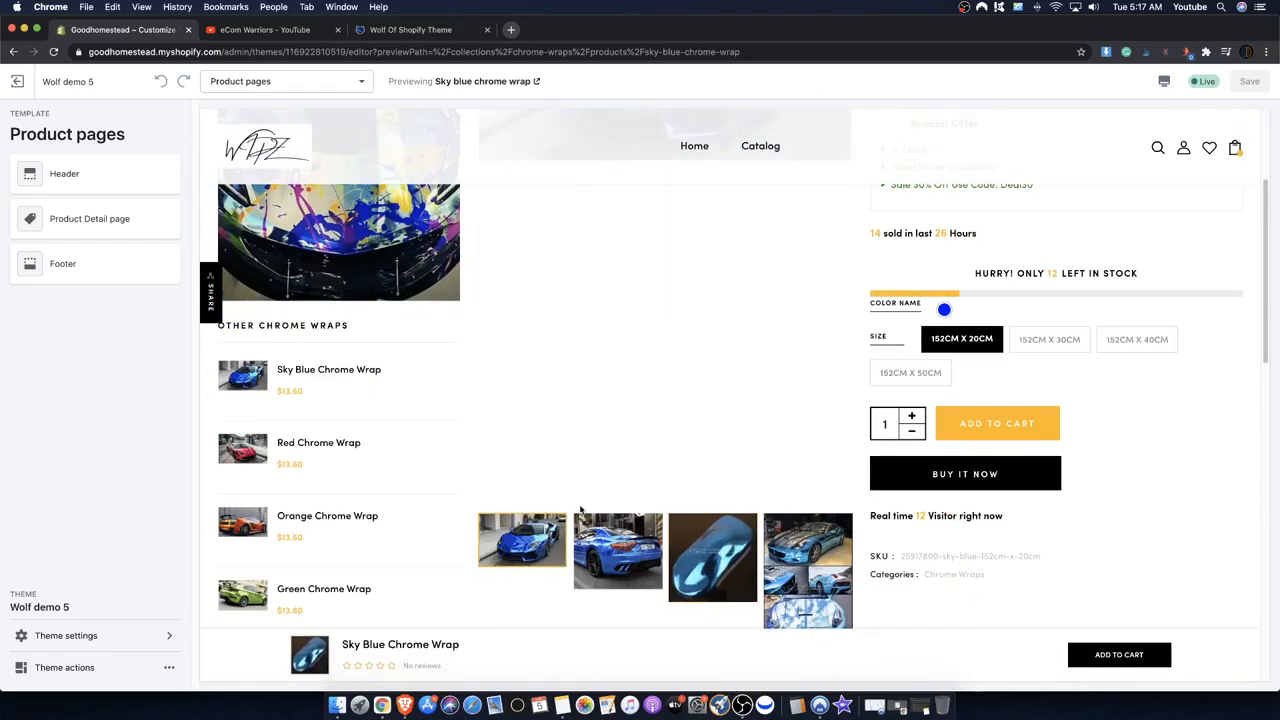
{"action": "scroll", "coordinate": [513, 374], "scroll_direction": "down", "scroll_amount": 4}
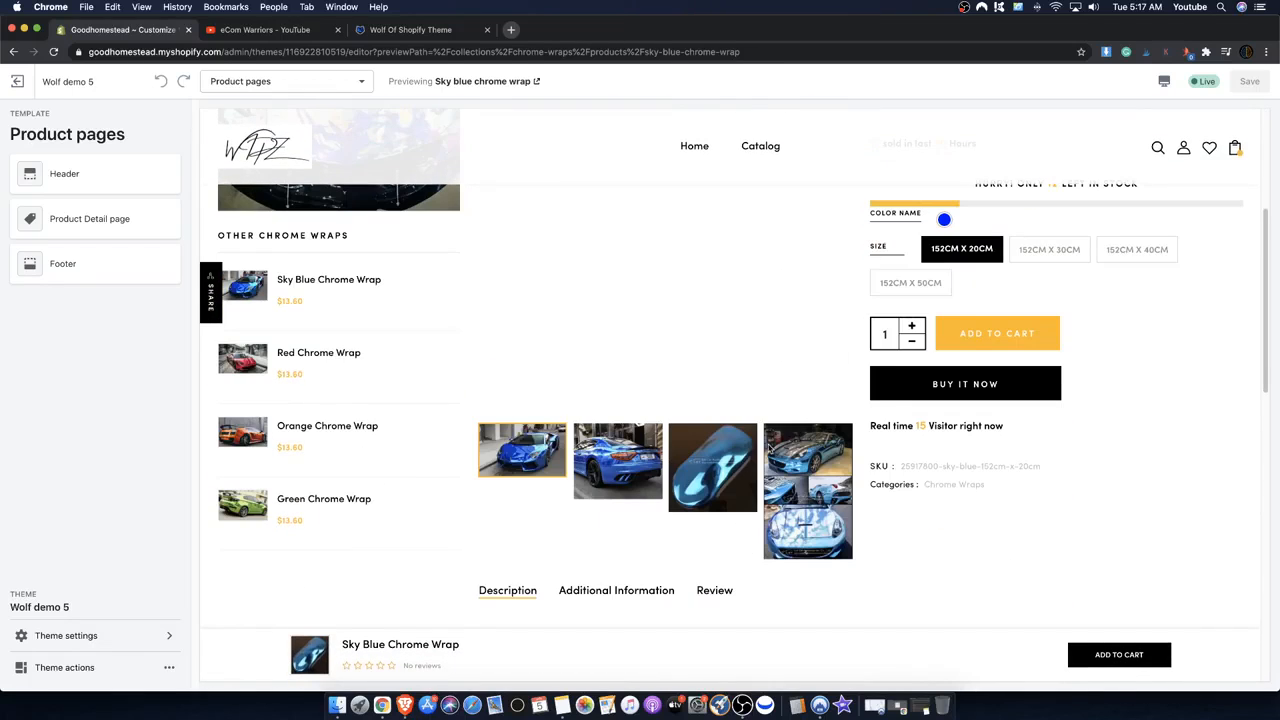
- Switch the product gallery to other photos, including the rear view of the blue car, and check the main image
{"action": "left_click", "coordinate": [694, 472]}
{"action": "left_click", "coordinate": [619, 472]}
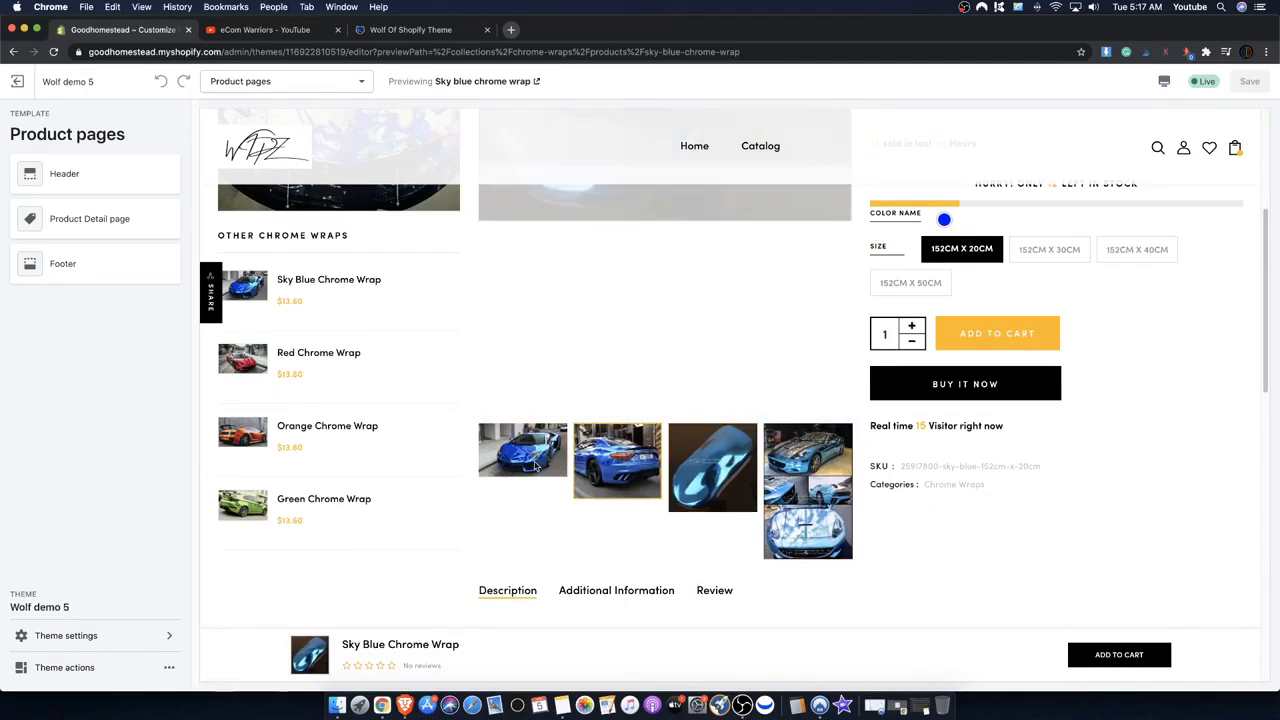
{"action": "scroll", "coordinate": [725, 498], "scroll_direction": "up", "scroll_amount": 5}
{"action": "scroll", "coordinate": [651, 446], "scroll_direction": "down", "scroll_amount": 3}
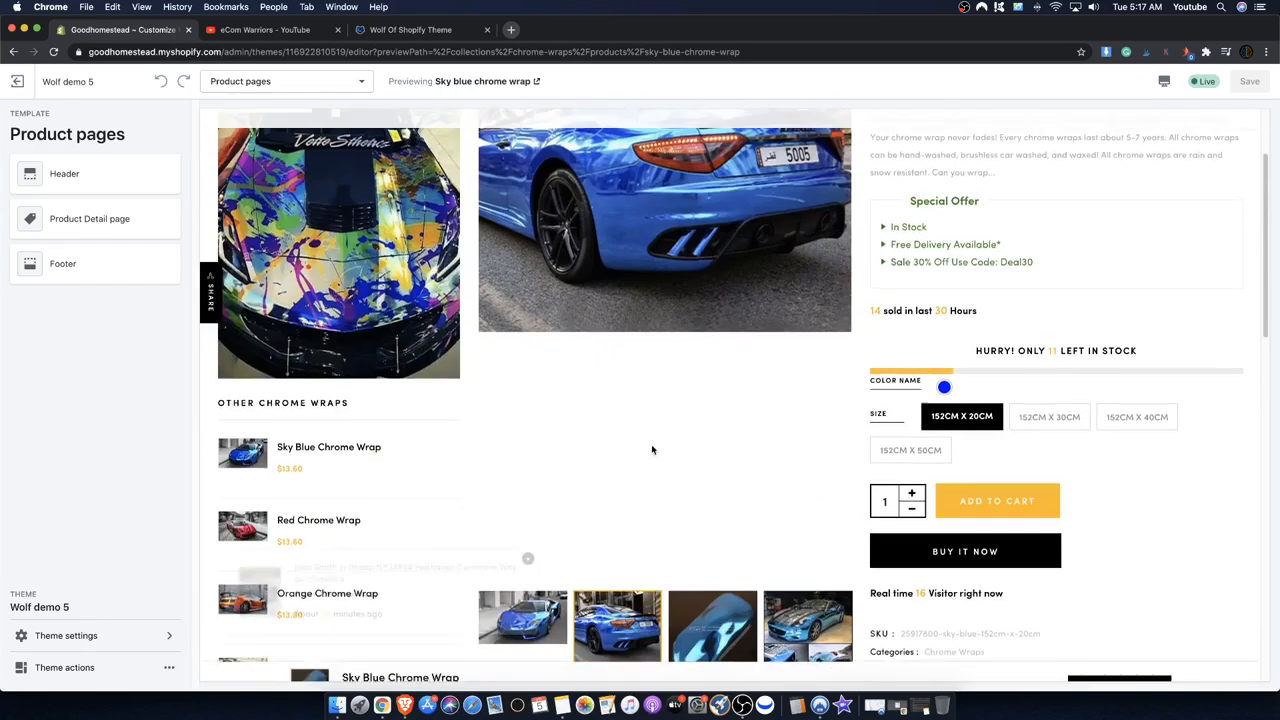
{"action": "scroll", "coordinate": [671, 497], "scroll_direction": "up", "scroll_amount": 3}
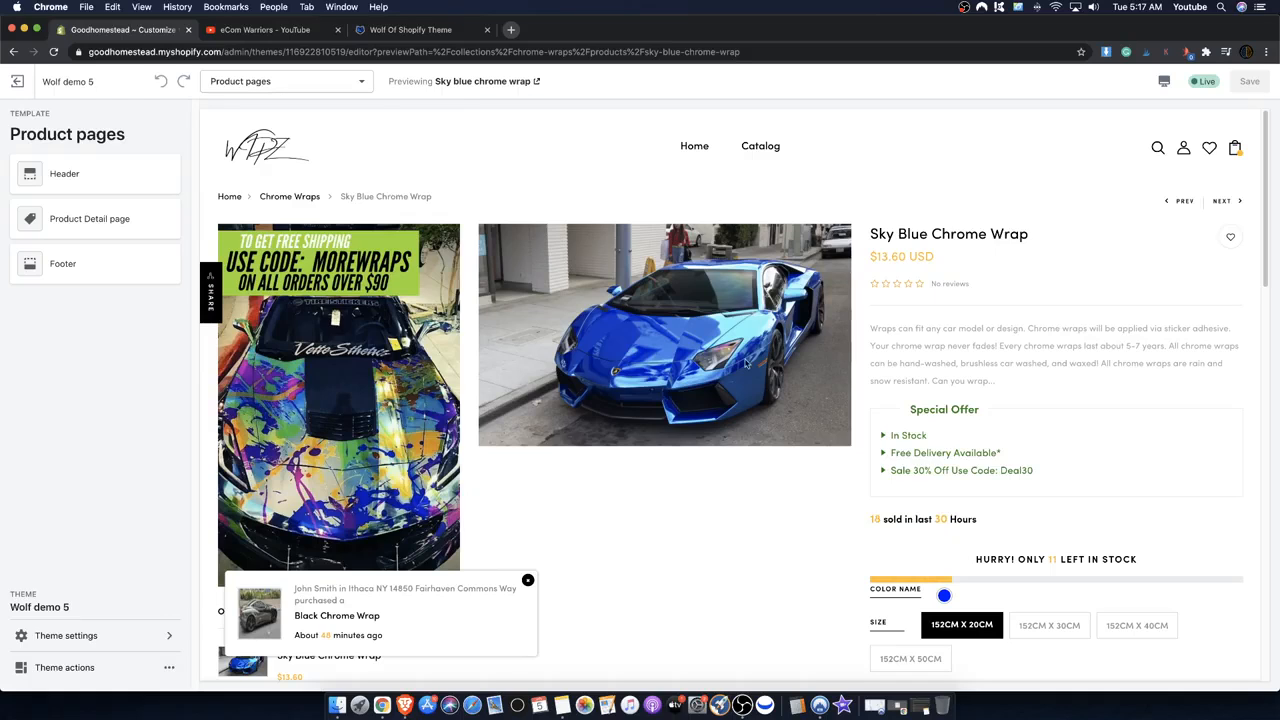
- Look over the image thumbnails and the Other Chrome Wraps list in relation to the main product photo
{"action": "scroll", "coordinate": [717, 467], "scroll_direction": "down", "scroll_amount": 5}
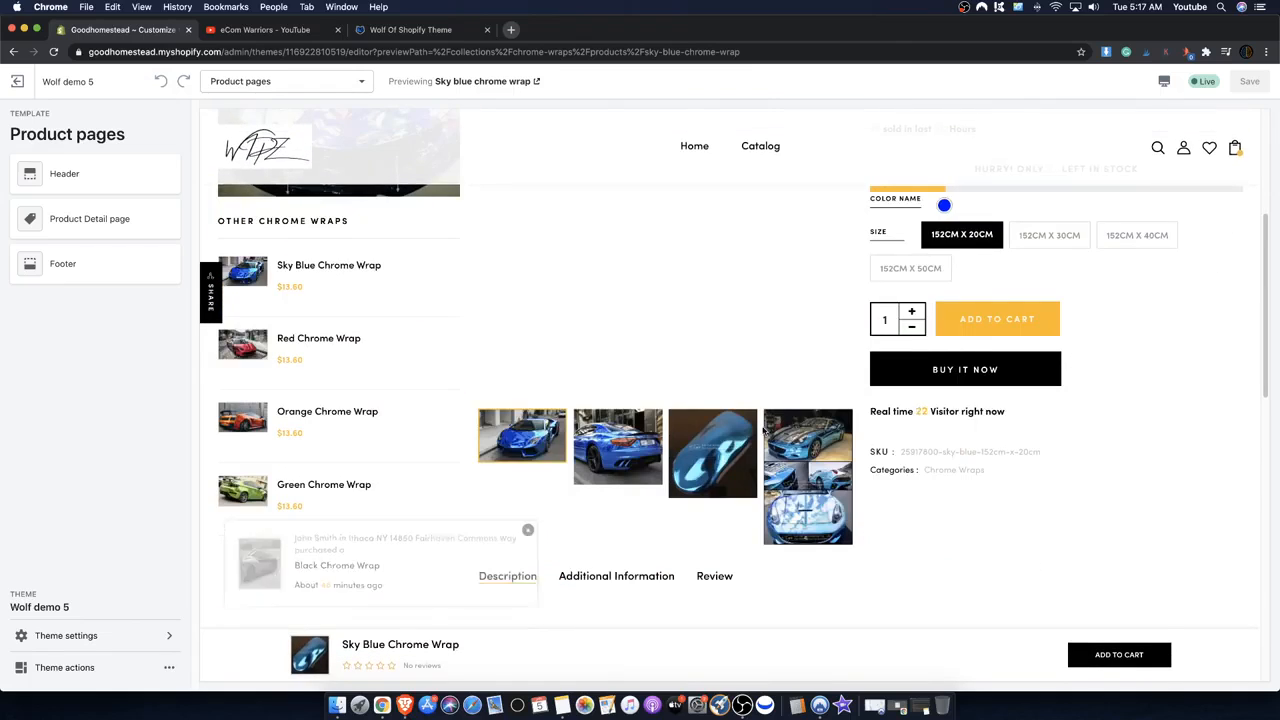
{"action": "scroll", "coordinate": [397, 380], "scroll_direction": "down", "scroll_amount": 1}
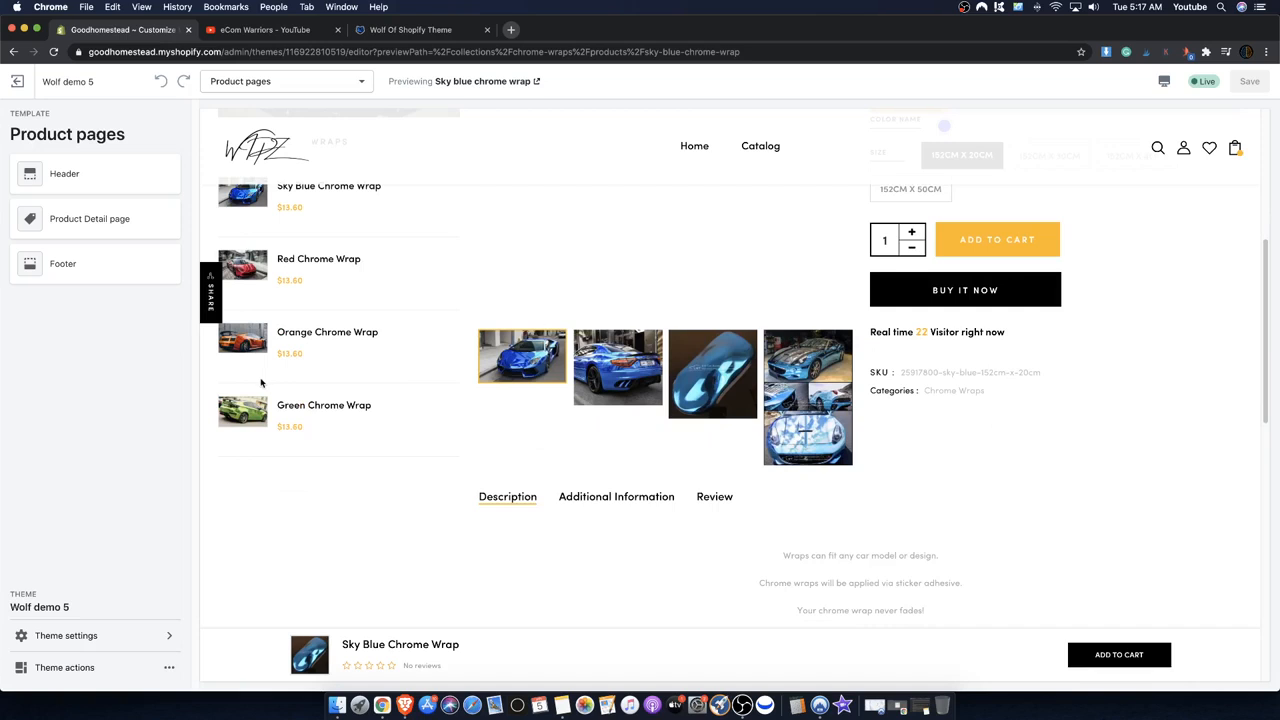
{"action": "scroll", "coordinate": [293, 319], "scroll_direction": "up", "scroll_amount": 2}
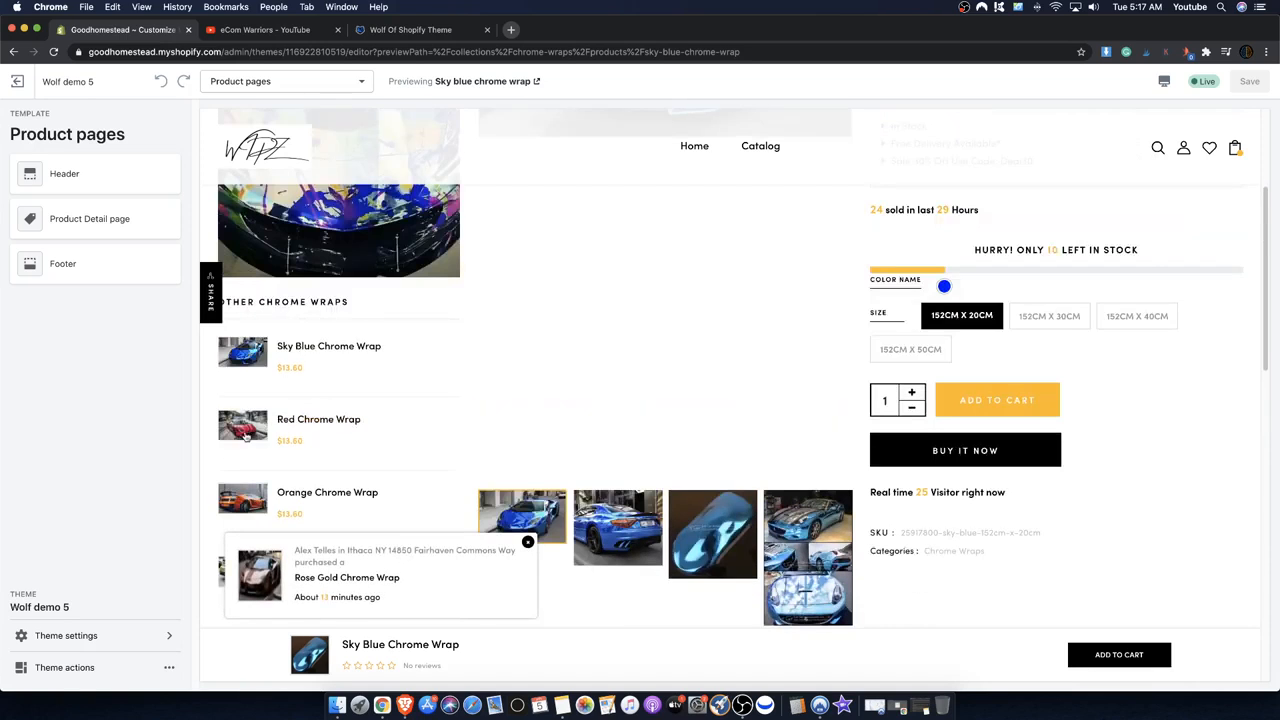
{"action": "scroll", "coordinate": [610, 496], "scroll_direction": "down", "scroll_amount": 2}
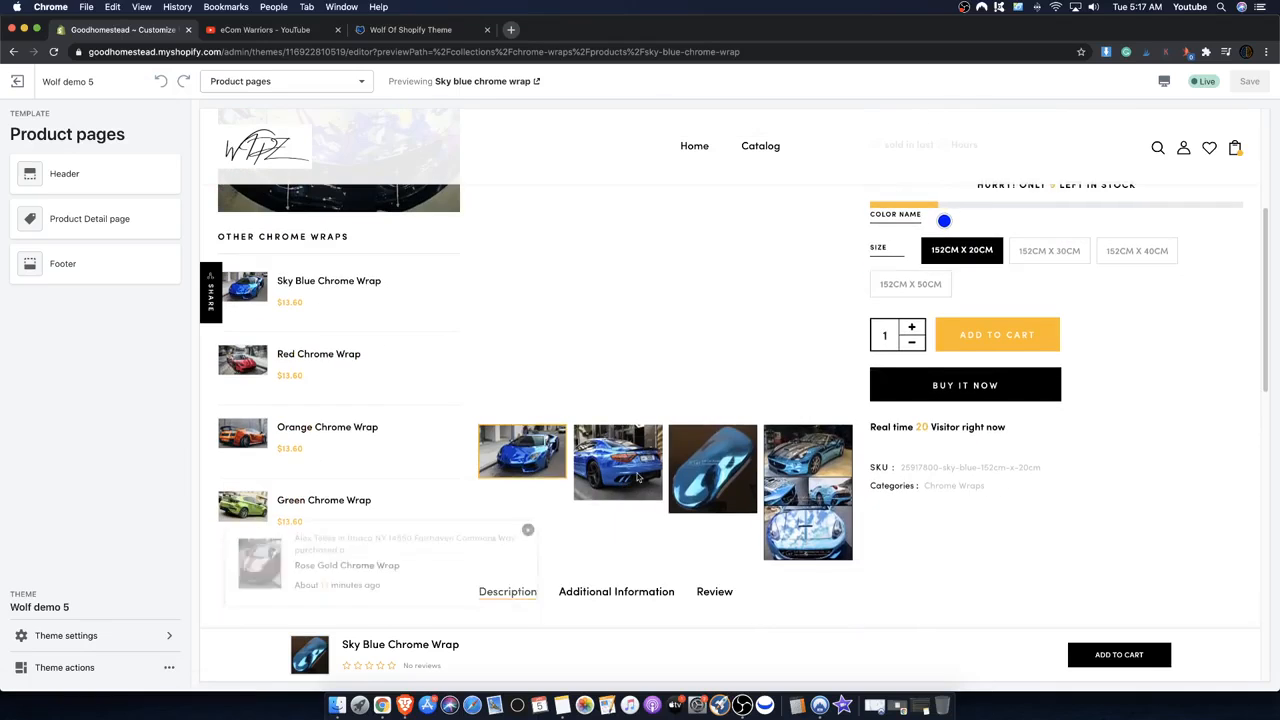
{"action": "scroll", "coordinate": [663, 482], "scroll_direction": "up", "scroll_amount": 5}
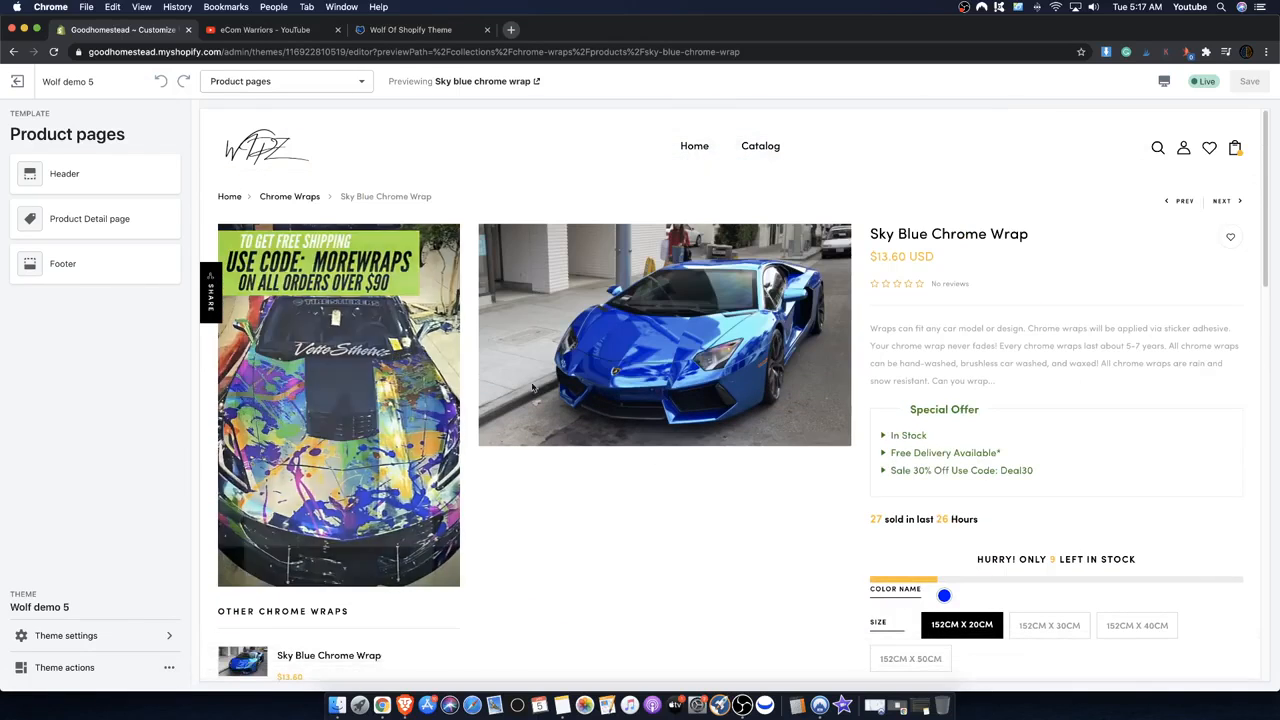
- Highlight part of the product title and examine the purchase controls, thumbnails and special offer on the page
{"action": "left_click_drag", "start_coordinate": [929, 232], "coordinate": [1067, 240]}
{"action": "scroll", "coordinate": [1067, 240], "scroll_direction": "down", "scroll_amount": 5}
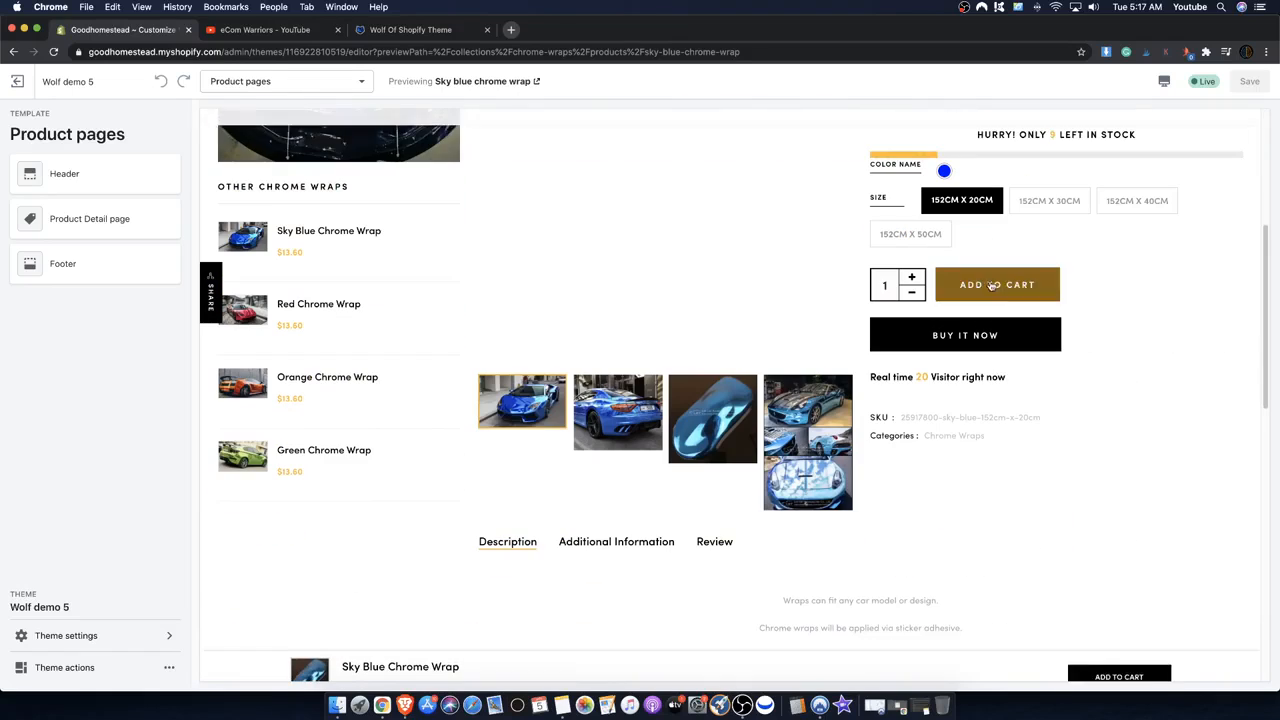
{"action": "scroll", "coordinate": [716, 424], "scroll_direction": "up", "scroll_amount": 1}
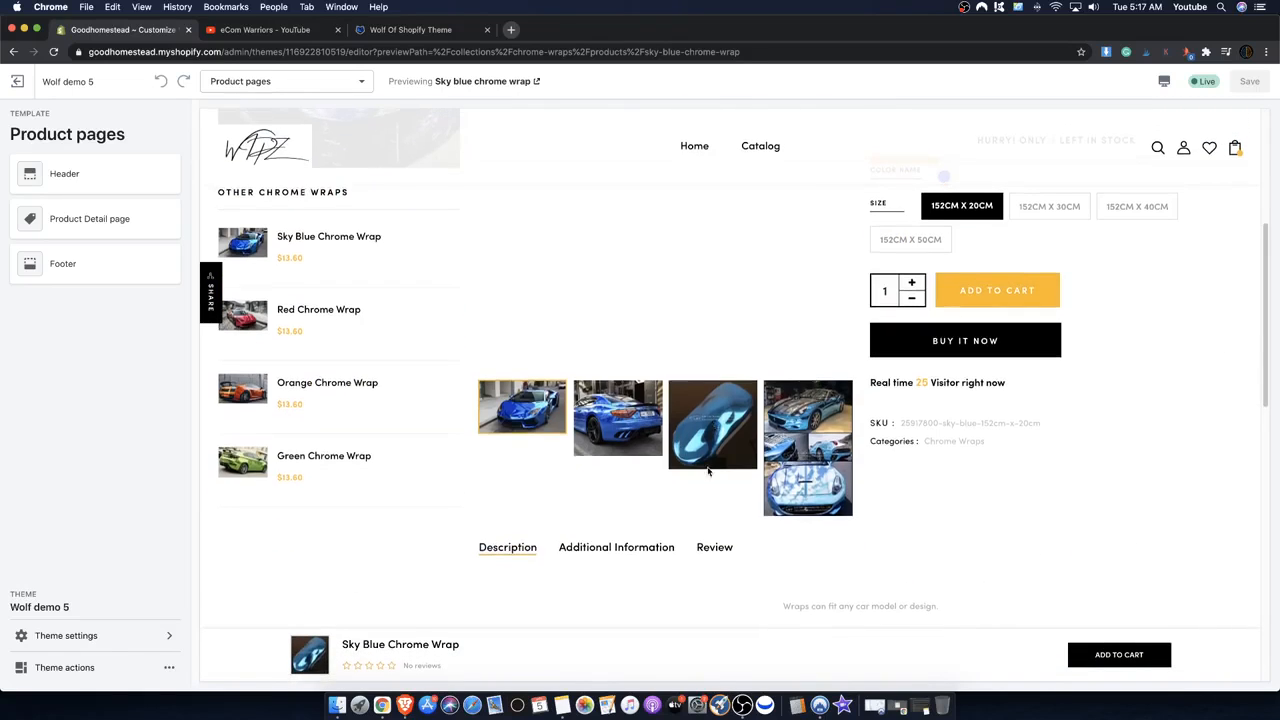
{"action": "scroll", "coordinate": [711, 483], "scroll_direction": "up", "scroll_amount": 3}
{"action": "scroll", "coordinate": [714, 508], "scroll_direction": "down", "scroll_amount": 3}
{"action": "scroll", "coordinate": [708, 508], "scroll_direction": "up", "scroll_amount": 5}
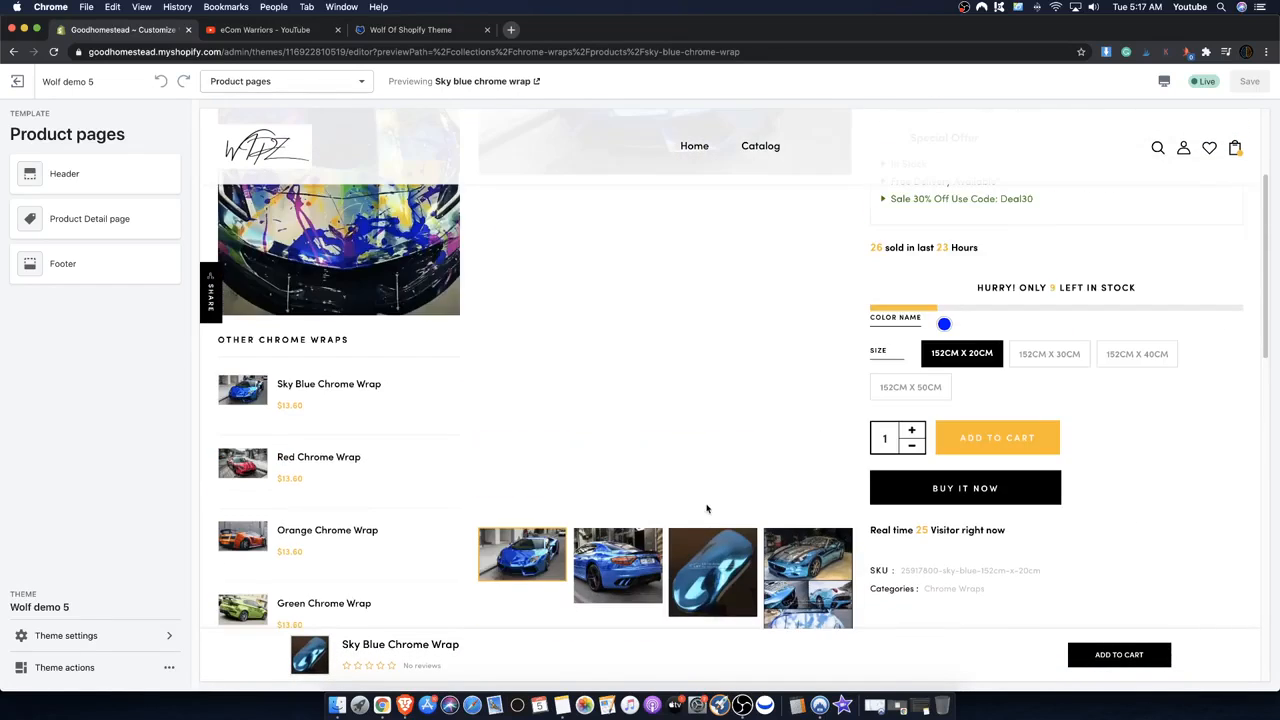
{"action": "scroll", "coordinate": [625, 462], "scroll_direction": "down", "scroll_amount": 3}
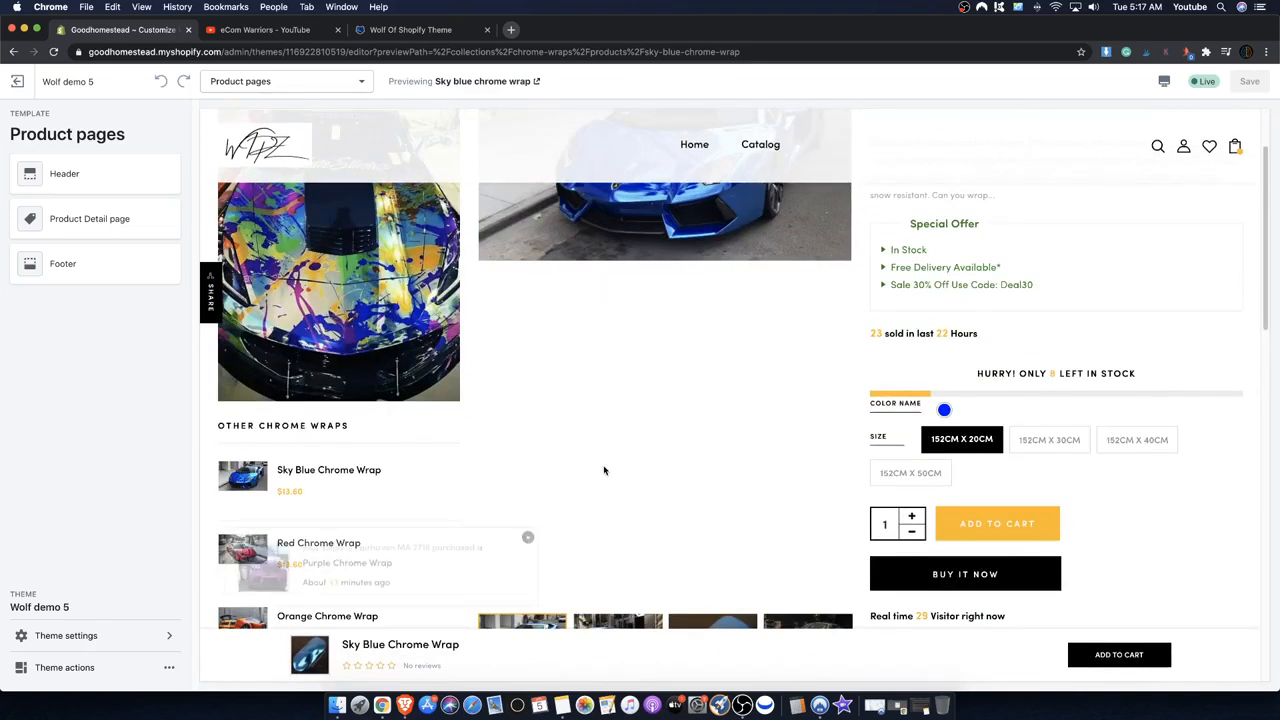
{"action": "scroll", "coordinate": [631, 463], "scroll_direction": "down", "scroll_amount": 2}
{"action": "scroll", "coordinate": [600, 510], "scroll_direction": "up", "scroll_amount": 5}
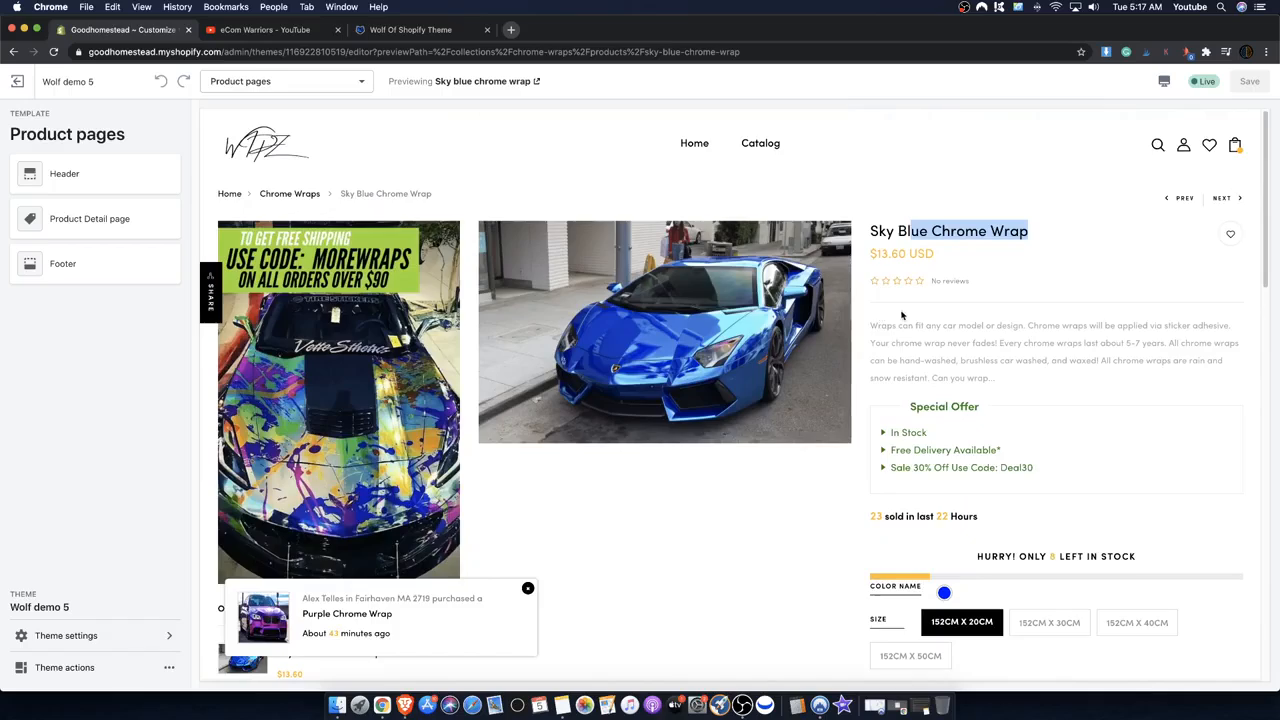
- Show the light blue car collage in the product gallery and examine how the tall image fills the layout
{"action": "scroll", "coordinate": [600, 500], "scroll_direction": "down", "scroll_amount": 3}
{"action": "scroll", "coordinate": [623, 543], "scroll_direction": "down", "scroll_amount": 1}
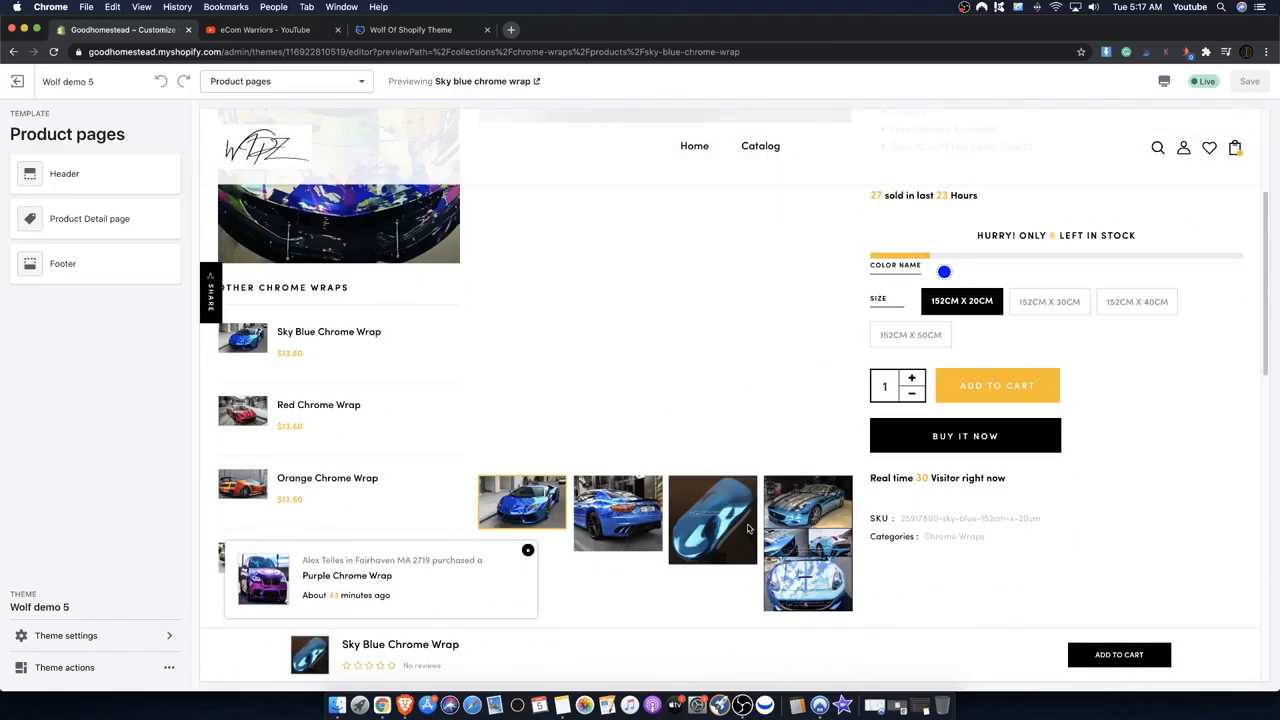
{"action": "scroll", "coordinate": [738, 428], "scroll_direction": "up", "scroll_amount": 6}
{"action": "scroll", "coordinate": [700, 470], "scroll_direction": "down", "scroll_amount": 4}
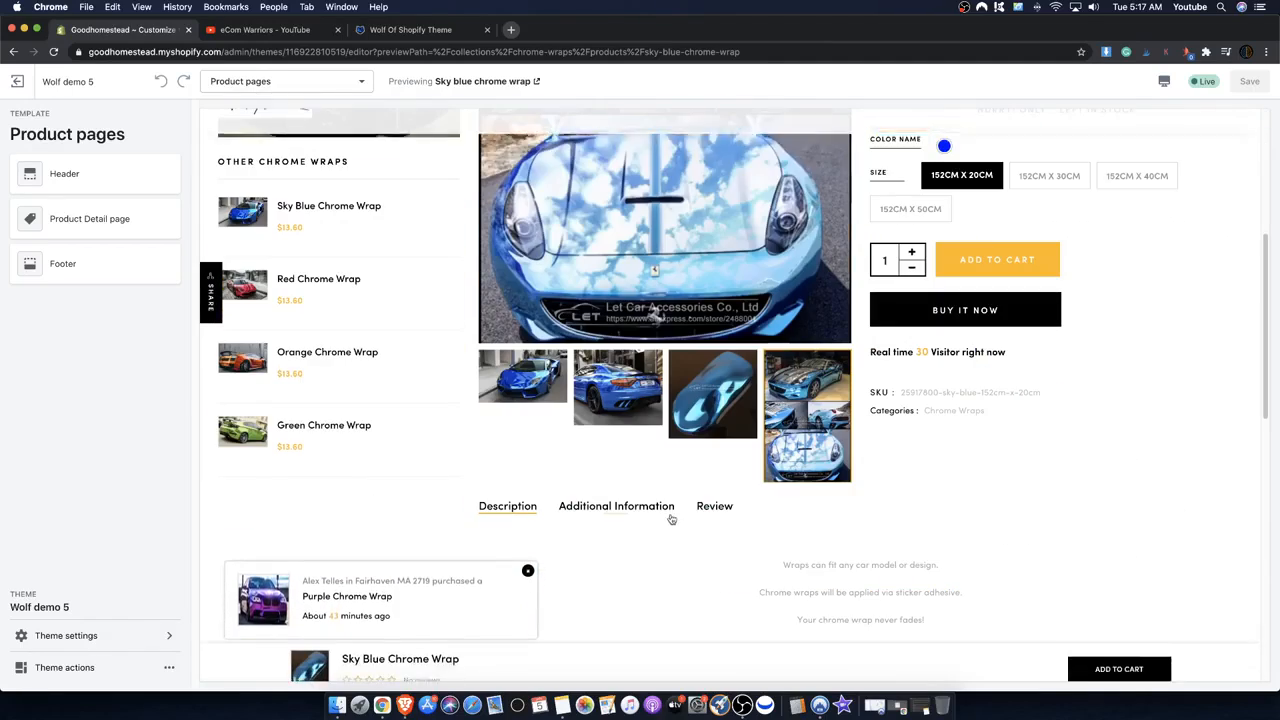
{"action": "scroll", "coordinate": [753, 365], "scroll_direction": "up", "scroll_amount": 2}
{"action": "scroll", "coordinate": [753, 365], "scroll_direction": "up", "scroll_amount": 2}
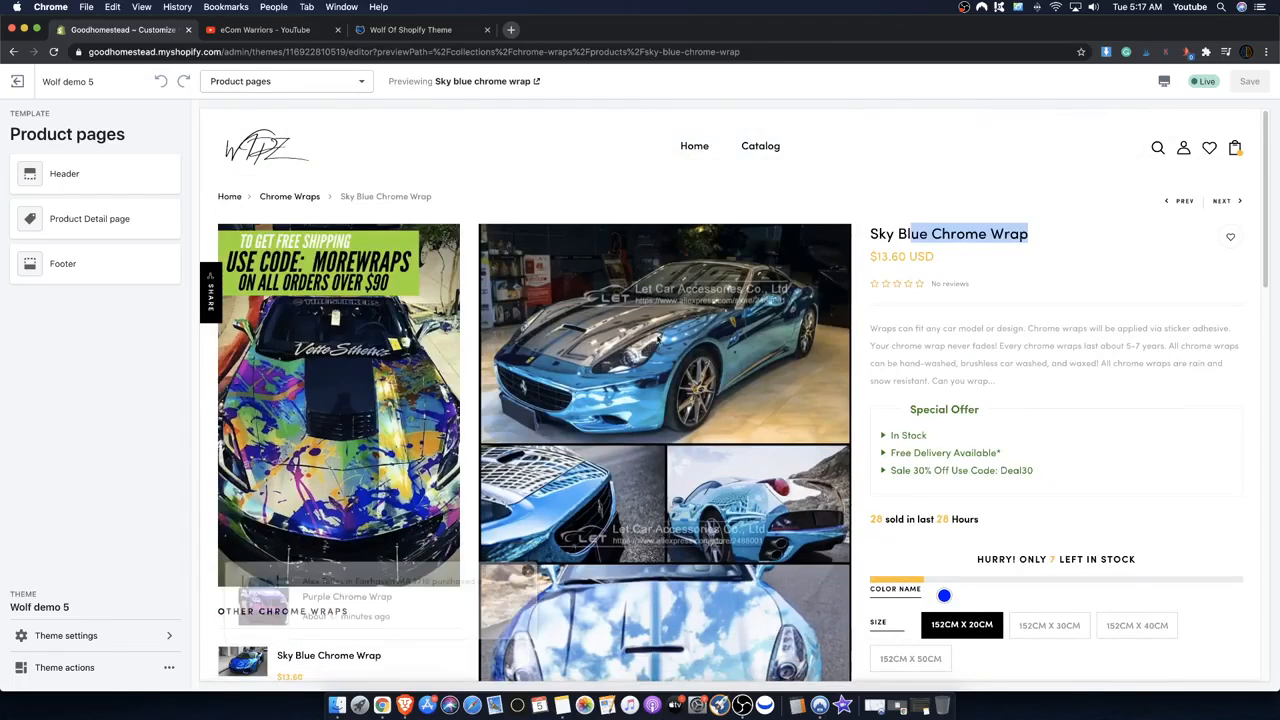
{"action": "scroll", "coordinate": [700, 450], "scroll_direction": "down", "scroll_amount": 3}
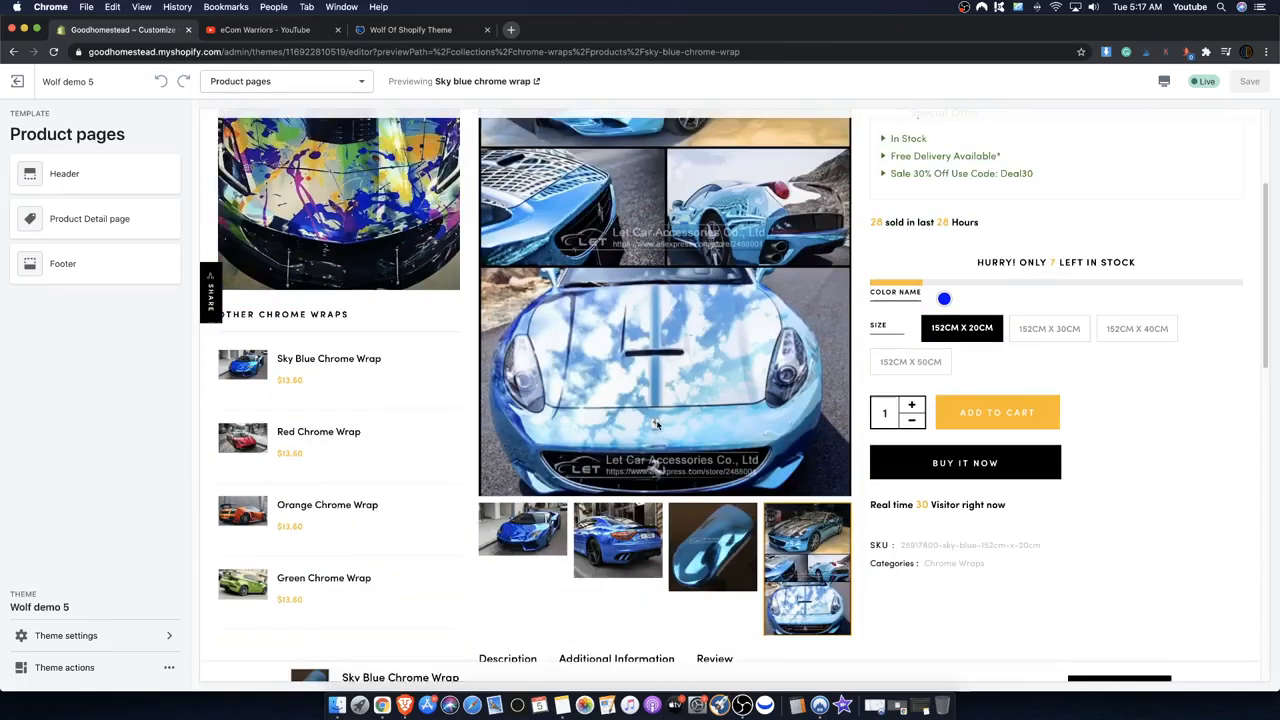
- Return the gallery to the shorter blue car photos and compare the empty space above the thumbnails
{"action": "left_click", "coordinate": [545, 535]}
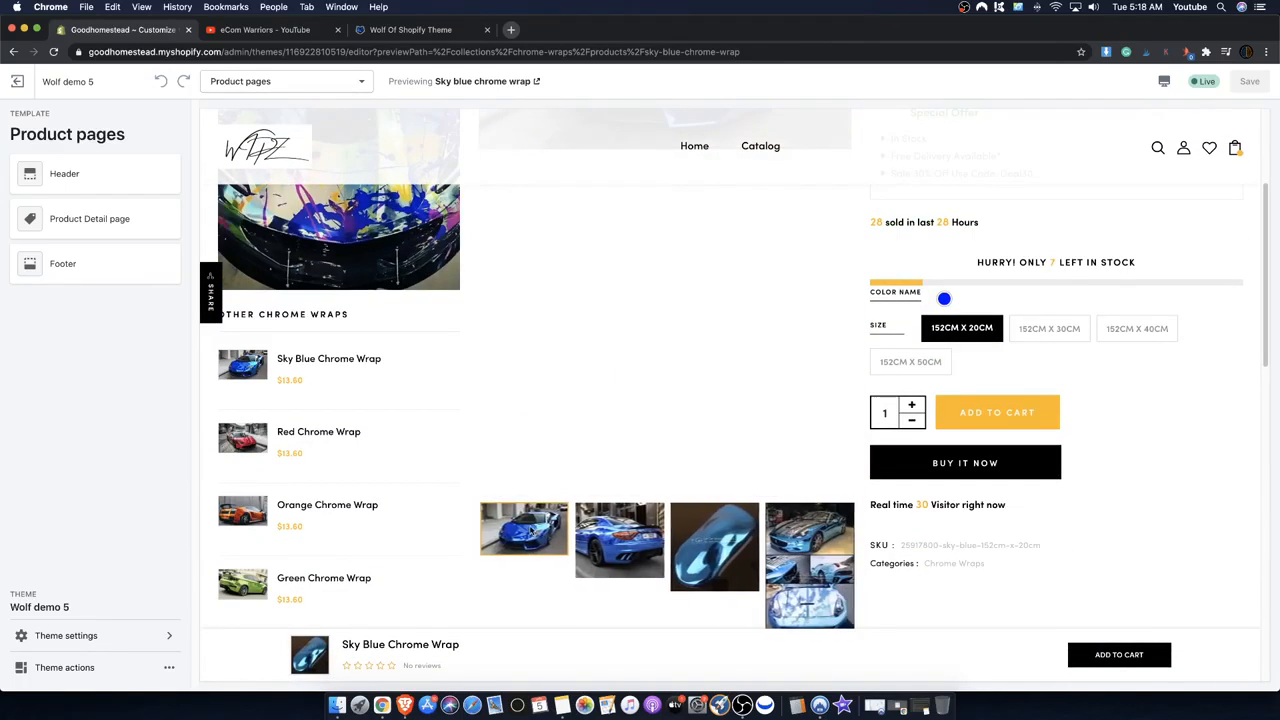
{"action": "left_click", "coordinate": [617, 546]}
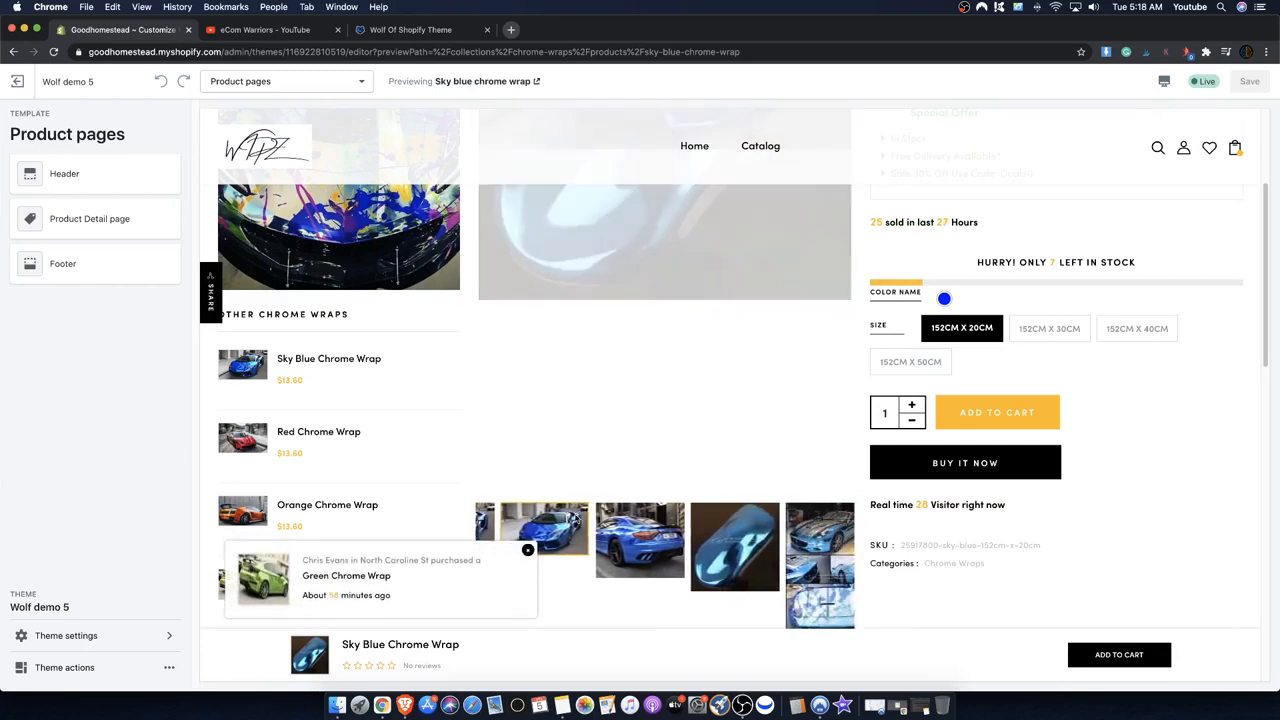
{"action": "scroll", "coordinate": [560, 517], "scroll_direction": "up", "scroll_amount": 3}
{"action": "scroll", "coordinate": [563, 515], "scroll_direction": "down", "scroll_amount": 3}
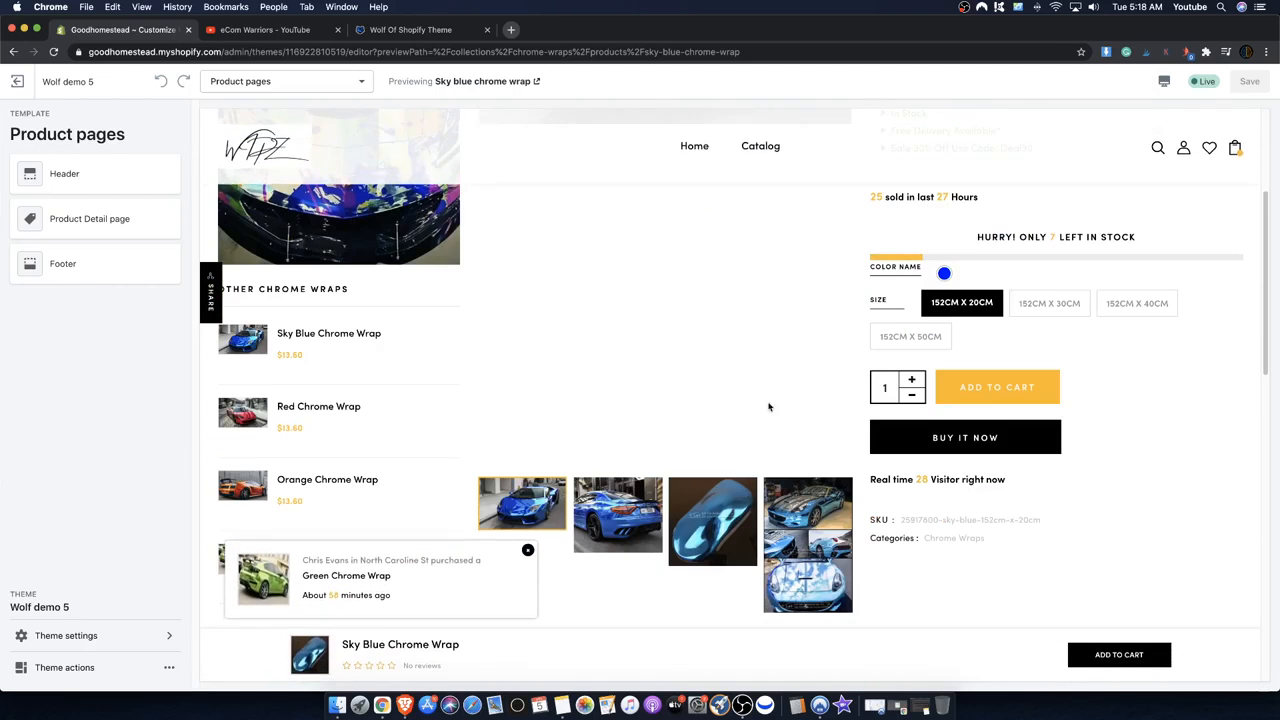
{"action": "scroll", "coordinate": [780, 410], "scroll_direction": "up", "scroll_amount": 4}
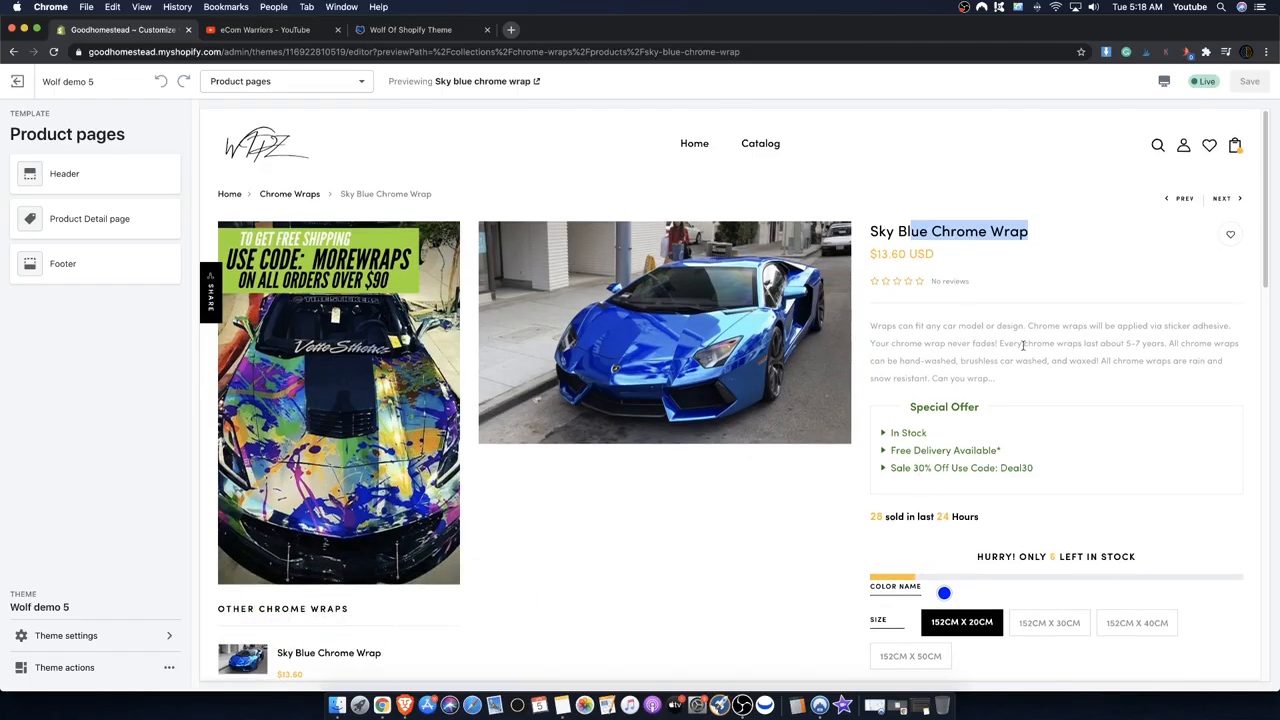
{"action": "left_click", "coordinate": [140, 220]}
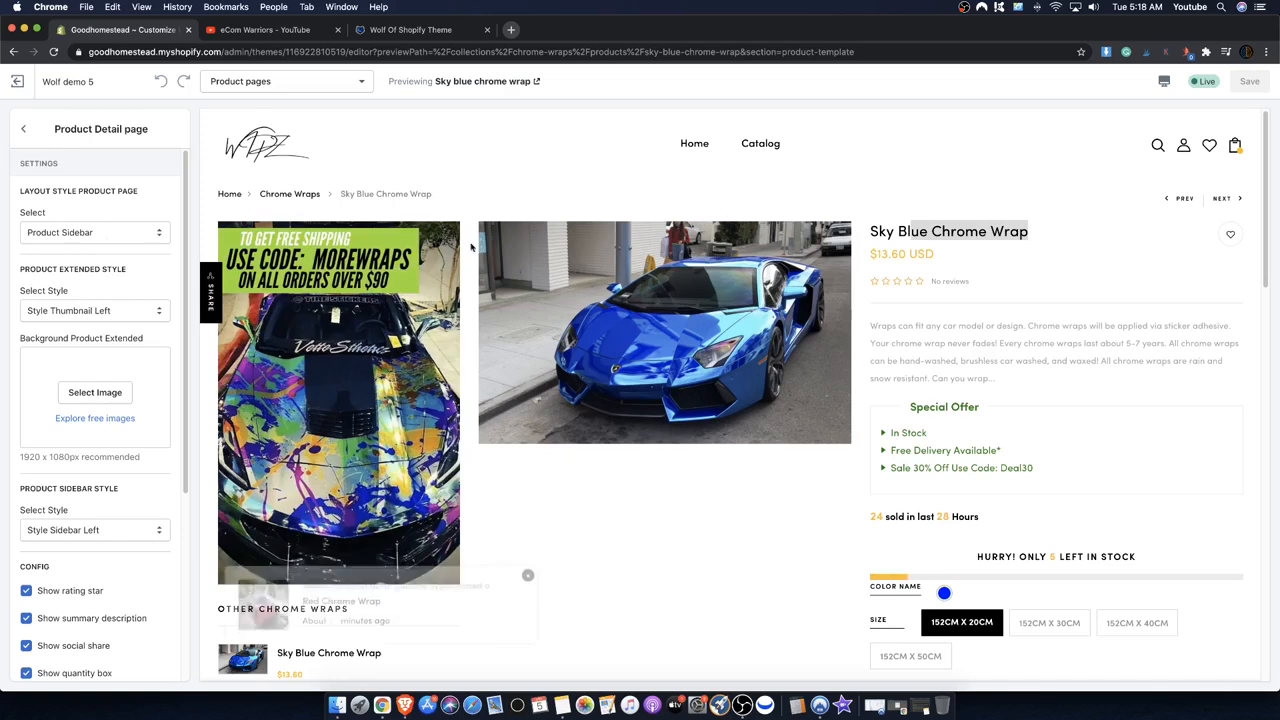
{"action": "left_click", "coordinate": [63, 233]}
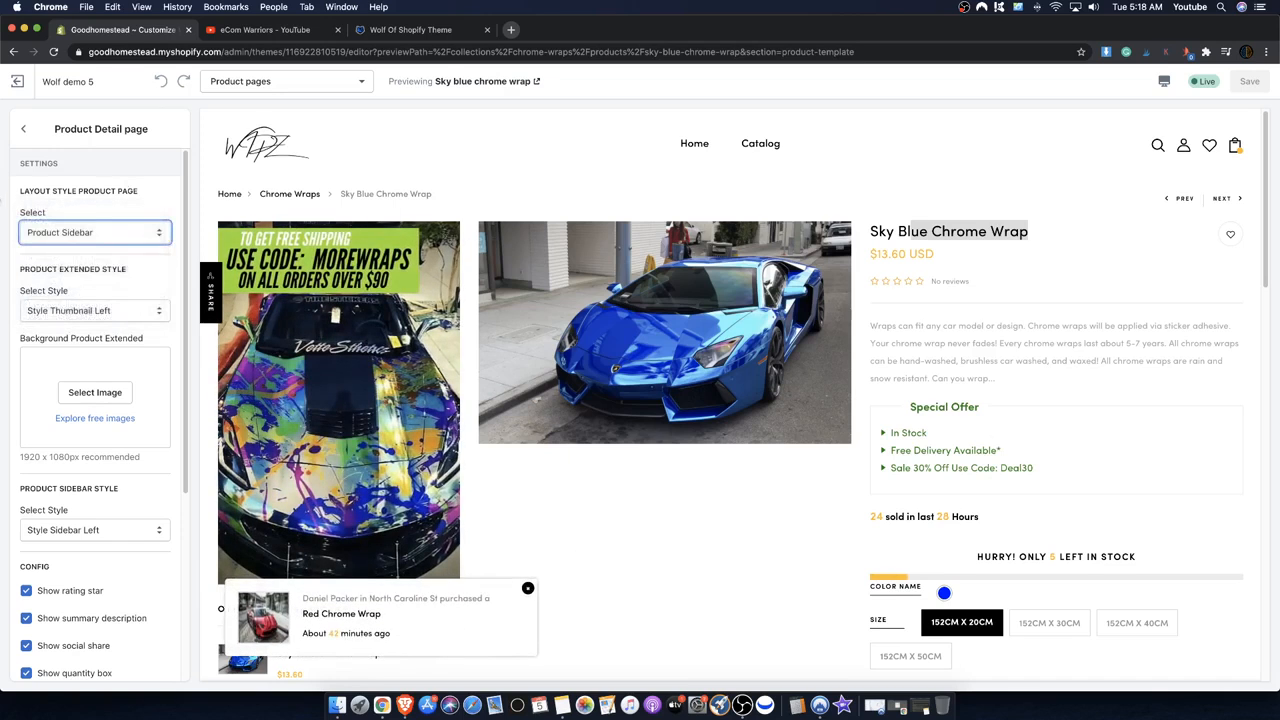
{"action": "mouse_move", "coordinate": [22, 190]}
{"action": "left_mouse_down"}
{"action": "mouse_move", "coordinate": [146, 194]}
{"action": "mouse_move", "coordinate": [20, 191]}
{"action": "left_mouse_up"}
{"action": "left_click", "coordinate": [24, 129]}
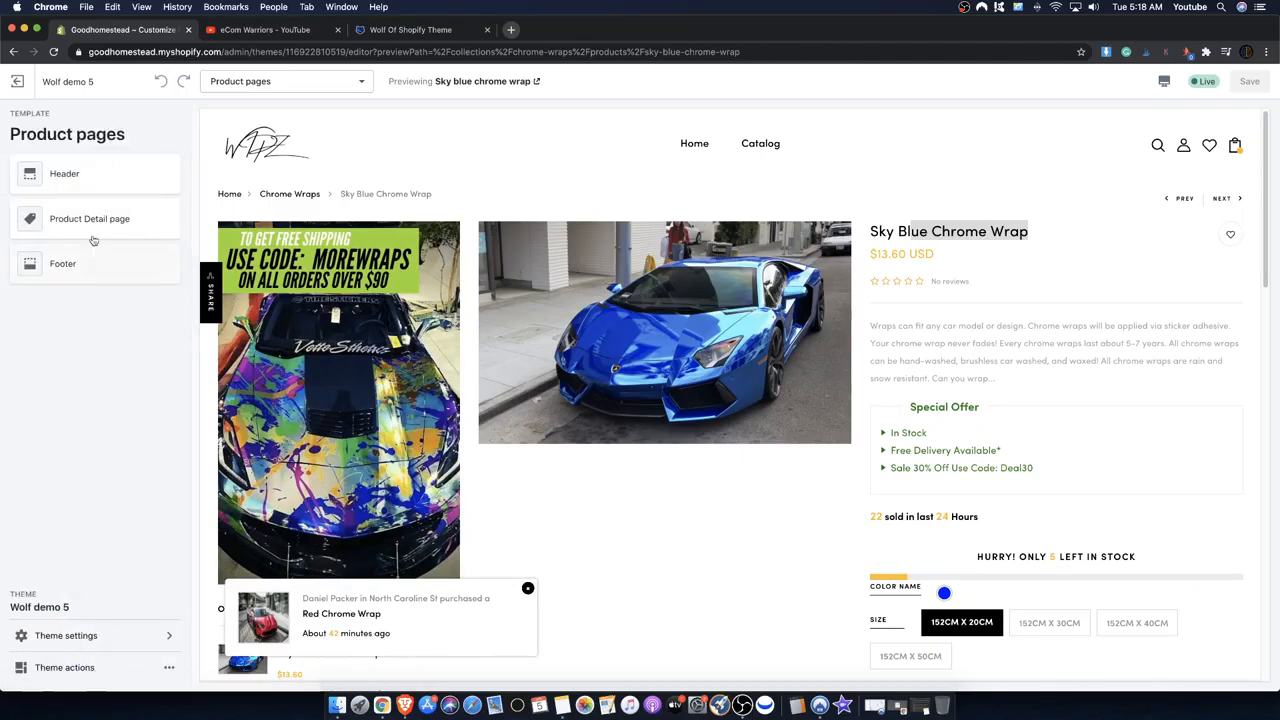
- Set the product detail page's layout style to Product Extended and save the theme changes
{"action": "left_click", "coordinate": [98, 233]}
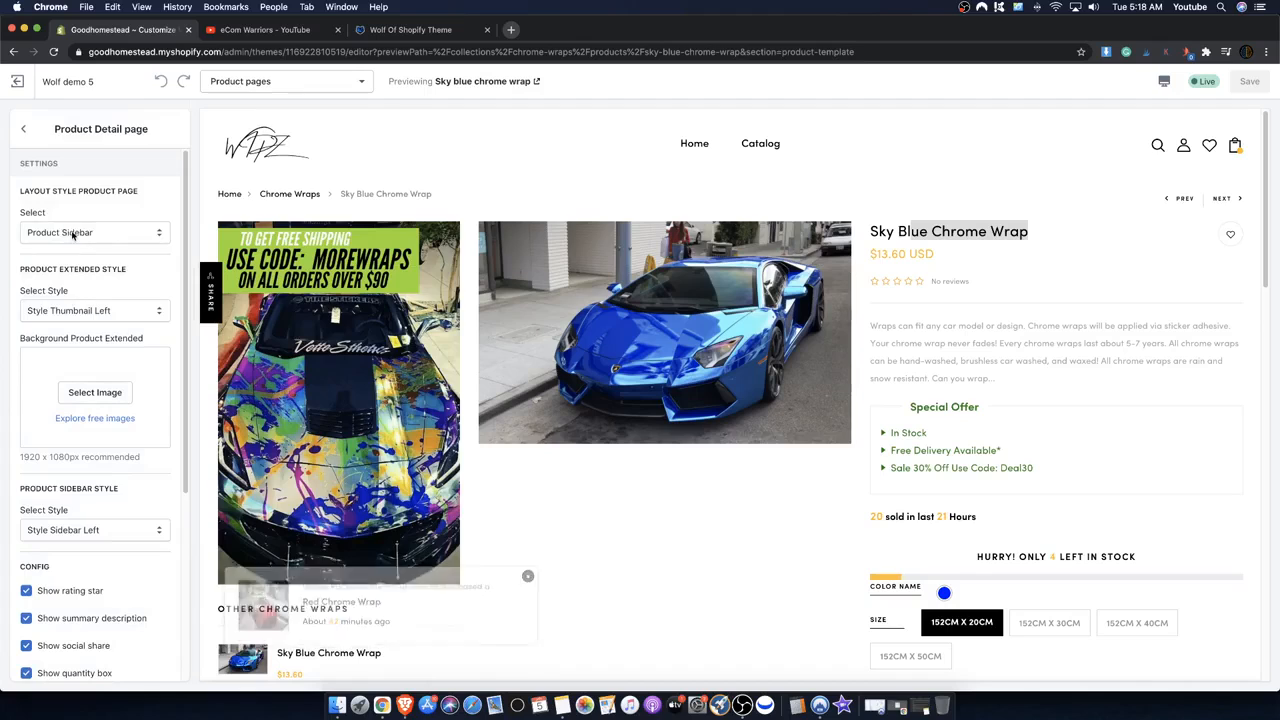
{"action": "left_click", "coordinate": [97, 232]}
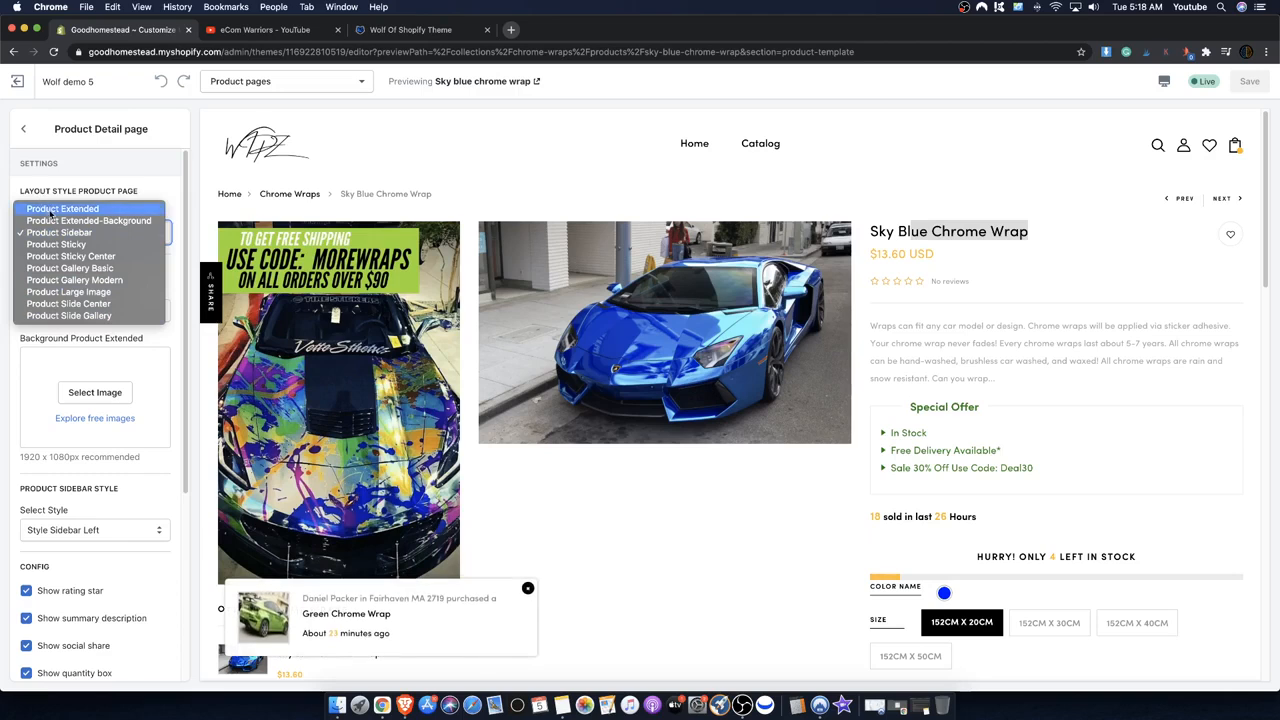
{"action": "left_click", "coordinate": [50, 209]}
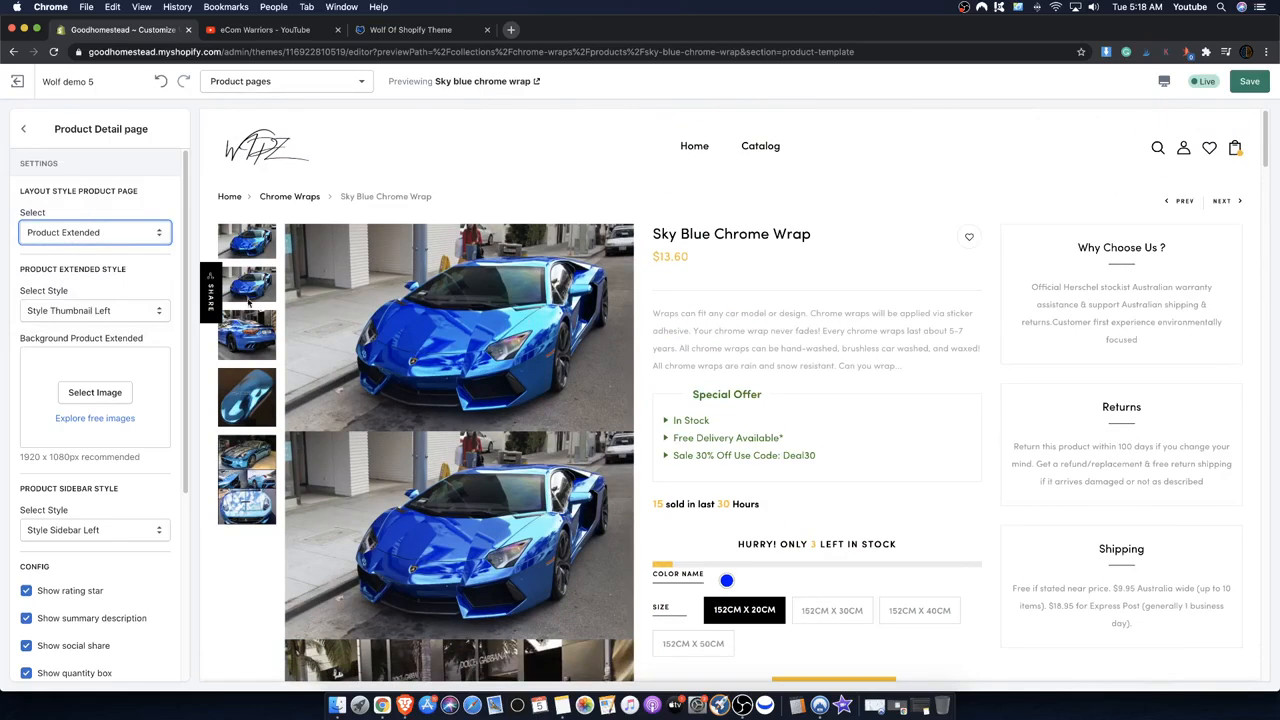
{"action": "left_click", "coordinate": [1246, 84]}
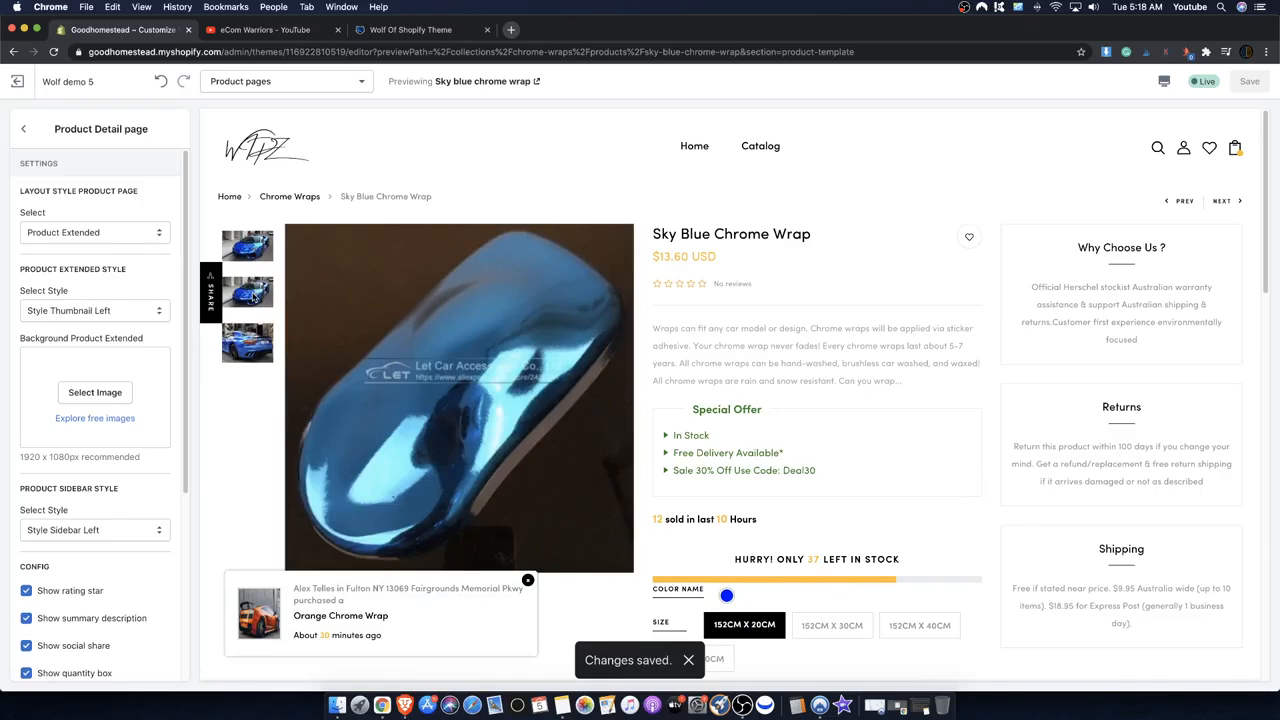
- Examine the Product Extended layout down to the purchase controls and switch between photos using the side thumbnails
{"action": "scroll", "coordinate": [531, 344], "scroll_direction": "down", "scroll_amount": 3}
{"action": "scroll", "coordinate": [531, 349], "scroll_direction": "up", "scroll_amount": 3}
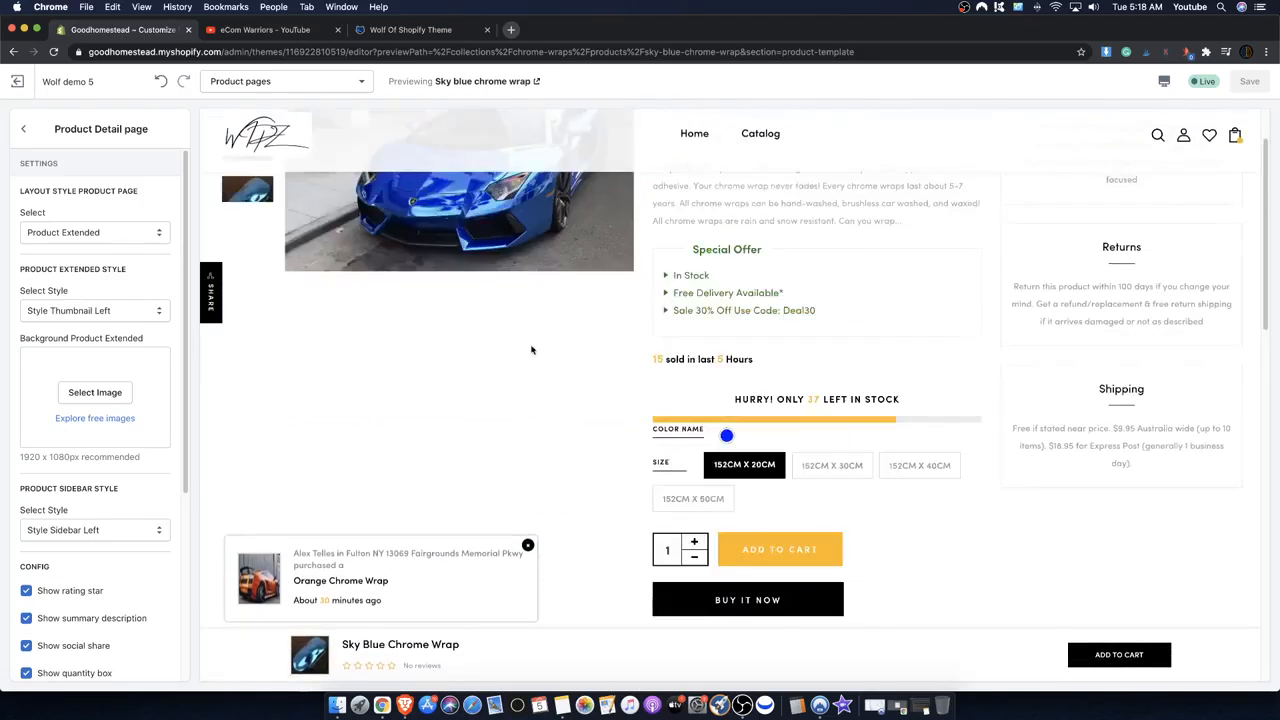
{"action": "left_click", "coordinate": [252, 289]}
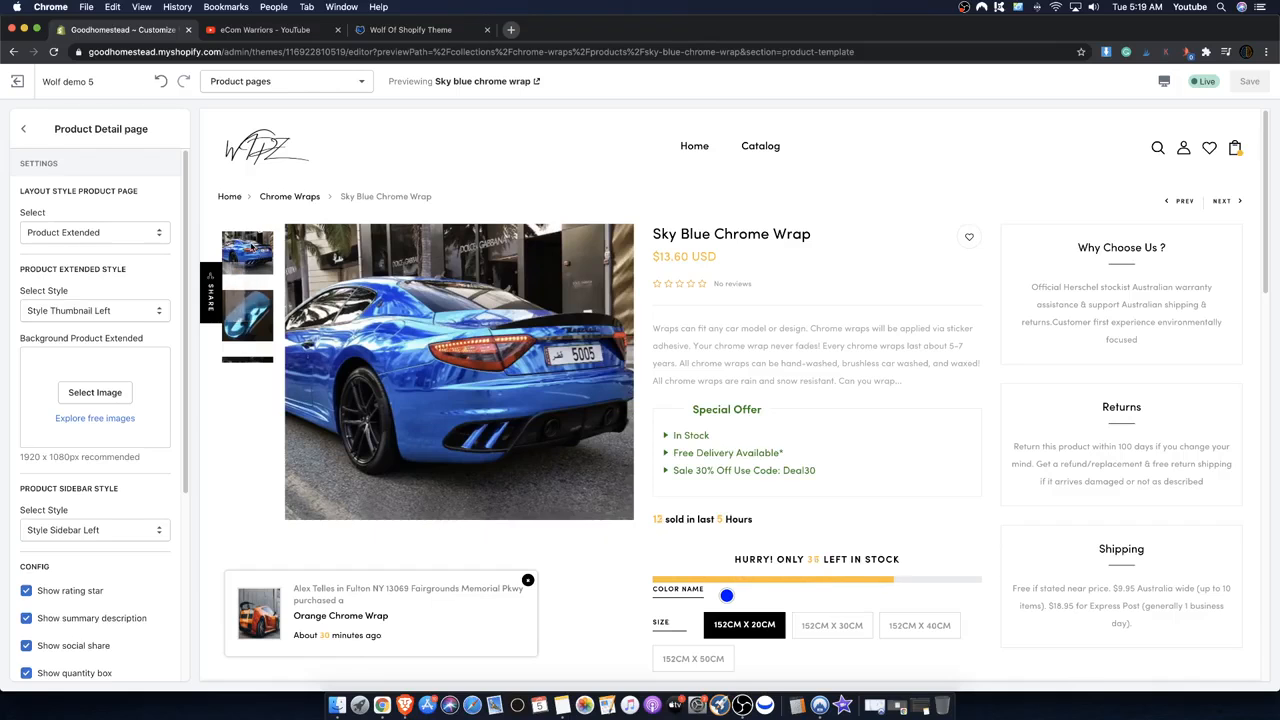
{"action": "scroll", "coordinate": [323, 337], "scroll_direction": "down", "scroll_amount": 3}
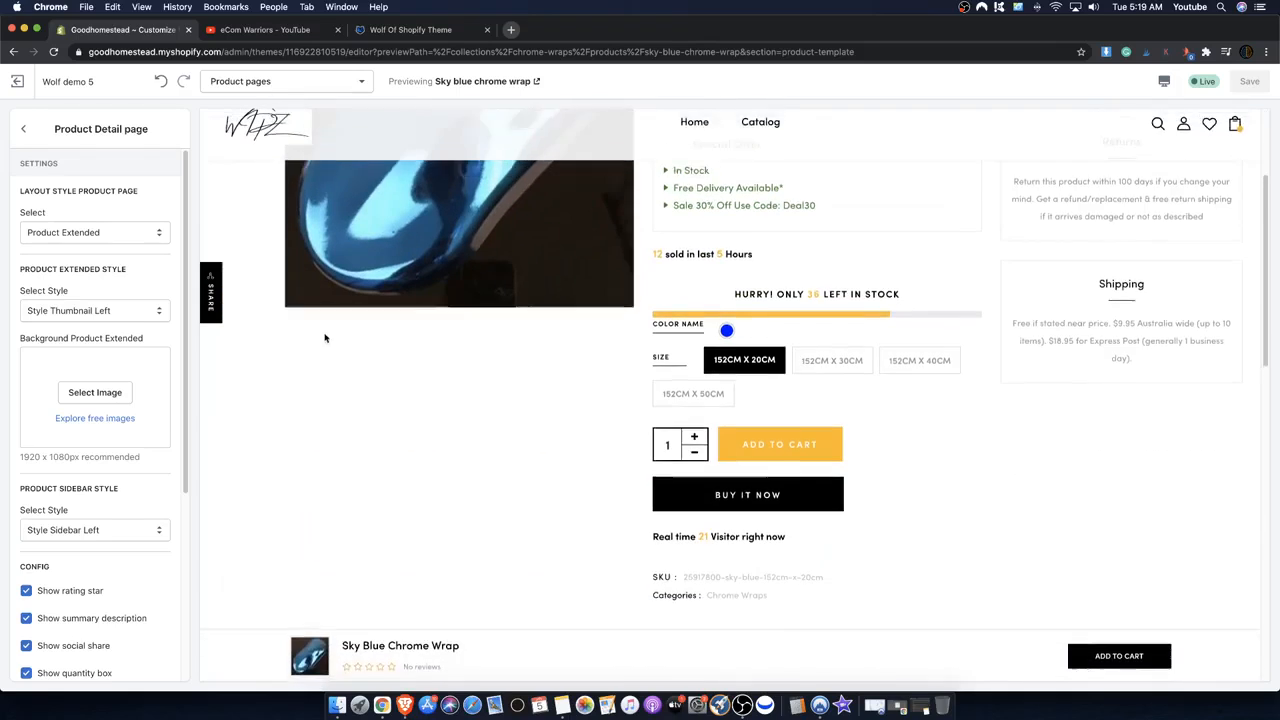
- Examine the Product Extended layout's Special Offer block and its Why Choose Us, Returns and Shipping boxes
{"action": "scroll", "coordinate": [323, 337], "scroll_direction": "up", "scroll_amount": 3}
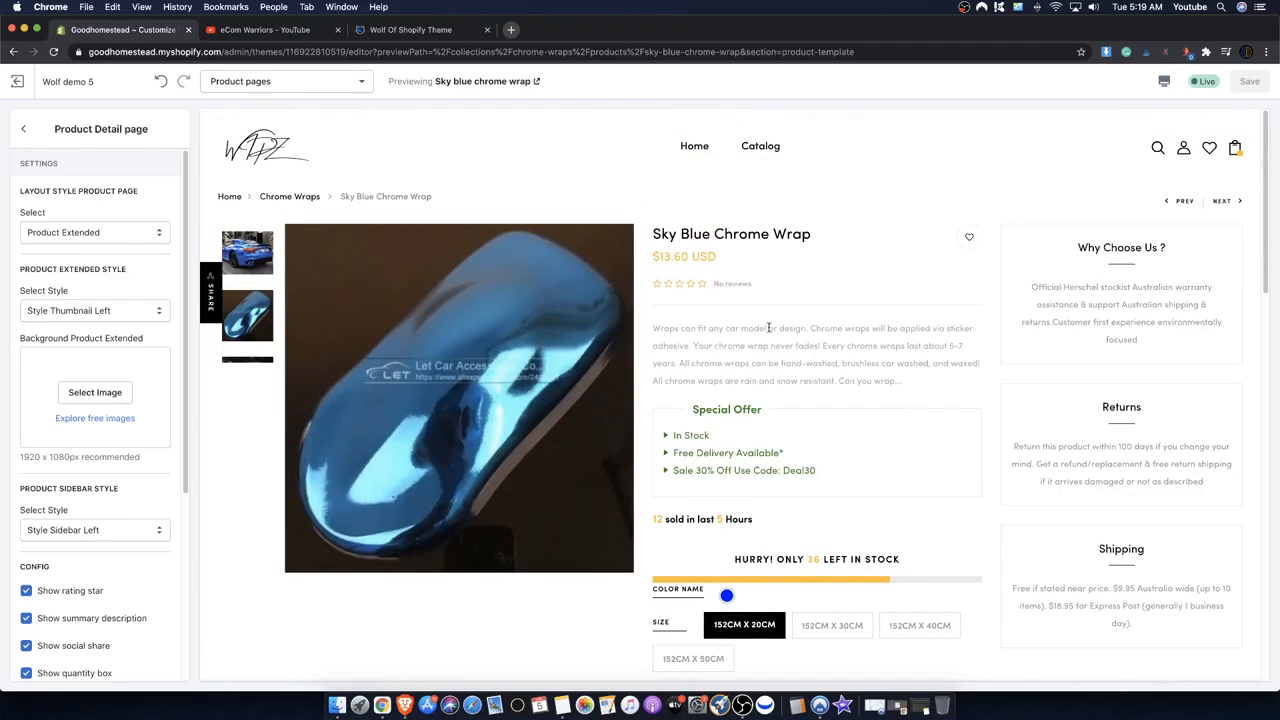
{"action": "left_click_drag", "start_coordinate": [1059, 247], "coordinate": [1078, 554]}
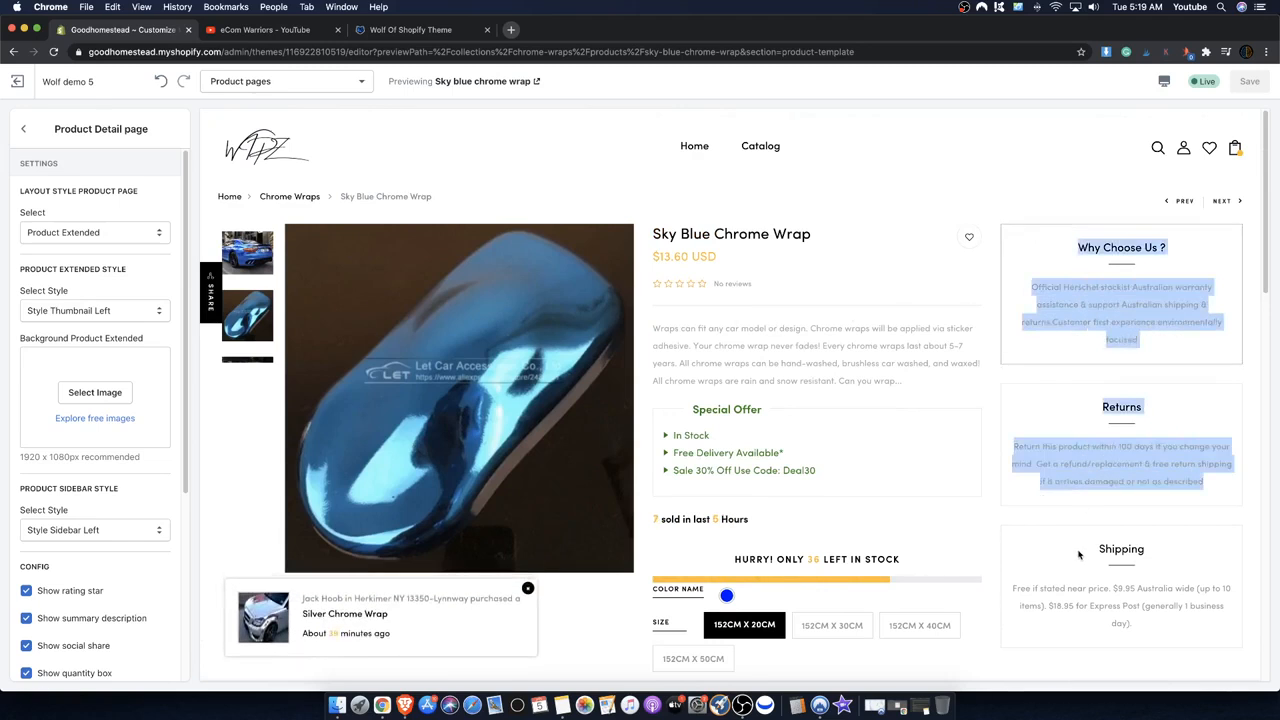
{"action": "scroll", "coordinate": [1061, 491], "scroll_direction": "down", "scroll_amount": 2}
{"action": "scroll", "coordinate": [1060, 490], "scroll_direction": "up", "scroll_amount": 2}
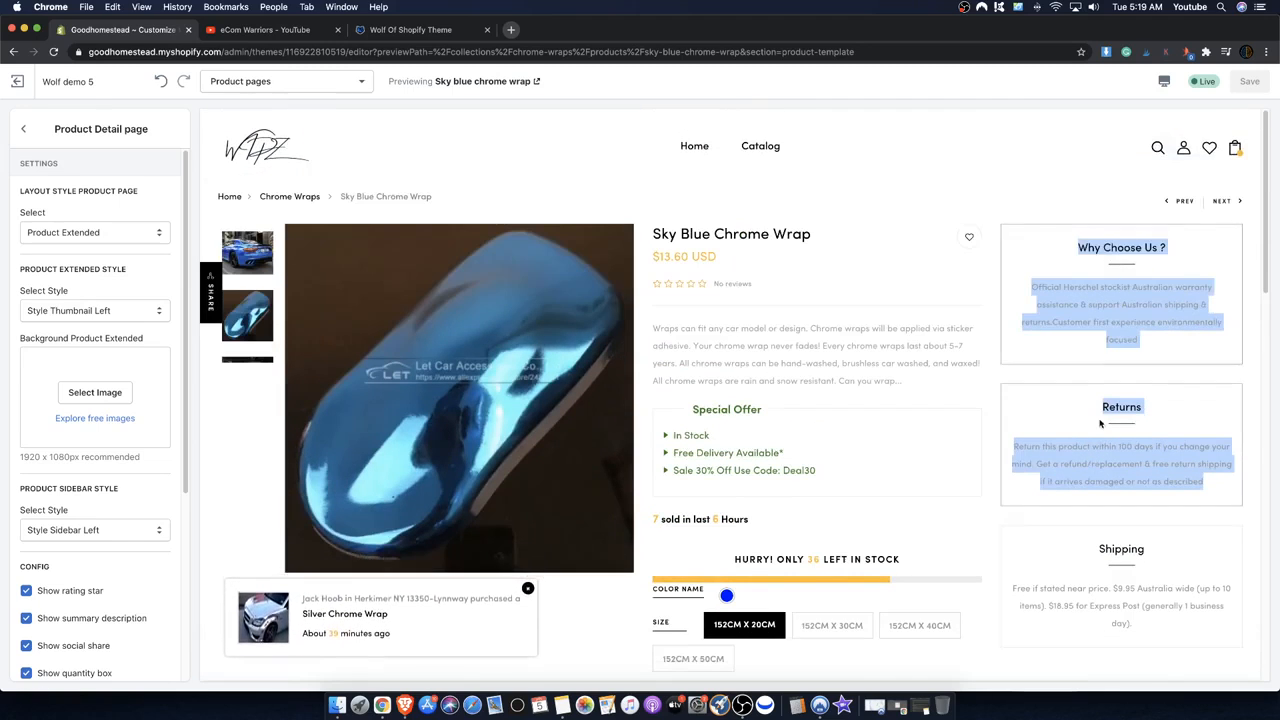
{"action": "left_click_drag", "start_coordinate": [828, 462], "coordinate": [686, 380]}
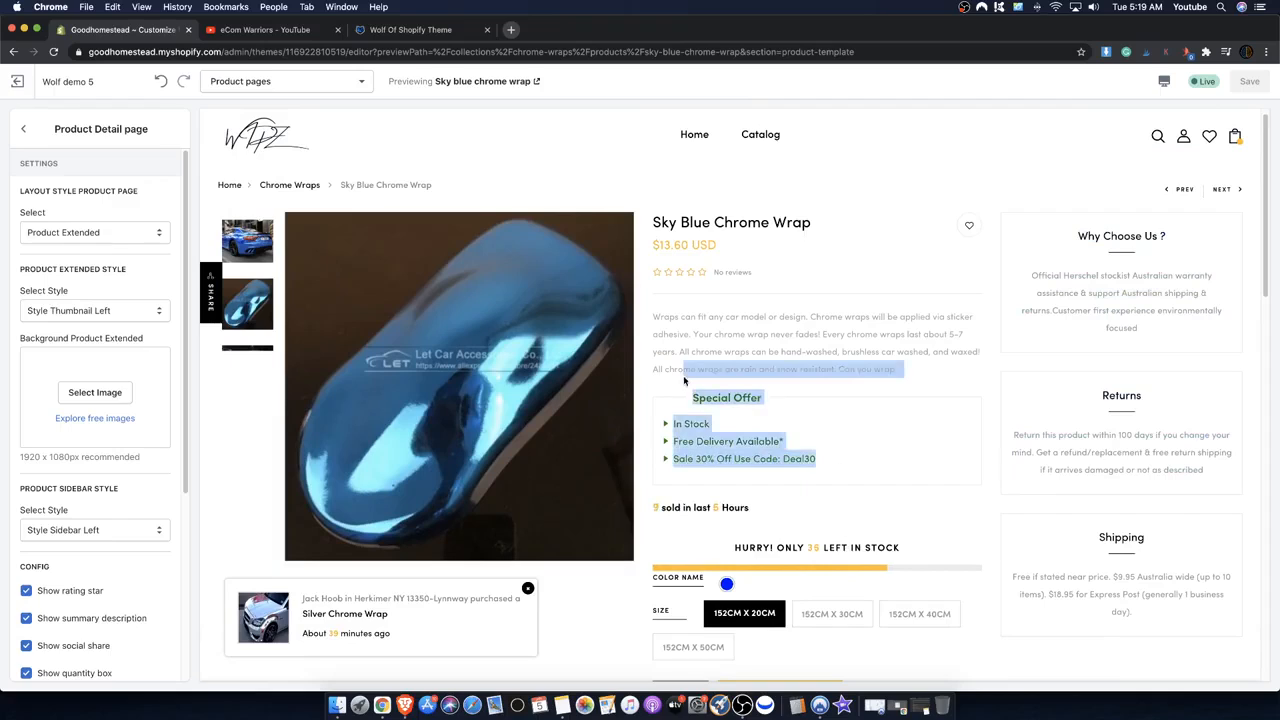
{"action": "left_click", "coordinate": [754, 366]}
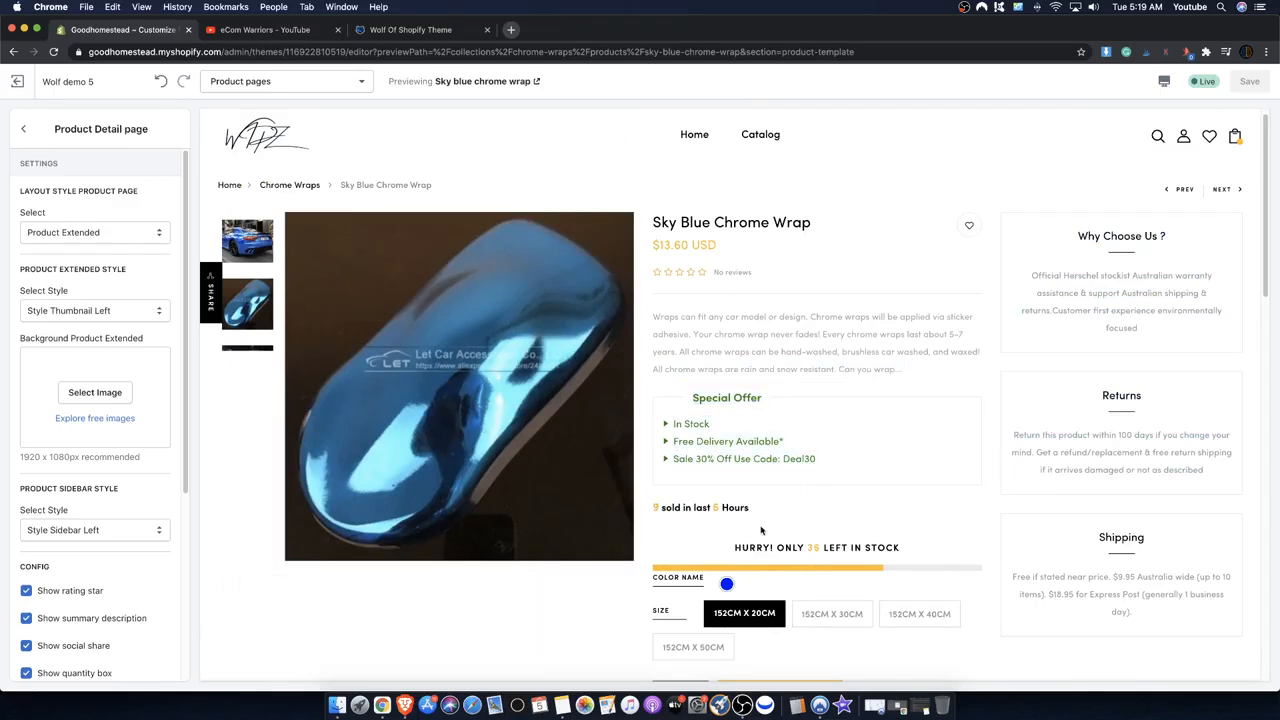
{"action": "left_click_drag", "start_coordinate": [1044, 244], "coordinate": [1202, 593]}
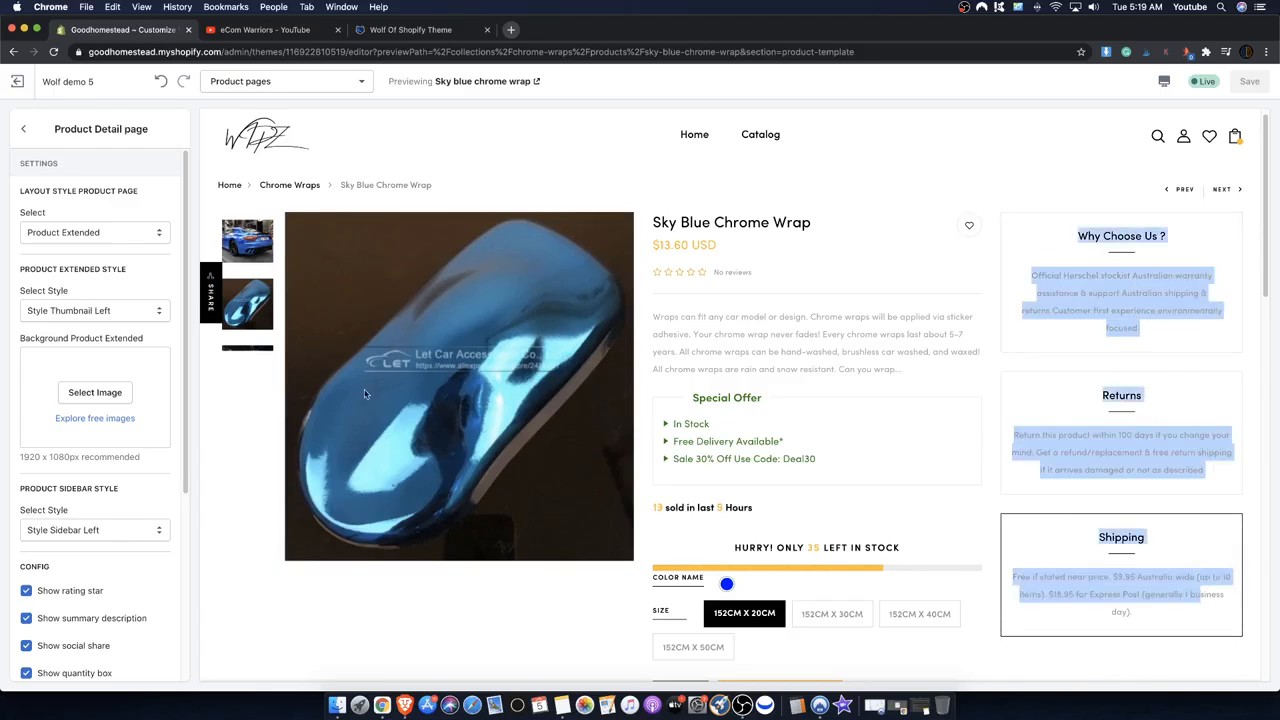
- Set the product detail page's layout style to Product Sidebar
{"action": "left_click", "coordinate": [86, 234]}
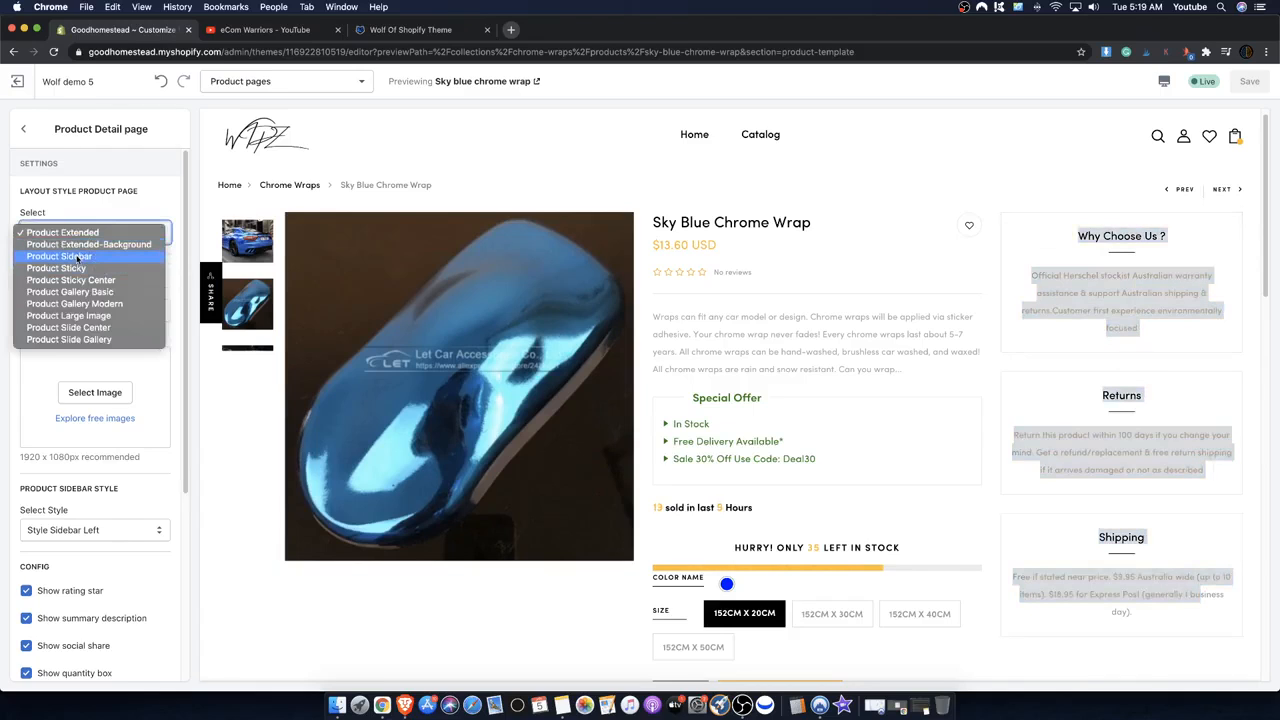
{"action": "left_click", "coordinate": [1079, 280]}
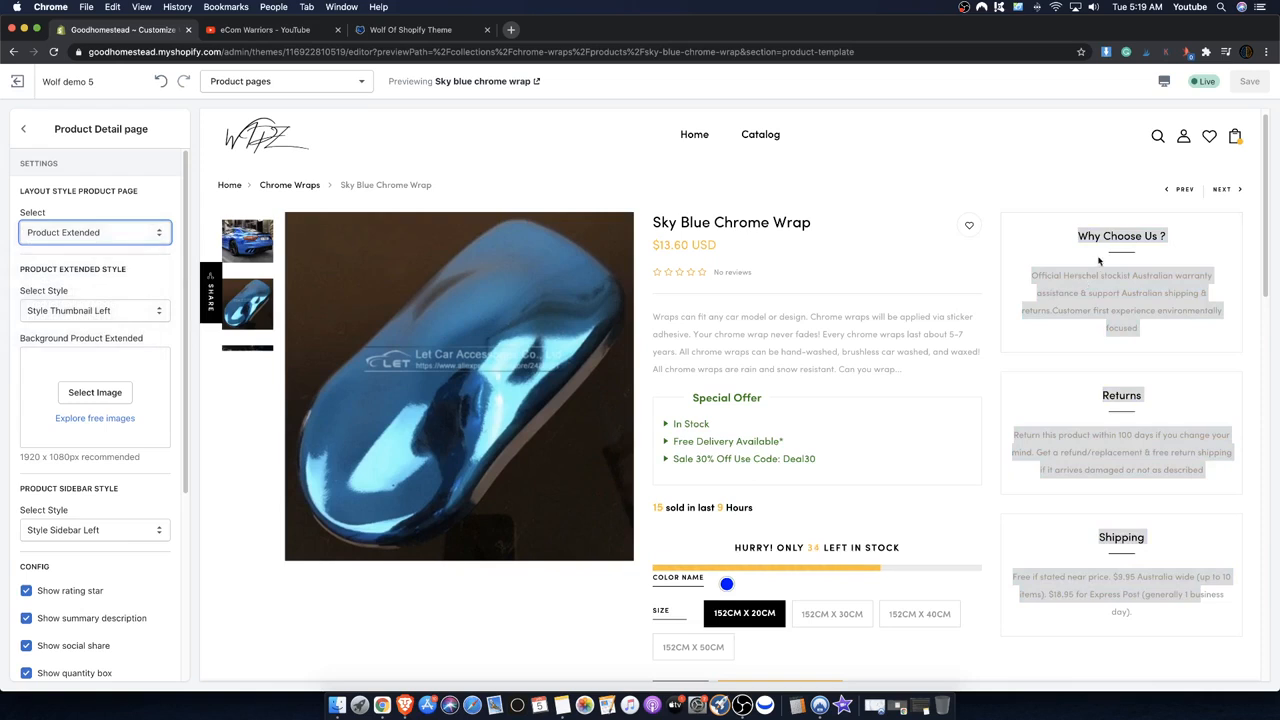
{"action": "left_click", "coordinate": [57, 232]}
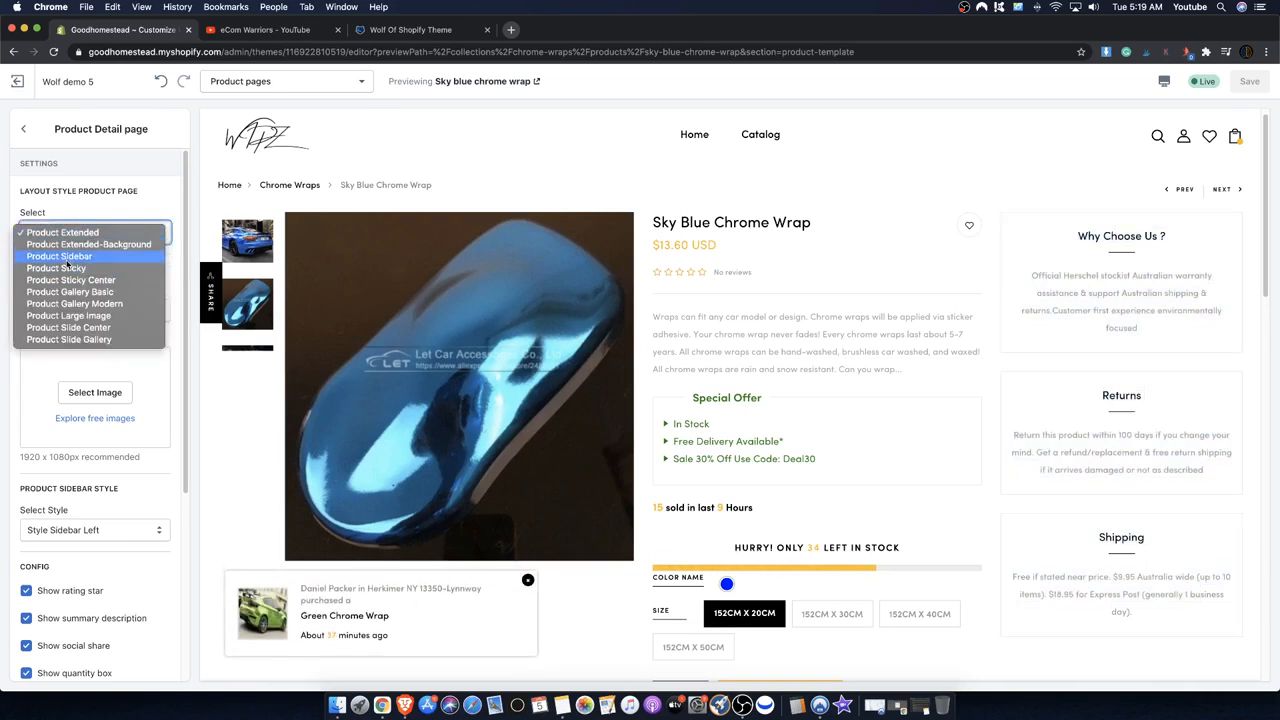
{"action": "left_click", "coordinate": [60, 257]}
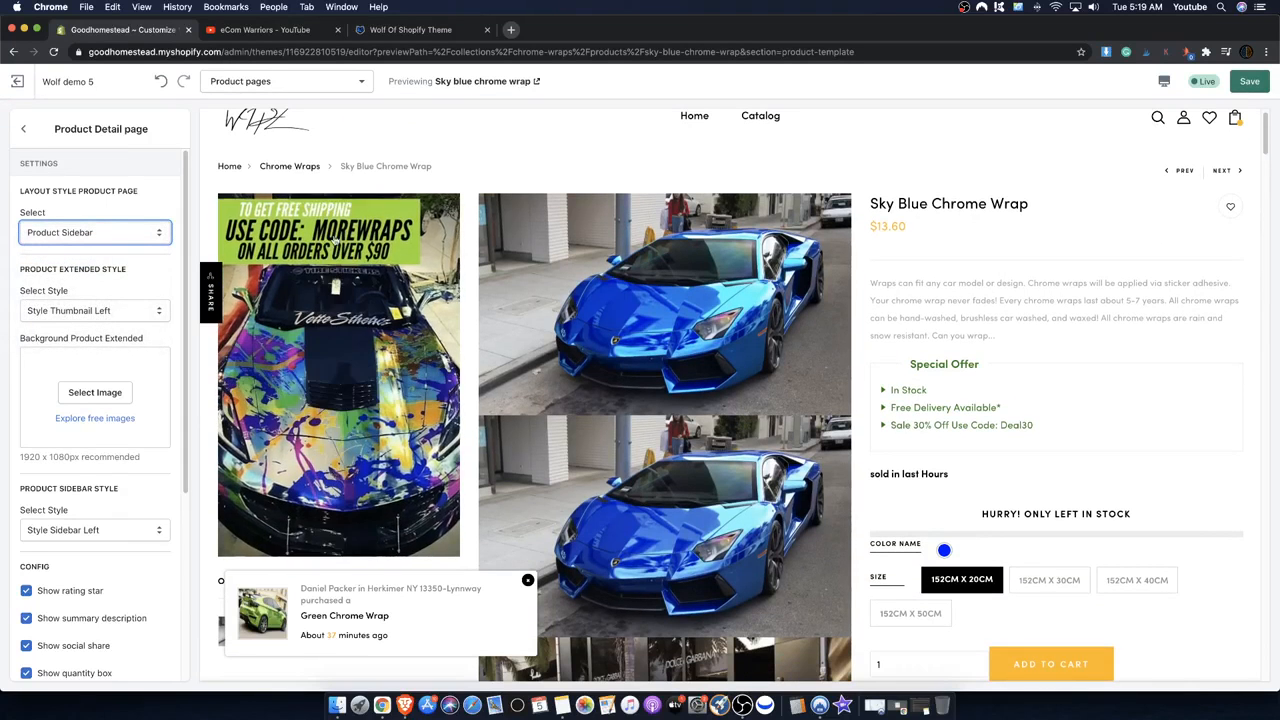
- Set the layout style to Product Extended-Background and examine the stacked photos and background down the product page
{"action": "left_click", "coordinate": [64, 236]}
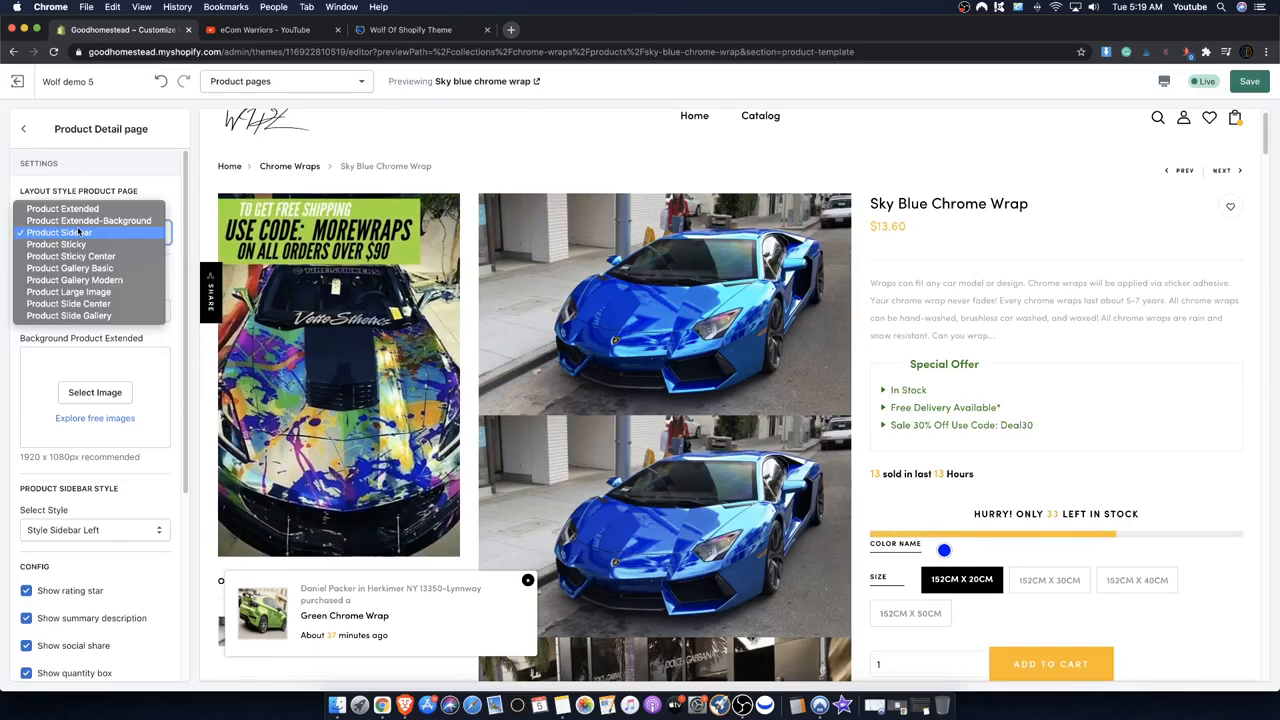
{"action": "left_click", "coordinate": [75, 221]}
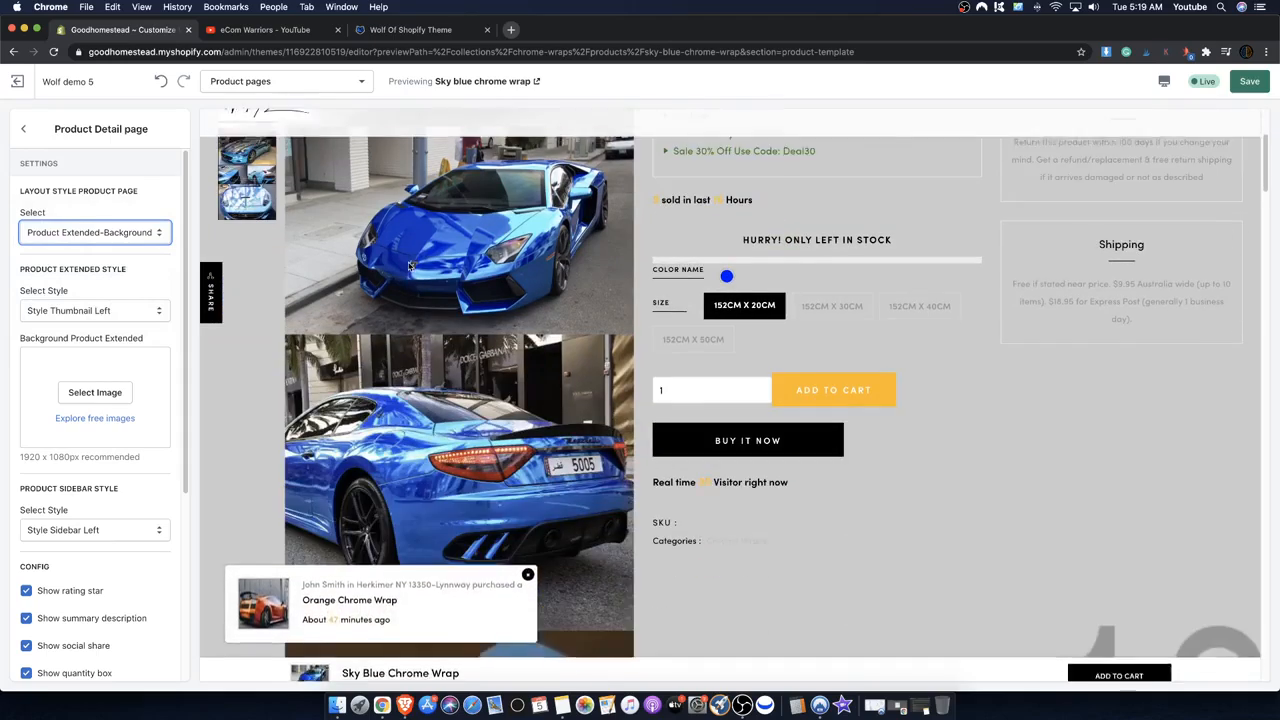
{"action": "scroll", "coordinate": [460, 330], "scroll_direction": "down", "scroll_amount": 10}
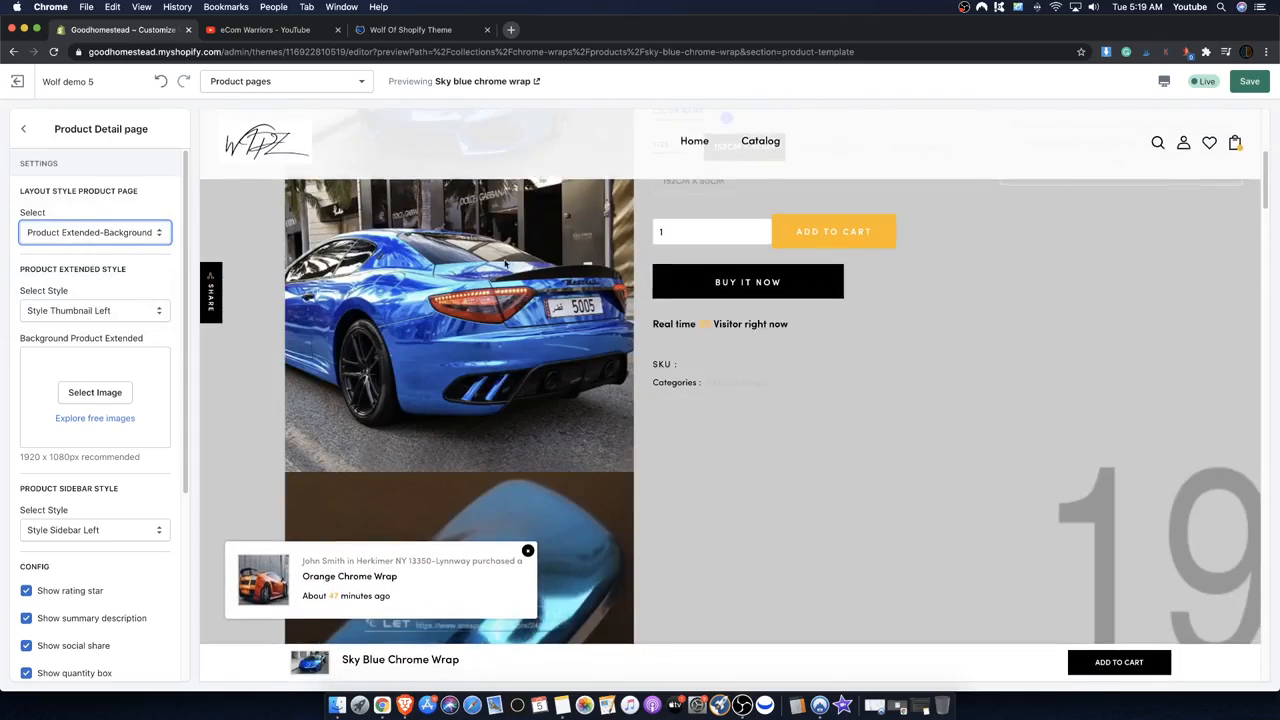
{"action": "scroll", "coordinate": [497, 373], "scroll_direction": "down", "scroll_amount": 8}
{"action": "scroll", "coordinate": [493, 355], "scroll_direction": "up", "scroll_amount": 15}
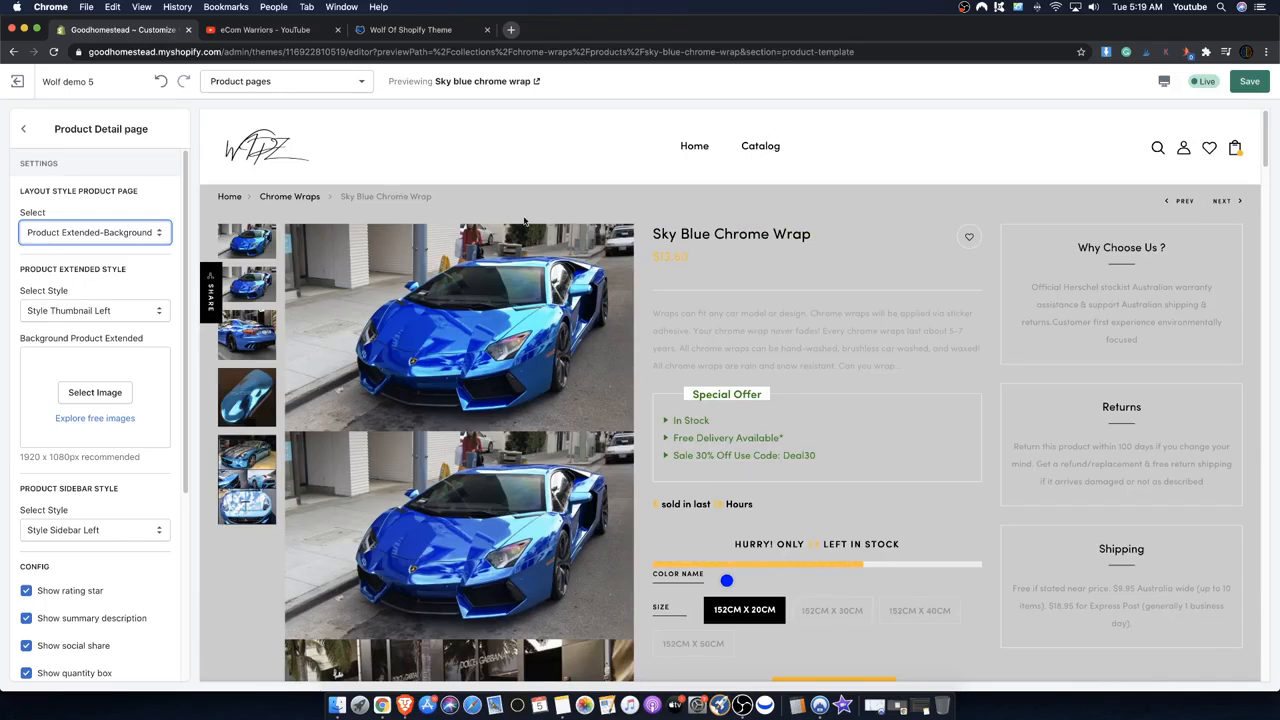
{"action": "scroll", "coordinate": [524, 221], "scroll_direction": "down", "scroll_amount": 10}
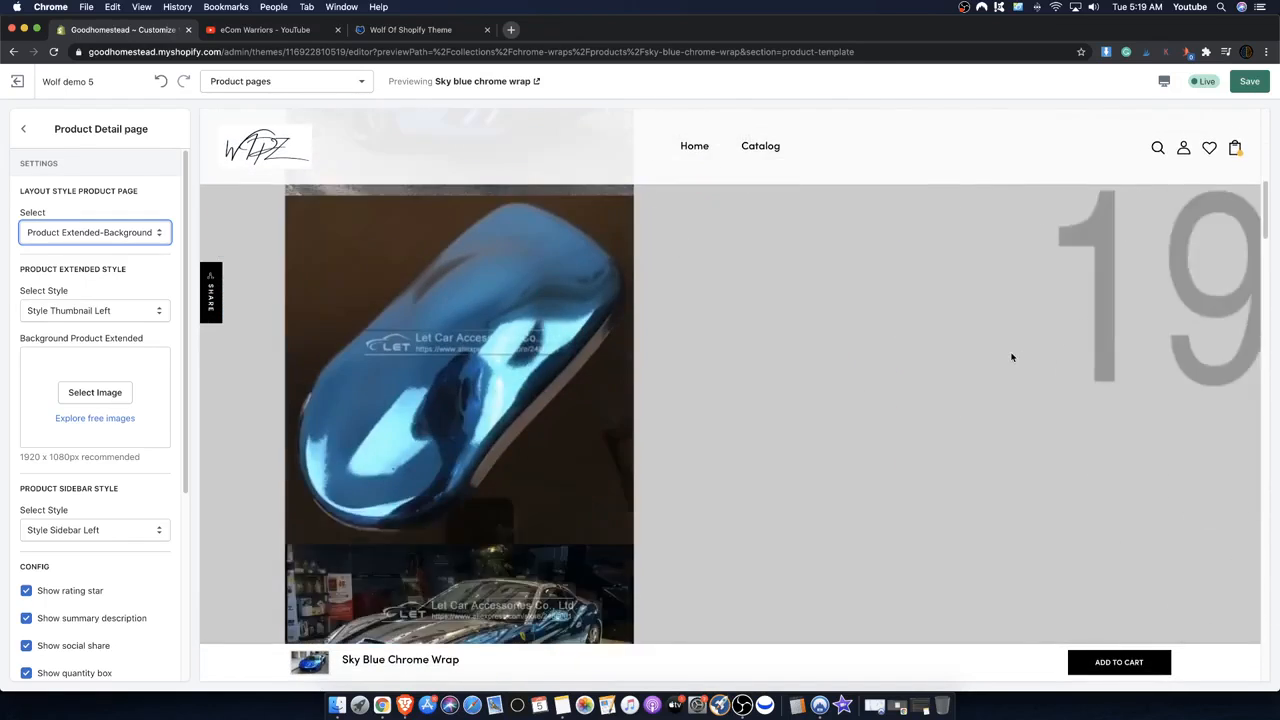
{"action": "scroll", "coordinate": [1011, 357], "scroll_direction": "up", "scroll_amount": 10}
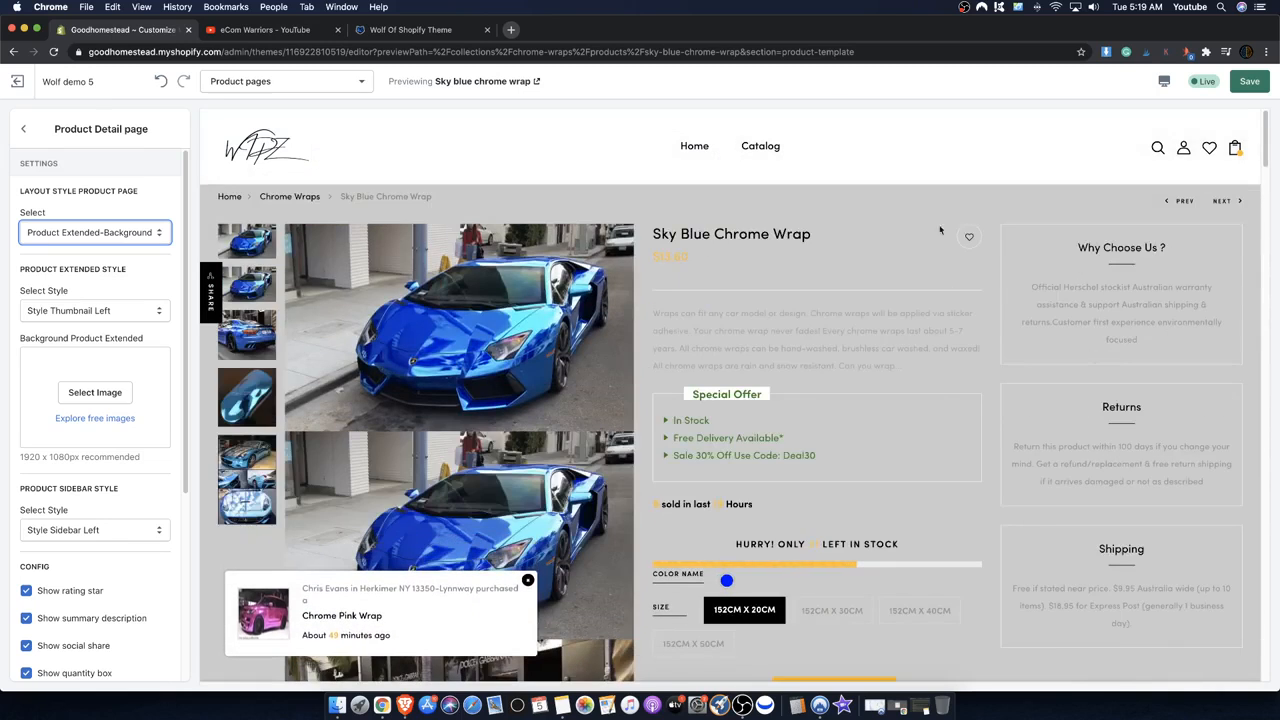
- Try a green and orange sports car photo from the image library as the Product Extended background, then close the library
{"action": "left_click", "coordinate": [95, 392]}
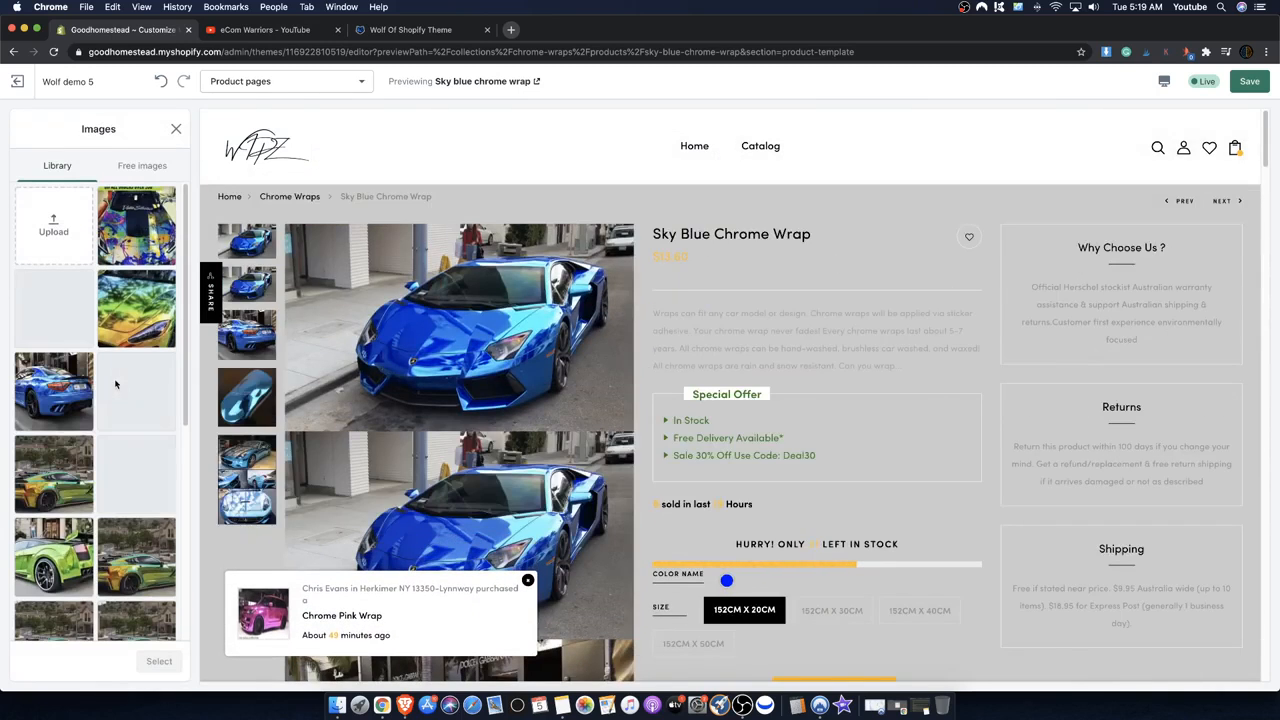
{"action": "scroll", "coordinate": [157, 571], "scroll_direction": "down", "scroll_amount": 4}
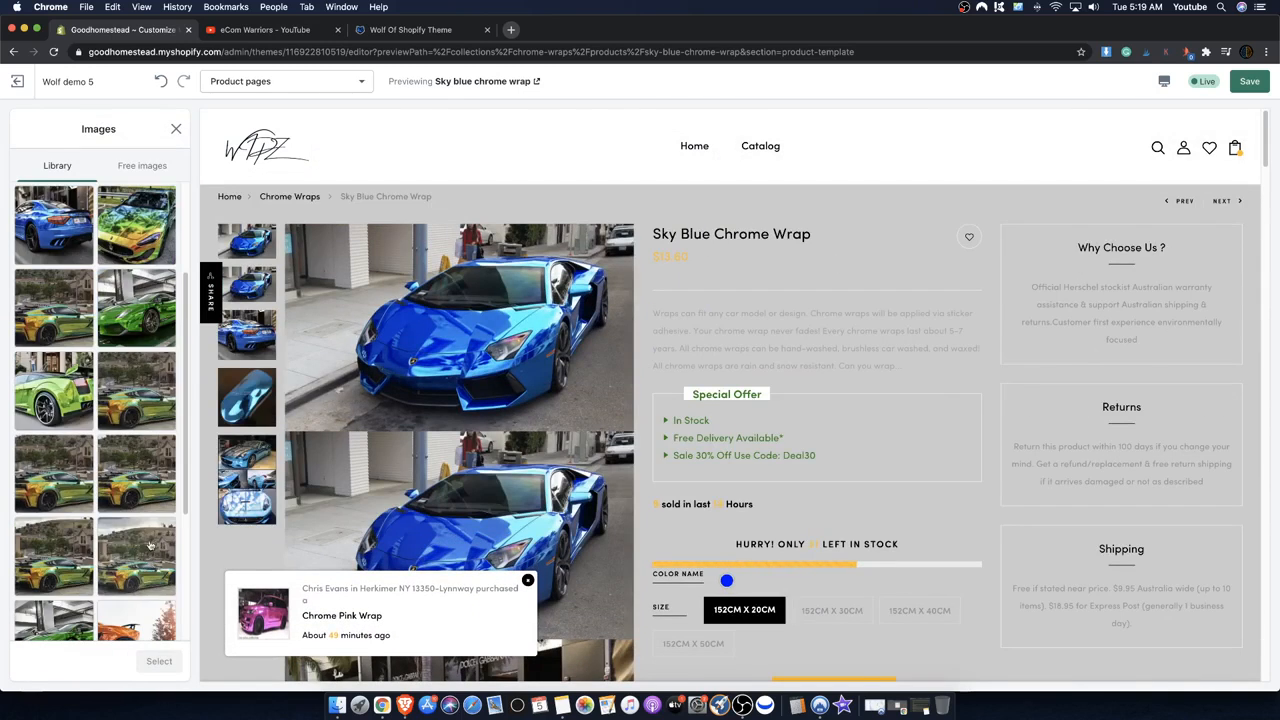
{"action": "left_click", "coordinate": [124, 486]}
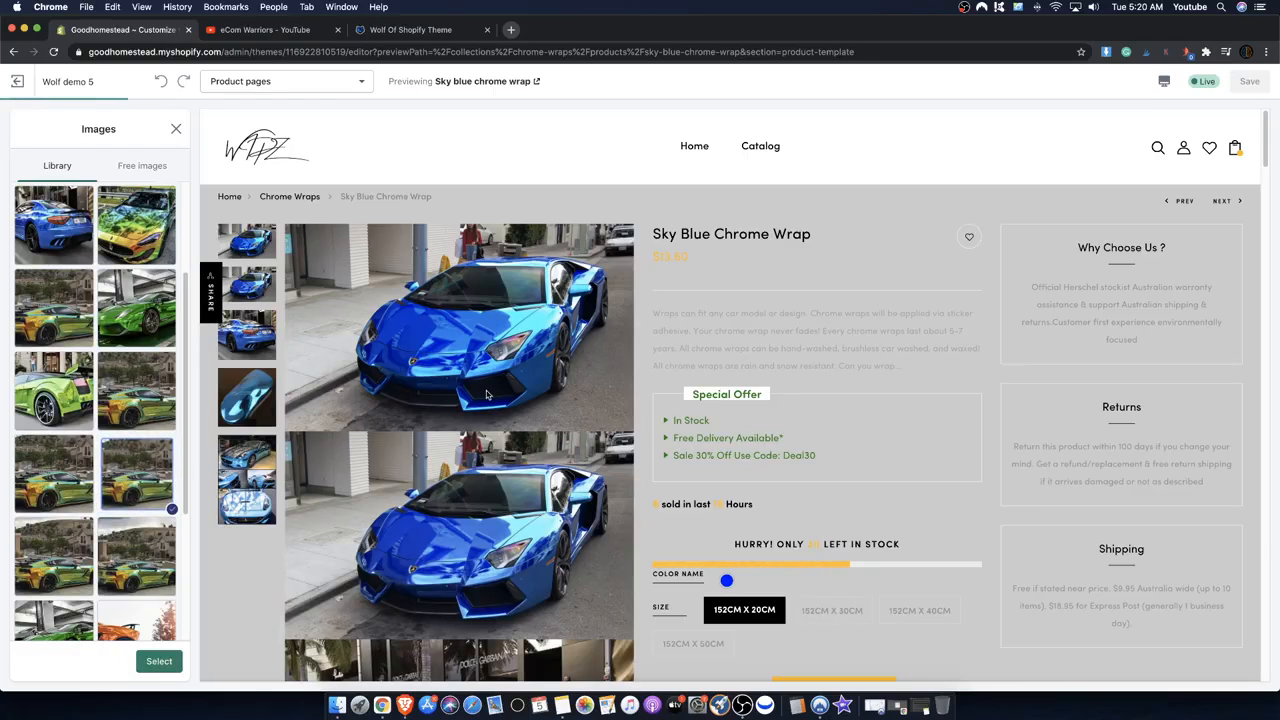
{"action": "scroll", "coordinate": [606, 456], "scroll_direction": "down", "scroll_amount": 4}
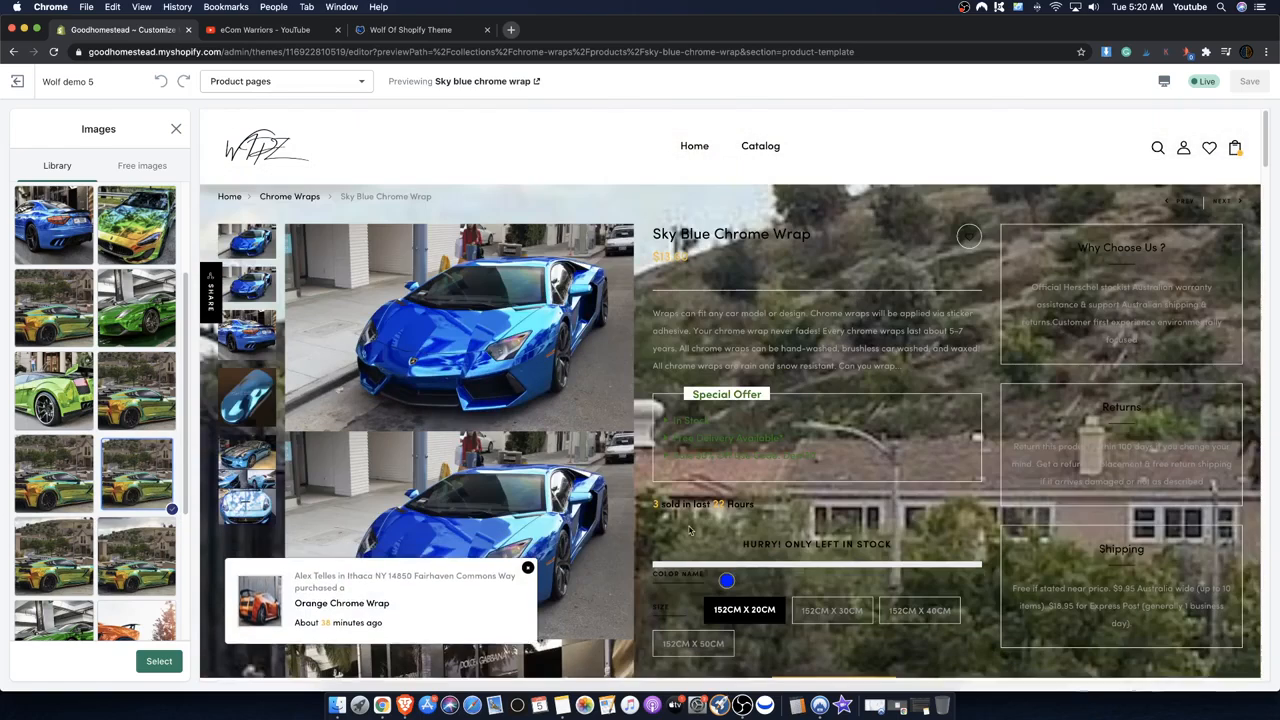
{"action": "left_click", "coordinate": [176, 128]}
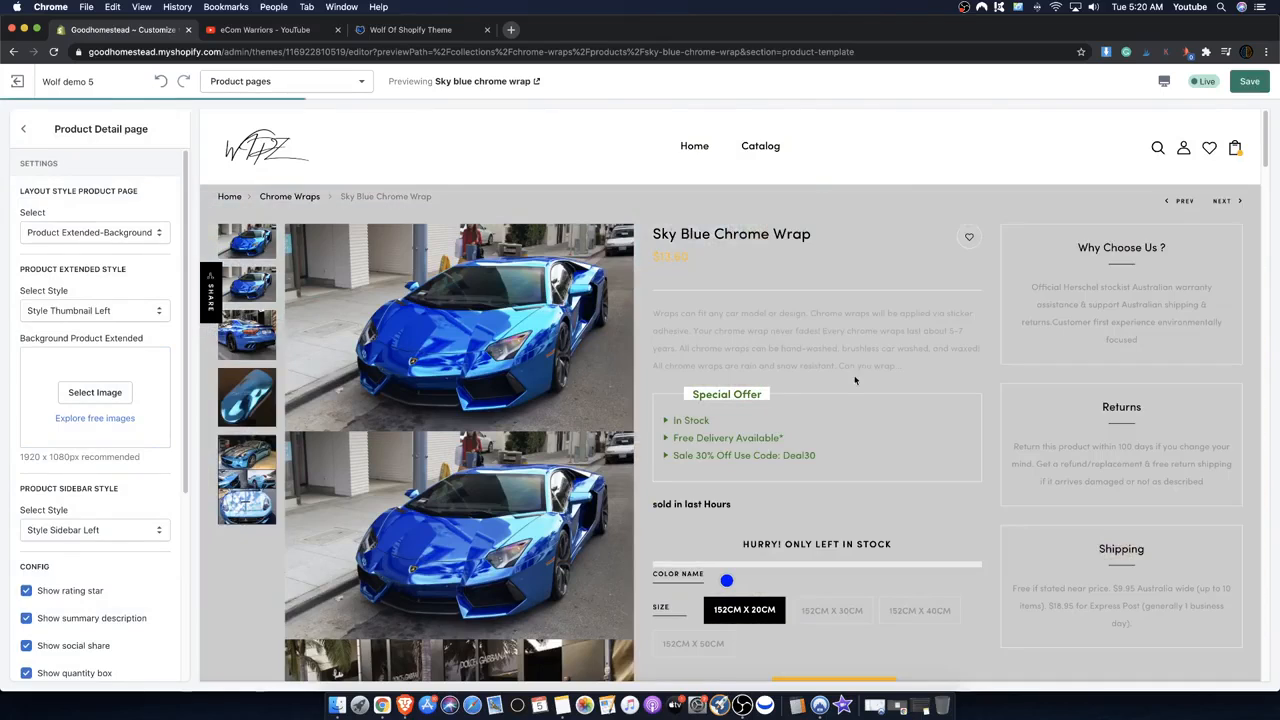
- Set the product detail page's layout style to Product Sticky, check the preview and save the theme changes
{"action": "left_click", "coordinate": [72, 233]}
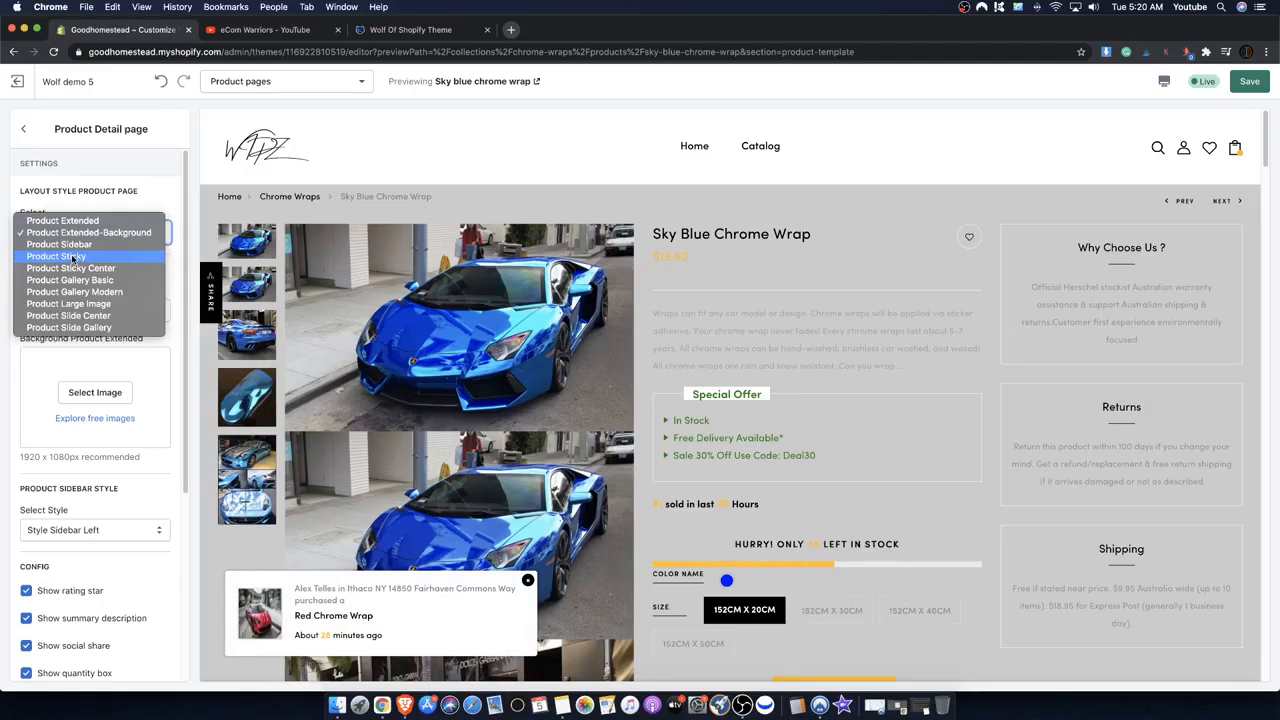
{"action": "left_click", "coordinate": [72, 257]}
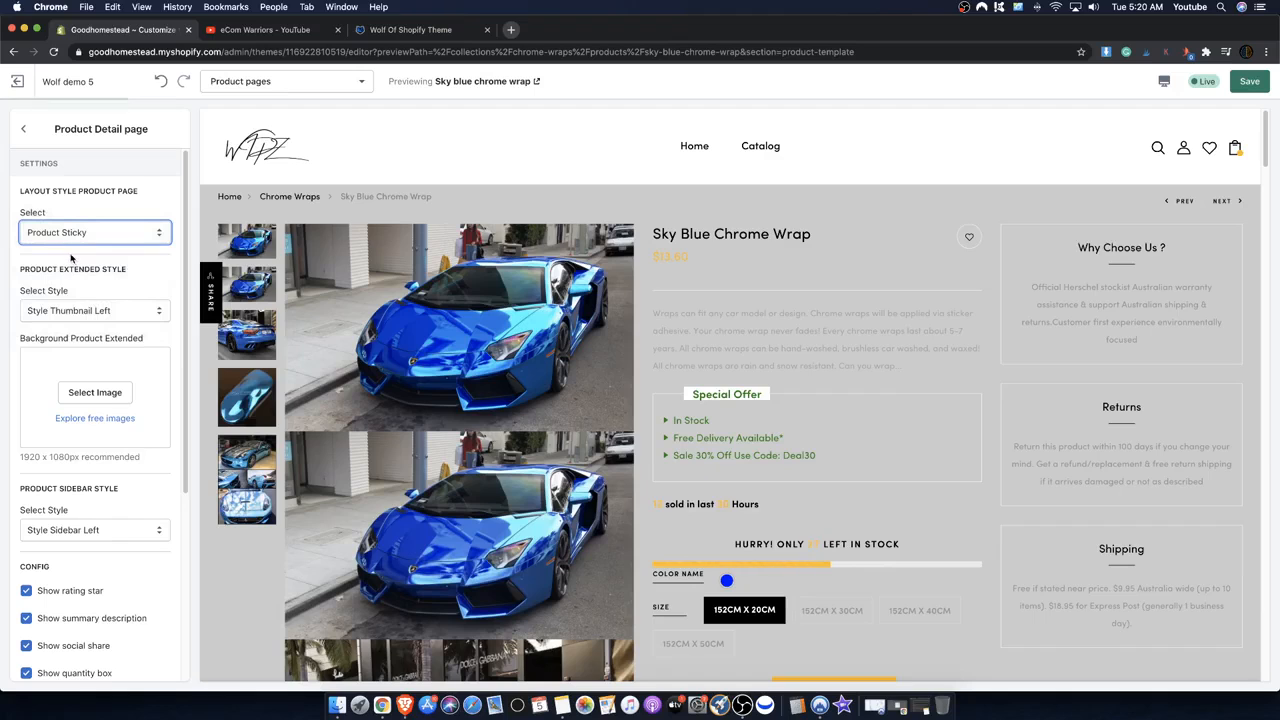
{"action": "scroll", "coordinate": [672, 436], "scroll_direction": "down", "scroll_amount": 1}
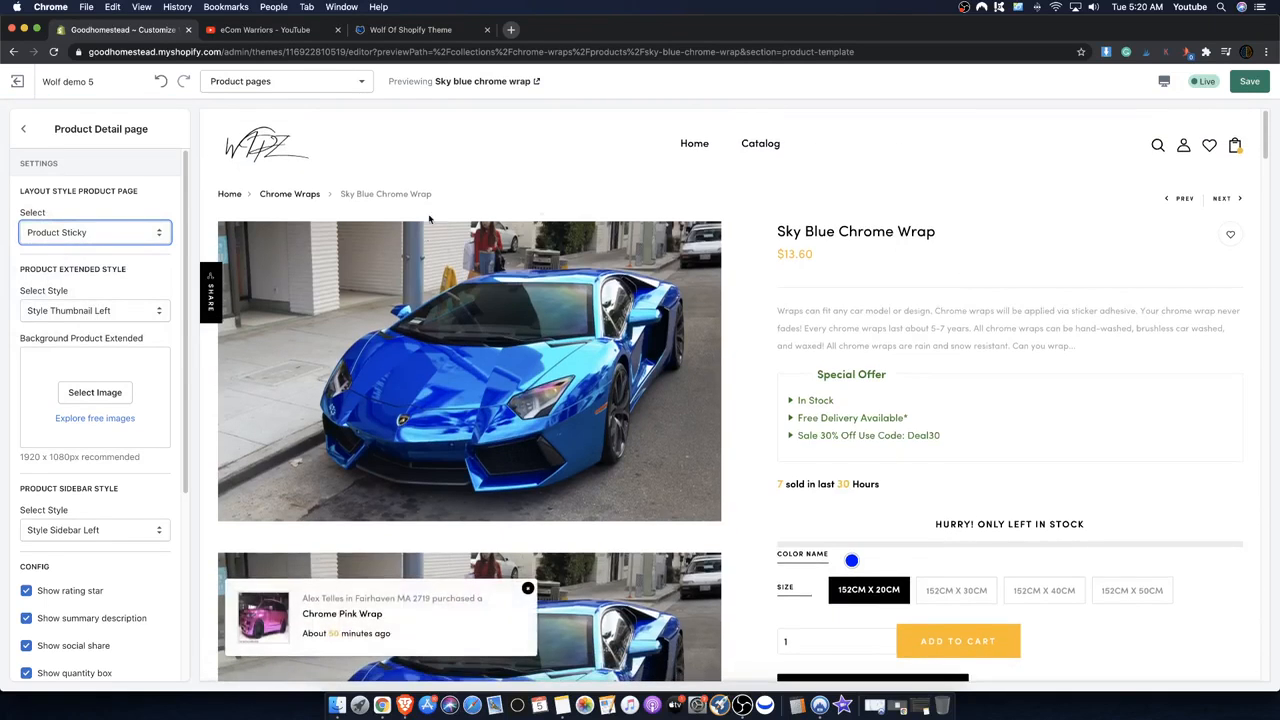
{"action": "scroll", "coordinate": [390, 470], "scroll_direction": "down", "scroll_amount": 7}
{"action": "scroll", "coordinate": [382, 493], "scroll_direction": "up", "scroll_amount": 7}
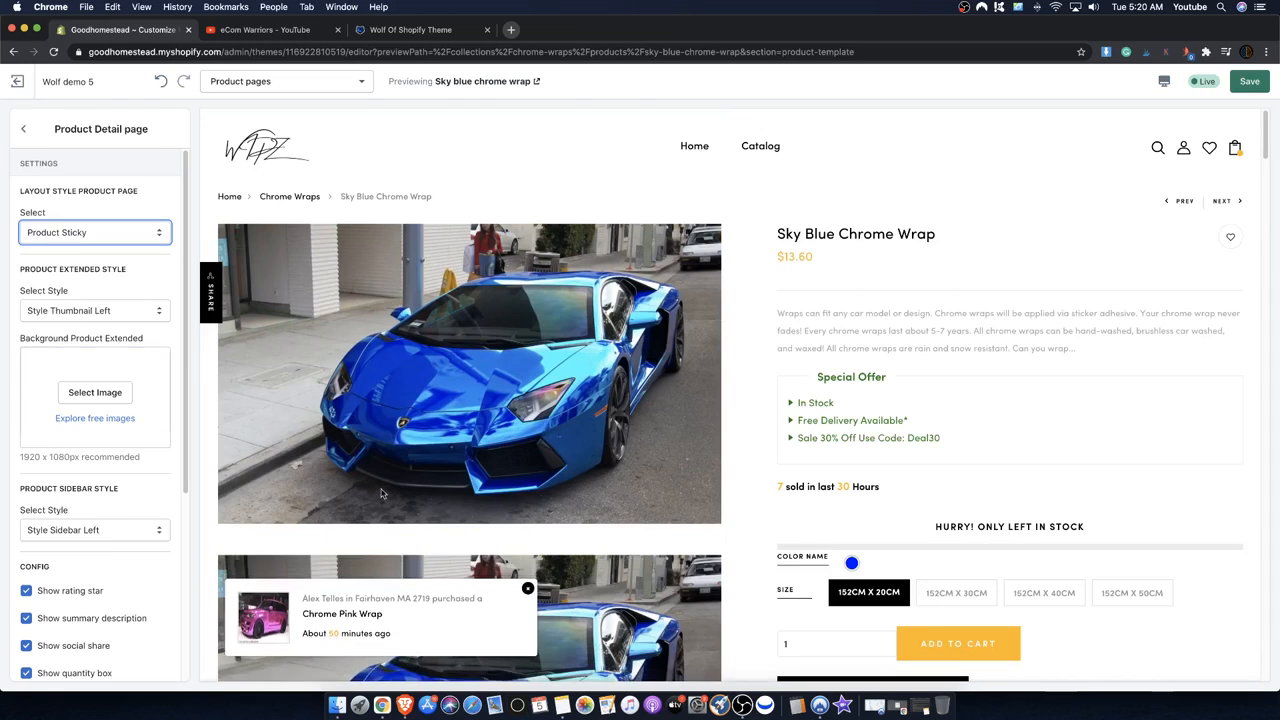
{"action": "left_click", "coordinate": [1250, 81]}
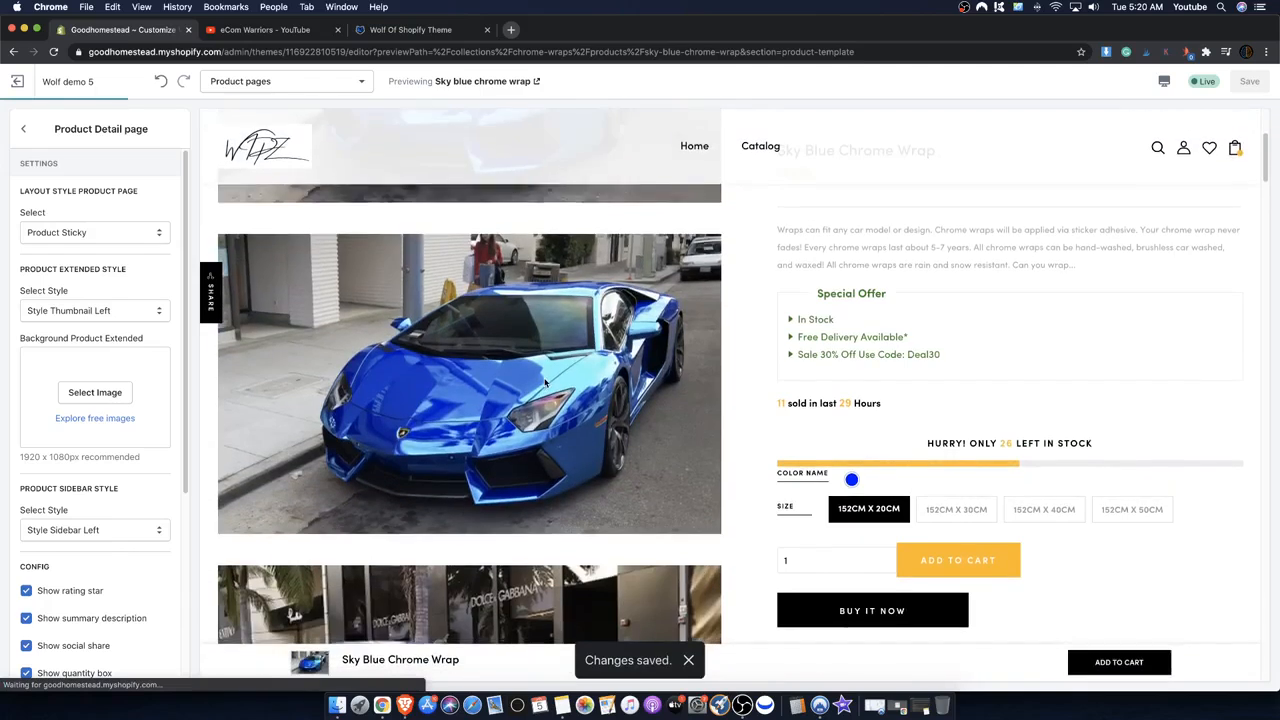
- Examine how the product information behaves beside the gallery photos along the full length of the Product Sticky layout
{"action": "scroll", "coordinate": [546, 383], "scroll_direction": "down", "scroll_amount": 10}
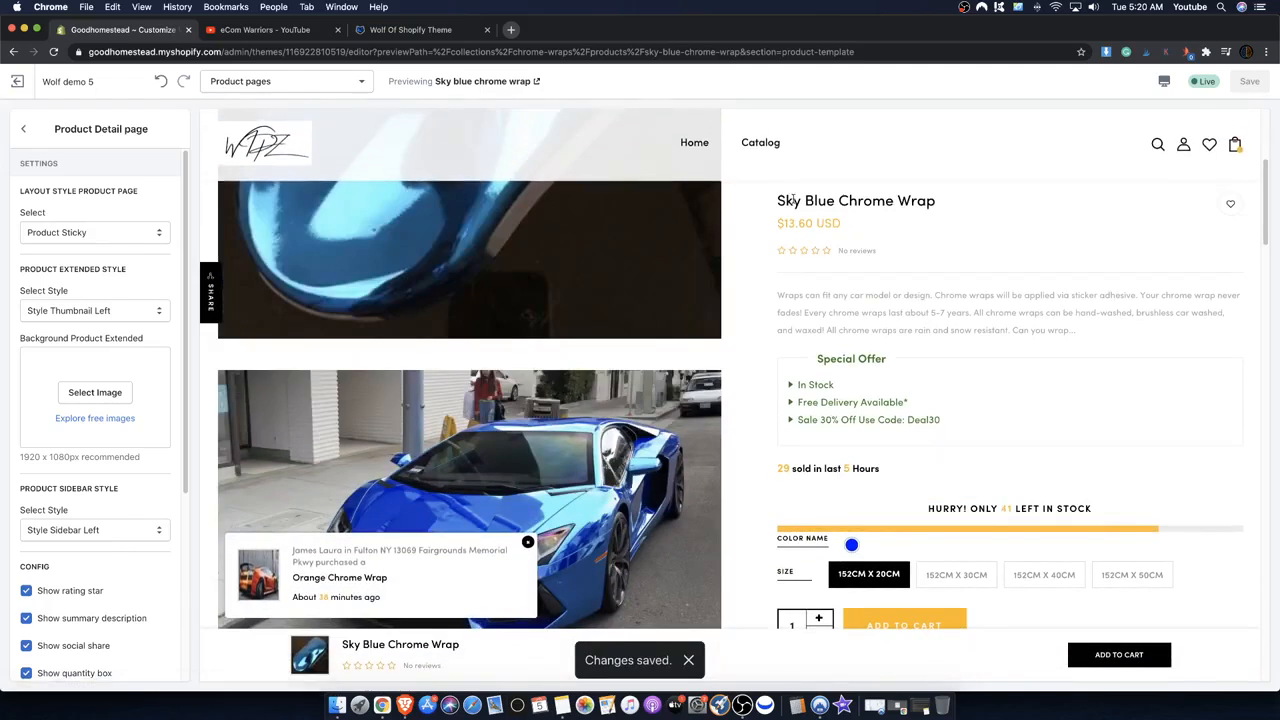
{"action": "left_click_drag", "start_coordinate": [793, 200], "coordinate": [789, 384]}
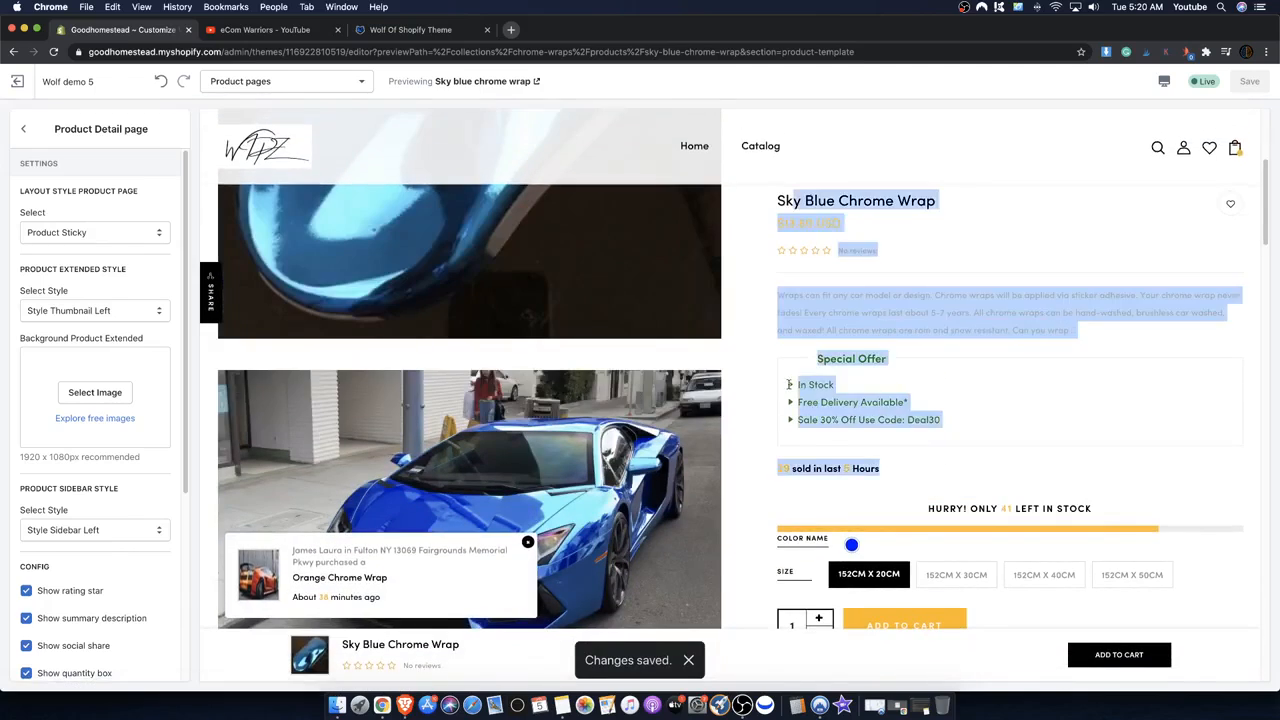
{"action": "scroll", "coordinate": [789, 384], "scroll_direction": "up", "scroll_amount": 4}
{"action": "scroll", "coordinate": [800, 382], "scroll_direction": "down", "scroll_amount": 4}
{"action": "scroll", "coordinate": [660, 401], "scroll_direction": "down", "scroll_amount": 2}
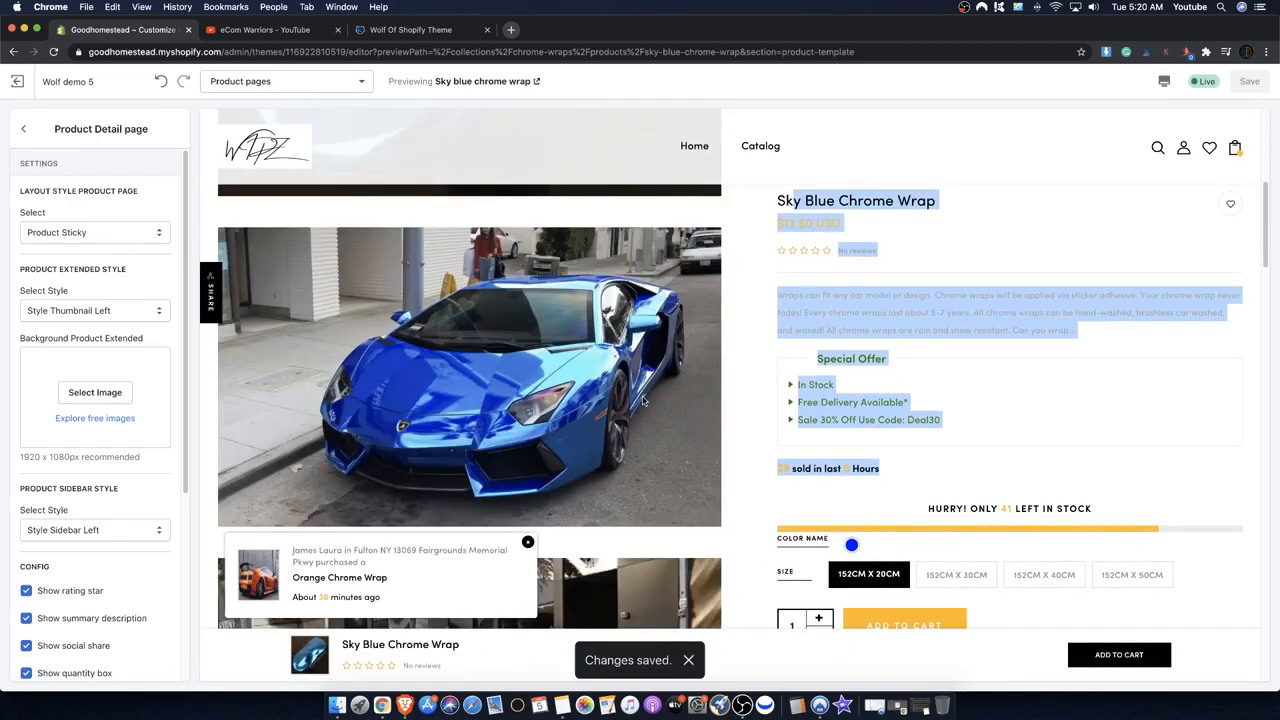
{"action": "scroll", "coordinate": [643, 401], "scroll_direction": "down", "scroll_amount": 10}
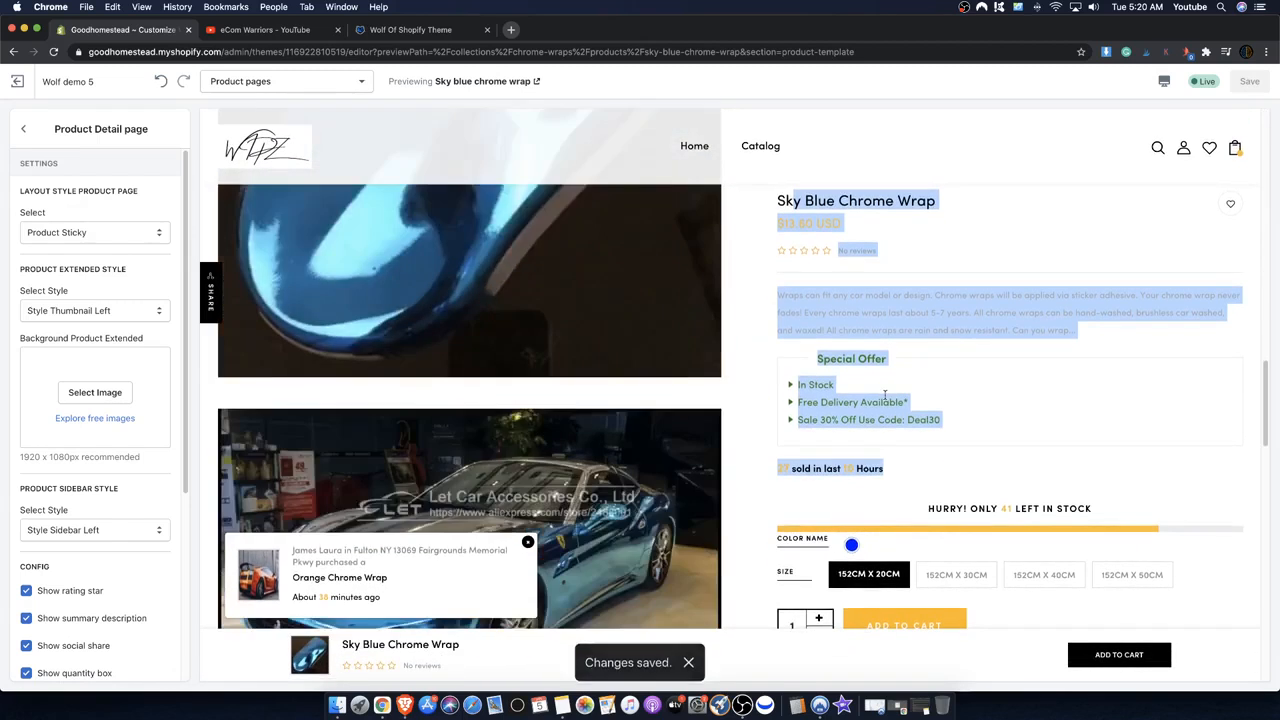
{"action": "scroll", "coordinate": [884, 396], "scroll_direction": "down", "scroll_amount": 5}
{"action": "scroll", "coordinate": [816, 331], "scroll_direction": "up", "scroll_amount": 5}
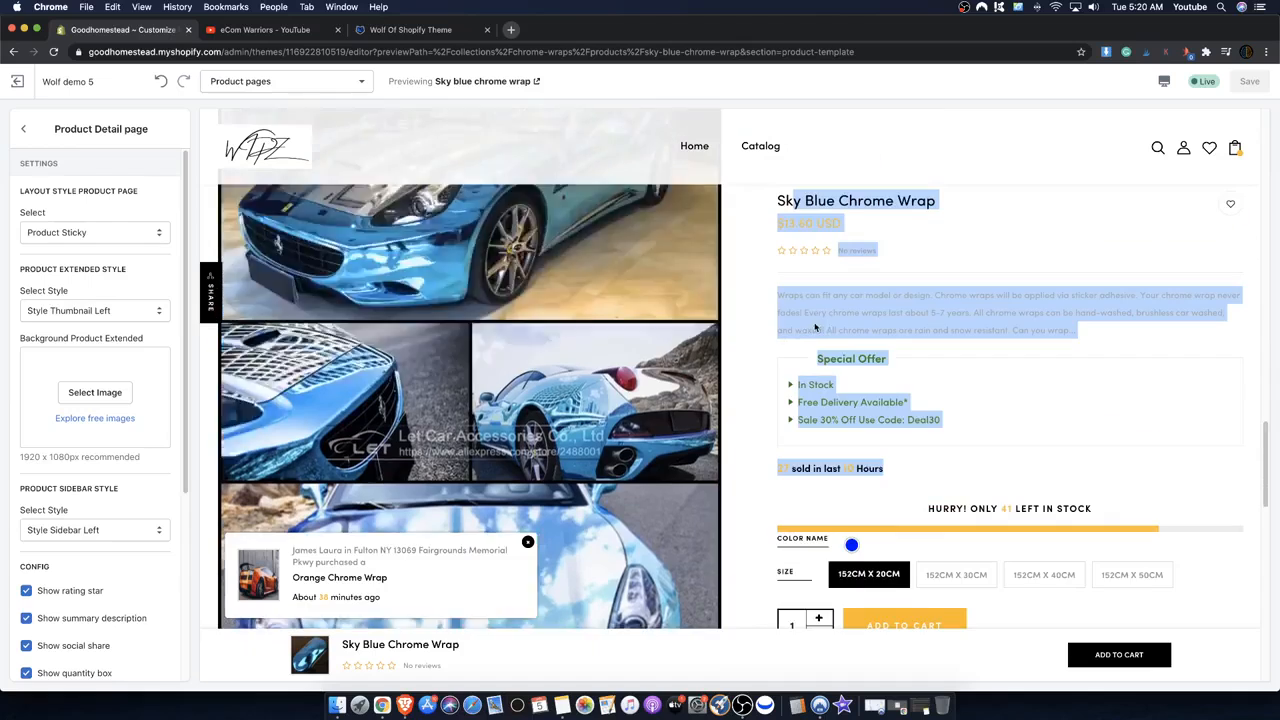
{"action": "left_click", "coordinate": [899, 378]}
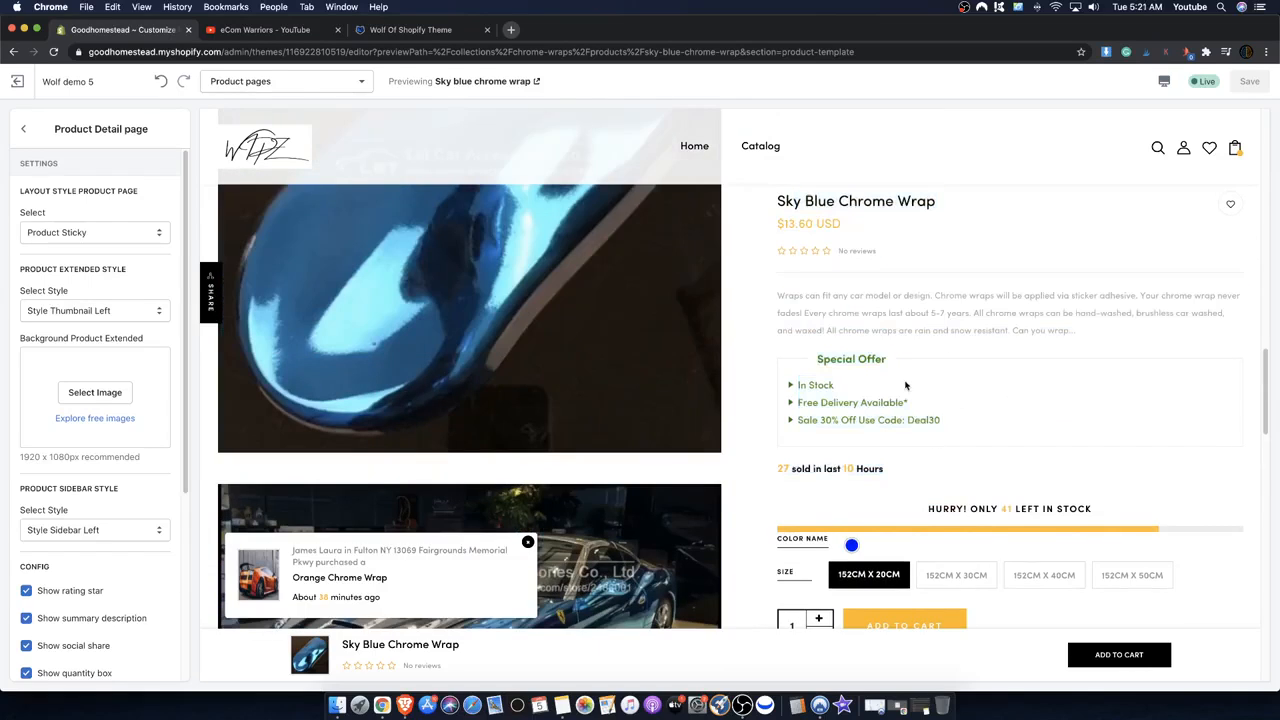
{"action": "scroll", "coordinate": [906, 385], "scroll_direction": "down", "scroll_amount": 12}
{"action": "scroll", "coordinate": [860, 451], "scroll_direction": "up", "scroll_amount": 8}
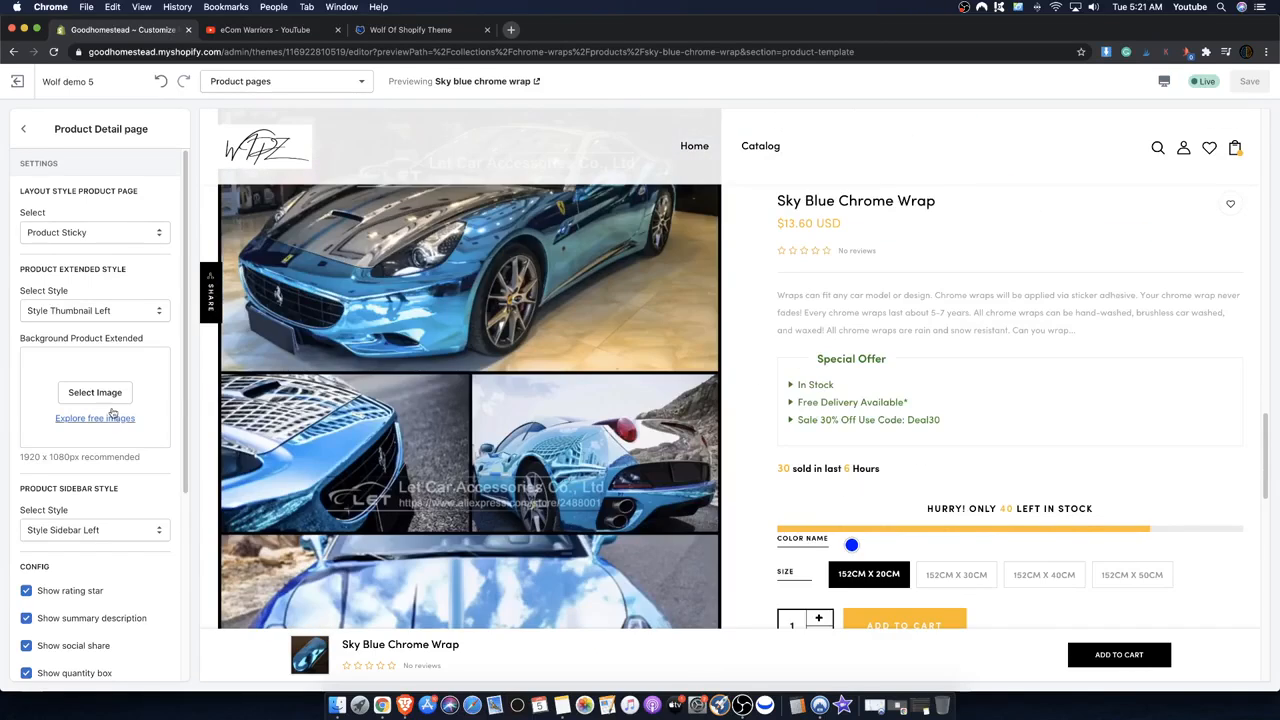
{"action": "scroll", "coordinate": [729, 386], "scroll_direction": "up", "scroll_amount": 10}
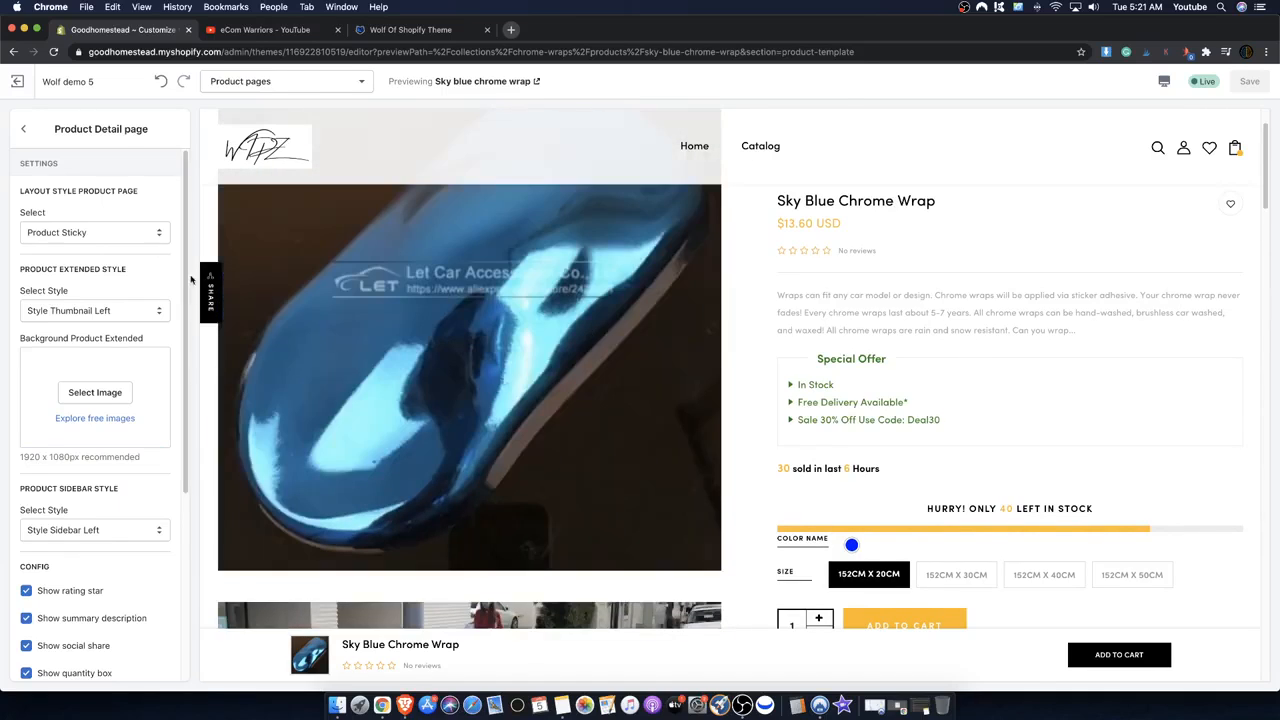
{"action": "left_click", "coordinate": [136, 306]}
{"action": "left_click", "coordinate": [124, 236]}
{"action": "left_click", "coordinate": [123, 236]}
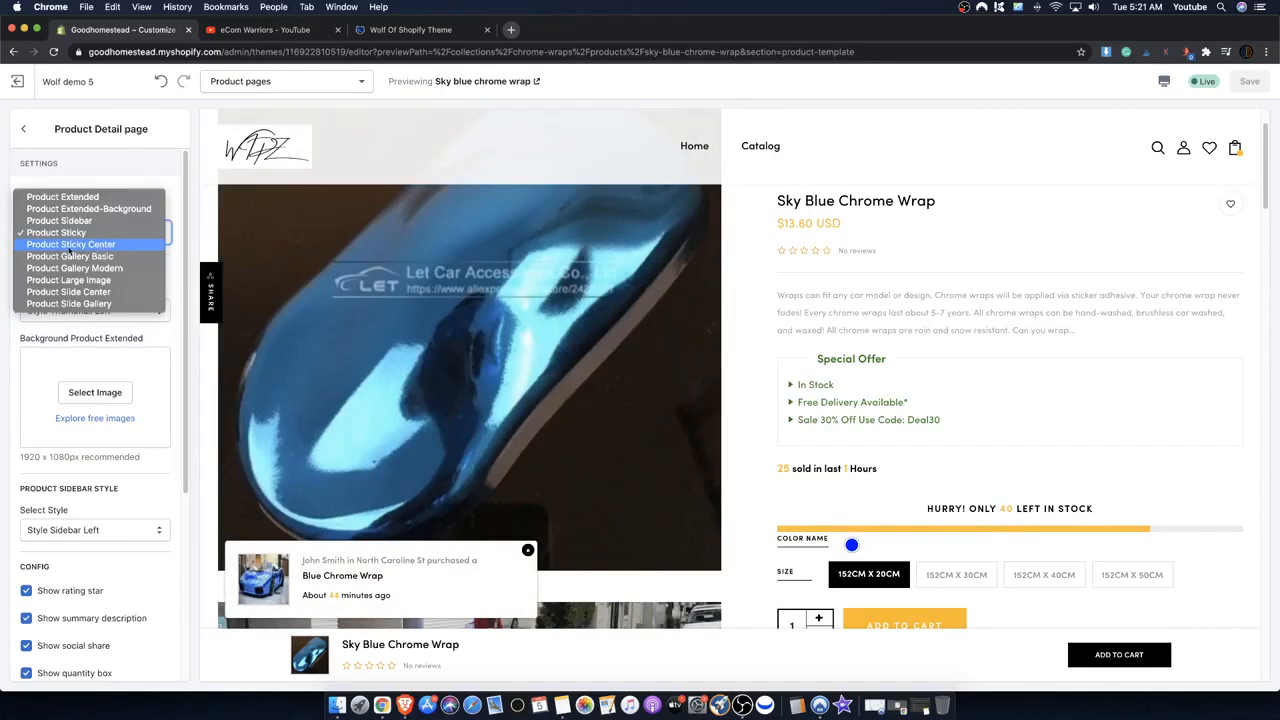
{"action": "left_click", "coordinate": [672, 317]}
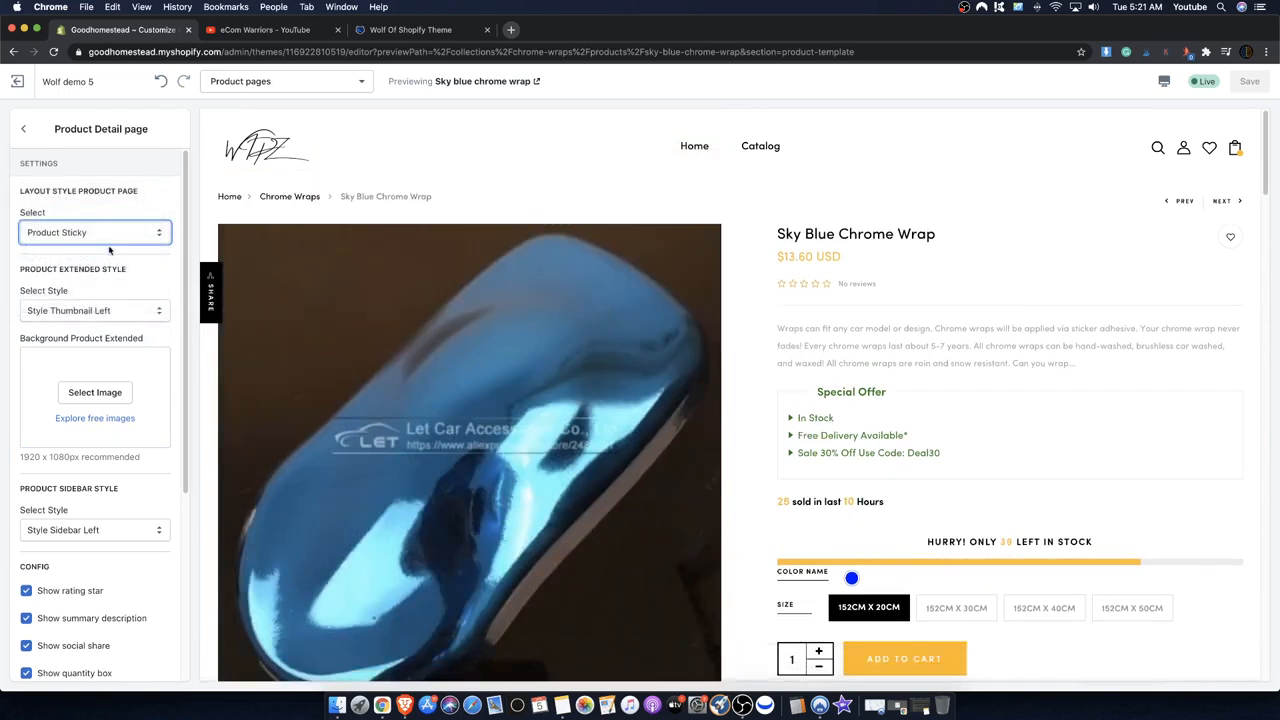
{"action": "left_click", "coordinate": [109, 240]}
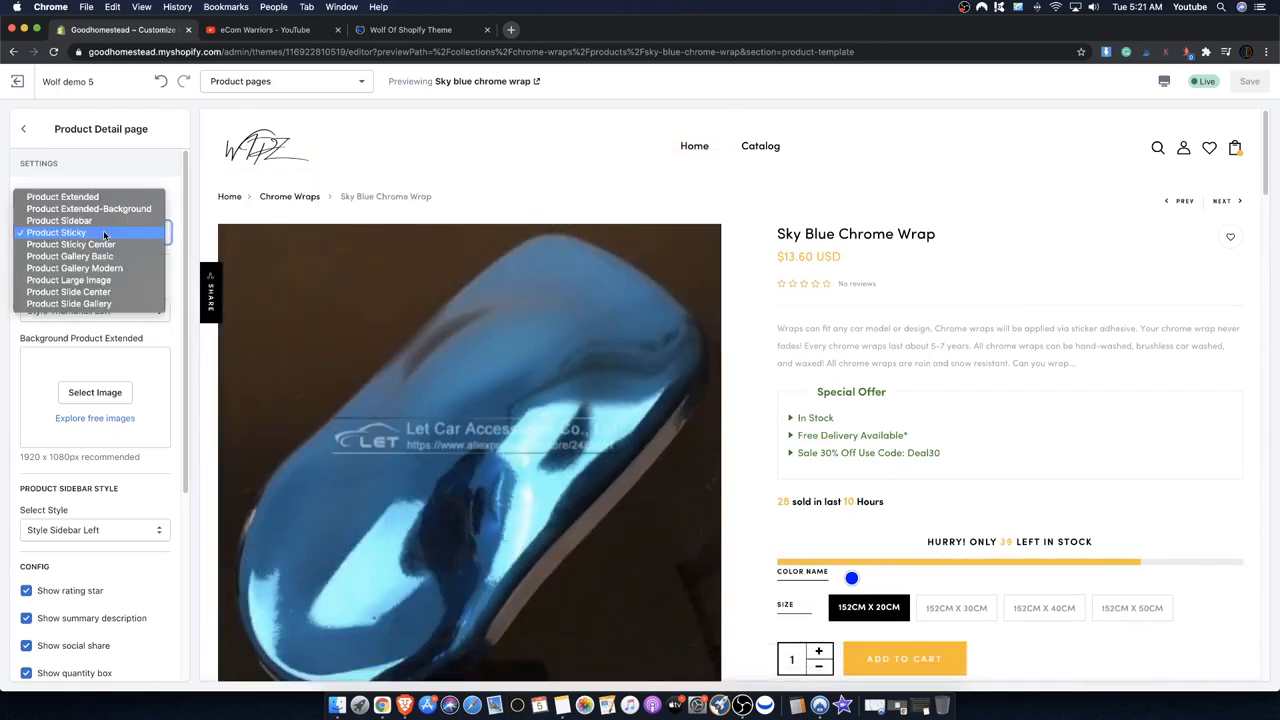
{"action": "left_click", "coordinate": [815, 204]}
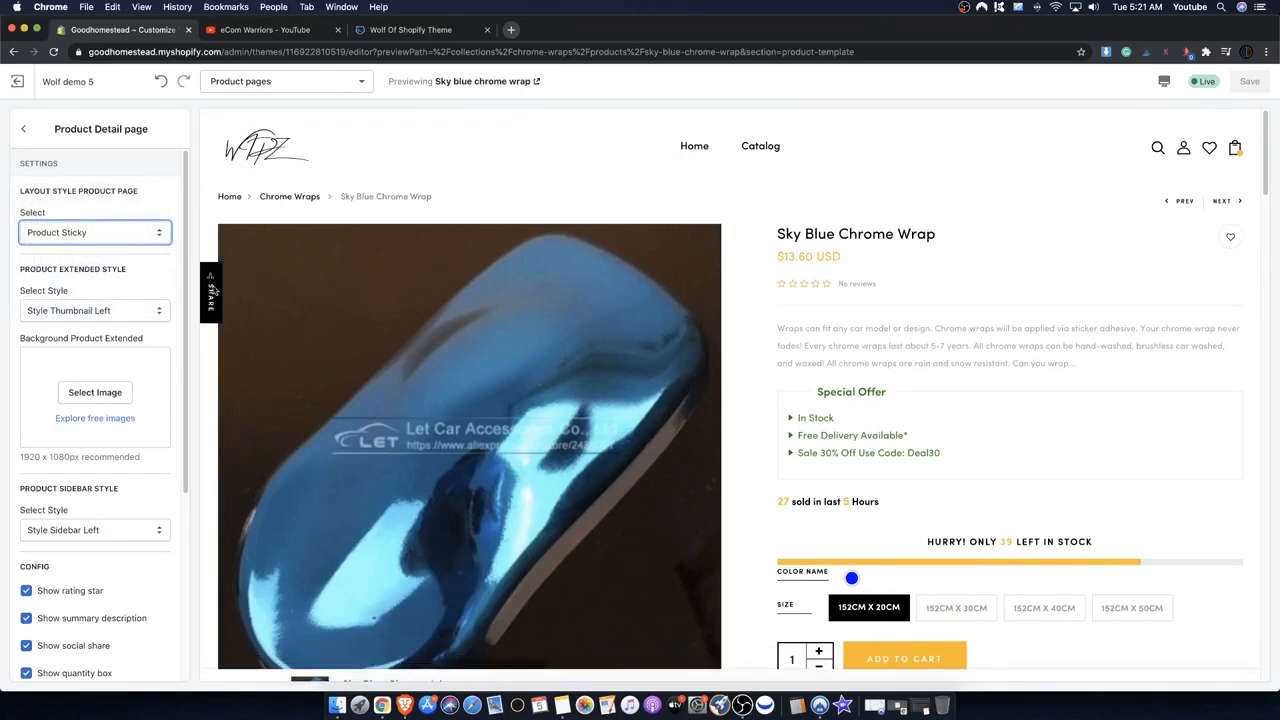
- Set the product page's layout style to Product Sticky Center and examine how the product details and purchase options behave around the central photos
{"action": "left_click", "coordinate": [127, 239]}
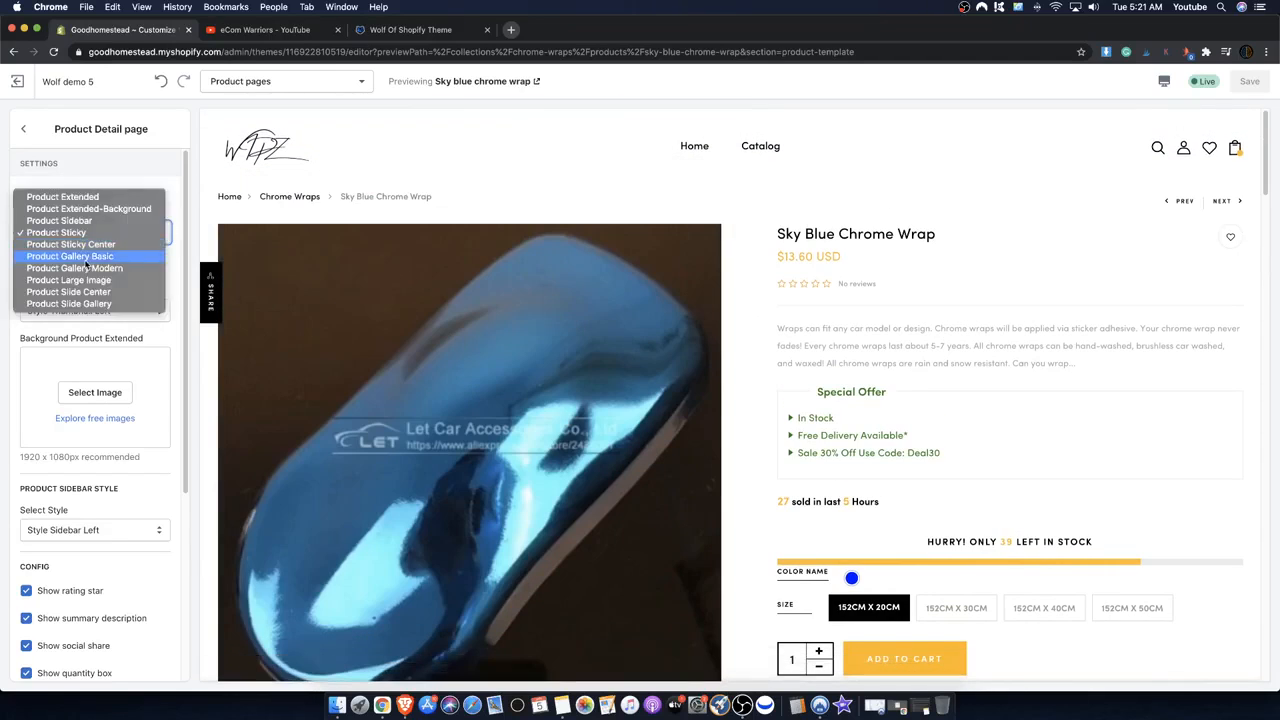
{"action": "left_click", "coordinate": [89, 254]}
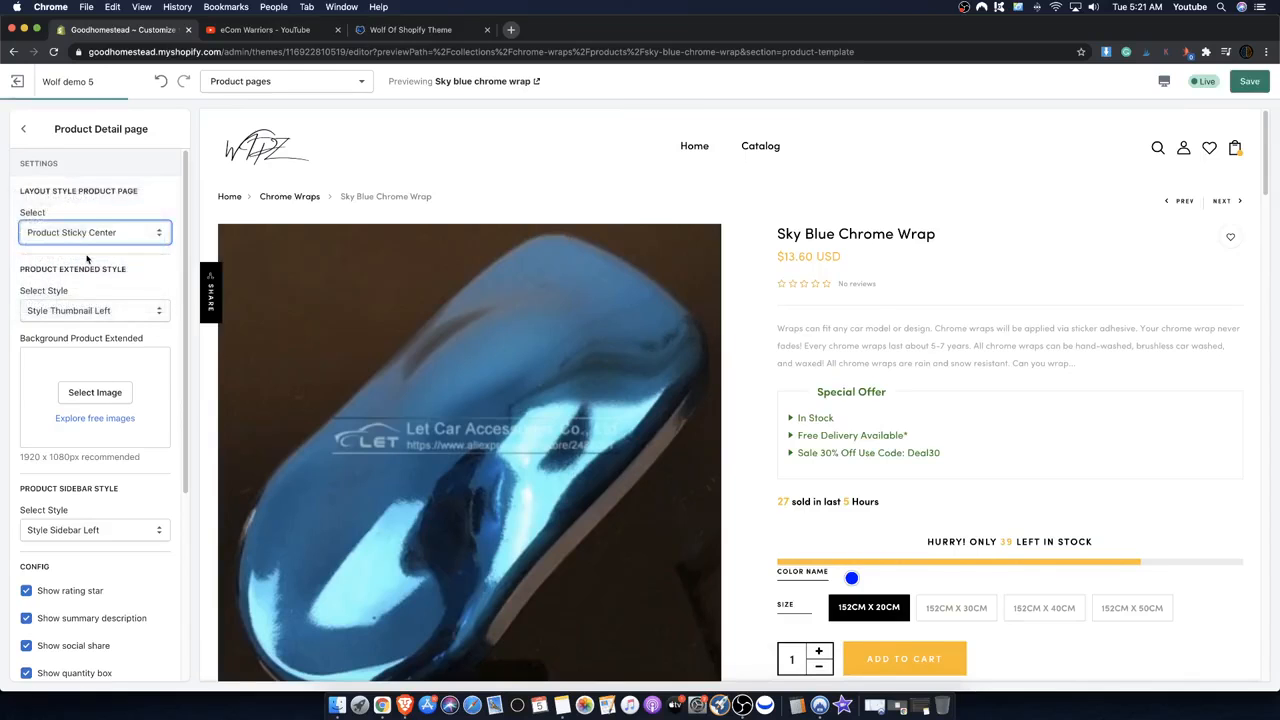
{"action": "scroll", "coordinate": [730, 262], "scroll_direction": "down", "scroll_amount": 3}
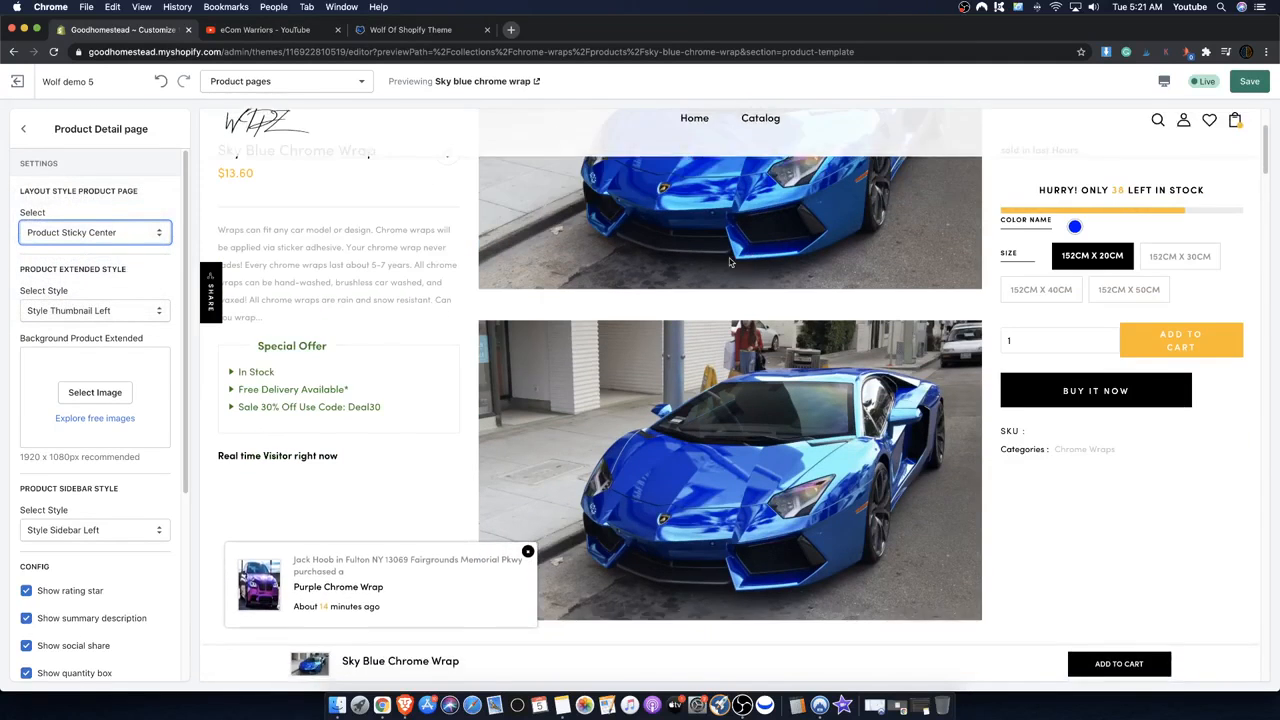
{"action": "scroll", "coordinate": [730, 262], "scroll_direction": "up", "scroll_amount": 3}
{"action": "left_click_drag", "start_coordinate": [400, 494], "coordinate": [215, 423]}
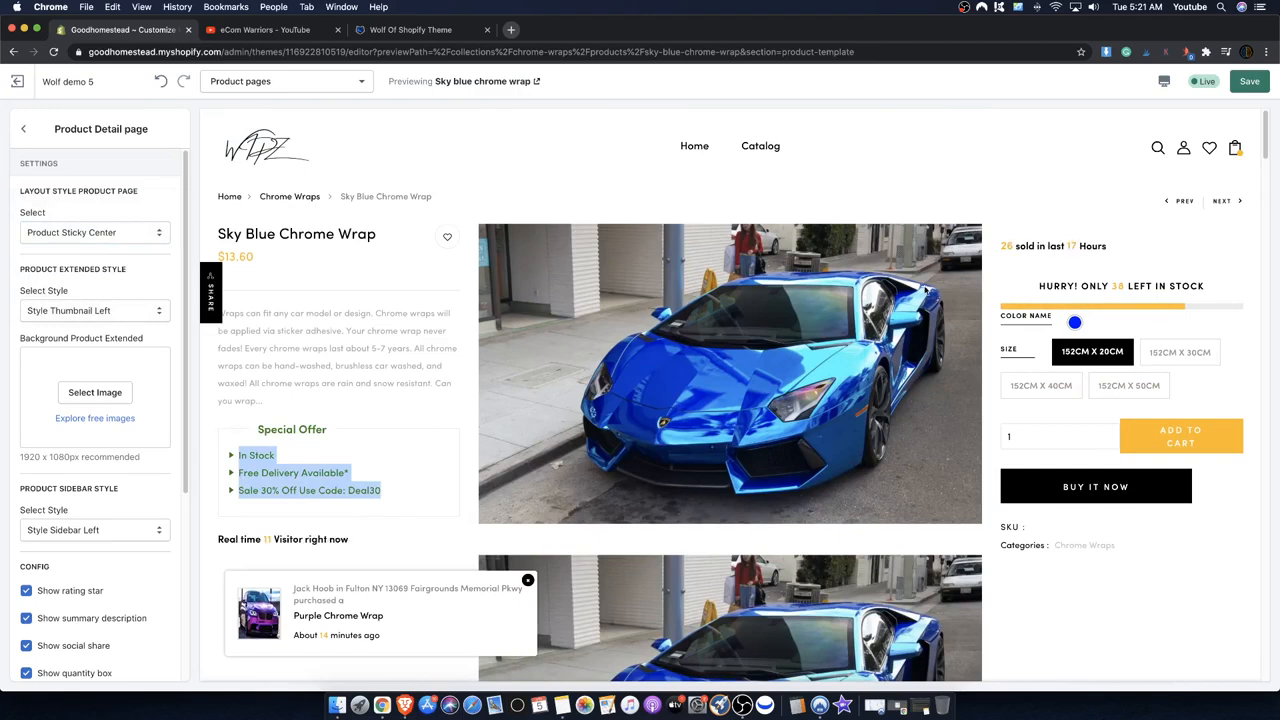
{"action": "scroll", "coordinate": [858, 284], "scroll_direction": "down", "scroll_amount": 6}
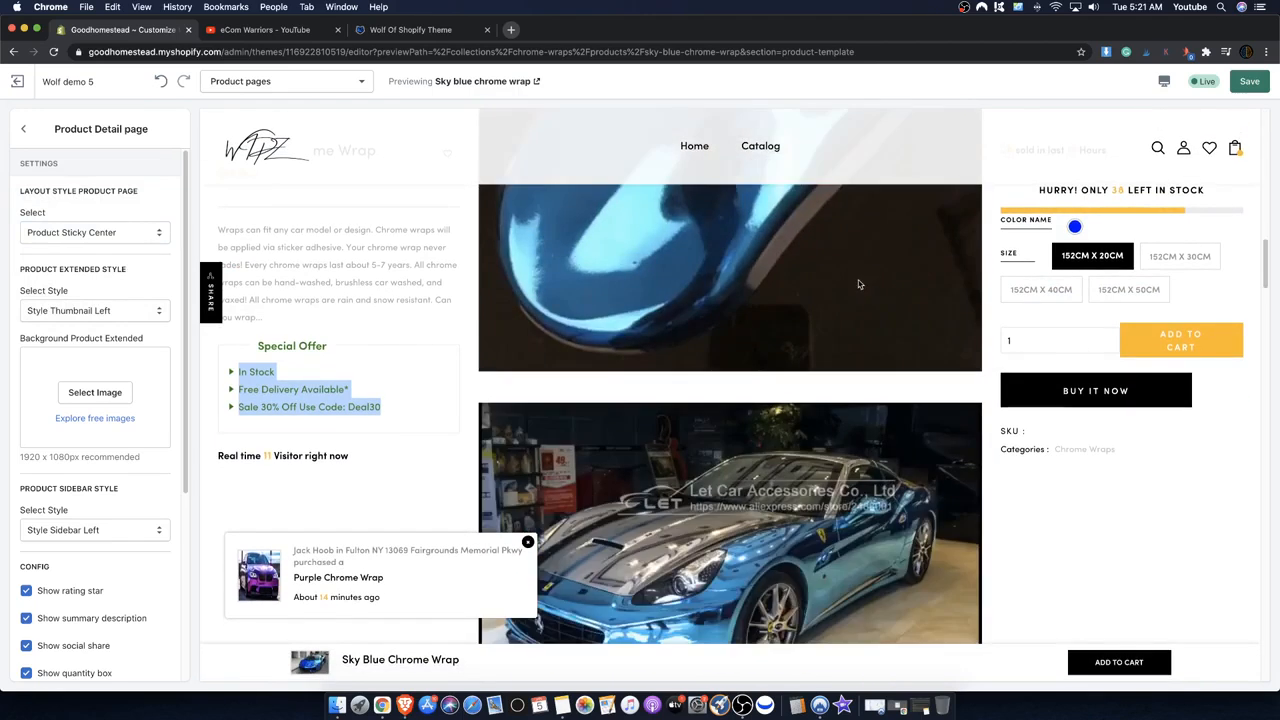
{"action": "scroll", "coordinate": [858, 284], "scroll_direction": "down", "scroll_amount": 6}
{"action": "scroll", "coordinate": [800, 263], "scroll_direction": "up", "scroll_amount": 6}
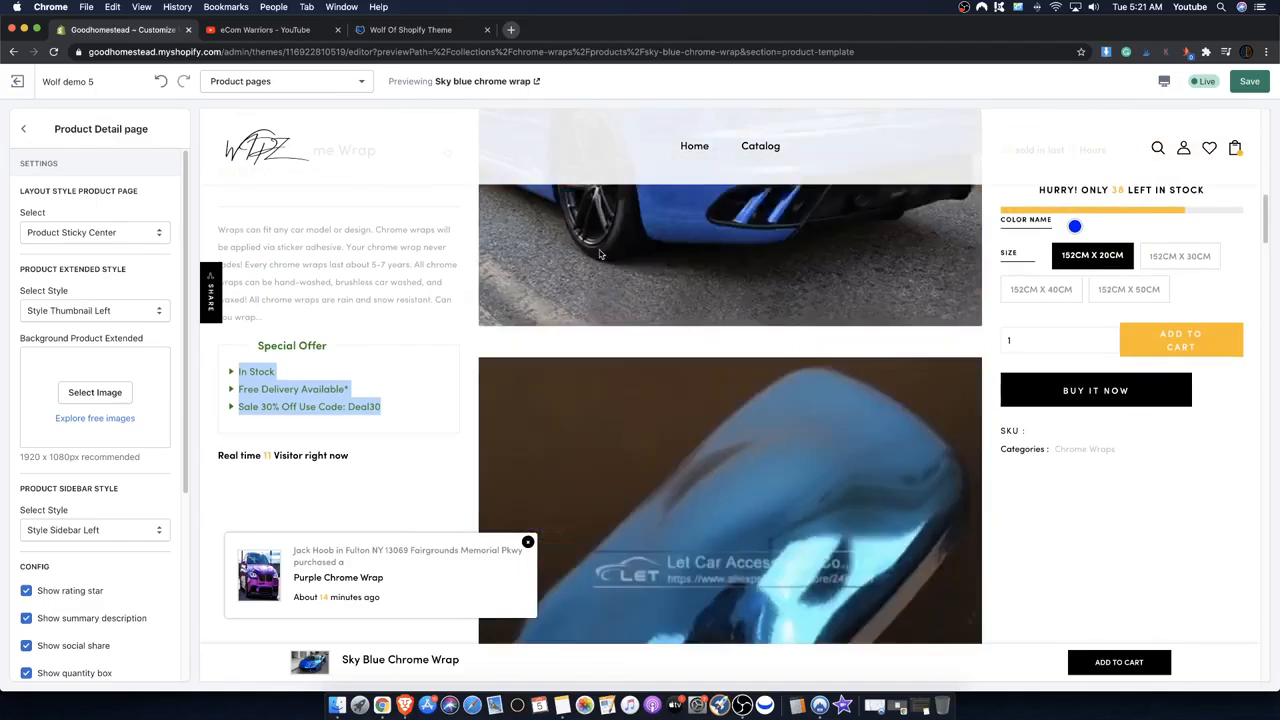
- Examine the Sky Blue Chrome Wrap page's special offer, visitor counter, recent sales text and summary description in the preview
{"action": "scroll", "coordinate": [600, 254], "scroll_direction": "up", "scroll_amount": 6}
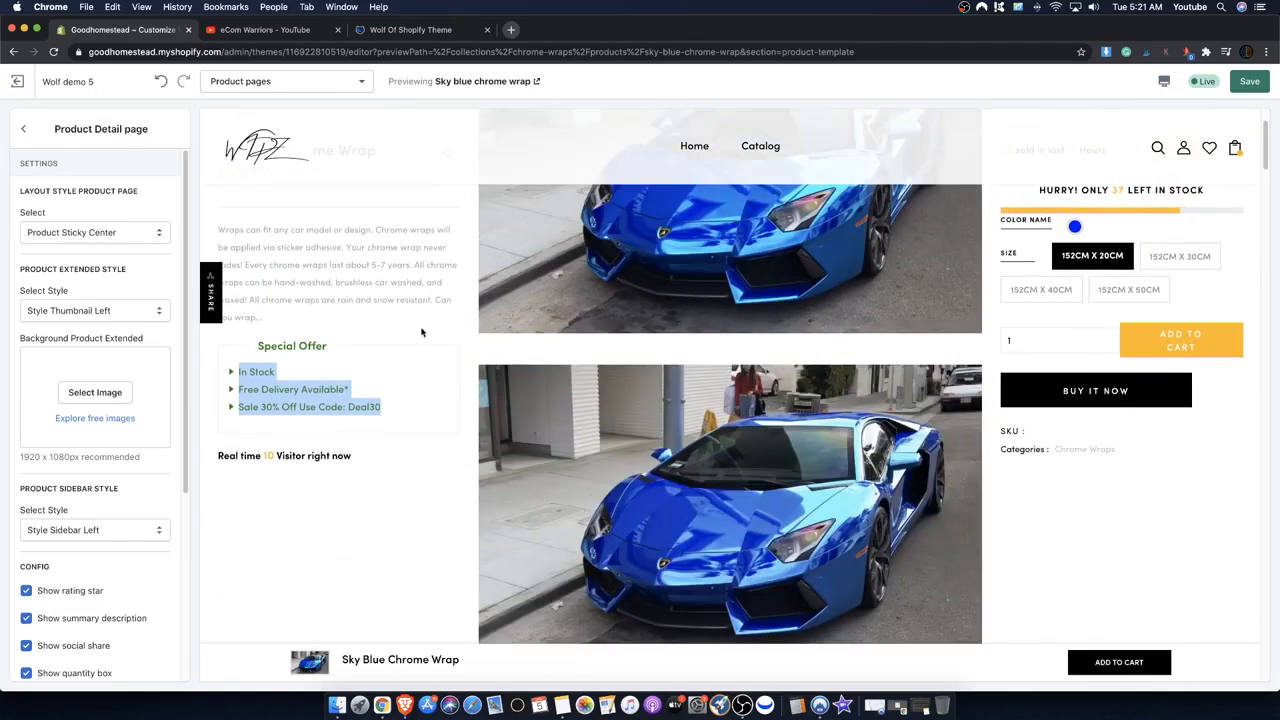
{"action": "scroll", "coordinate": [421, 332], "scroll_direction": "up", "scroll_amount": 2}
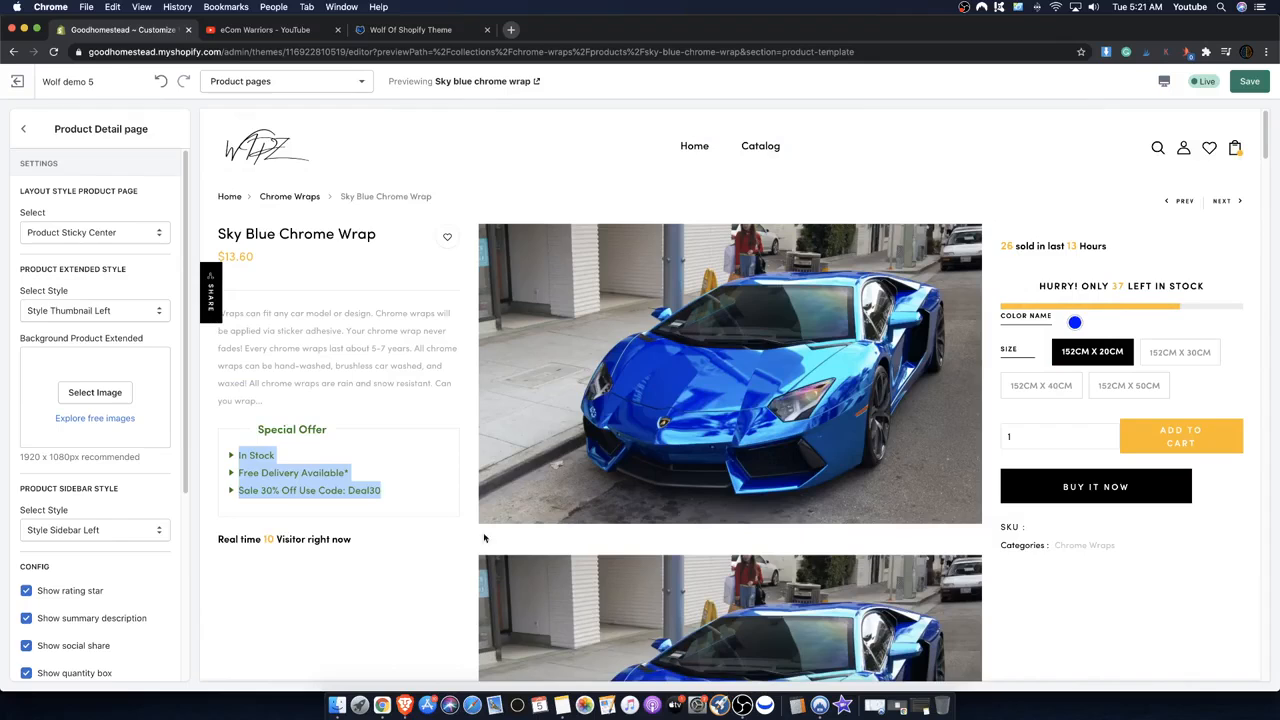
{"action": "left_click_drag", "start_coordinate": [364, 544], "coordinate": [228, 537]}
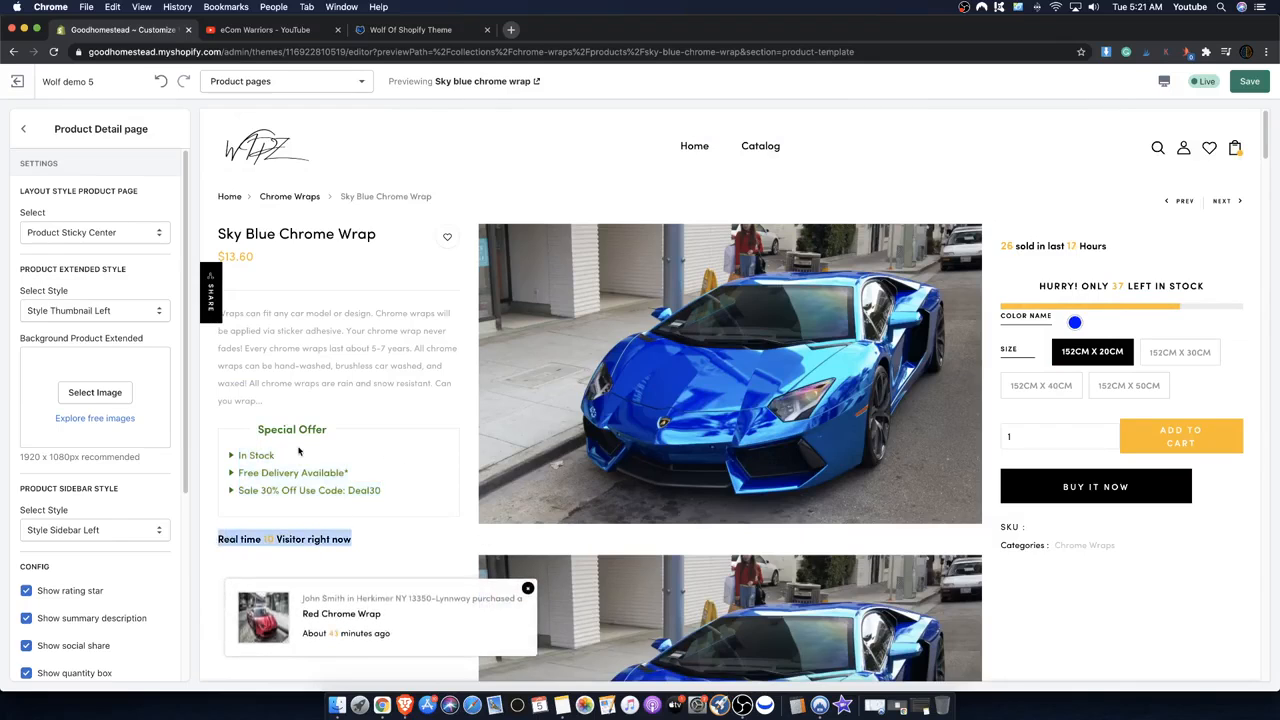
{"action": "left_click_drag", "start_coordinate": [1110, 254], "coordinate": [998, 247]}
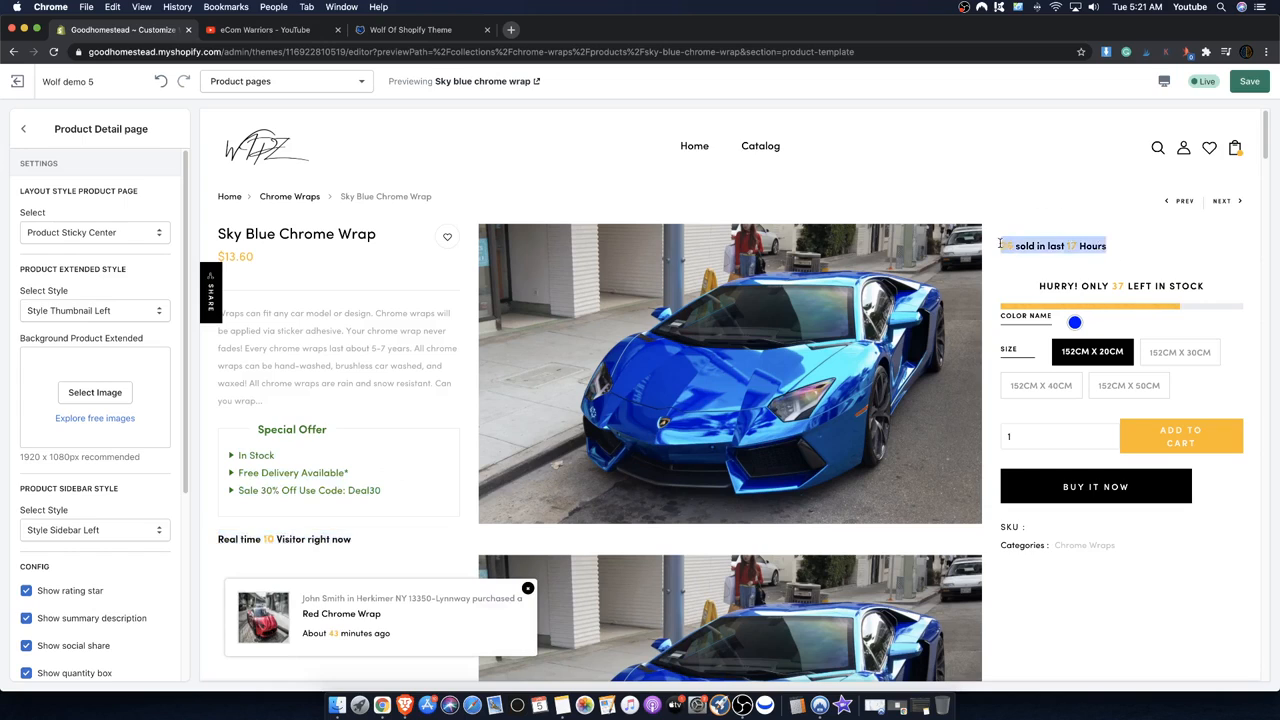
{"action": "left_click_drag", "start_coordinate": [382, 490], "coordinate": [251, 441]}
{"action": "left_click_drag", "start_coordinate": [298, 388], "coordinate": [232, 313]}
{"action": "scroll", "coordinate": [831, 428], "scroll_direction": "down", "scroll_amount": 2}
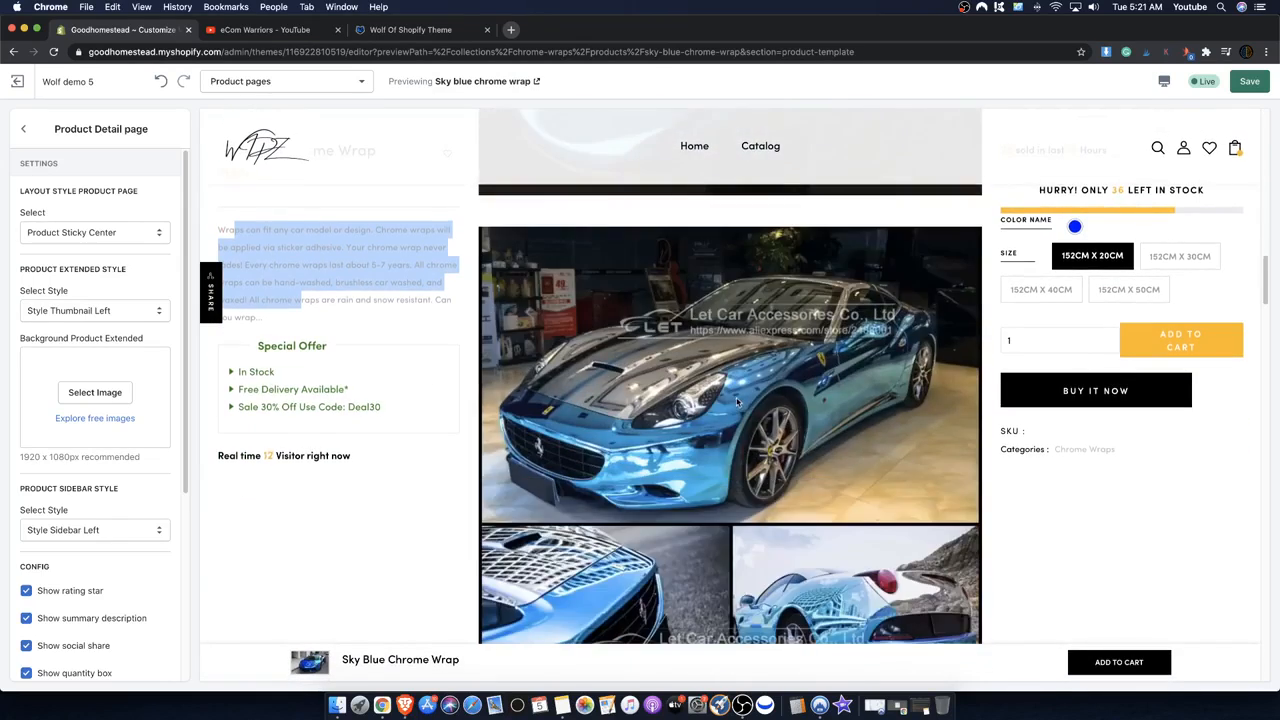
- Review the product's Description, Additional Information and Review sections below the photo gallery
{"action": "scroll", "coordinate": [738, 404], "scroll_direction": "down", "scroll_amount": 6}
{"action": "triple_click", "coordinate": [600, 257]}
{"action": "left_click_drag", "start_coordinate": [600, 257], "coordinate": [885, 481]}
{"action": "scroll", "coordinate": [880, 474], "scroll_direction": "up", "scroll_amount": 2}
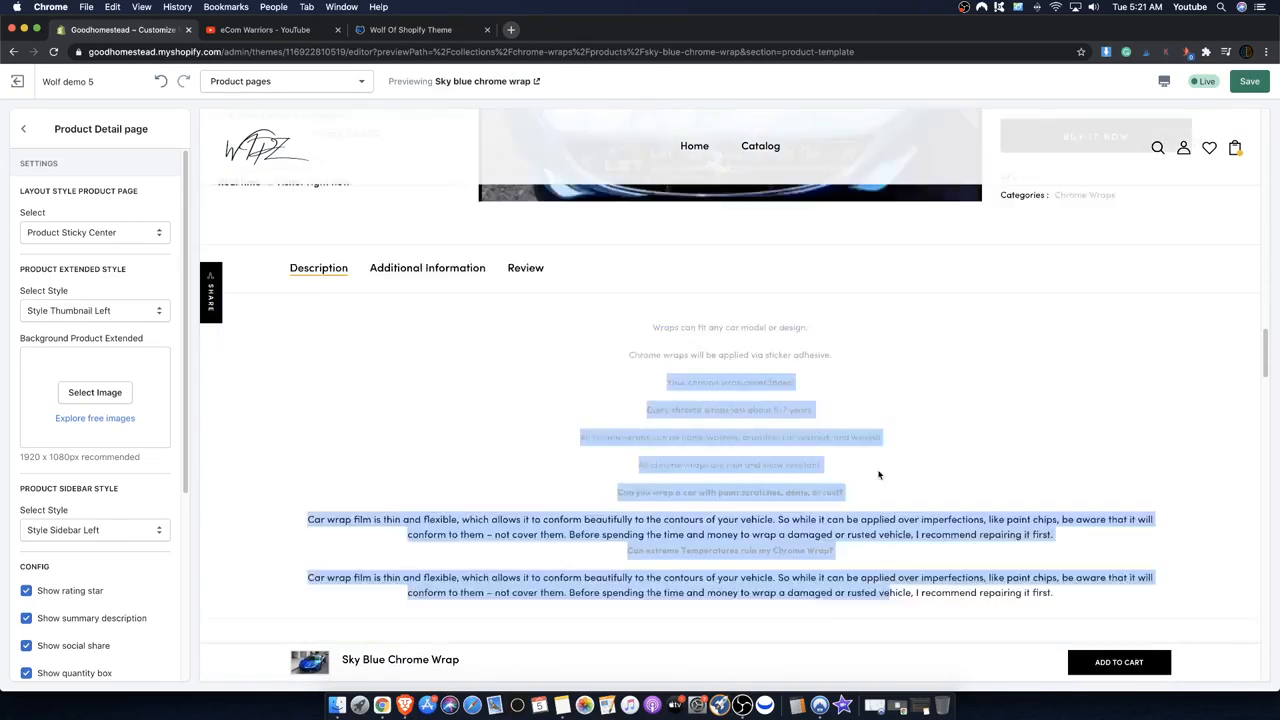
{"action": "left_click", "coordinate": [516, 390]}
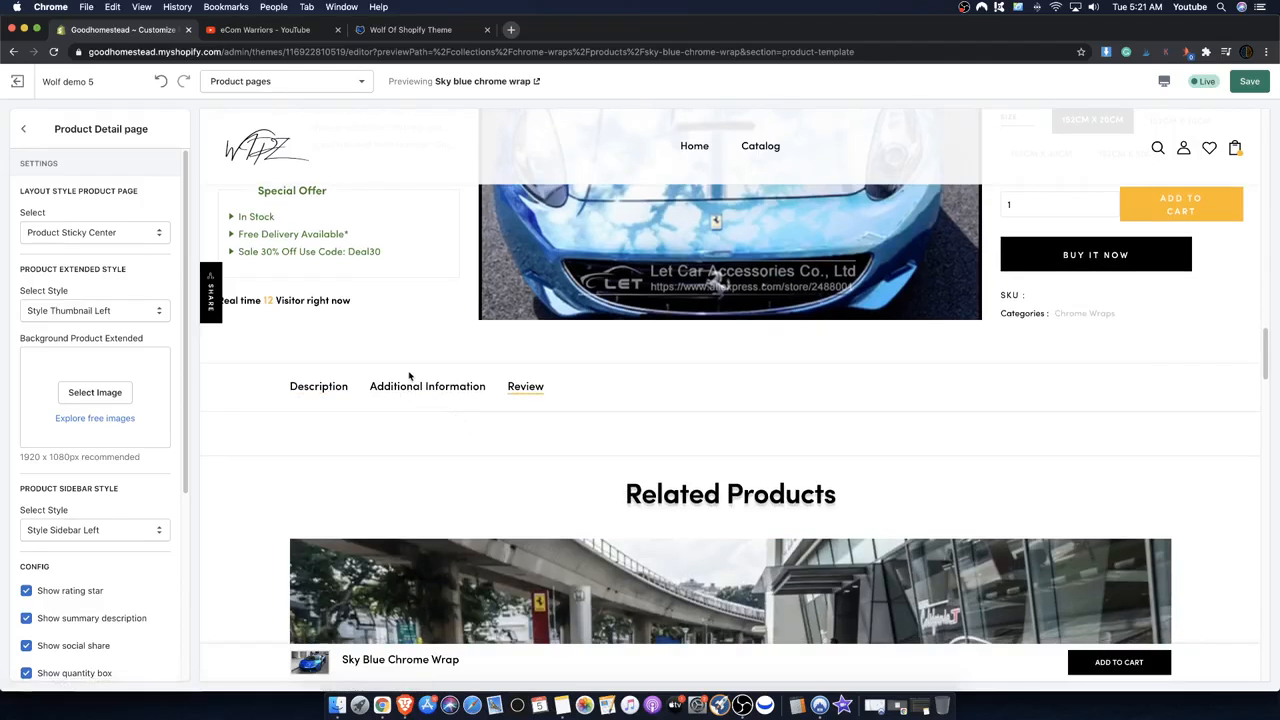
{"action": "left_click", "coordinate": [418, 389]}
{"action": "scroll", "coordinate": [546, 392], "scroll_direction": "down", "scroll_amount": 3}
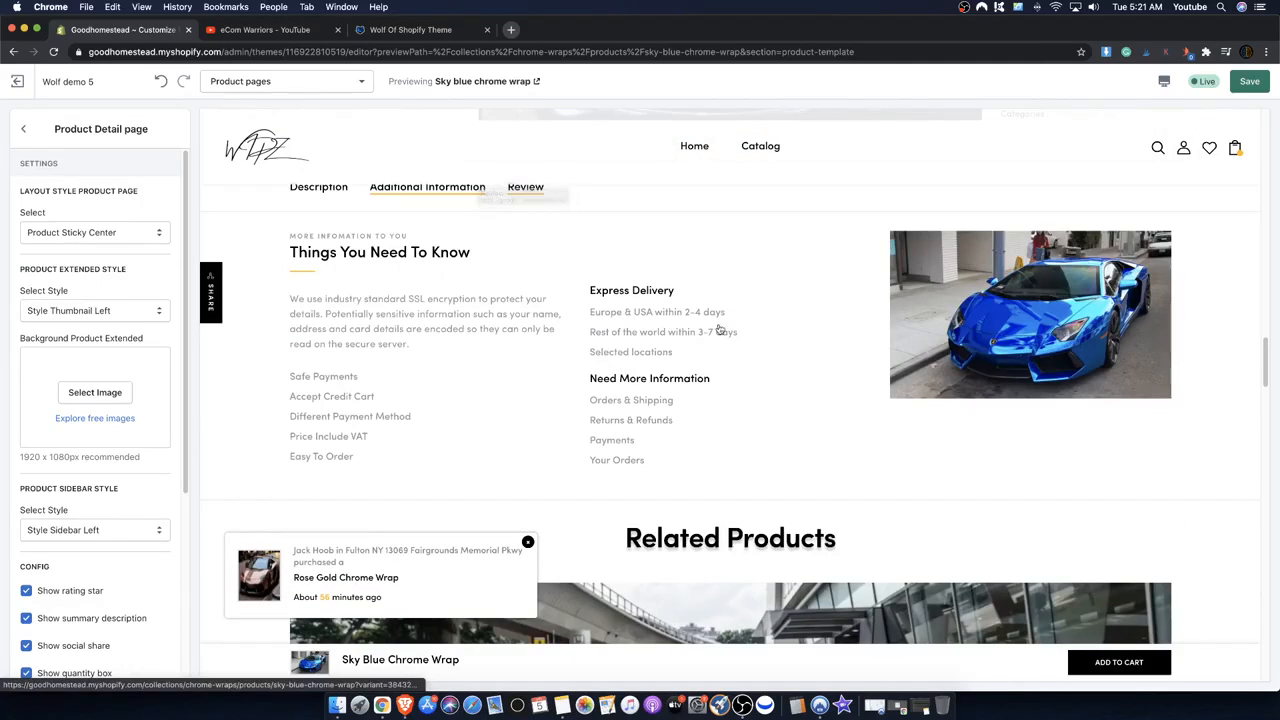
{"action": "left_click", "coordinate": [518, 192]}
{"action": "scroll", "coordinate": [823, 369], "scroll_direction": "up", "scroll_amount": 3}
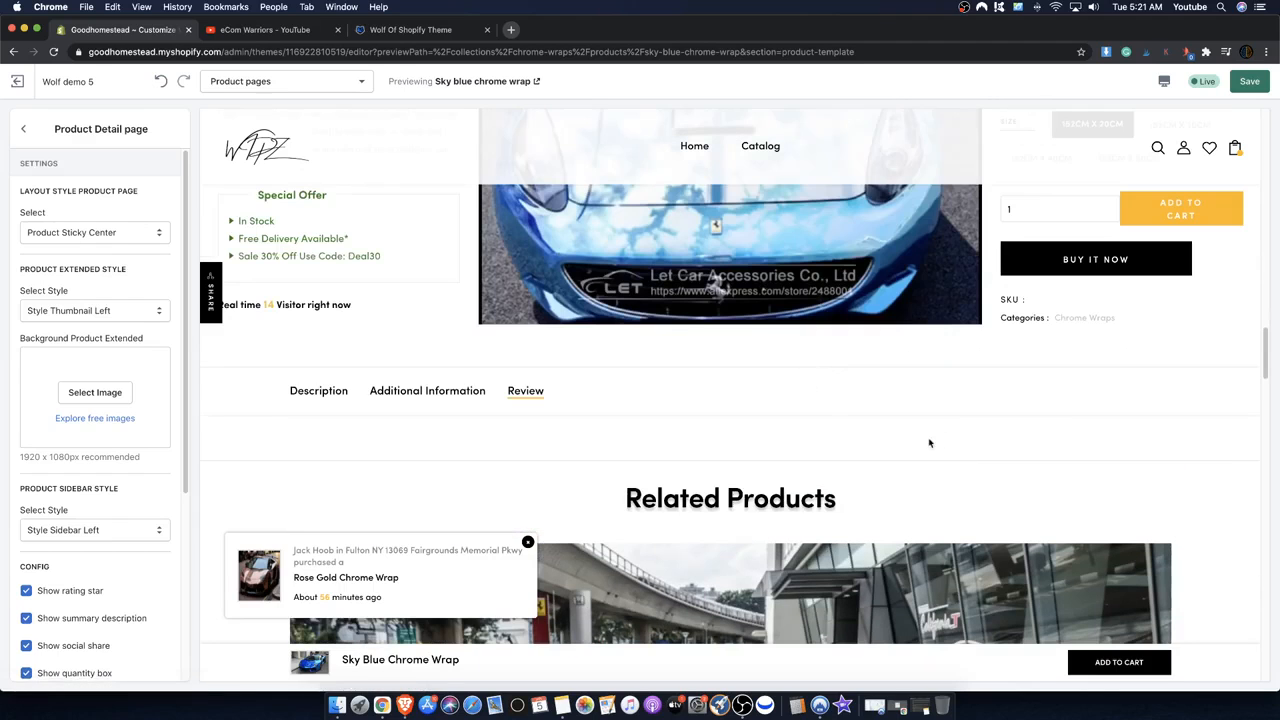
{"action": "scroll", "coordinate": [929, 443], "scroll_direction": "up", "scroll_amount": 5}
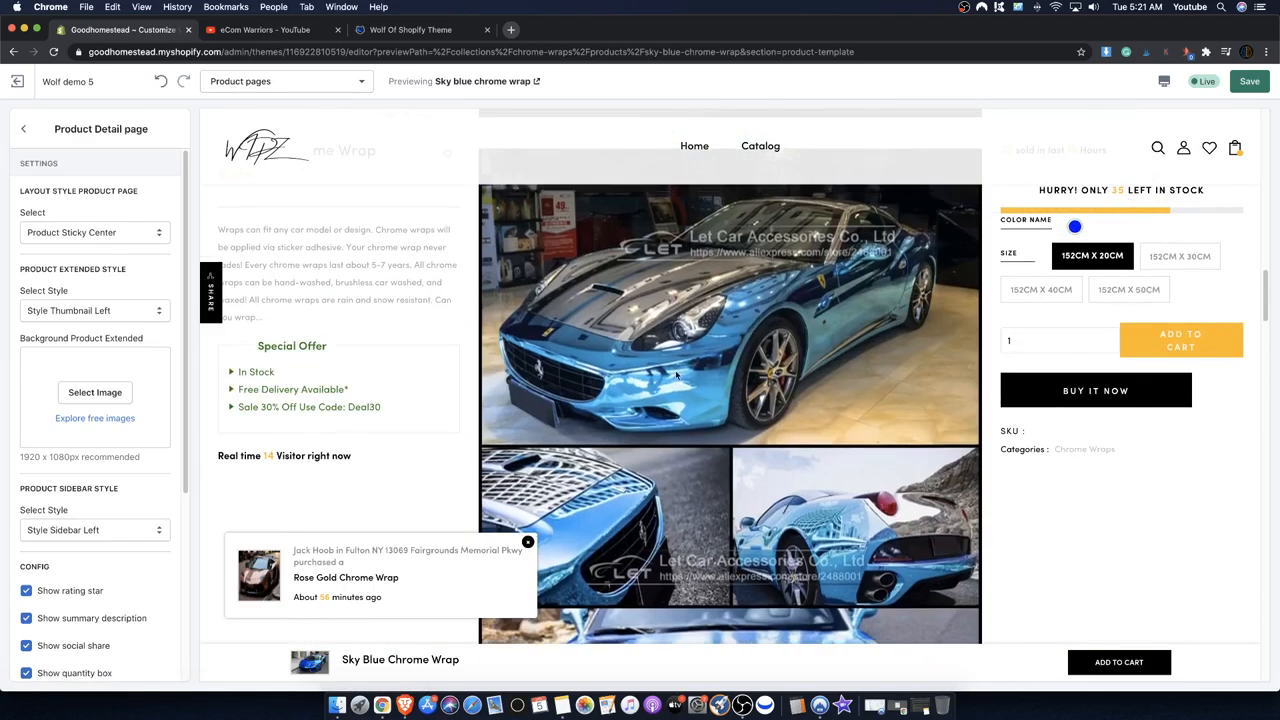
{"action": "scroll", "coordinate": [676, 375], "scroll_direction": "down", "scroll_amount": 5}
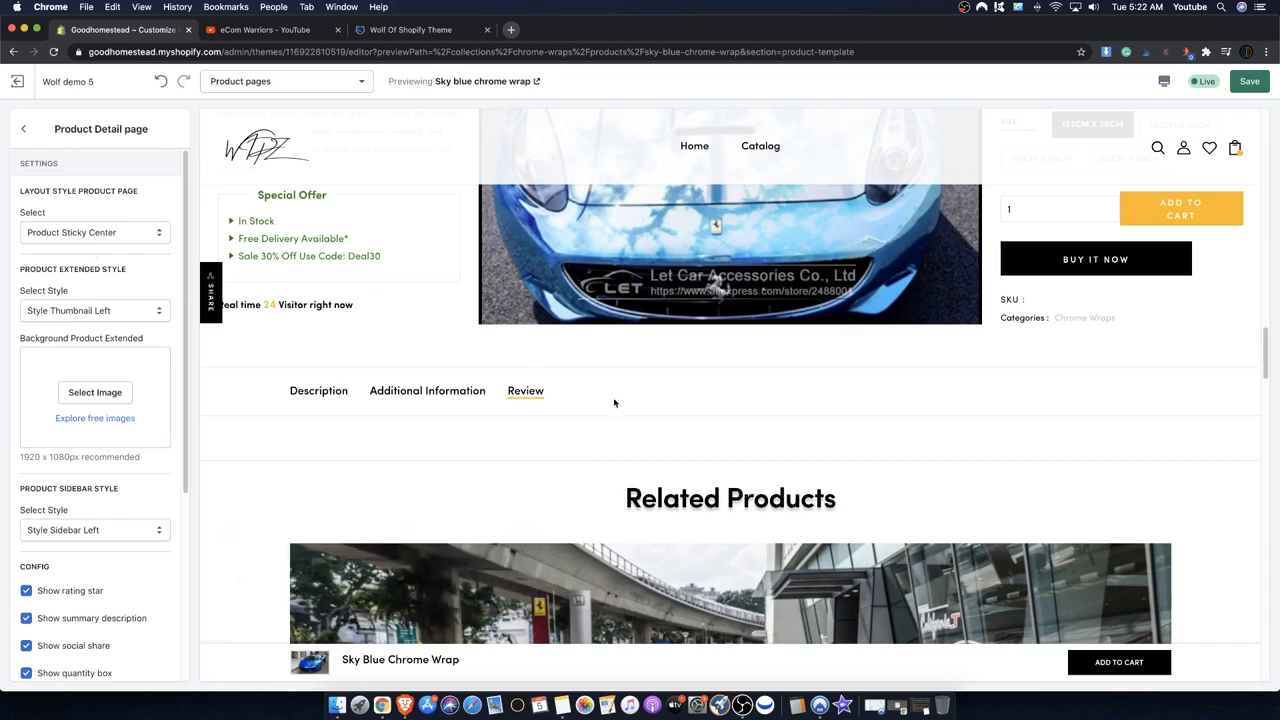
- Change the product page layout style to Product Gallery Basic
{"action": "left_click", "coordinate": [92, 232]}
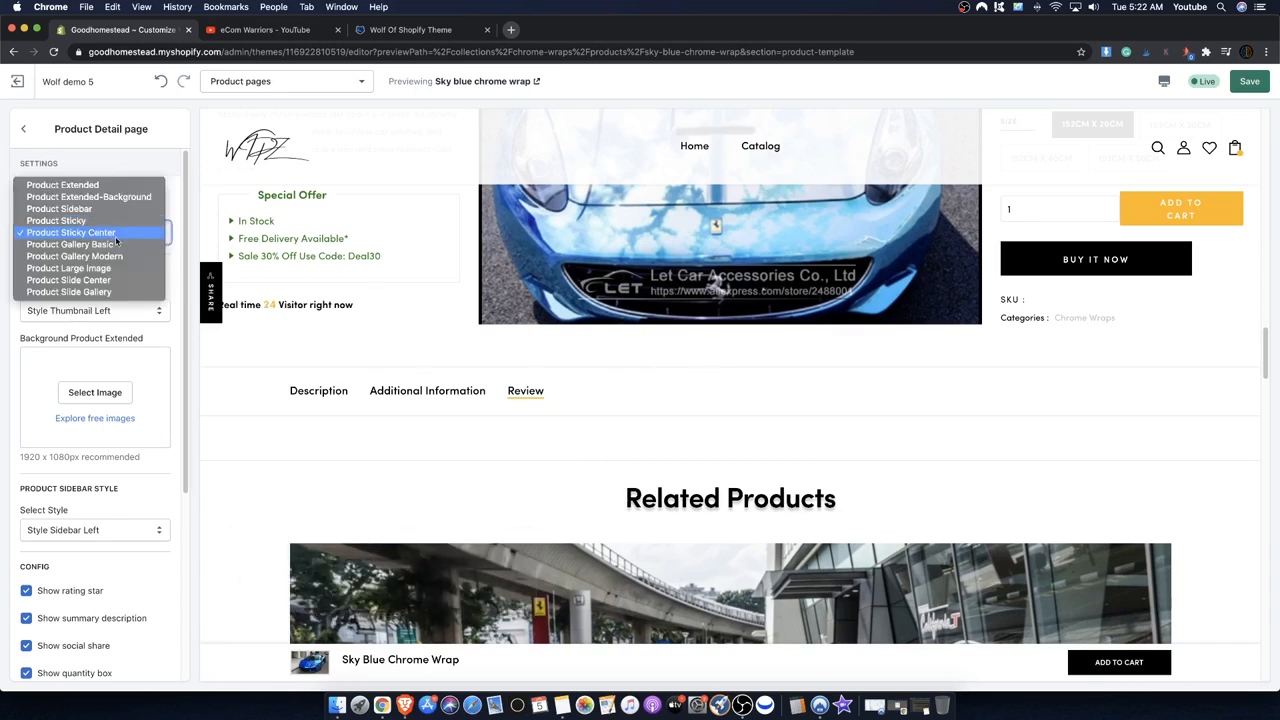
{"action": "left_click", "coordinate": [558, 418]}
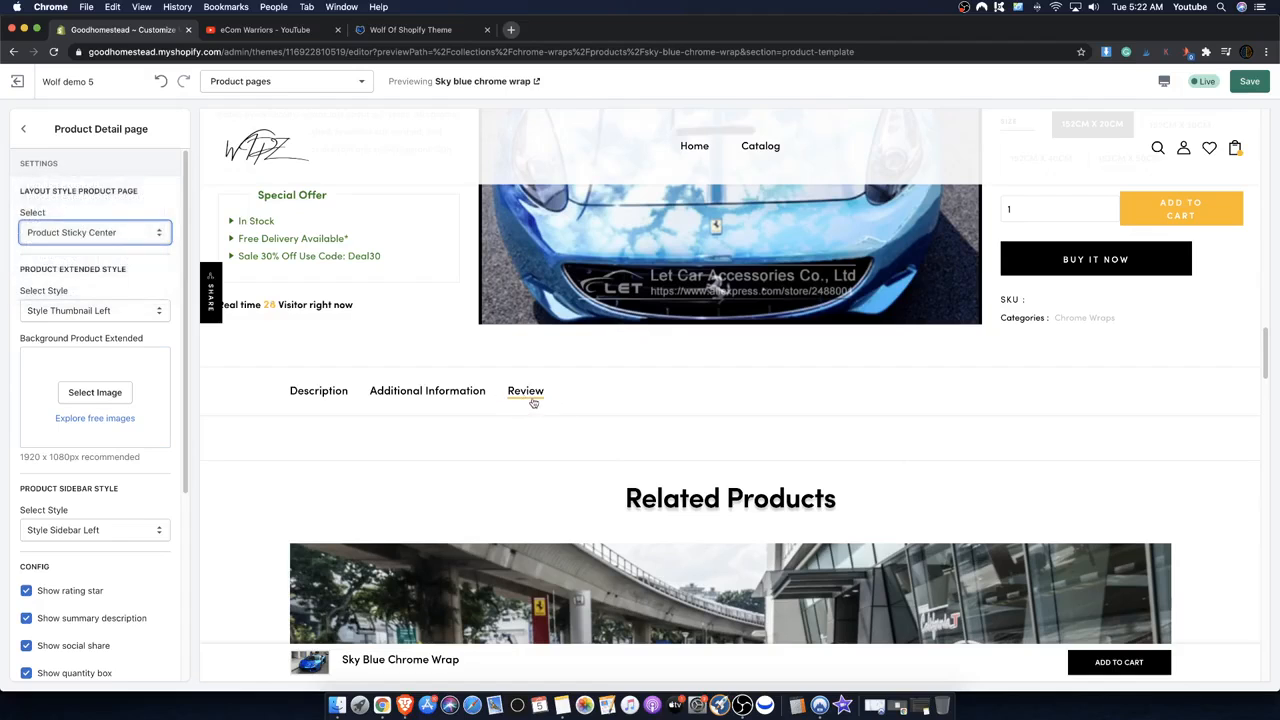
{"action": "left_click", "coordinate": [155, 232]}
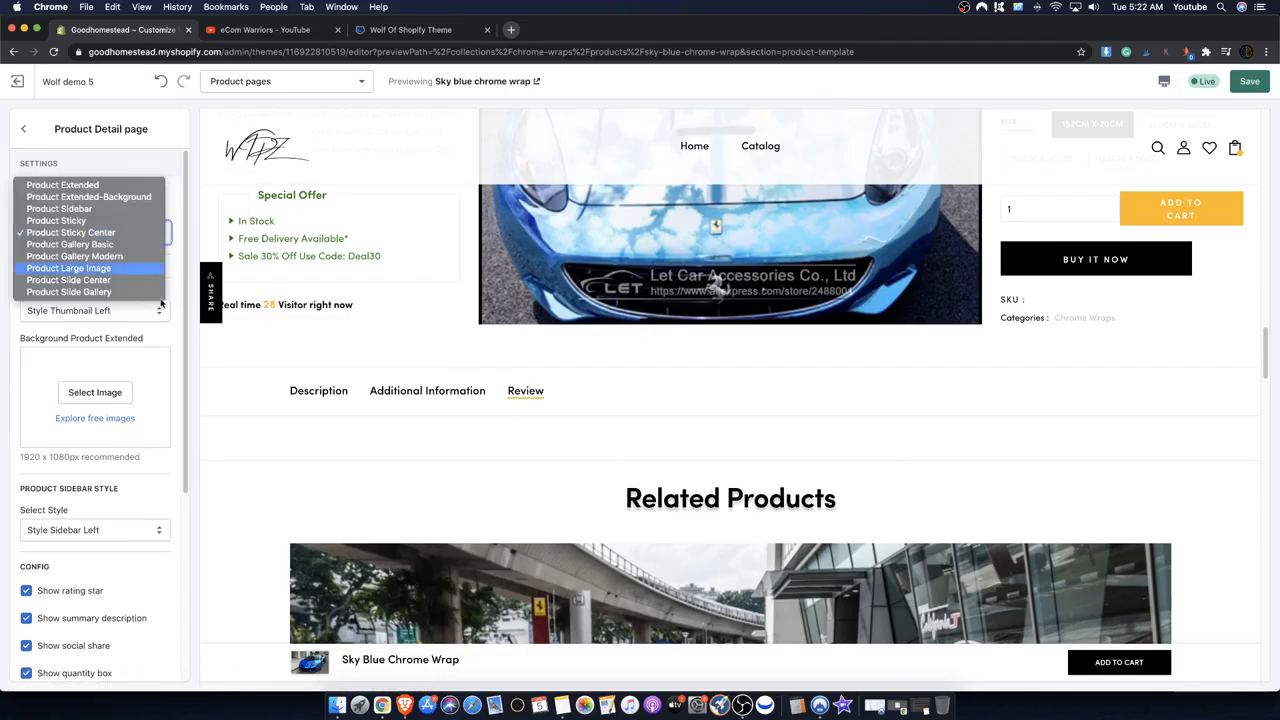
{"action": "left_click", "coordinate": [158, 520]}
{"action": "scroll", "coordinate": [150, 512], "scroll_direction": "down", "scroll_amount": 5}
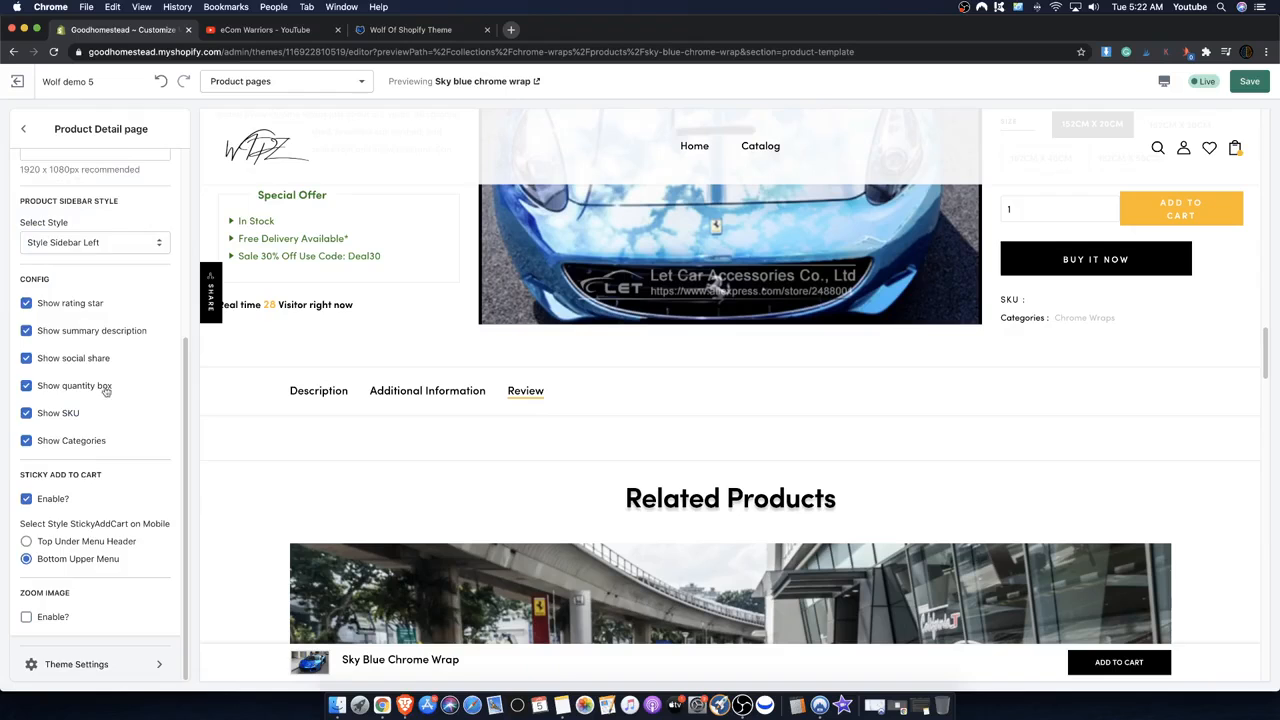
{"action": "scroll", "coordinate": [106, 390], "scroll_direction": "up", "scroll_amount": 5}
{"action": "left_click", "coordinate": [90, 233]}
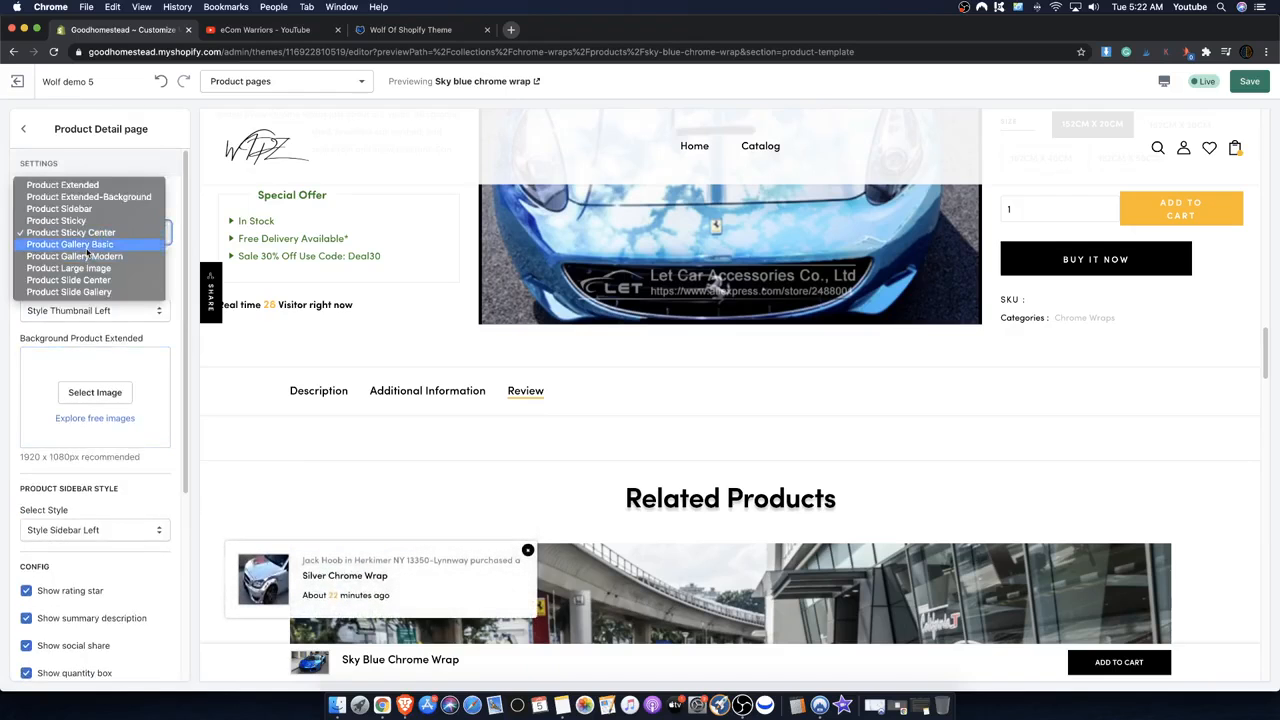
{"action": "left_click", "coordinate": [86, 246]}
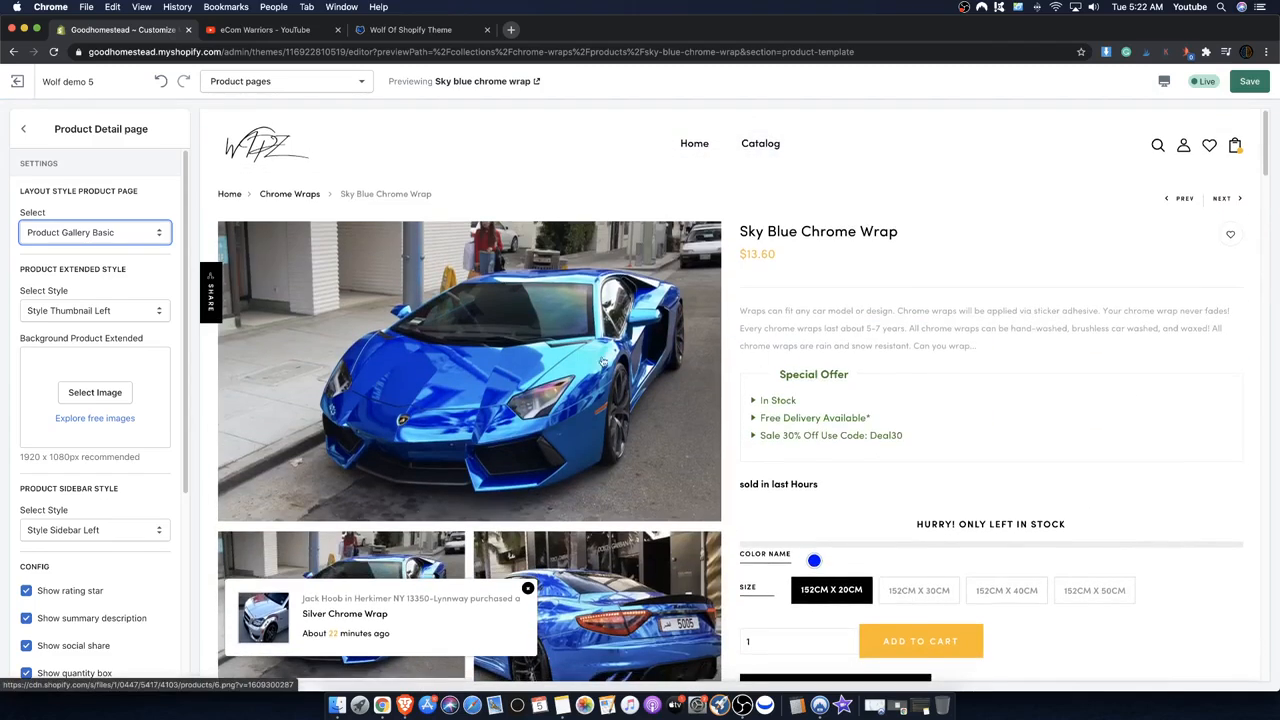
- Examine the gallery layout's photo grid and the sticky add-to-cart bar in the preview
{"action": "scroll", "coordinate": [575, 375], "scroll_direction": "down", "scroll_amount": 10}
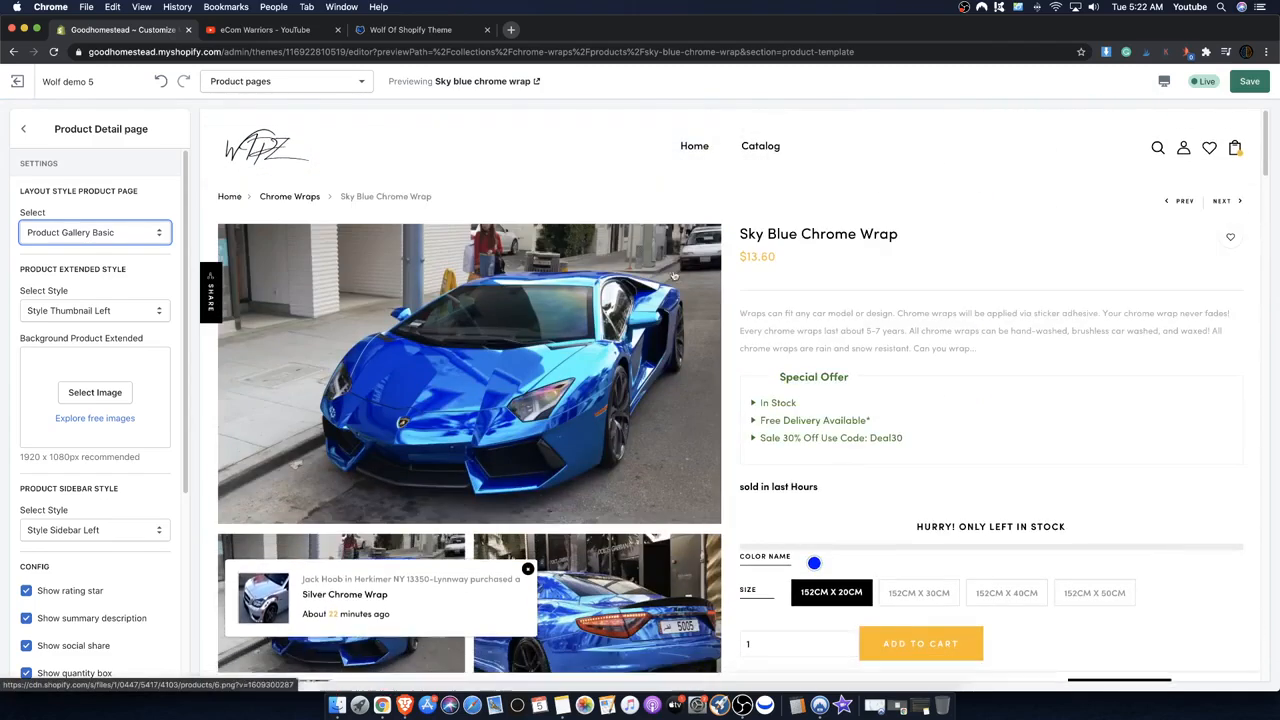
{"action": "scroll", "coordinate": [812, 441], "scroll_direction": "down", "scroll_amount": 5}
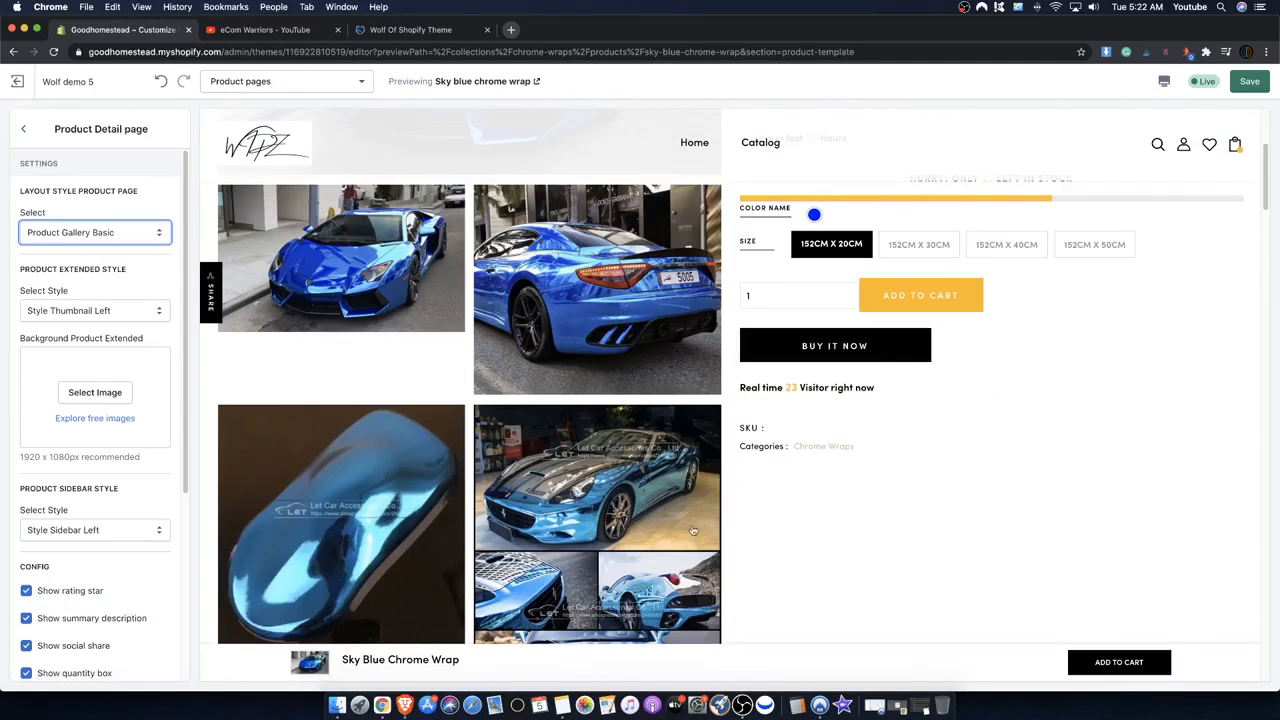
{"action": "left_click_drag", "start_coordinate": [265, 657], "coordinate": [1141, 675]}
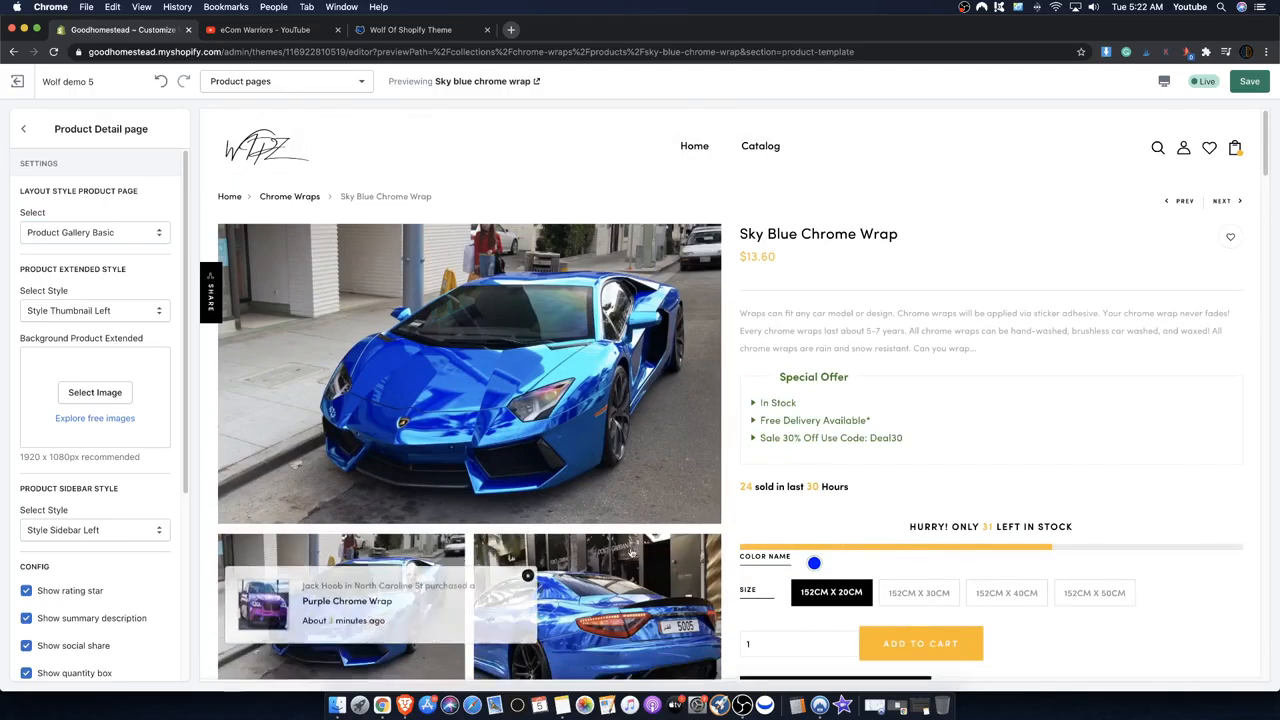
{"action": "scroll", "coordinate": [448, 585], "scroll_direction": "down", "scroll_amount": 5}
- Check the theme settings for product pages, and look over the description and related products in the preview
{"action": "scroll", "coordinate": [95, 550], "scroll_direction": "down", "scroll_amount": 6}
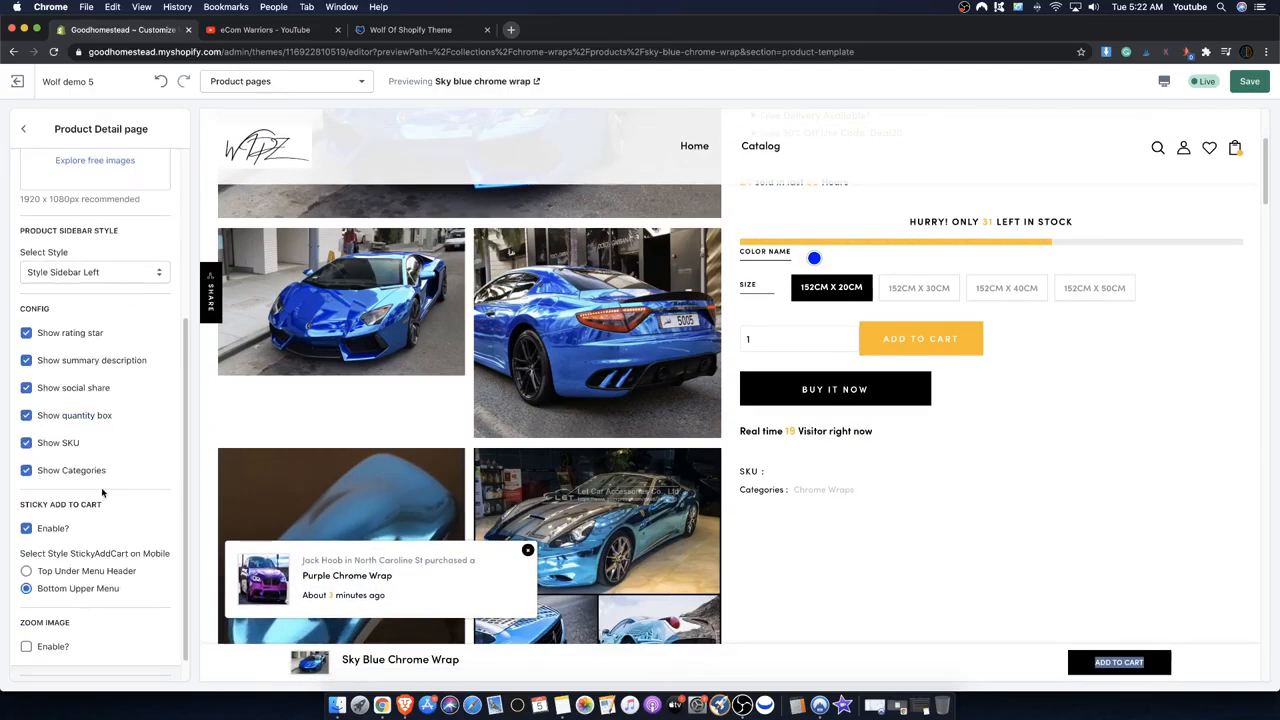
{"action": "left_click", "coordinate": [70, 664]}
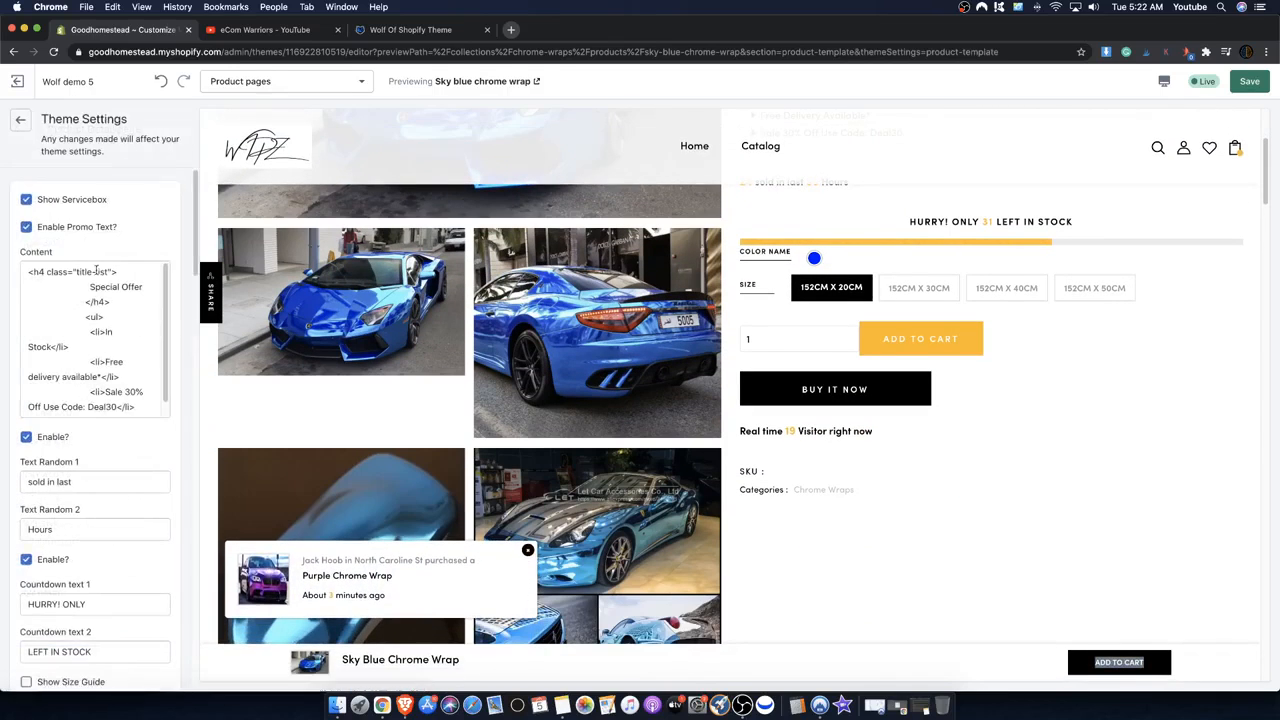
{"action": "left_click", "coordinate": [19, 119]}
{"action": "scroll", "coordinate": [100, 373], "scroll_direction": "up", "scroll_amount": 5}
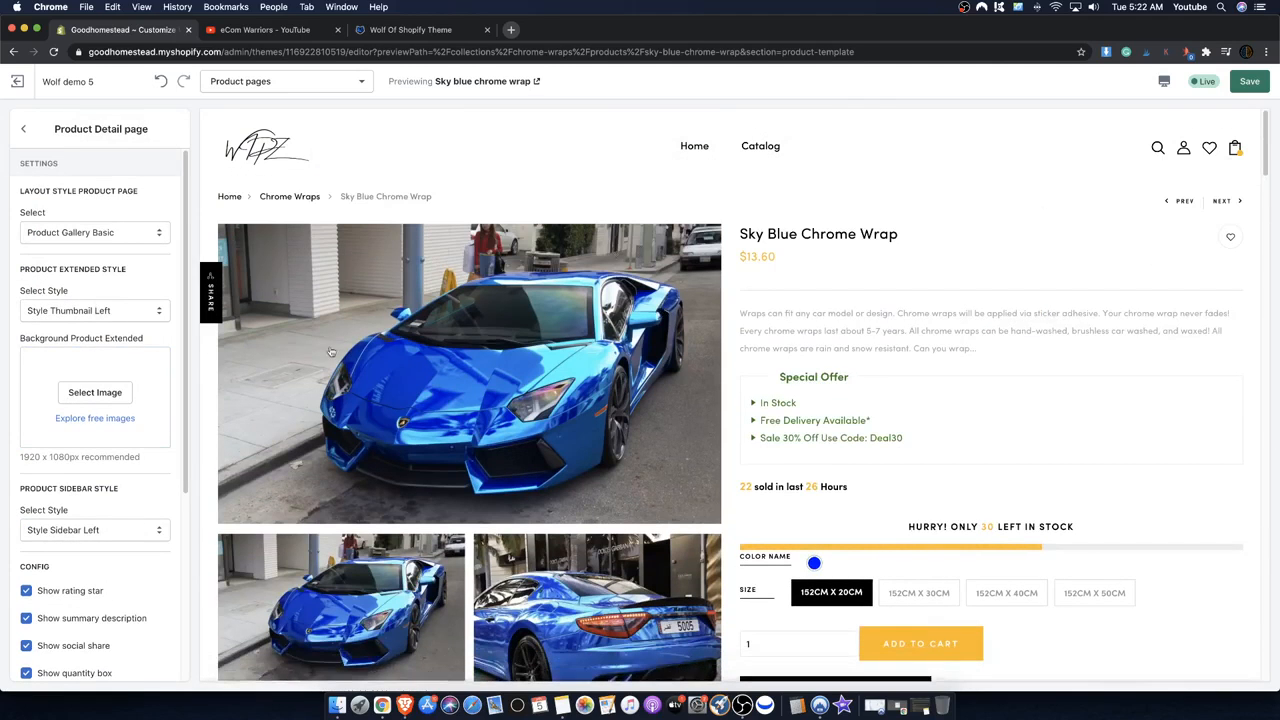
{"action": "scroll", "coordinate": [331, 351], "scroll_direction": "down", "scroll_amount": 15}
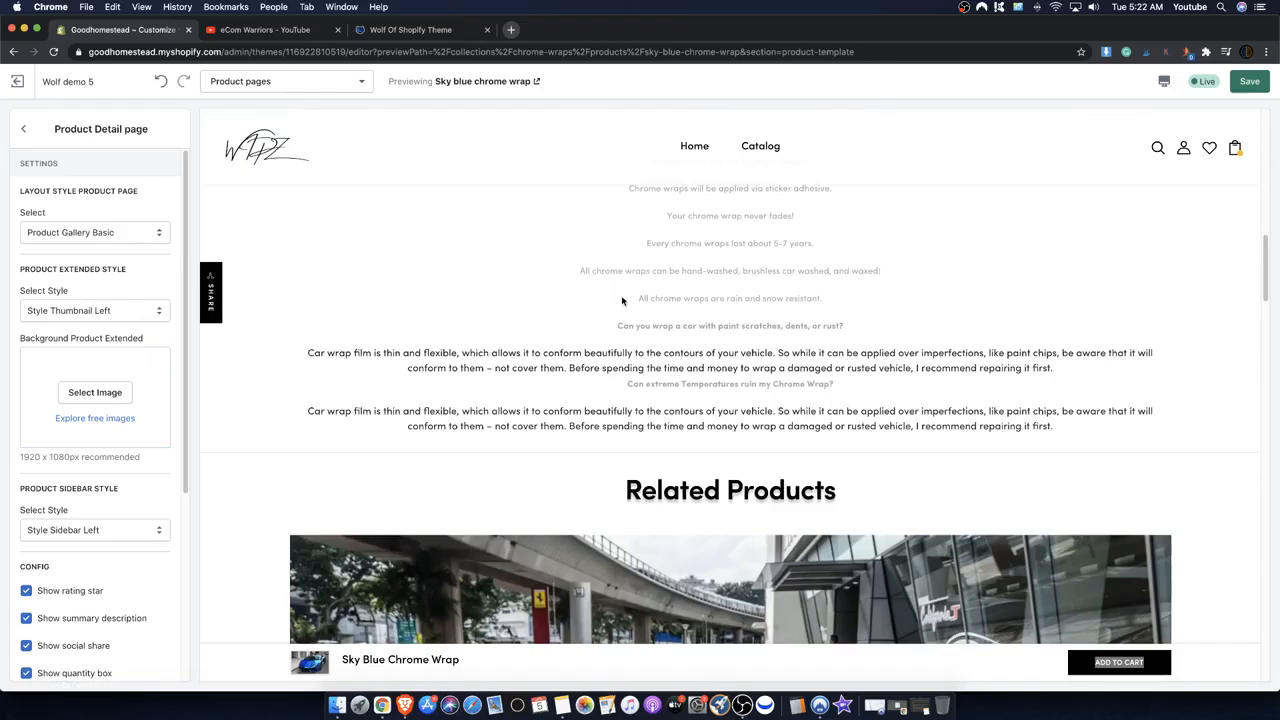
{"action": "scroll", "coordinate": [621, 295], "scroll_direction": "up", "scroll_amount": 15}
- Switch to the eCom Warriors YouTube channel and read the viewer comments in its notifications
{"action": "left_click", "coordinate": [279, 30]}
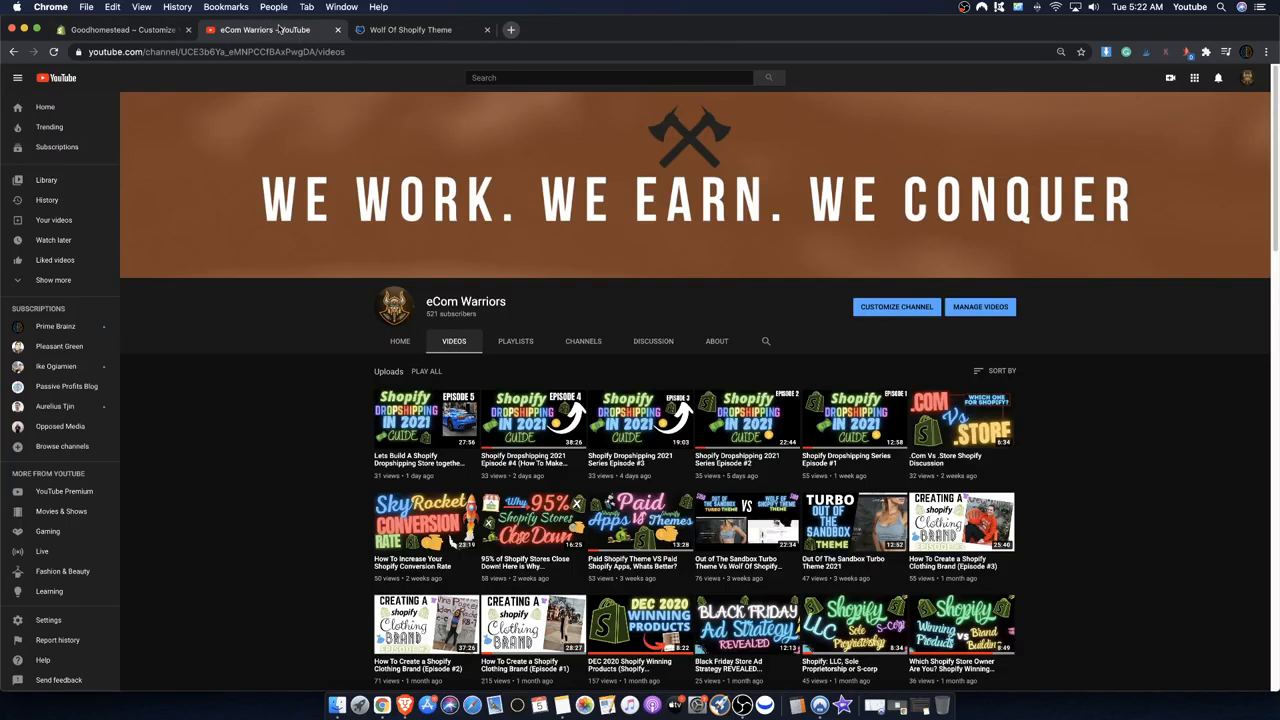
{"action": "left_click", "coordinate": [1218, 77]}
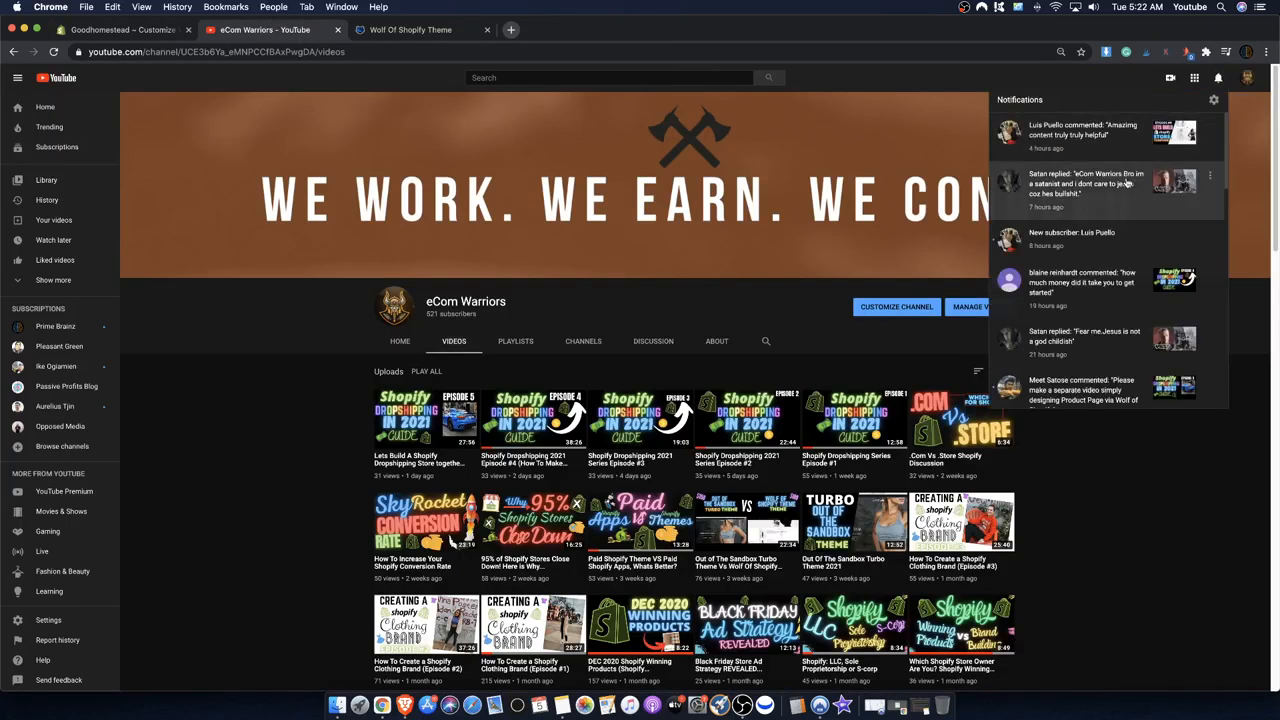
{"action": "scroll", "coordinate": [1127, 183], "scroll_direction": "down", "scroll_amount": 1}
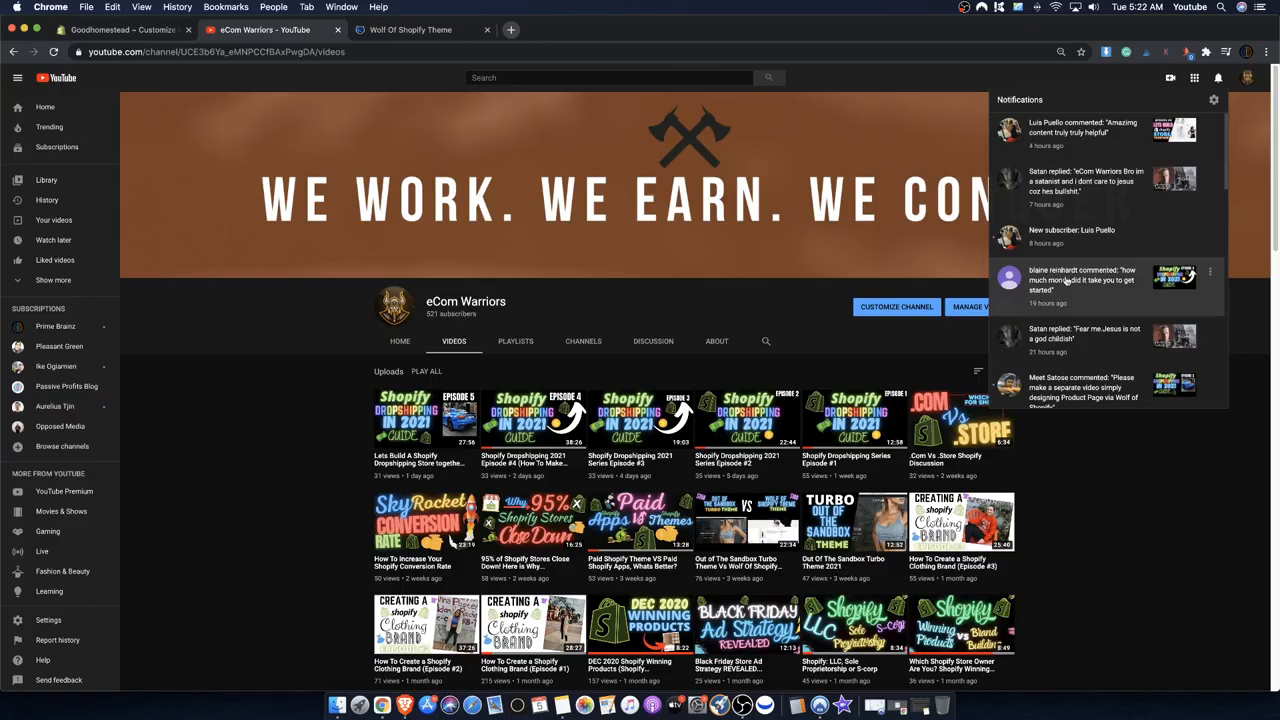
{"action": "scroll", "coordinate": [1066, 281], "scroll_direction": "down", "scroll_amount": 2}
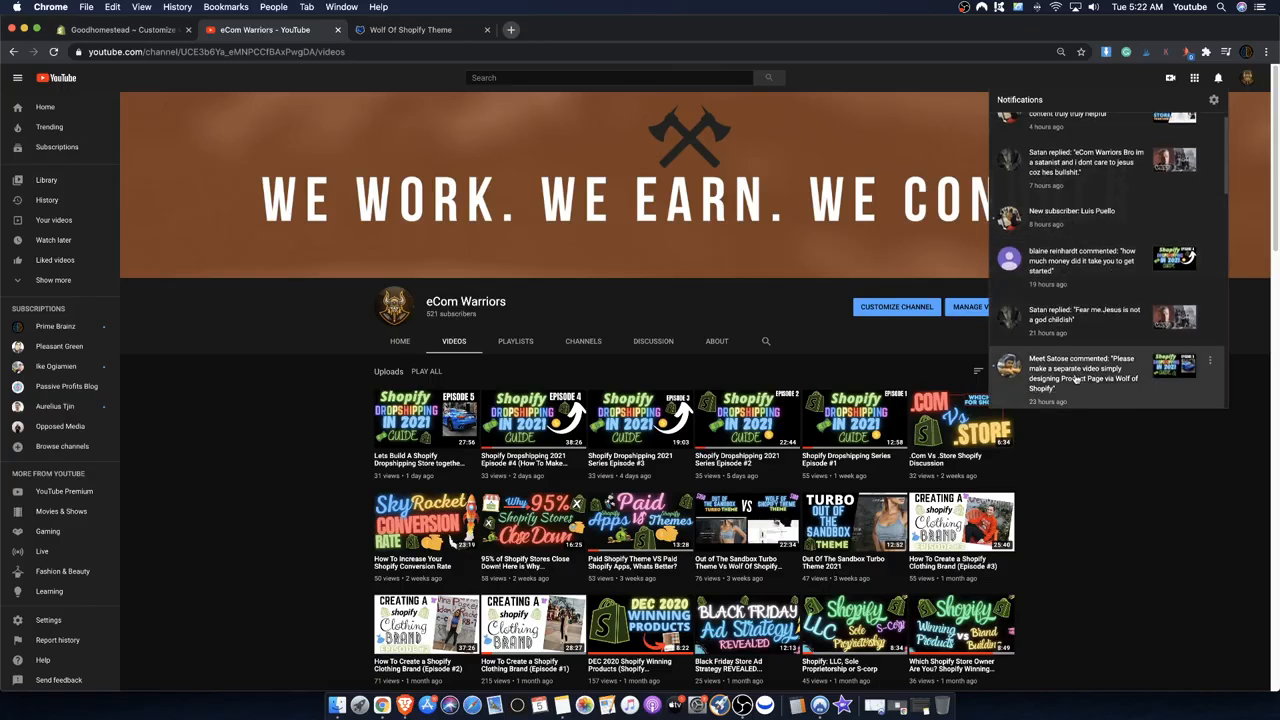
{"action": "scroll", "coordinate": [1077, 377], "scroll_direction": "down", "scroll_amount": 1}
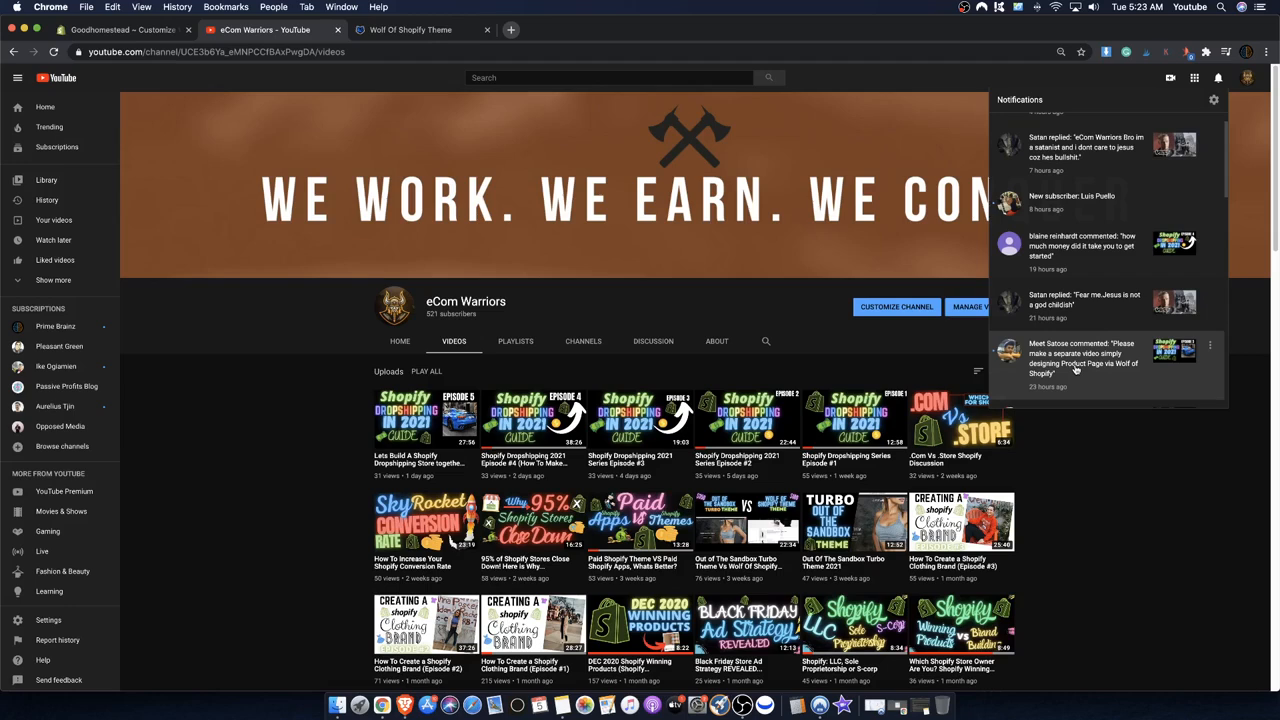
{"action": "scroll", "coordinate": [1062, 328], "scroll_direction": "up", "scroll_amount": 1}
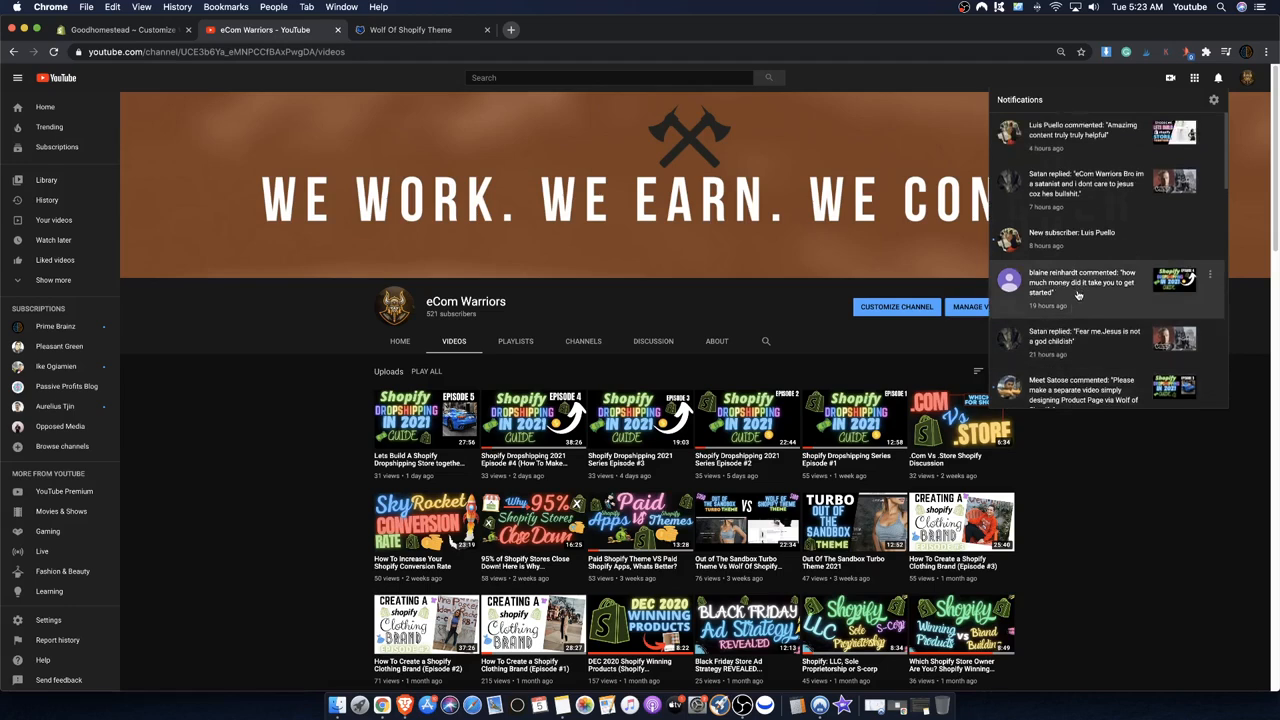
- Return to the Shopify theme editor and set the product page layout style to Product Gallery Modern
{"action": "left_click", "coordinate": [122, 30]}
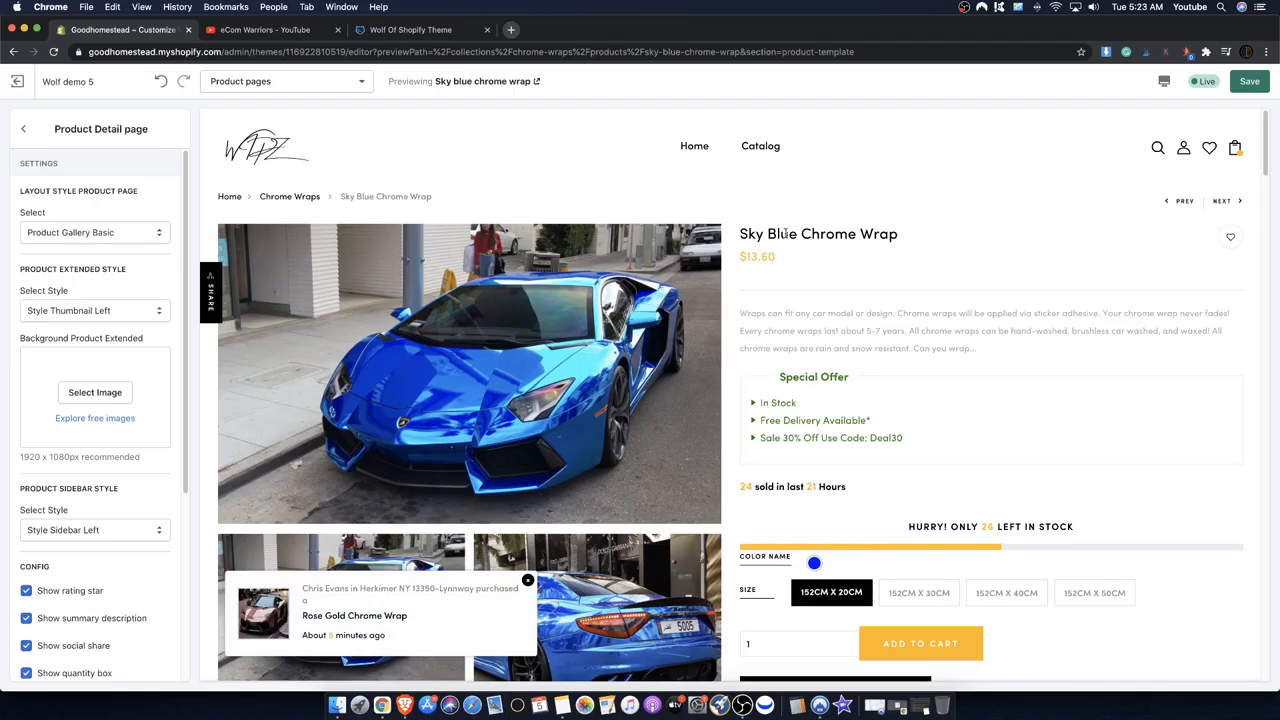
{"action": "scroll", "coordinate": [785, 233], "scroll_direction": "down", "scroll_amount": 3}
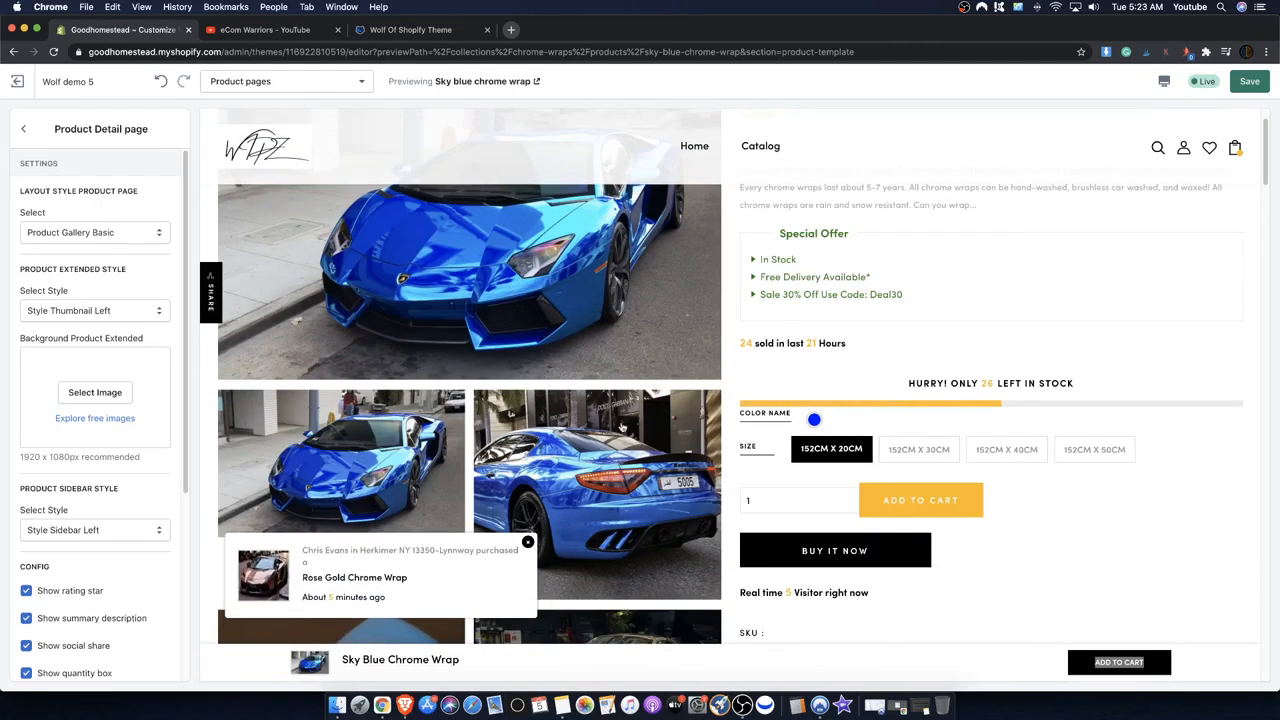
{"action": "scroll", "coordinate": [379, 357], "scroll_direction": "up", "scroll_amount": 3}
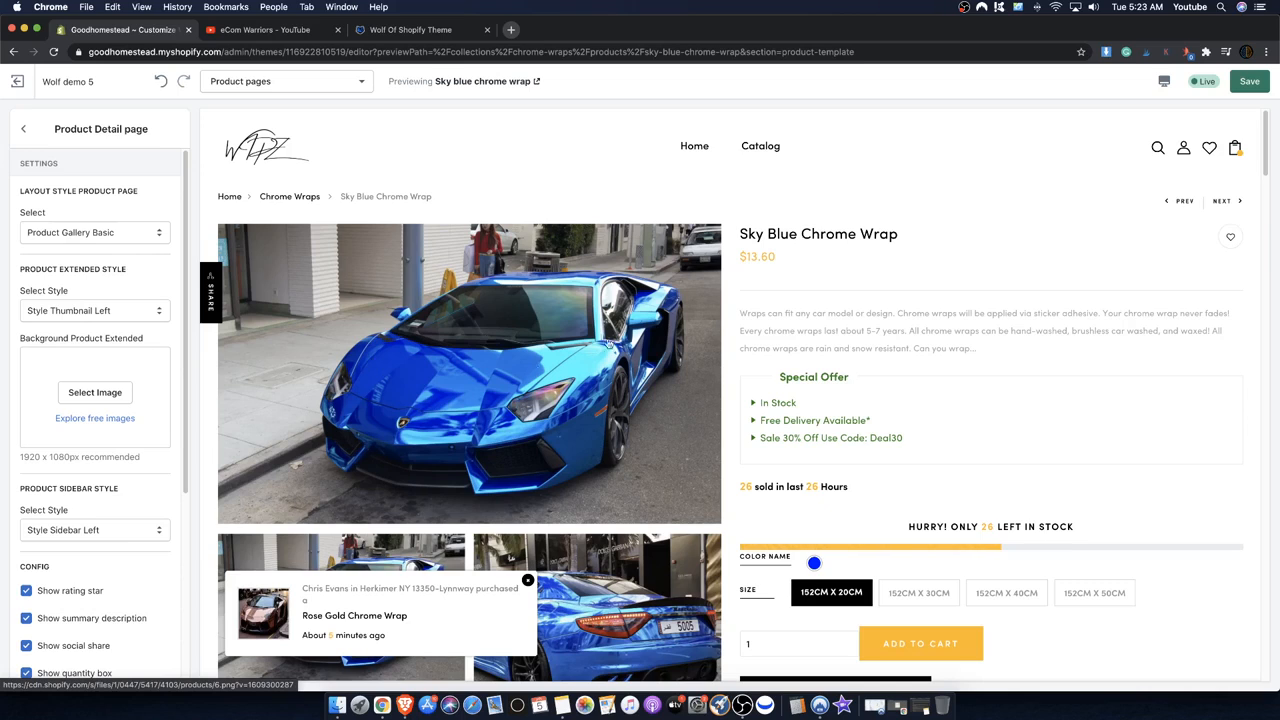
{"action": "left_click", "coordinate": [94, 232]}
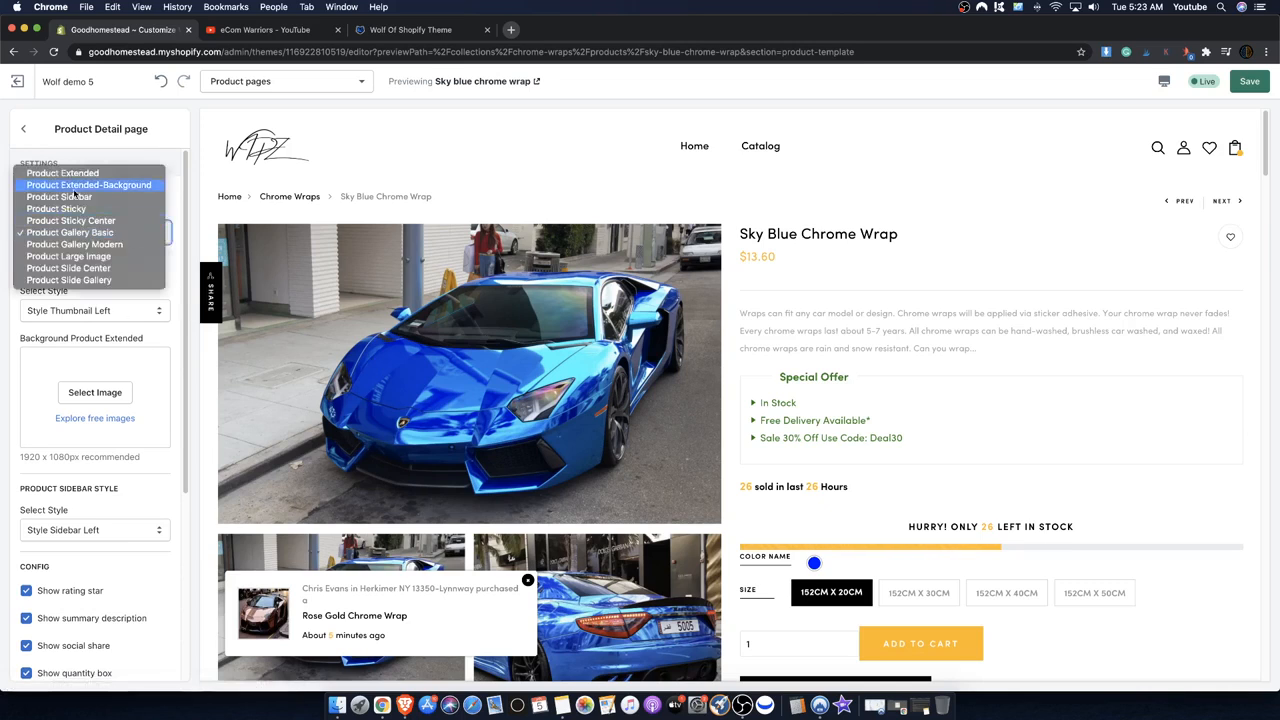
{"action": "left_click", "coordinate": [83, 244]}
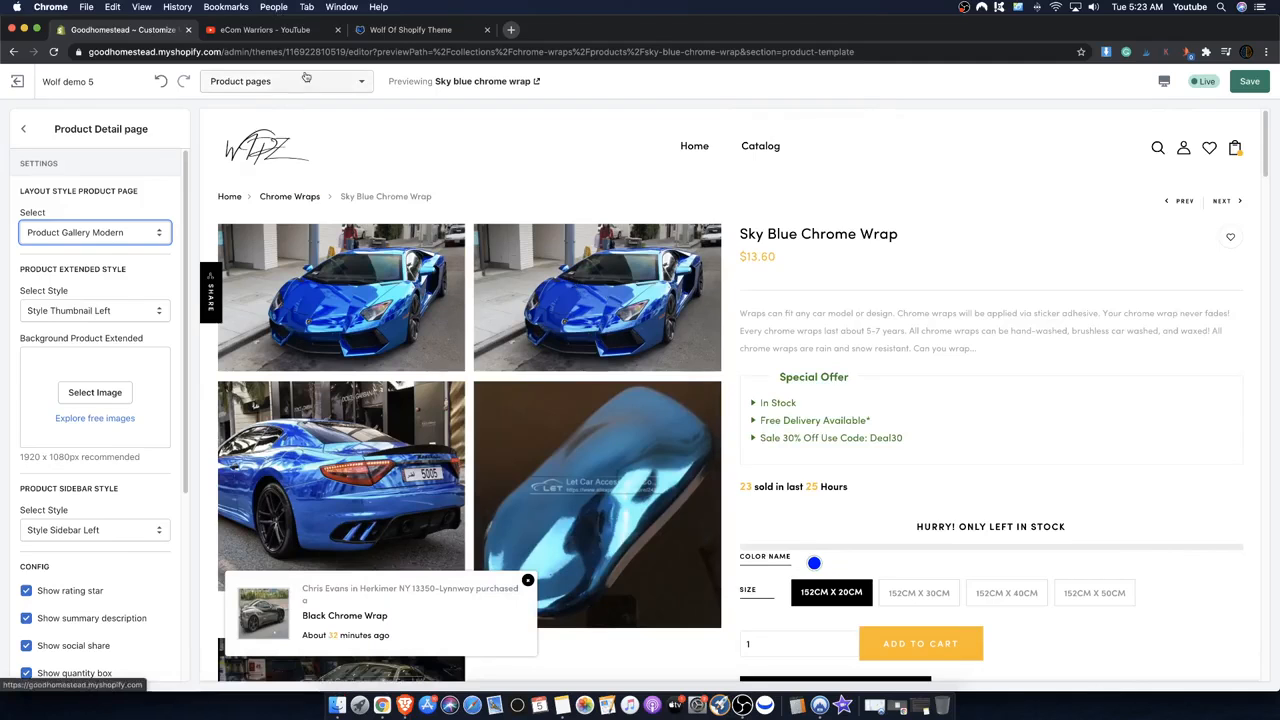
- Switch to the eCom Warriors YouTube channel, close its notifications, and look over the uploaded videos
{"action": "left_click", "coordinate": [265, 29]}
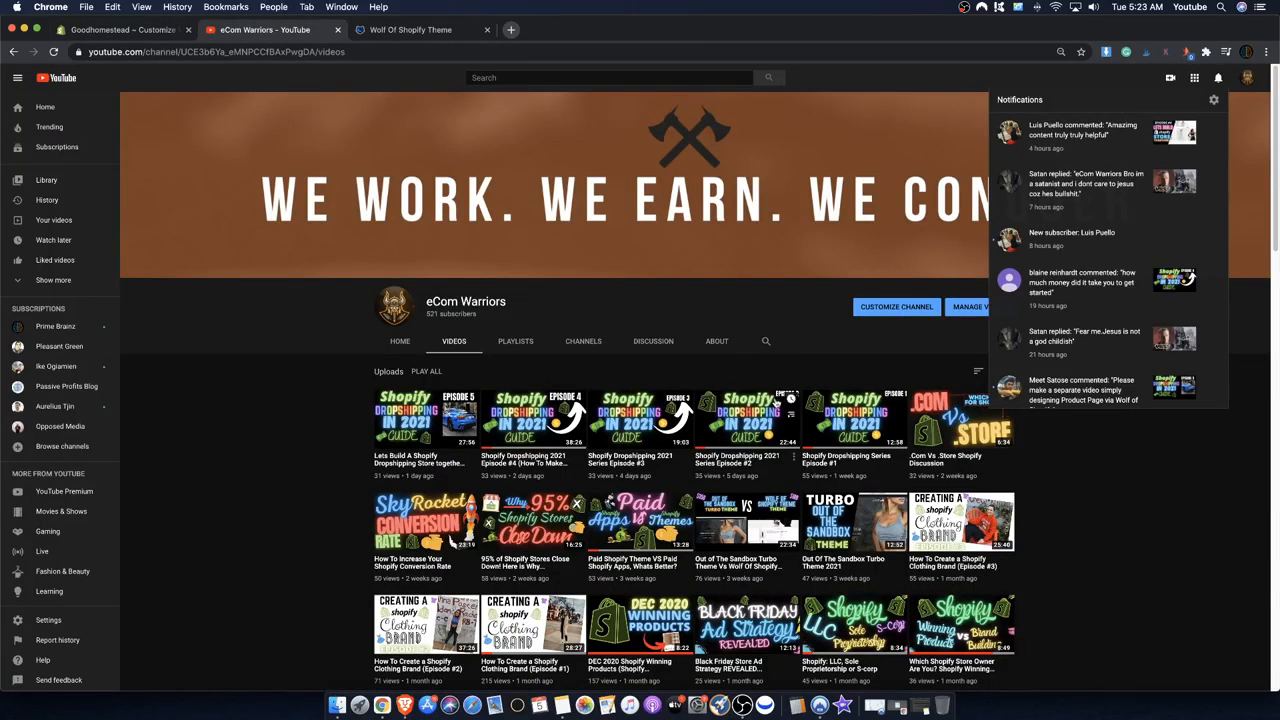
{"action": "left_click", "coordinate": [1218, 78]}
{"action": "left_click", "coordinate": [1218, 80]}
{"action": "left_click", "coordinate": [1218, 80]}
{"action": "scroll", "coordinate": [588, 443], "scroll_direction": "down", "scroll_amount": 6}
{"action": "scroll", "coordinate": [681, 371], "scroll_direction": "up", "scroll_amount": 1}
{"action": "scroll", "coordinate": [681, 371], "scroll_direction": "up", "scroll_amount": 6}
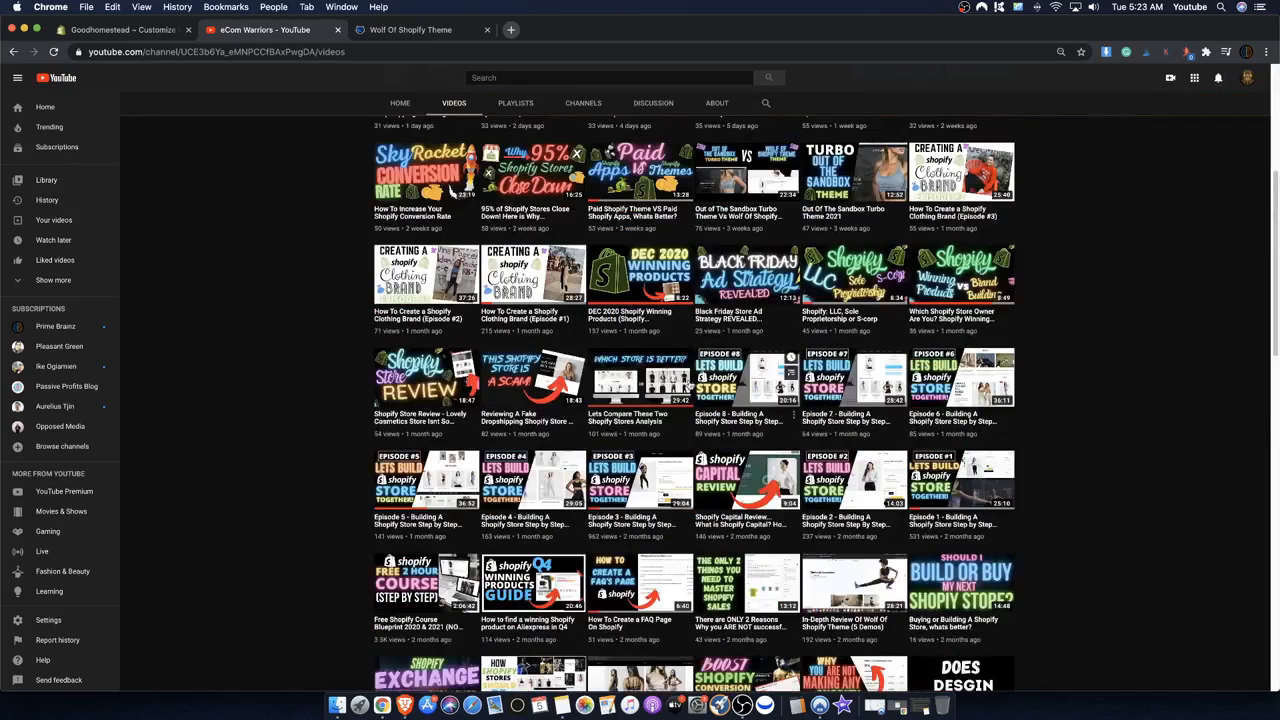
{"action": "scroll", "coordinate": [572, 400], "scroll_direction": "down", "scroll_amount": 5}
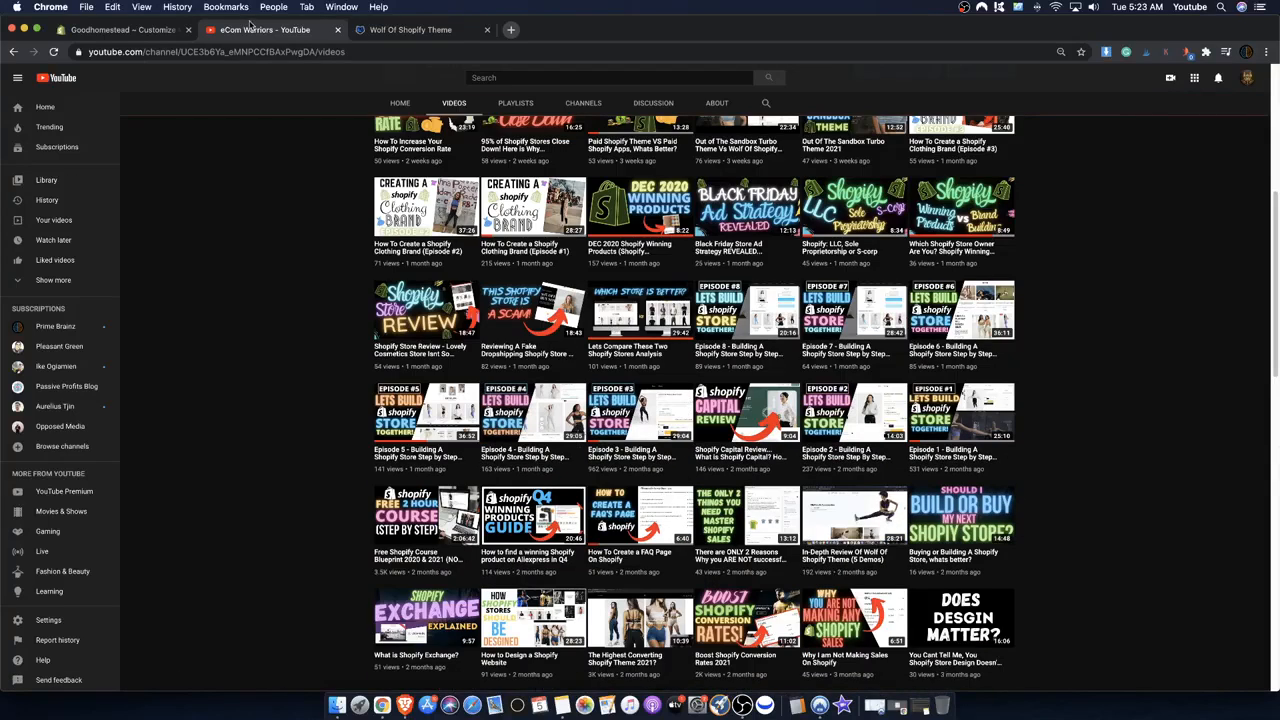
- Return to the Shopify theme editor and examine the Product Gallery Modern photo grid in the preview
{"action": "left_click", "coordinate": [158, 38]}
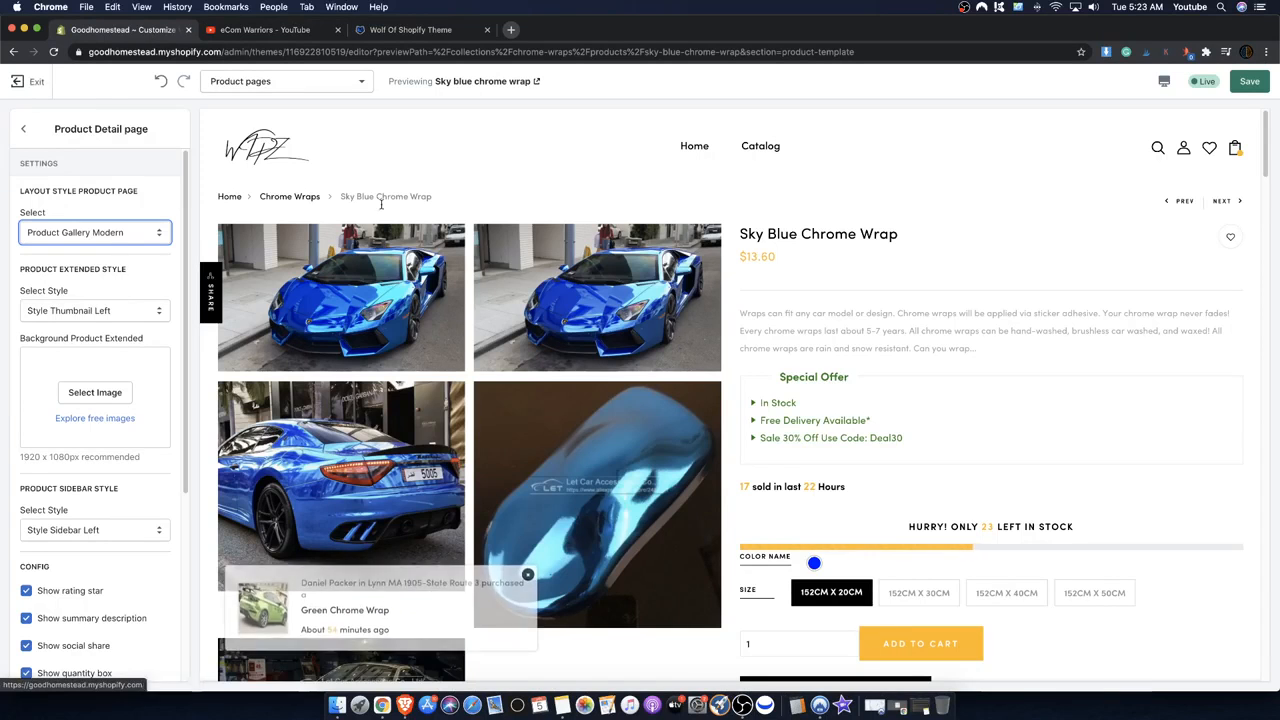
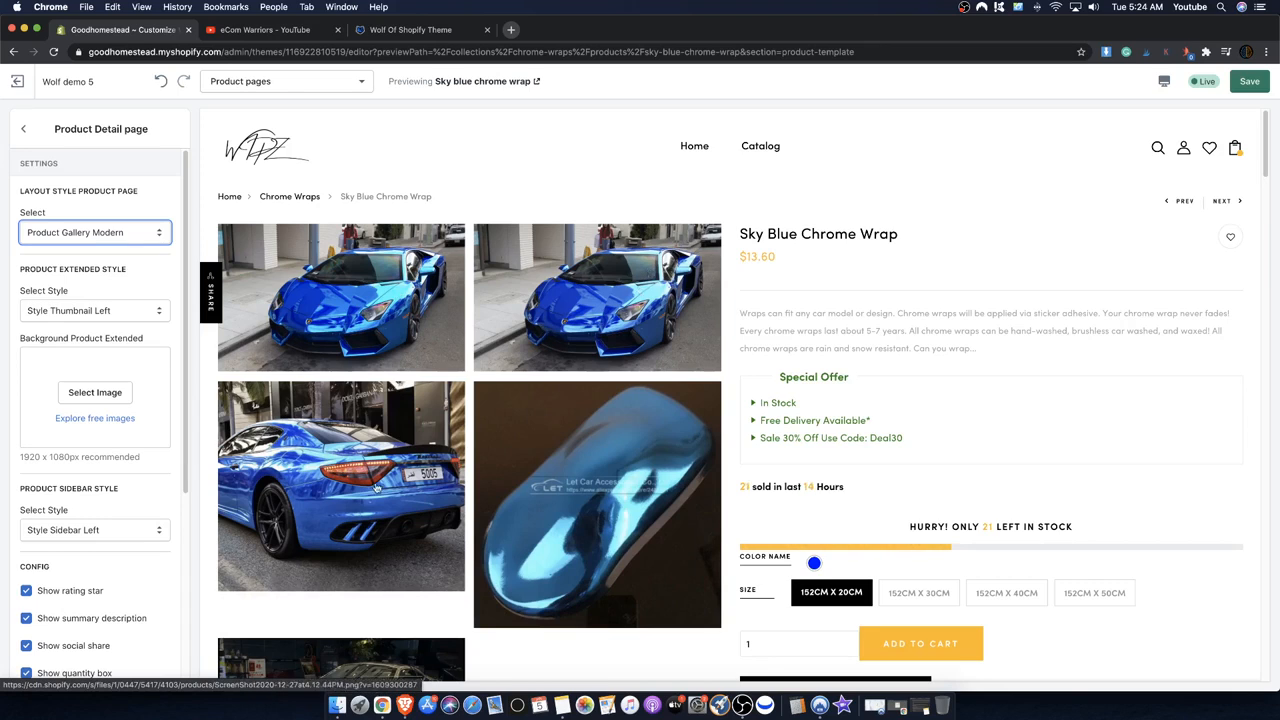
{"action": "scroll", "coordinate": [690, 440], "scroll_direction": "down", "scroll_amount": 1}
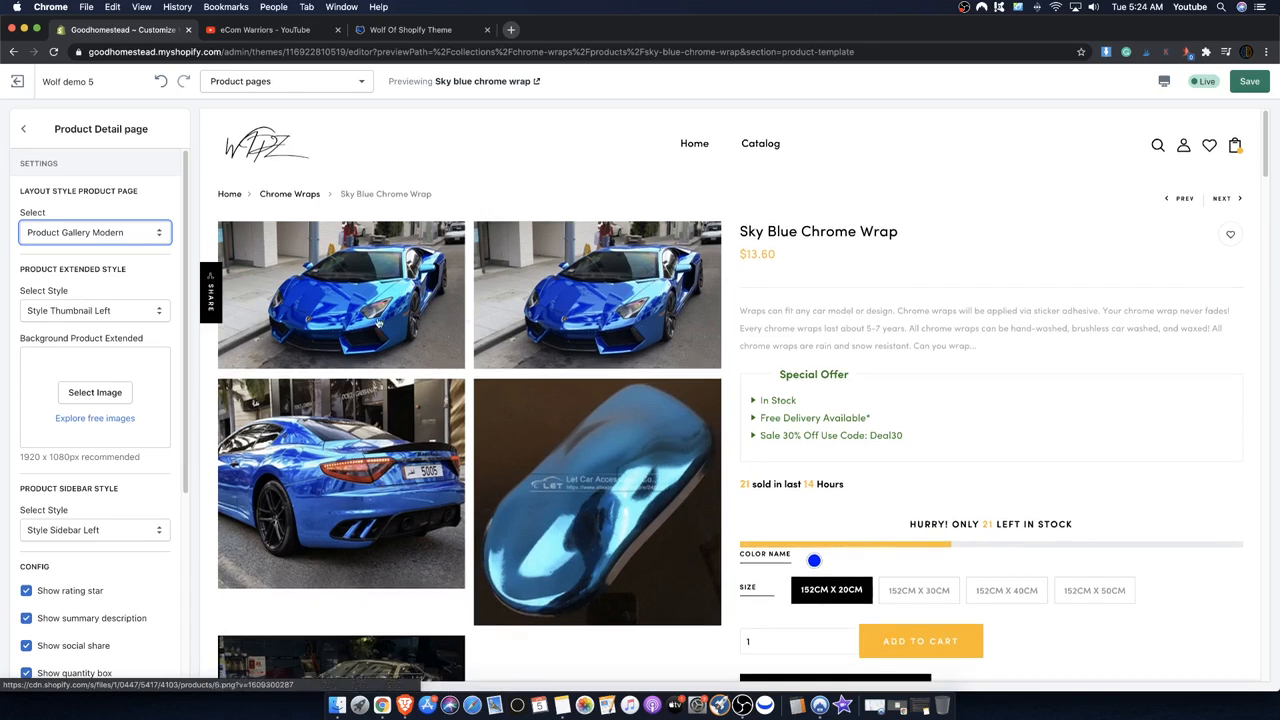
{"action": "scroll", "coordinate": [600, 450], "scroll_direction": "down", "scroll_amount": 5}
{"action": "scroll", "coordinate": [560, 456], "scroll_direction": "up", "scroll_amount": 5}
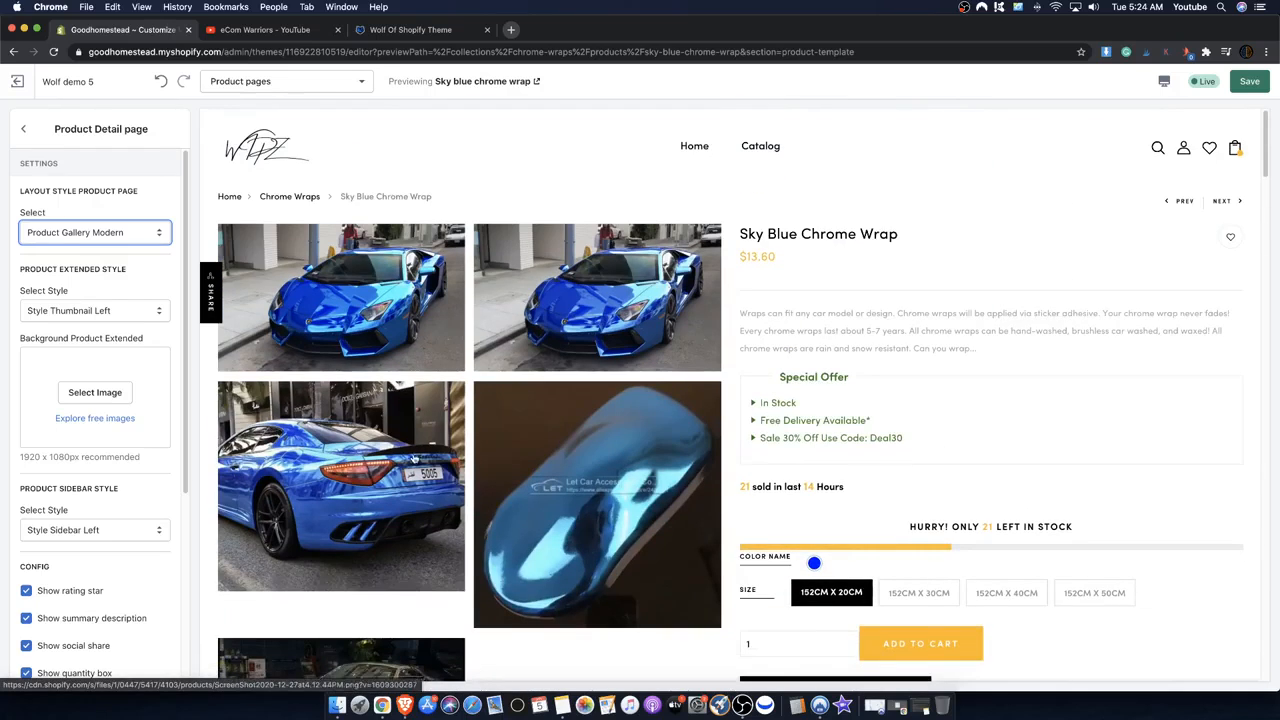
- Set the product page layout style to Product Large Image and view it in the preview
{"action": "left_click", "coordinate": [80, 233]}
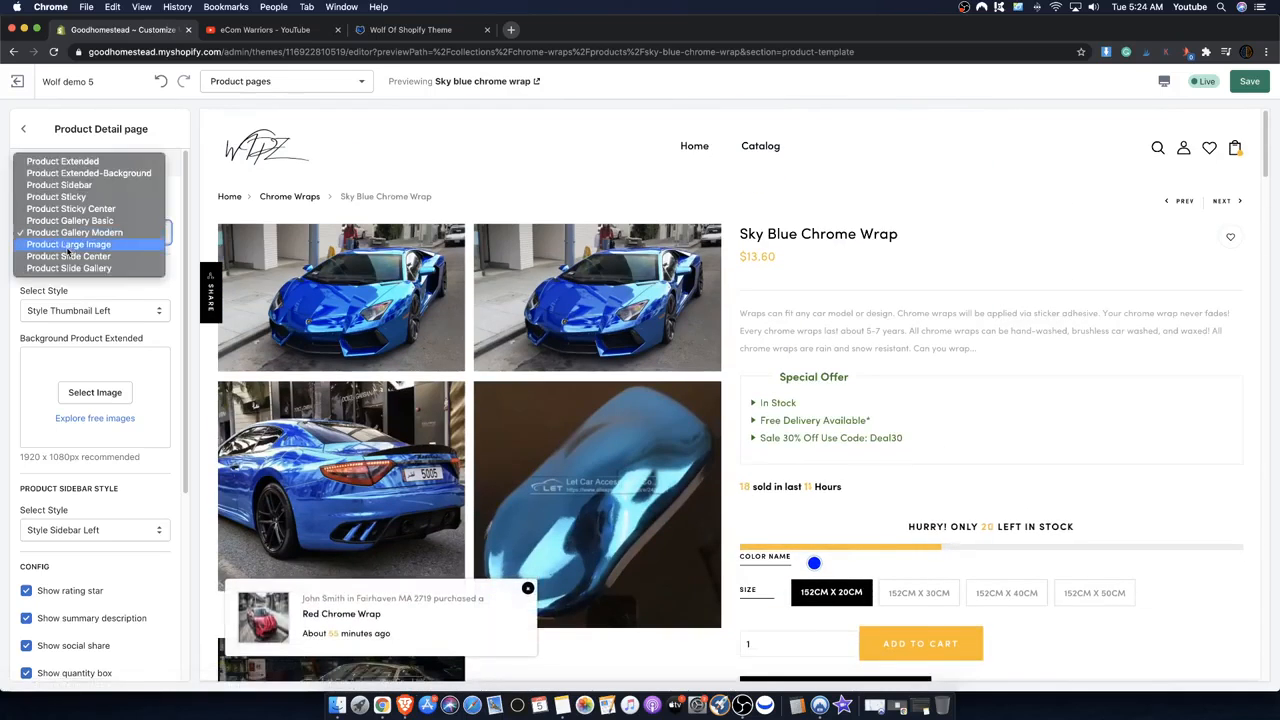
{"action": "left_click", "coordinate": [68, 245]}
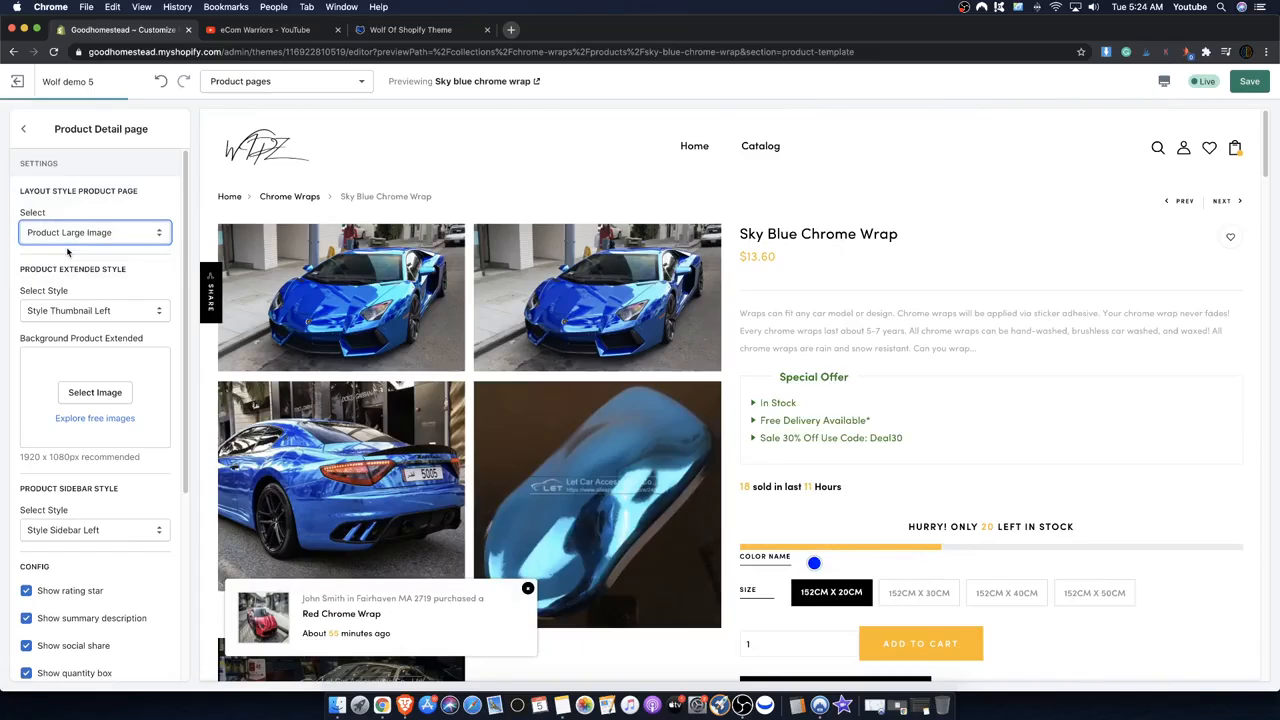
{"action": "scroll", "coordinate": [640, 405], "scroll_direction": "down", "scroll_amount": 4}
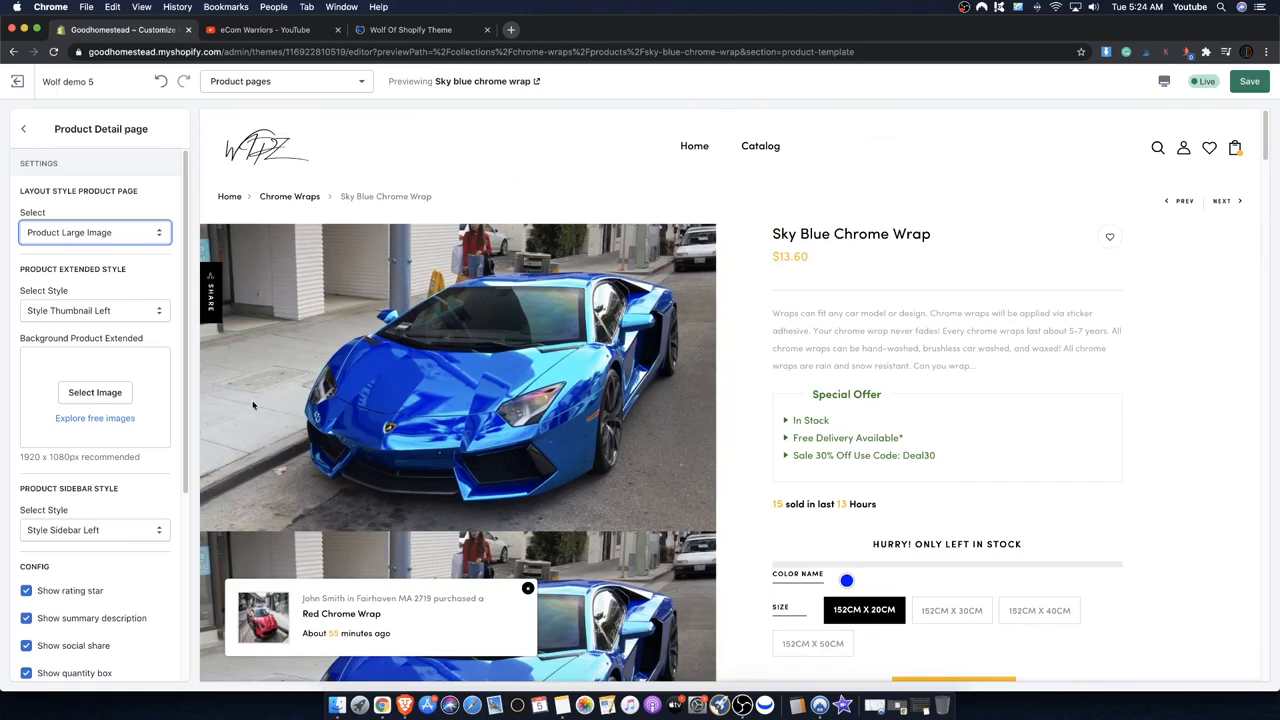
{"action": "left_click", "coordinate": [103, 318]}
{"action": "left_click", "coordinate": [111, 291]}
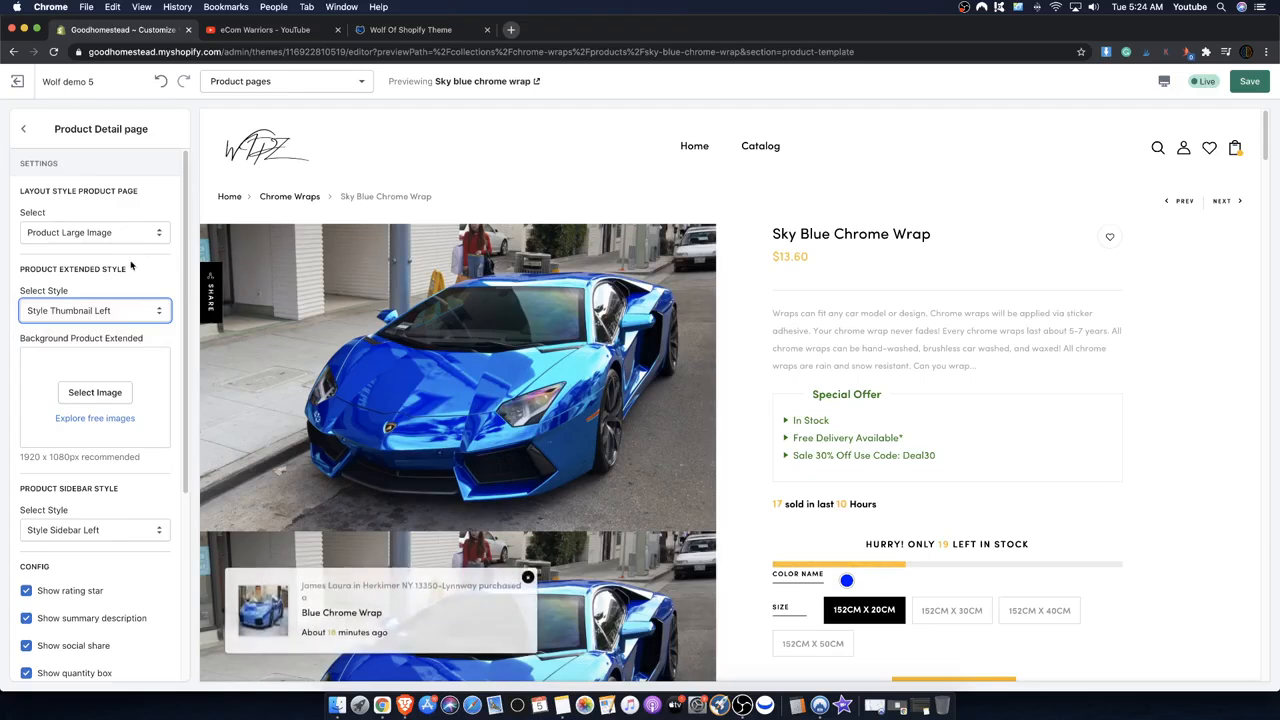
{"action": "left_click", "coordinate": [71, 318]}
{"action": "left_click", "coordinate": [183, 296]}
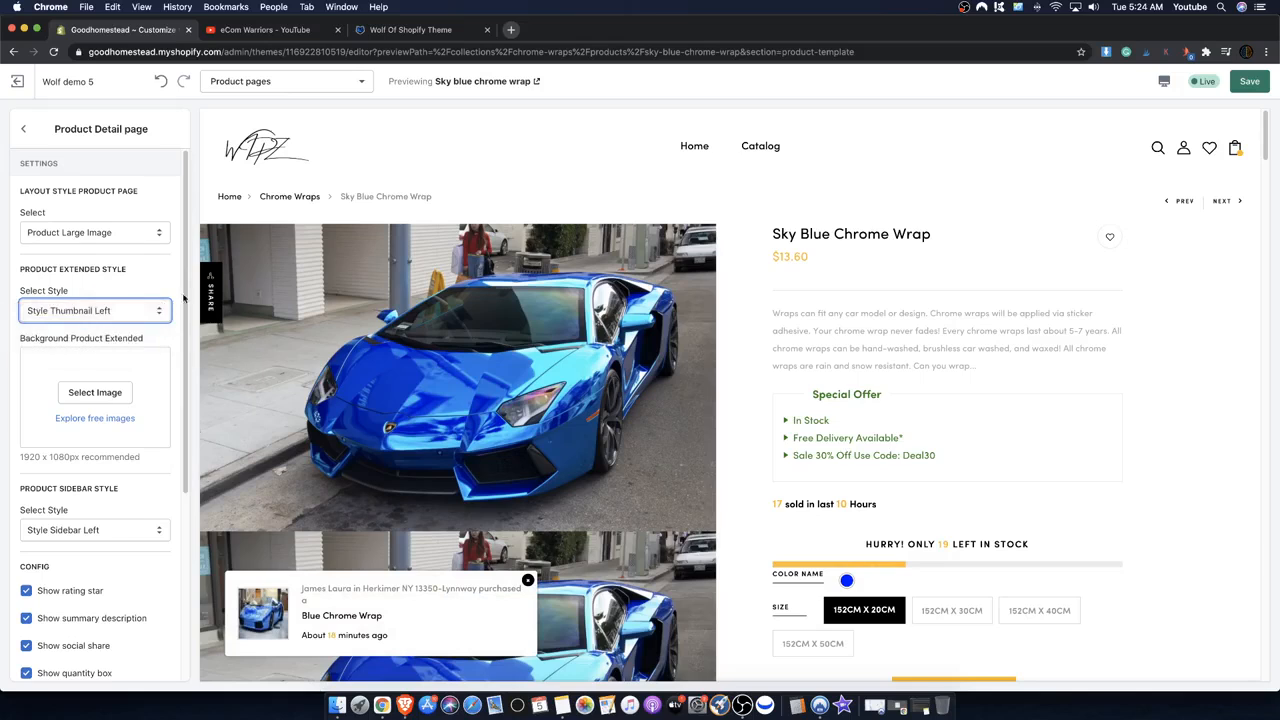
- Set the product page layout style to Product Slide Center and save the theme changes
{"action": "left_click", "coordinate": [103, 237]}
{"action": "left_click", "coordinate": [125, 298]}
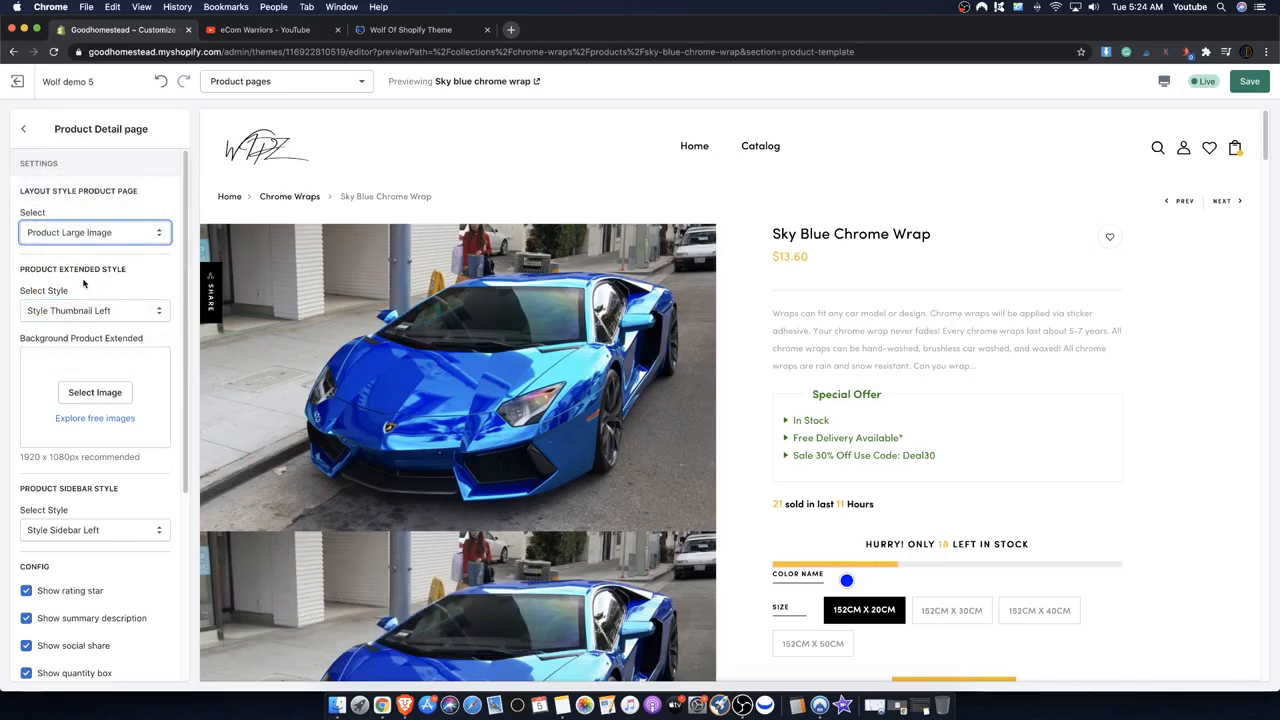
{"action": "left_click", "coordinate": [91, 238]}
{"action": "left_click", "coordinate": [97, 245]}
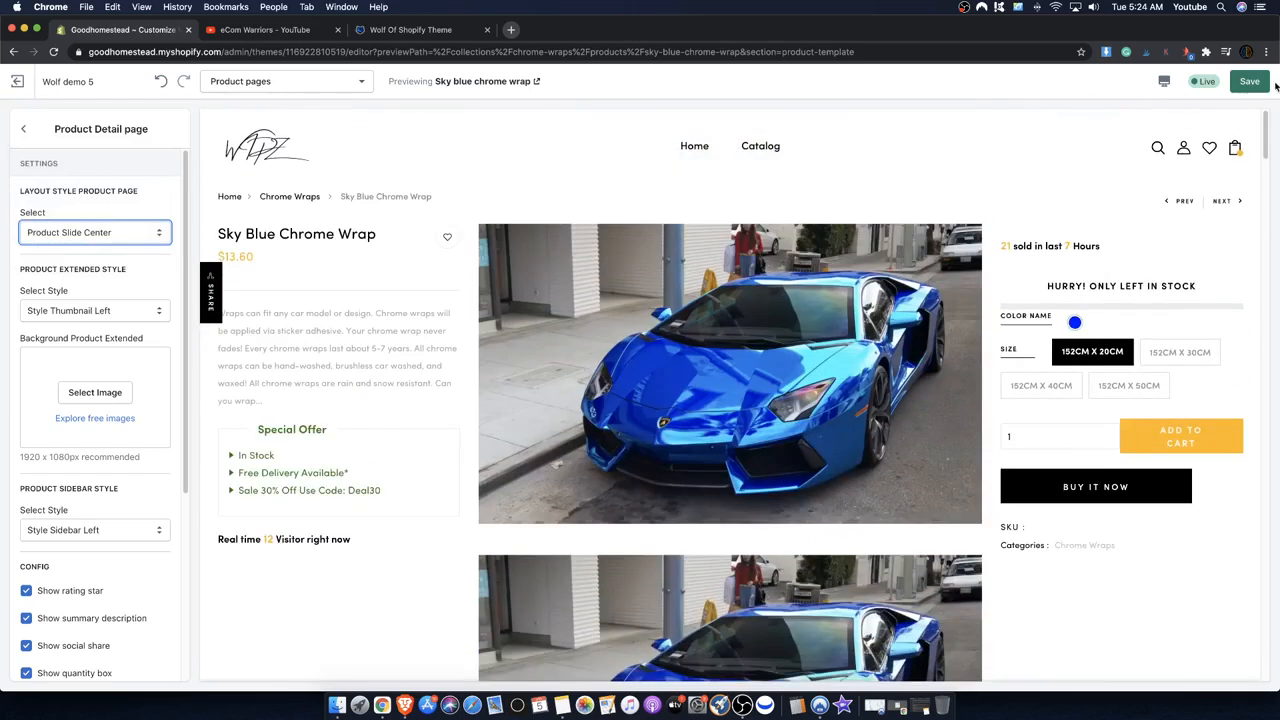
{"action": "left_click", "coordinate": [1252, 82]}
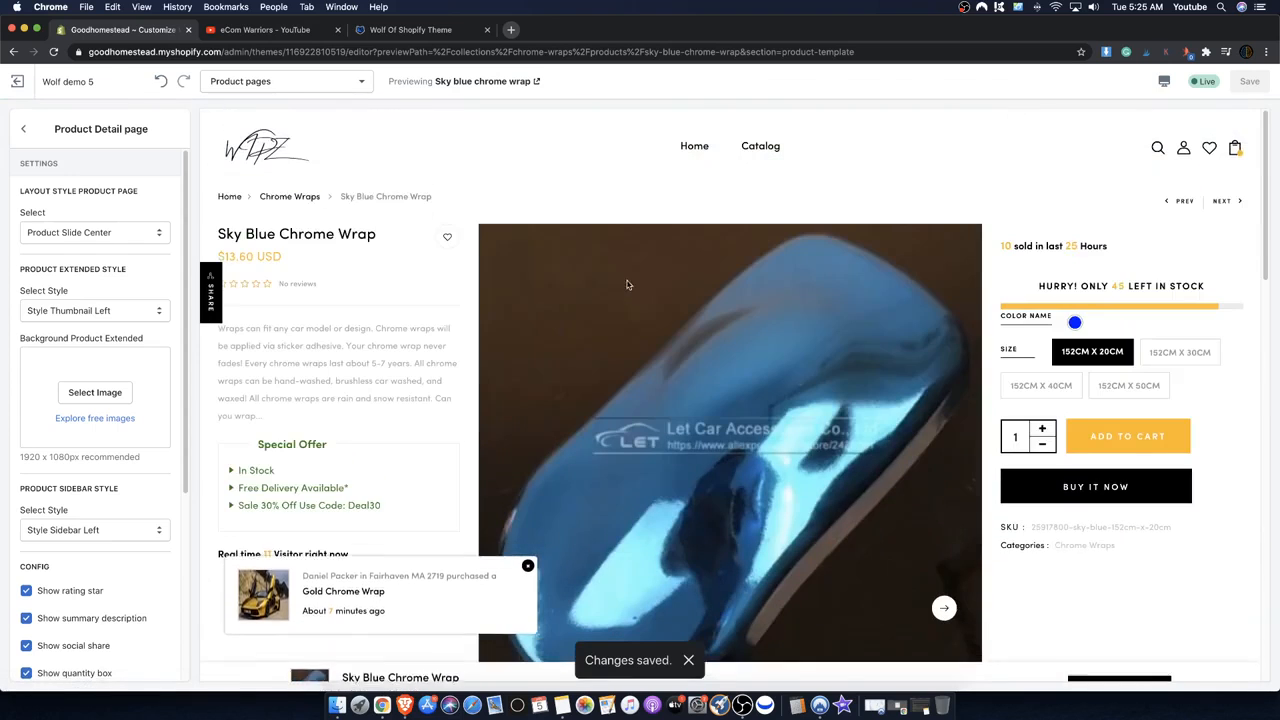
- Browse the Sky Blue Chrome Wrap photo slider in the preview, viewing the fifth, third, second and first slides
{"action": "scroll", "coordinate": [654, 437], "scroll_direction": "down", "scroll_amount": 10}
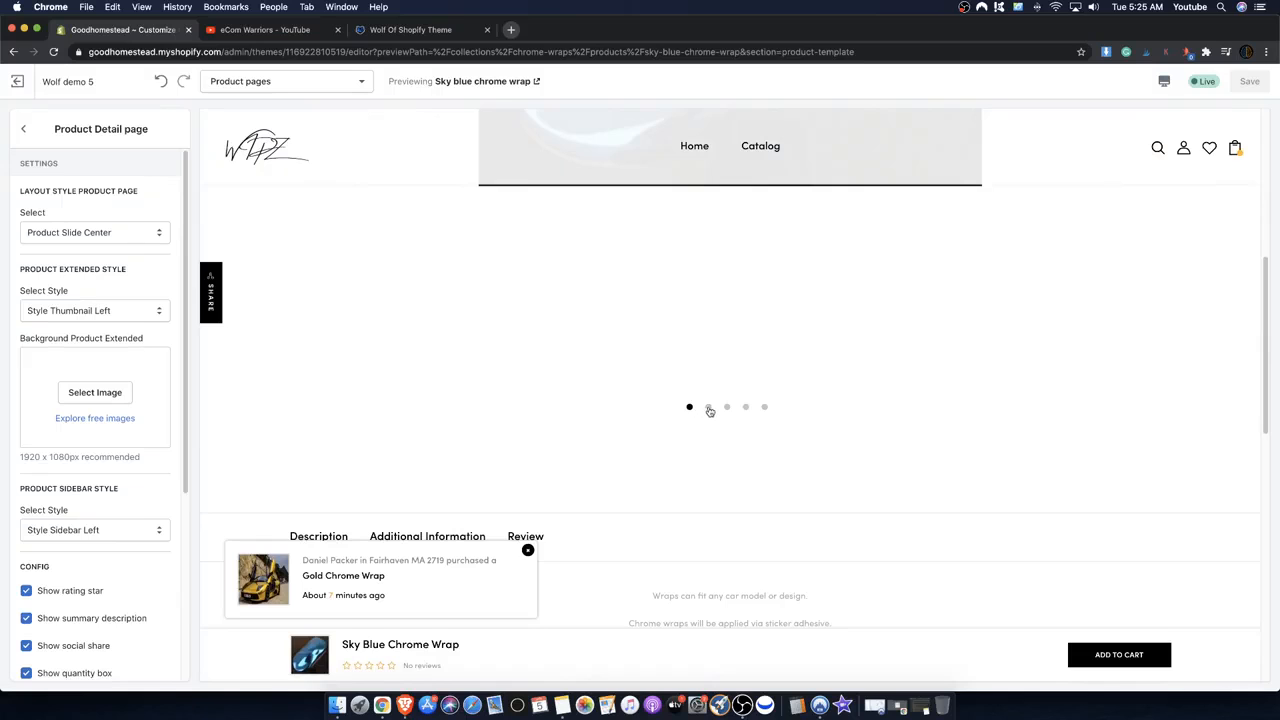
{"action": "scroll", "coordinate": [712, 435], "scroll_direction": "up", "scroll_amount": 2}
{"action": "scroll", "coordinate": [706, 290], "scroll_direction": "down", "scroll_amount": 1}
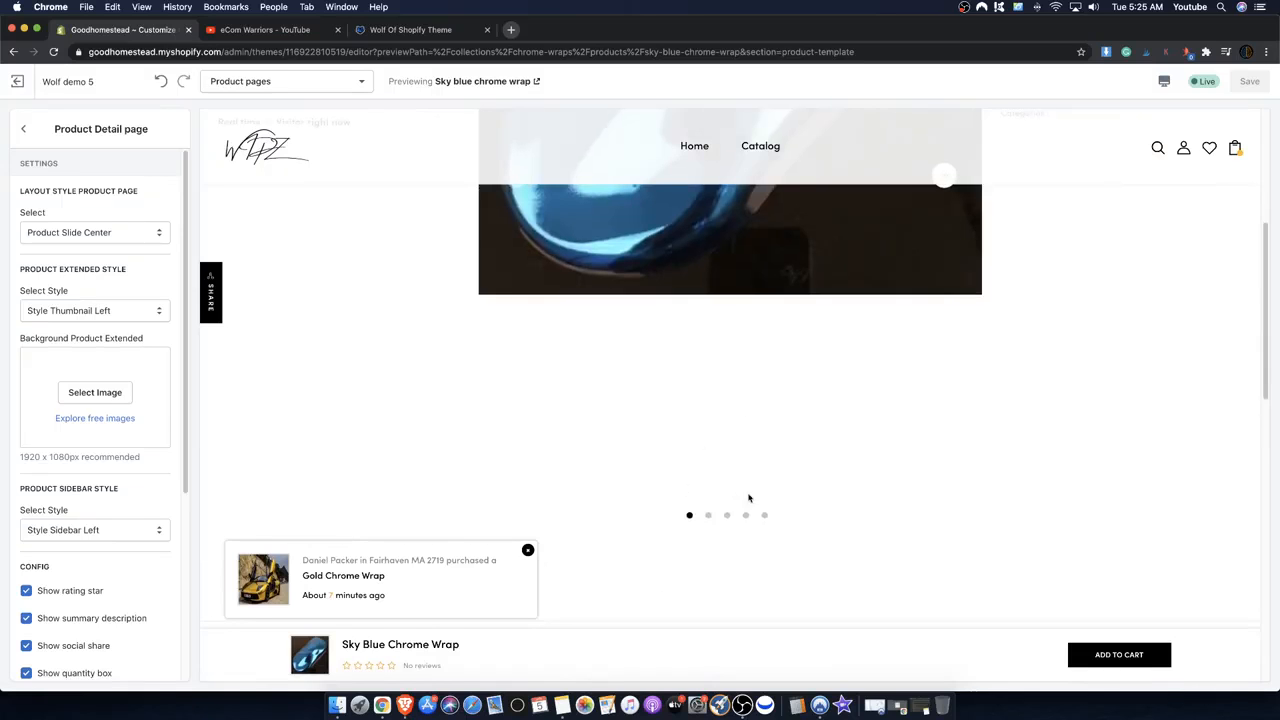
{"action": "left_click", "coordinate": [765, 515]}
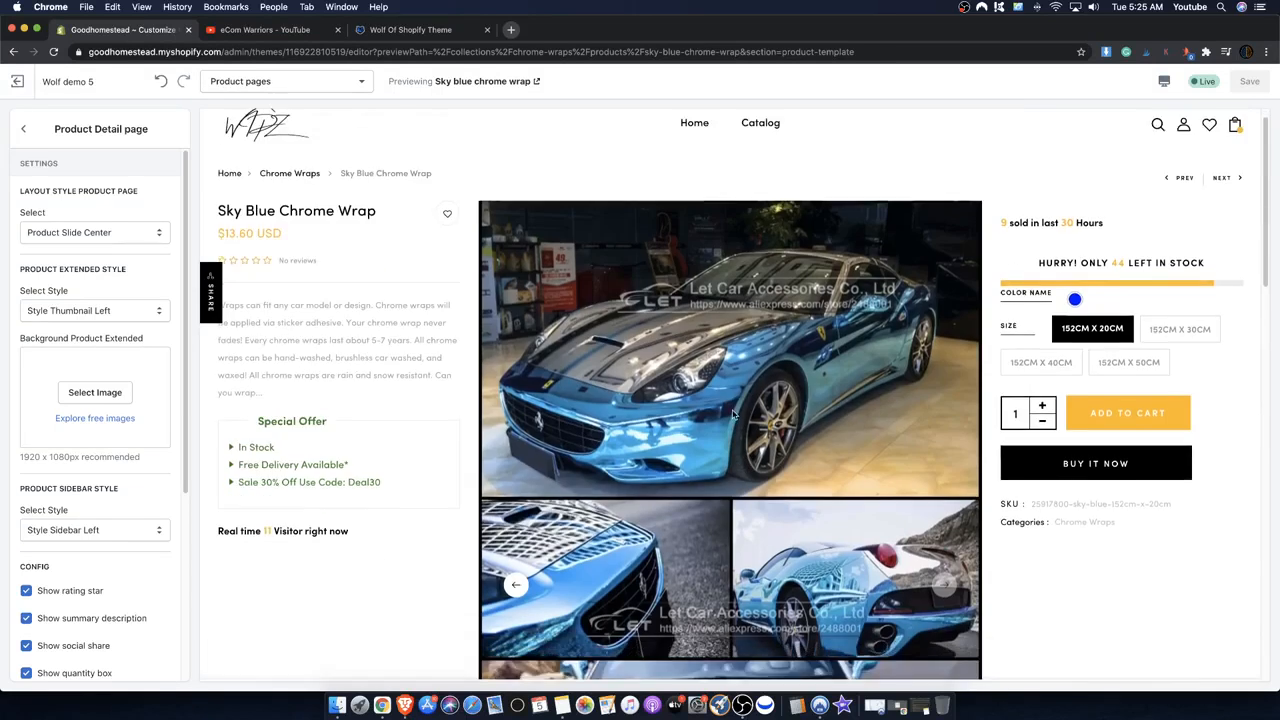
{"action": "scroll", "coordinate": [915, 460], "scroll_direction": "down", "scroll_amount": 3}
{"action": "scroll", "coordinate": [915, 460], "scroll_direction": "down", "scroll_amount": 5}
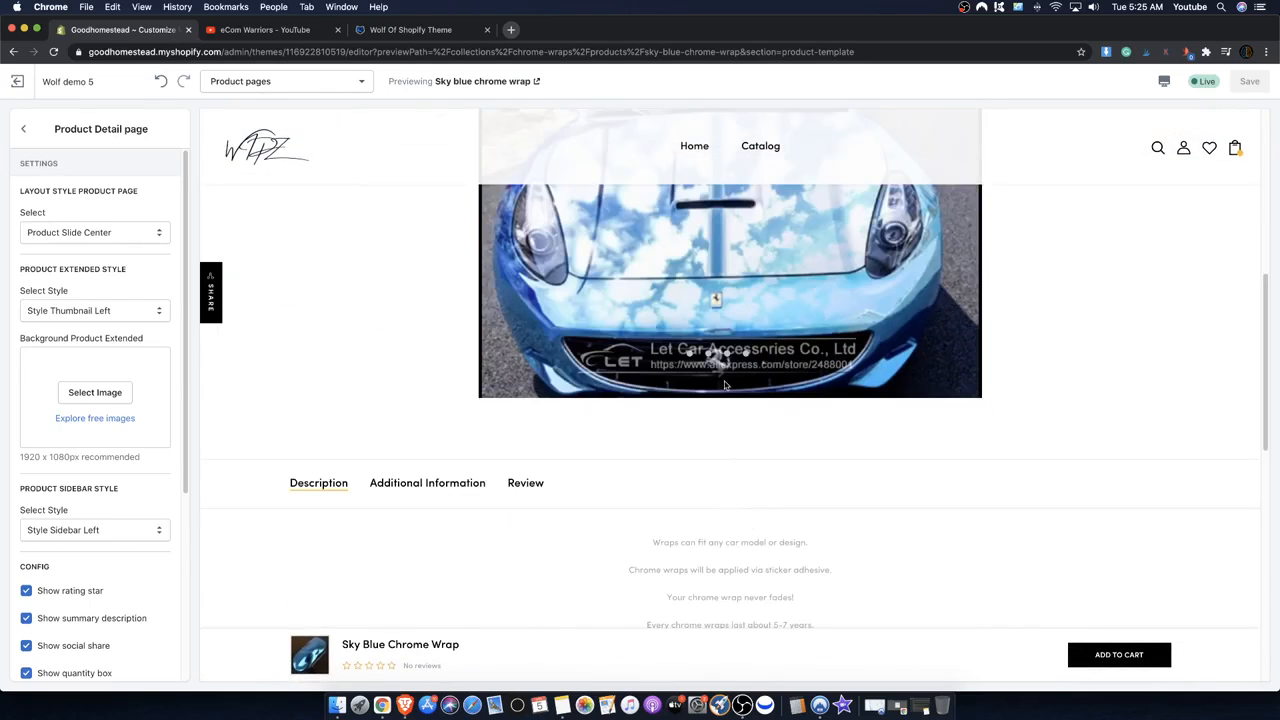
{"action": "left_click", "coordinate": [727, 353]}
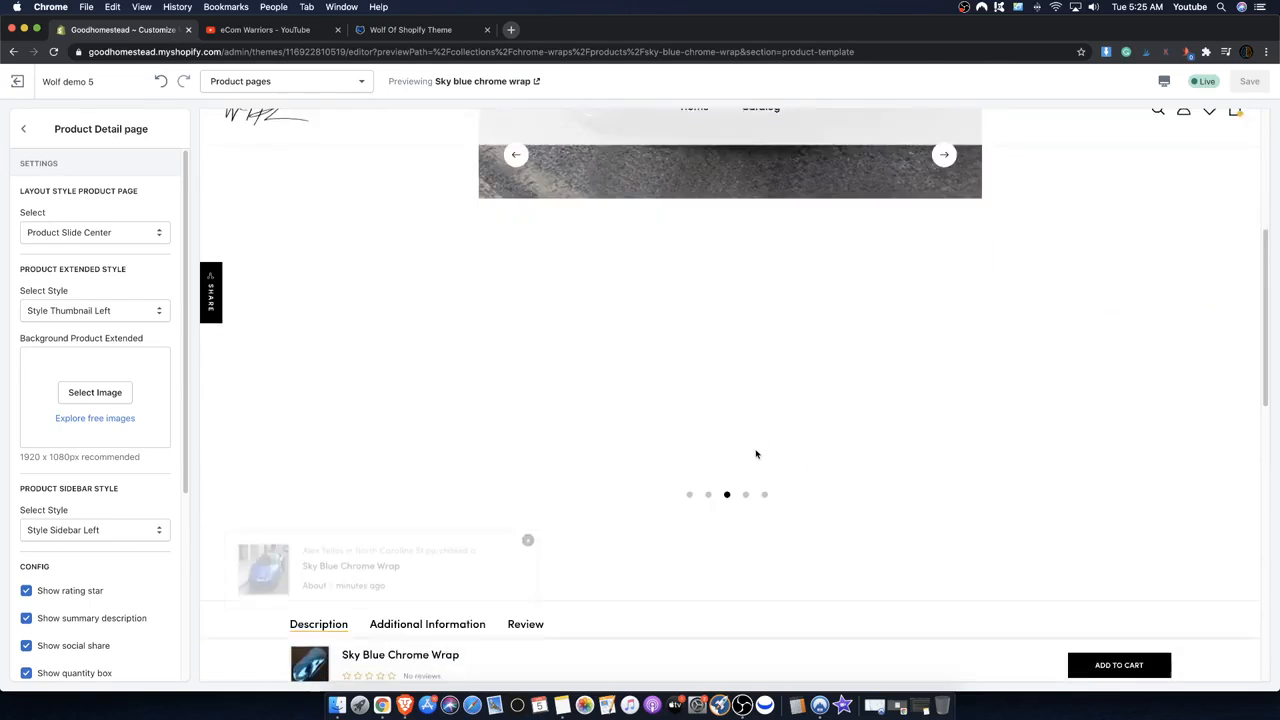
{"action": "left_click", "coordinate": [708, 496]}
{"action": "left_click", "coordinate": [691, 496]}
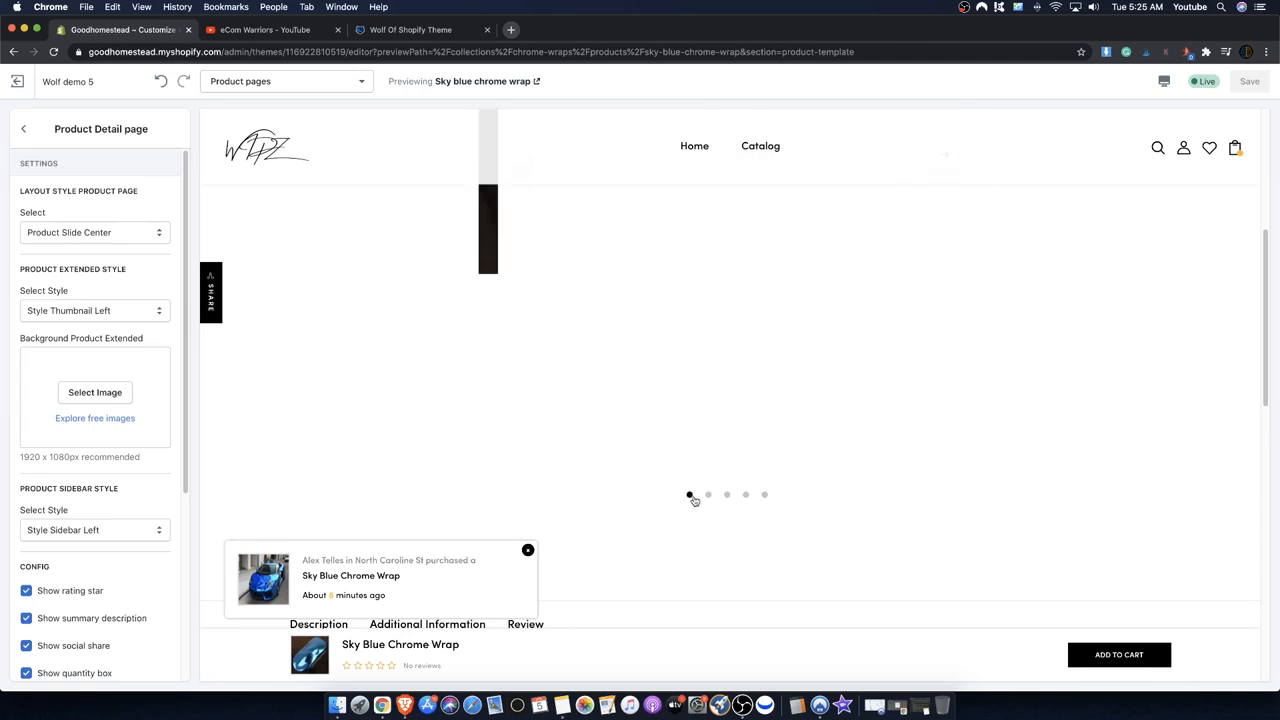
{"action": "scroll", "coordinate": [686, 491], "scroll_direction": "up", "scroll_amount": 5}
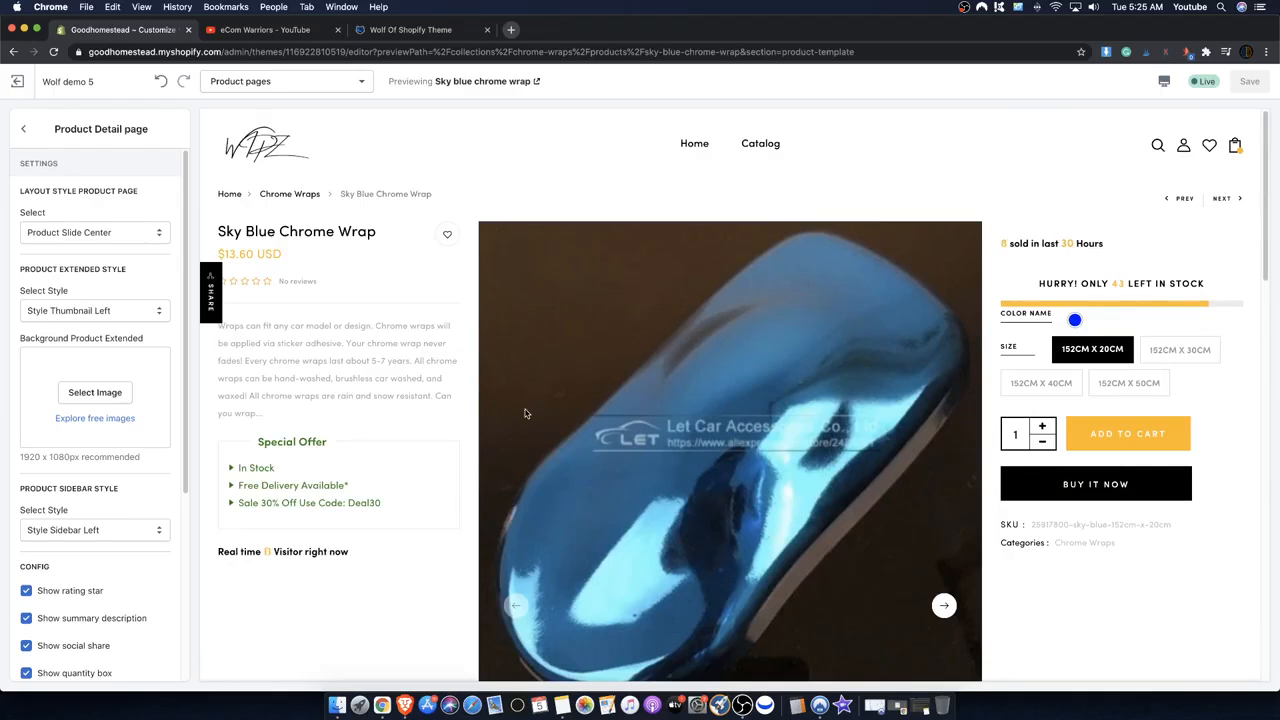
- Compare how the second and last slides fill the photo area of the Product Slide Center preview
{"action": "scroll", "coordinate": [525, 413], "scroll_direction": "down", "scroll_amount": 5}
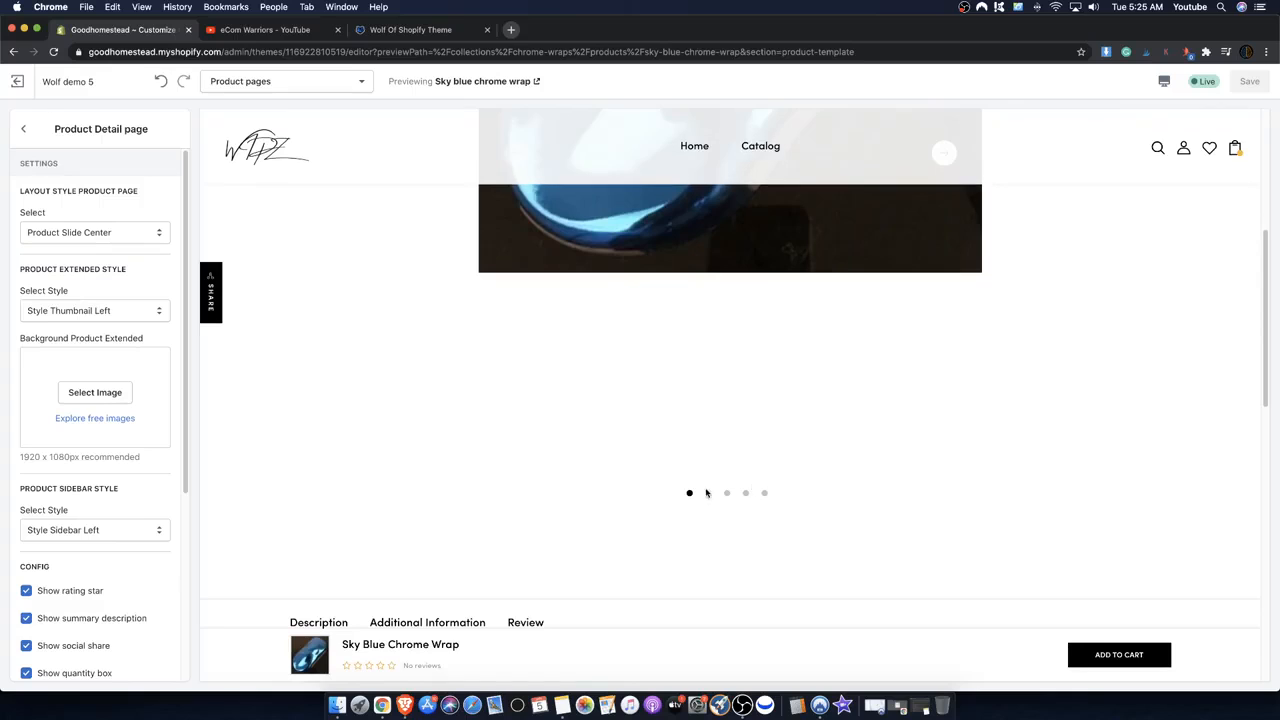
{"action": "left_click", "coordinate": [708, 497]}
{"action": "scroll", "coordinate": [690, 470], "scroll_direction": "up", "scroll_amount": 5}
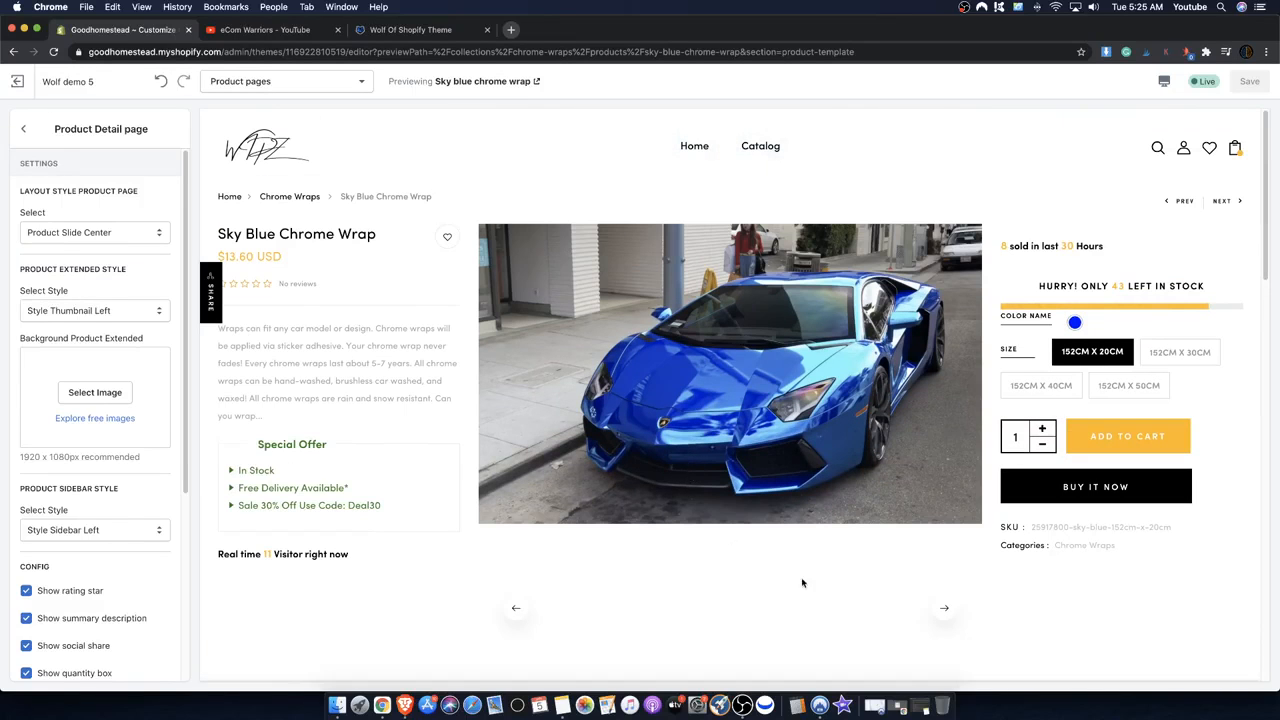
{"action": "scroll", "coordinate": [766, 563], "scroll_direction": "down", "scroll_amount": 4}
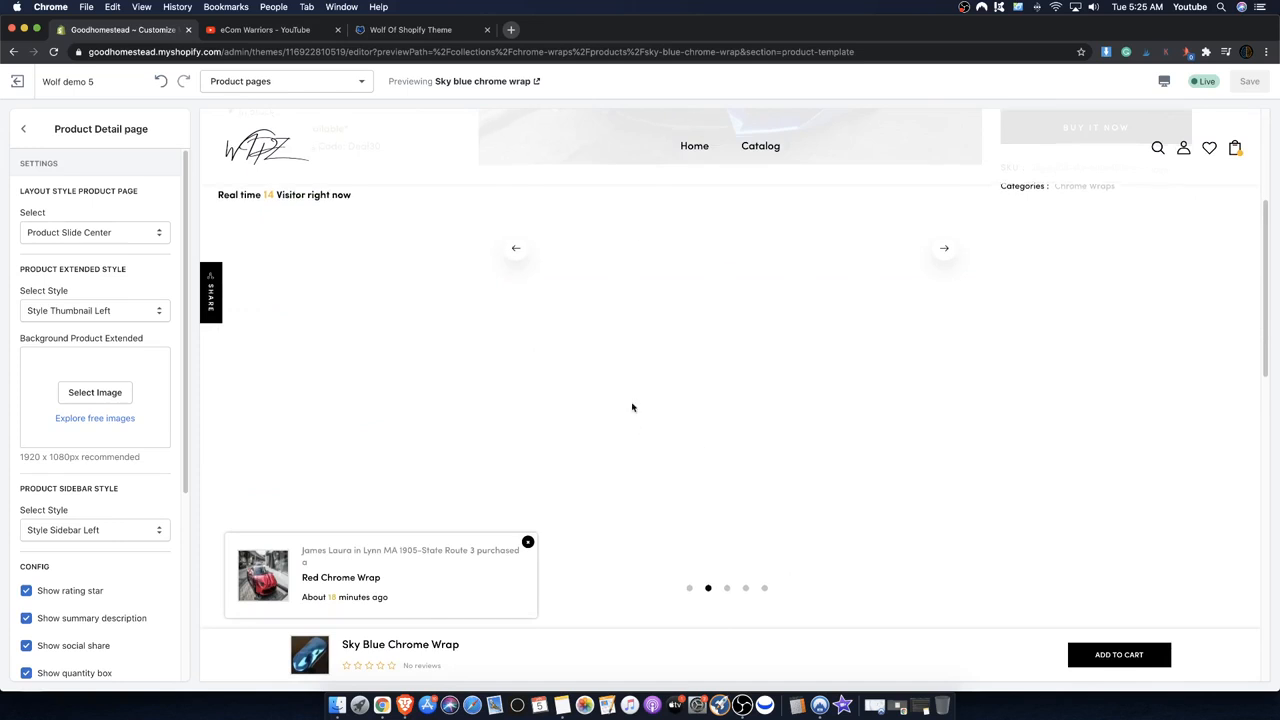
{"action": "scroll", "coordinate": [691, 378], "scroll_direction": "down", "scroll_amount": 1}
{"action": "scroll", "coordinate": [721, 420], "scroll_direction": "up", "scroll_amount": 3}
{"action": "scroll", "coordinate": [720, 434], "scroll_direction": "down", "scroll_amount": 3}
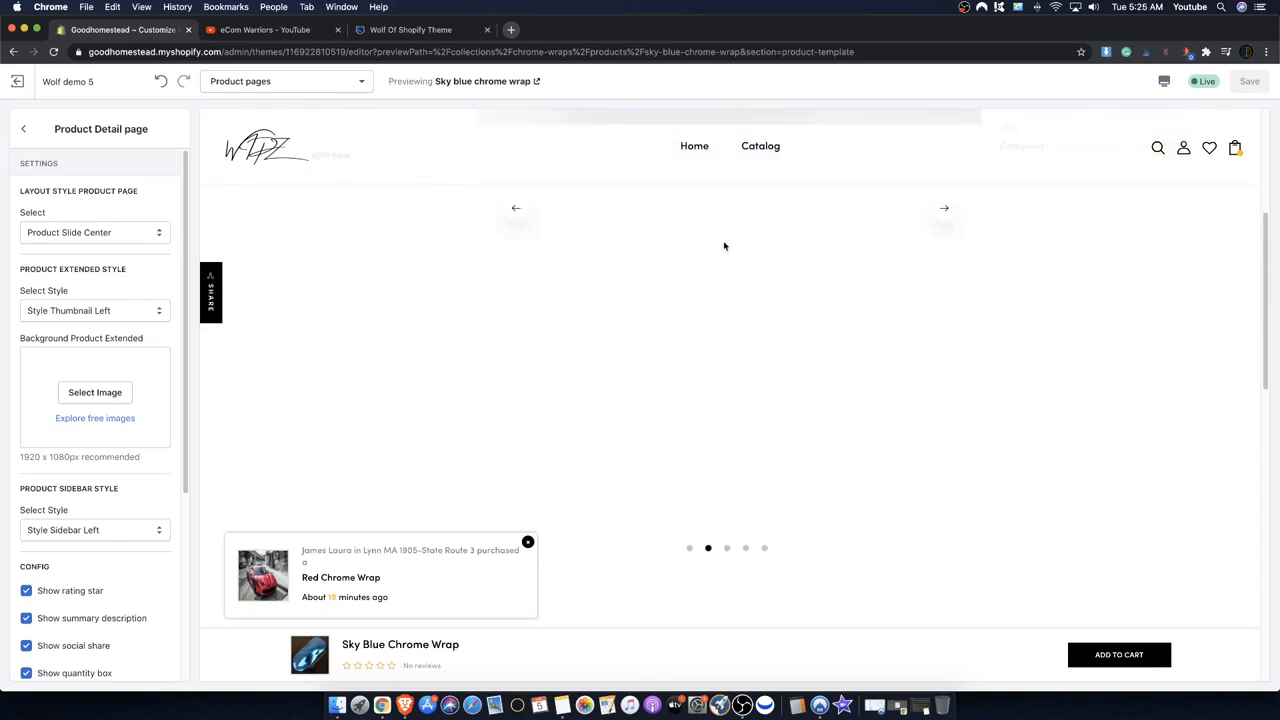
{"action": "scroll", "coordinate": [726, 250], "scroll_direction": "up", "scroll_amount": 4}
{"action": "scroll", "coordinate": [788, 425], "scroll_direction": "down", "scroll_amount": 5}
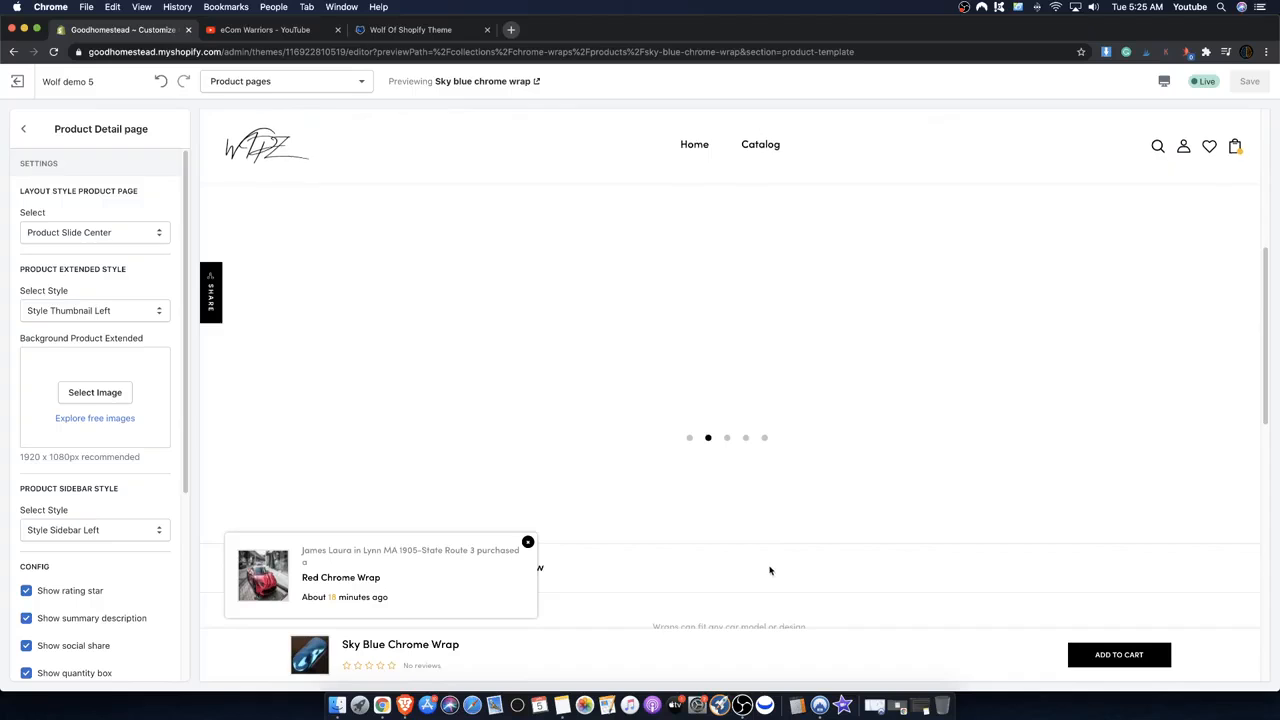
{"action": "left_click", "coordinate": [763, 439]}
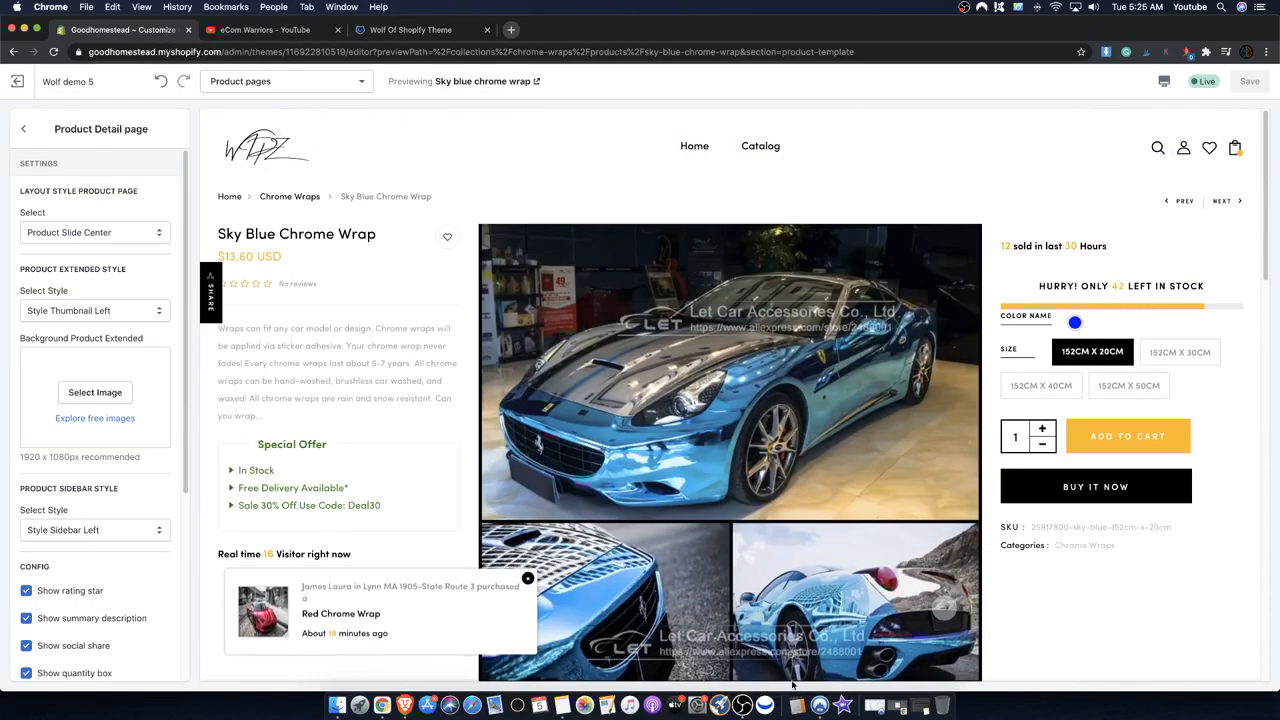
{"action": "scroll", "coordinate": [705, 540], "scroll_direction": "up", "scroll_amount": 4}
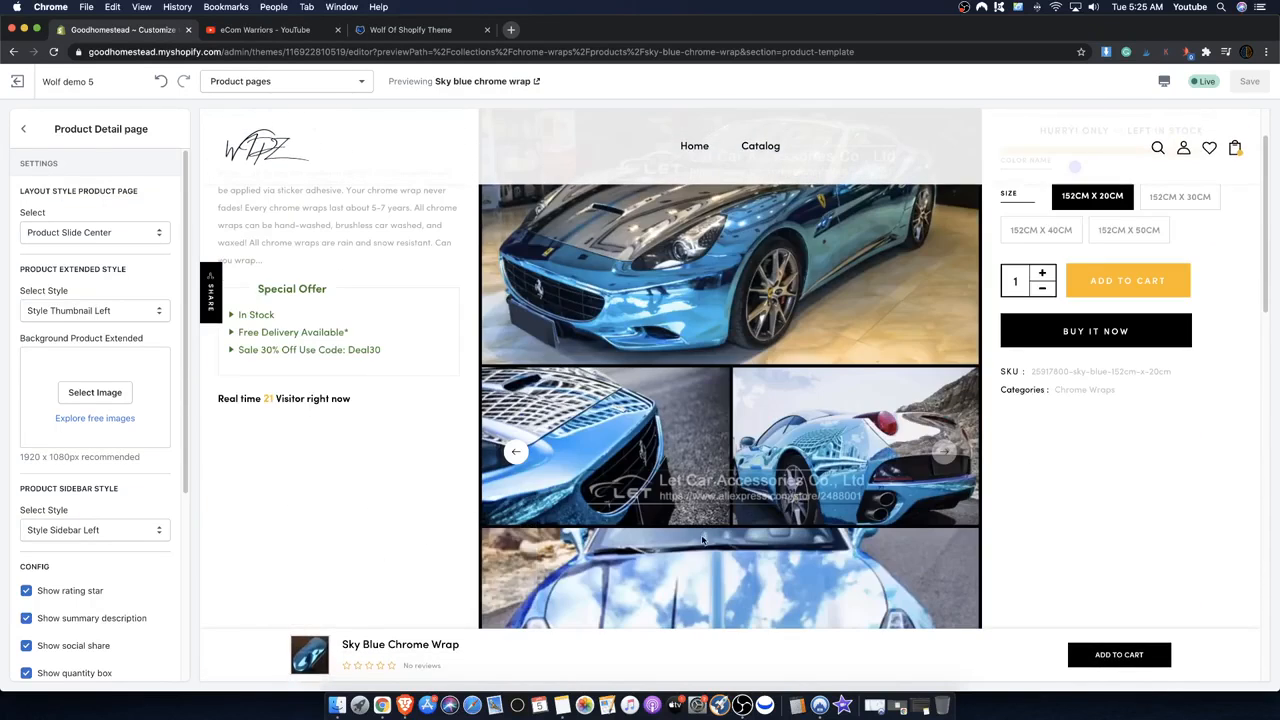
{"action": "scroll", "coordinate": [698, 560], "scroll_direction": "up", "scroll_amount": 2}
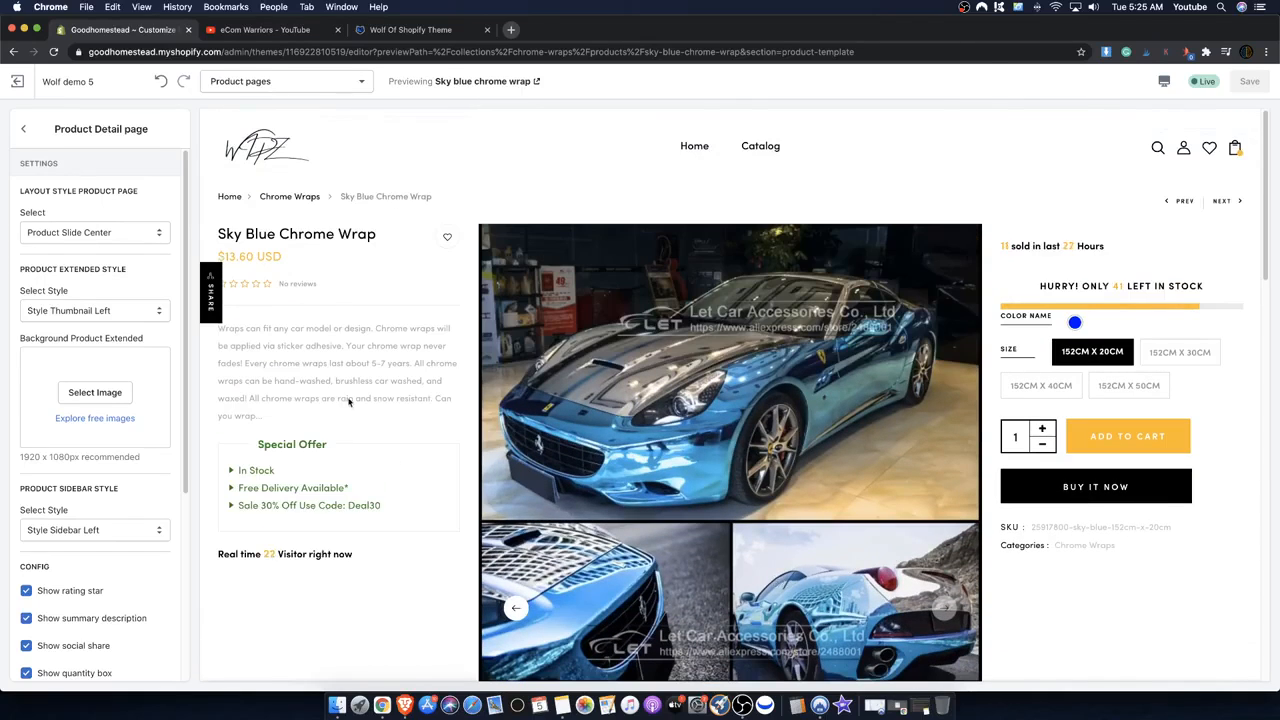
- Examine the product title, price, star rating and description section in the Product Slide Center preview
{"action": "left_click_drag", "start_coordinate": [255, 287], "coordinate": [260, 288]}
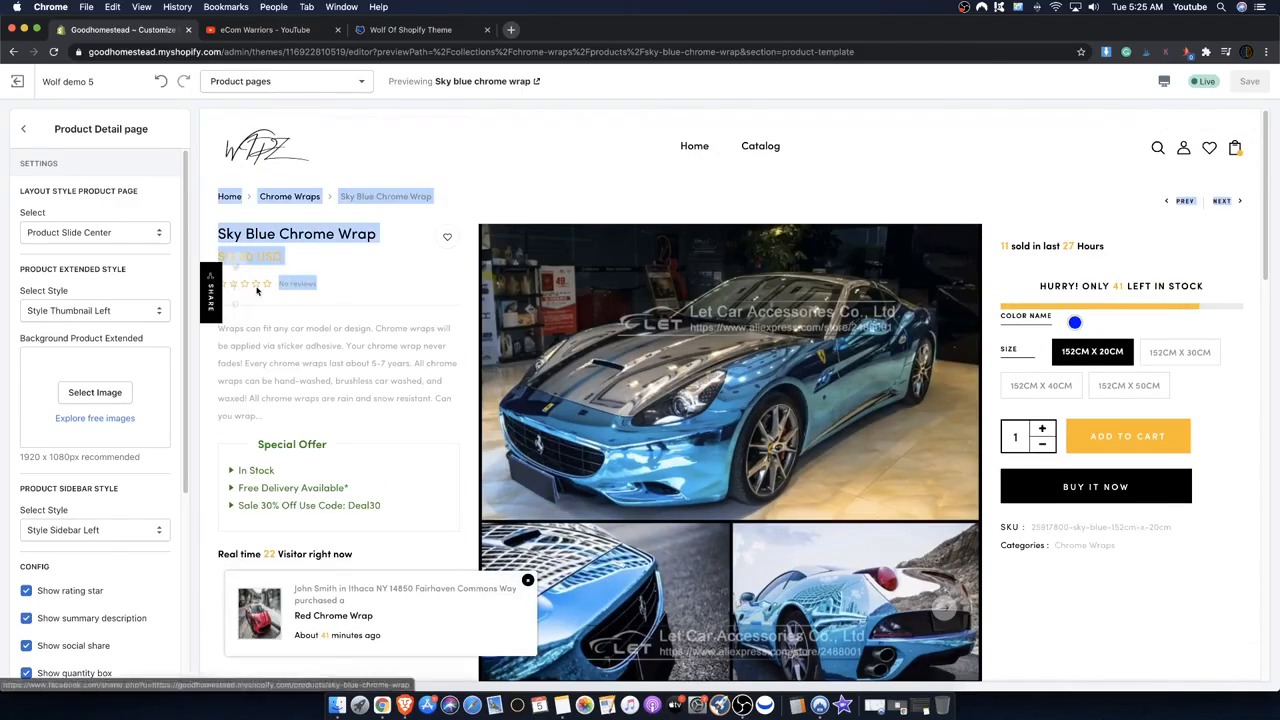
{"action": "scroll", "coordinate": [343, 311], "scroll_direction": "down", "scroll_amount": 3}
{"action": "scroll", "coordinate": [343, 325], "scroll_direction": "up", "scroll_amount": 2}
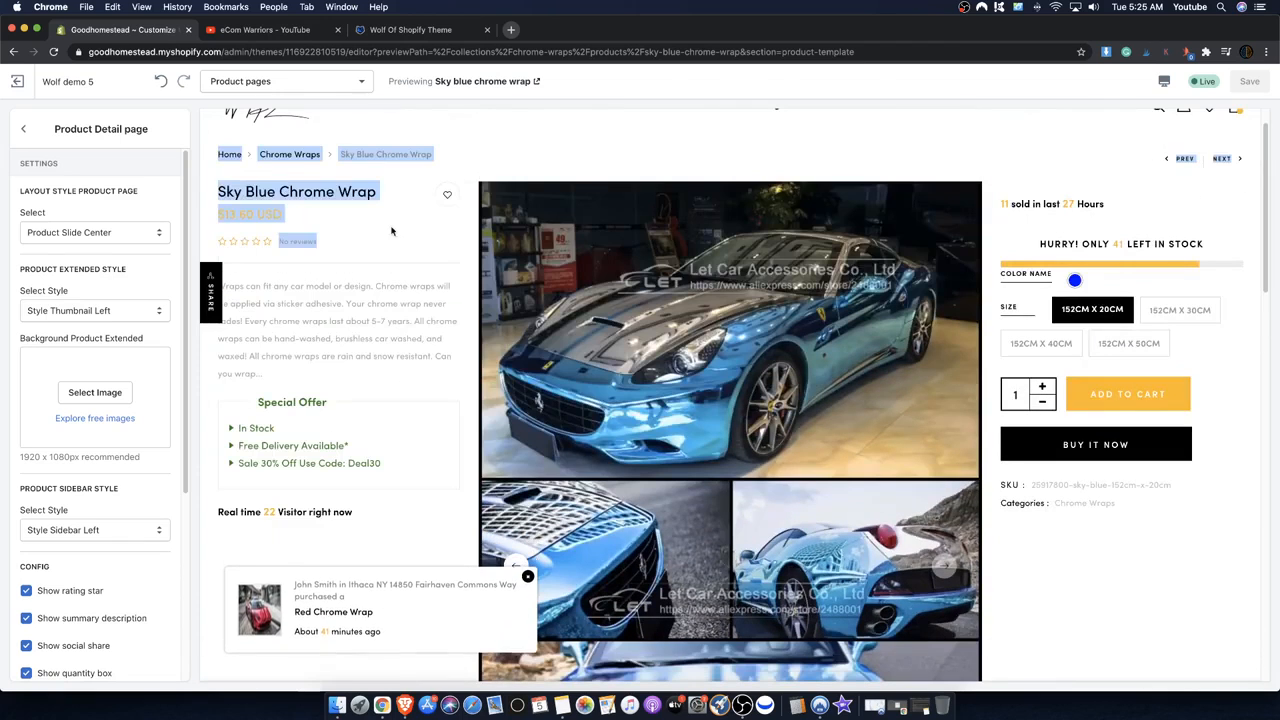
{"action": "left_click", "coordinate": [353, 240]}
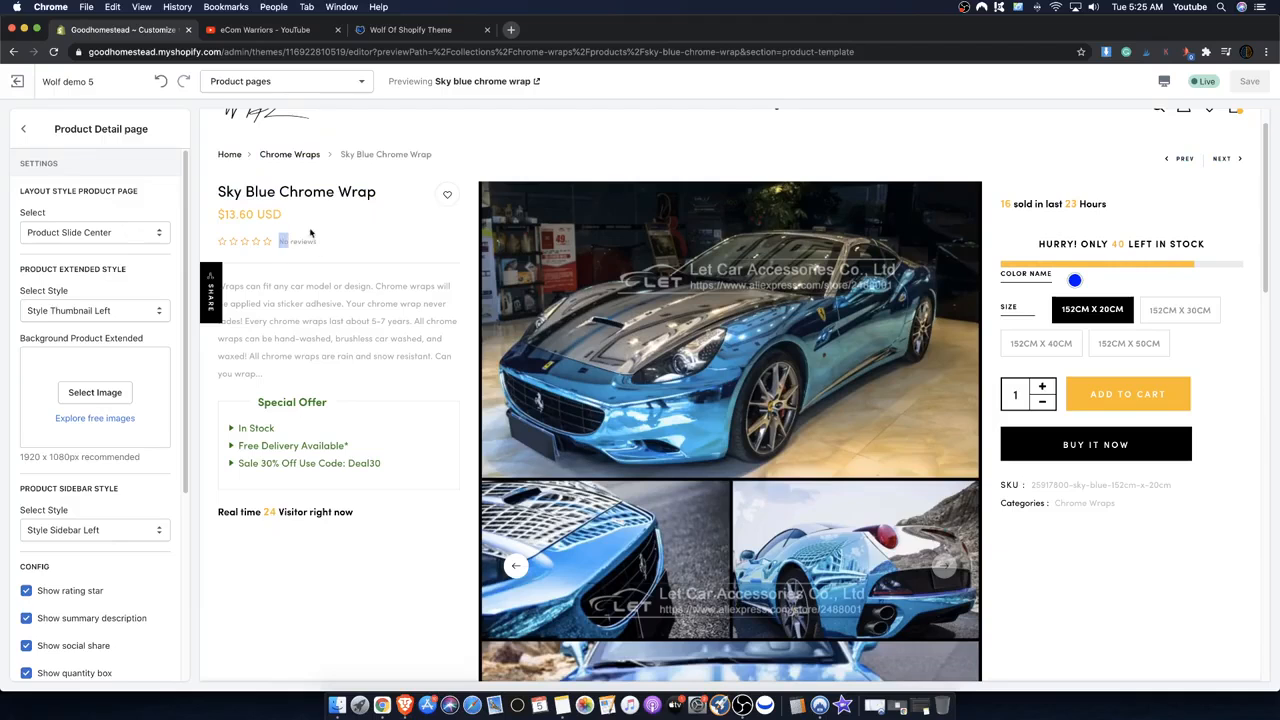
{"action": "scroll", "coordinate": [440, 364], "scroll_direction": "up", "scroll_amount": 1}
{"action": "scroll", "coordinate": [620, 580], "scroll_direction": "down", "scroll_amount": 8}
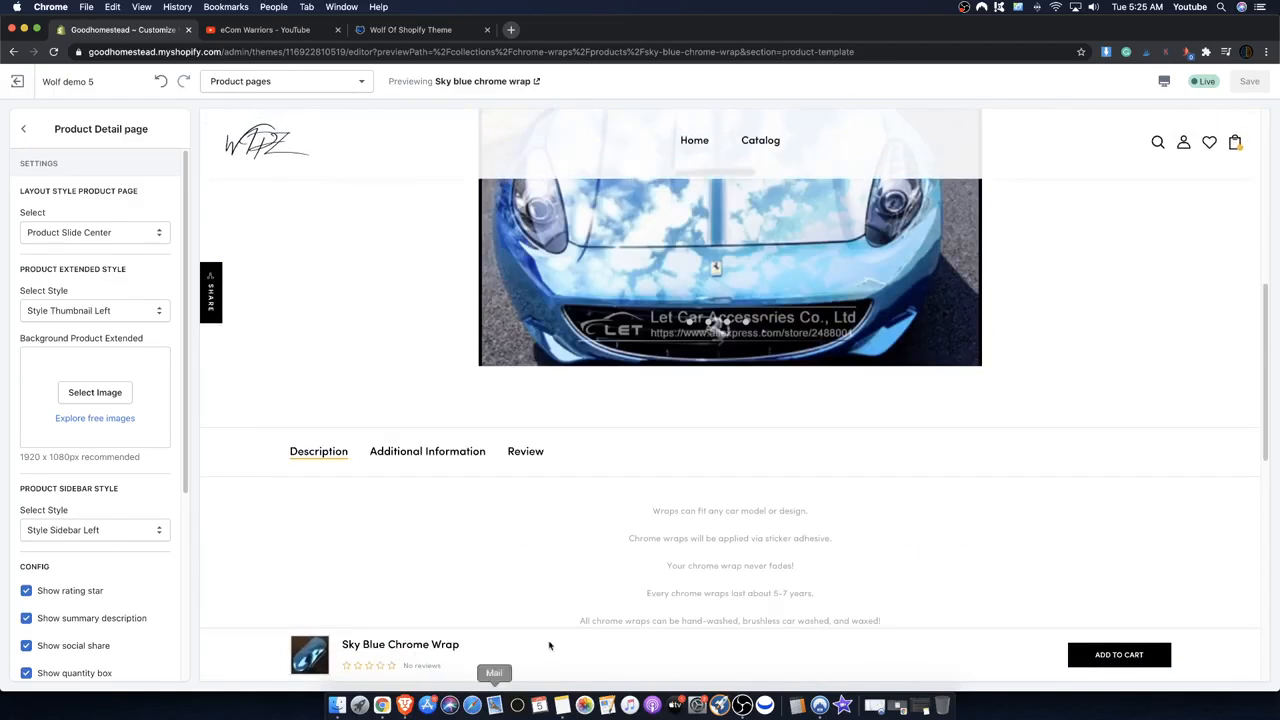
- Set the product page layout style to Product Slide Gallery and save the theme changes
{"action": "left_click", "coordinate": [94, 240]}
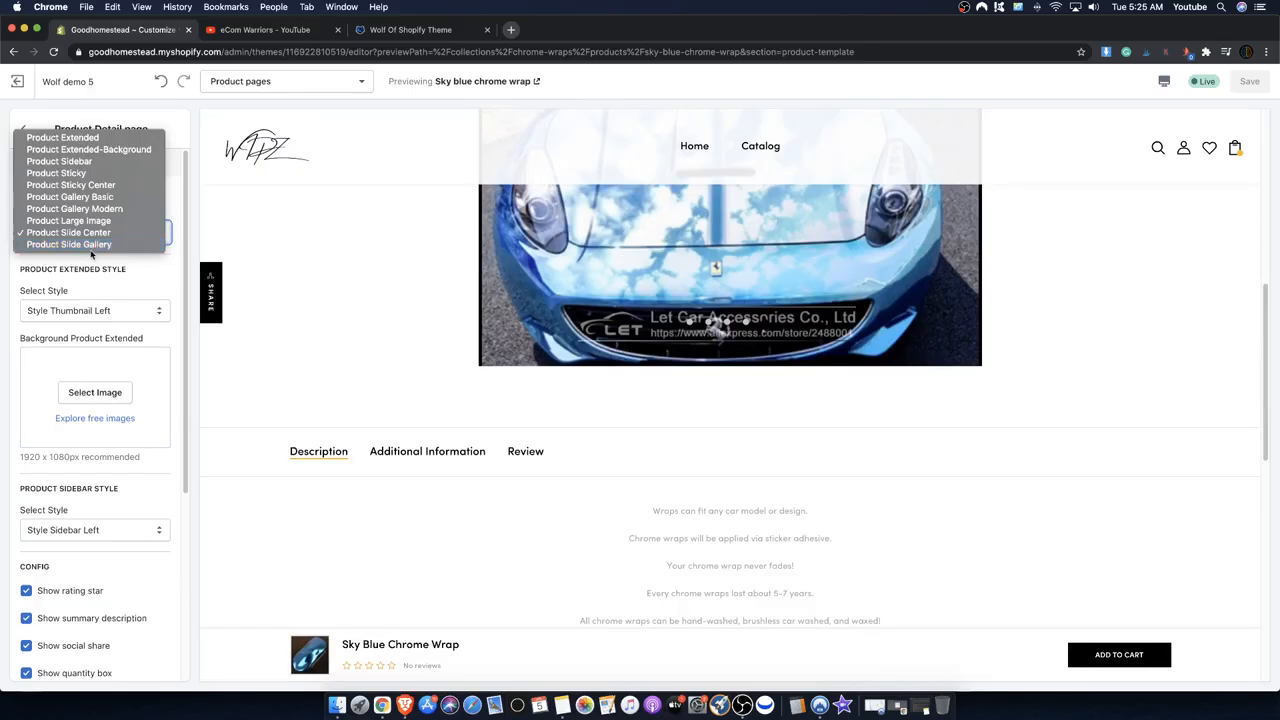
{"action": "left_click", "coordinate": [94, 245]}
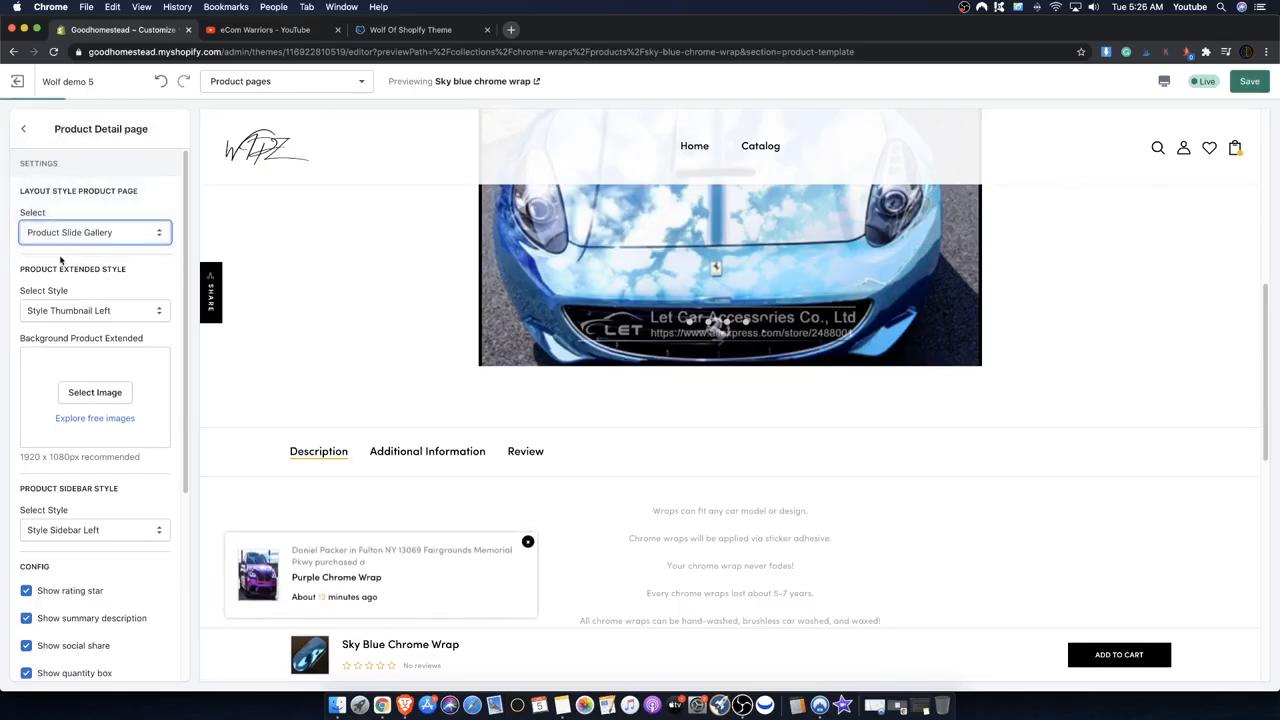
{"action": "scroll", "coordinate": [630, 483], "scroll_direction": "up", "scroll_amount": 6}
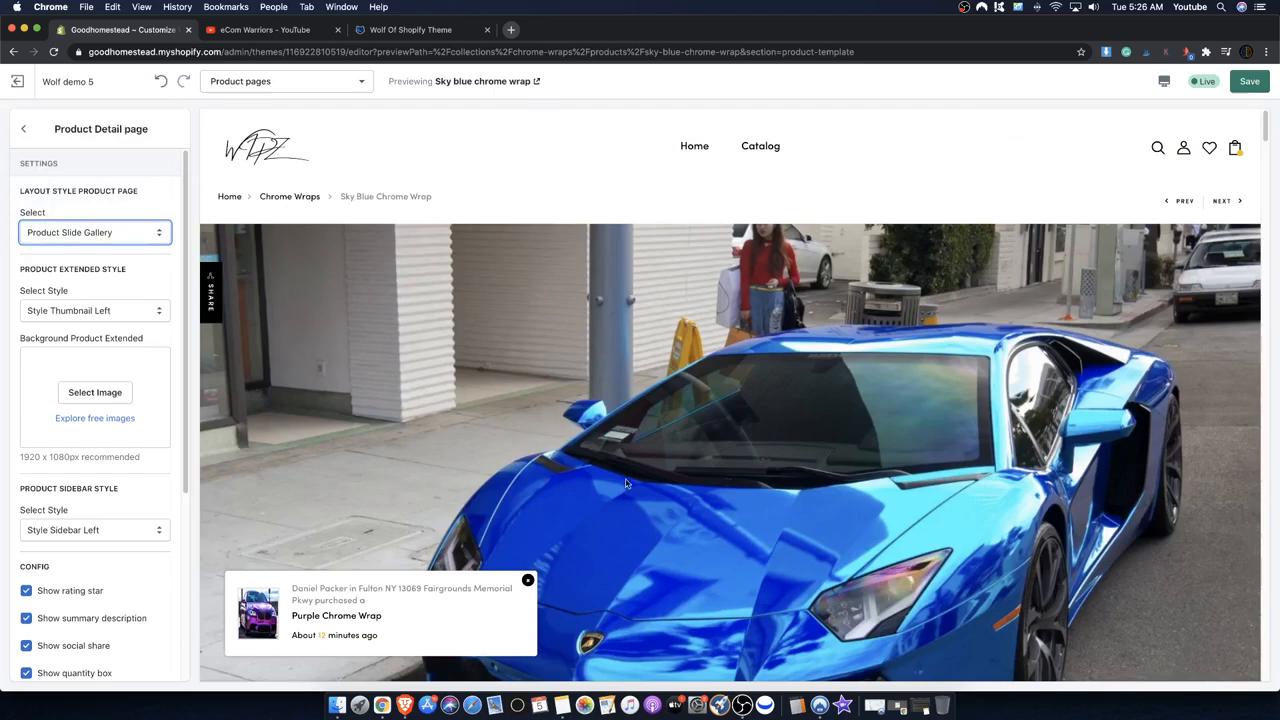
{"action": "scroll", "coordinate": [1078, 319], "scroll_direction": "down", "scroll_amount": 1}
{"action": "scroll", "coordinate": [1078, 319], "scroll_direction": "down", "scroll_amount": 2}
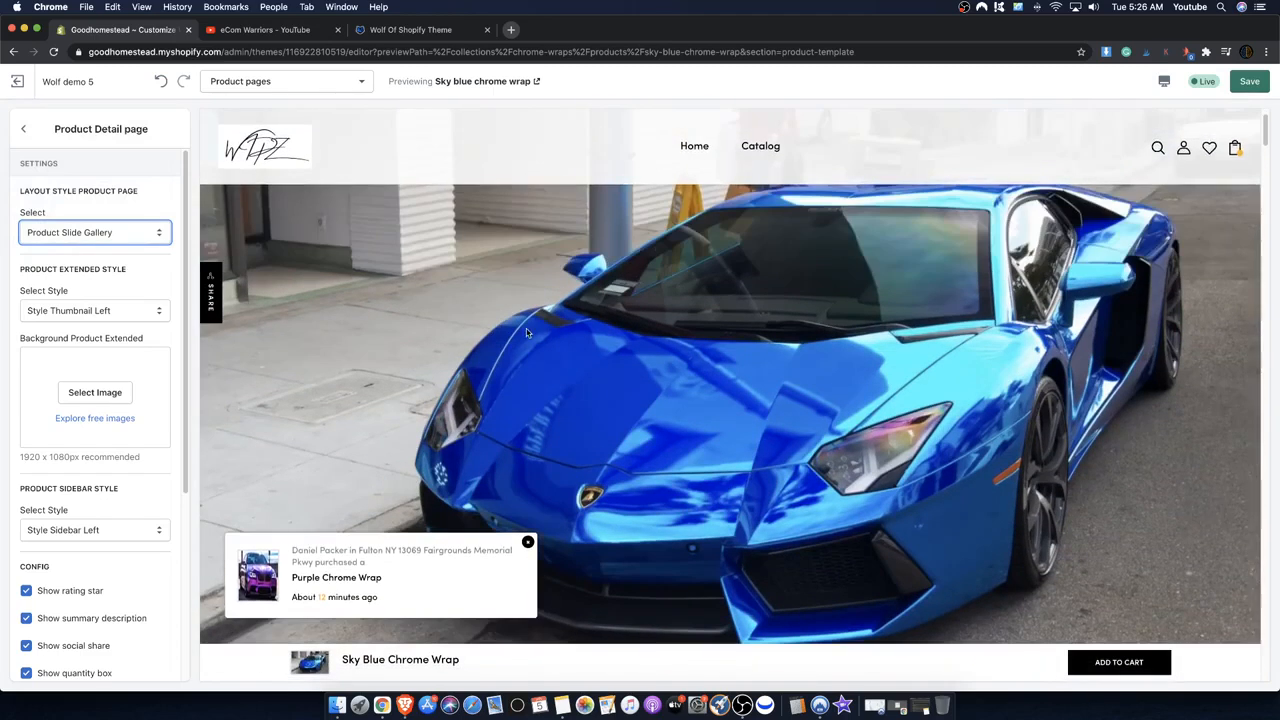
{"action": "scroll", "coordinate": [573, 300], "scroll_direction": "up", "scroll_amount": 2}
{"action": "left_click", "coordinate": [1246, 86]}
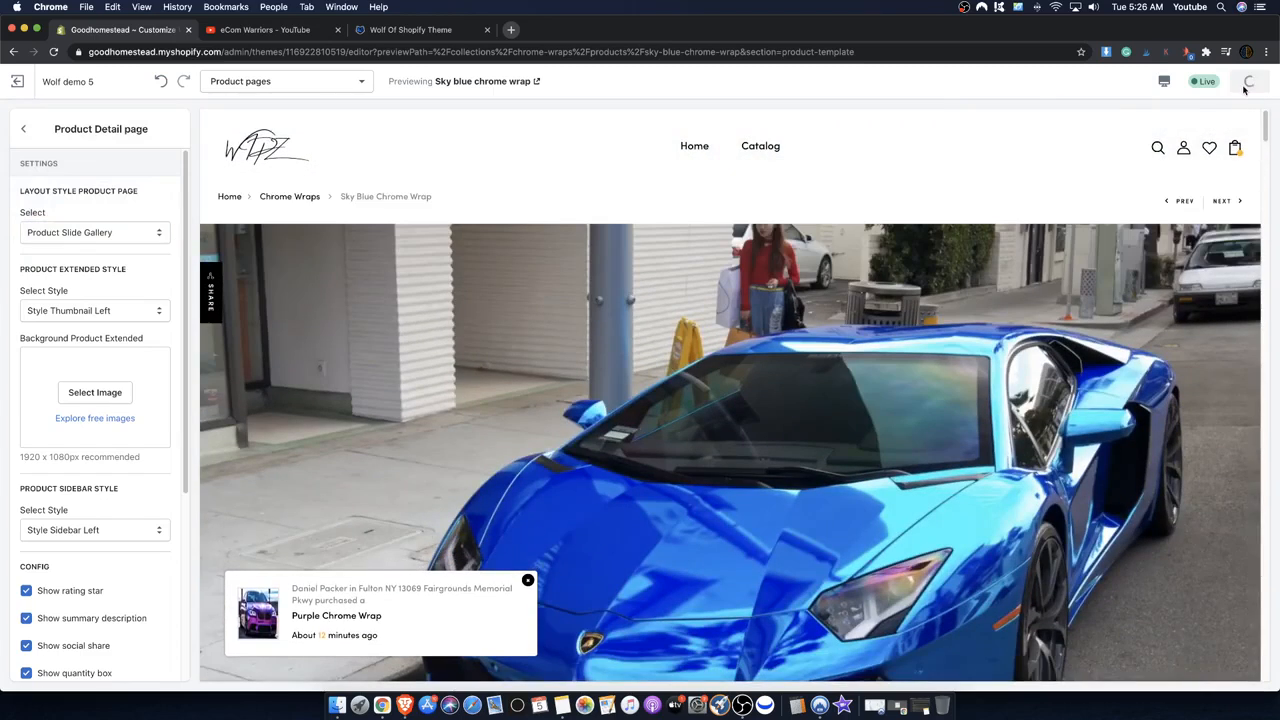
- Browse the second and third slide positions of the Sky Blue Chrome Wrap photo gallery in the Product Slide Gallery preview
{"action": "scroll", "coordinate": [772, 267], "scroll_direction": "down", "scroll_amount": 3}
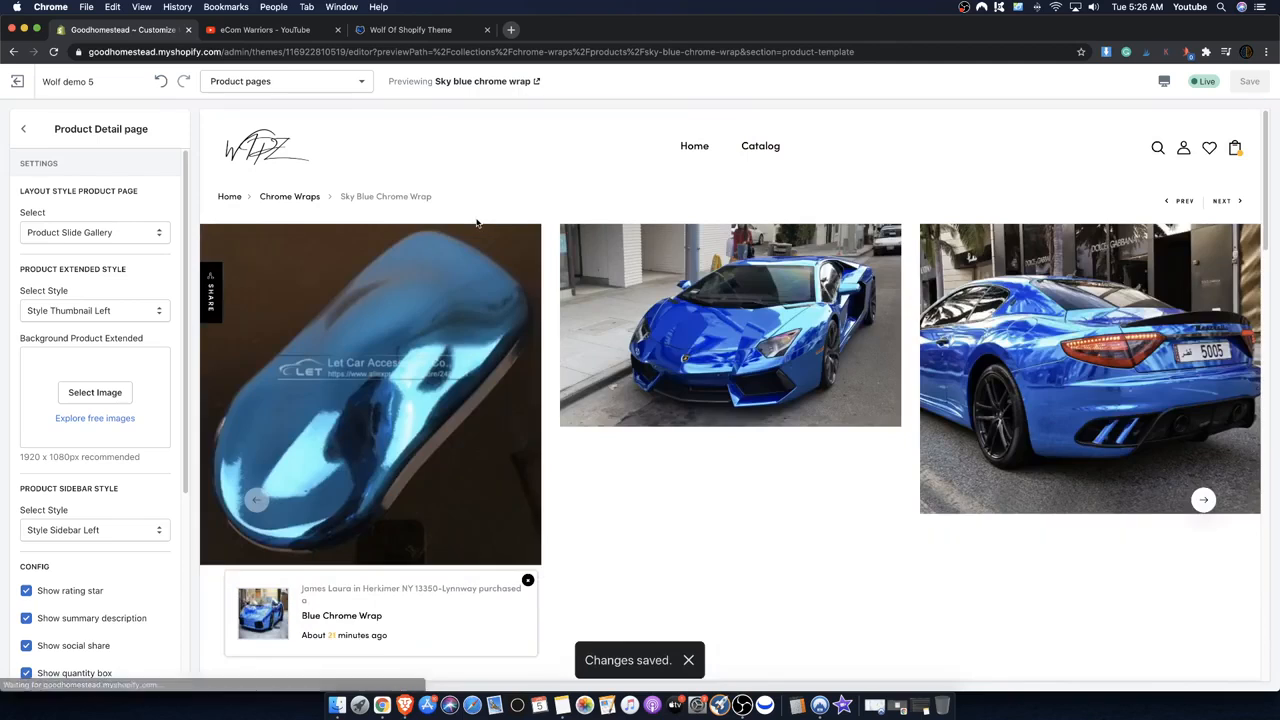
{"action": "scroll", "coordinate": [623, 364], "scroll_direction": "down", "scroll_amount": 3}
{"action": "scroll", "coordinate": [613, 360], "scroll_direction": "up", "scroll_amount": 3}
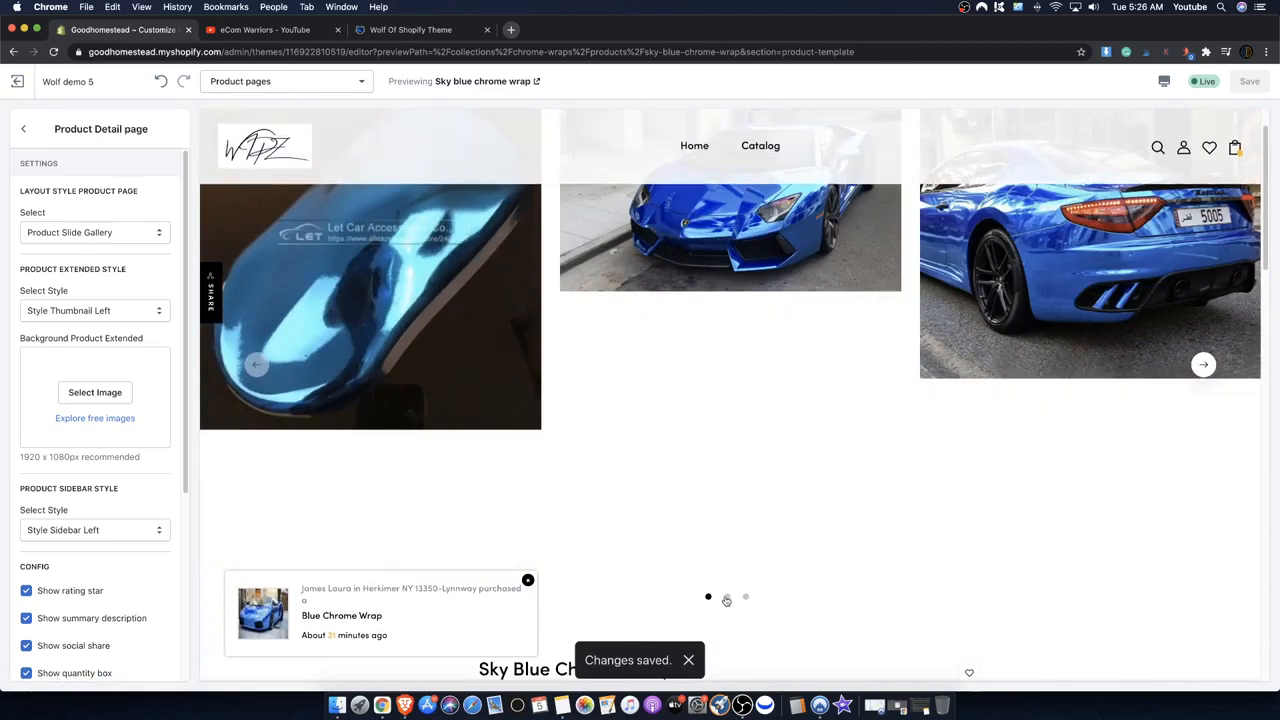
{"action": "scroll", "coordinate": [800, 428], "scroll_direction": "down", "scroll_amount": 3}
{"action": "scroll", "coordinate": [840, 514], "scroll_direction": "up", "scroll_amount": 3}
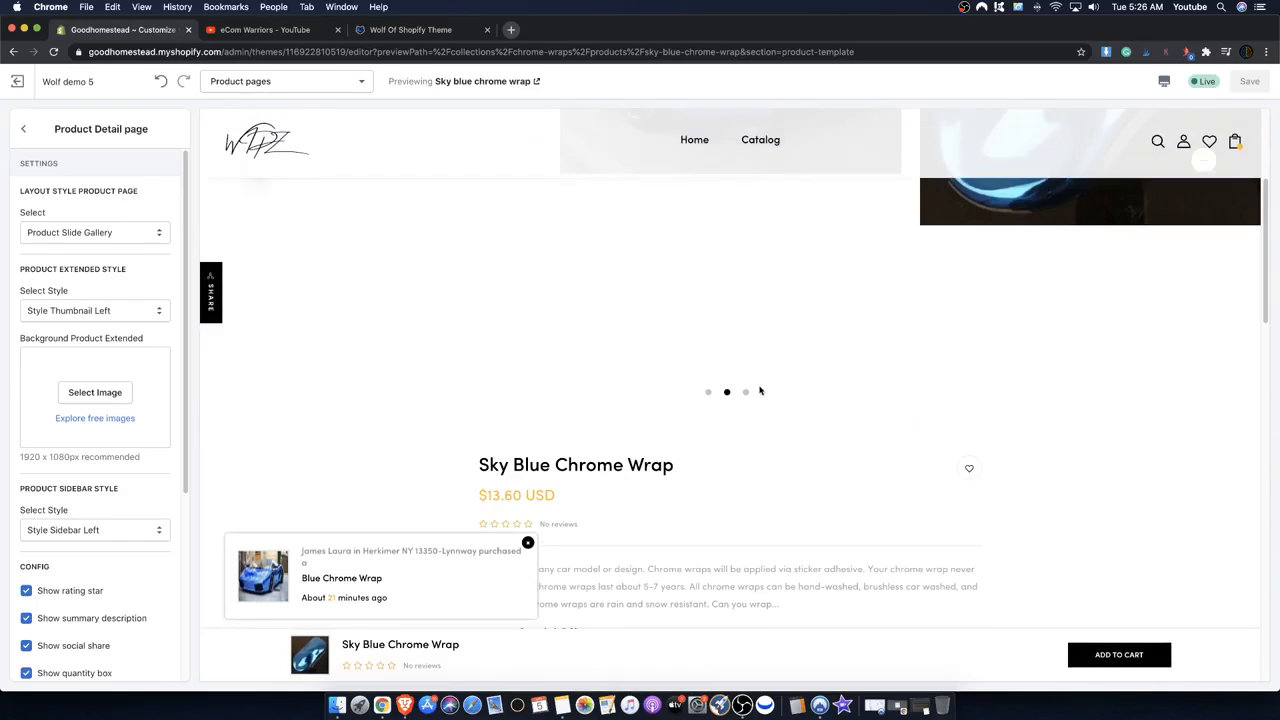
{"action": "scroll", "coordinate": [850, 360], "scroll_direction": "down", "scroll_amount": 3}
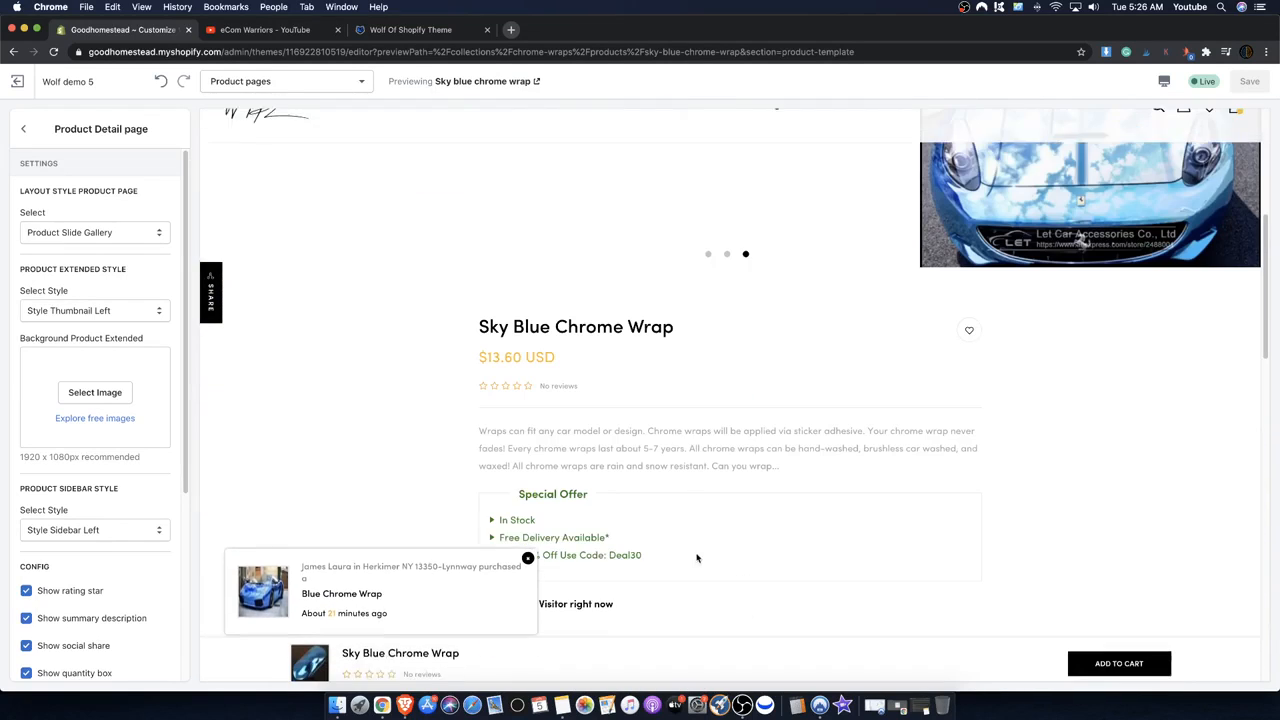
{"action": "scroll", "coordinate": [707, 260], "scroll_direction": "up", "scroll_amount": 3}
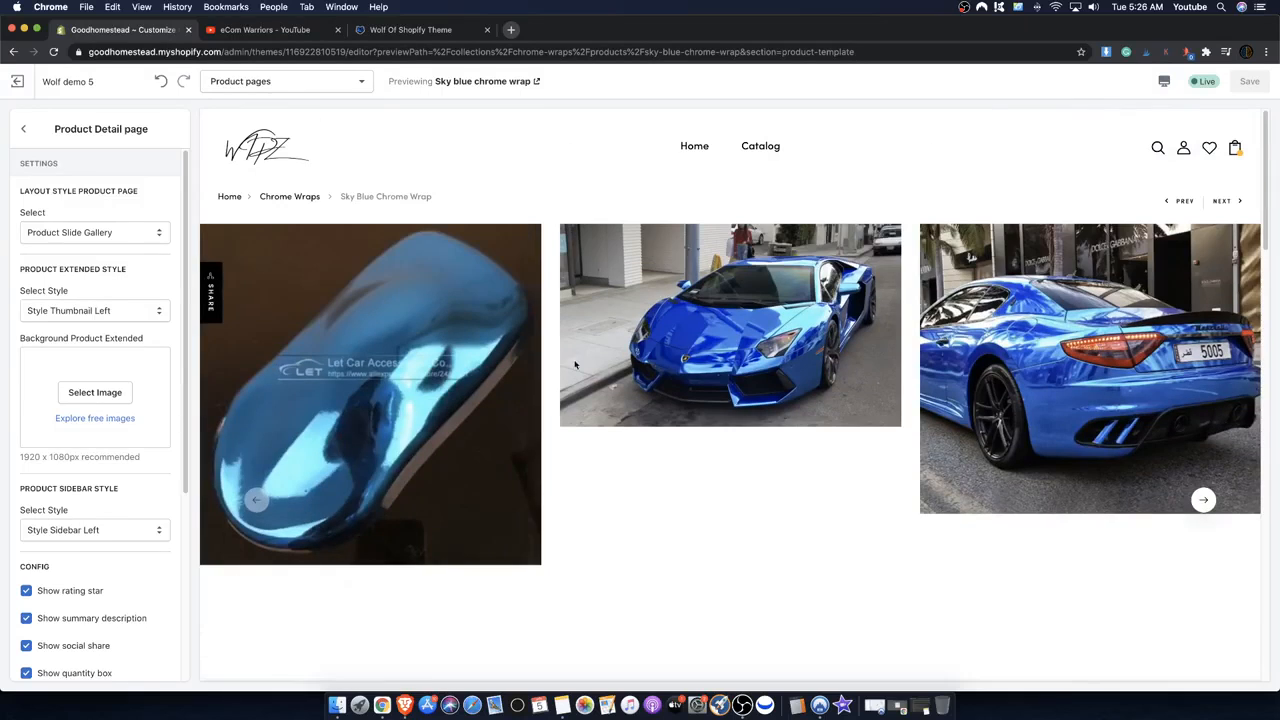
- Show the gallery's third slide position and compare how its three photos fill the row in height
{"action": "scroll", "coordinate": [936, 433], "scroll_direction": "down", "scroll_amount": 3}
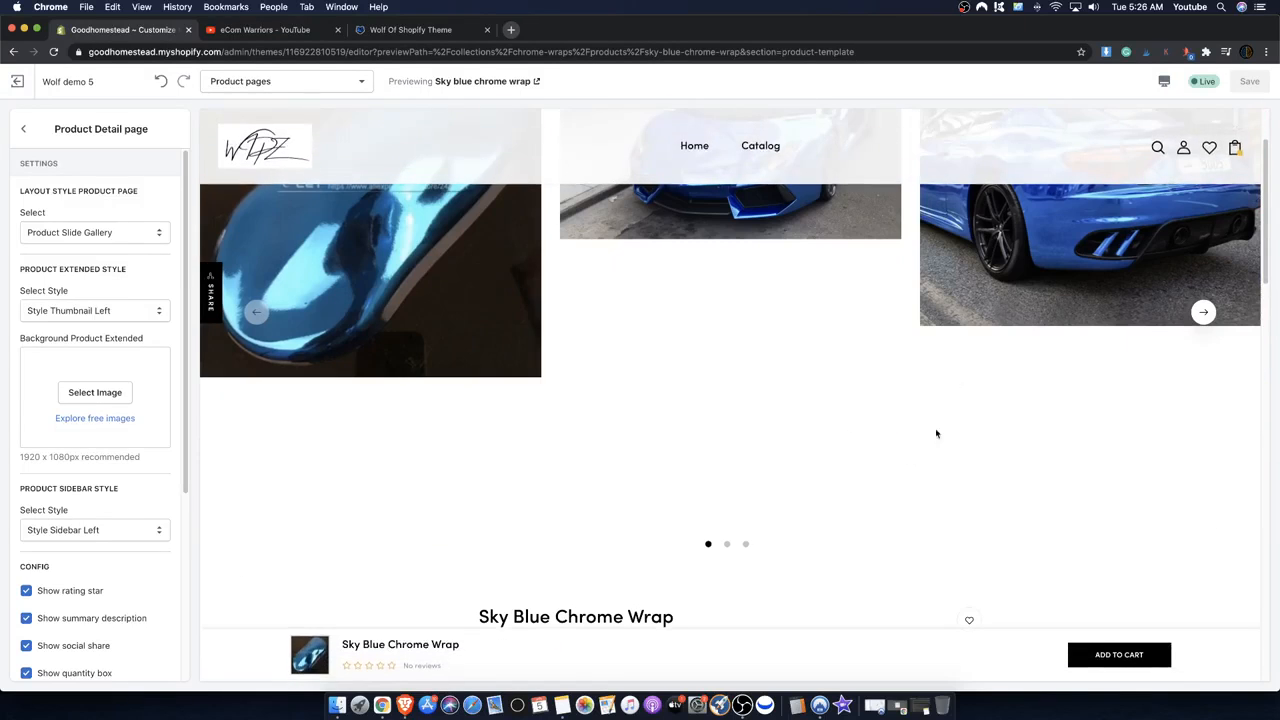
{"action": "left_click", "coordinate": [746, 545]}
{"action": "scroll", "coordinate": [990, 404], "scroll_direction": "up", "scroll_amount": 3}
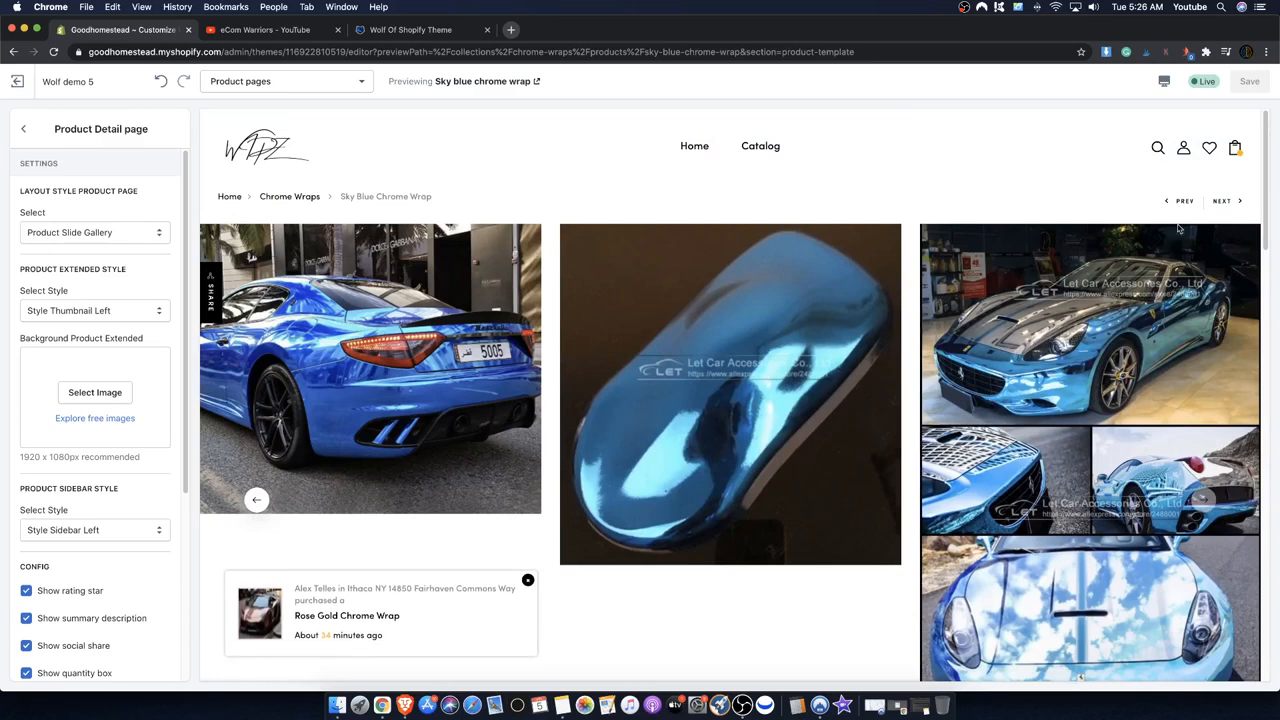
{"action": "scroll", "coordinate": [1086, 271], "scroll_direction": "down", "scroll_amount": 3}
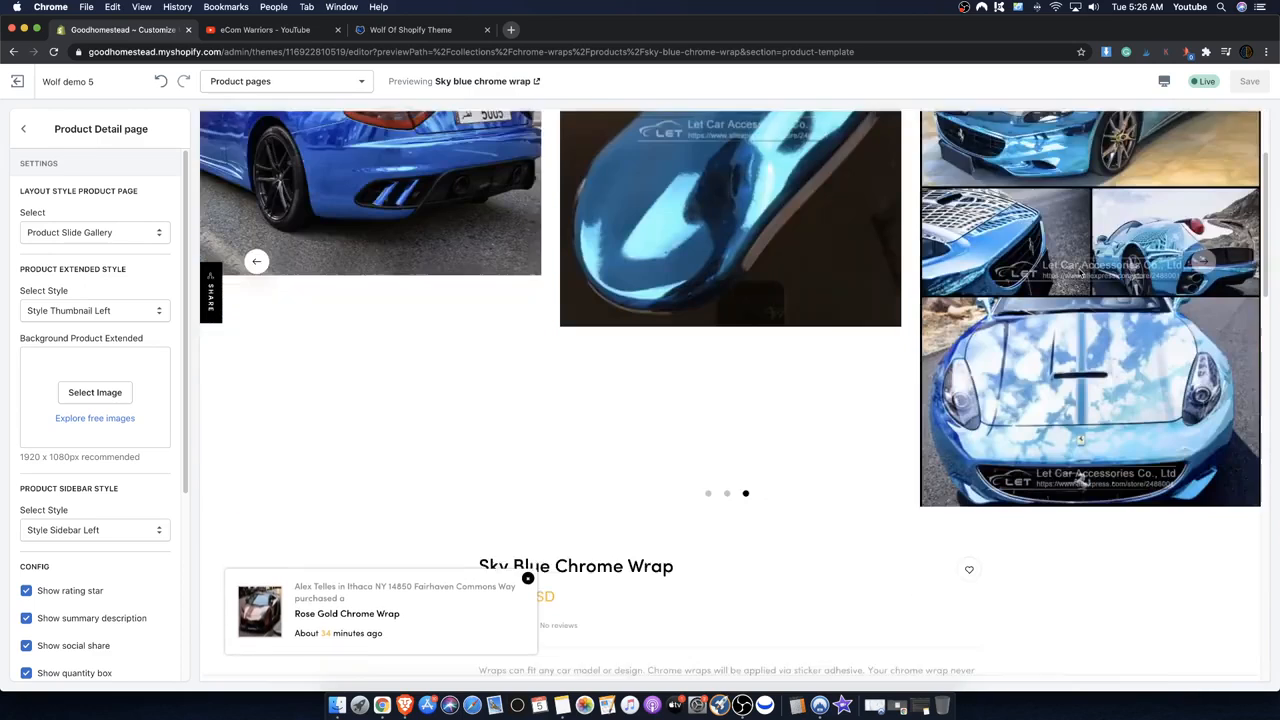
{"action": "scroll", "coordinate": [1060, 278], "scroll_direction": "up", "scroll_amount": 3}
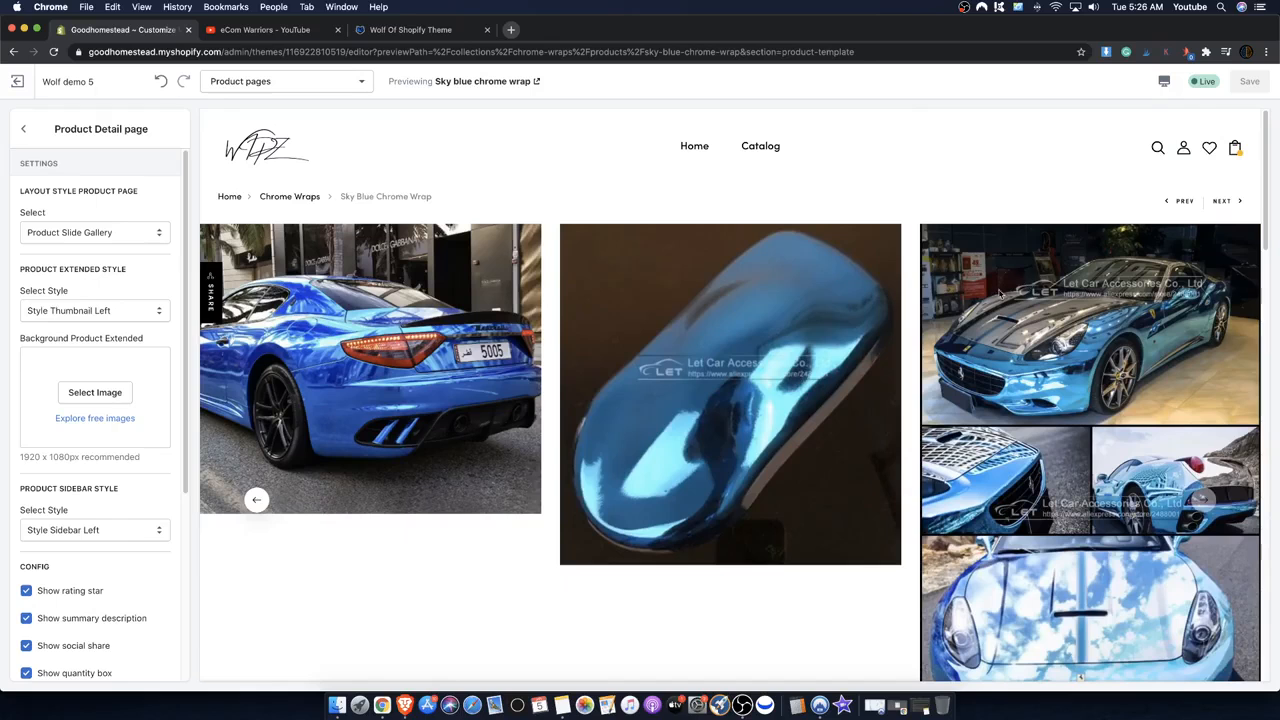
{"action": "scroll", "coordinate": [1056, 378], "scroll_direction": "down", "scroll_amount": 3}
{"action": "scroll", "coordinate": [1045, 374], "scroll_direction": "up", "scroll_amount": 3}
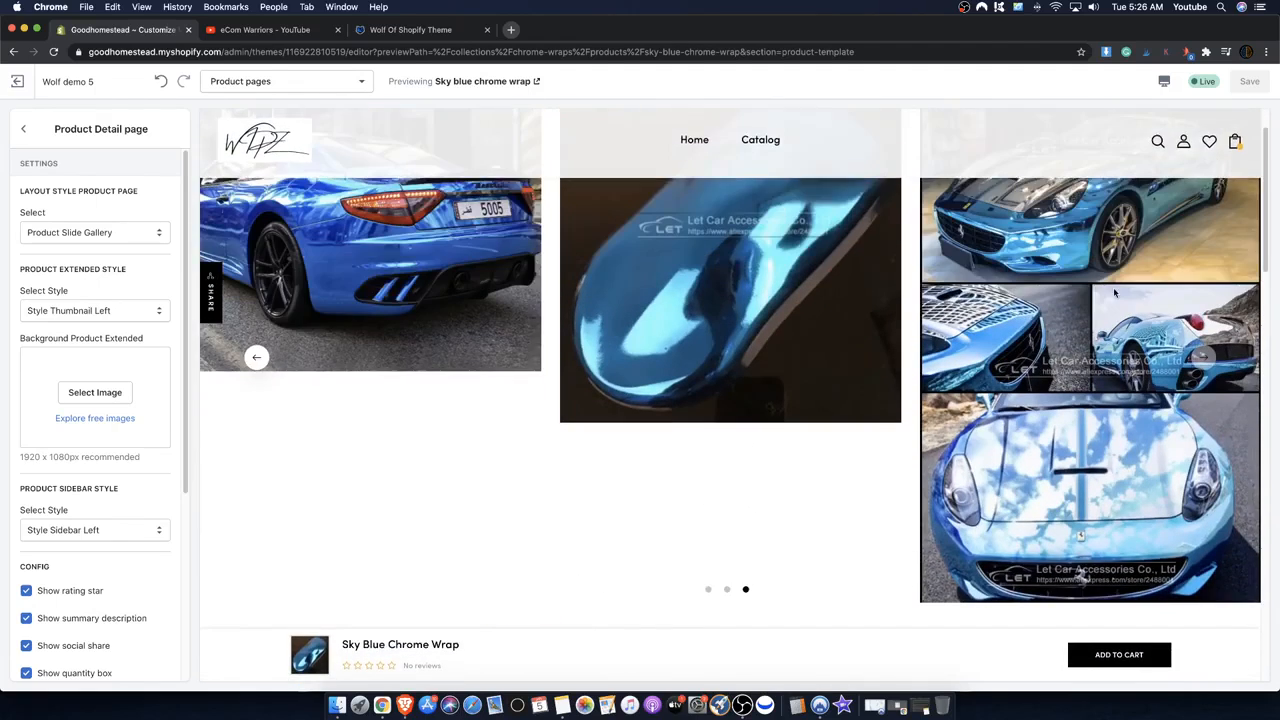
{"action": "scroll", "coordinate": [1038, 511], "scroll_direction": "down", "scroll_amount": 3}
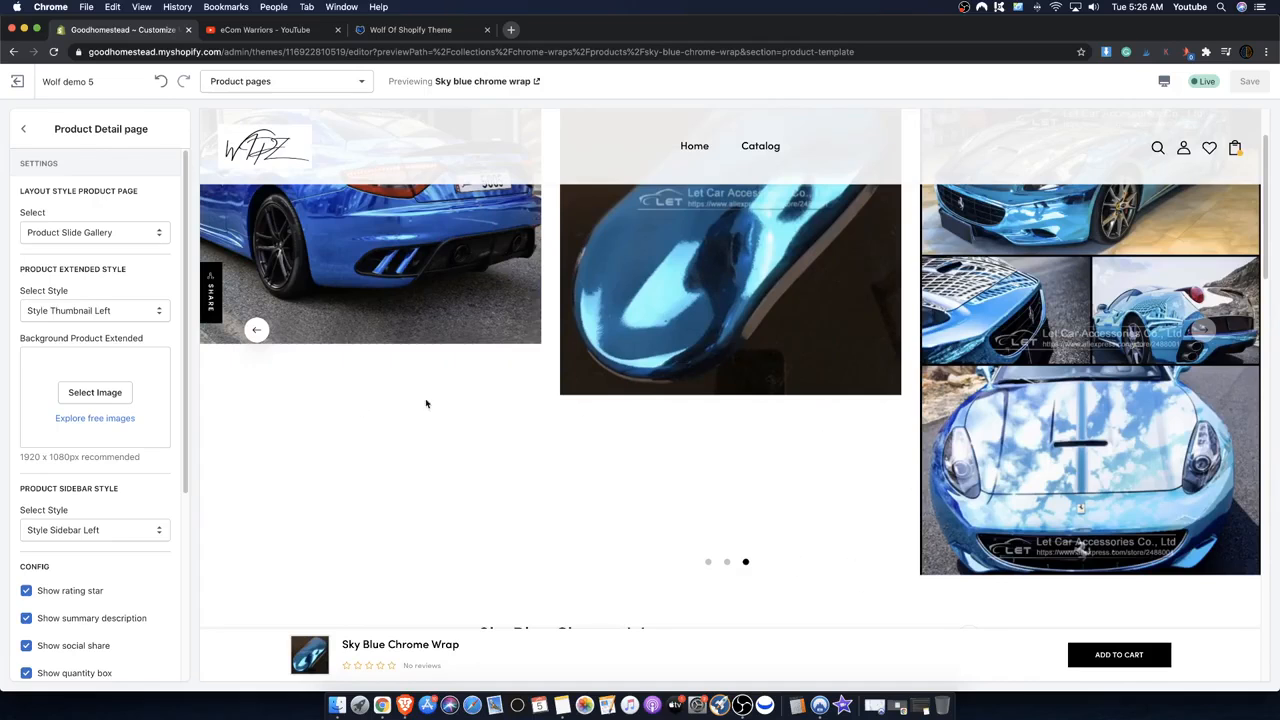
- Return the gallery to its first slide position and examine the description, special offer, stock bar and size options below the photos
{"action": "left_click", "coordinate": [709, 562]}
{"action": "scroll", "coordinate": [482, 475], "scroll_direction": "down", "scroll_amount": 8}
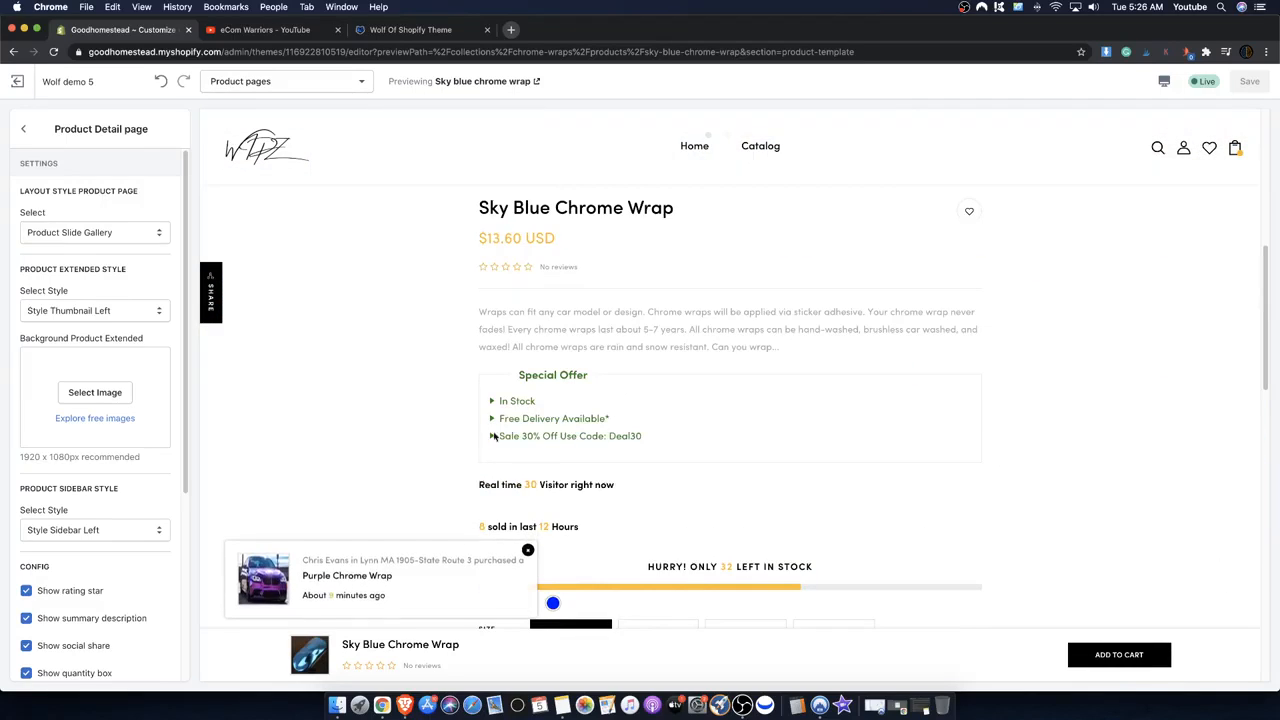
{"action": "scroll", "coordinate": [588, 397], "scroll_direction": "down", "scroll_amount": 2}
{"action": "scroll", "coordinate": [478, 463], "scroll_direction": "up", "scroll_amount": 2}
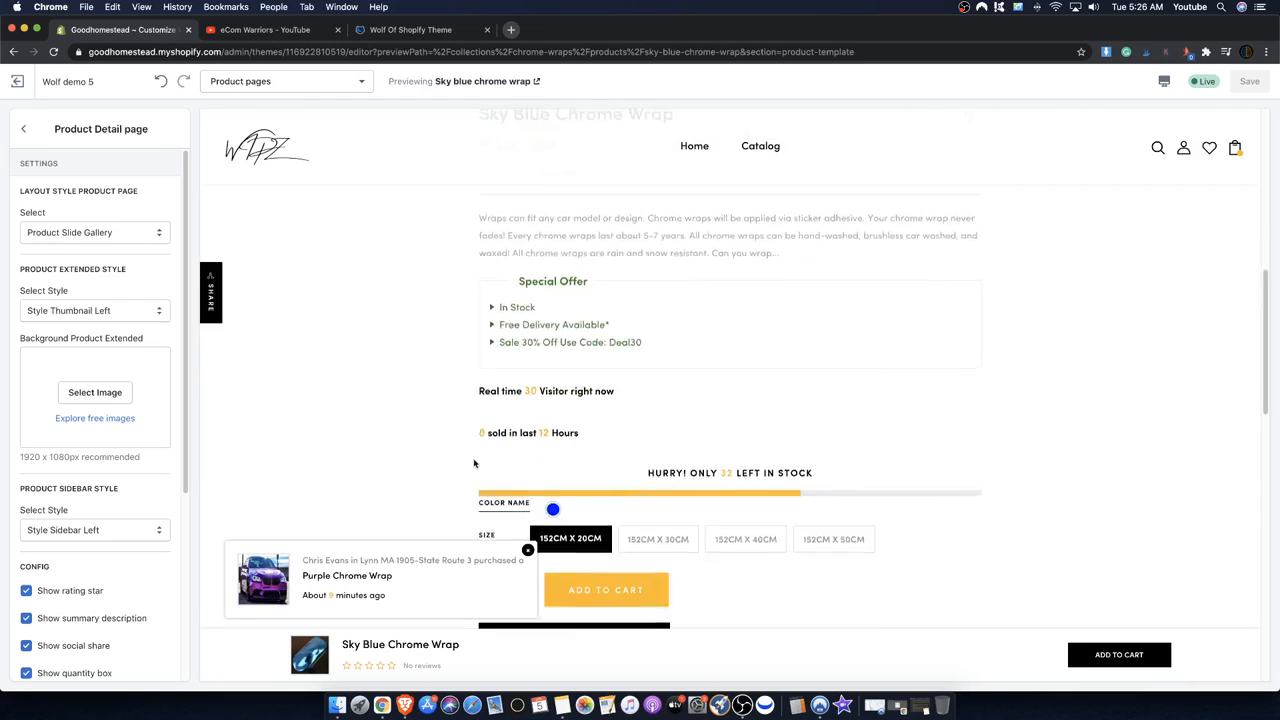
- Try the Product Large Image layout style, replace it with Product Sticky Center and save the theme changes
{"action": "left_click", "coordinate": [126, 236]}
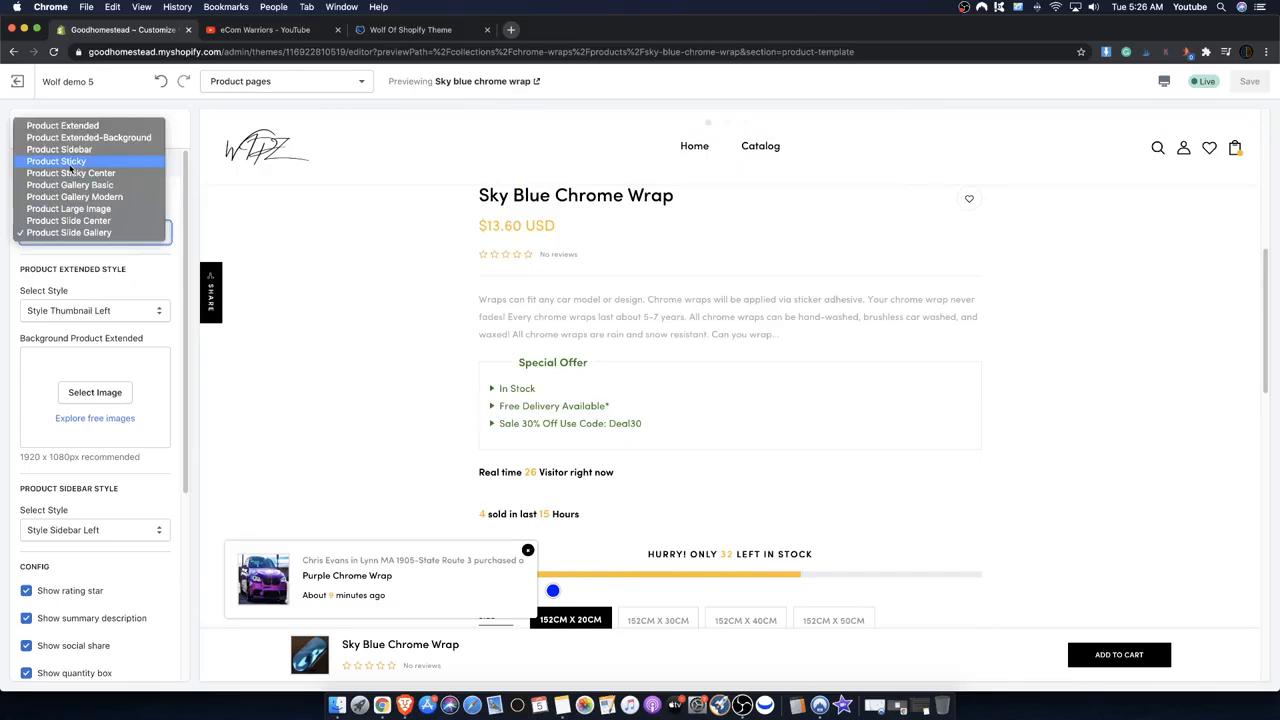
{"action": "left_click", "coordinate": [71, 209]}
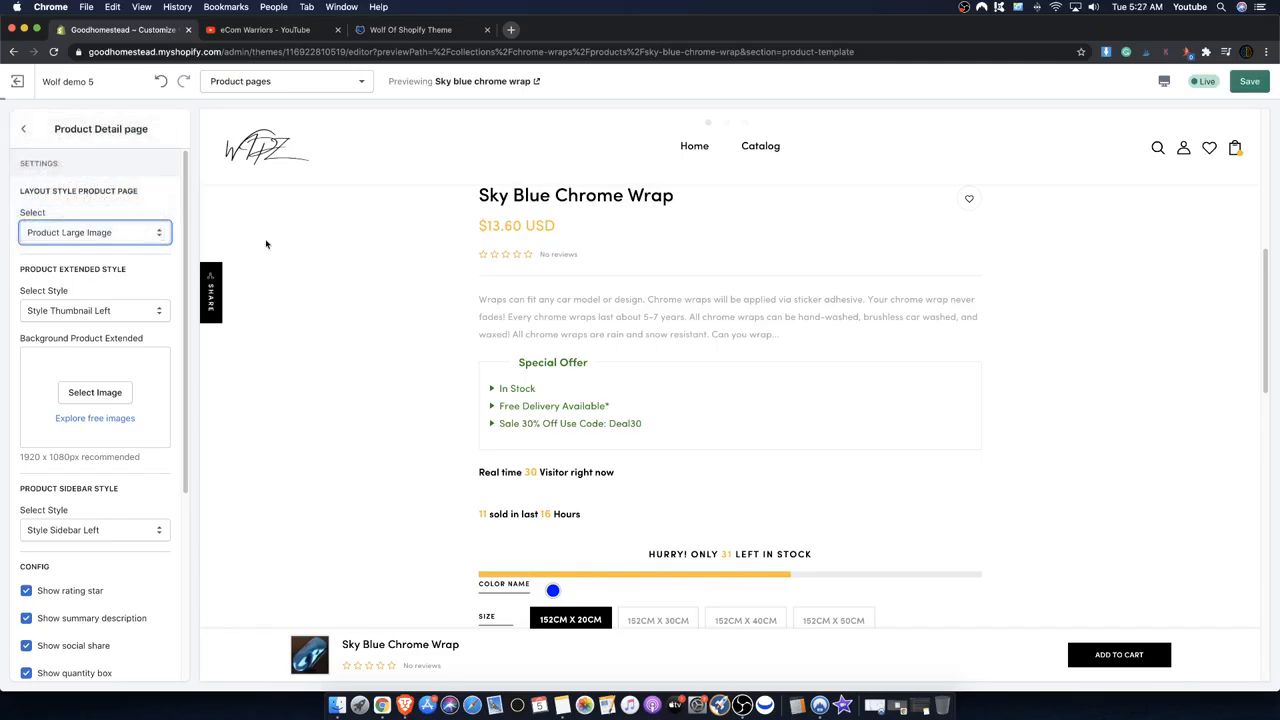
{"action": "left_click", "coordinate": [38, 234]}
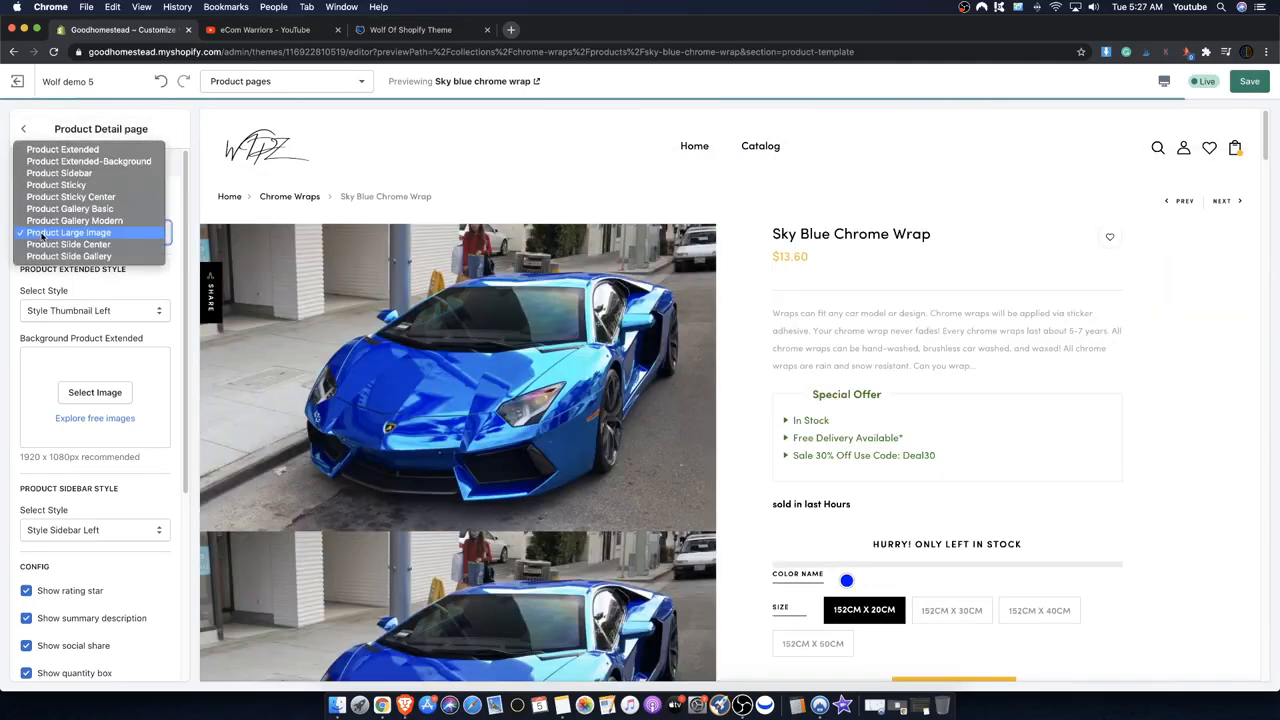
{"action": "left_click", "coordinate": [81, 199]}
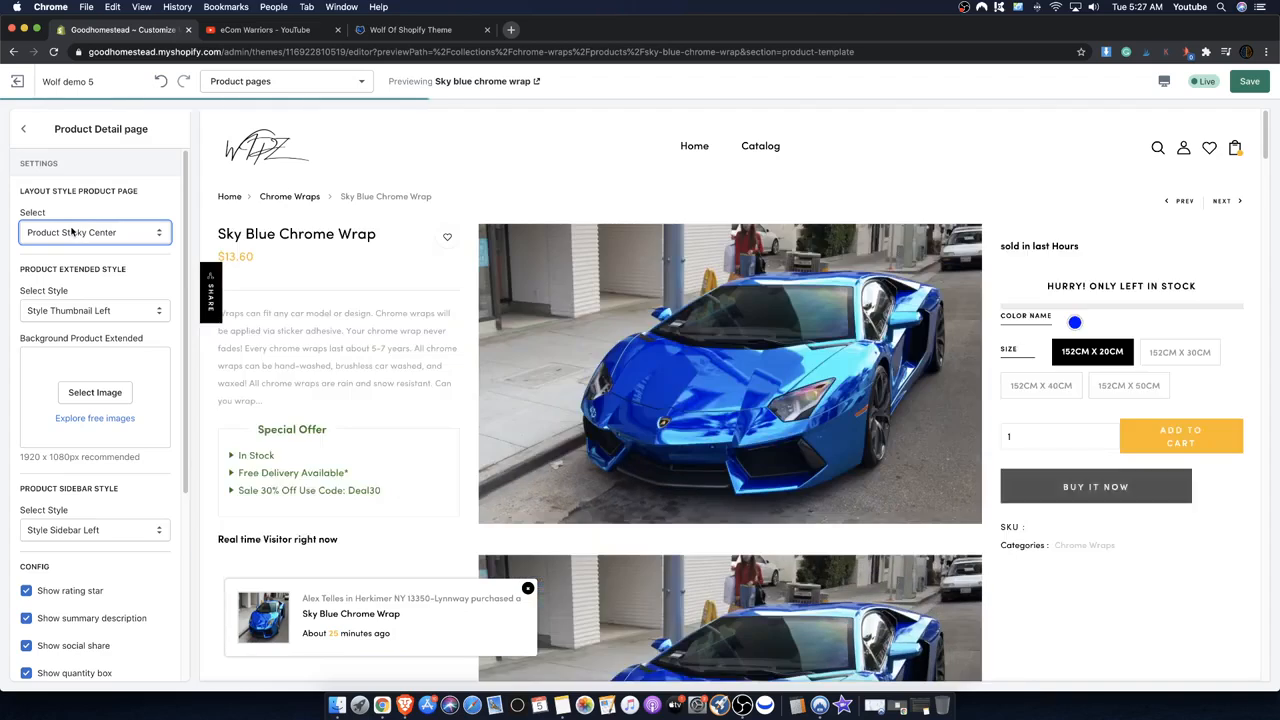
{"action": "scroll", "coordinate": [772, 412], "scroll_direction": "down", "scroll_amount": 4}
{"action": "scroll", "coordinate": [772, 412], "scroll_direction": "up", "scroll_amount": 4}
{"action": "scroll", "coordinate": [772, 412], "scroll_direction": "down", "scroll_amount": 1}
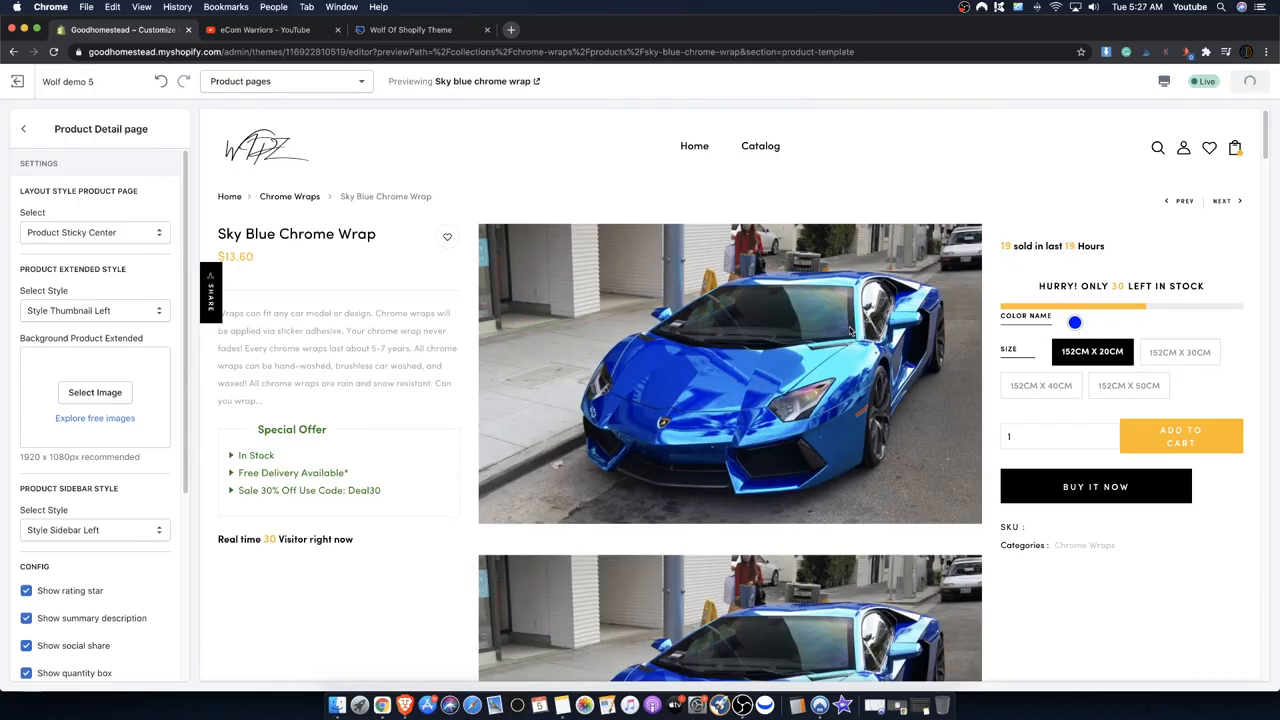
- Examine how the product photos move past the sticky product details in the Product Sticky Center preview
{"action": "scroll", "coordinate": [845, 334], "scroll_direction": "down", "scroll_amount": 5}
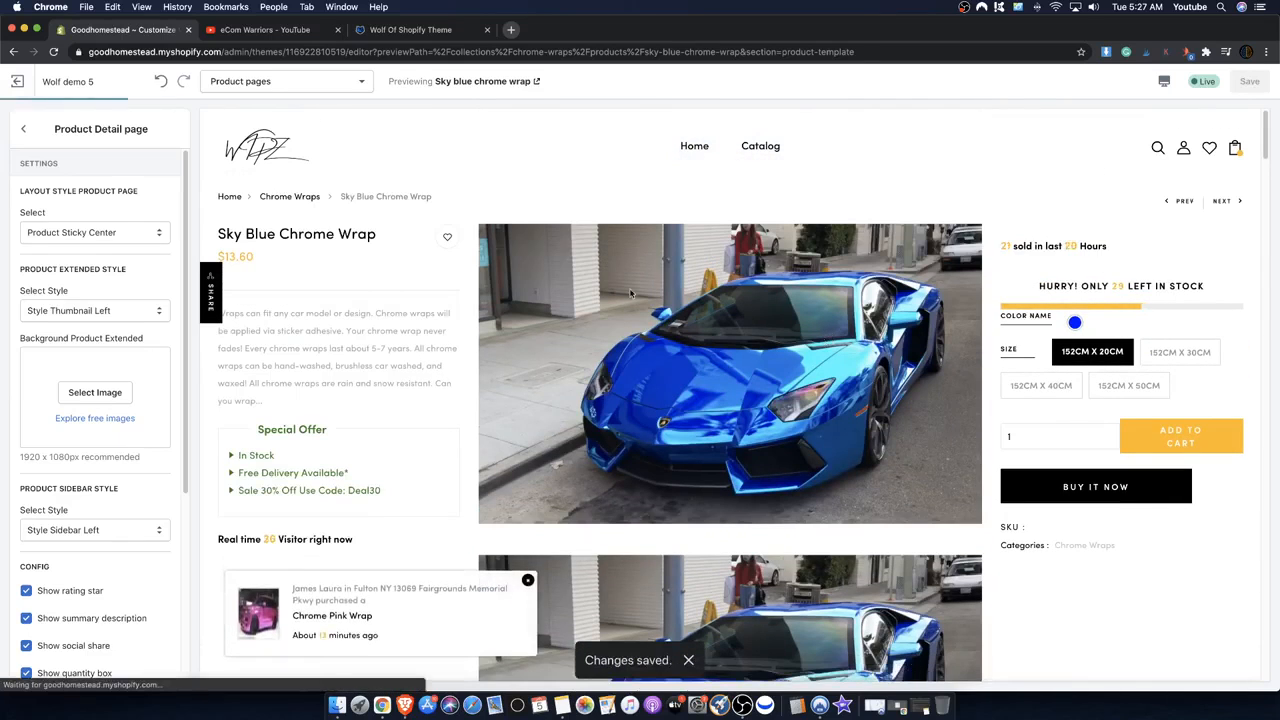
{"action": "scroll", "coordinate": [619, 371], "scroll_direction": "down", "scroll_amount": 3}
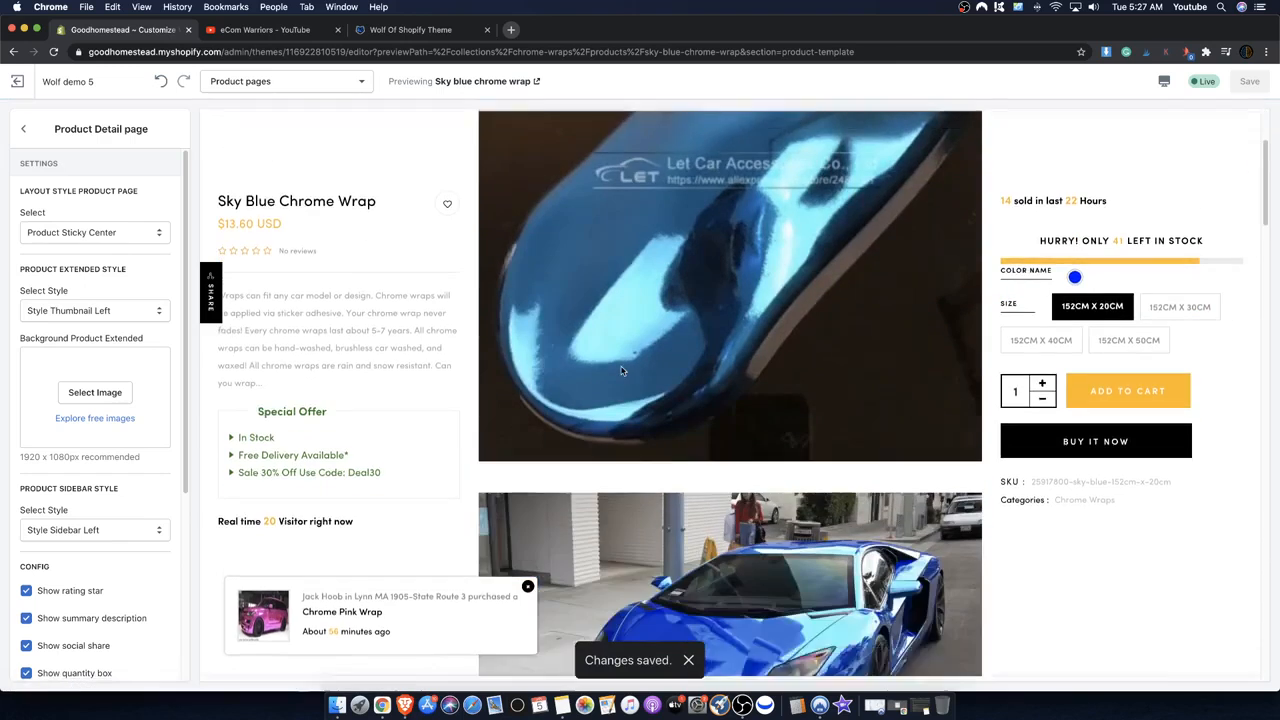
{"action": "scroll", "coordinate": [619, 371], "scroll_direction": "down", "scroll_amount": 5}
{"action": "scroll", "coordinate": [619, 371], "scroll_direction": "up", "scroll_amount": 10}
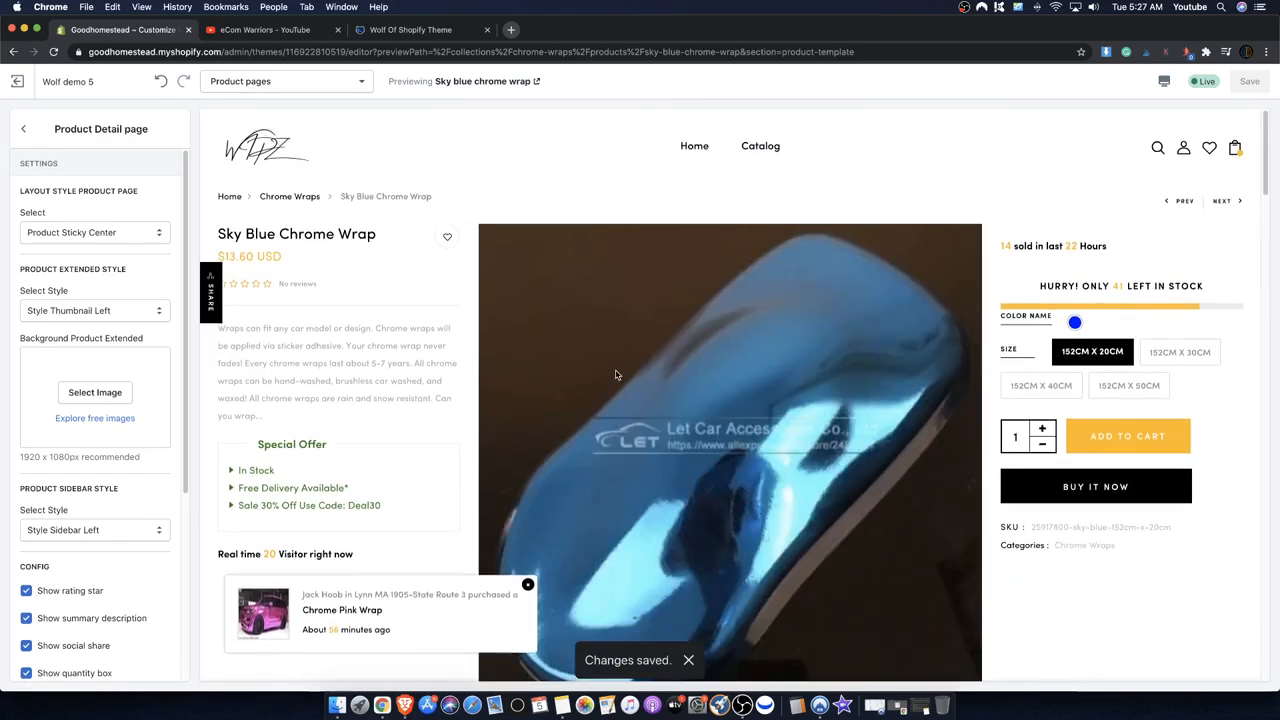
{"action": "scroll", "coordinate": [536, 287], "scroll_direction": "down", "scroll_amount": 5}
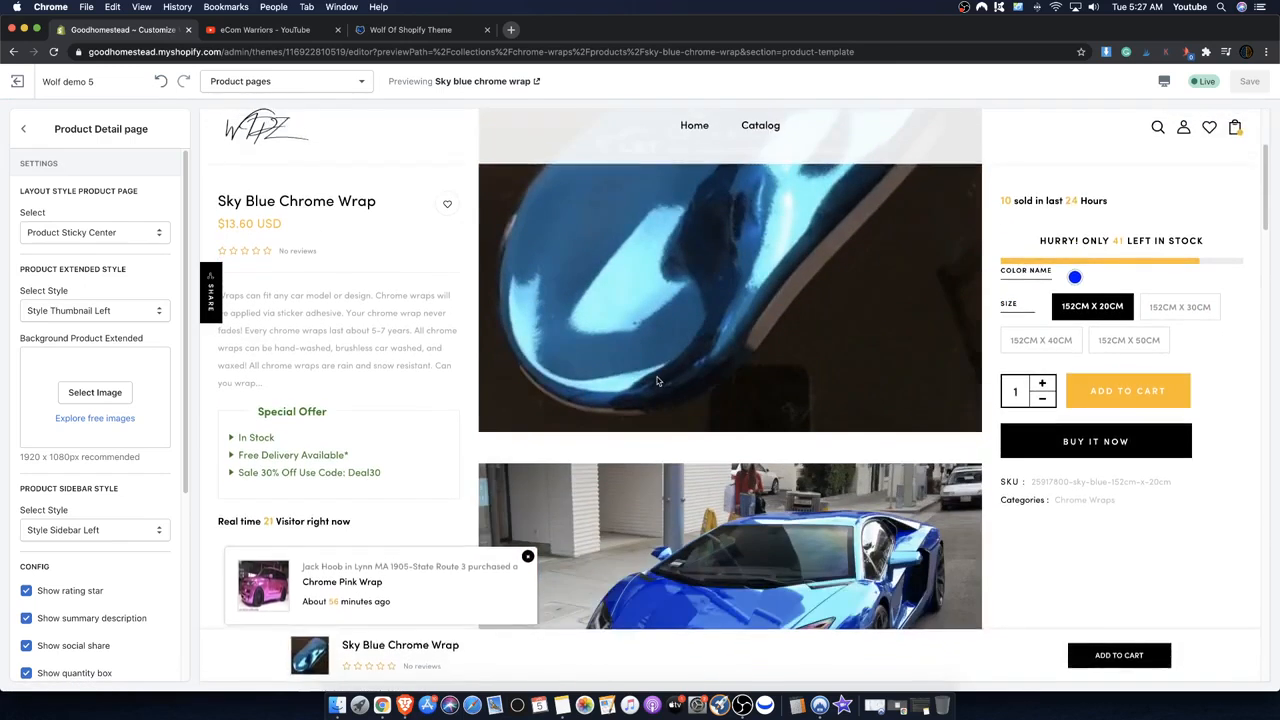
- Set the product page layout style to Product Extended and reload the theme editor without saving
{"action": "left_click", "coordinate": [89, 235]}
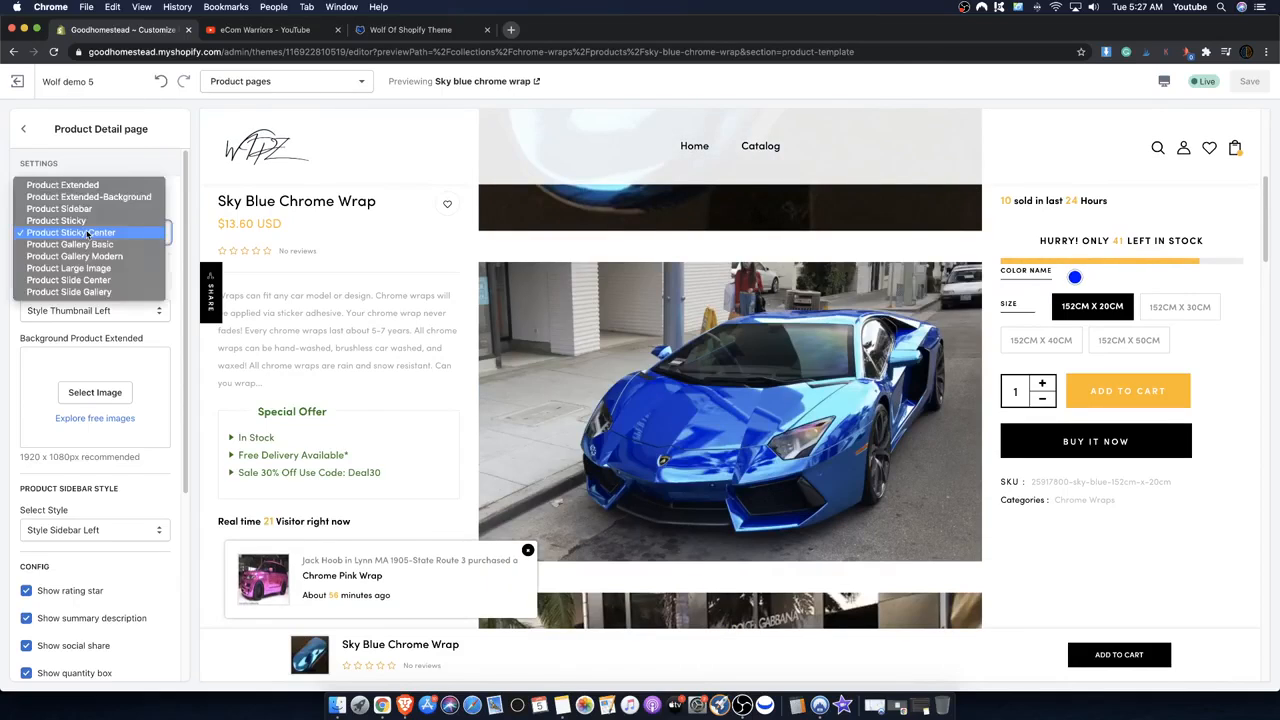
{"action": "left_click", "coordinate": [66, 187]}
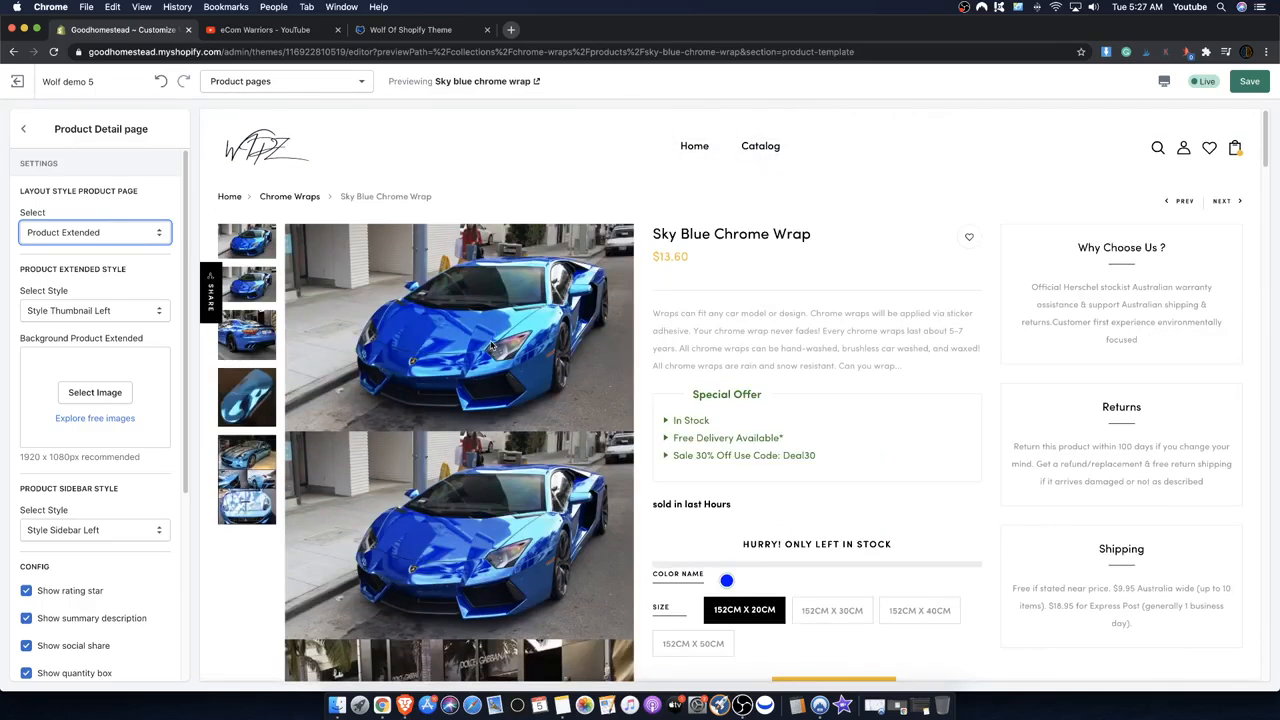
{"action": "right_click", "coordinate": [778, 190]}
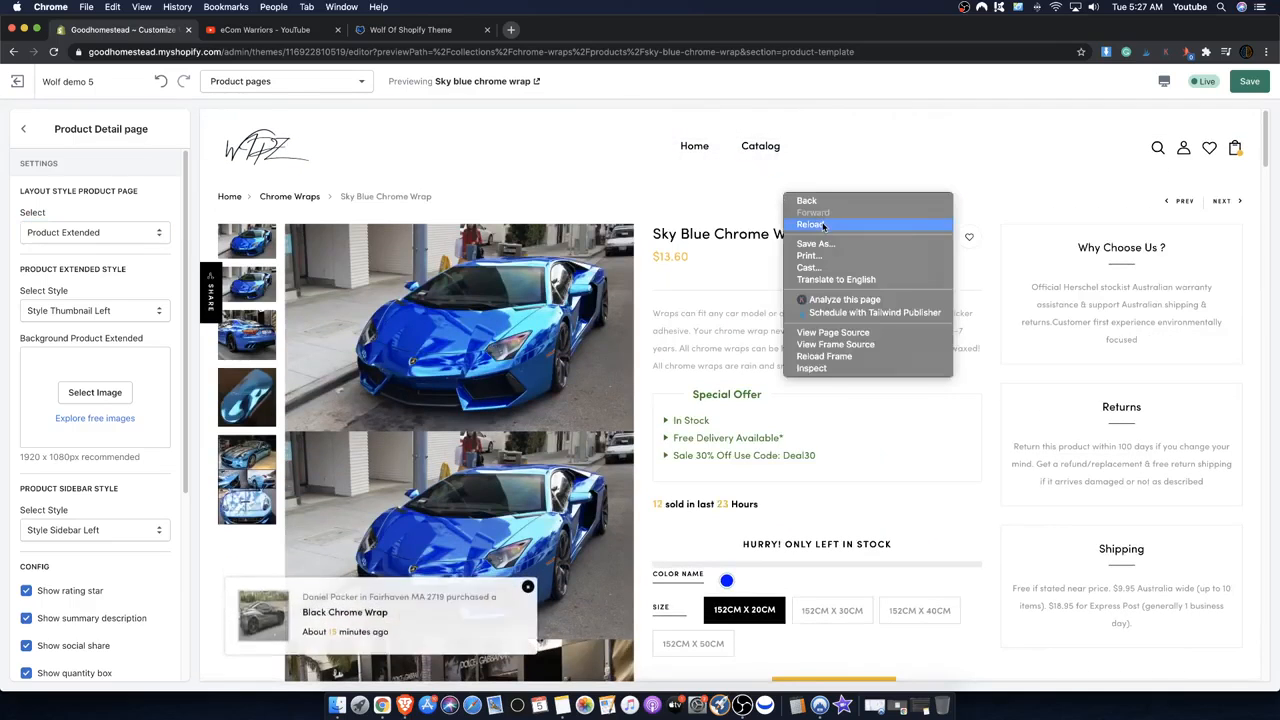
{"action": "left_click", "coordinate": [820, 218]}
{"action": "left_click", "coordinate": [742, 238]}
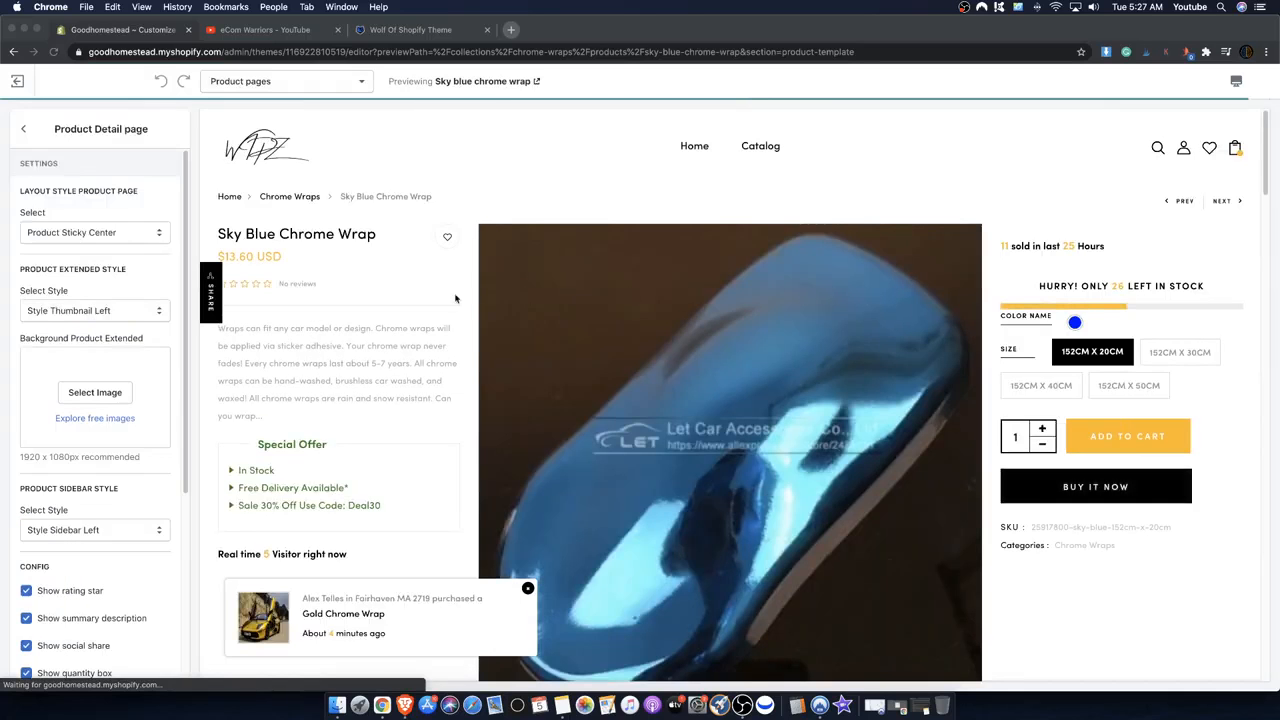
- Set the product page layout style to Product Extended, save the theme changes and check the Returns and Shipping boxes in the preview
{"action": "left_click", "coordinate": [118, 232]}
{"action": "left_click", "coordinate": [80, 192]}
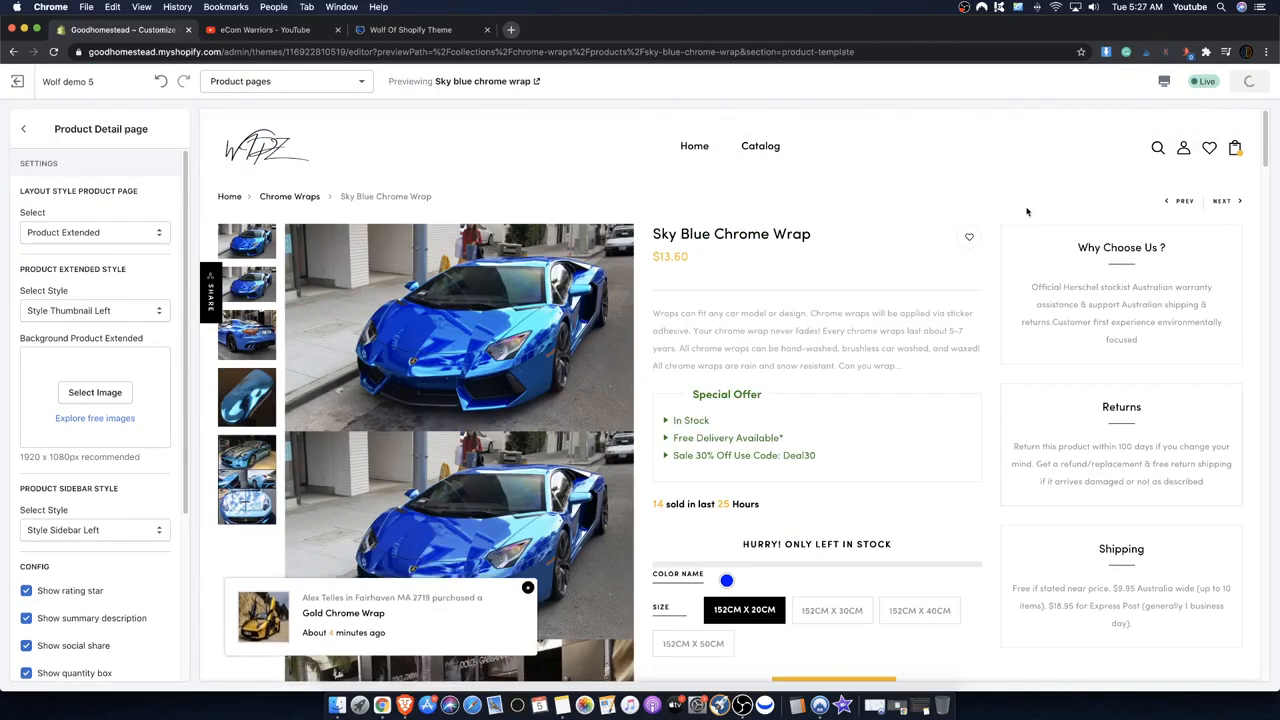
{"action": "scroll", "coordinate": [1134, 448], "scroll_direction": "down", "scroll_amount": 2}
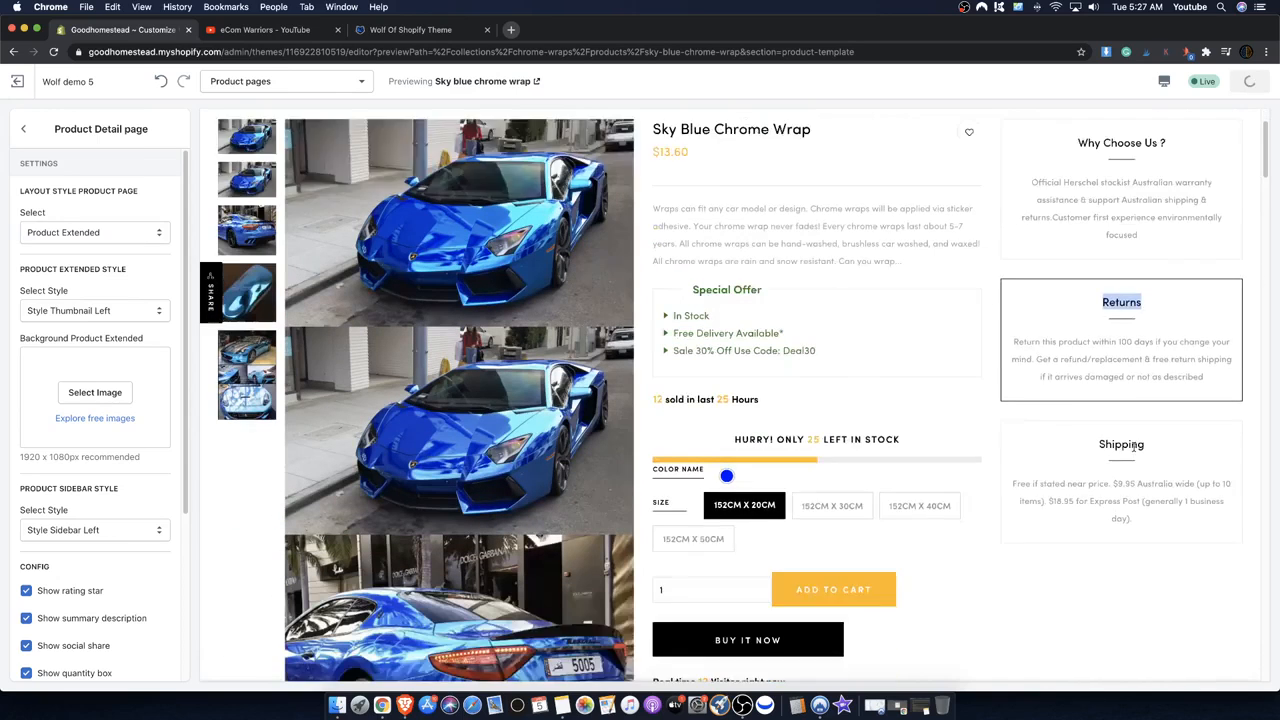
{"action": "scroll", "coordinate": [1134, 448], "scroll_direction": "down", "scroll_amount": 1}
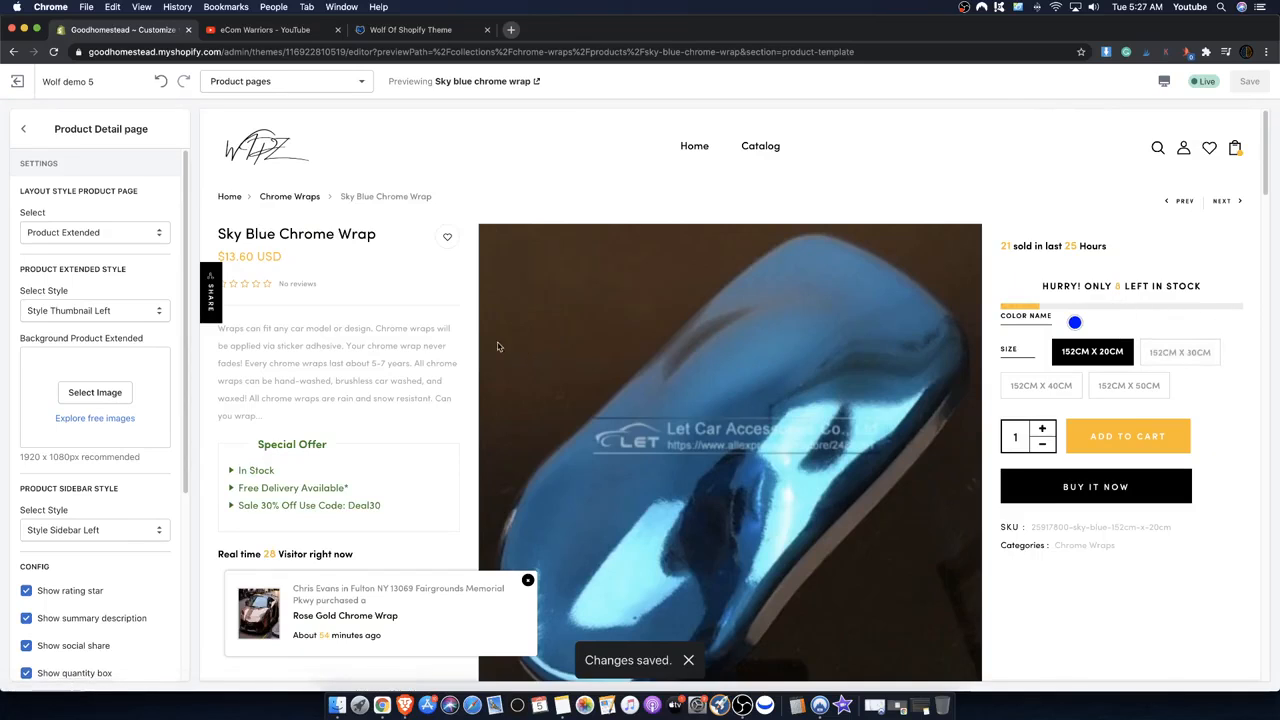
- Reload the theme editor, set the product page layout style to Product Extended and save the theme changes
{"action": "right_click", "coordinate": [660, 180]}
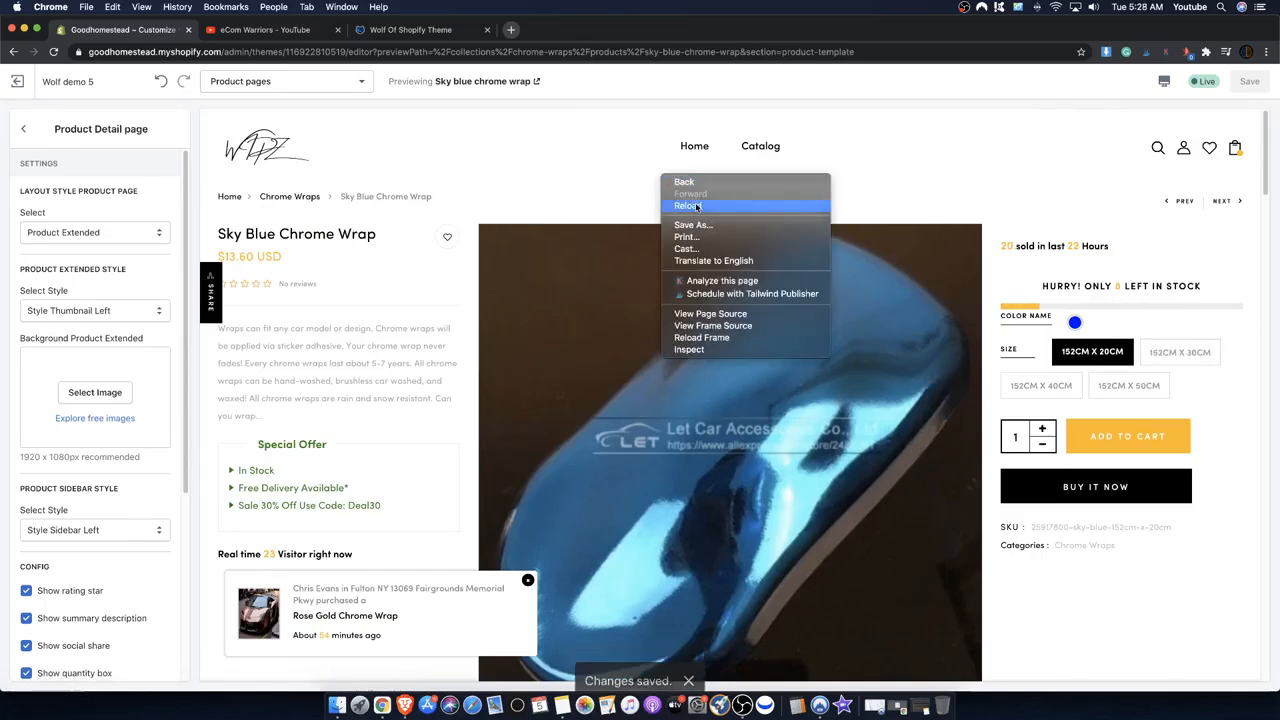
{"action": "left_click", "coordinate": [695, 204]}
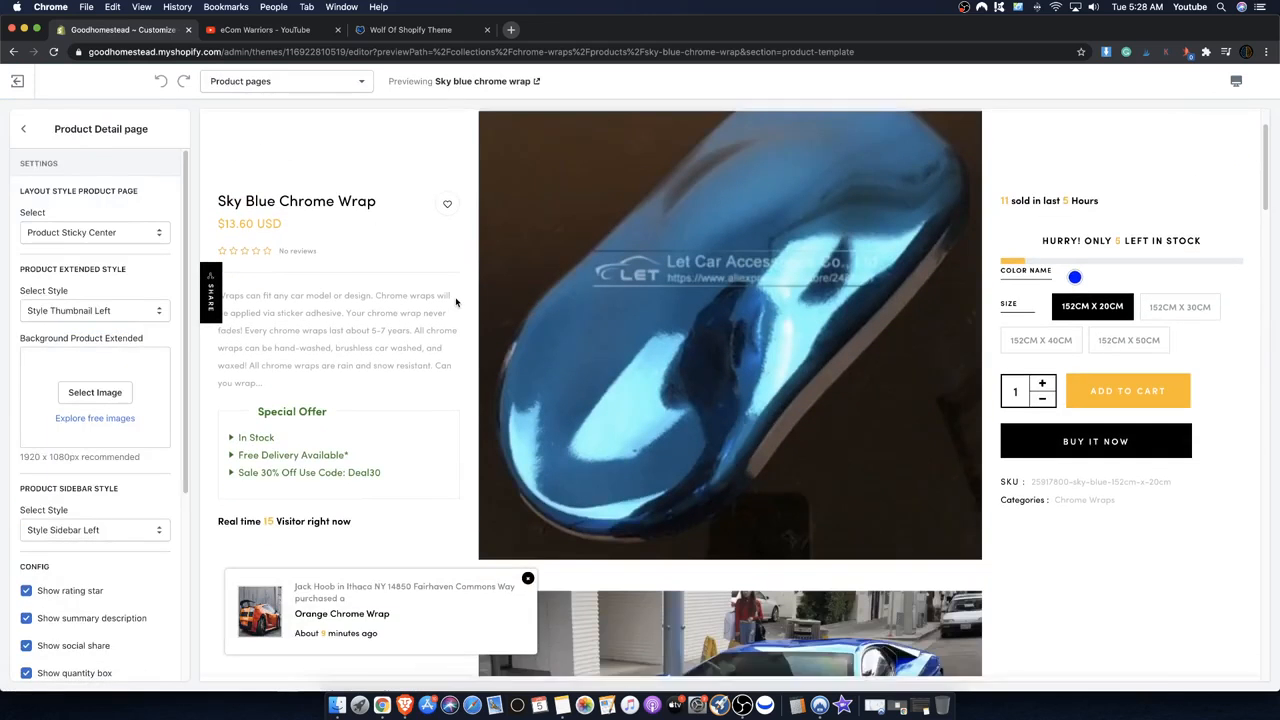
{"action": "left_click", "coordinate": [100, 232]}
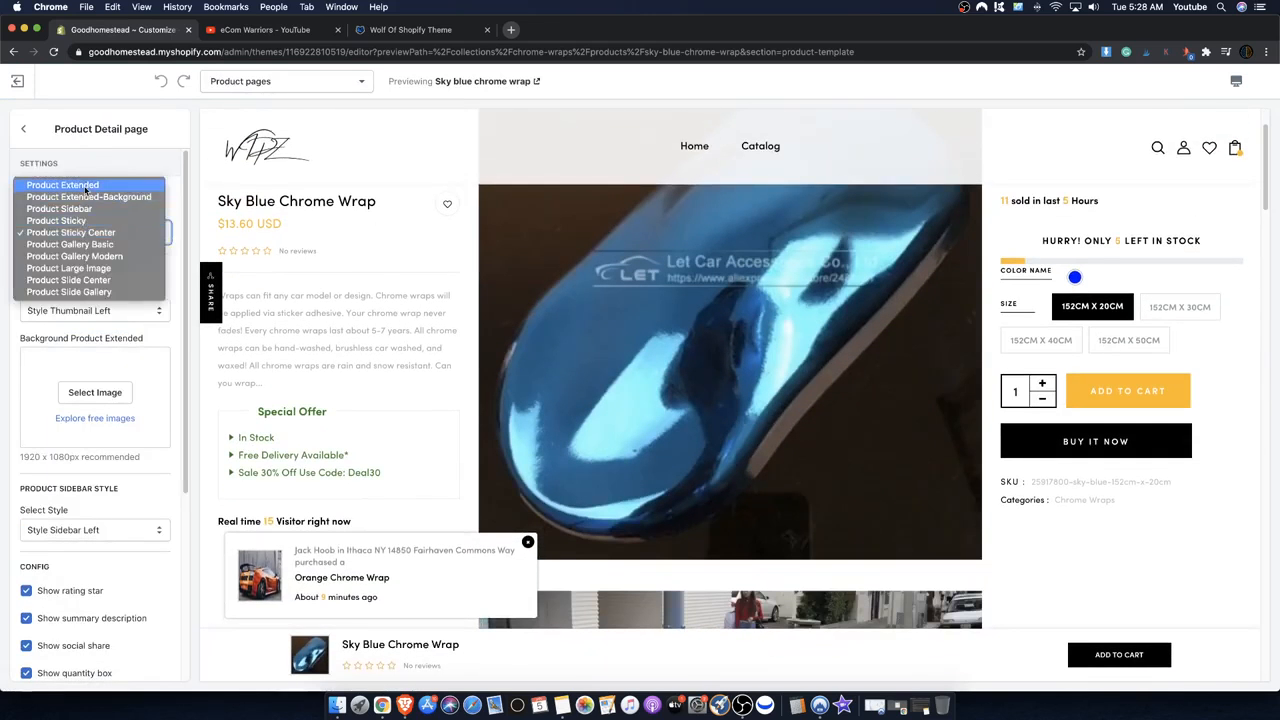
{"action": "left_click", "coordinate": [251, 195]}
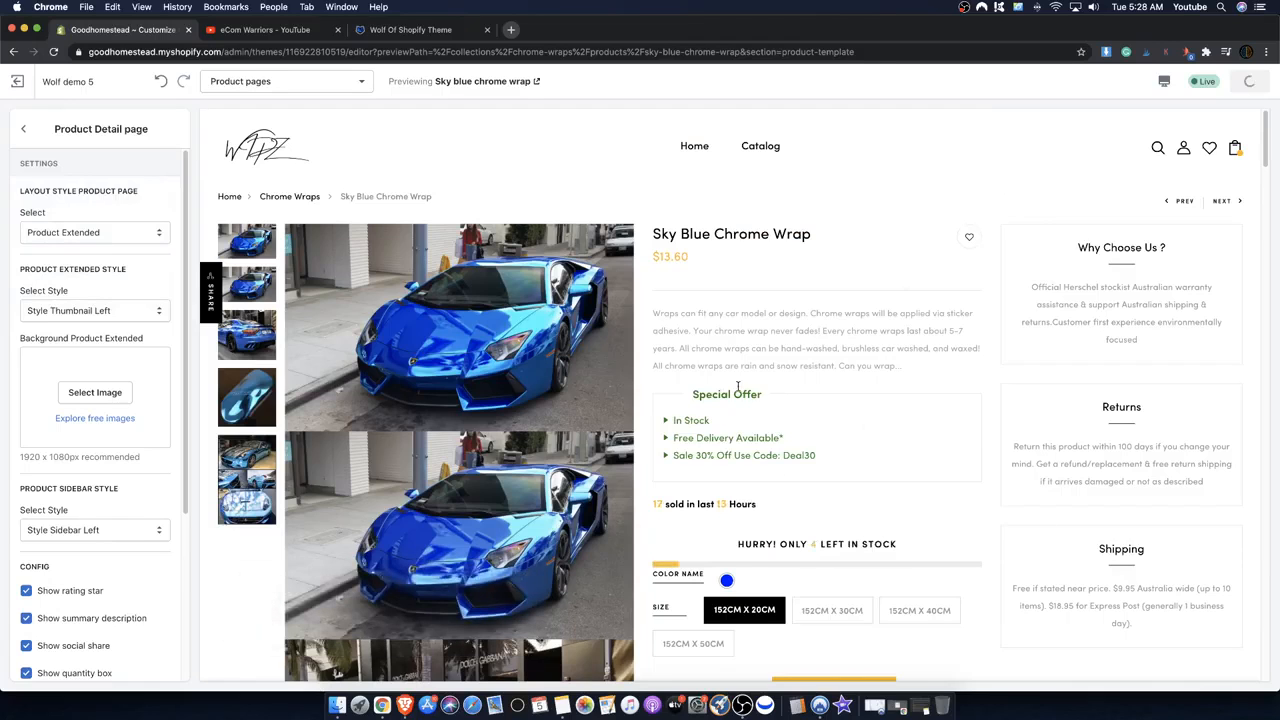
{"action": "scroll", "coordinate": [737, 388], "scroll_direction": "down", "scroll_amount": 3}
{"action": "scroll", "coordinate": [688, 256], "scroll_direction": "up", "scroll_amount": 2}
{"action": "scroll", "coordinate": [688, 250], "scroll_direction": "up", "scroll_amount": 1}
{"action": "left_click_drag", "start_coordinate": [723, 410], "coordinate": [778, 456]}
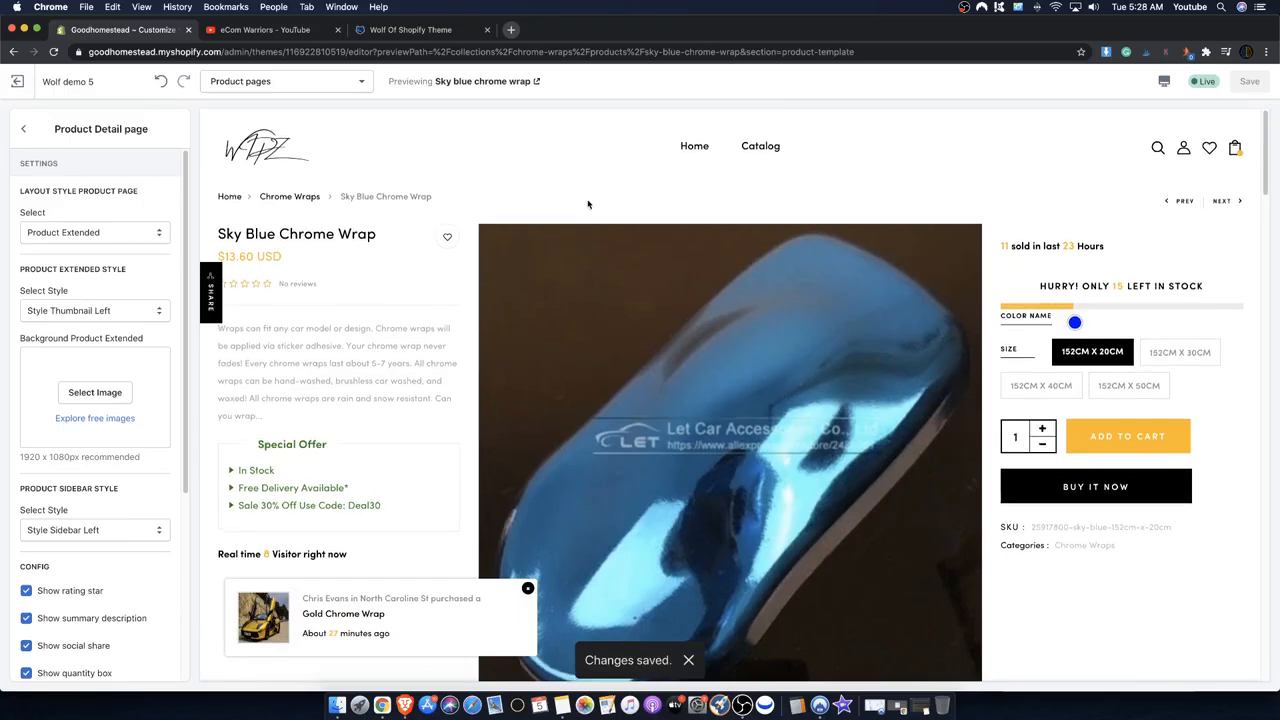
- Examine how the product photos scroll past the sticky details, and review the recent-sales and real-time visitor counters in the preview
{"action": "scroll", "coordinate": [540, 168], "scroll_direction": "down", "scroll_amount": 2}
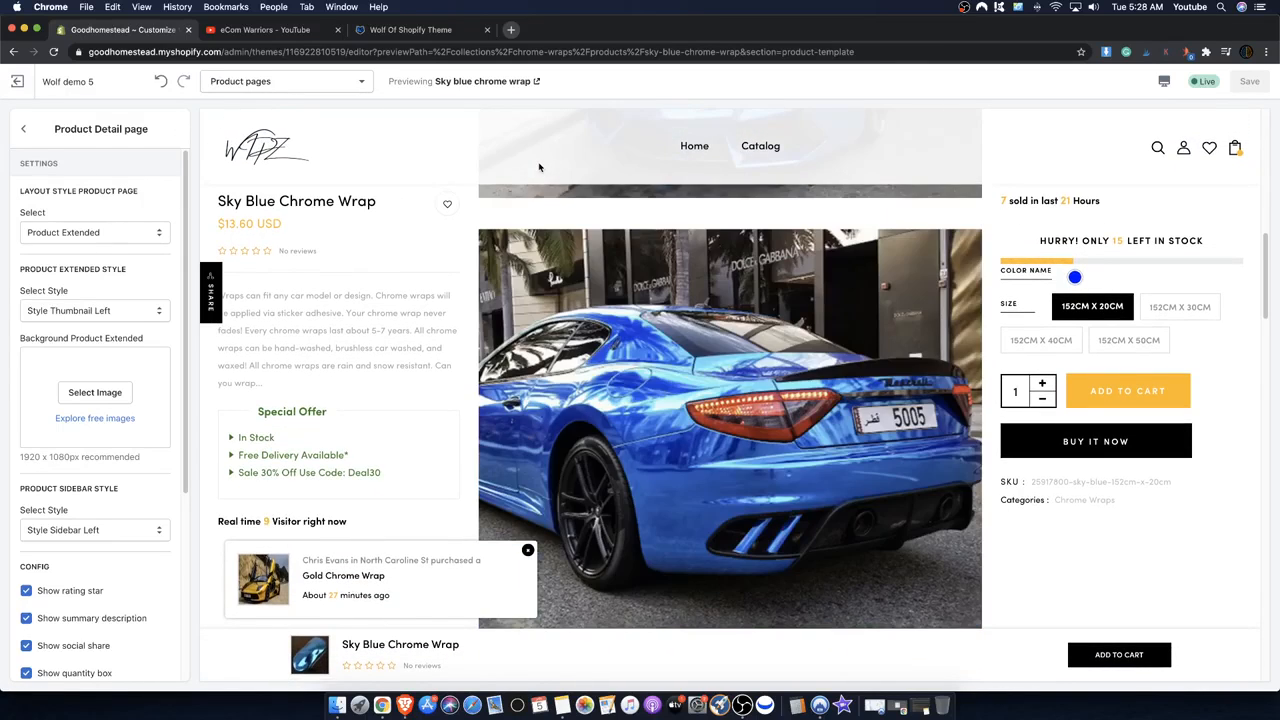
{"action": "scroll", "coordinate": [481, 230], "scroll_direction": "up", "scroll_amount": 9}
{"action": "scroll", "coordinate": [400, 288], "scroll_direction": "down", "scroll_amount": 7}
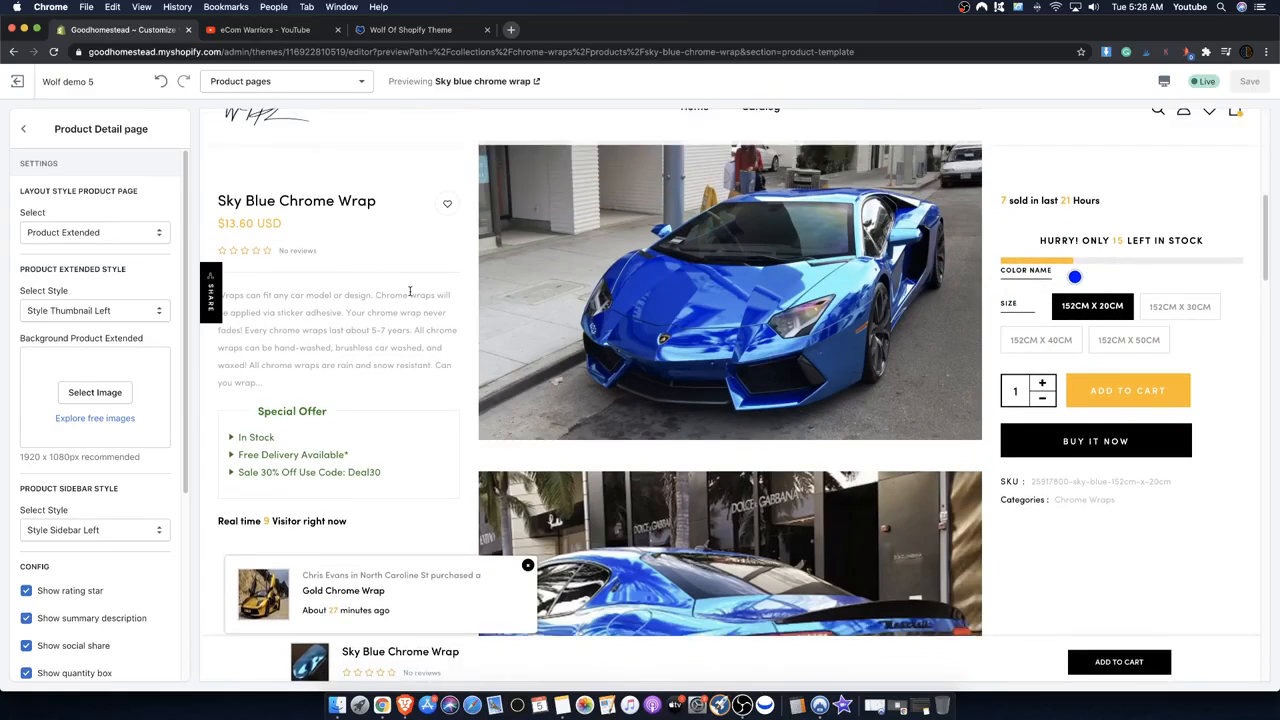
{"action": "scroll", "coordinate": [749, 260], "scroll_direction": "up", "scroll_amount": 4}
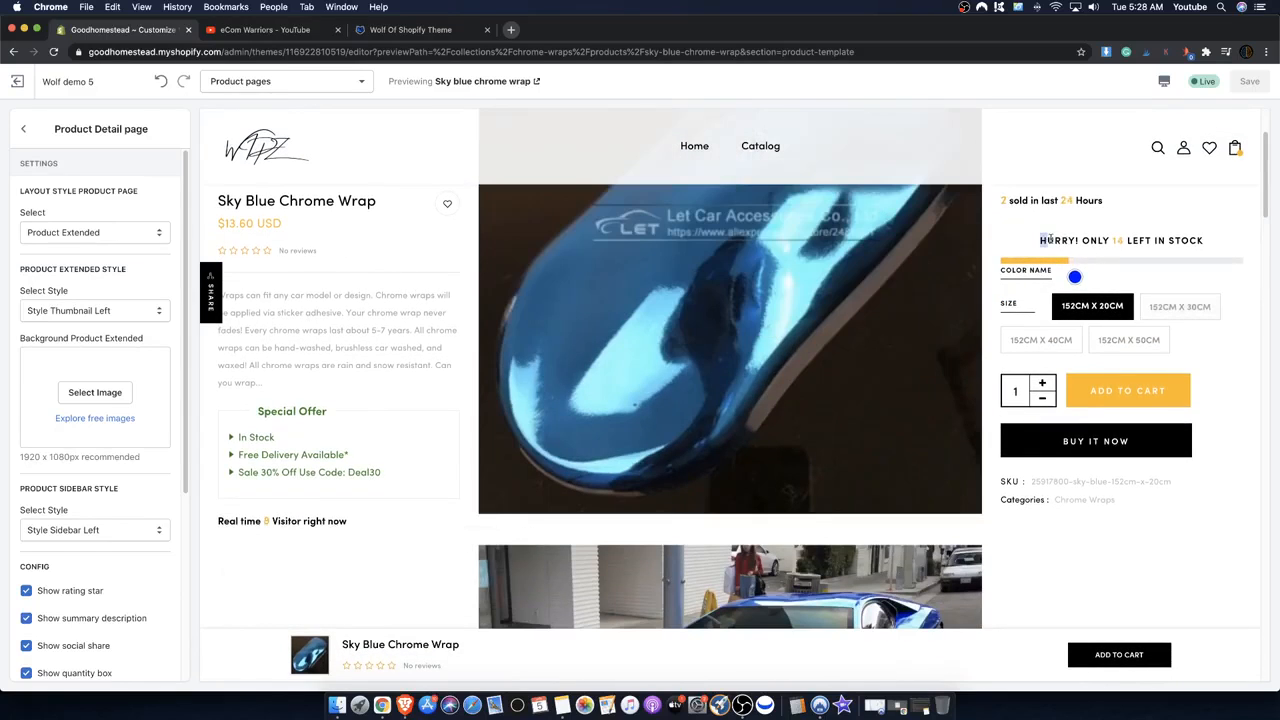
{"action": "scroll", "coordinate": [1133, 274], "scroll_direction": "up", "scroll_amount": 2}
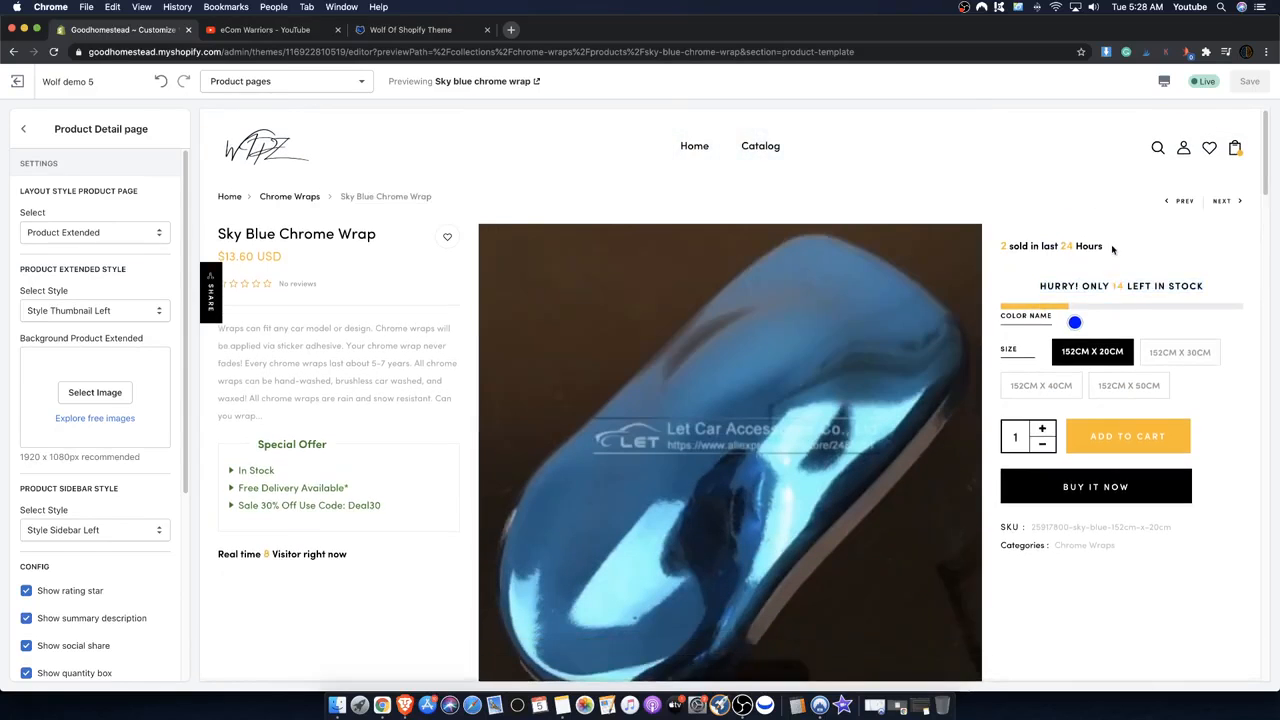
{"action": "left_click_drag", "start_coordinate": [1110, 248], "coordinate": [1002, 246]}
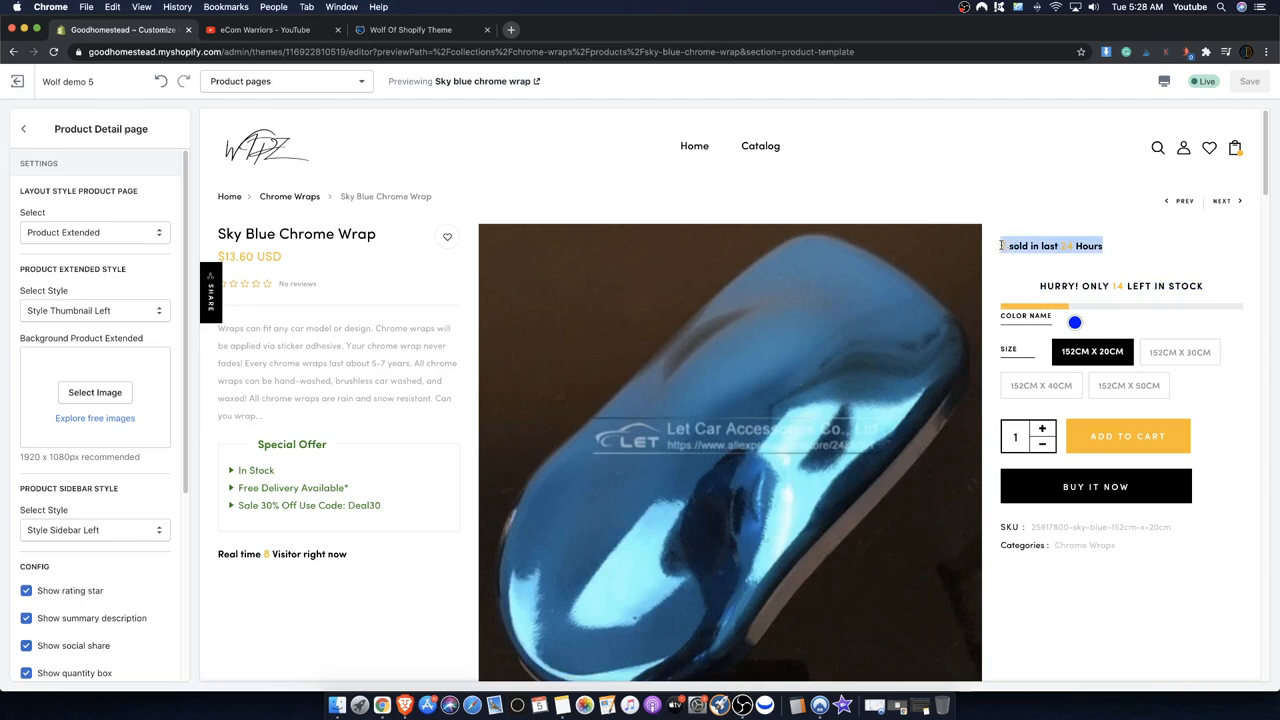
{"action": "scroll", "coordinate": [265, 573], "scroll_direction": "down", "scroll_amount": 1}
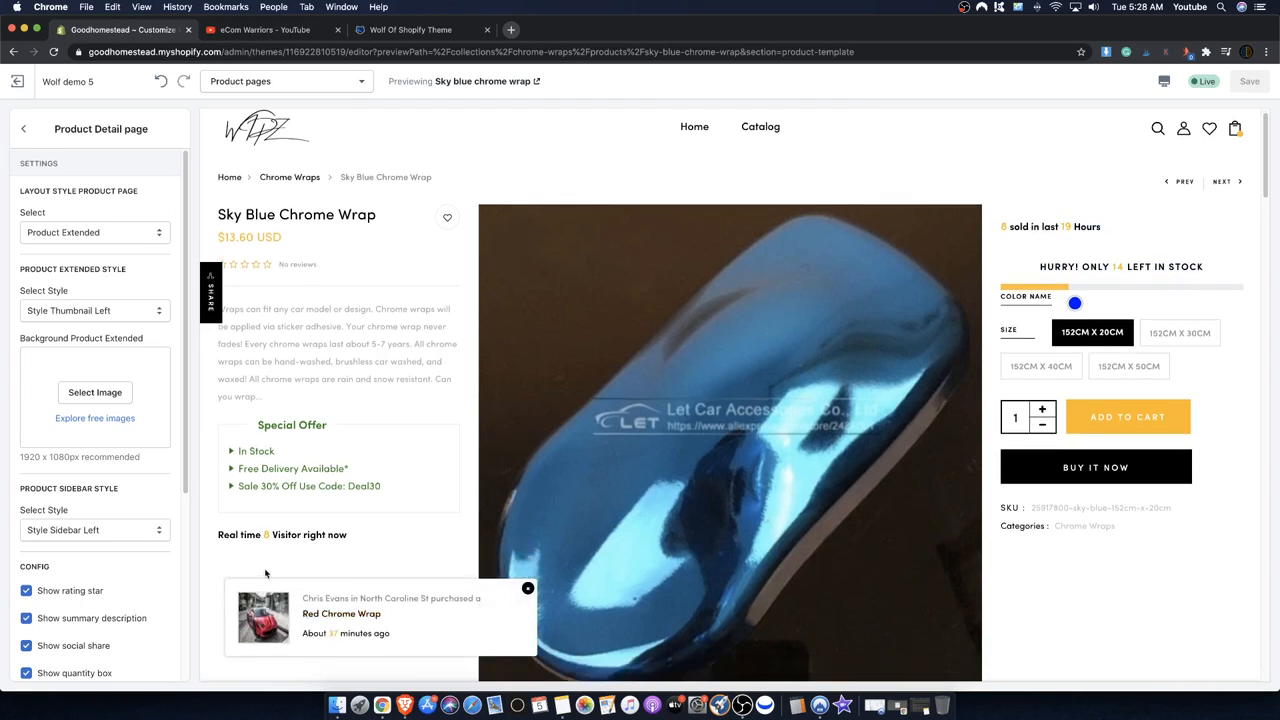
{"action": "left_click_drag", "start_coordinate": [220, 535], "coordinate": [337, 532]}
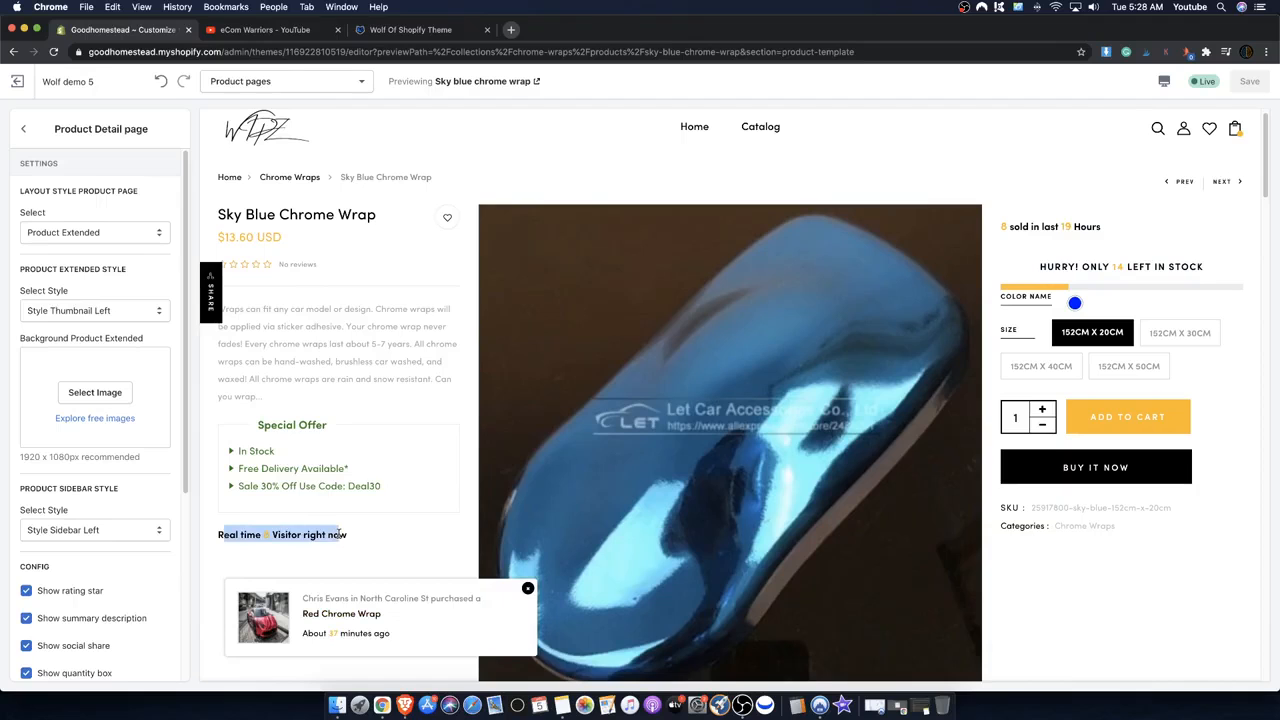
{"action": "scroll", "coordinate": [700, 470], "scroll_direction": "down", "scroll_amount": 1}
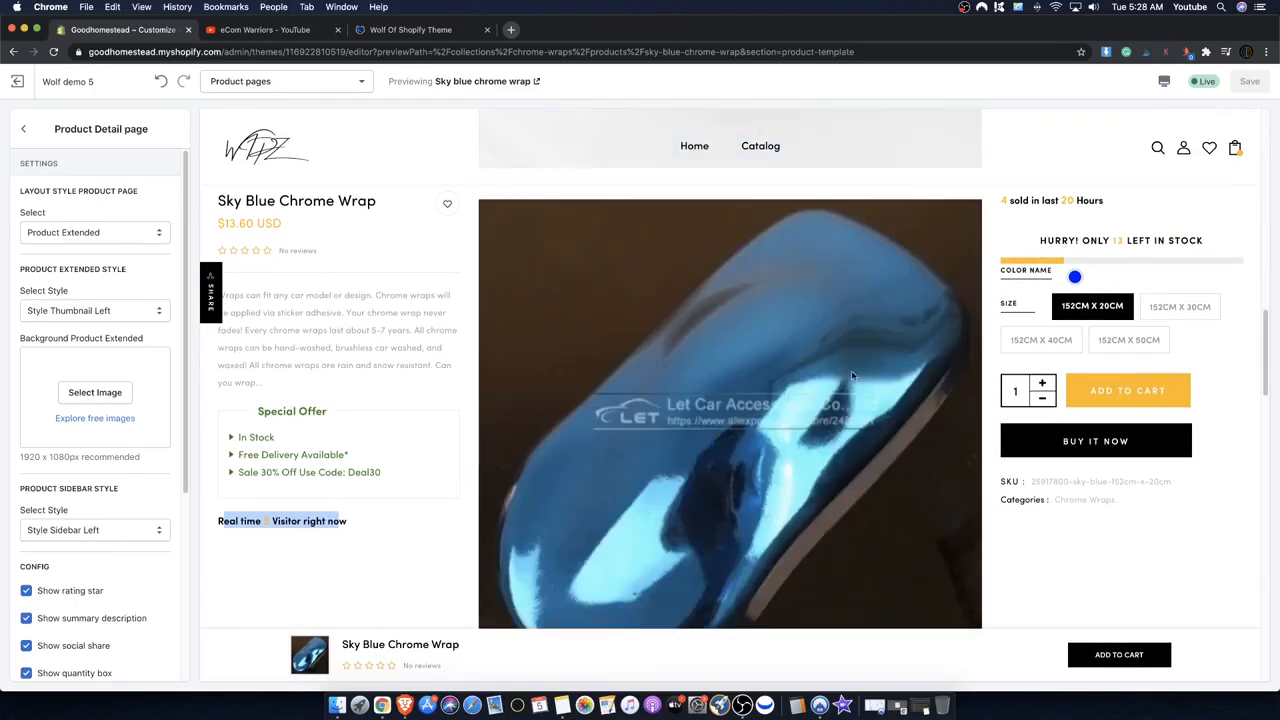
- Look through the Description, Additional Information and Review sections below the product photos in the preview
{"action": "scroll", "coordinate": [736, 400], "scroll_direction": "down", "scroll_amount": 5}
{"action": "scroll", "coordinate": [736, 400], "scroll_direction": "down", "scroll_amount": 9}
{"action": "scroll", "coordinate": [500, 320], "scroll_direction": "up", "scroll_amount": 7}
{"action": "scroll", "coordinate": [437, 323], "scroll_direction": "down", "scroll_amount": 4}
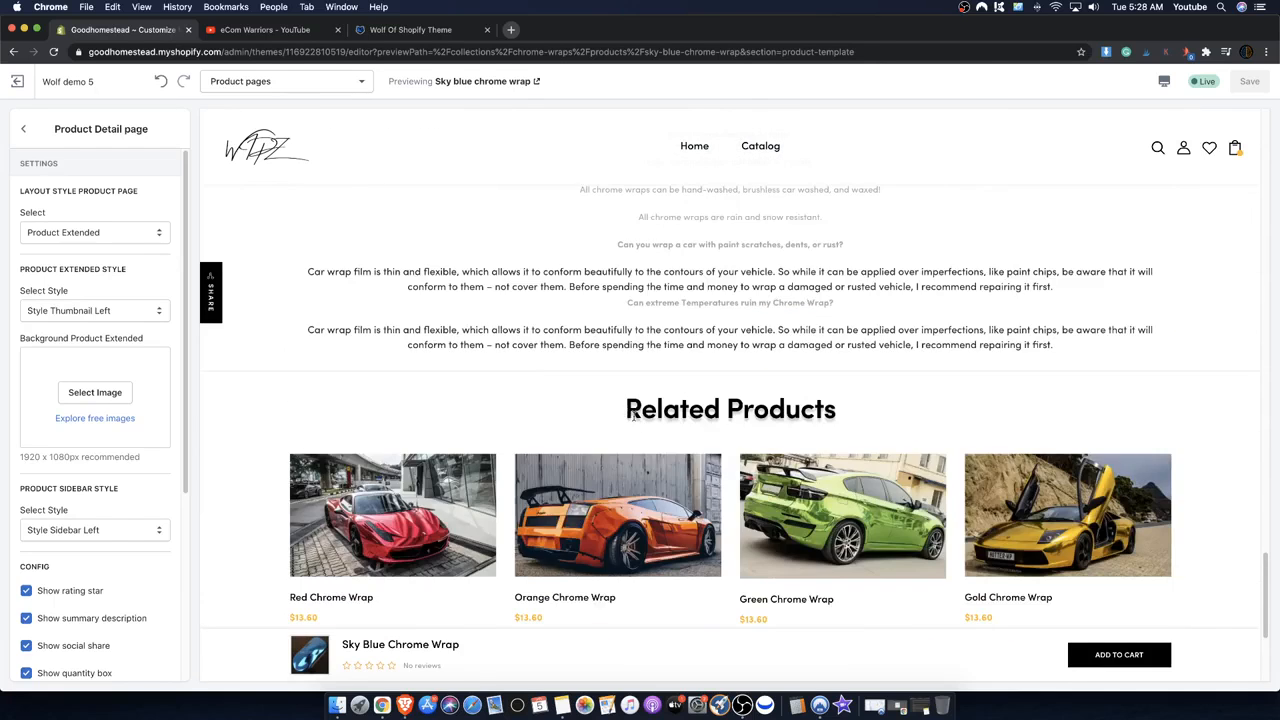
{"action": "scroll", "coordinate": [460, 340], "scroll_direction": "up", "scroll_amount": 7}
{"action": "left_click", "coordinate": [420, 441]}
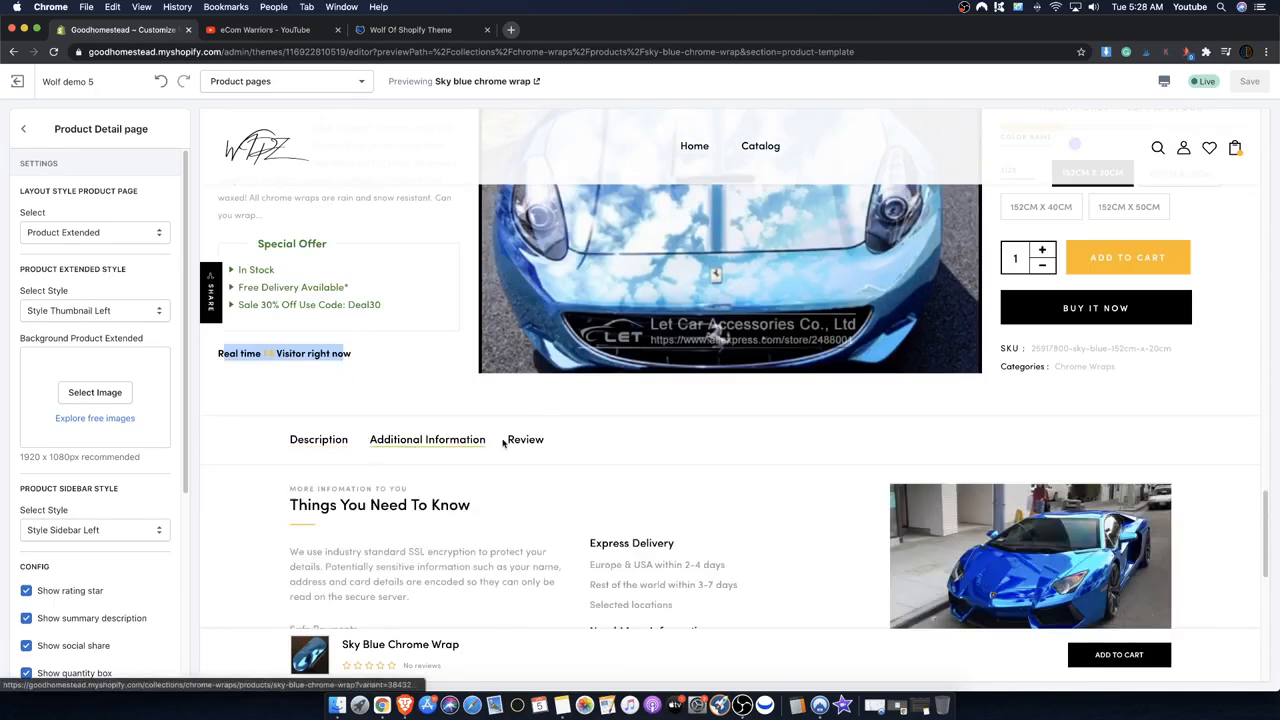
{"action": "left_click", "coordinate": [525, 441]}
{"action": "scroll", "coordinate": [400, 350], "scroll_direction": "down", "scroll_amount": 2}
{"action": "left_click", "coordinate": [358, 332]}
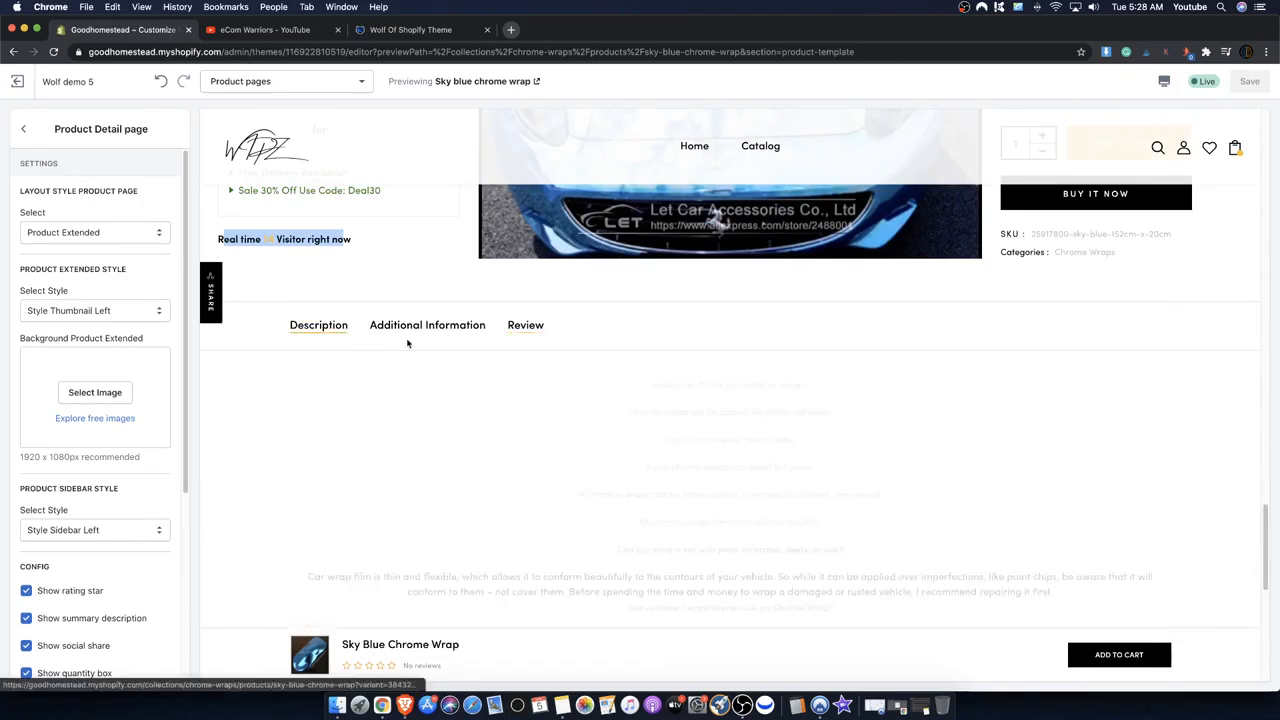
{"action": "scroll", "coordinate": [500, 340], "scroll_direction": "down", "scroll_amount": 4}
{"action": "scroll", "coordinate": [488, 342], "scroll_direction": "up", "scroll_amount": 2}
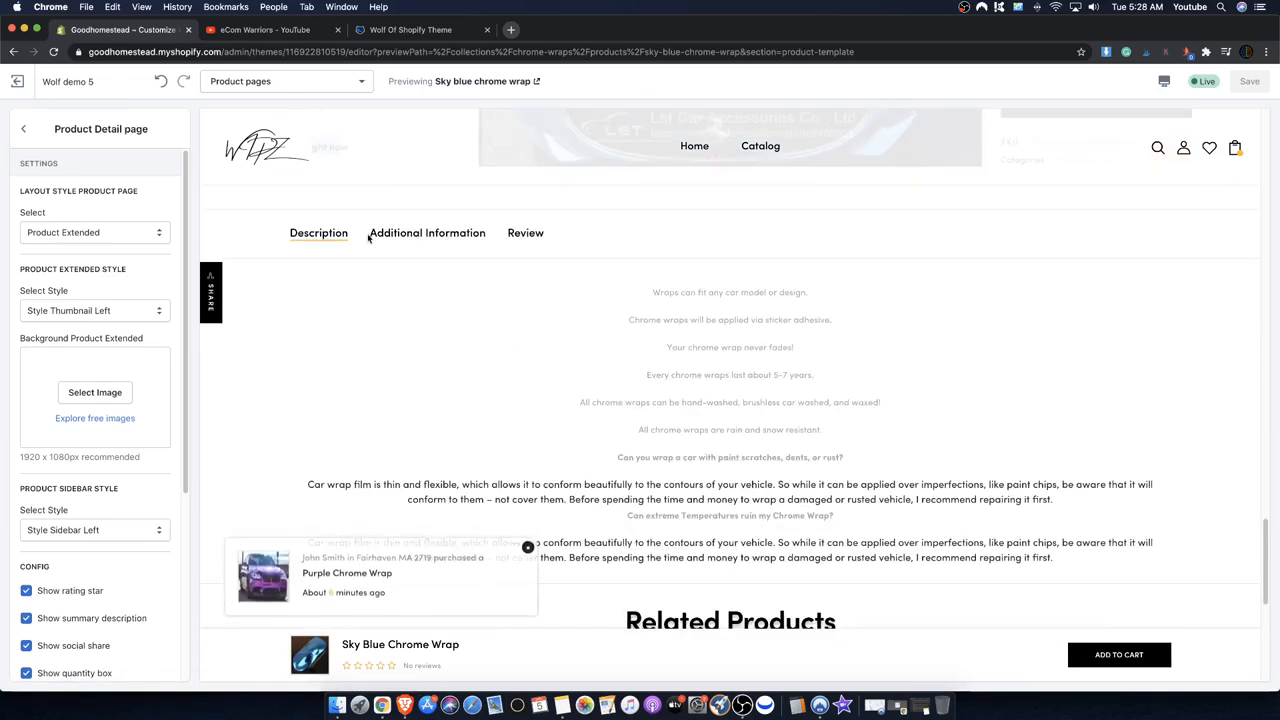
{"action": "left_click", "coordinate": [426, 238]}
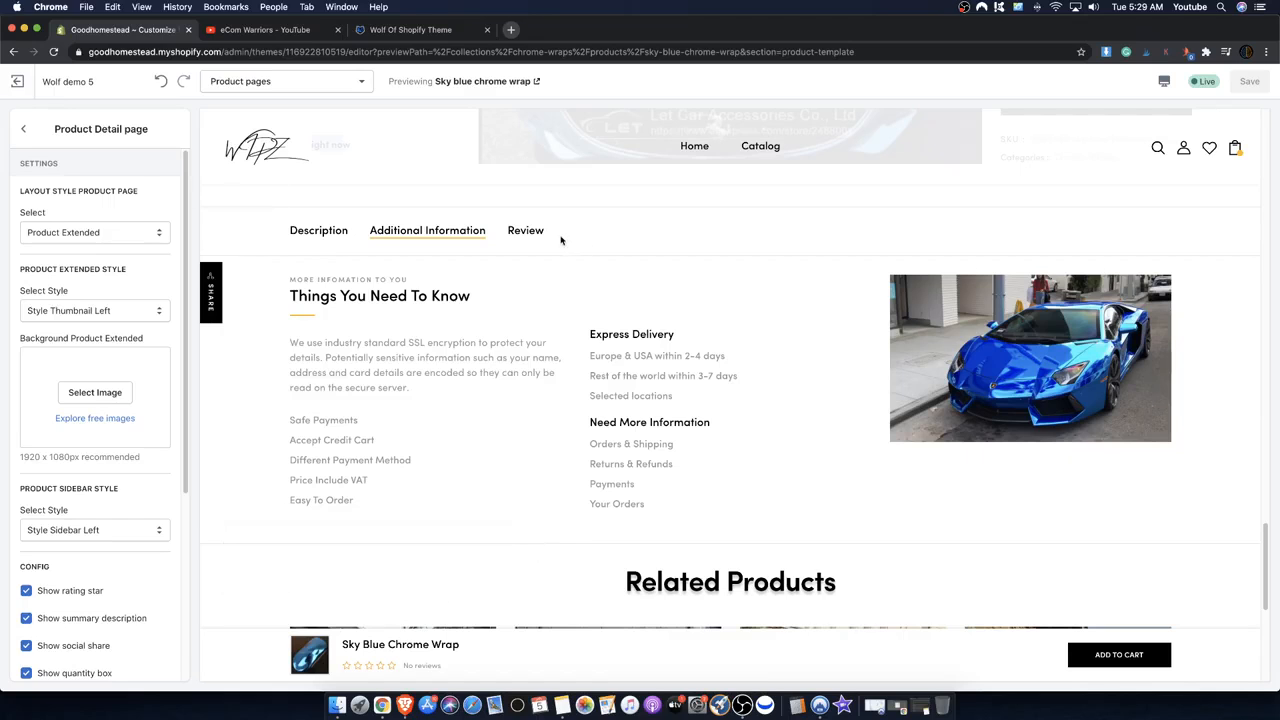
- Examine the Related Products section of the Sky Blue Chrome Wrap page in the preview
{"action": "scroll", "coordinate": [561, 240], "scroll_direction": "down", "scroll_amount": 5}
{"action": "scroll", "coordinate": [557, 240], "scroll_direction": "up", "scroll_amount": 3}
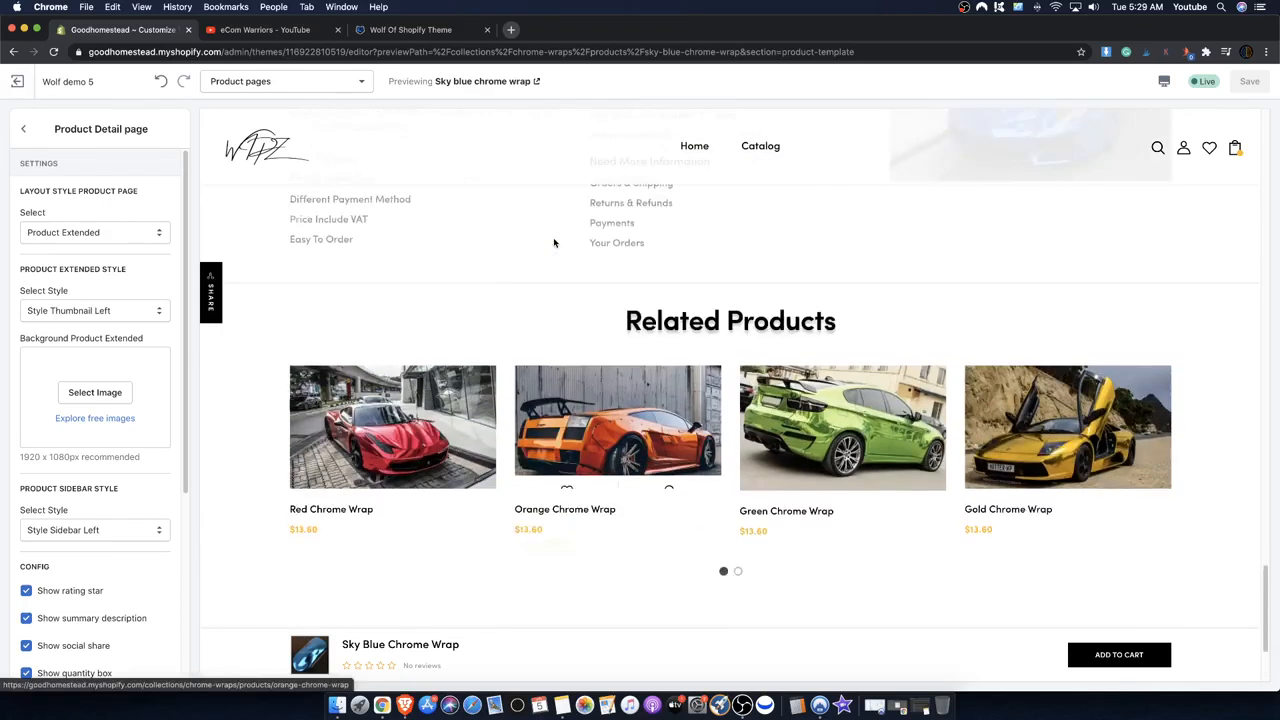
{"action": "scroll", "coordinate": [783, 450], "scroll_direction": "down", "scroll_amount": 1}
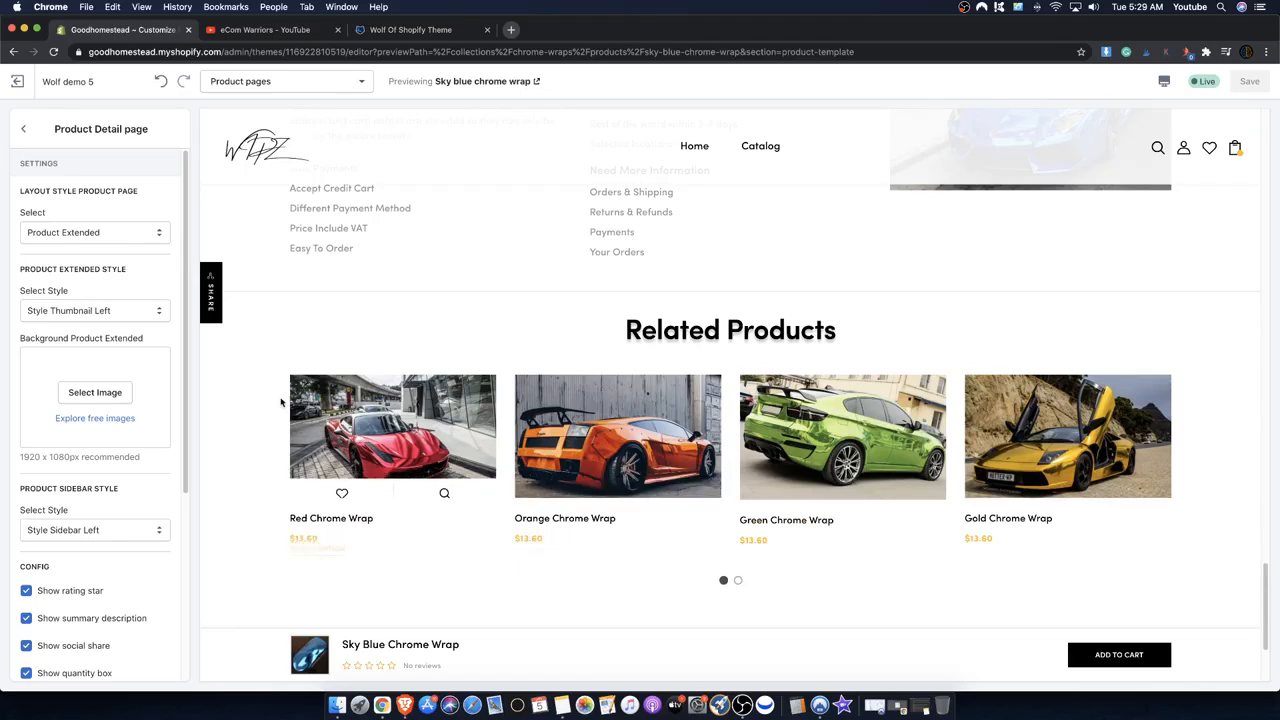
{"action": "scroll", "coordinate": [349, 338], "scroll_direction": "down", "scroll_amount": 1}
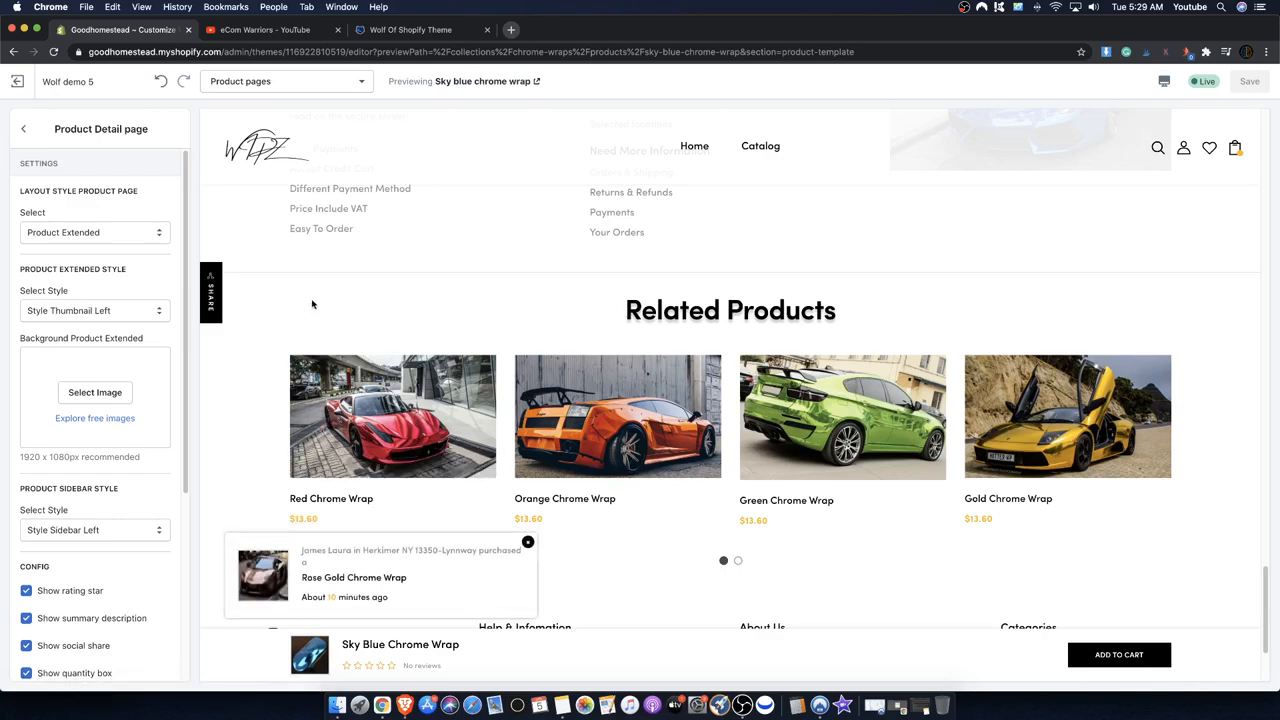
{"action": "scroll", "coordinate": [637, 563], "scroll_direction": "up", "scroll_amount": 10}
{"action": "scroll", "coordinate": [637, 563], "scroll_direction": "down", "scroll_amount": 10}
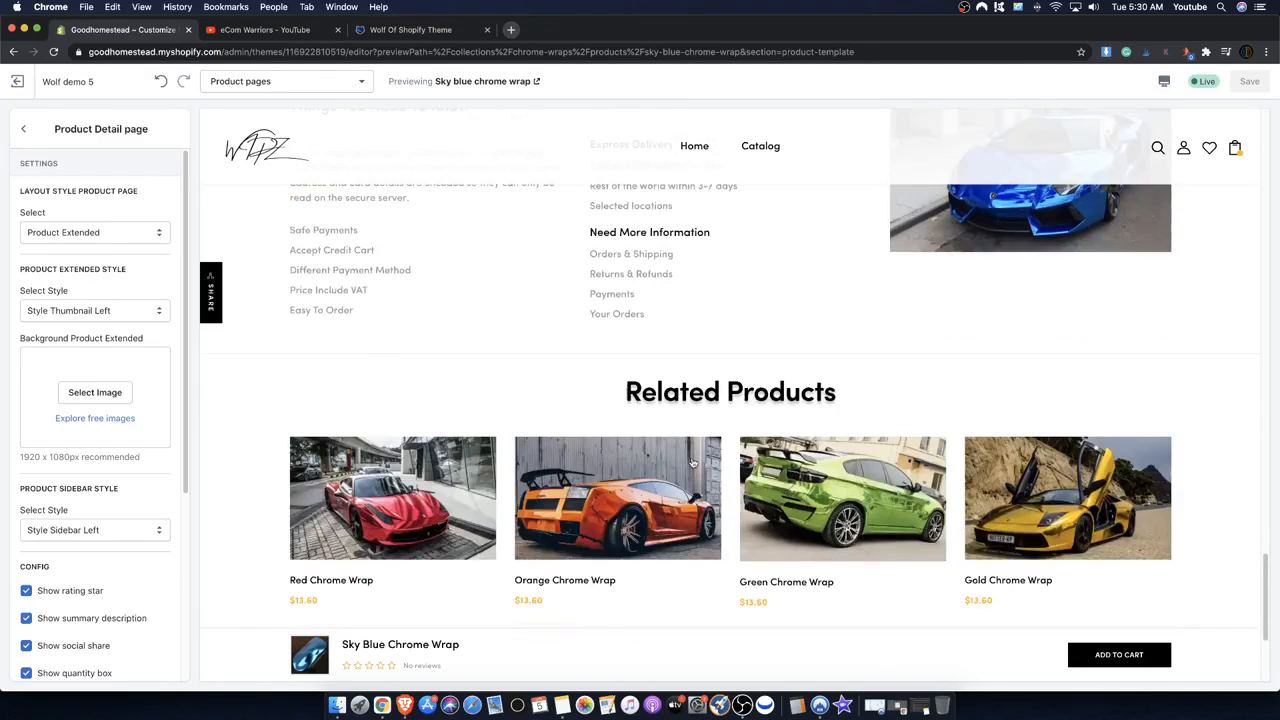
{"action": "scroll", "coordinate": [900, 400], "scroll_direction": "down", "scroll_amount": 1}
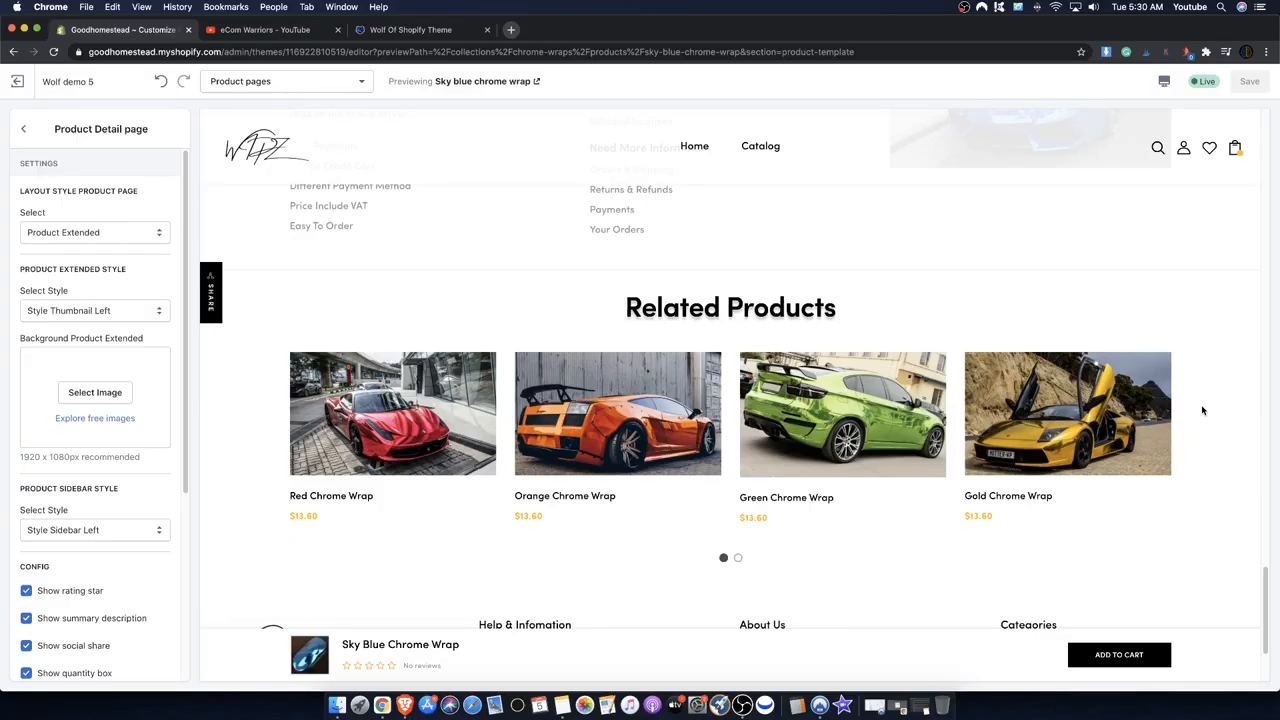
{"action": "mouse_move", "coordinate": [797, 439]}
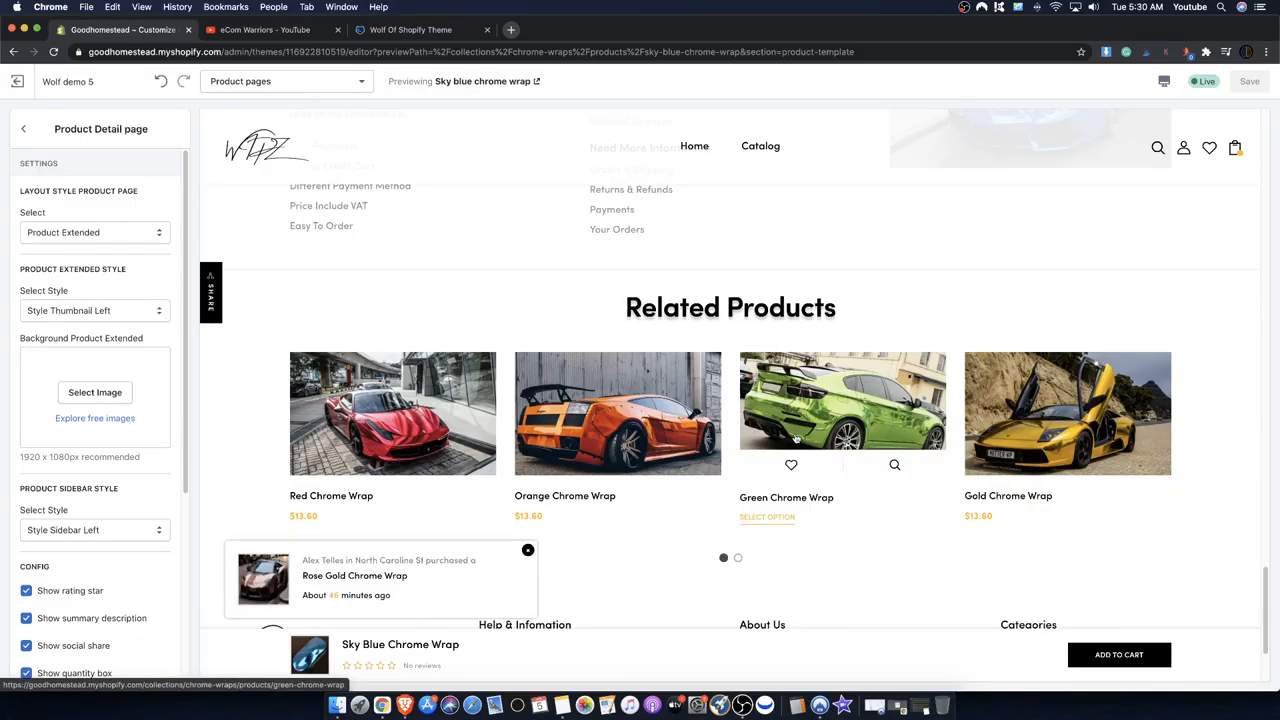
{"action": "left_click_drag", "start_coordinate": [845, 303], "coordinate": [680, 311]}
{"action": "left_click", "coordinate": [650, 316]}
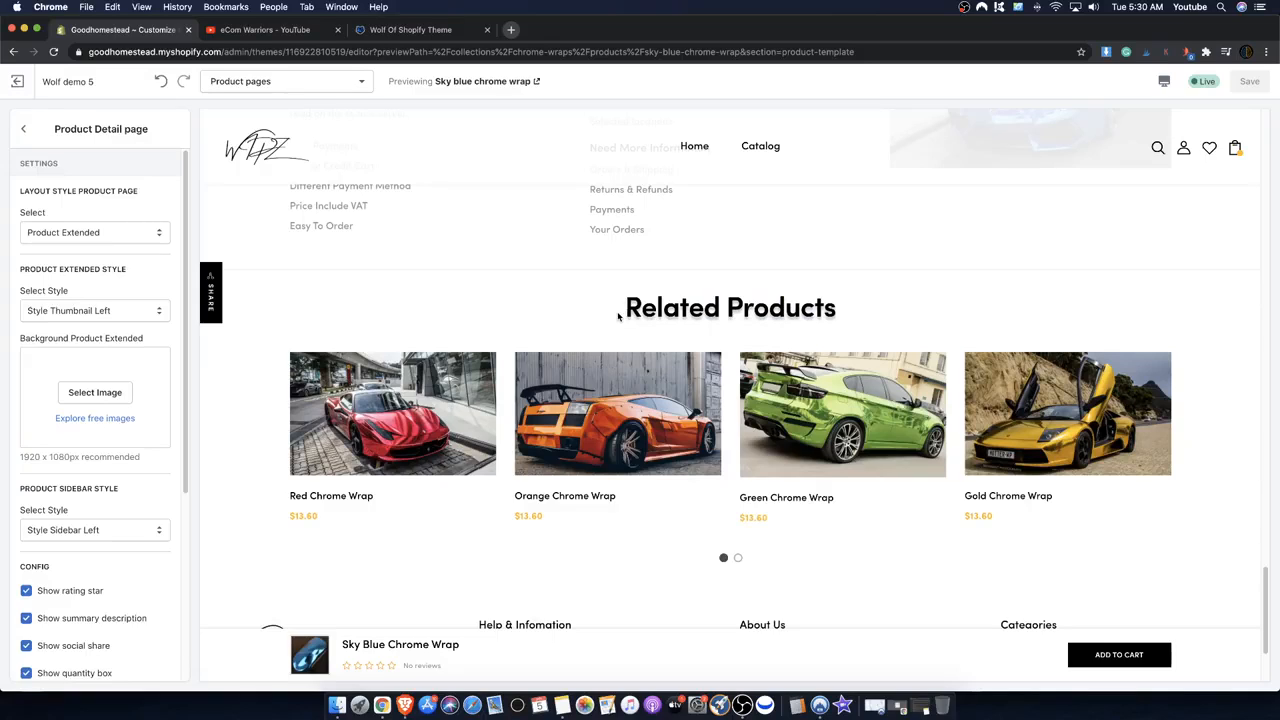
- Inspect the footer in the product page preview and open the Footer section's settings
{"action": "scroll", "coordinate": [619, 316], "scroll_direction": "down", "scroll_amount": 3}
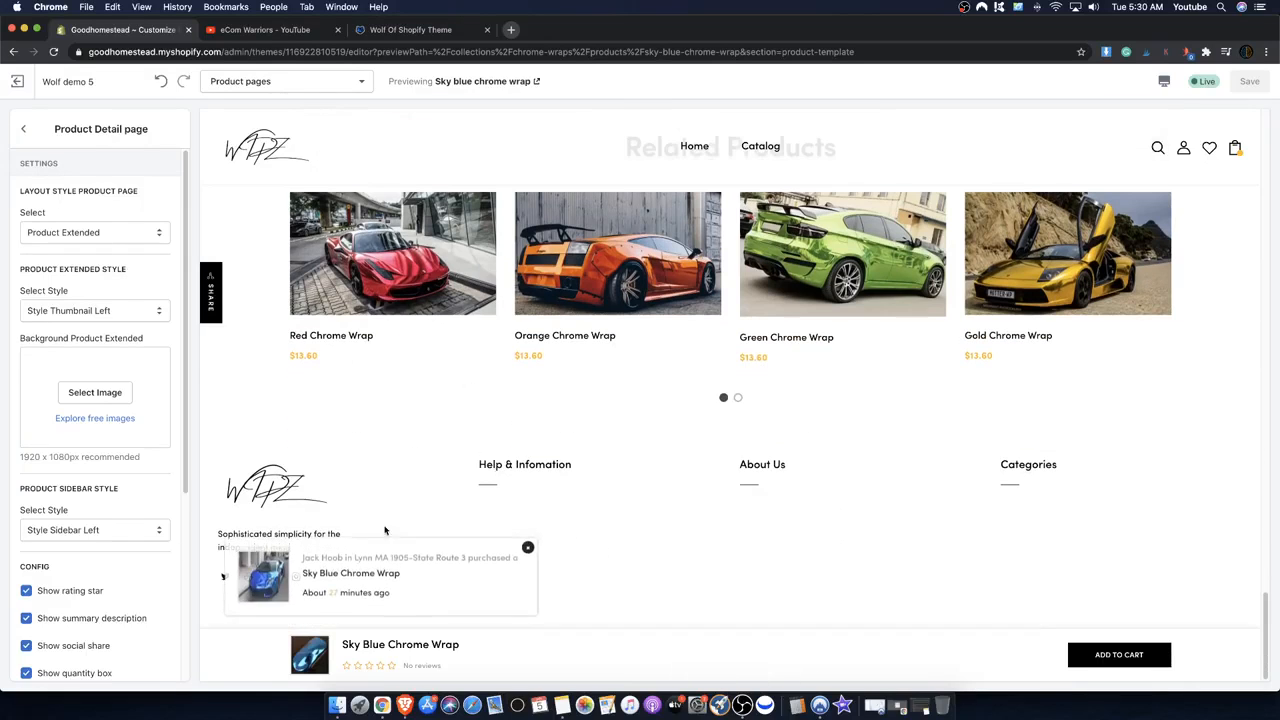
{"action": "scroll", "coordinate": [30, 300], "scroll_direction": "down", "scroll_amount": 5}
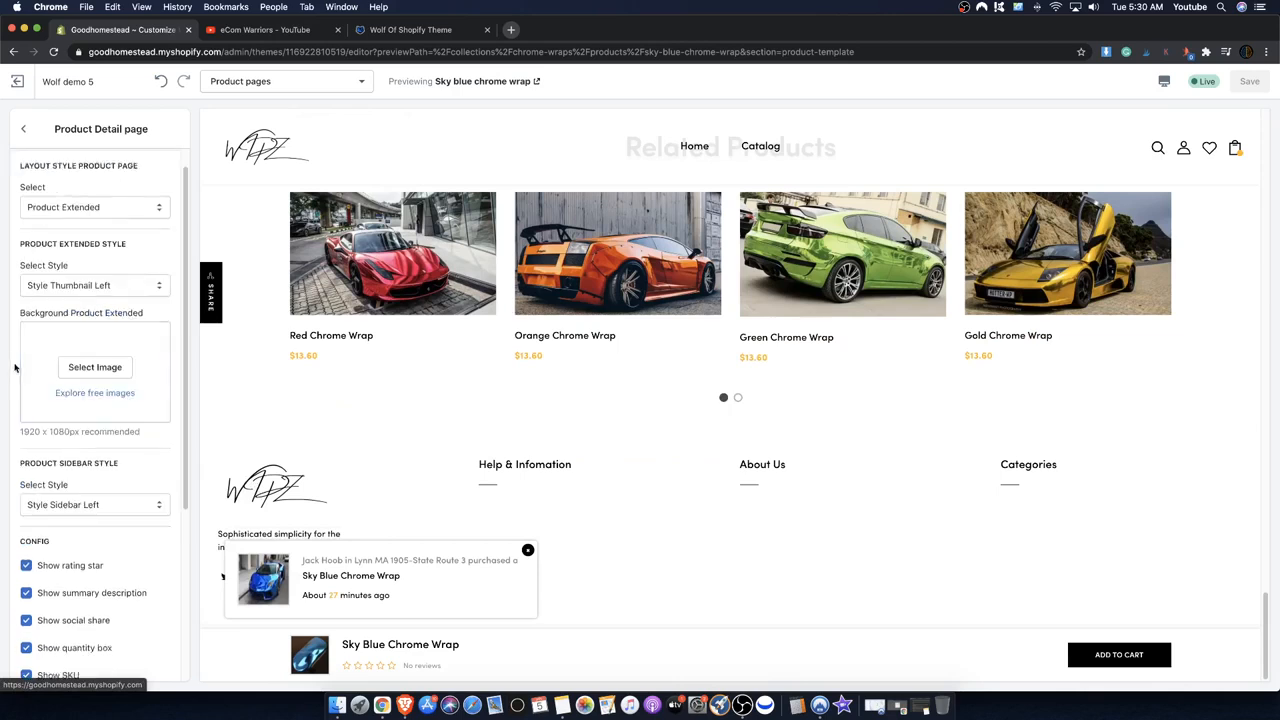
{"action": "left_click", "coordinate": [23, 129]}
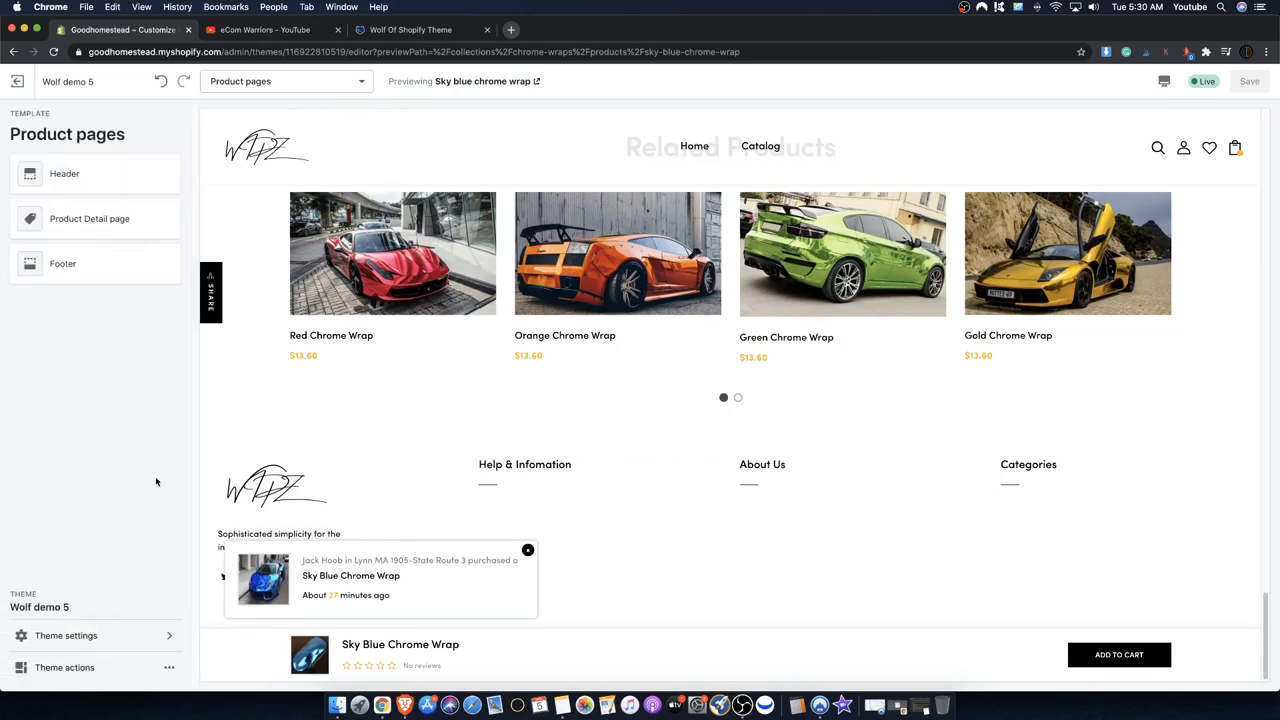
{"action": "left_click", "coordinate": [78, 264]}
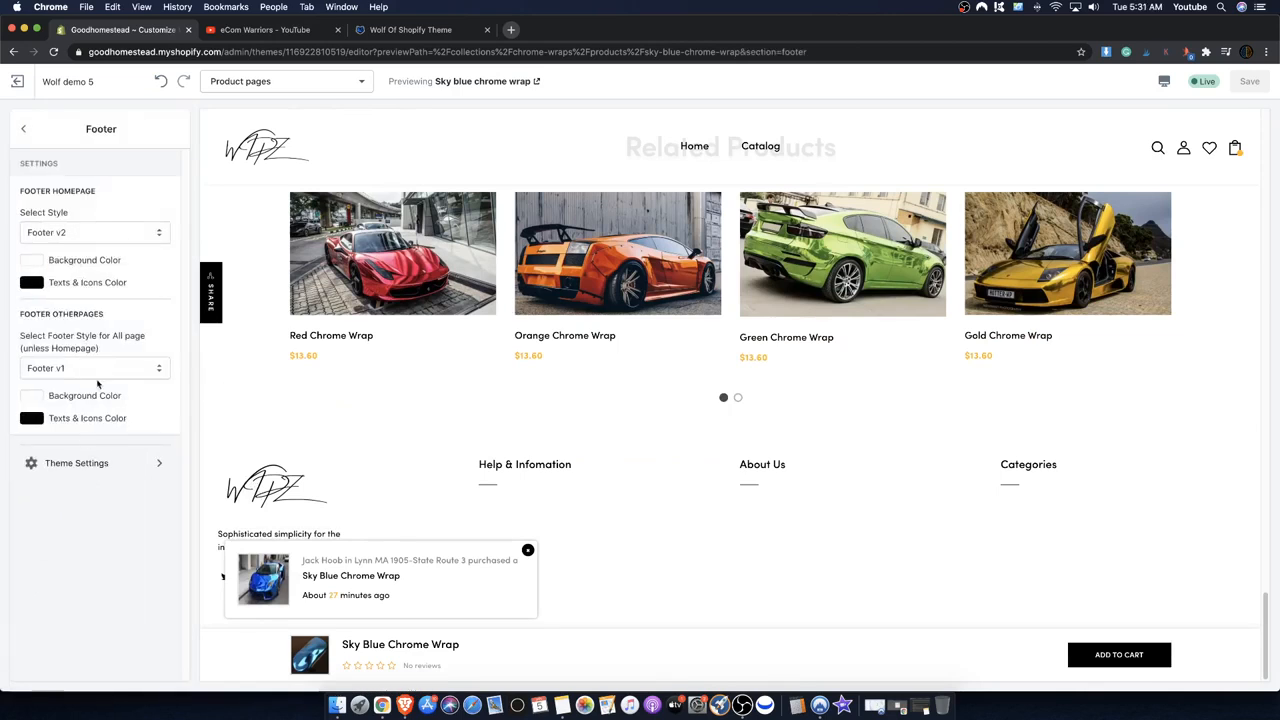
{"action": "left_click", "coordinate": [24, 128]}
{"action": "left_click", "coordinate": [62, 264]}
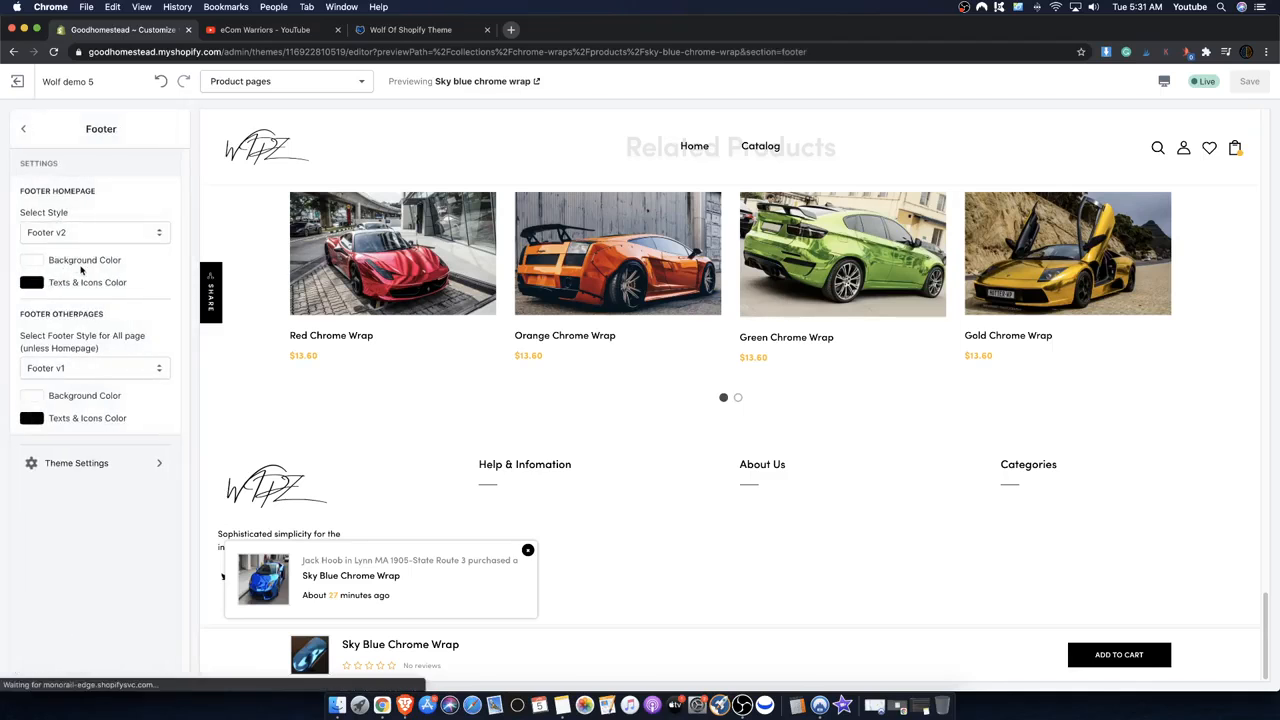
- Review the footer logo in the theme settings, browse the image library without replacing it, and return to the Footer settings
{"action": "left_click", "coordinate": [82, 463]}
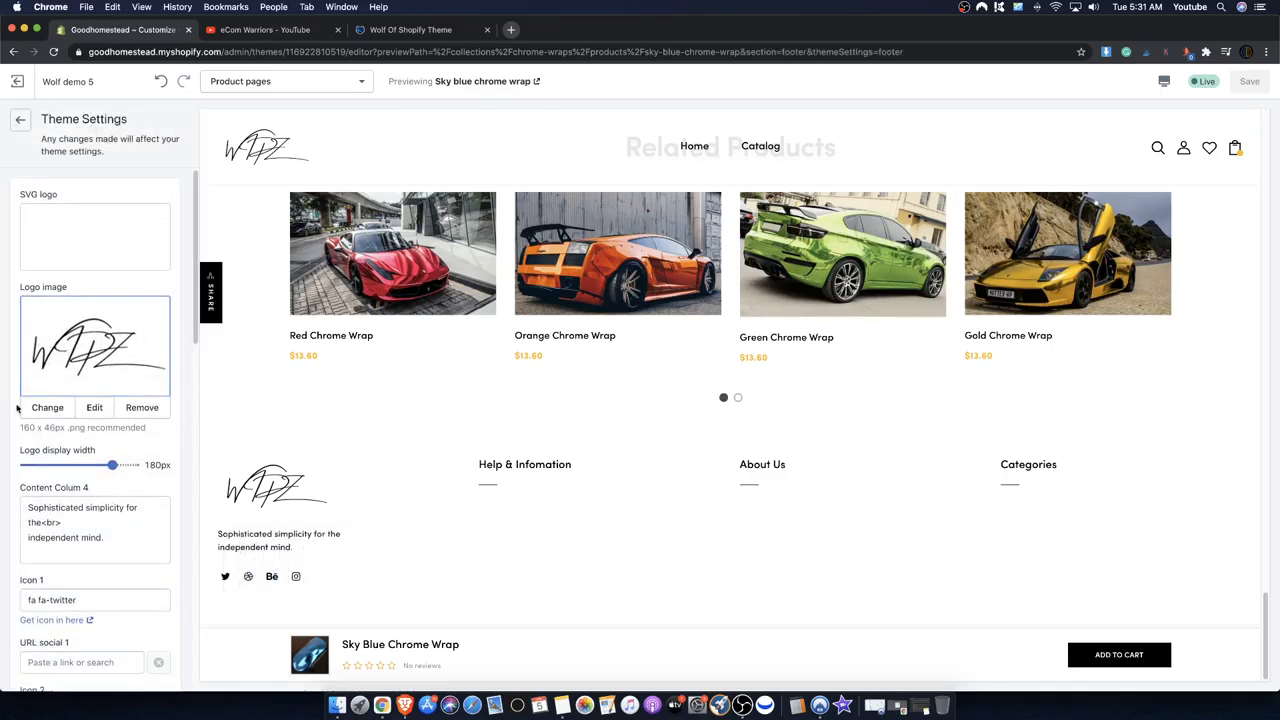
{"action": "left_click_drag", "start_coordinate": [58, 287], "coordinate": [1, 276]}
{"action": "left_click", "coordinate": [47, 407]}
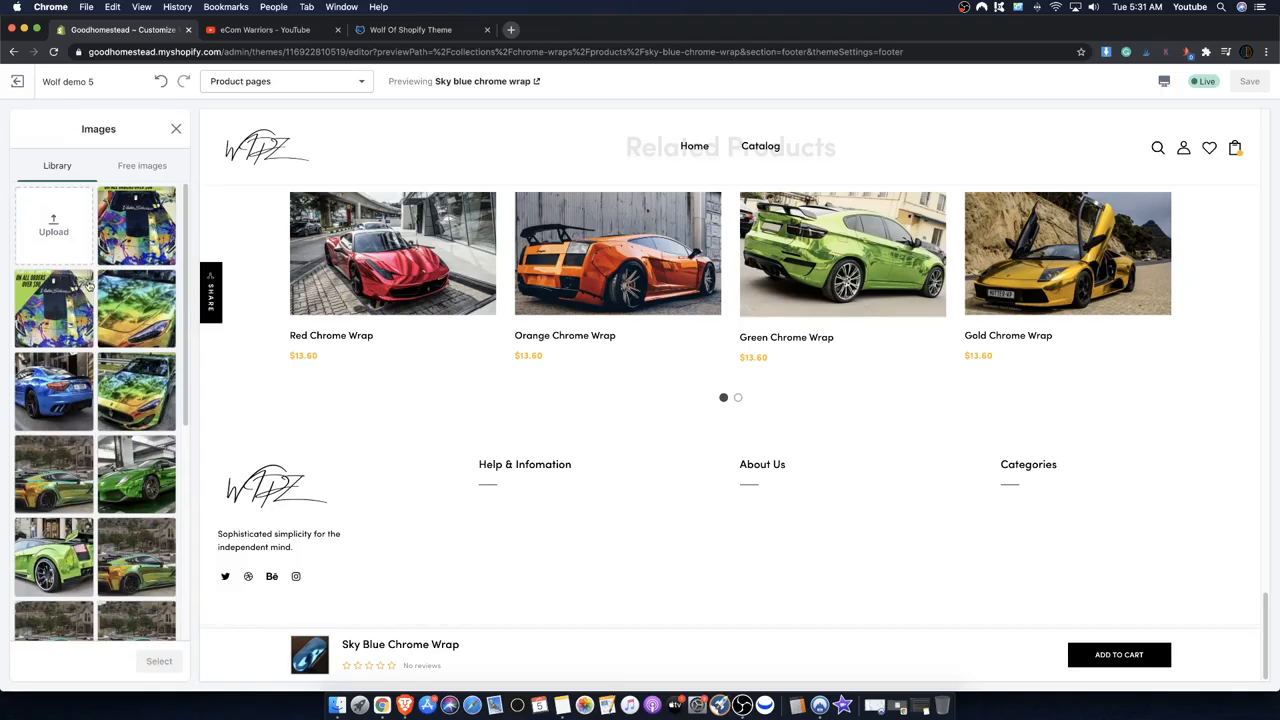
{"action": "left_click", "coordinate": [177, 129]}
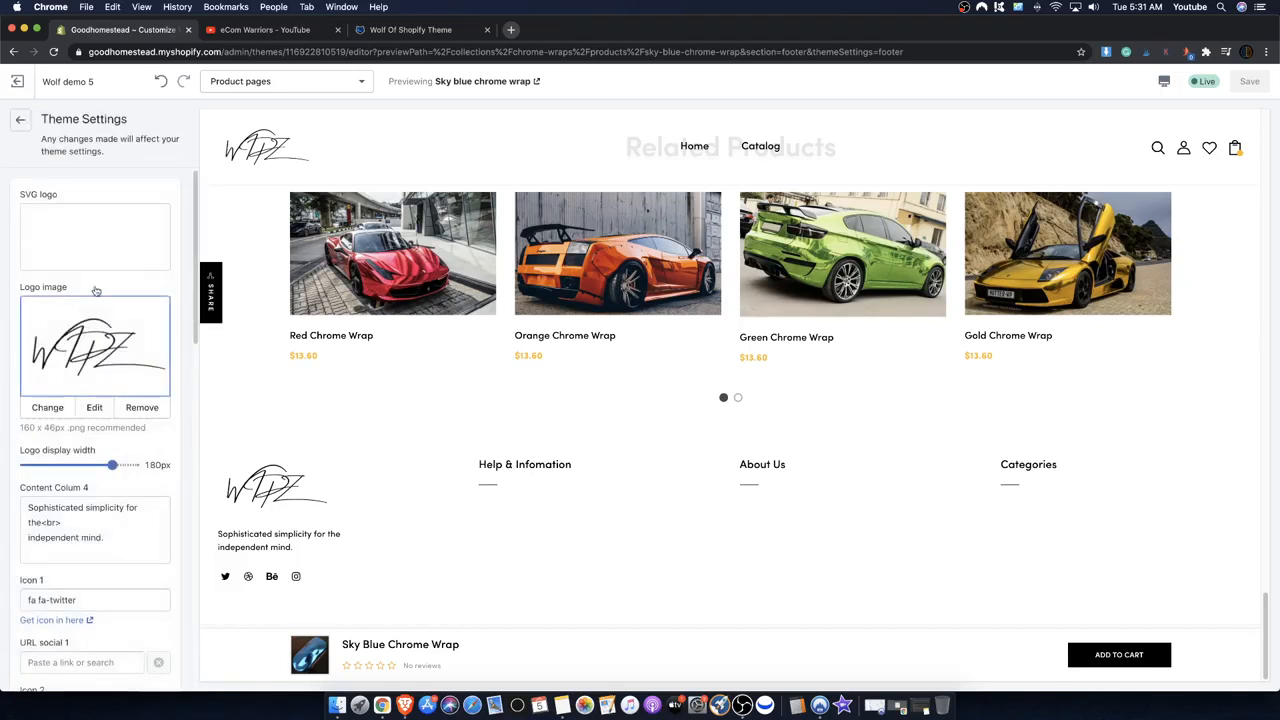
{"action": "left_click", "coordinate": [24, 128]}
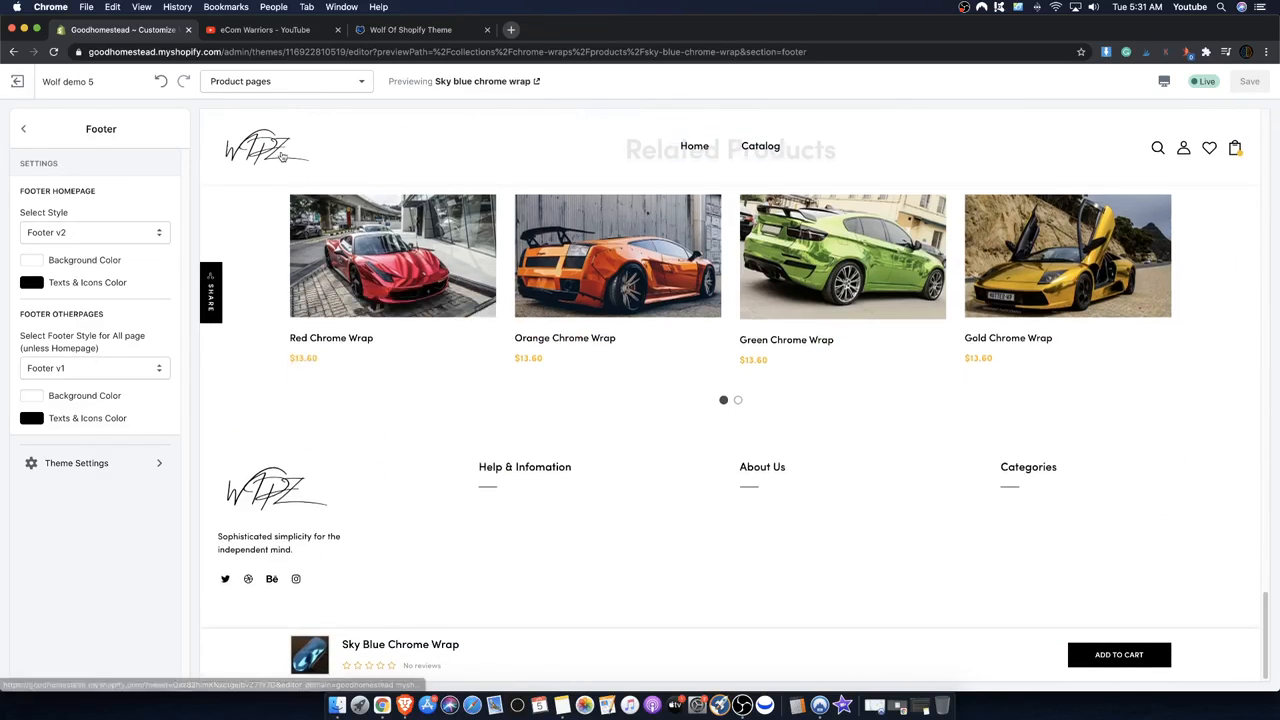
- Open the store's home page from the header logo in the preview and review its banners, blog area and footer
{"action": "left_click", "coordinate": [283, 155]}
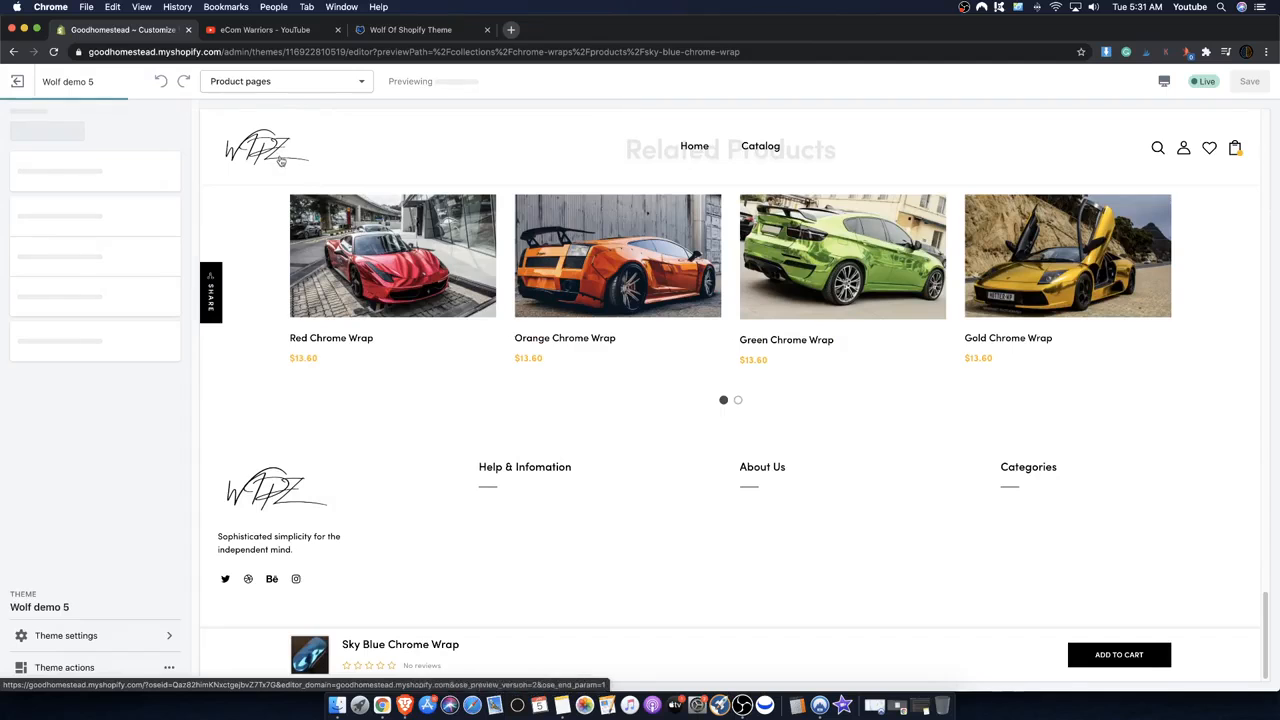
{"action": "scroll", "coordinate": [548, 342], "scroll_direction": "down", "scroll_amount": 5}
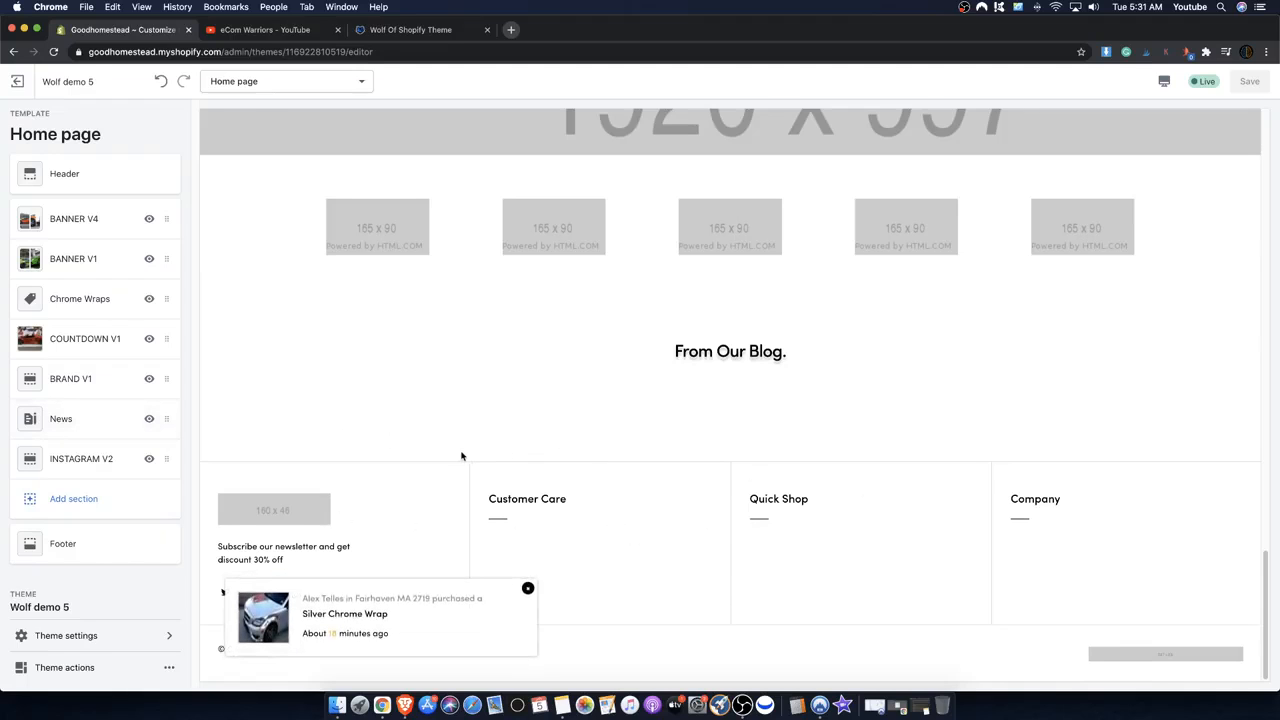
{"action": "scroll", "coordinate": [453, 446], "scroll_direction": "up", "scroll_amount": 10}
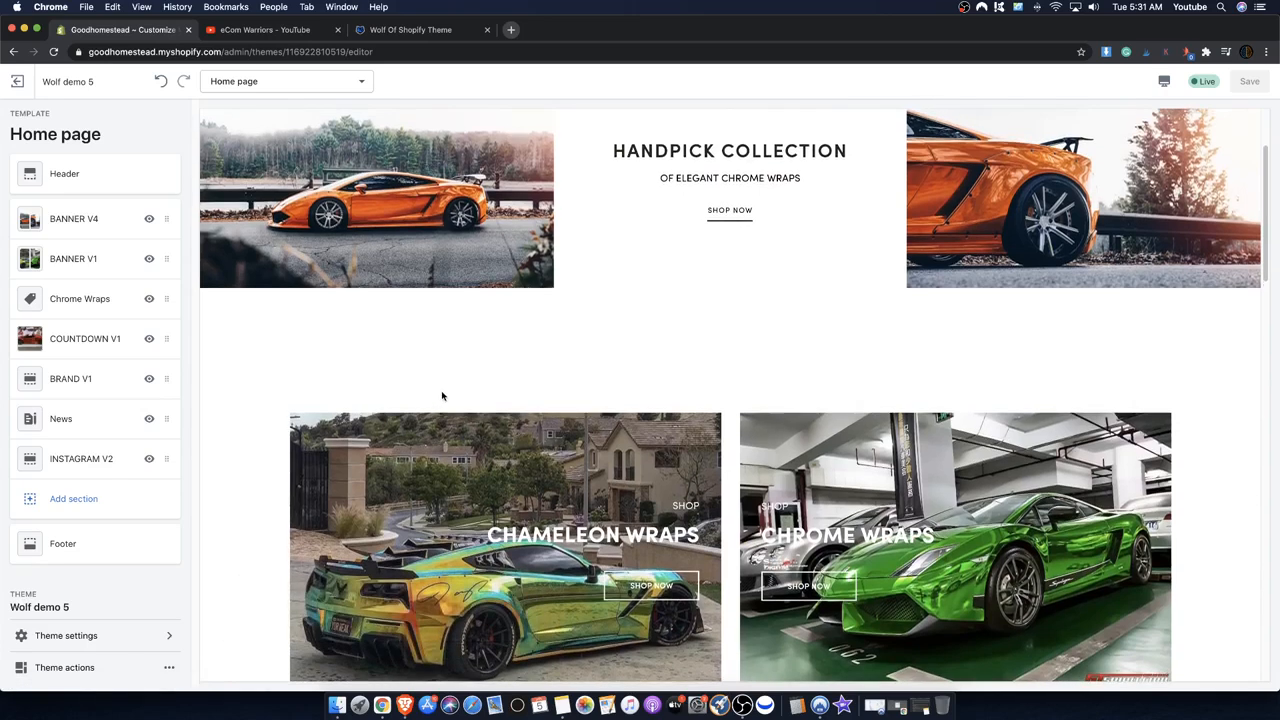
{"action": "scroll", "coordinate": [441, 390], "scroll_direction": "down", "scroll_amount": 5}
{"action": "scroll", "coordinate": [548, 380], "scroll_direction": "down", "scroll_amount": 5}
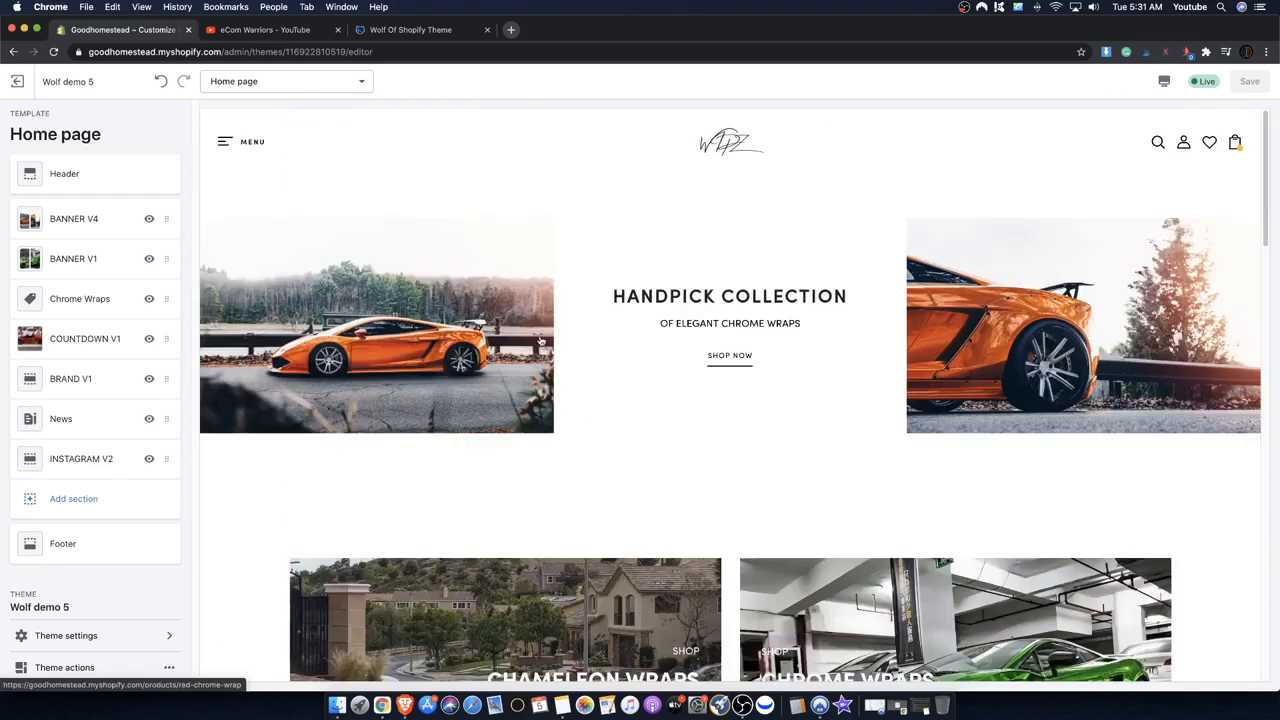
{"action": "scroll", "coordinate": [392, 380], "scroll_direction": "up", "scroll_amount": 10}
- Switch the editor to the Collections list template and look over its banner, collections and footer
{"action": "left_click", "coordinate": [275, 81]}
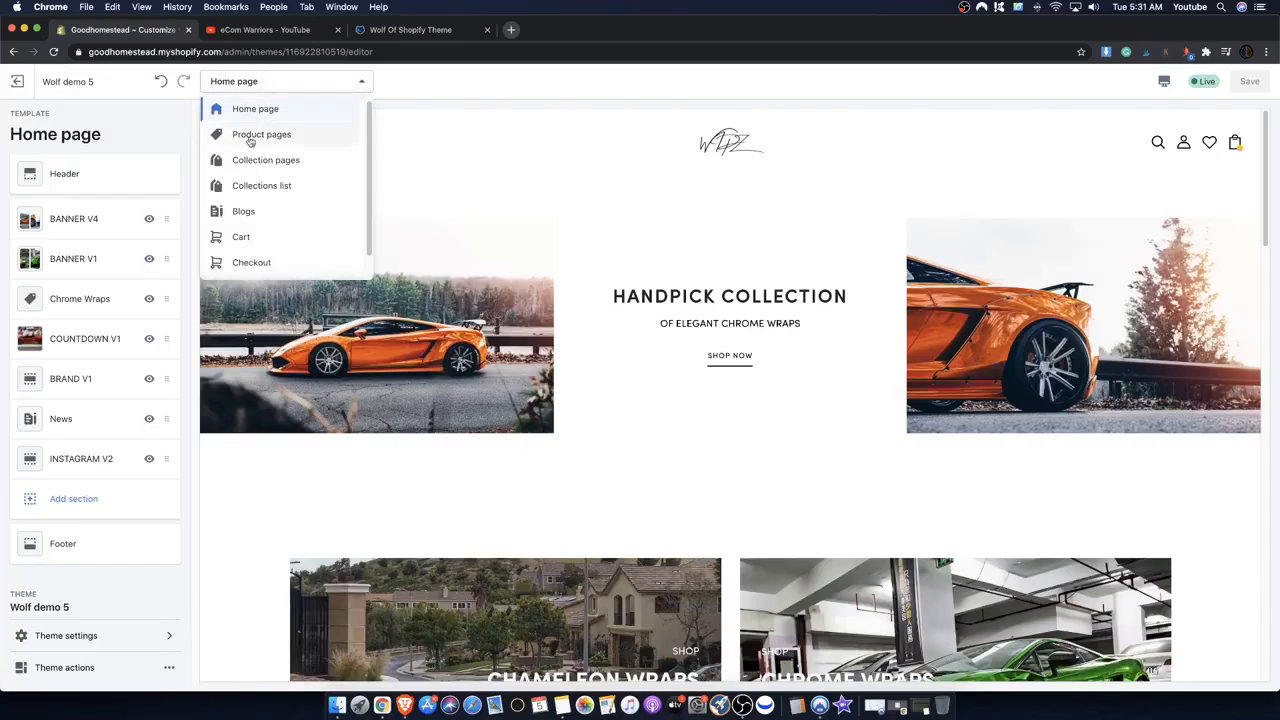
{"action": "left_click", "coordinate": [278, 186]}
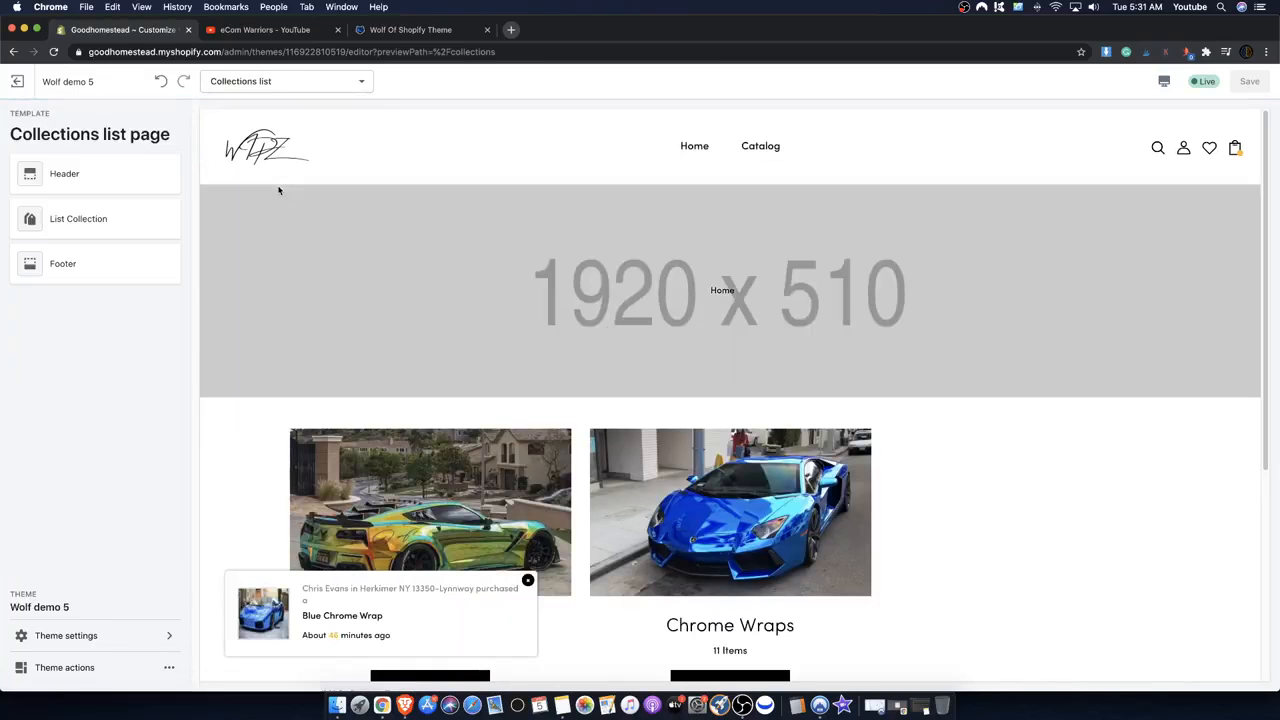
{"action": "scroll", "coordinate": [706, 386], "scroll_direction": "down", "scroll_amount": 5}
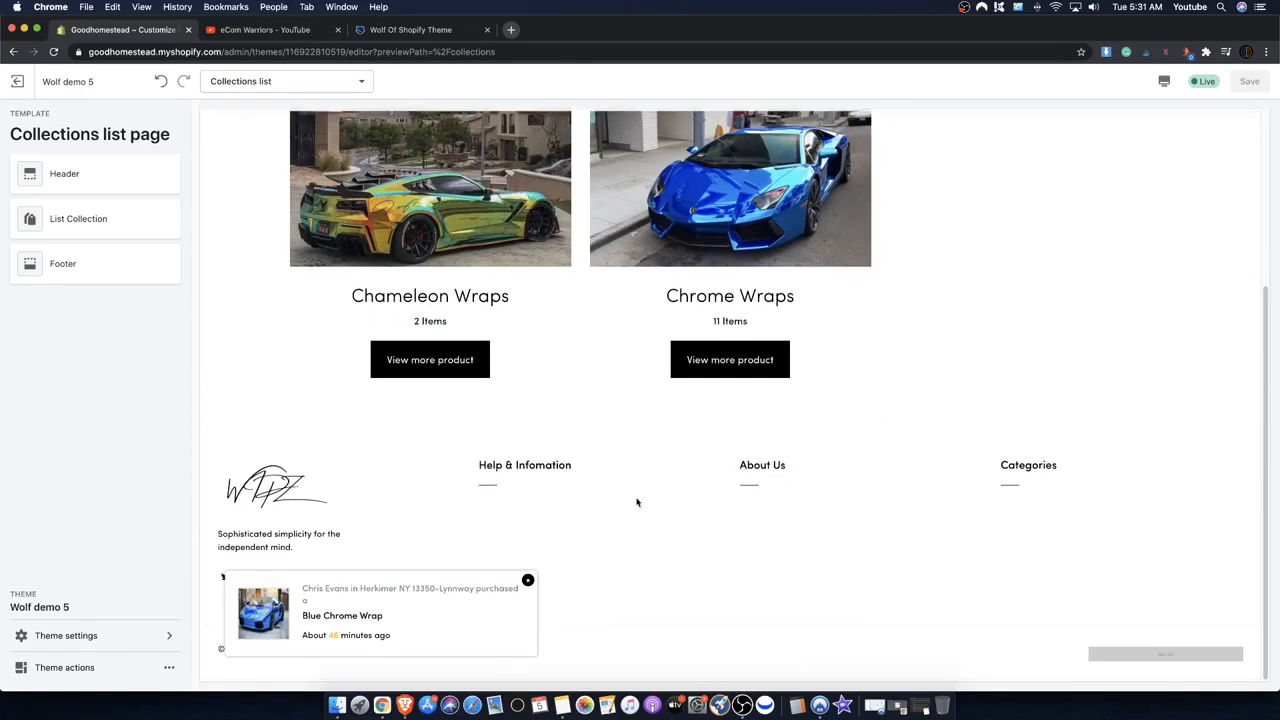
{"action": "scroll", "coordinate": [620, 466], "scroll_direction": "up", "scroll_amount": 2}
{"action": "scroll", "coordinate": [620, 466], "scroll_direction": "up", "scroll_amount": 3}
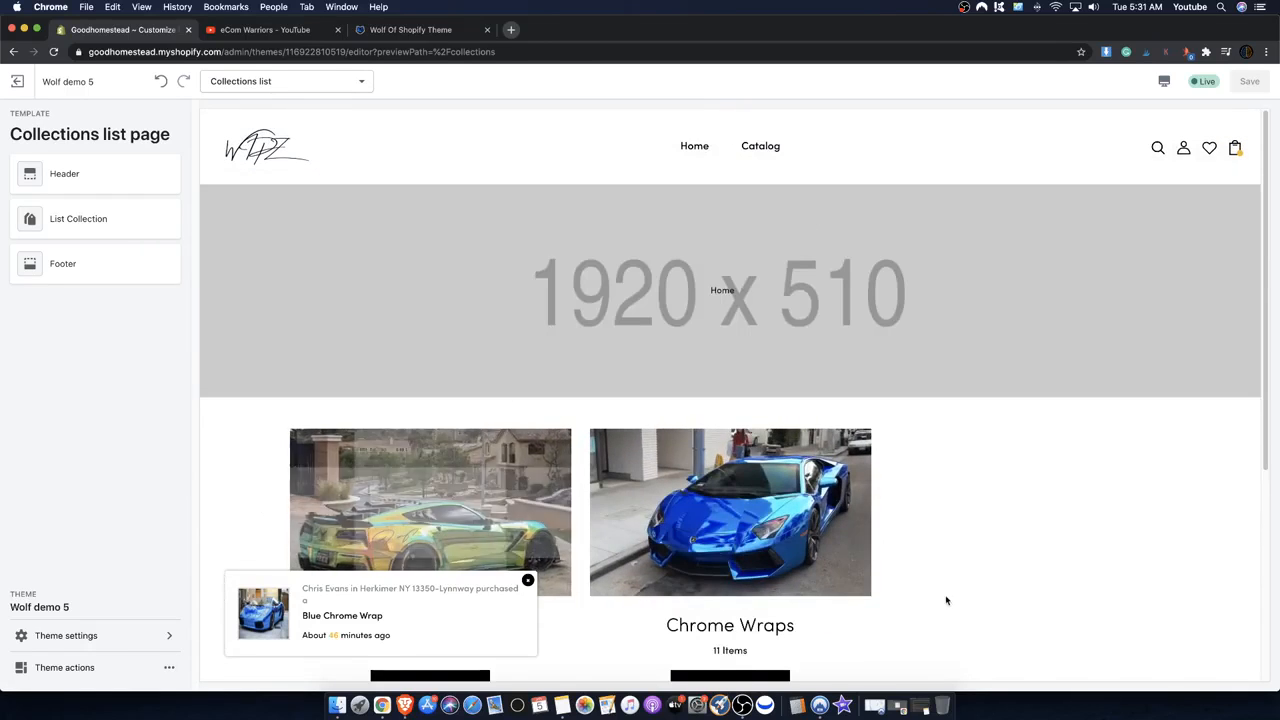
{"action": "scroll", "coordinate": [924, 605], "scroll_direction": "down", "scroll_amount": 1}
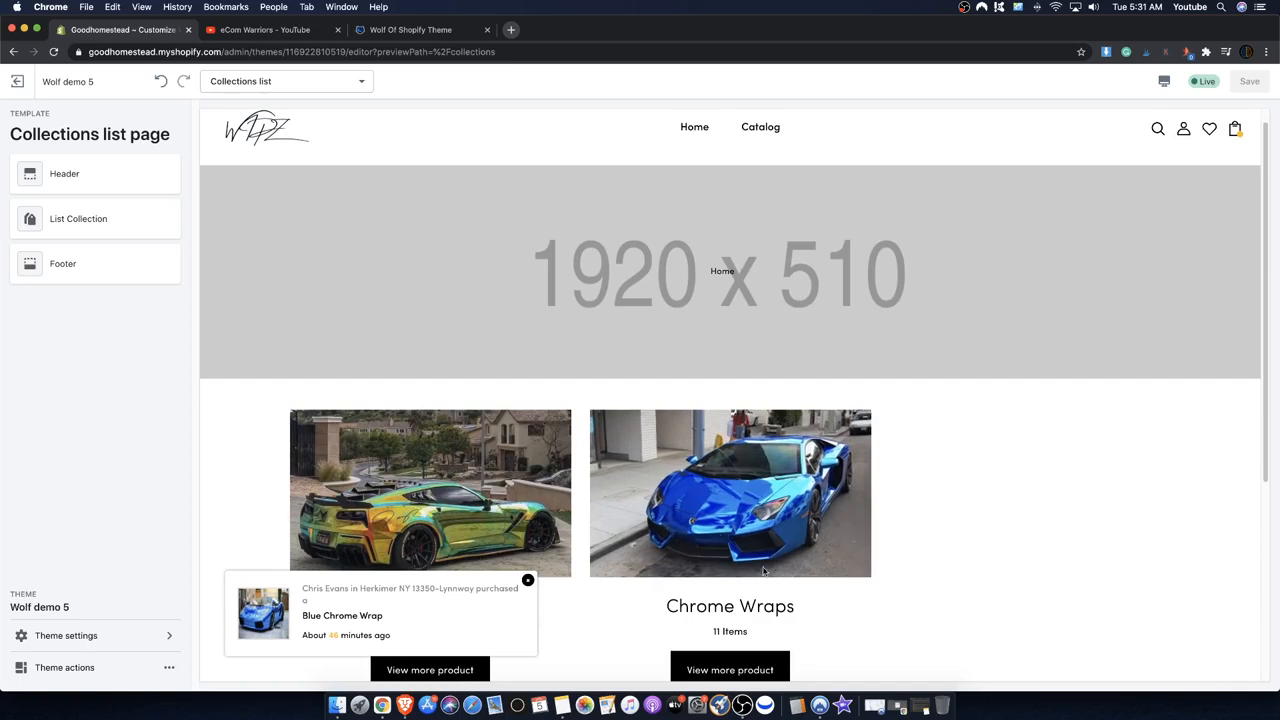
{"action": "left_click", "coordinate": [272, 81]}
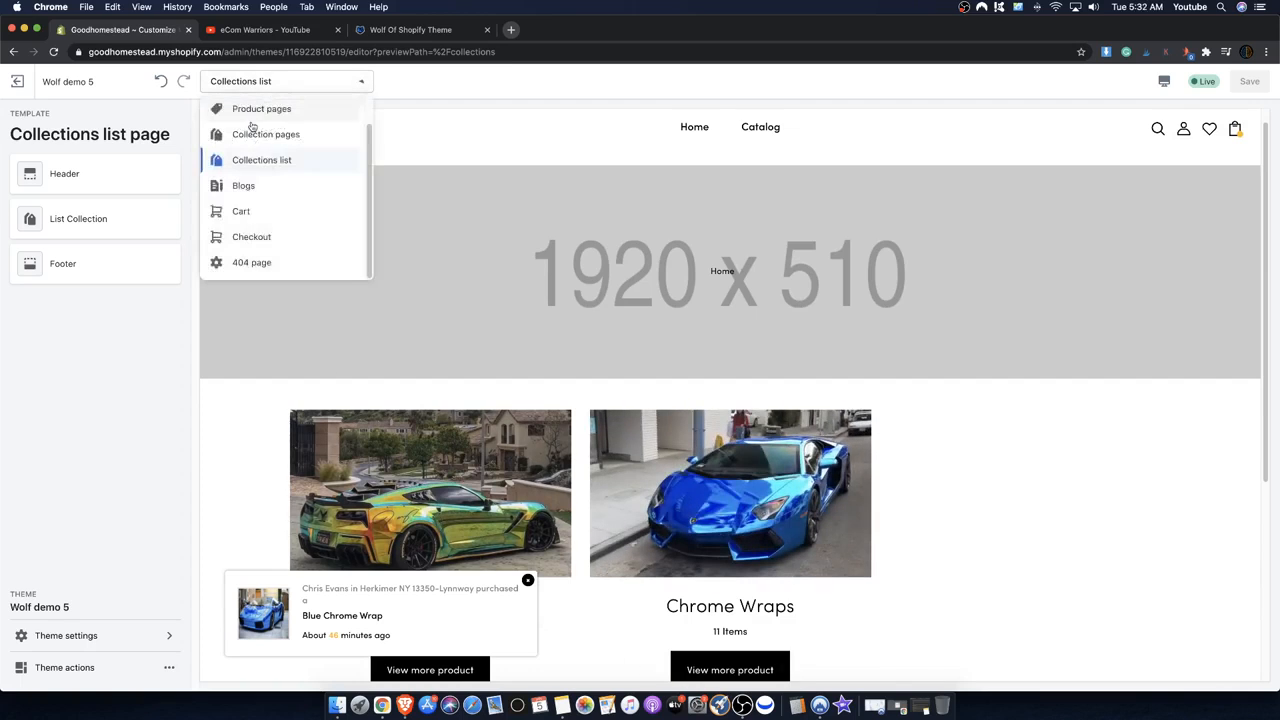
{"action": "left_click", "coordinate": [402, 139]}
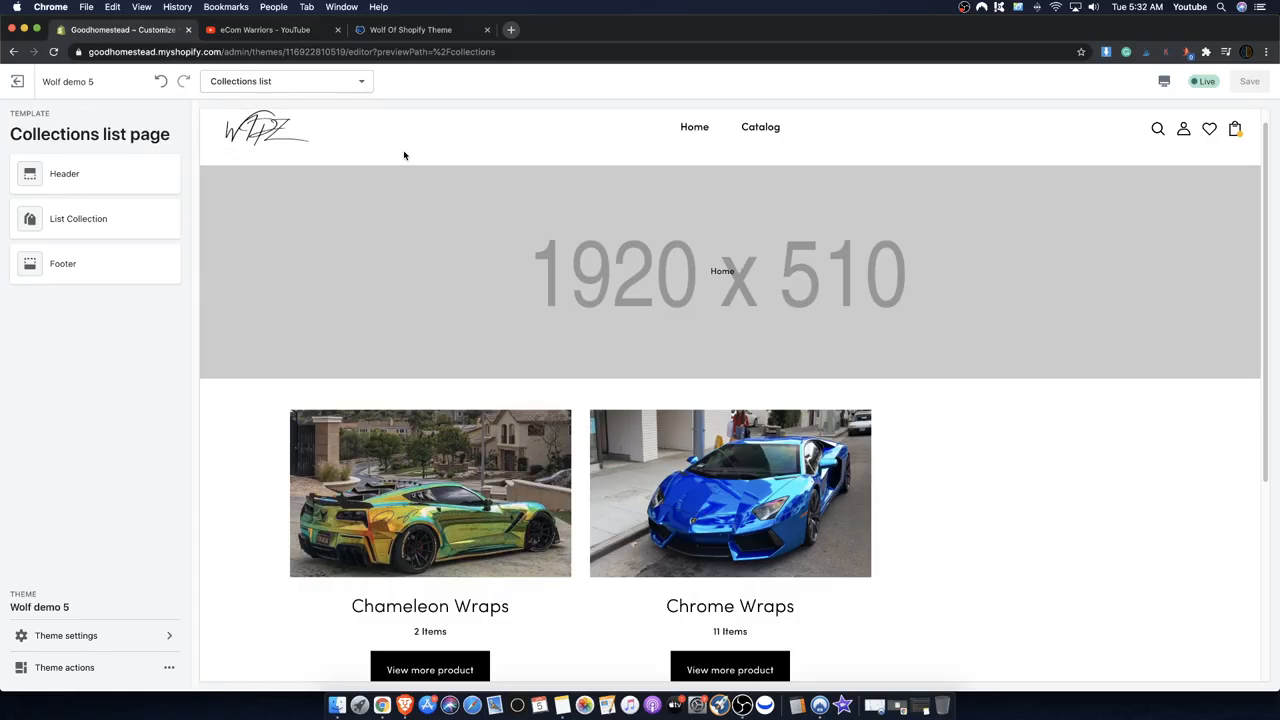
{"action": "scroll", "coordinate": [737, 251], "scroll_direction": "down", "scroll_amount": 1}
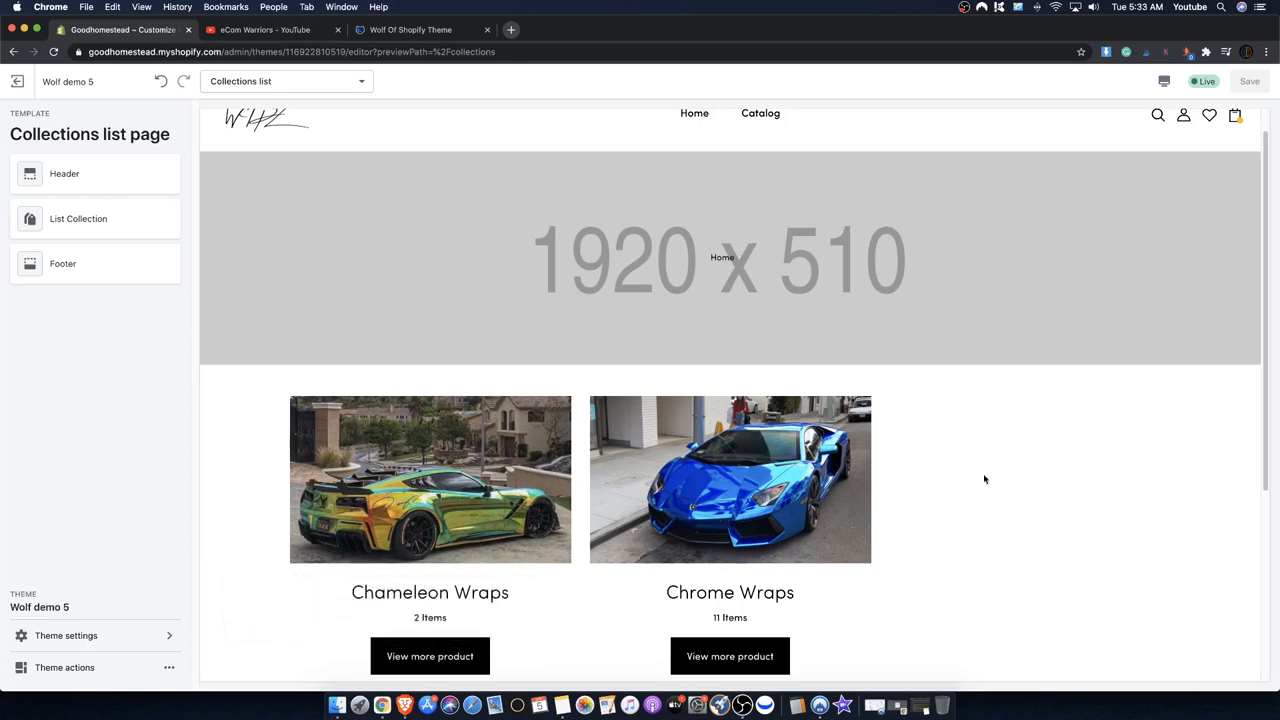
{"action": "left_click", "coordinate": [325, 84]}
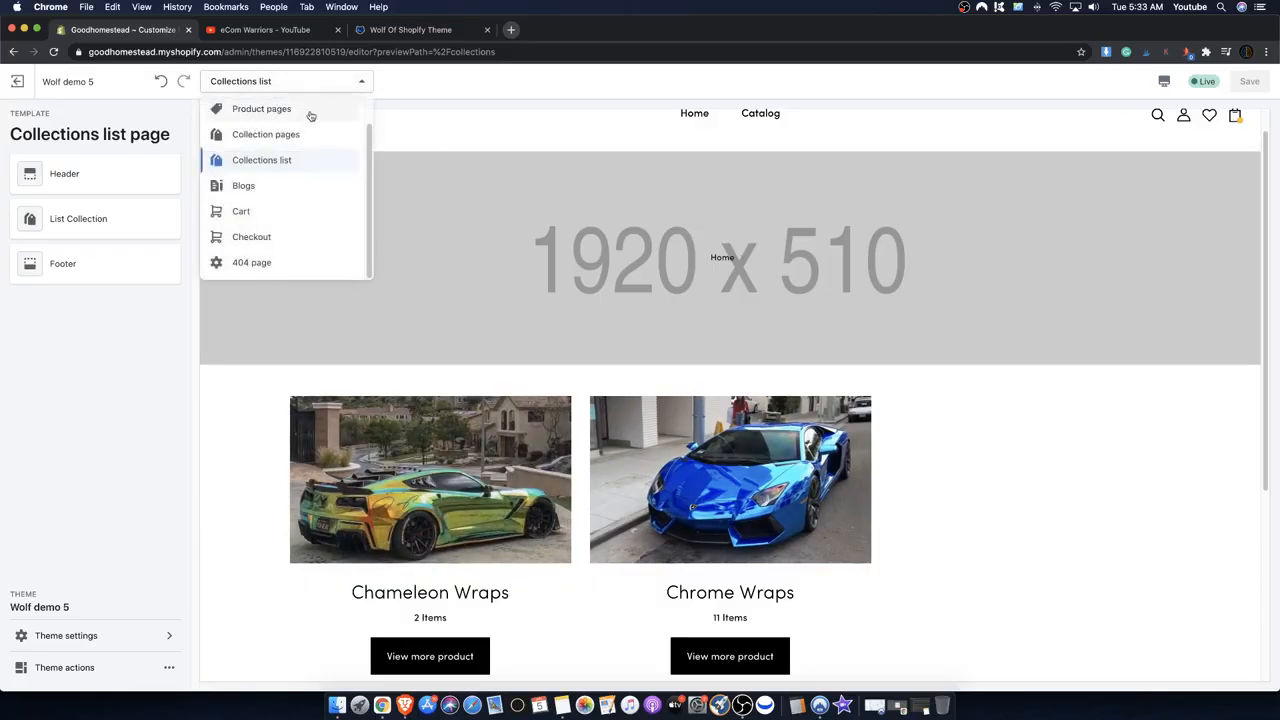
{"action": "left_click", "coordinate": [421, 91]}
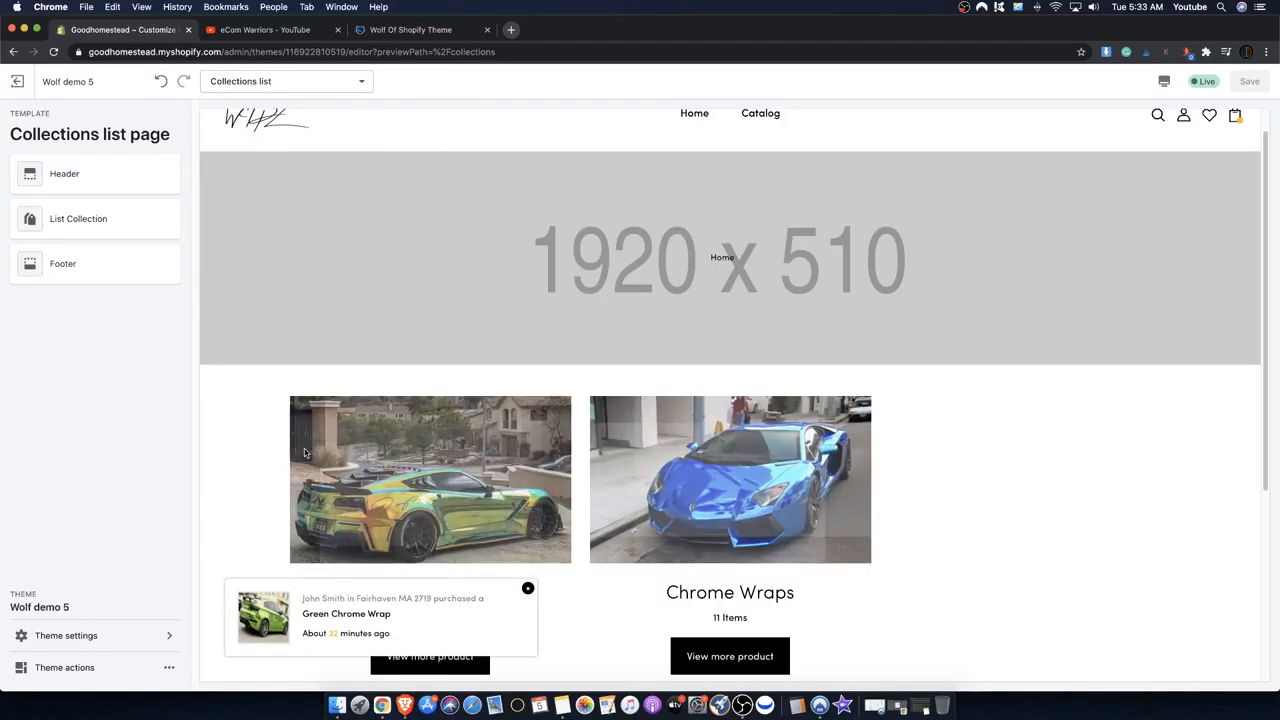
- Look over the Chameleon Wraps and Chrome Wraps collections and open the List Collection section's settings
{"action": "scroll", "coordinate": [700, 495], "scroll_direction": "down", "scroll_amount": 3}
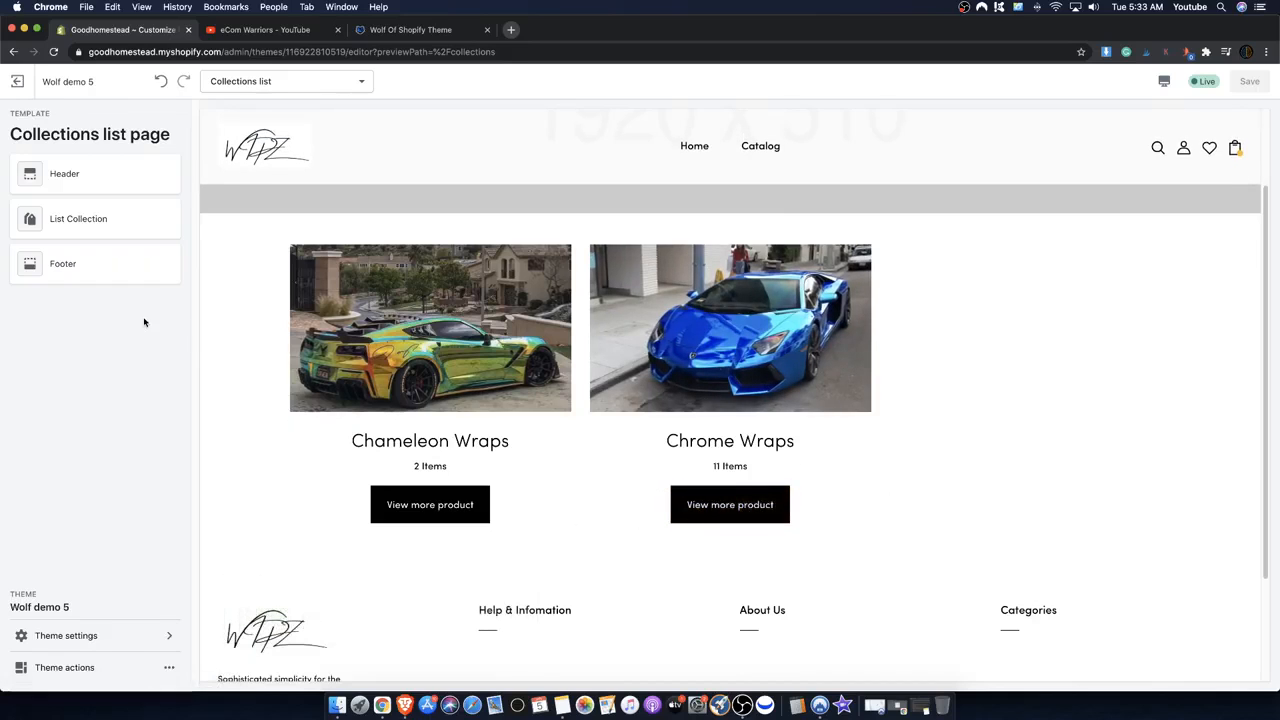
{"action": "scroll", "coordinate": [575, 380], "scroll_direction": "up", "scroll_amount": 1}
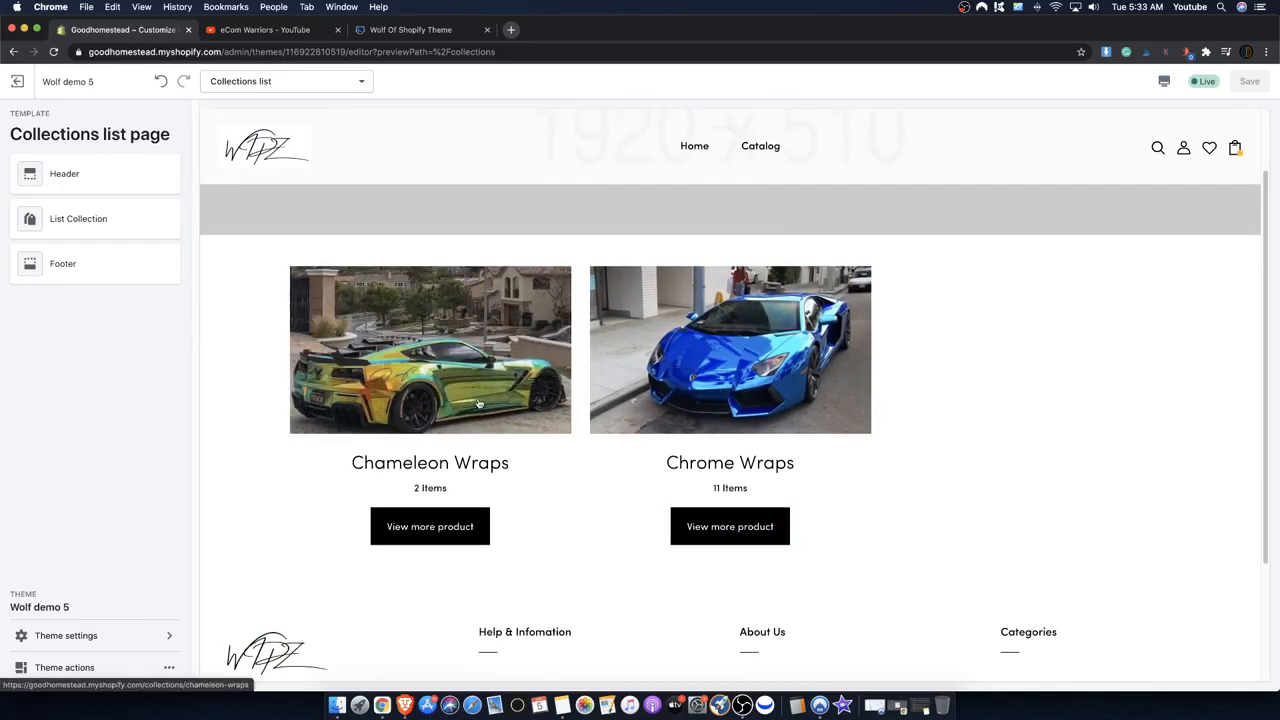
{"action": "left_click", "coordinate": [139, 217]}
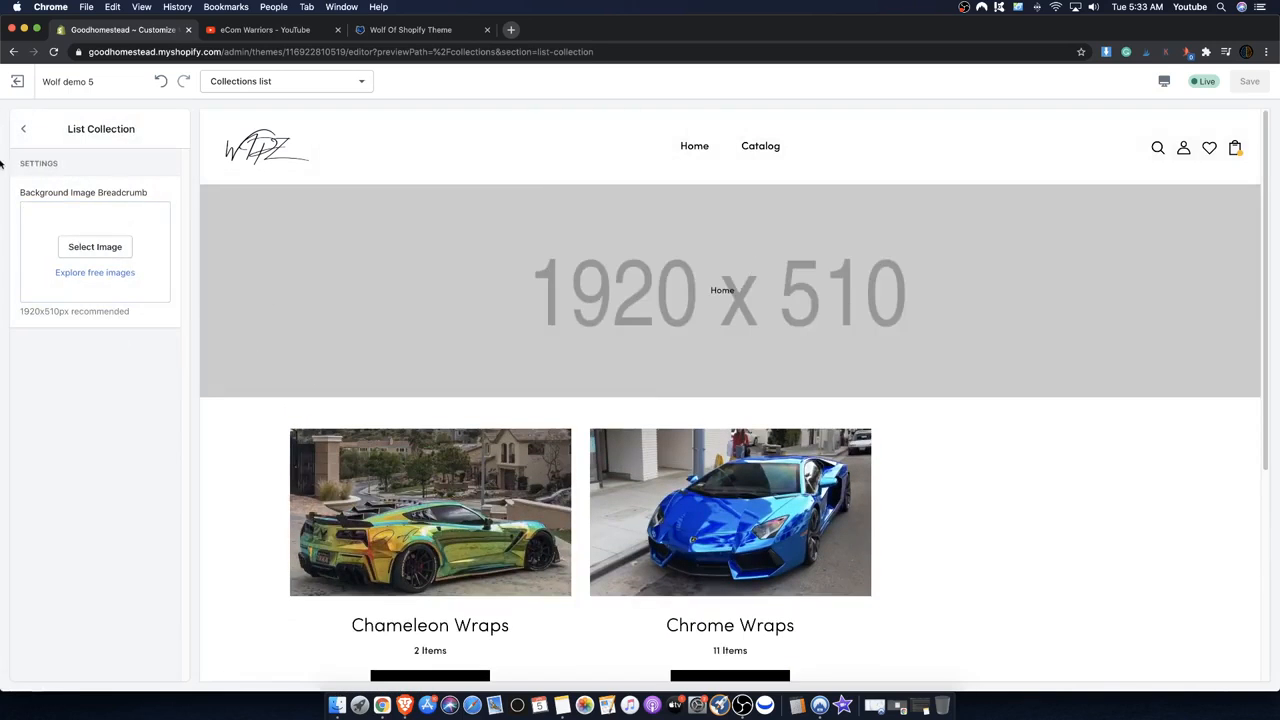
{"action": "left_click", "coordinate": [20, 133]}
{"action": "left_click", "coordinate": [106, 220]}
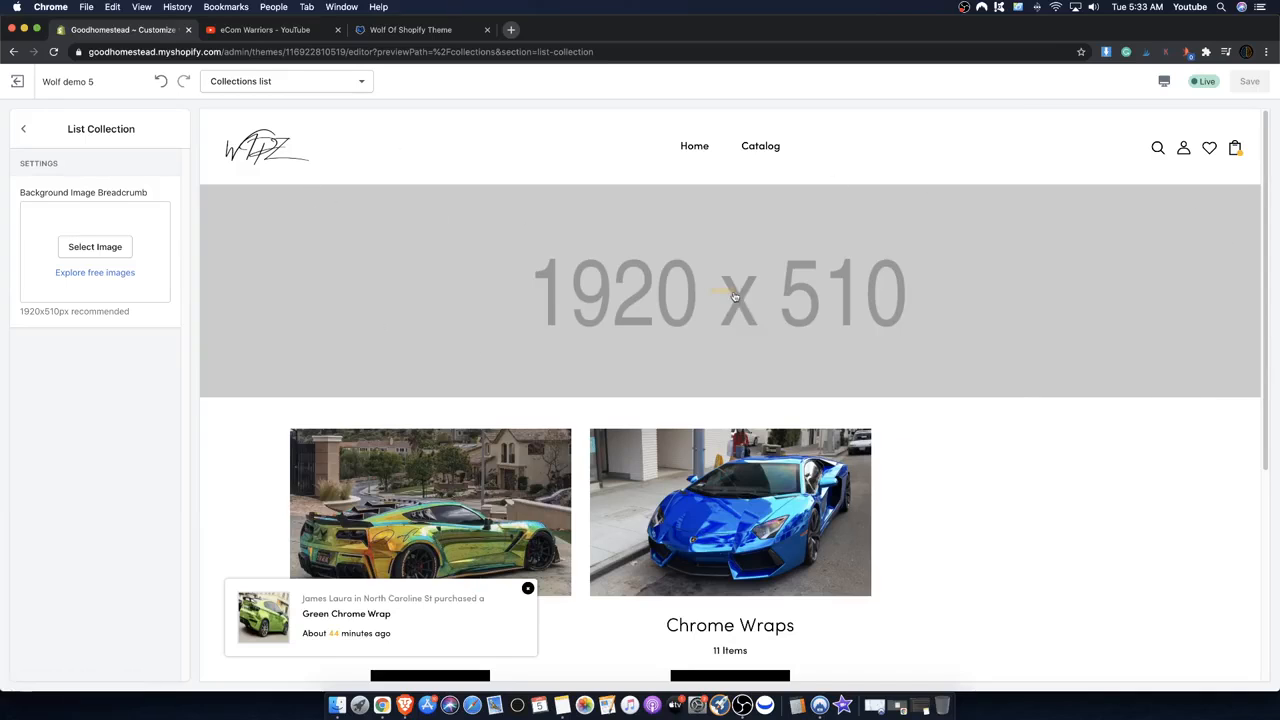
- Try chameleon and orange car photos from the library as the breadcrumb background image, leaving the picker without selecting one
{"action": "left_click", "coordinate": [95, 246]}
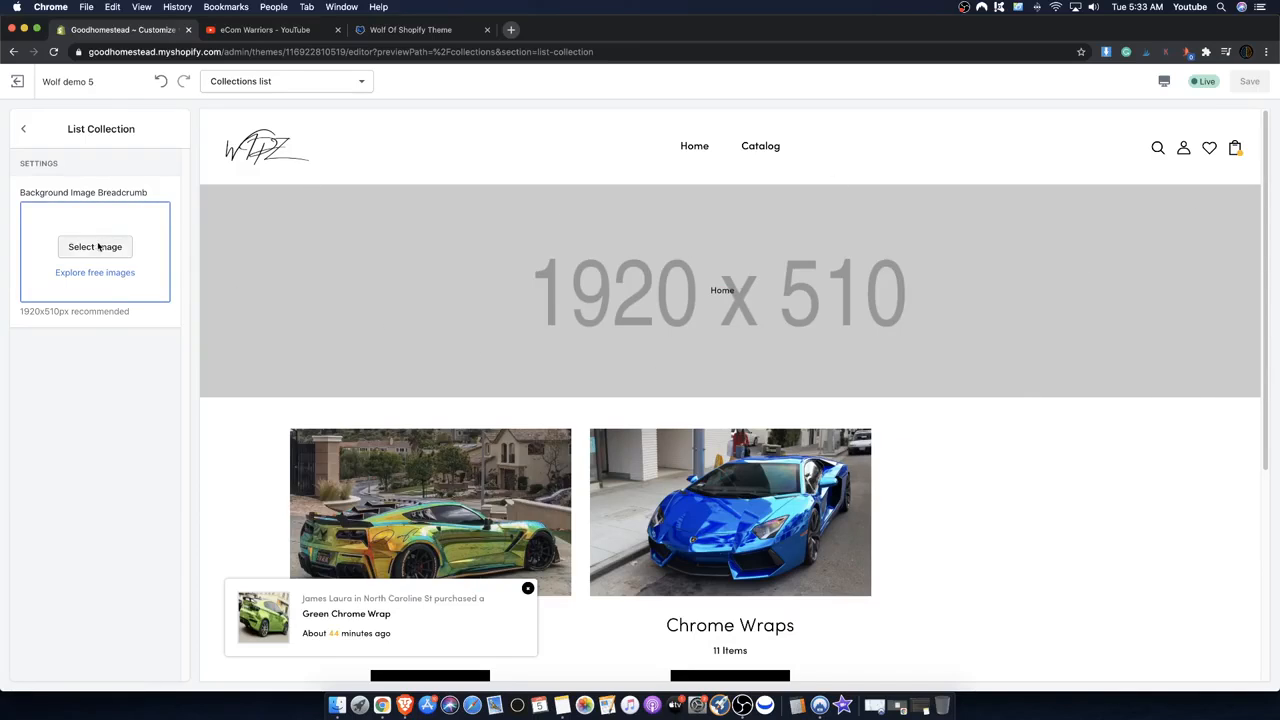
{"action": "scroll", "coordinate": [140, 451], "scroll_direction": "down", "scroll_amount": 5}
{"action": "left_click", "coordinate": [140, 451]}
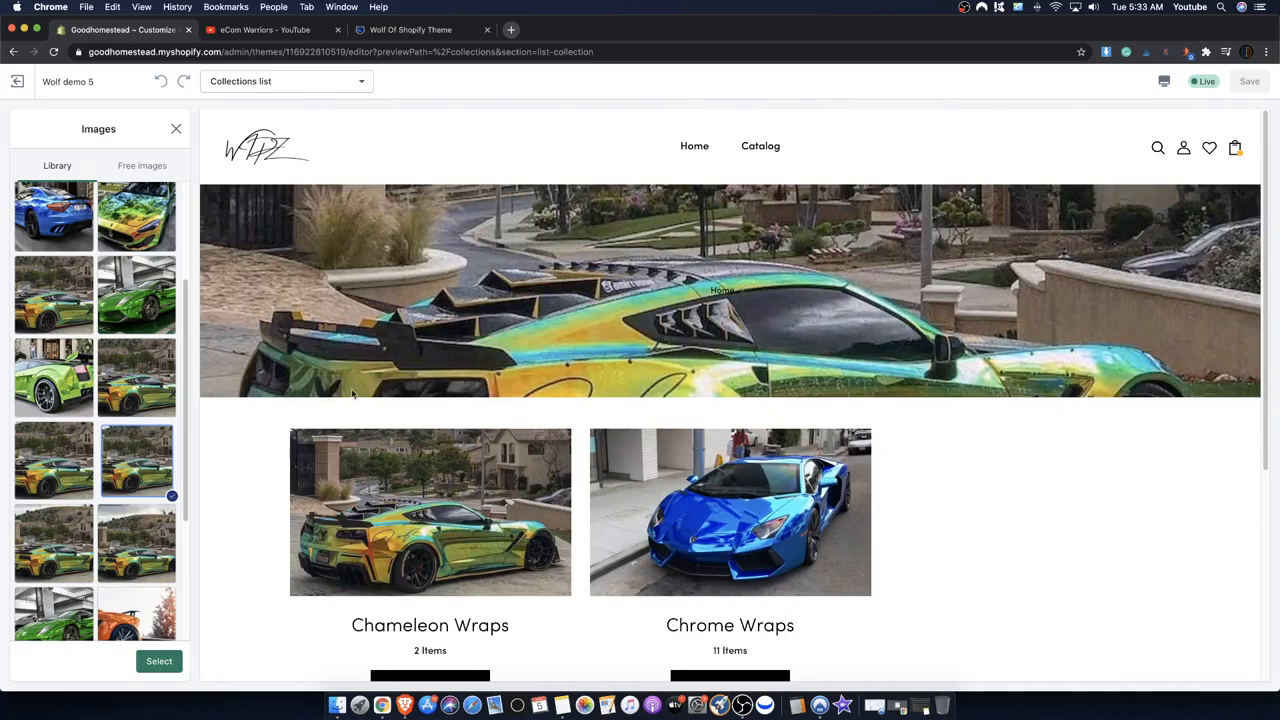
{"action": "scroll", "coordinate": [130, 500], "scroll_direction": "down", "scroll_amount": 2}
{"action": "left_click", "coordinate": [127, 545]}
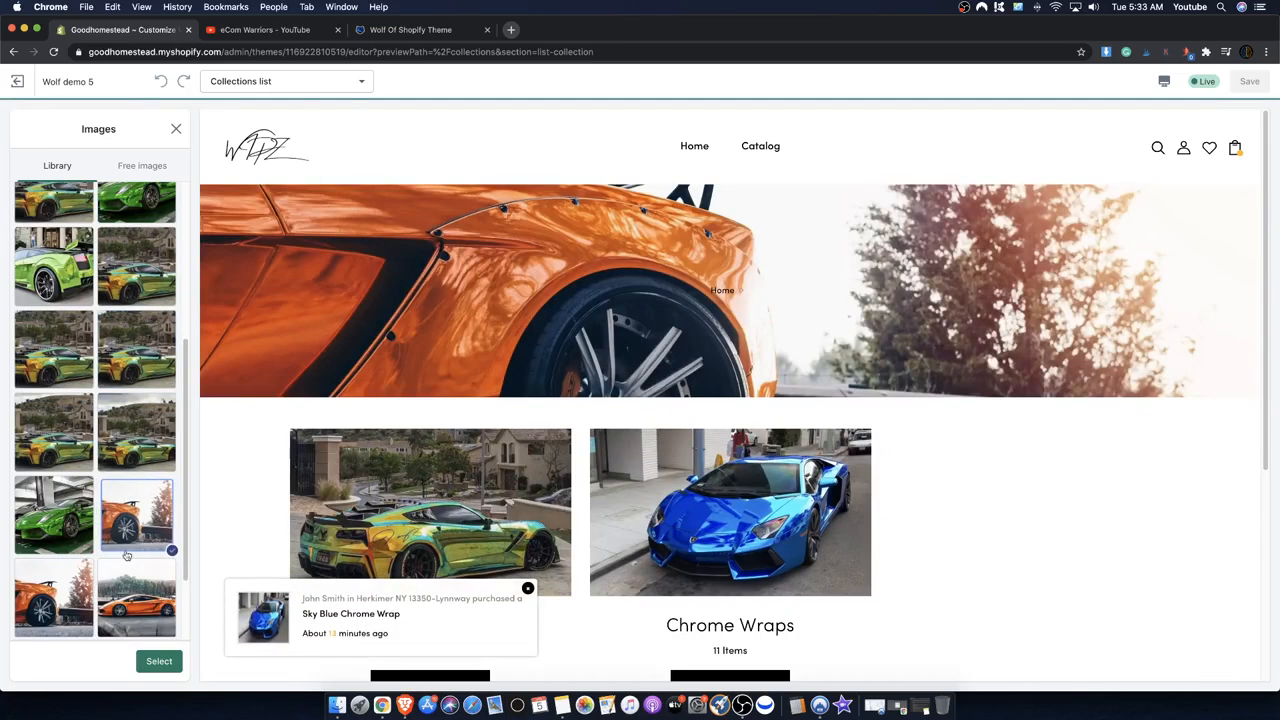
{"action": "left_click", "coordinate": [120, 599]}
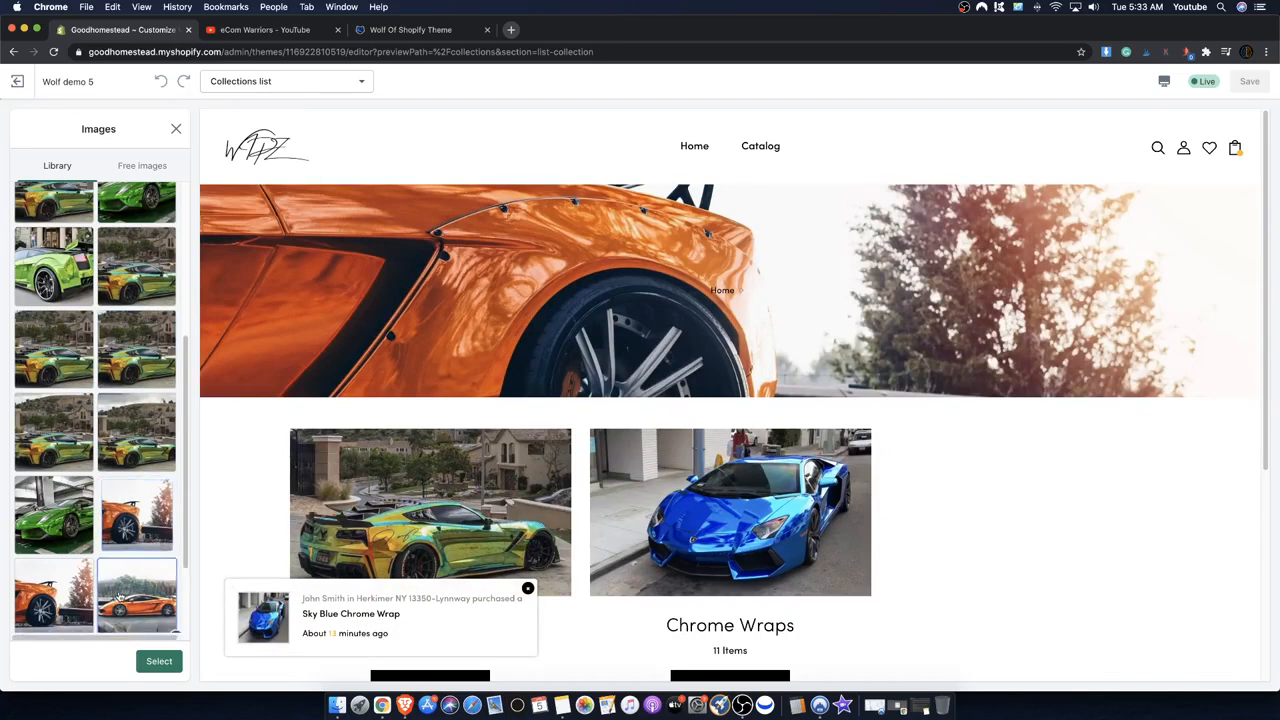
{"action": "left_click", "coordinate": [59, 603]}
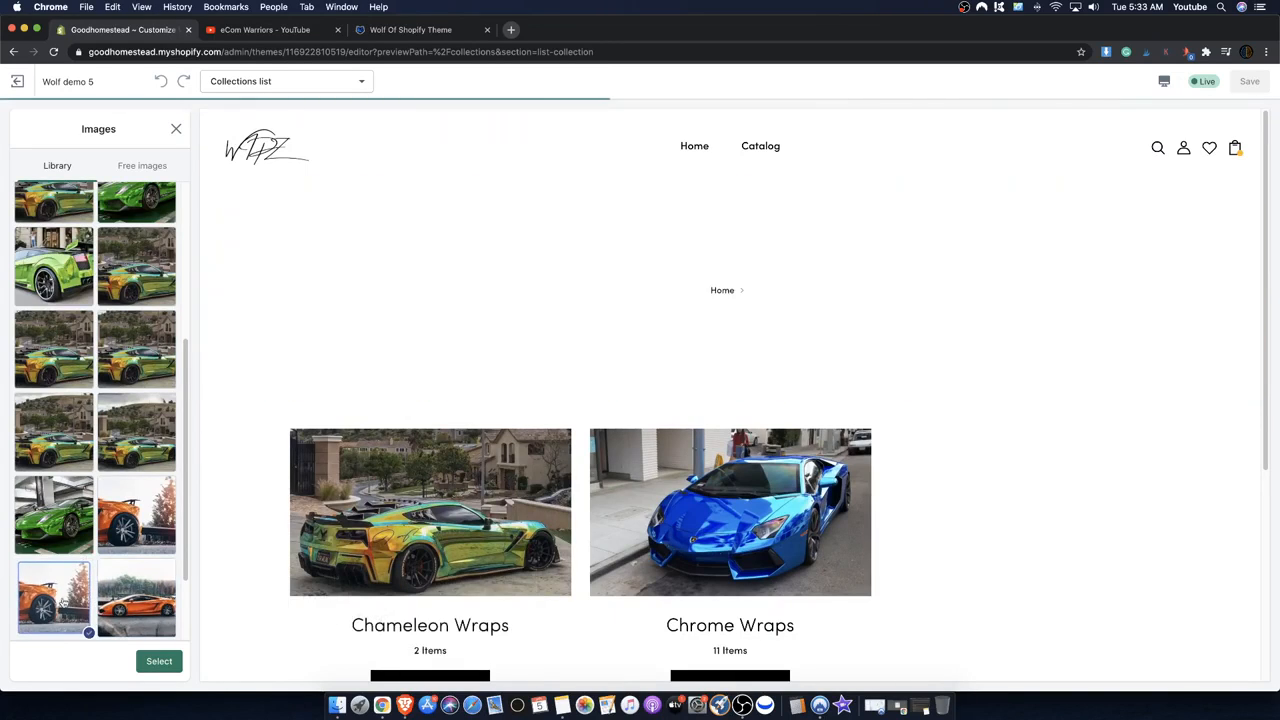
{"action": "left_click", "coordinate": [137, 600]}
{"action": "scroll", "coordinate": [112, 520], "scroll_direction": "down", "scroll_amount": 1}
{"action": "scroll", "coordinate": [112, 517], "scroll_direction": "down", "scroll_amount": 2}
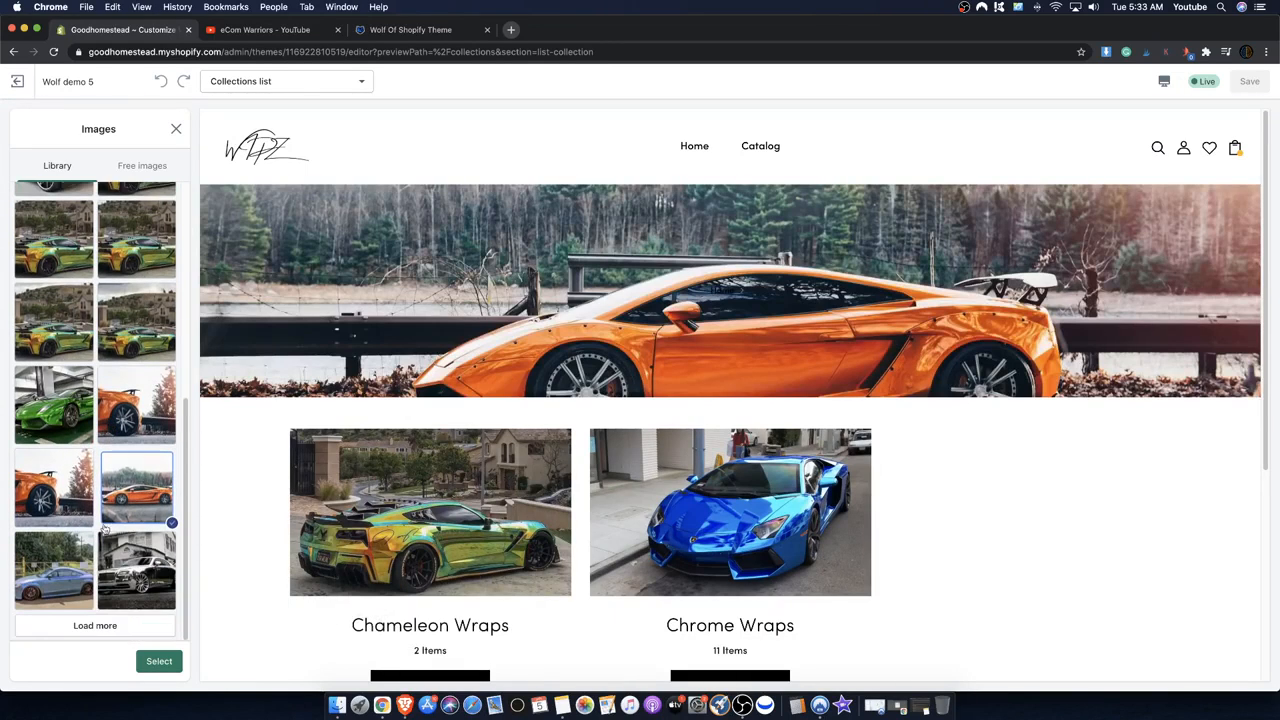
{"action": "scroll", "coordinate": [112, 530], "scroll_direction": "up", "scroll_amount": 5}
{"action": "left_click", "coordinate": [175, 130]}
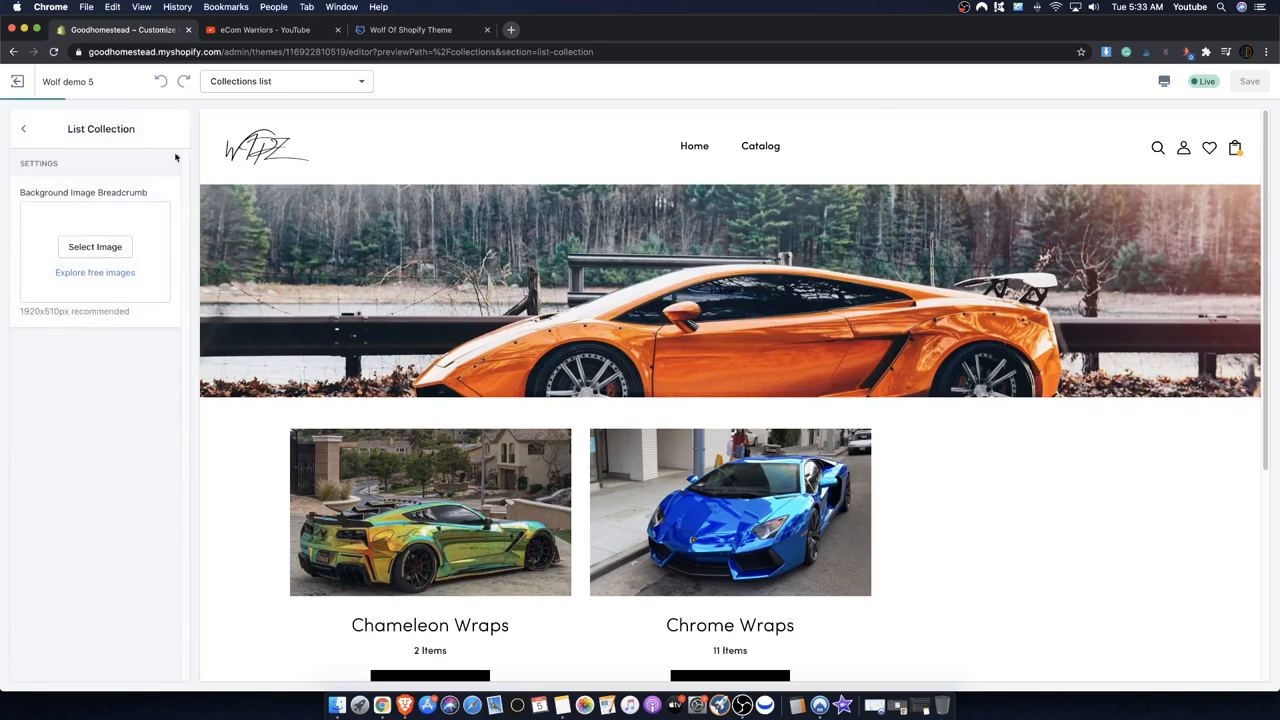
{"action": "left_click", "coordinate": [24, 130]}
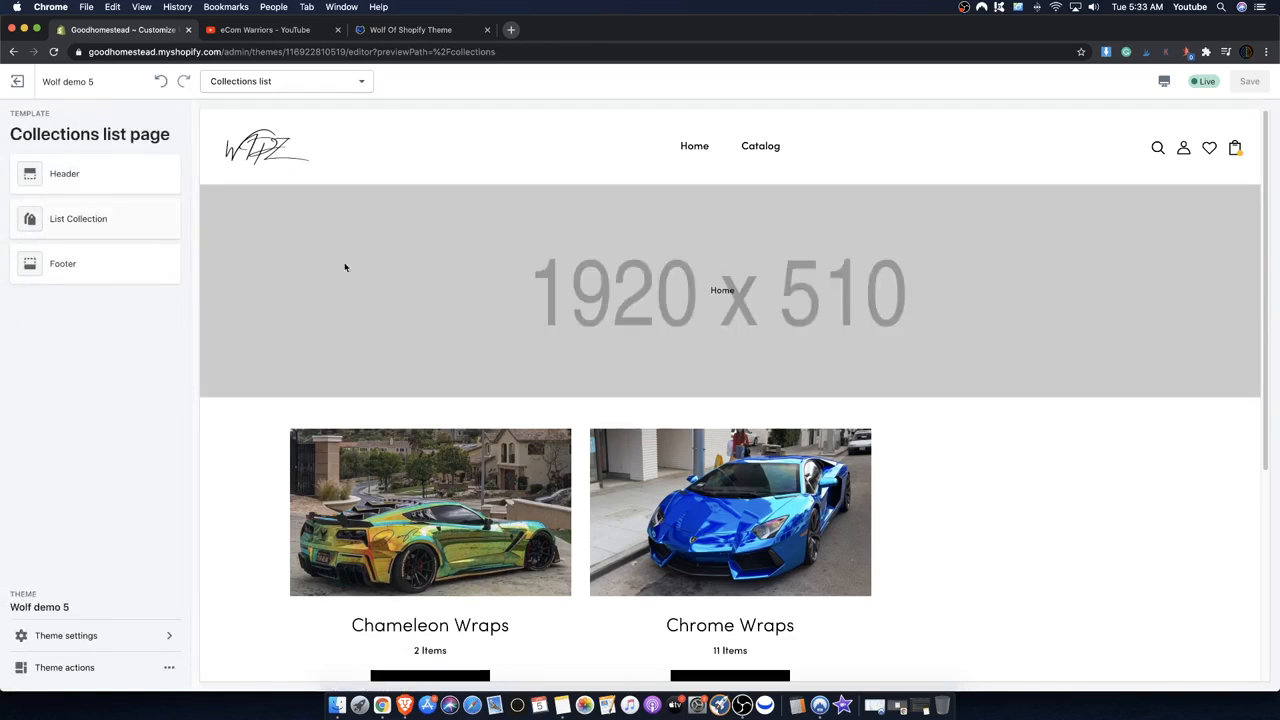
- Recheck the collections list preview, look into the theme settings, and return to the List Collection settings
{"action": "scroll", "coordinate": [540, 403], "scroll_direction": "down", "scroll_amount": 5}
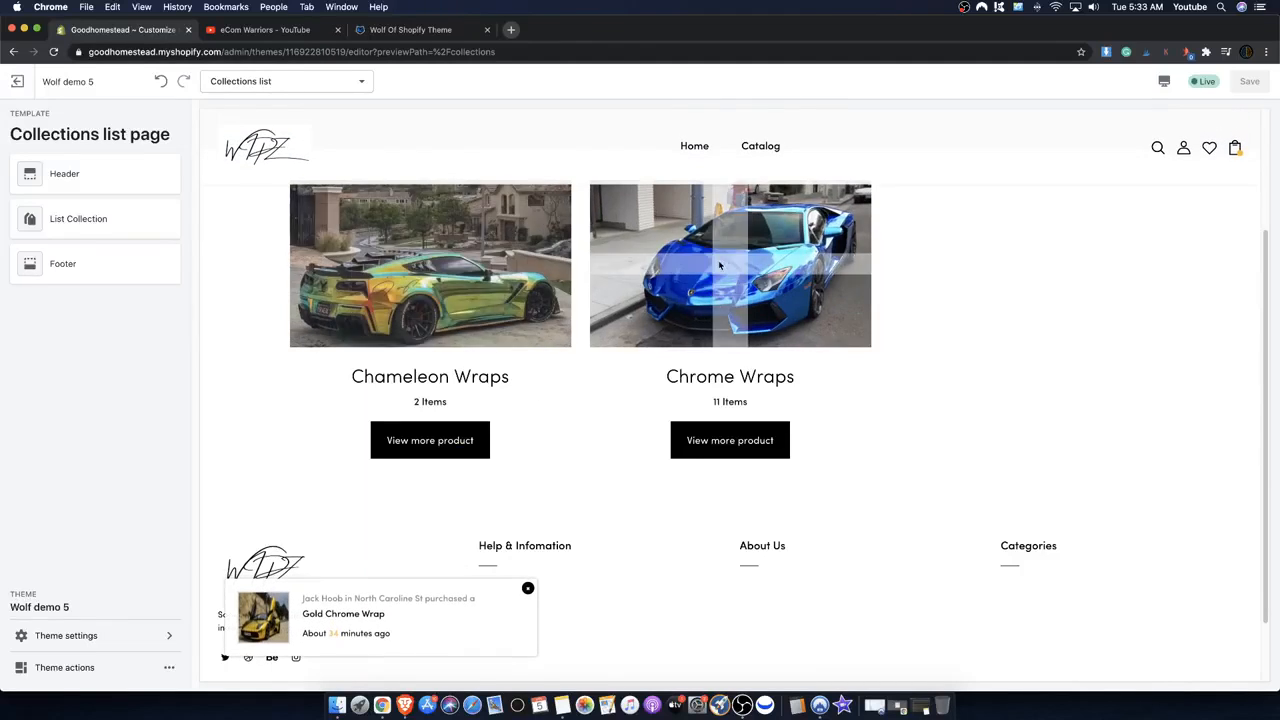
{"action": "left_click", "coordinate": [102, 218]}
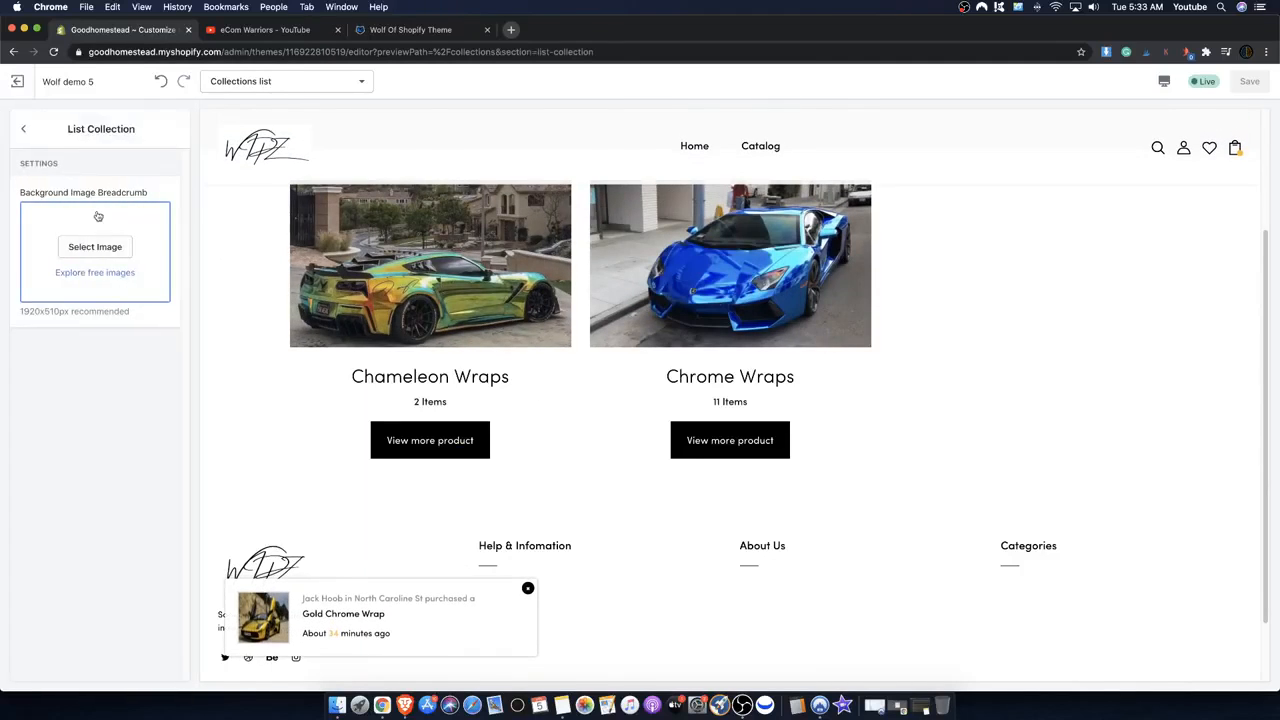
{"action": "left_click", "coordinate": [23, 129]}
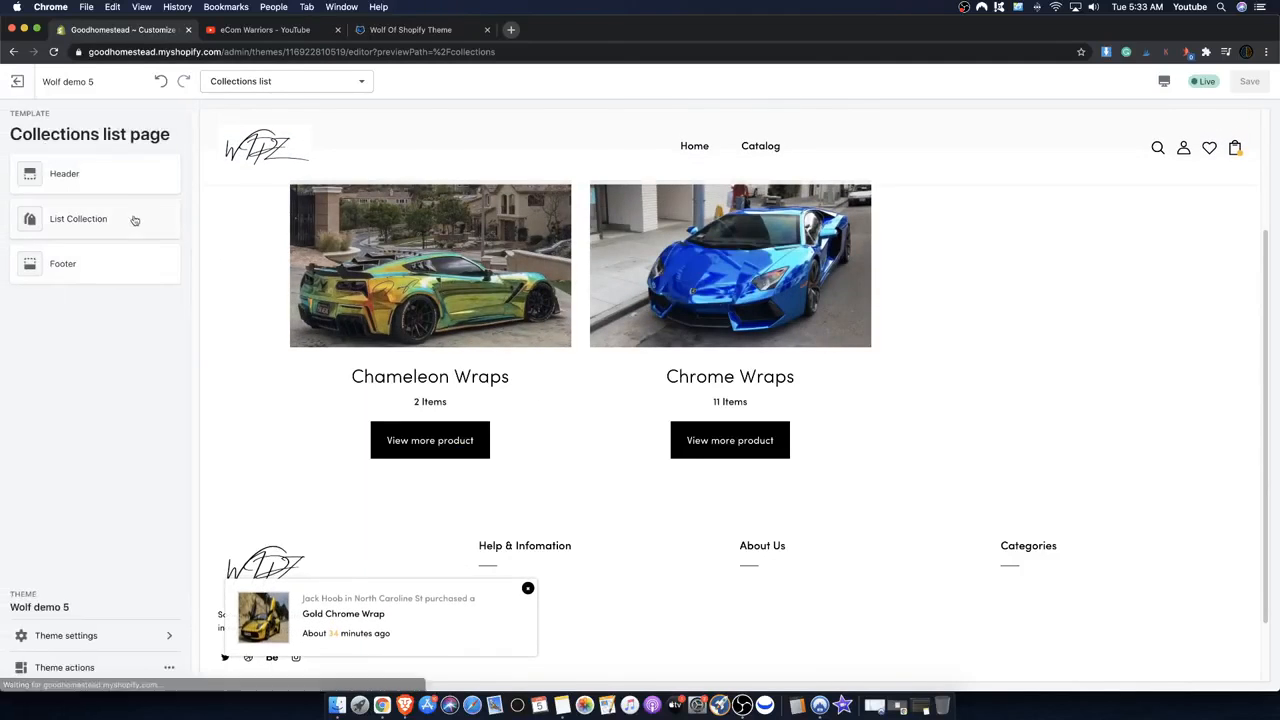
{"action": "left_click", "coordinate": [107, 641]}
{"action": "left_click", "coordinate": [22, 124]}
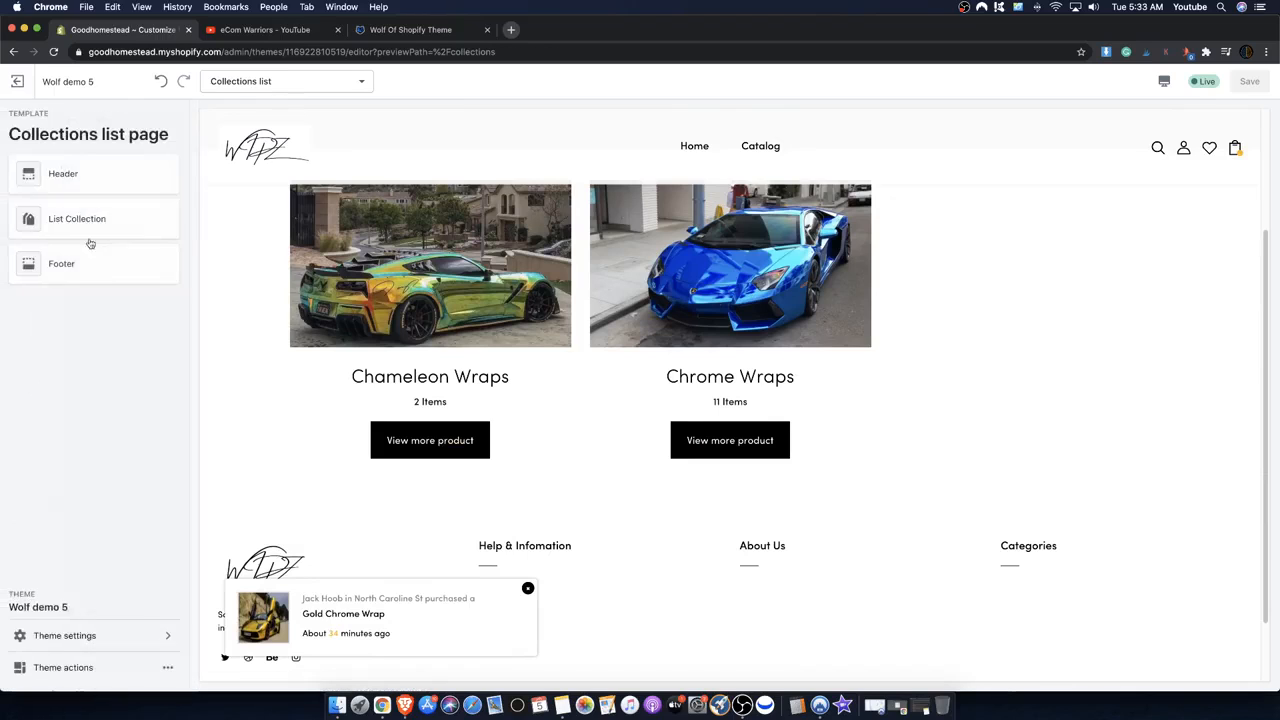
{"action": "left_click", "coordinate": [105, 219]}
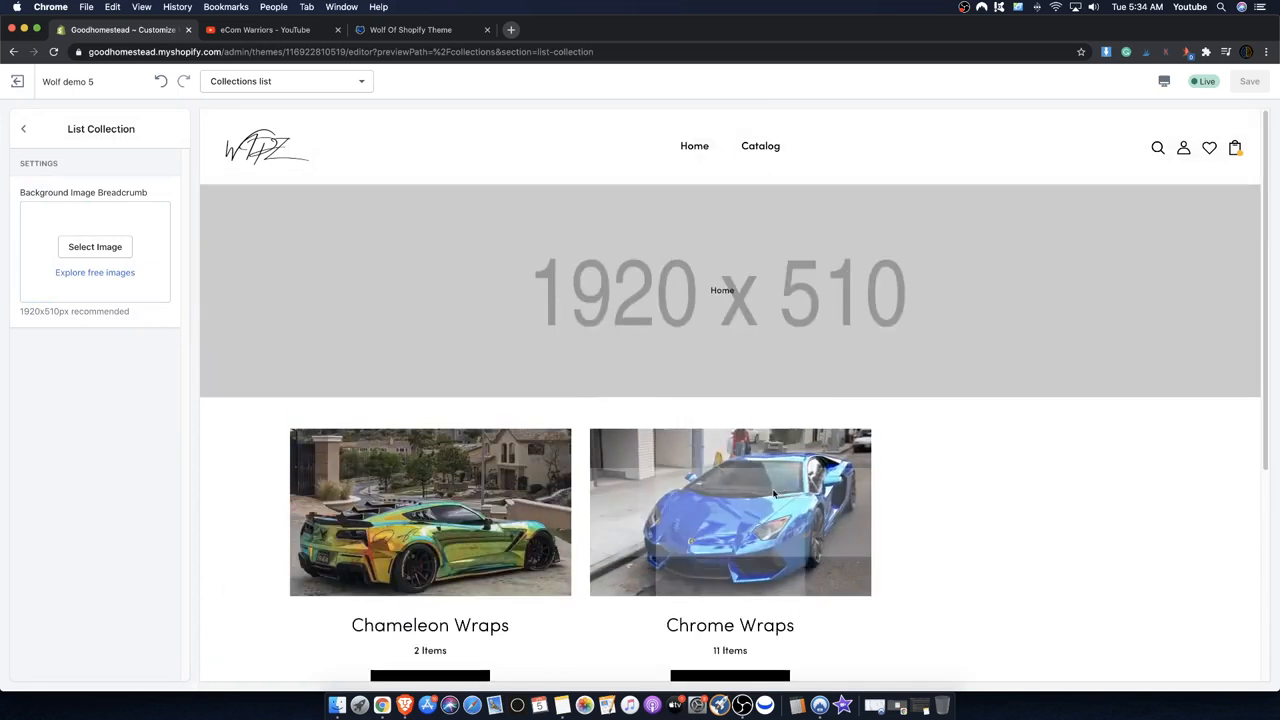
- Open the Chrome Wraps collection from the collections list preview and look through its product listing
{"action": "scroll", "coordinate": [773, 493], "scroll_direction": "down", "scroll_amount": 3}
{"action": "left_click", "coordinate": [730, 512]}
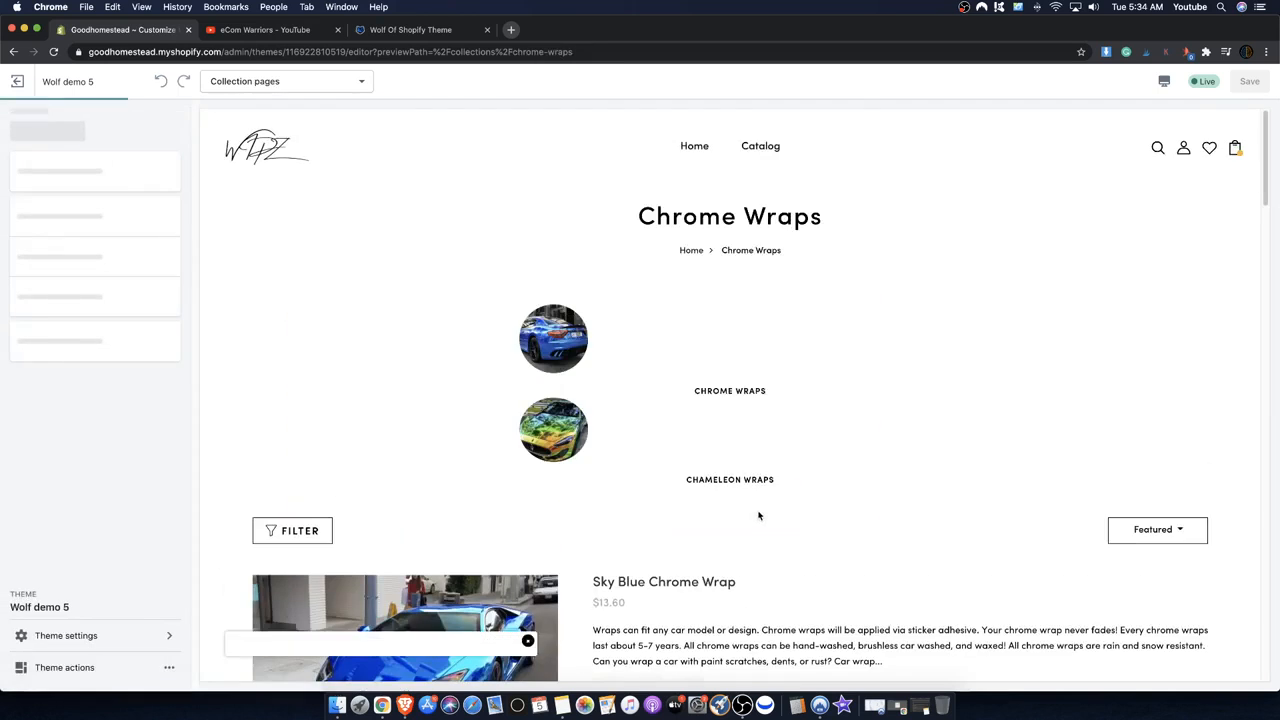
{"action": "scroll", "coordinate": [758, 514], "scroll_direction": "down", "scroll_amount": 3}
{"action": "scroll", "coordinate": [837, 464], "scroll_direction": "down", "scroll_amount": 10}
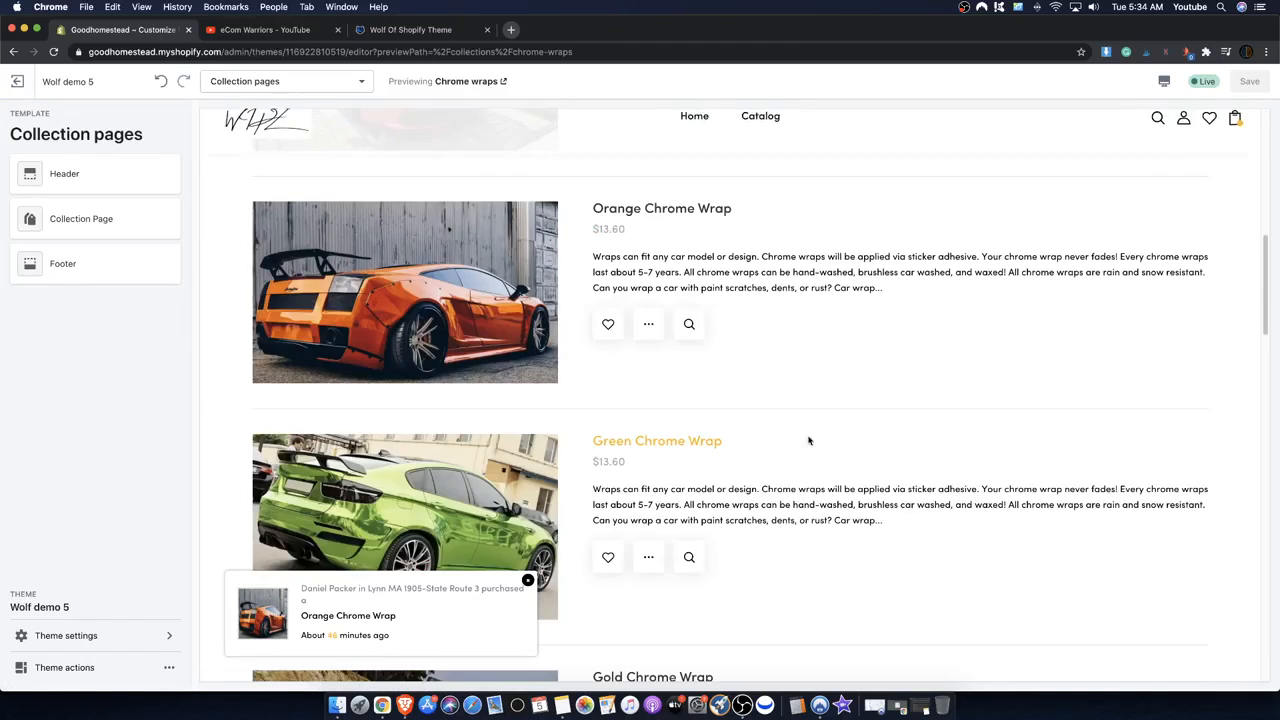
{"action": "scroll", "coordinate": [851, 463], "scroll_direction": "up", "scroll_amount": 5}
{"action": "scroll", "coordinate": [840, 465], "scroll_direction": "up", "scroll_amount": 5}
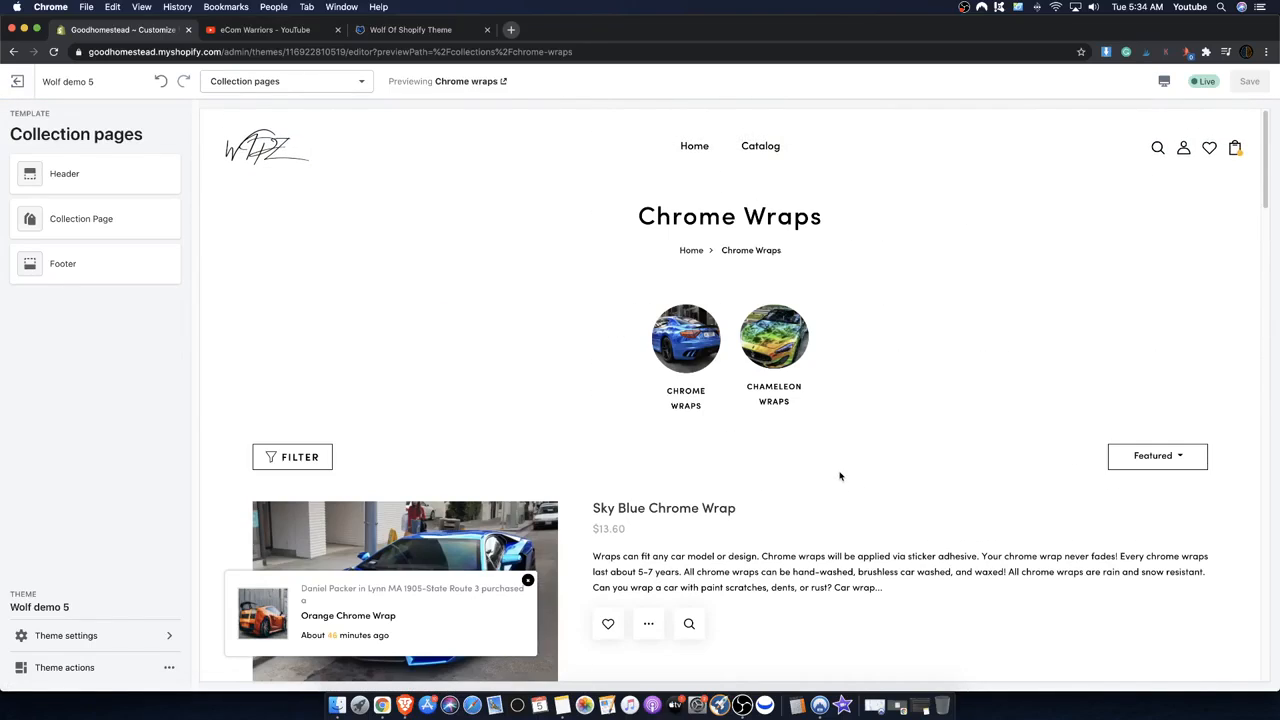
{"action": "scroll", "coordinate": [795, 440], "scroll_direction": "down", "scroll_amount": 15}
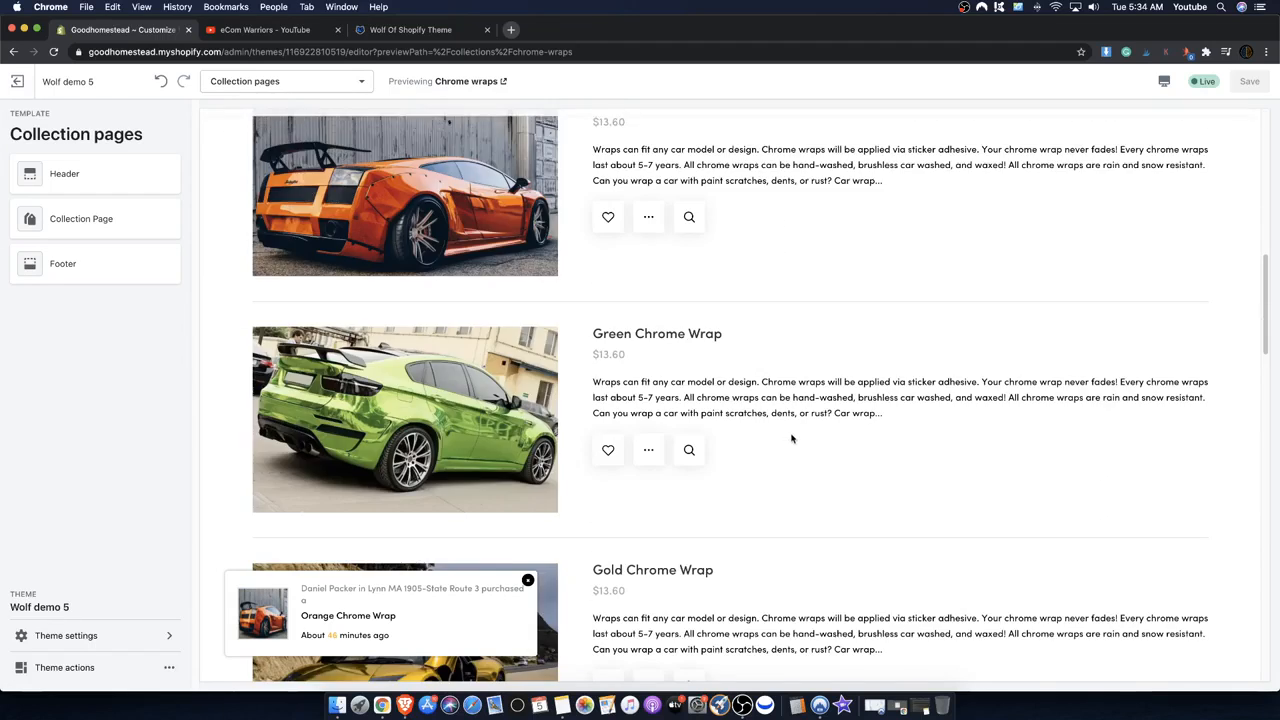
- Test the Chameleon Wraps icon link on the Chrome Wraps page, look into the header settings, and return to the Collection pages template
{"action": "scroll", "coordinate": [686, 330], "scroll_direction": "up", "scroll_amount": 6}
{"action": "scroll", "coordinate": [686, 330], "scroll_direction": "up", "scroll_amount": 7}
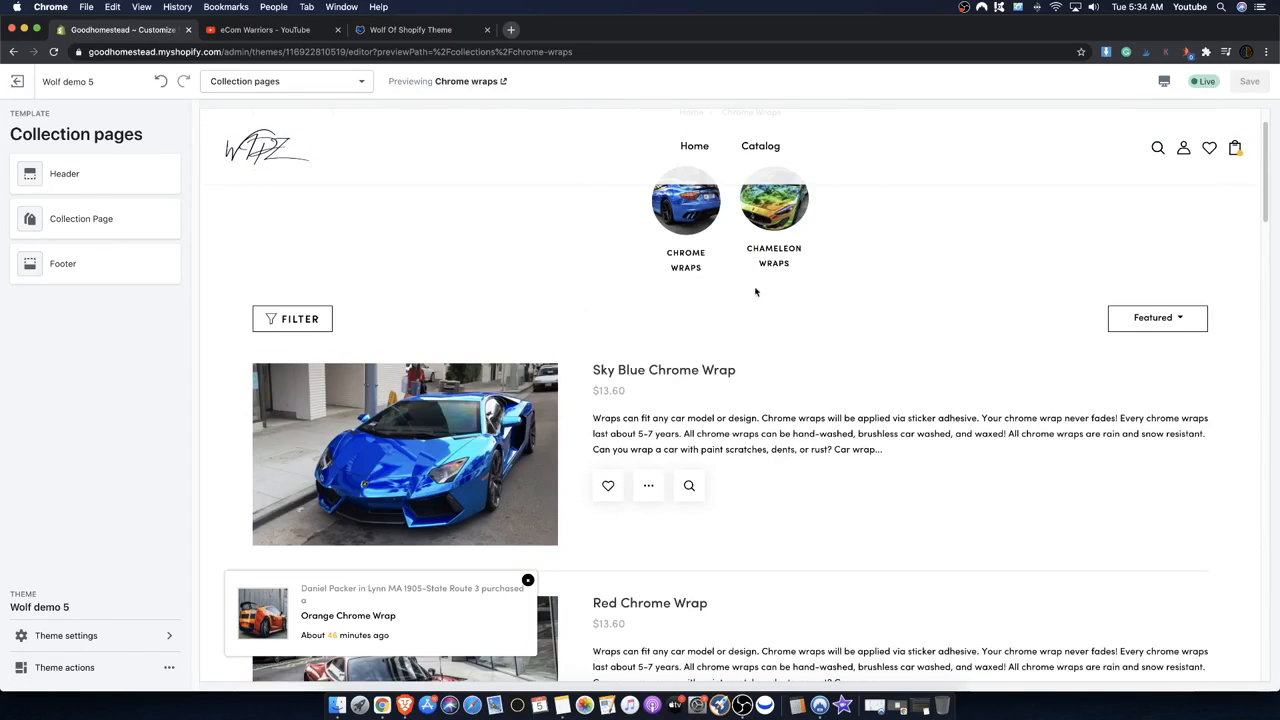
{"action": "left_click", "coordinate": [757, 283]}
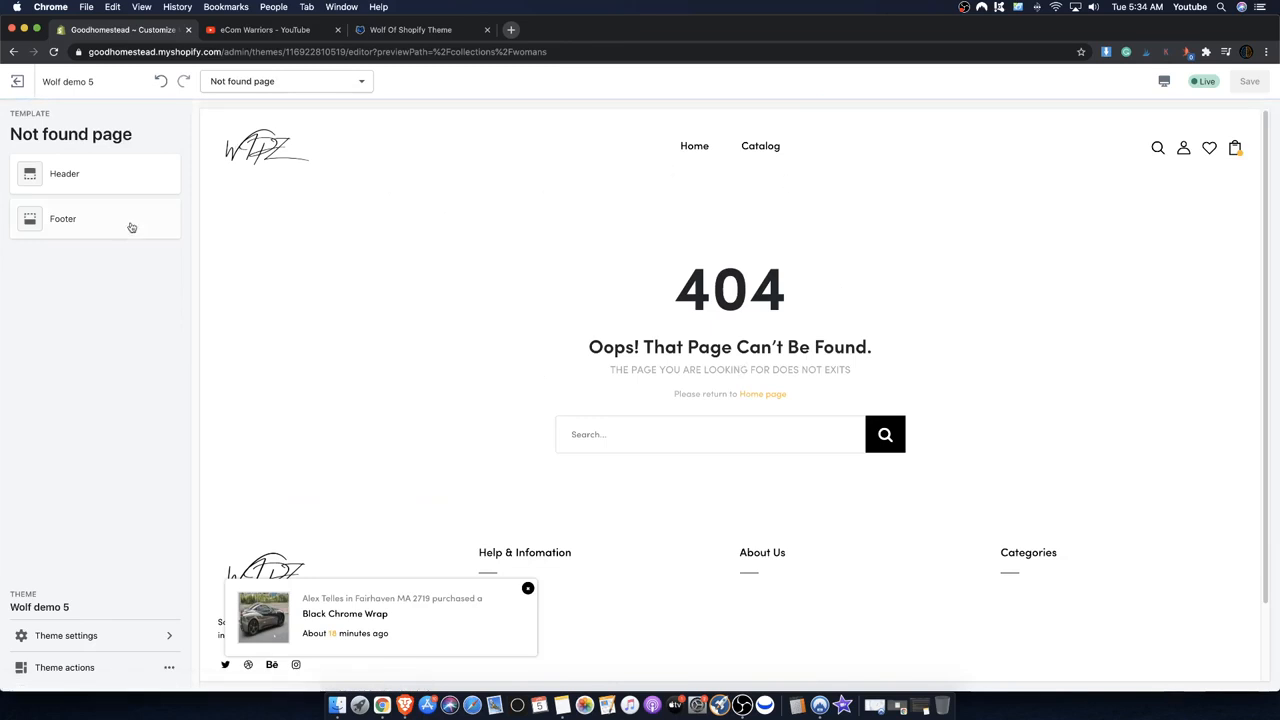
{"action": "left_click", "coordinate": [84, 170]}
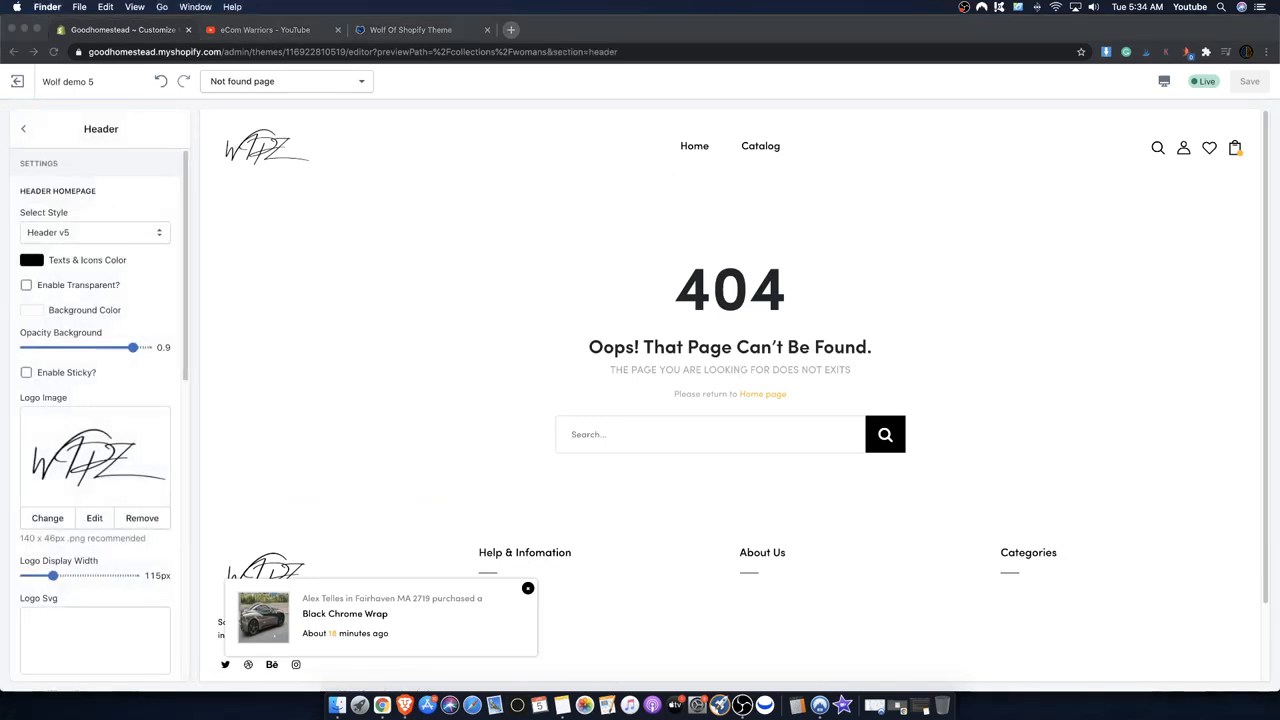
{"action": "left_click", "coordinate": [23, 128]}
{"action": "left_click", "coordinate": [366, 81]}
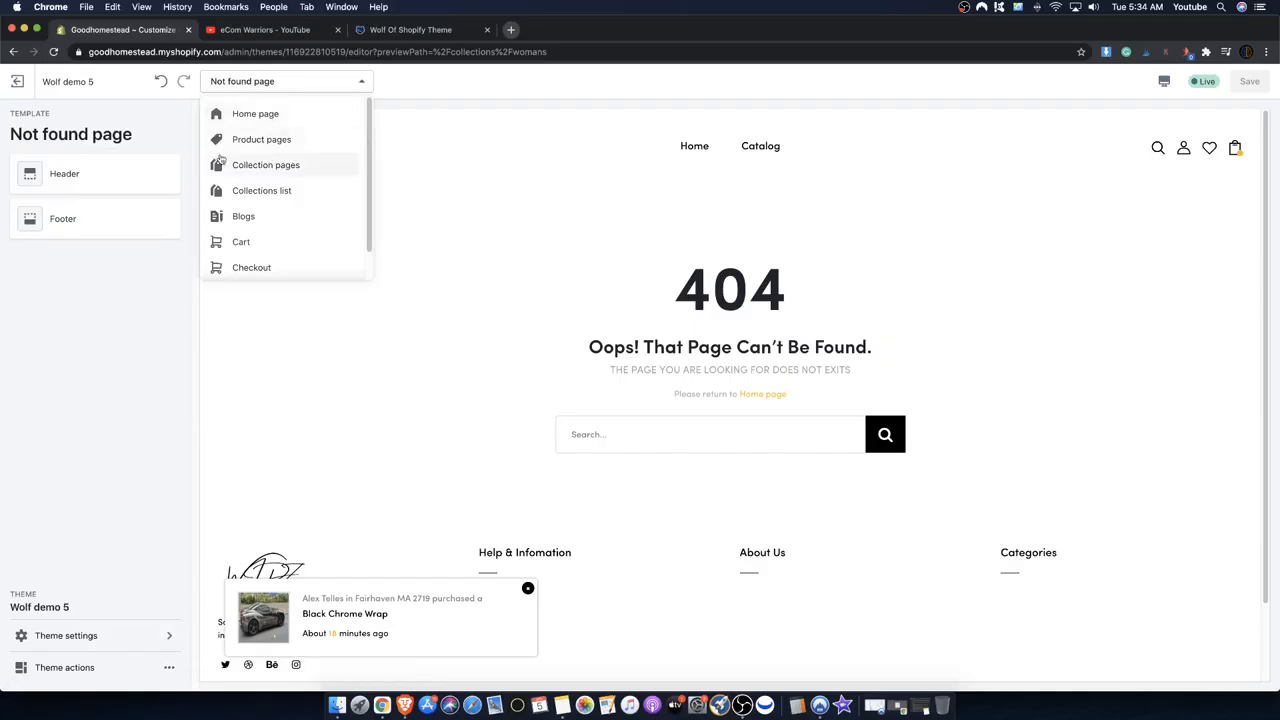
{"action": "left_click", "coordinate": [267, 170]}
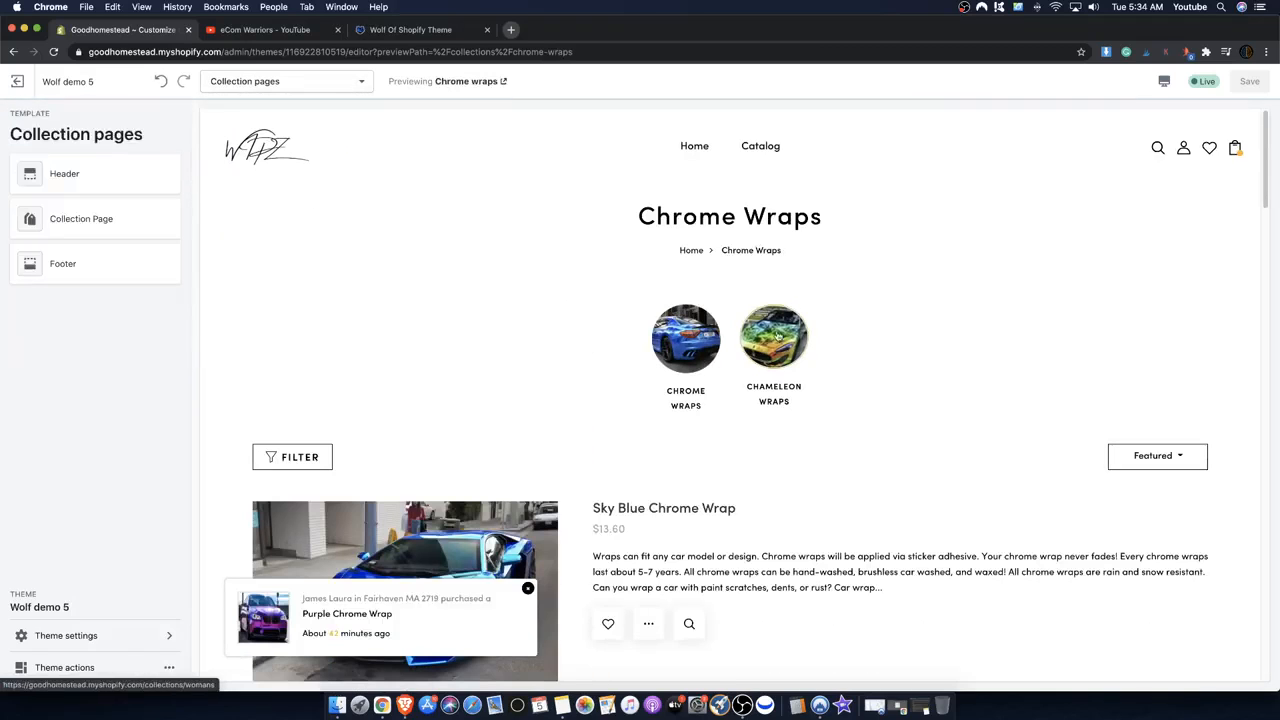
- In the collection page's theme settings, relink the Chameleon Wraps icon to the Chameleon Wraps collection and save
{"action": "left_click", "coordinate": [98, 216]}
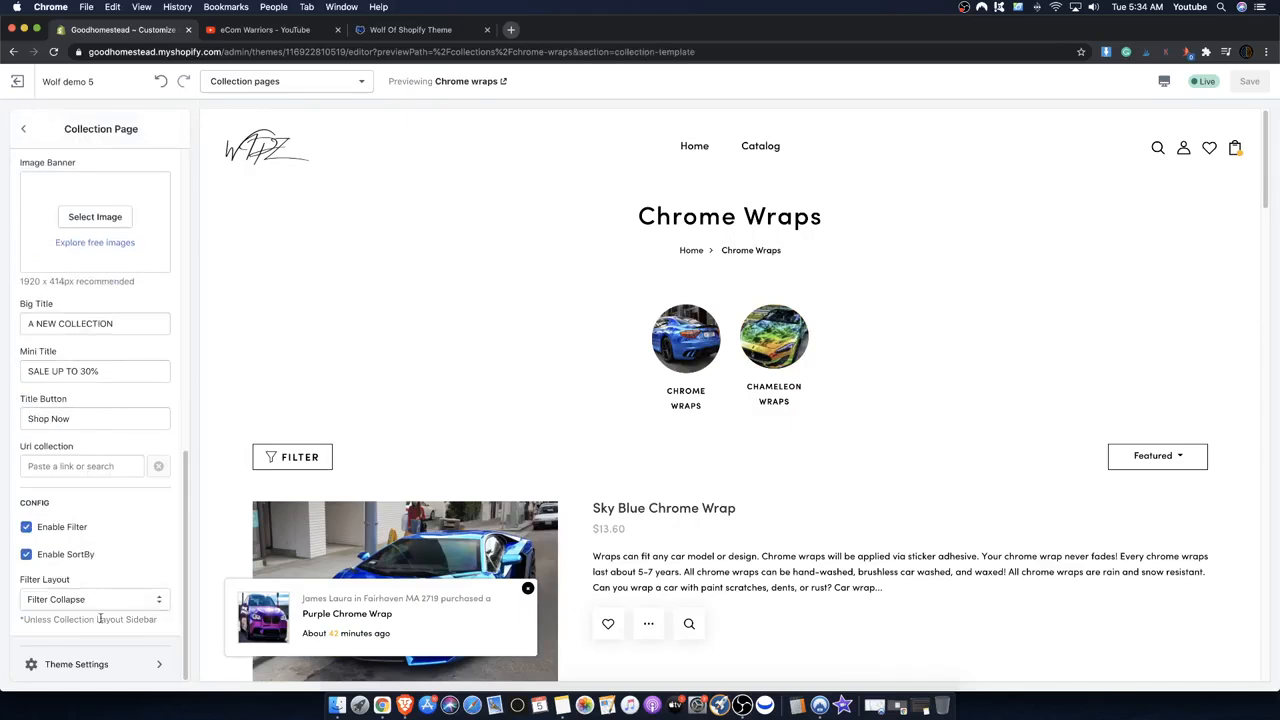
{"action": "left_click", "coordinate": [88, 664]}
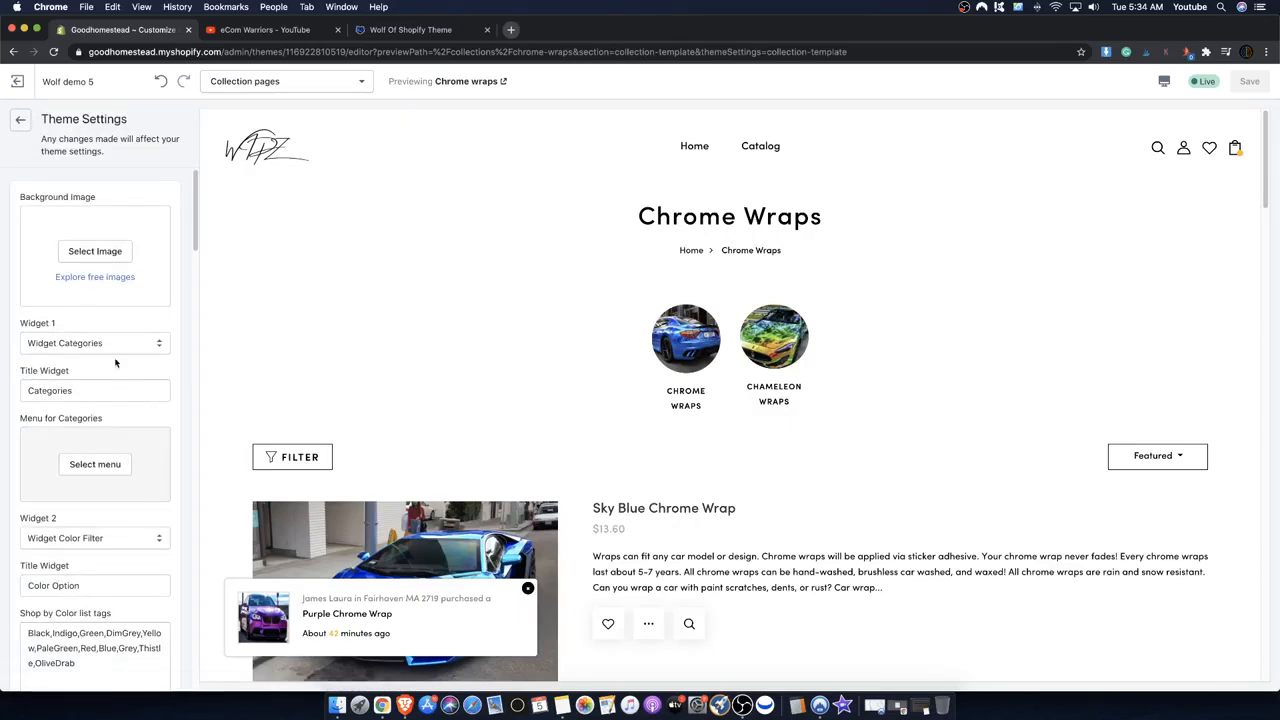
{"action": "scroll", "coordinate": [115, 363], "scroll_direction": "down", "scroll_amount": 15}
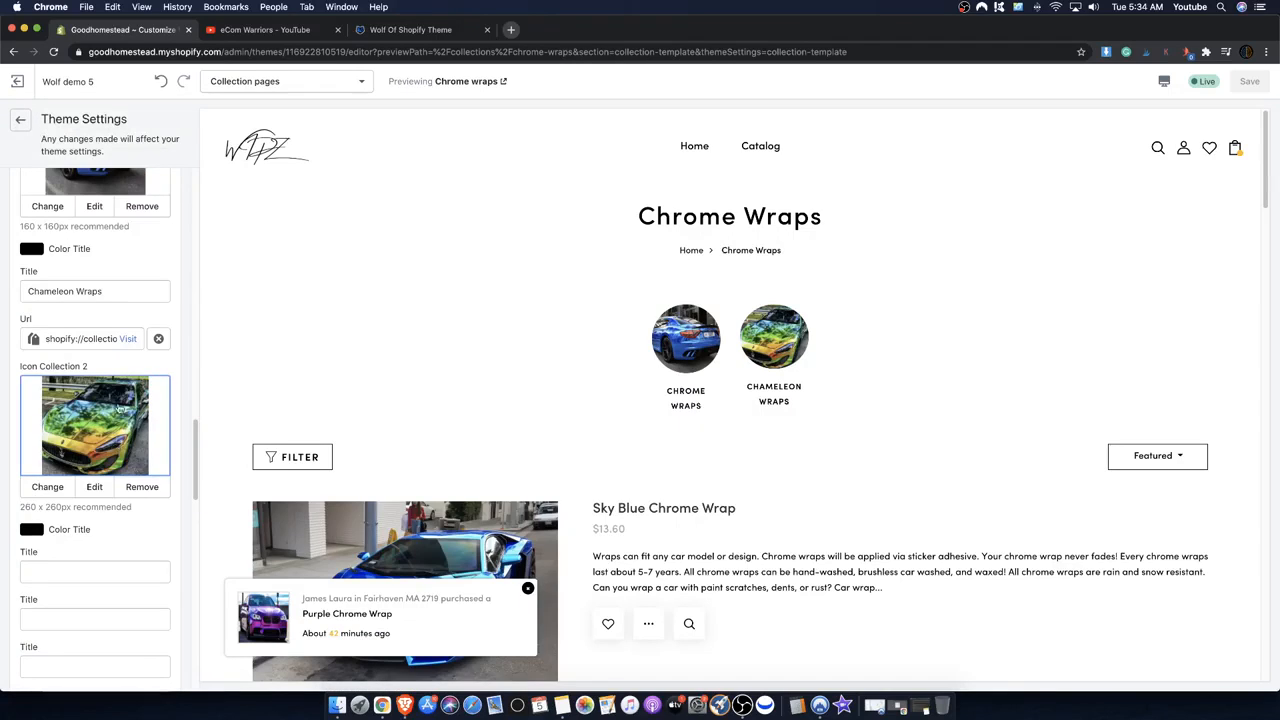
{"action": "left_click", "coordinate": [158, 339]}
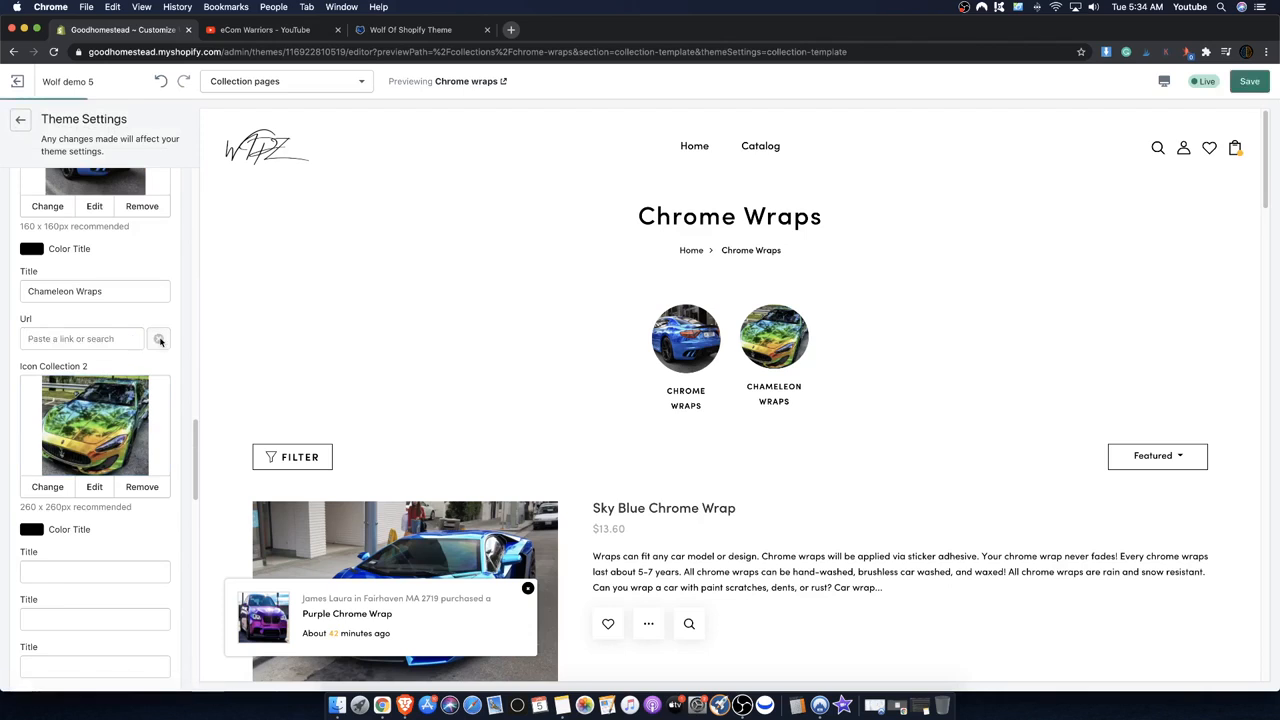
{"action": "left_click", "coordinate": [84, 337]}
{"action": "left_click", "coordinate": [61, 187]}
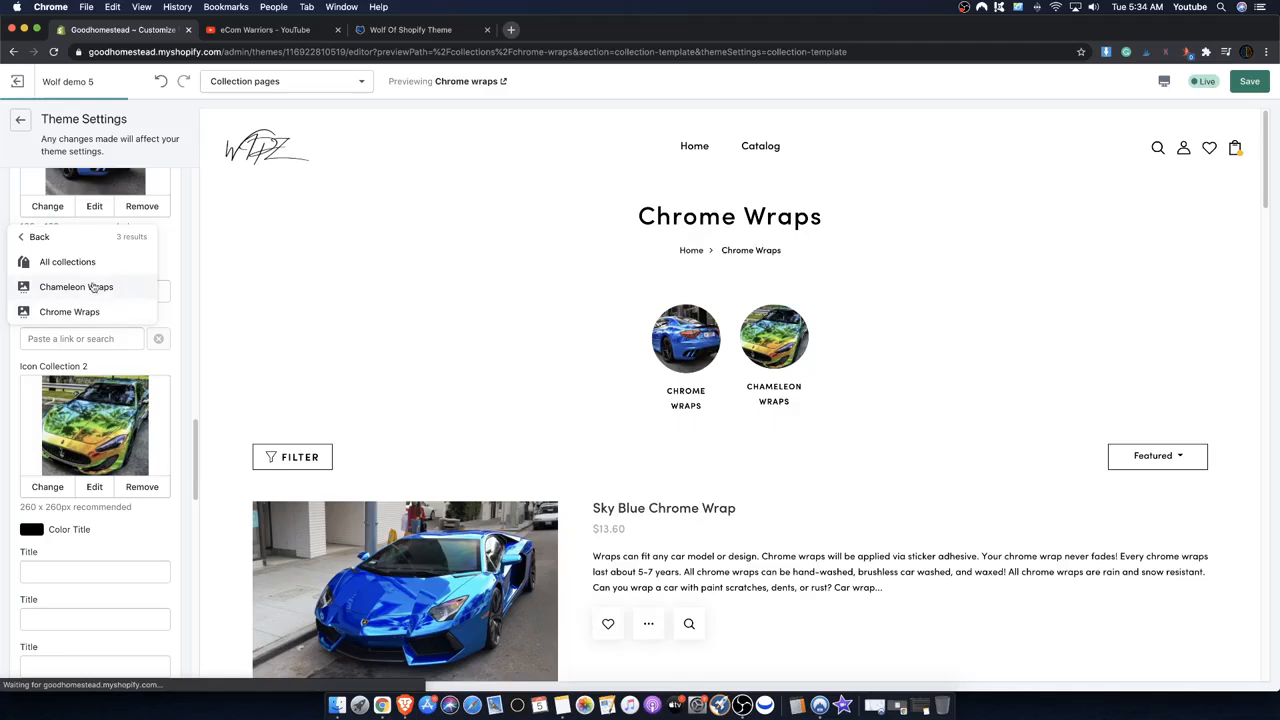
{"action": "left_click", "coordinate": [104, 287]}
{"action": "left_click", "coordinate": [1250, 81]}
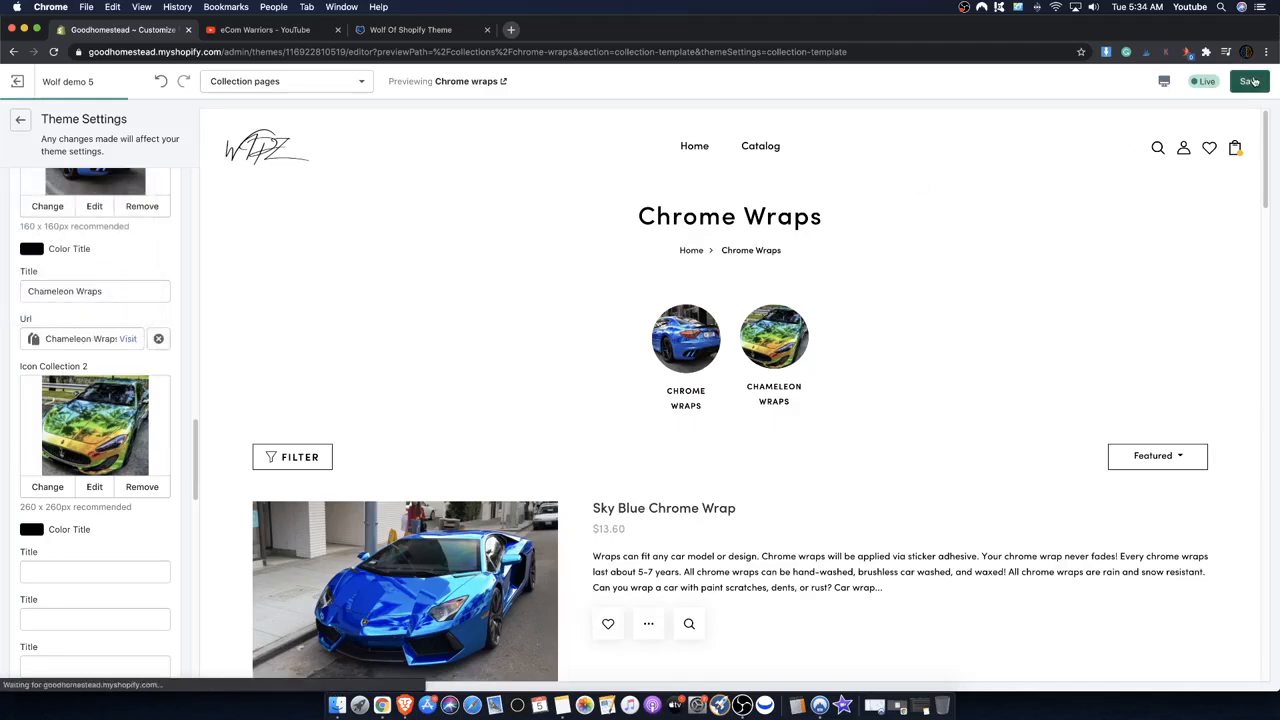
- Relink the Chrome Wraps icon's URL to the Chrome Wraps collection and save the theme
{"action": "scroll", "coordinate": [110, 328], "scroll_direction": "up", "scroll_amount": 3}
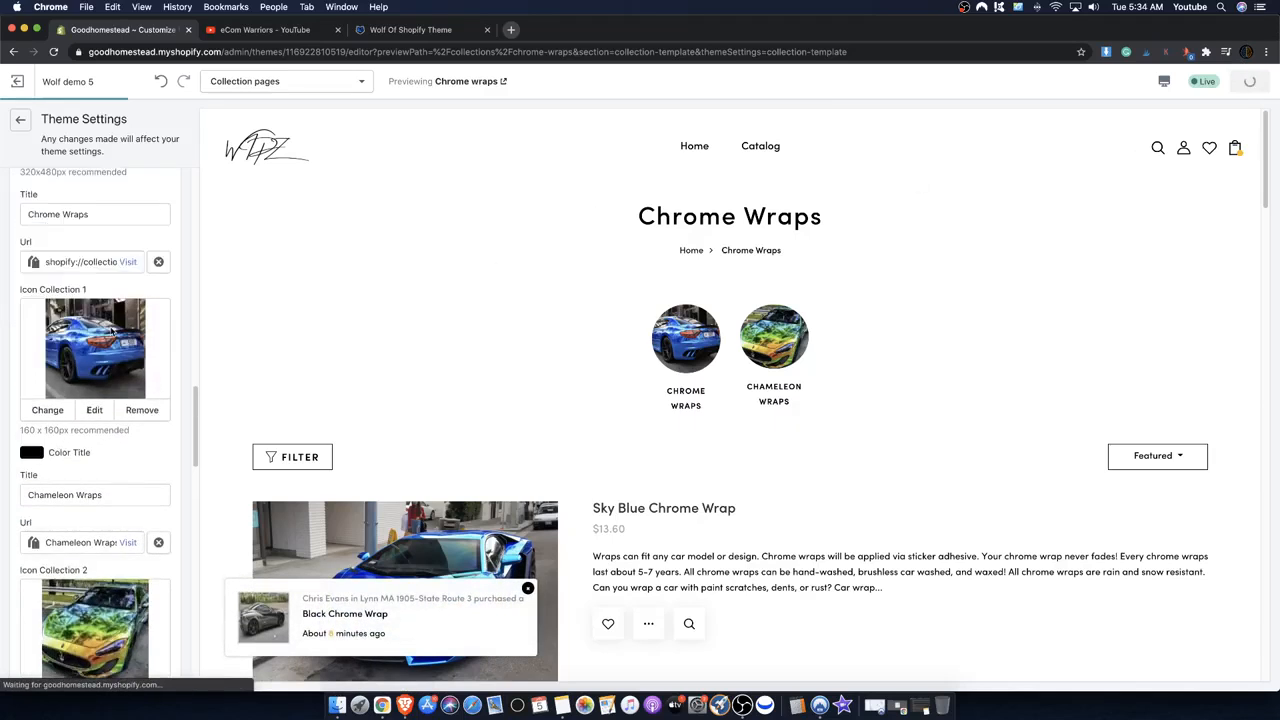
{"action": "left_click", "coordinate": [100, 262]}
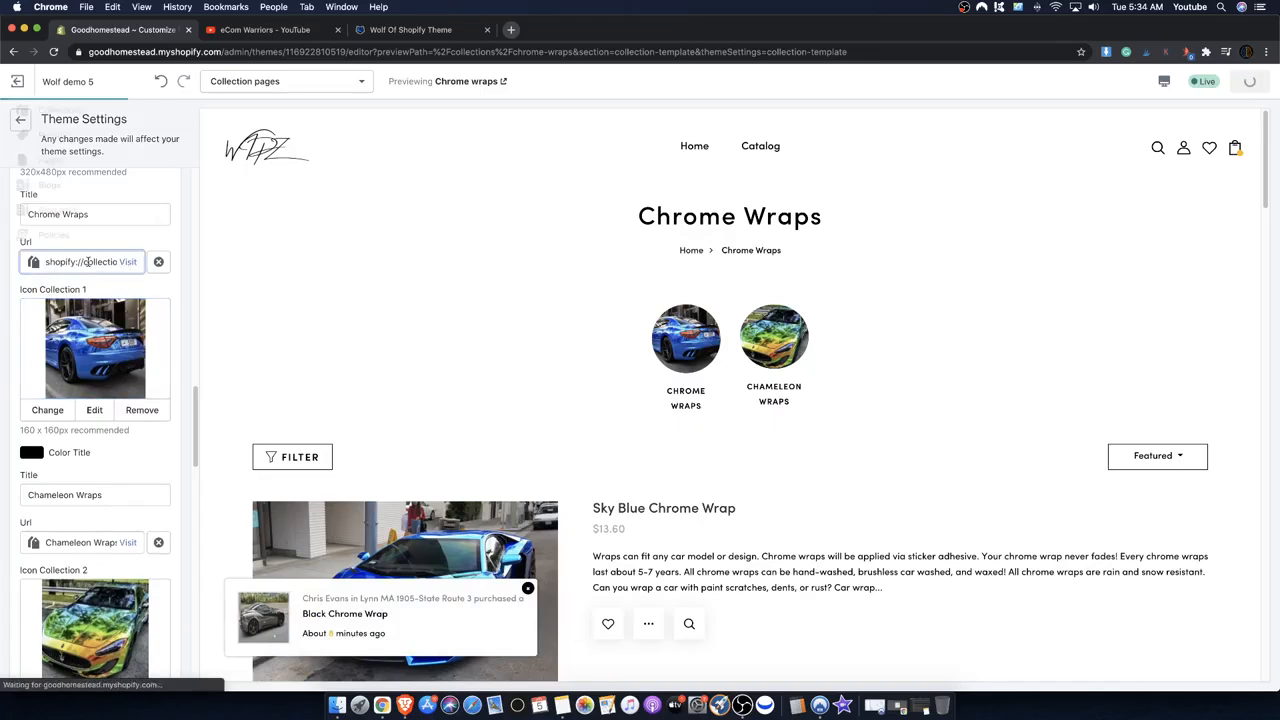
{"action": "left_click", "coordinate": [174, 271]}
{"action": "left_click", "coordinate": [158, 262]}
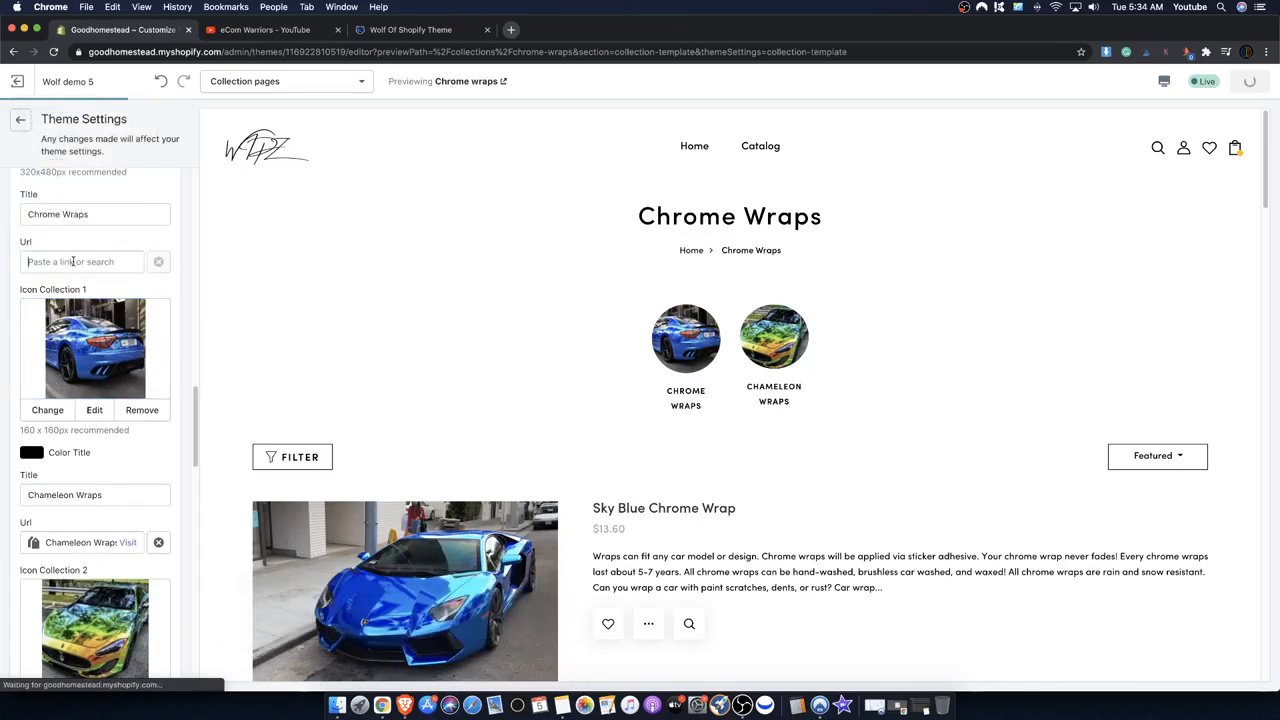
{"action": "left_click", "coordinate": [105, 262]}
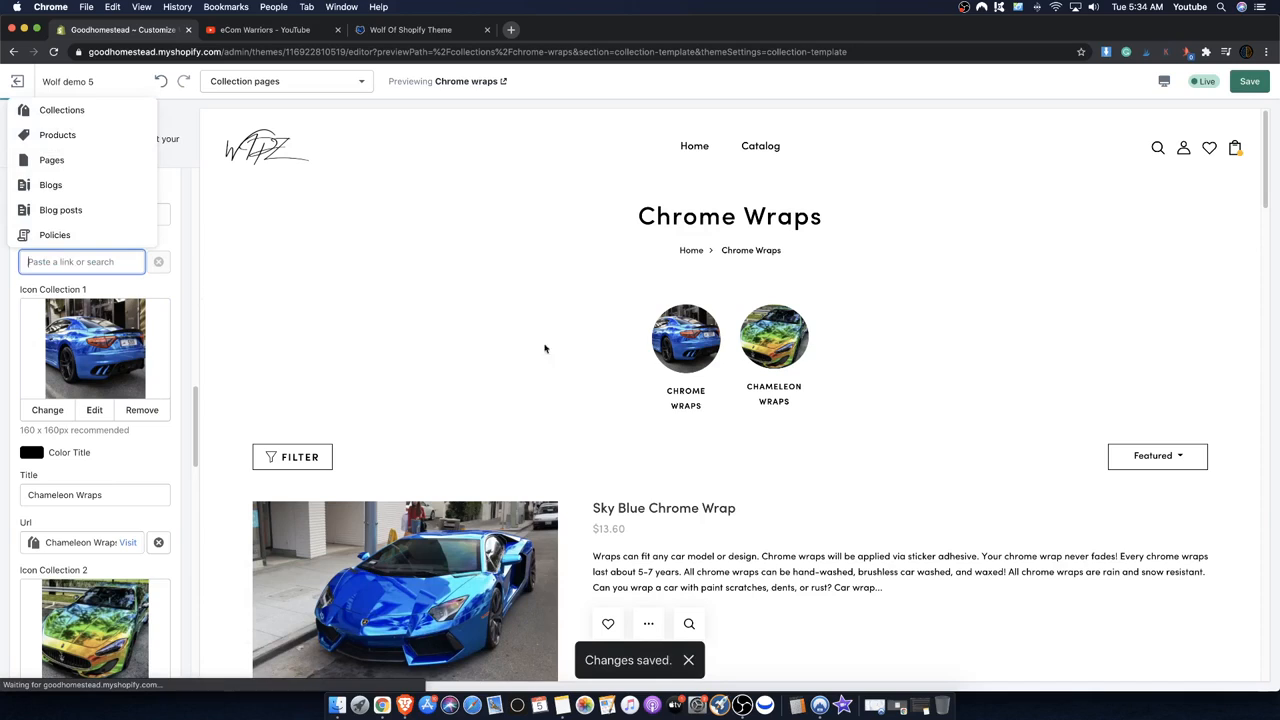
{"action": "left_click", "coordinate": [58, 114]}
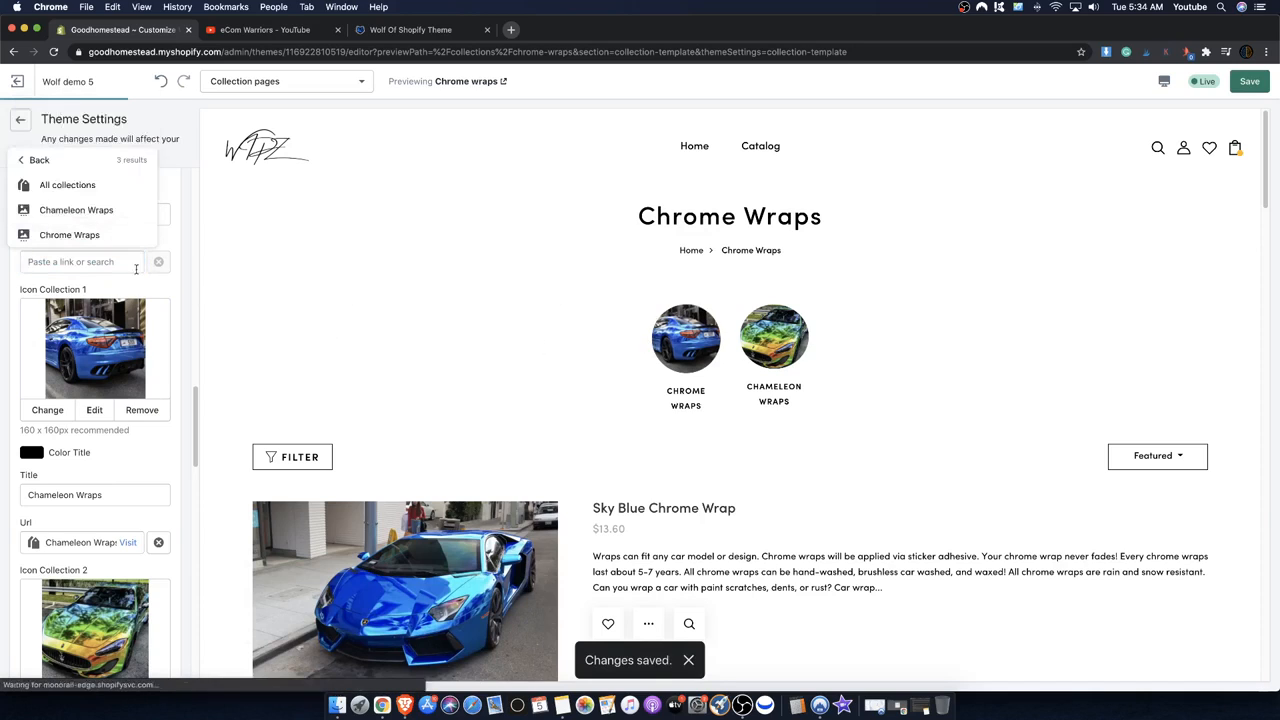
{"action": "left_click", "coordinate": [80, 230]}
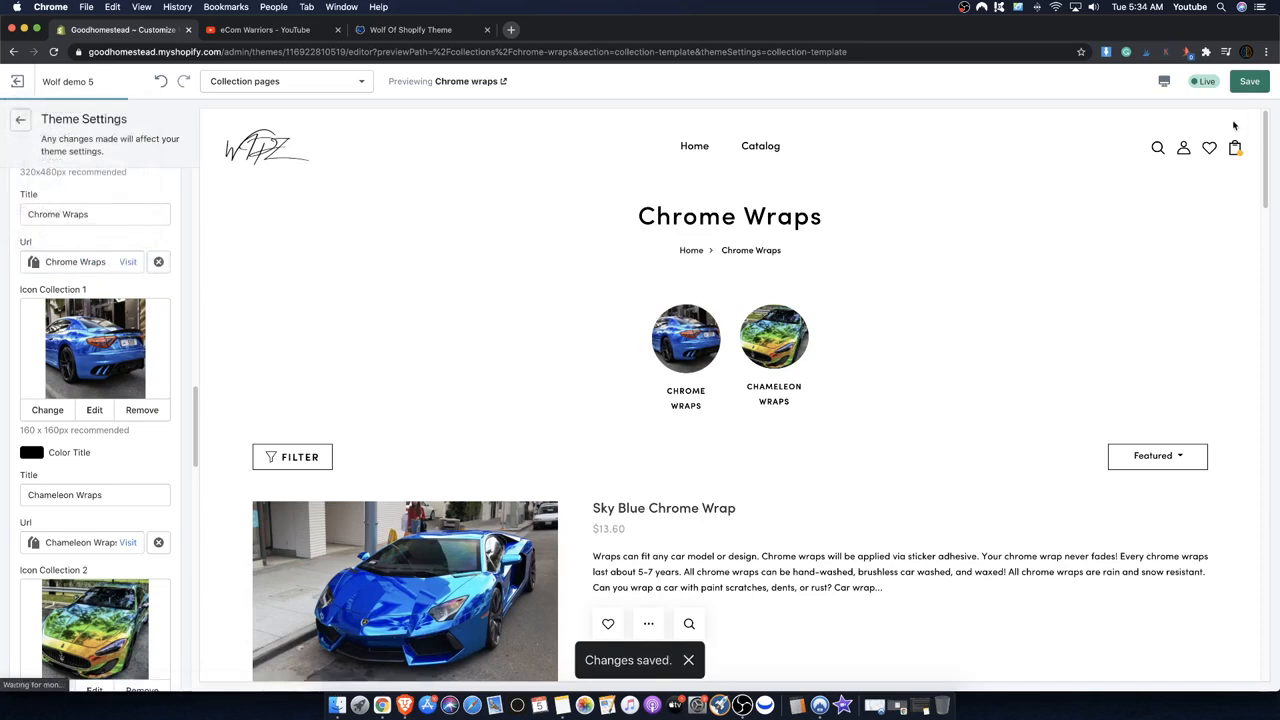
{"action": "left_click", "coordinate": [1250, 82]}
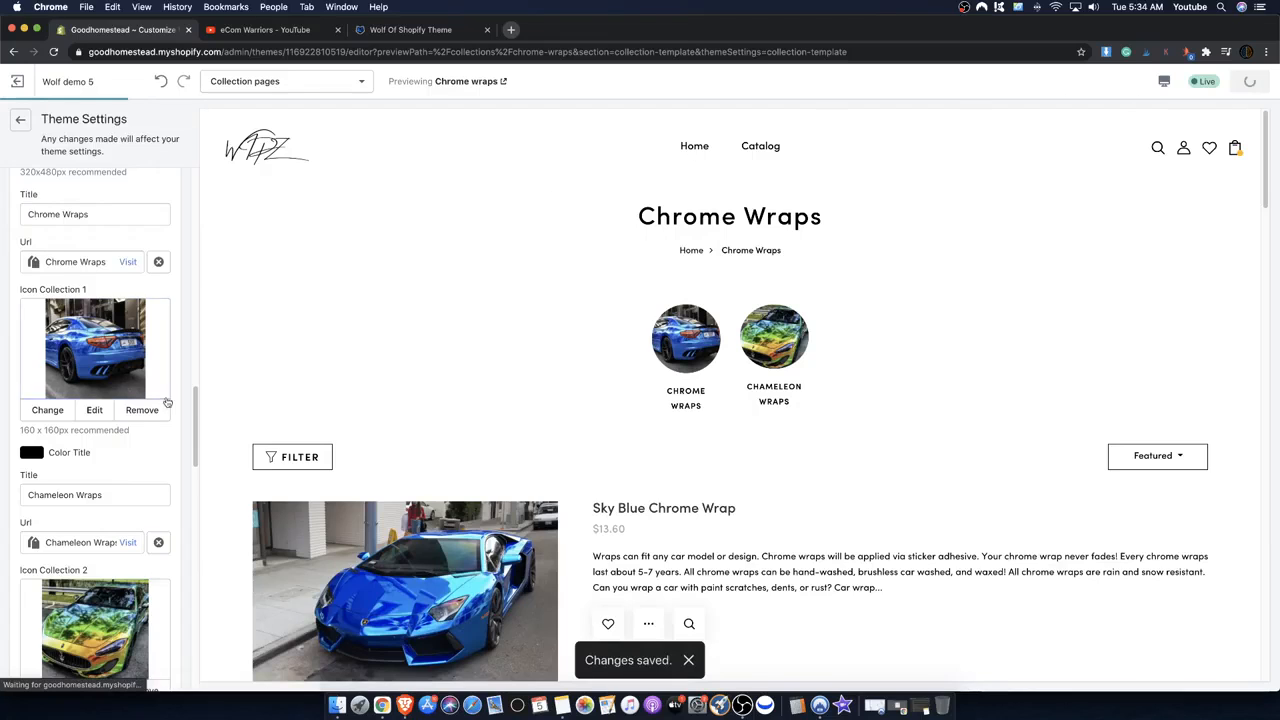
{"action": "scroll", "coordinate": [163, 400], "scroll_direction": "down", "scroll_amount": 3}
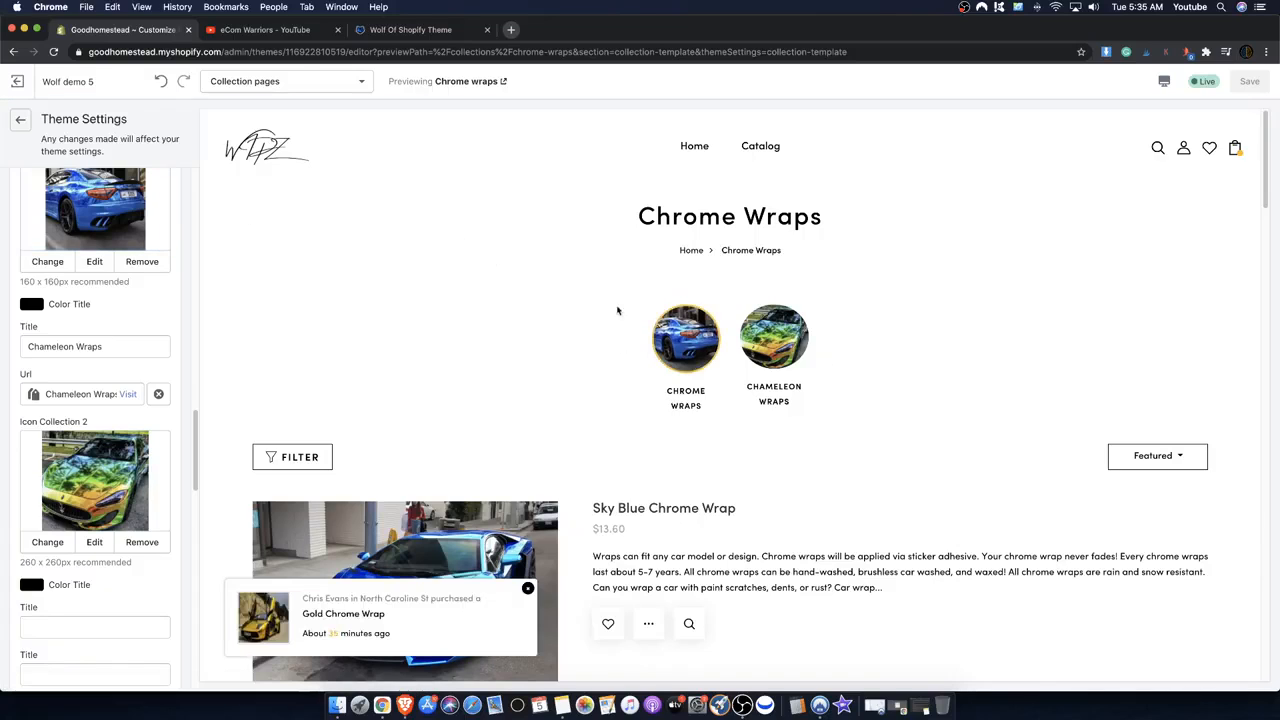
- Leave the theme editor, view the online store, and follow the Handpick Collection banner's Shop Now link to look through all products
{"action": "left_click", "coordinate": [17, 81]}
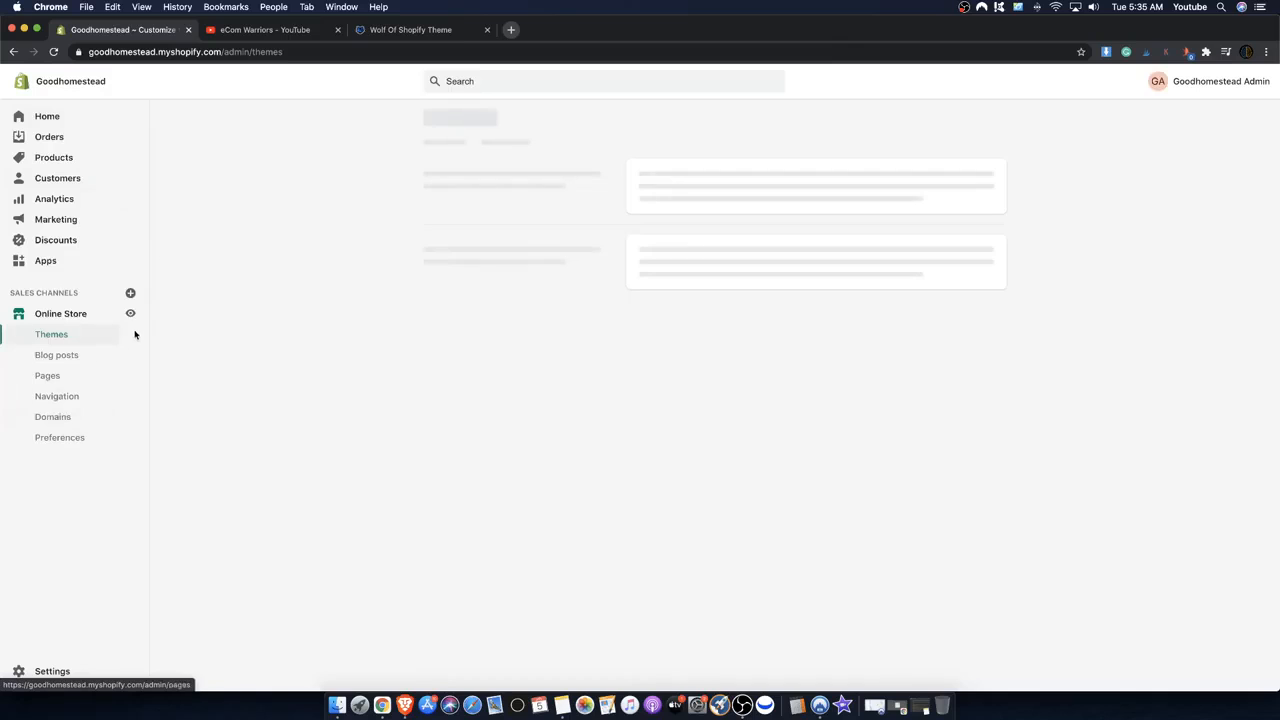
{"action": "left_click", "coordinate": [130, 313]}
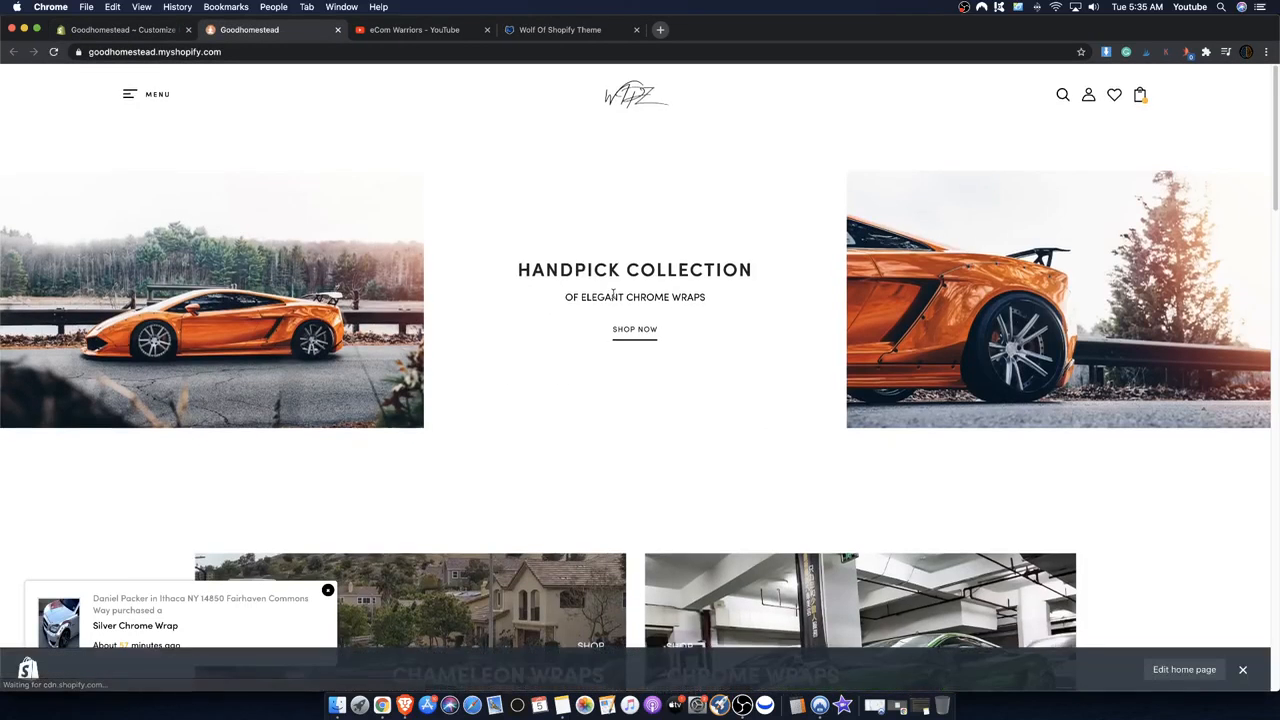
{"action": "scroll", "coordinate": [615, 300], "scroll_direction": "down", "scroll_amount": 2}
{"action": "left_click", "coordinate": [638, 256]}
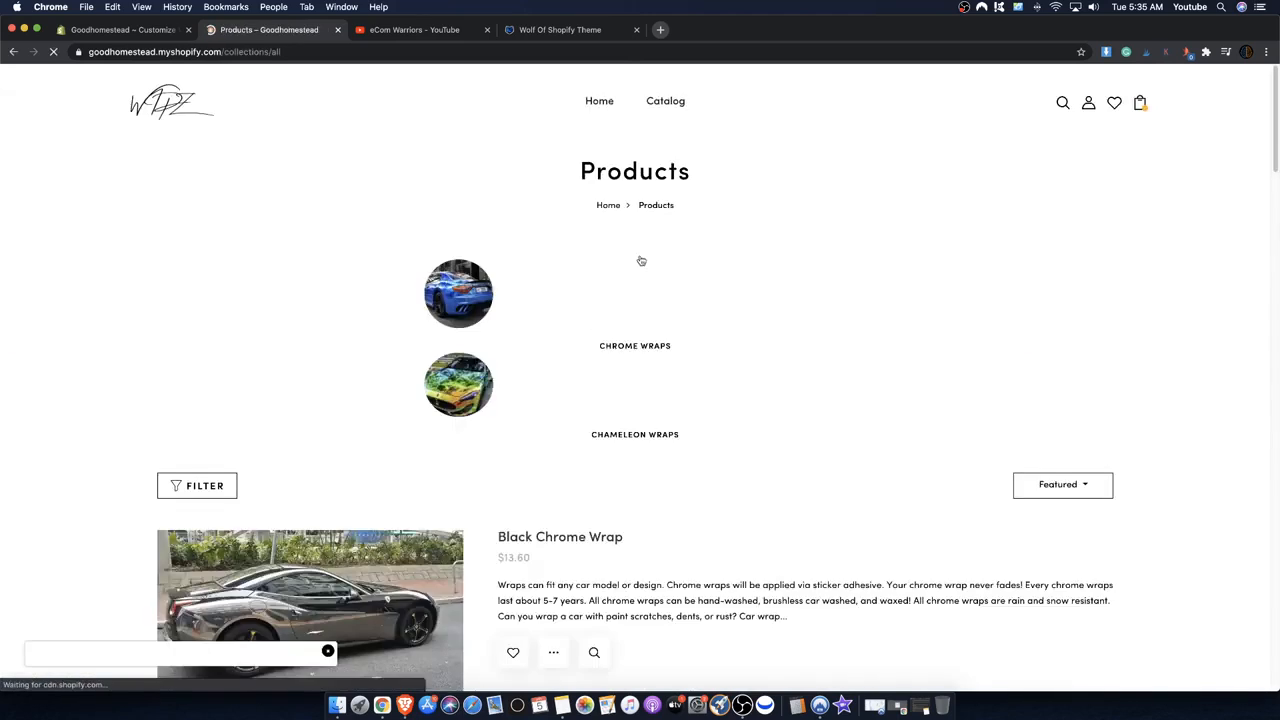
{"action": "scroll", "coordinate": [780, 360], "scroll_direction": "down", "scroll_amount": 7}
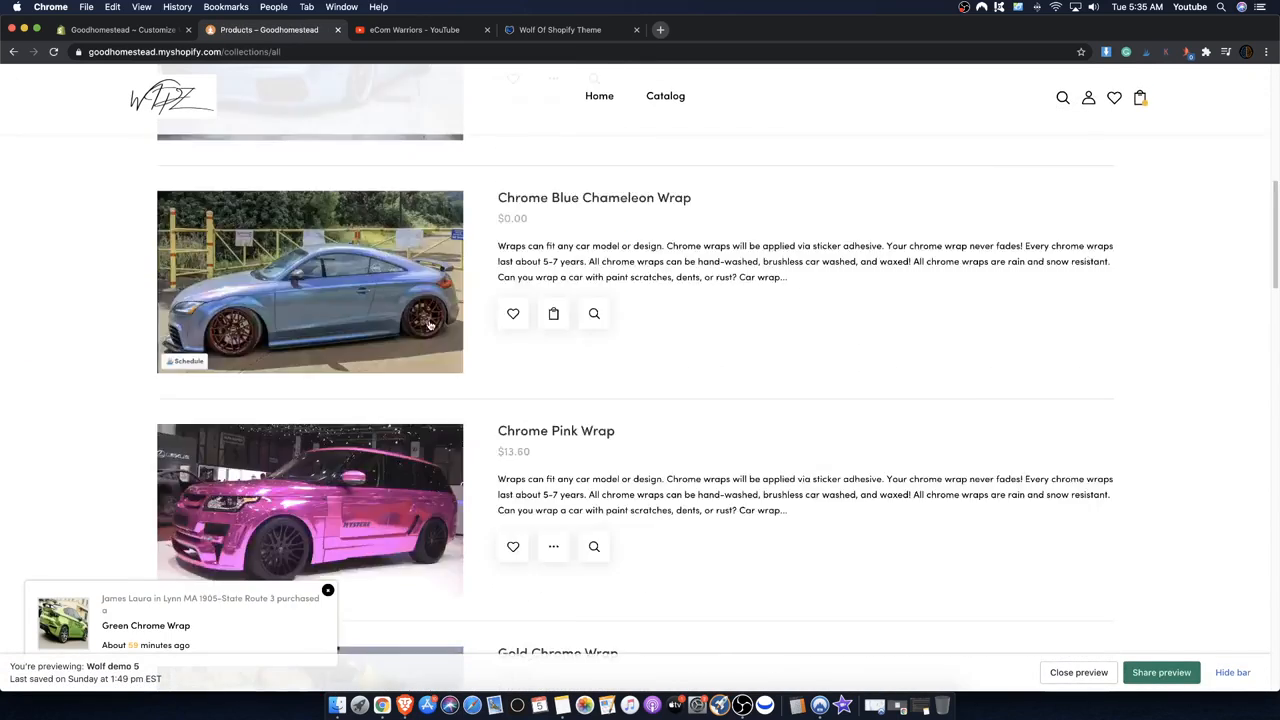
{"action": "scroll", "coordinate": [500, 320], "scroll_direction": "up", "scroll_amount": 4}
{"action": "scroll", "coordinate": [480, 323], "scroll_direction": "up", "scroll_amount": 3}
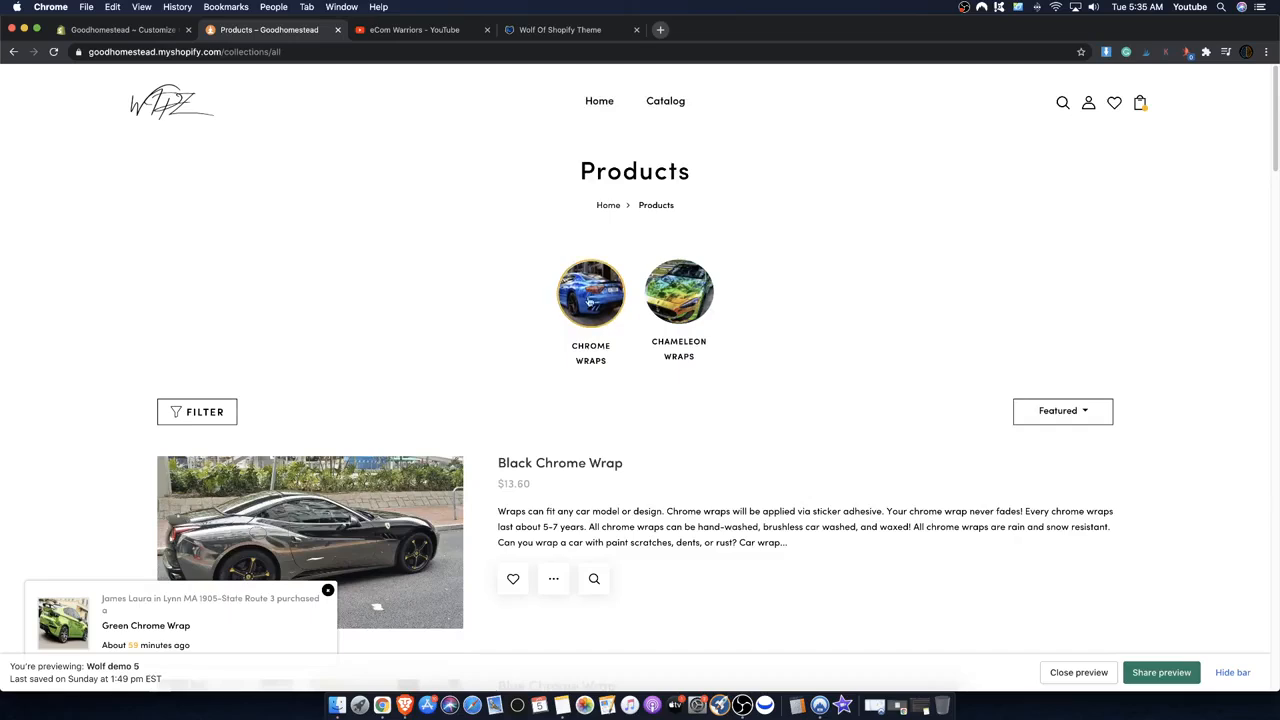
- Open the Chrome Wraps collection through its round icon in the store and look through its products
{"action": "left_click", "coordinate": [581, 300]}
{"action": "scroll", "coordinate": [400, 300], "scroll_direction": "down", "scroll_amount": 15}
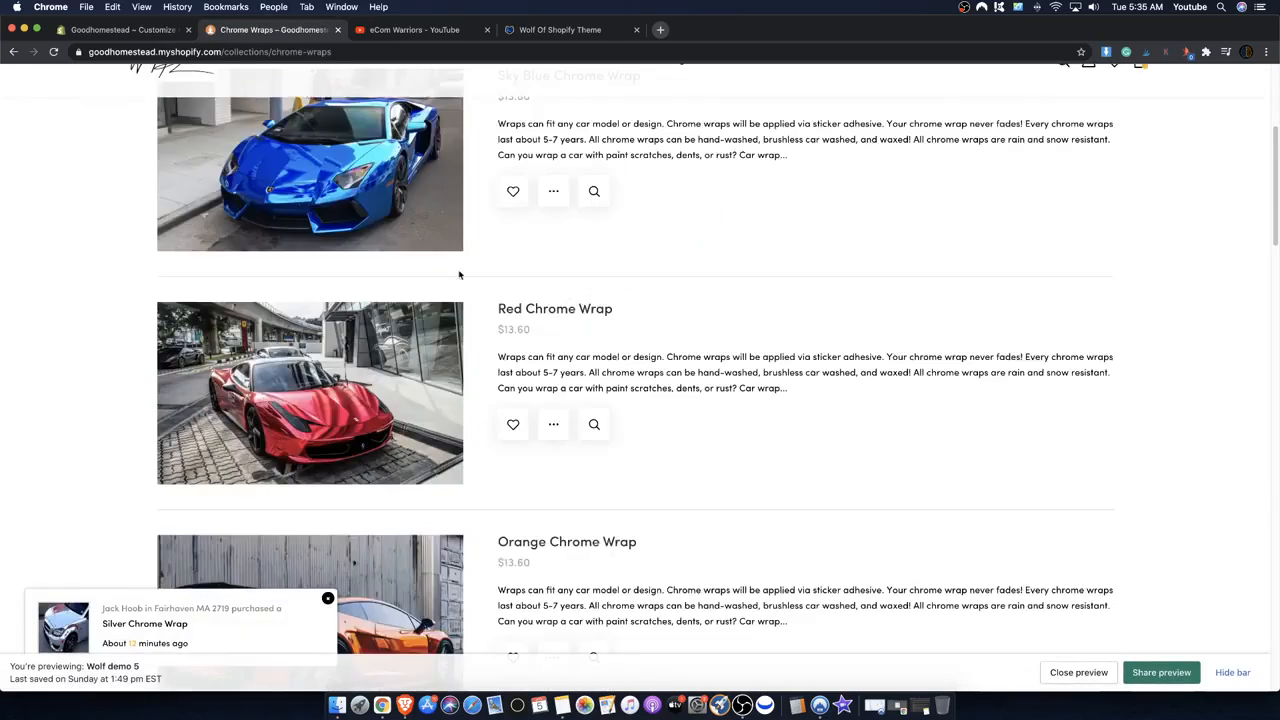
{"action": "scroll", "coordinate": [399, 281], "scroll_direction": "down", "scroll_amount": 10}
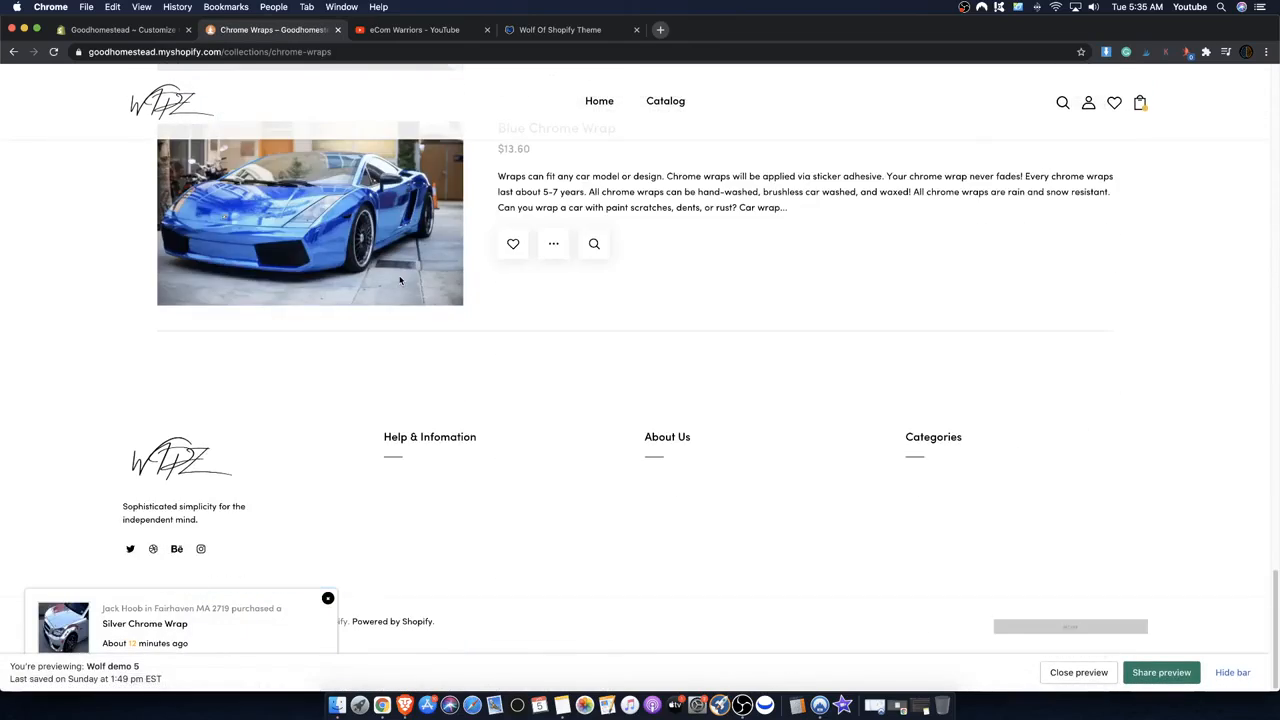
{"action": "scroll", "coordinate": [392, 290], "scroll_direction": "up", "scroll_amount": 8}
{"action": "scroll", "coordinate": [391, 287], "scroll_direction": "up", "scroll_amount": 10}
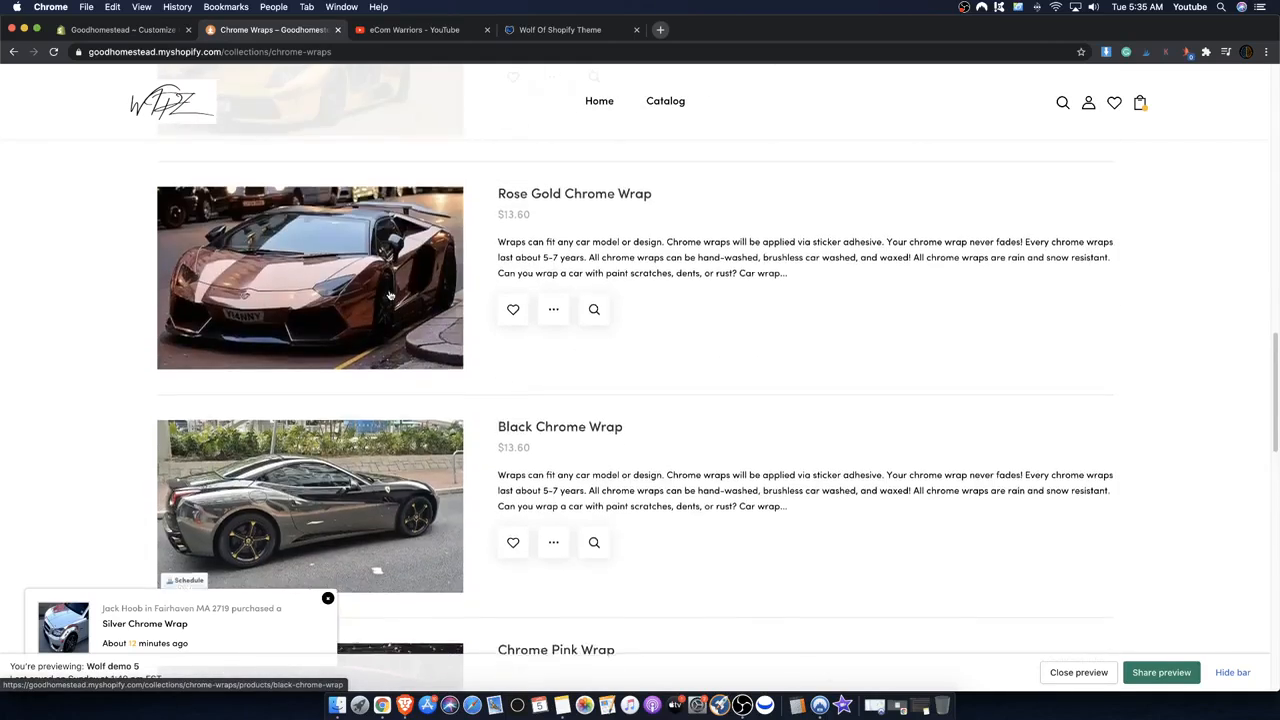
{"action": "scroll", "coordinate": [390, 295], "scroll_direction": "up", "scroll_amount": 10}
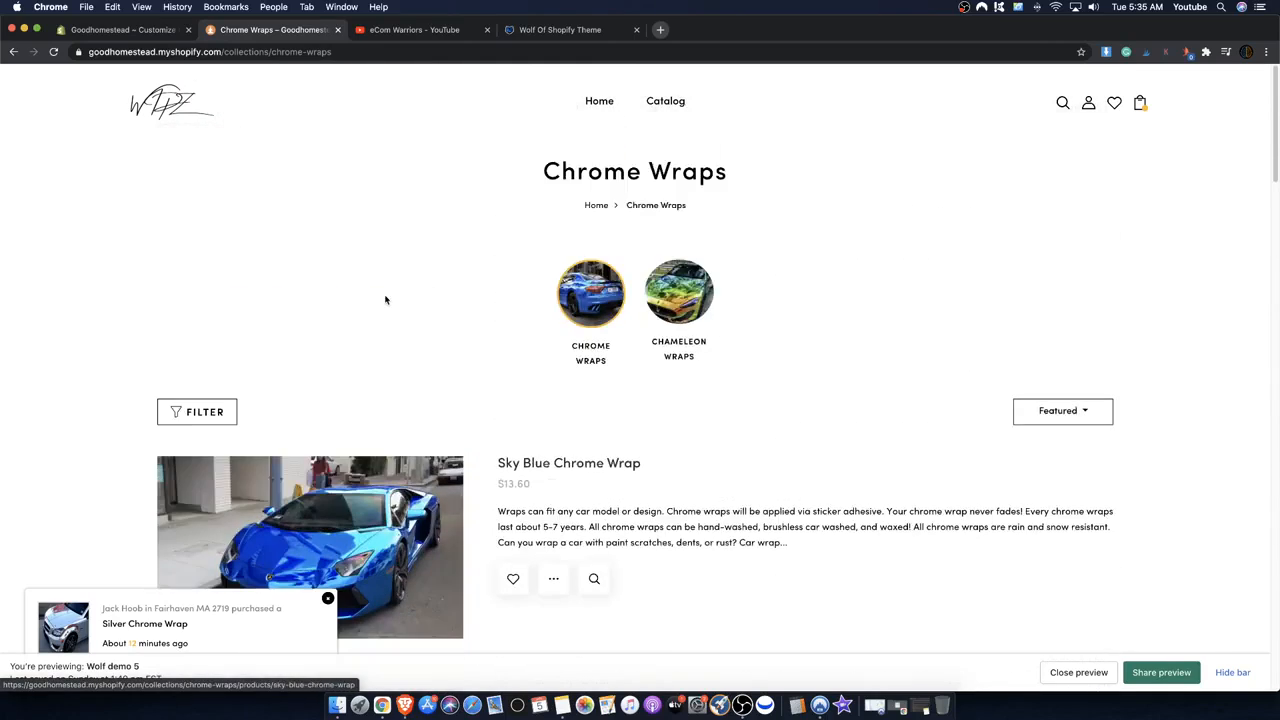
{"action": "scroll", "coordinate": [399, 289], "scroll_direction": "down", "scroll_amount": 6}
{"action": "scroll", "coordinate": [480, 320], "scroll_direction": "up", "scroll_amount": 6}
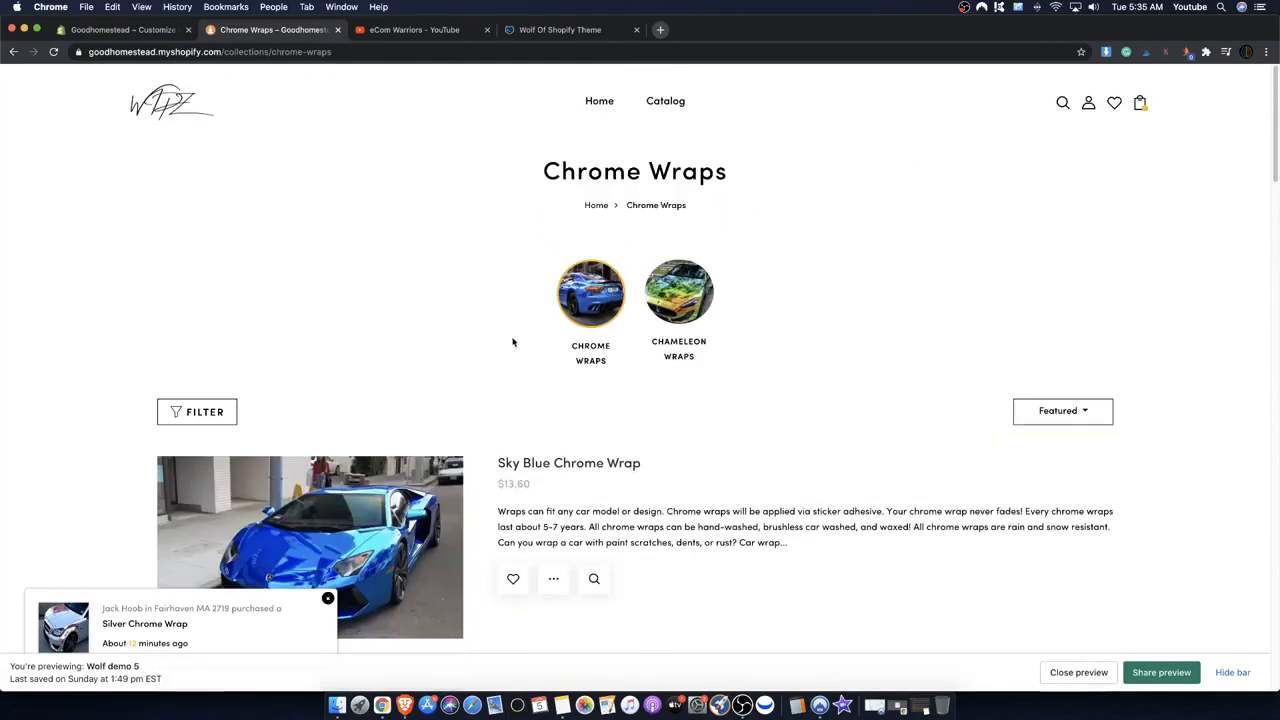
- Open the Chameleon Wraps collection through its round icon and look through its products
{"action": "left_click", "coordinate": [706, 327]}
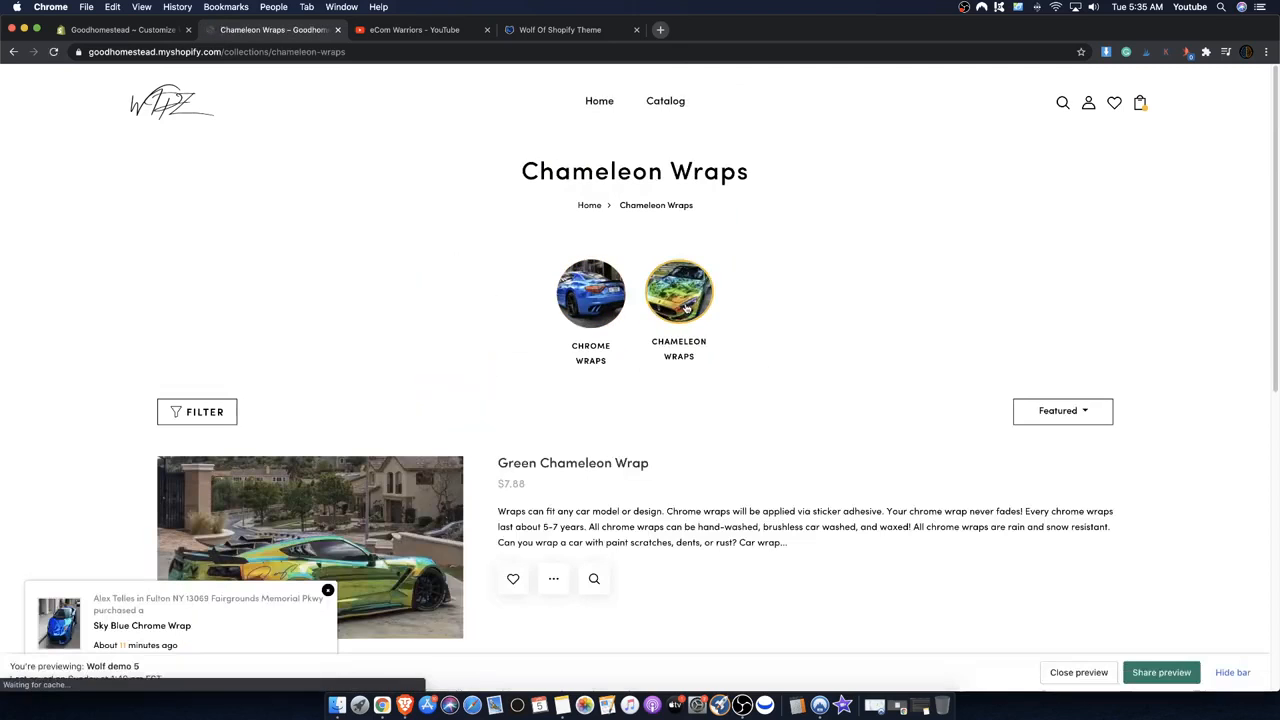
{"action": "scroll", "coordinate": [680, 310], "scroll_direction": "down", "scroll_amount": 5}
{"action": "scroll", "coordinate": [346, 366], "scroll_direction": "down", "scroll_amount": 5}
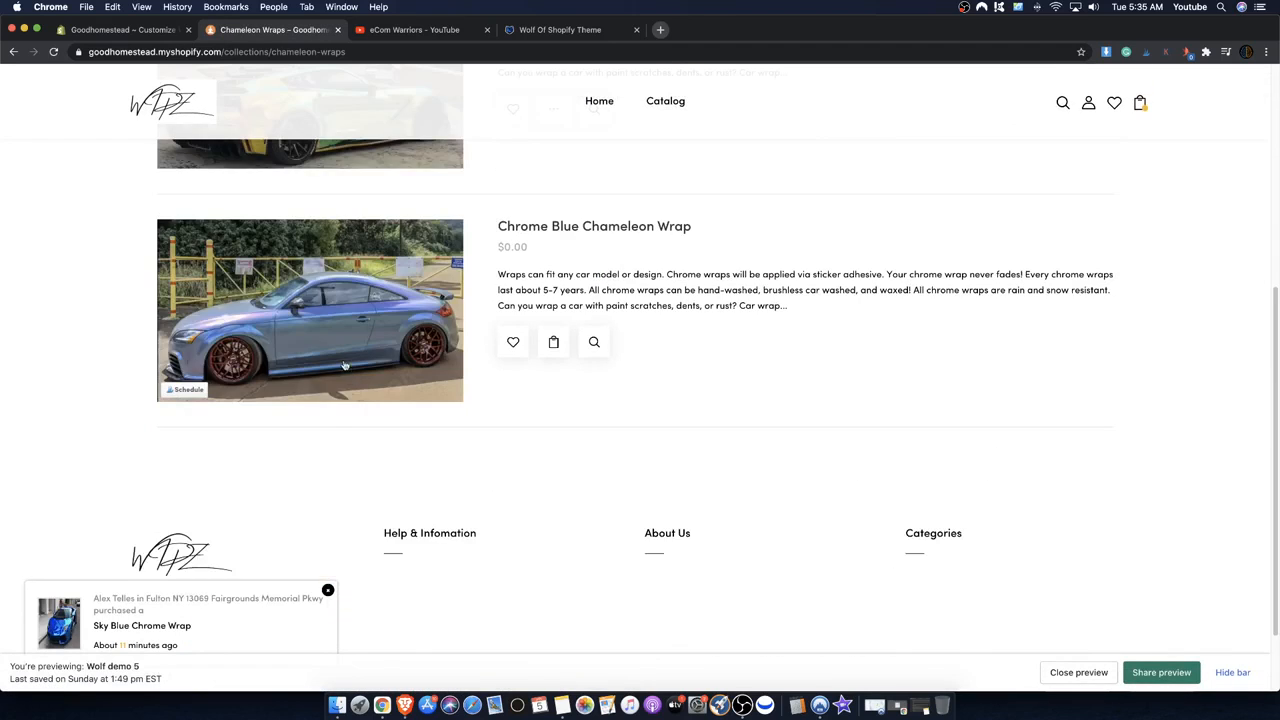
{"action": "scroll", "coordinate": [321, 355], "scroll_direction": "up", "scroll_amount": 1}
{"action": "scroll", "coordinate": [321, 355], "scroll_direction": "up", "scroll_amount": 10}
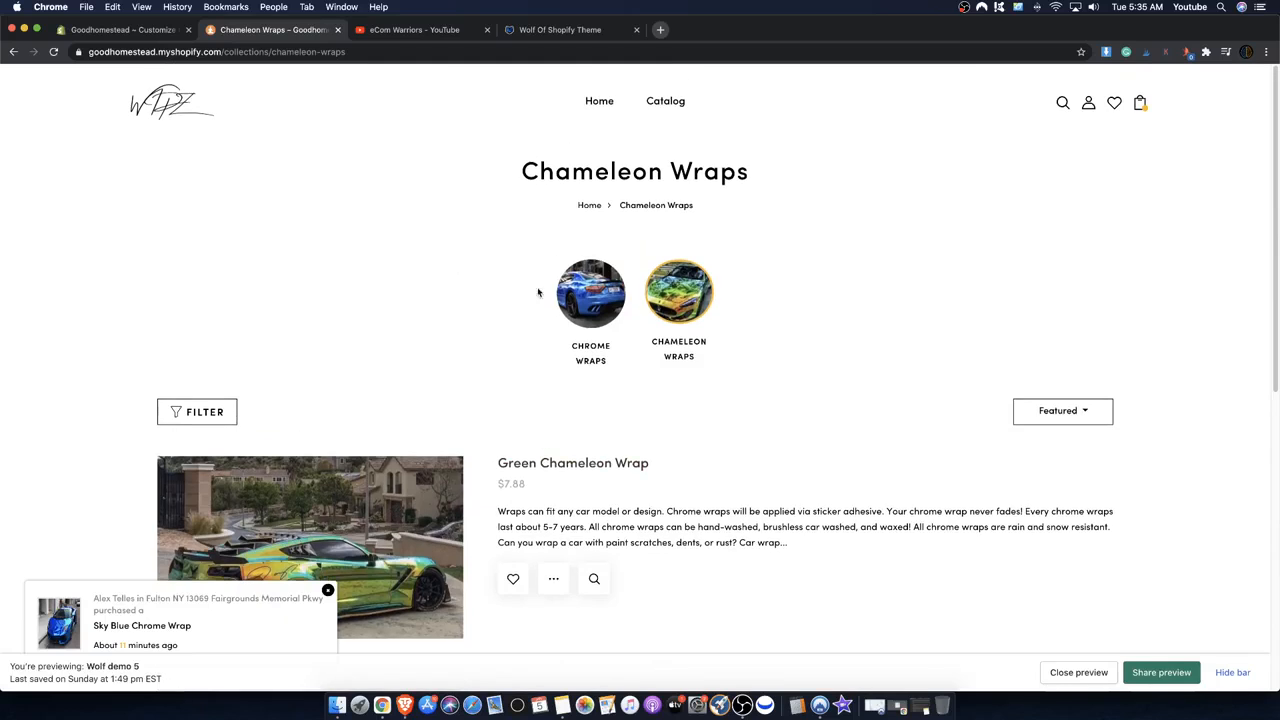
- Switch to Chrome Wraps and back to Chameleon Wraps using the round icons, and hide the theme preview bar
{"action": "left_click", "coordinate": [590, 293]}
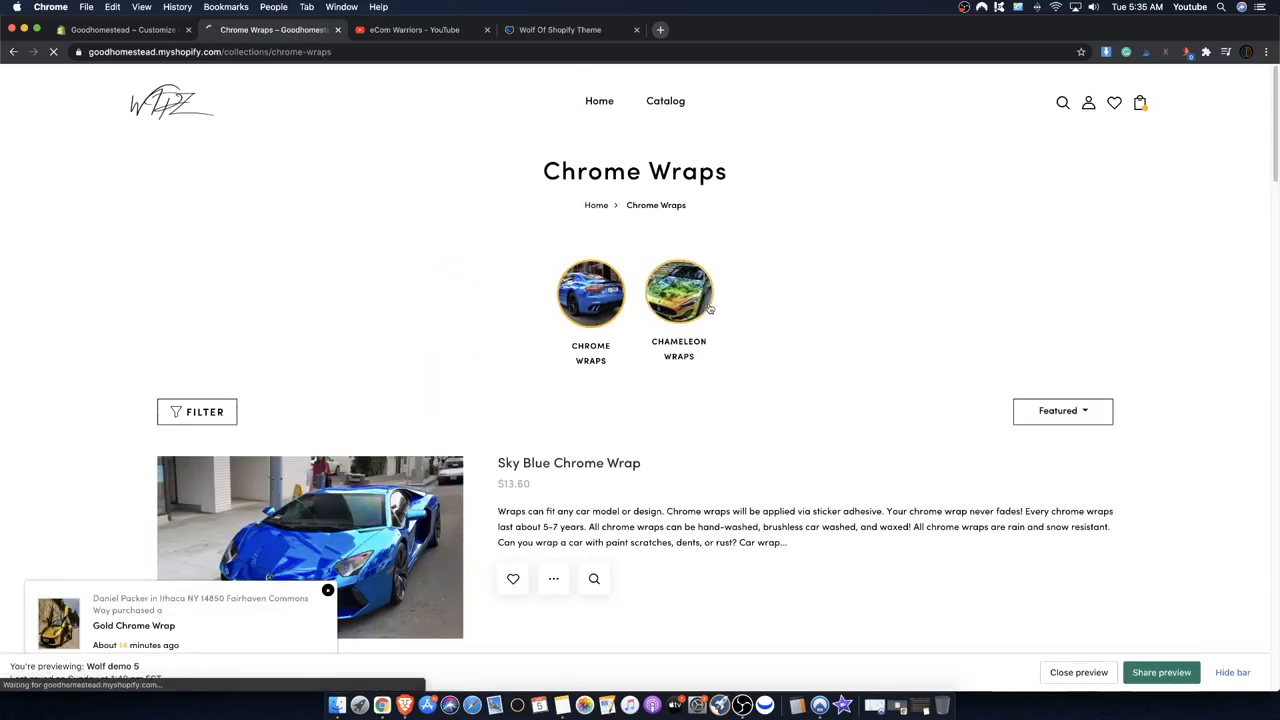
{"action": "left_click", "coordinate": [709, 309]}
{"action": "scroll", "coordinate": [220, 380], "scroll_direction": "down", "scroll_amount": 3}
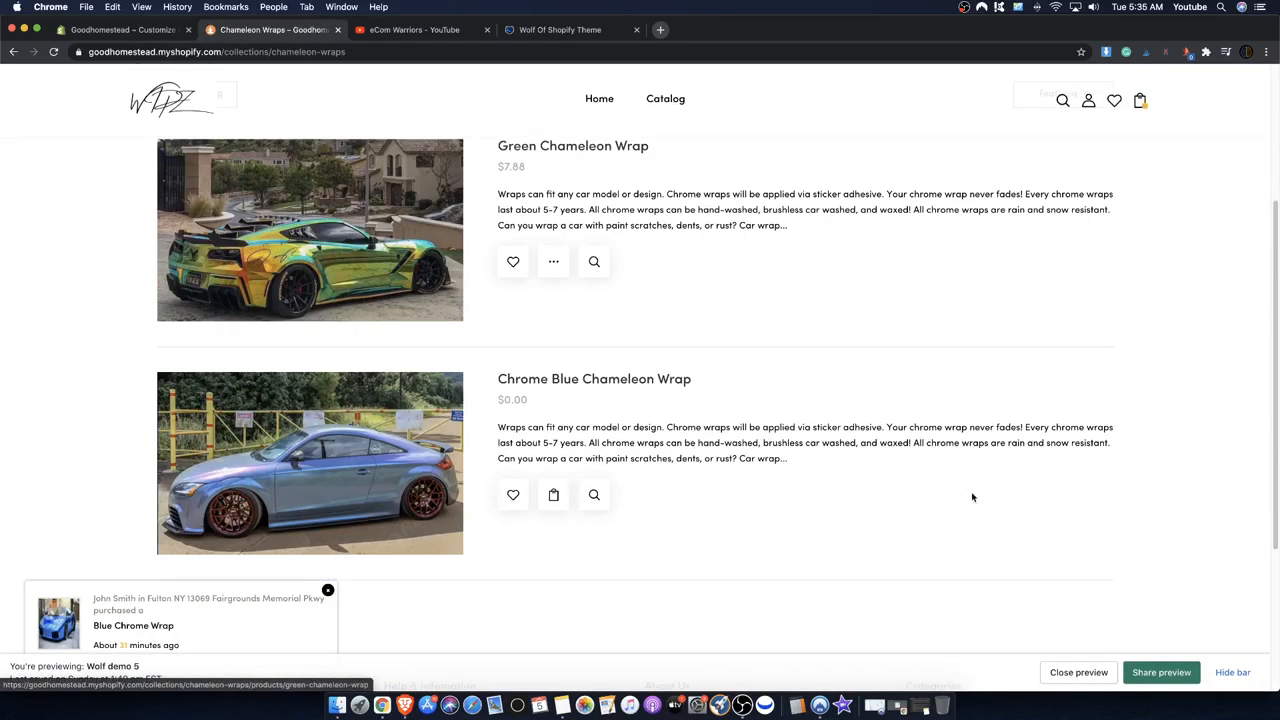
{"action": "left_click", "coordinate": [1232, 672]}
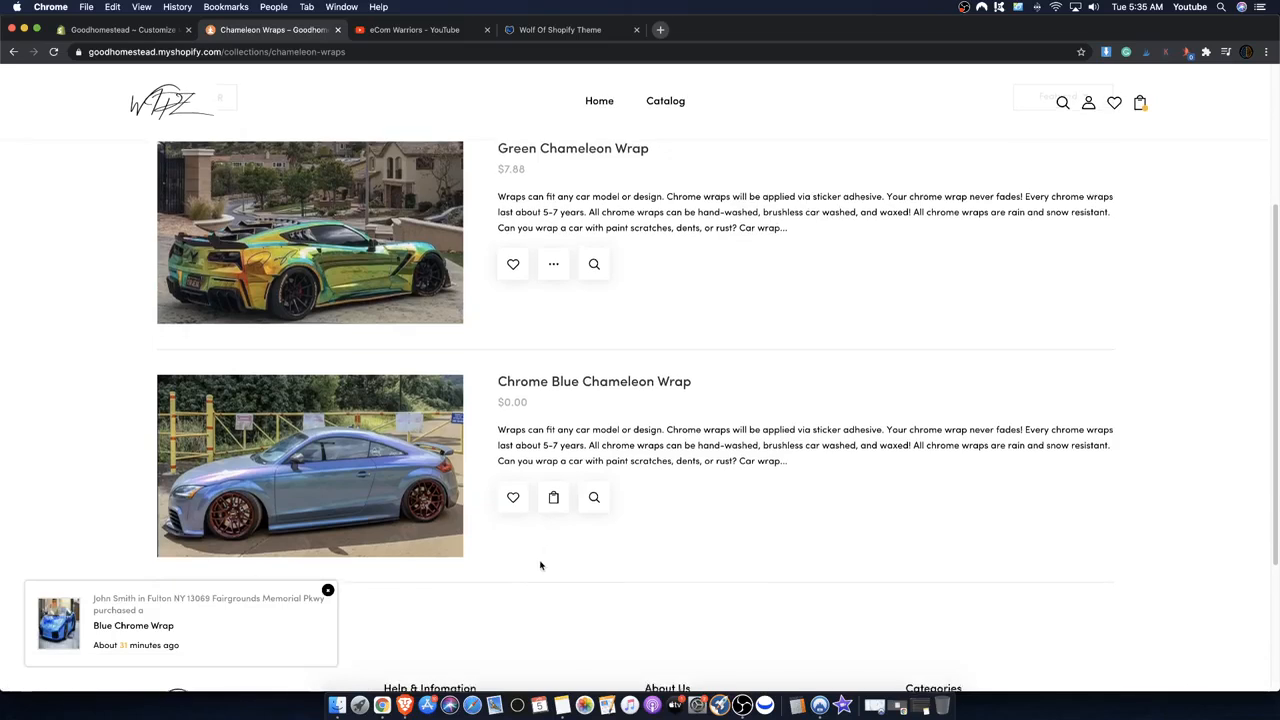
- Look over the Chameleon Wraps collection page and its products, dismissing the recent-purchase notification
{"action": "scroll", "coordinate": [540, 566], "scroll_direction": "up", "scroll_amount": 5}
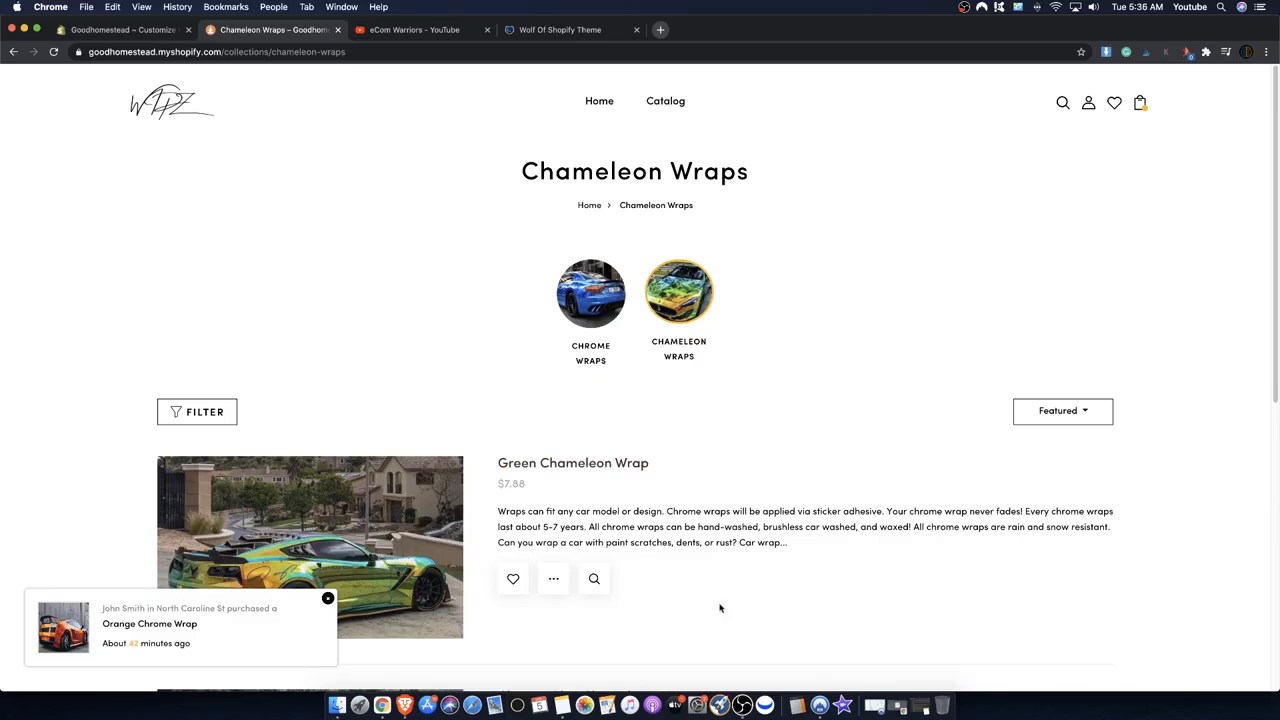
{"action": "left_click", "coordinate": [328, 601]}
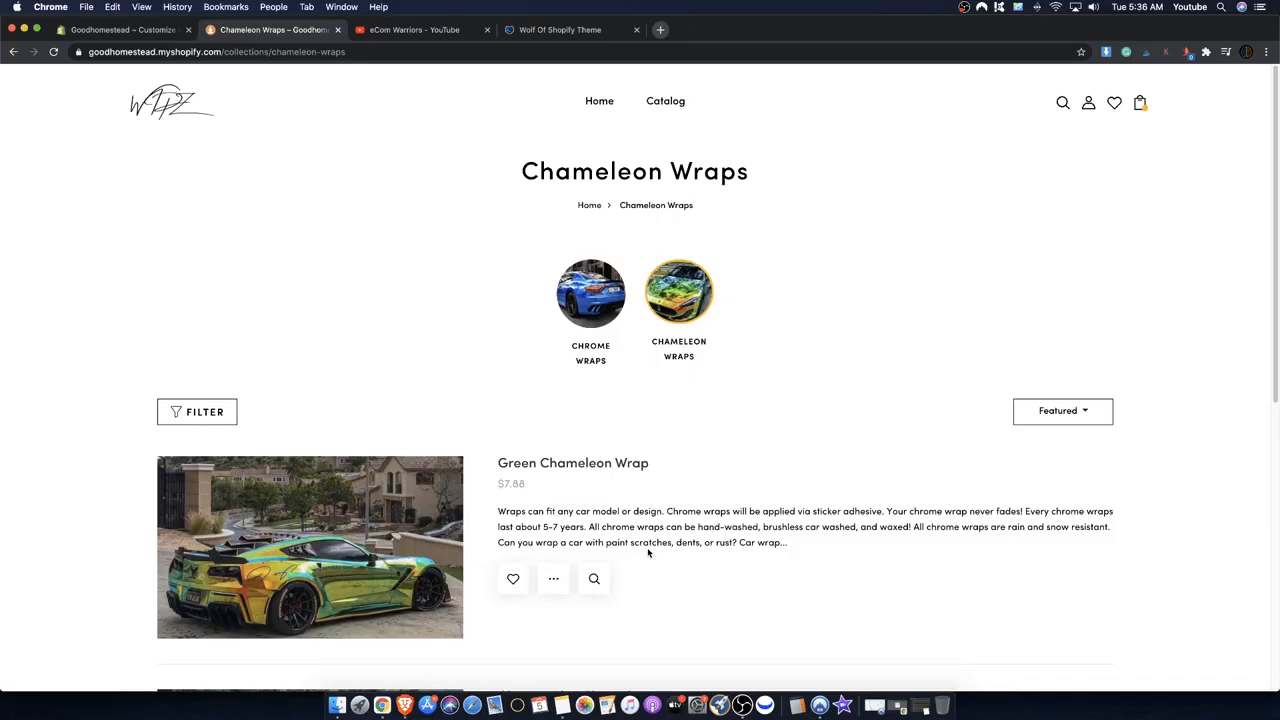
{"action": "scroll", "coordinate": [650, 423], "scroll_direction": "down", "scroll_amount": 3}
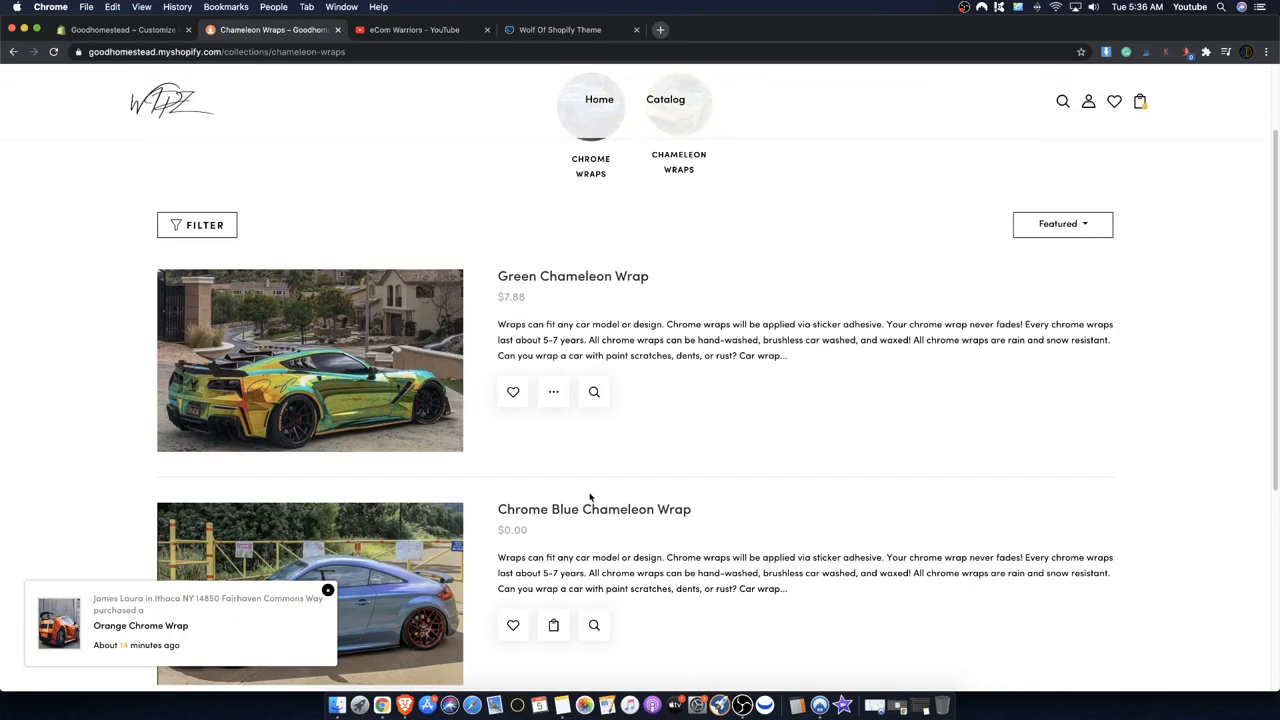
{"action": "scroll", "coordinate": [671, 412], "scroll_direction": "up", "scroll_amount": 3}
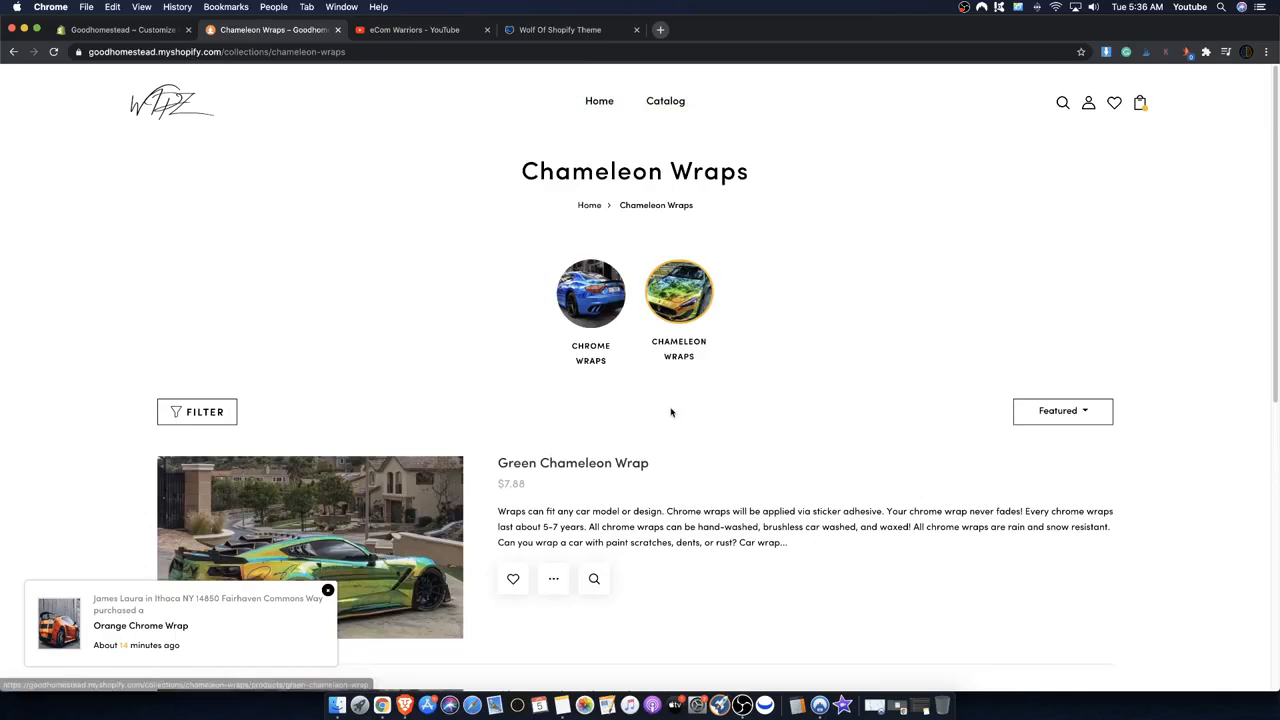
- Go to the store's home page through the logo and close the Wolf demo 5 theme preview
{"action": "left_click", "coordinate": [171, 120]}
{"action": "scroll", "coordinate": [744, 437], "scroll_direction": "down", "scroll_amount": 3}
{"action": "scroll", "coordinate": [744, 437], "scroll_direction": "down", "scroll_amount": 2}
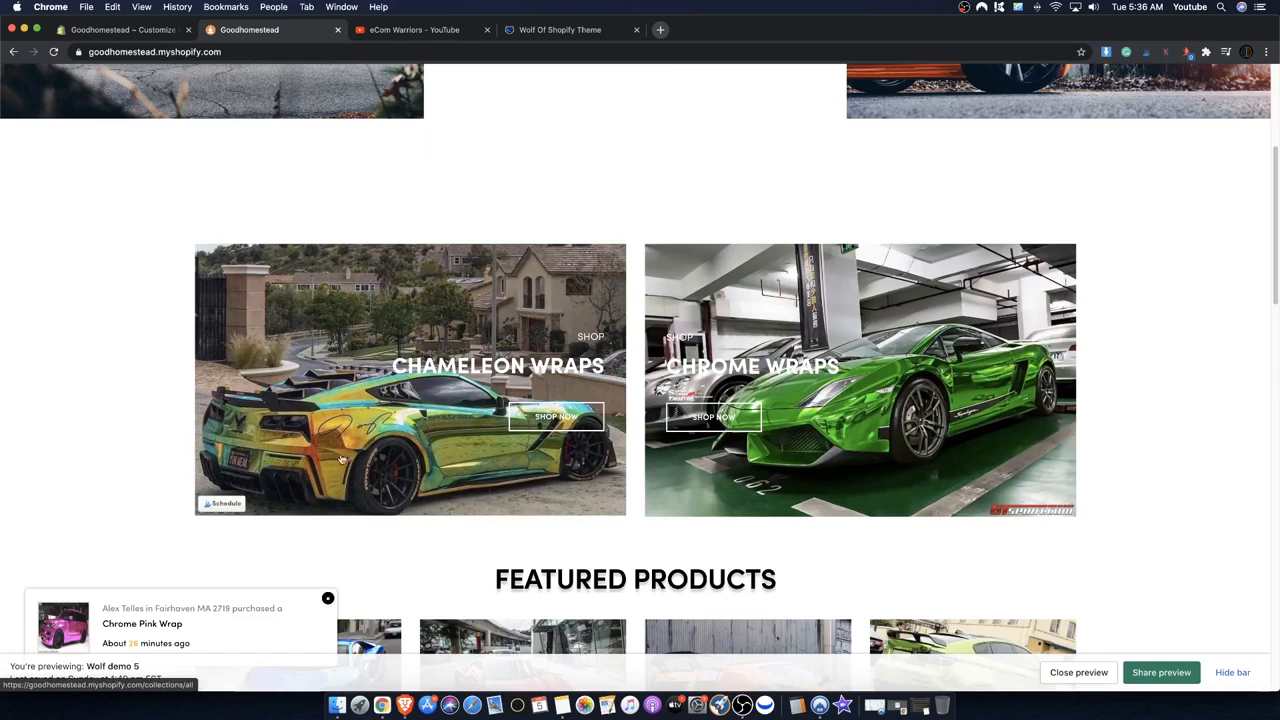
{"action": "left_click", "coordinate": [1079, 672]}
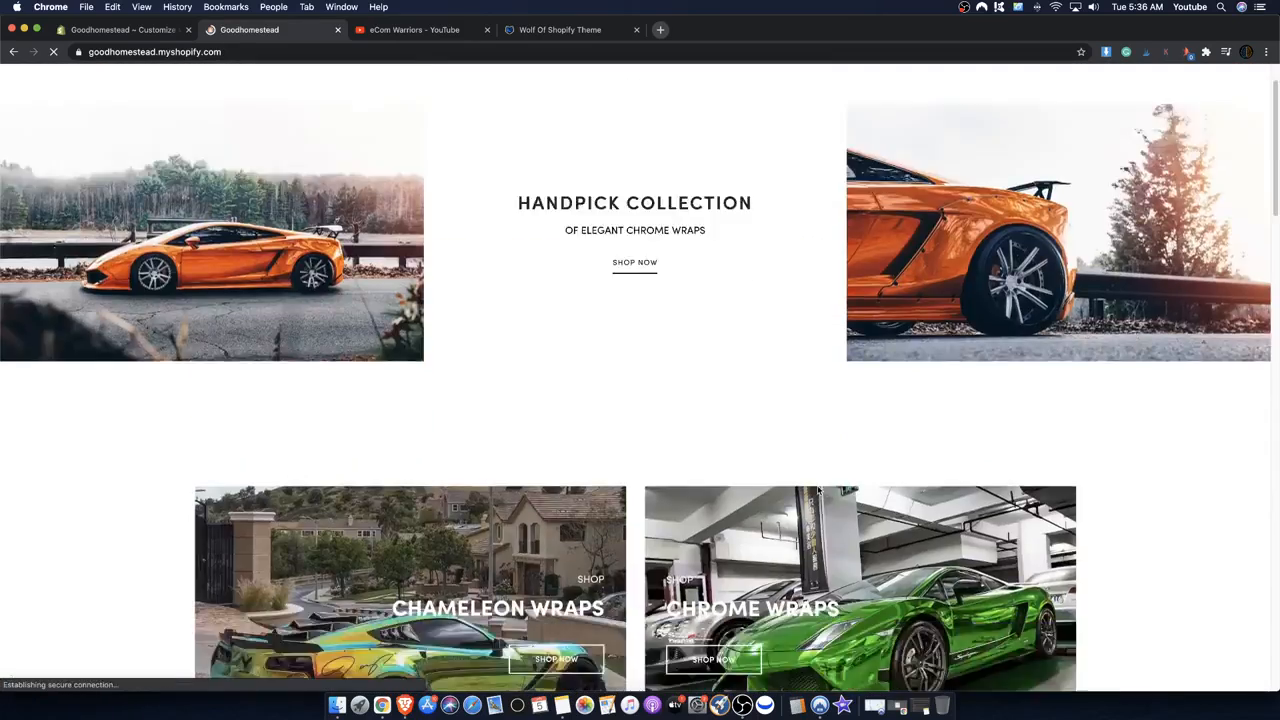
- Open the quick view of the Rose Gold Chrome Wrap in Featured Products and look at its images and options
{"action": "scroll", "coordinate": [818, 489], "scroll_direction": "down", "scroll_amount": 8}
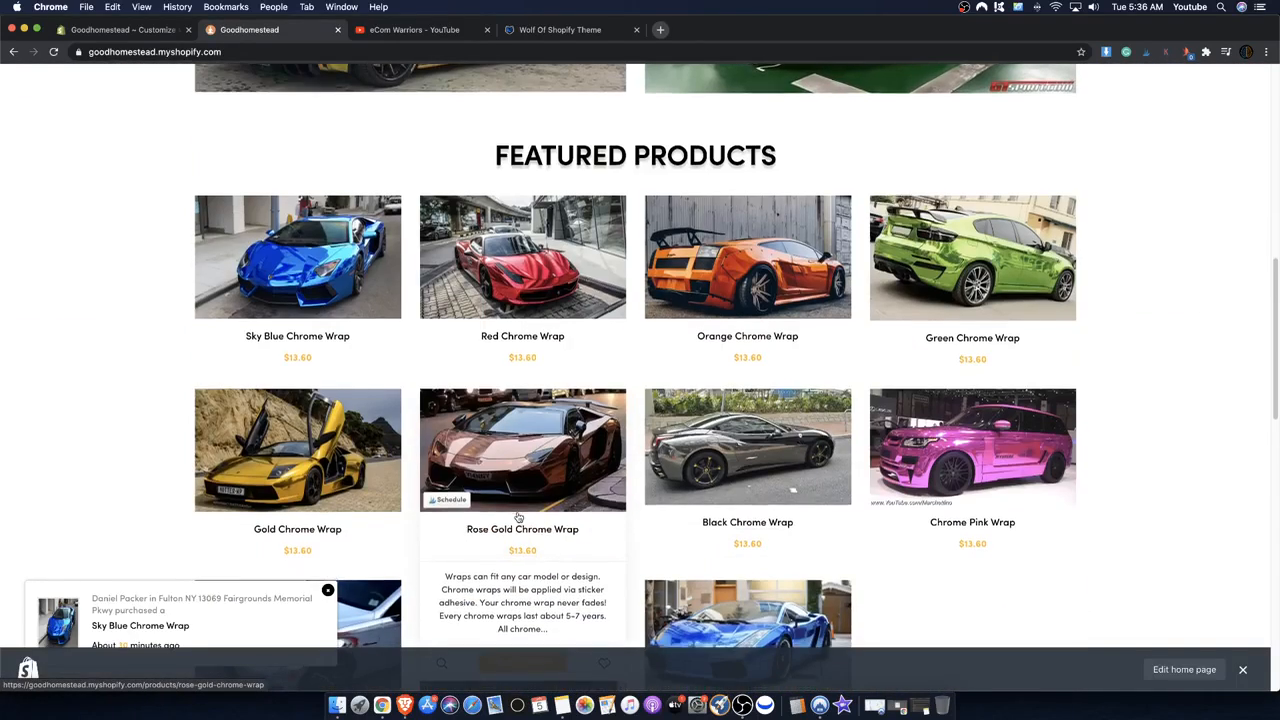
{"action": "scroll", "coordinate": [517, 512], "scroll_direction": "down", "scroll_amount": 1}
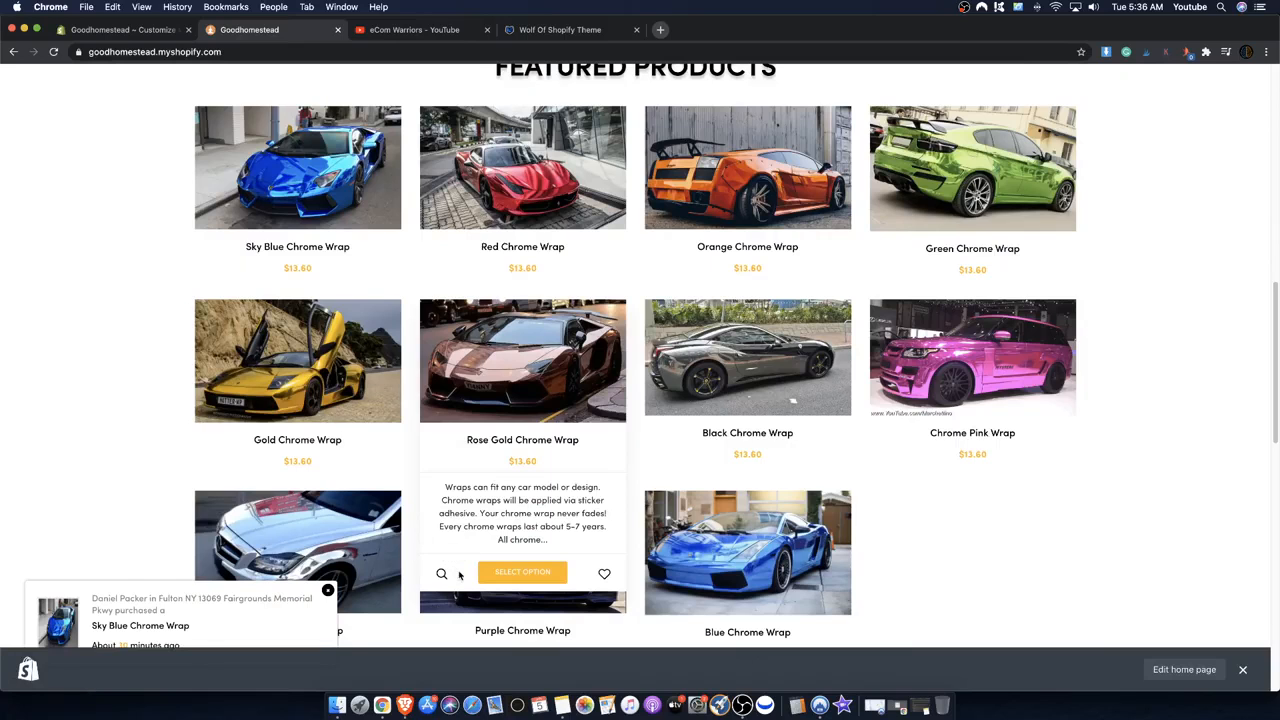
{"action": "left_click", "coordinate": [441, 573]}
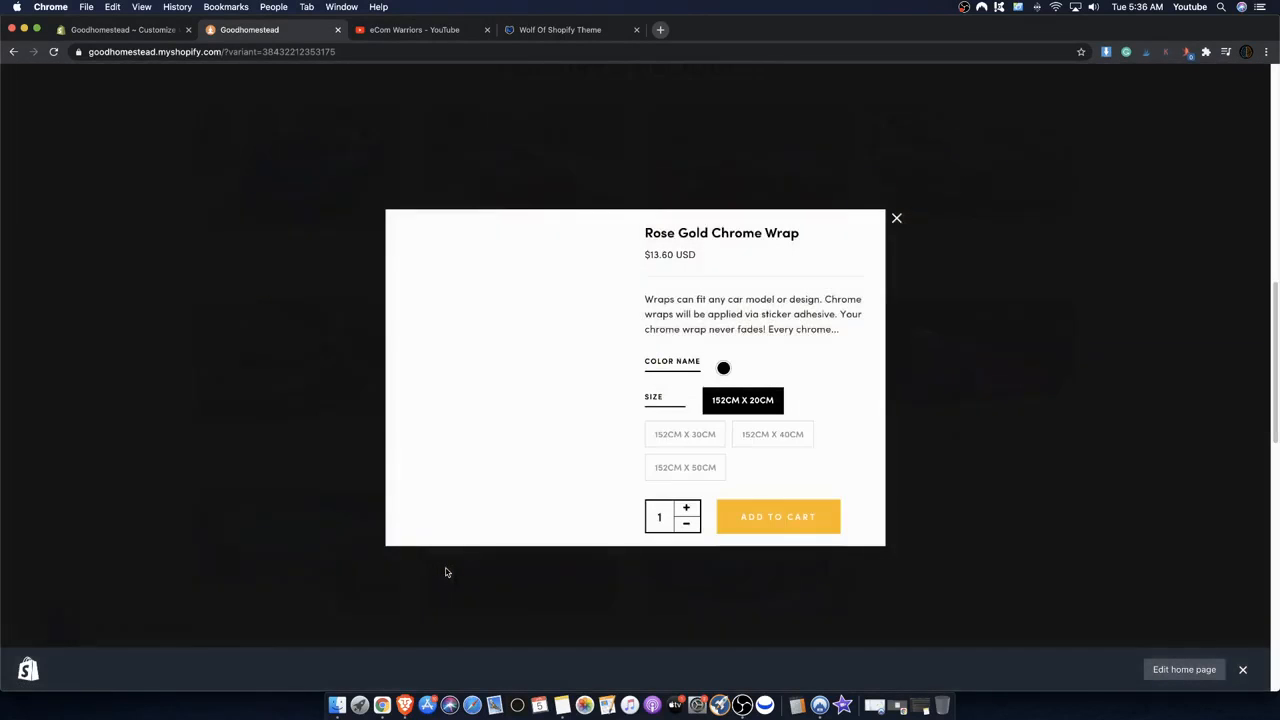
{"action": "left_click", "coordinate": [455, 432]}
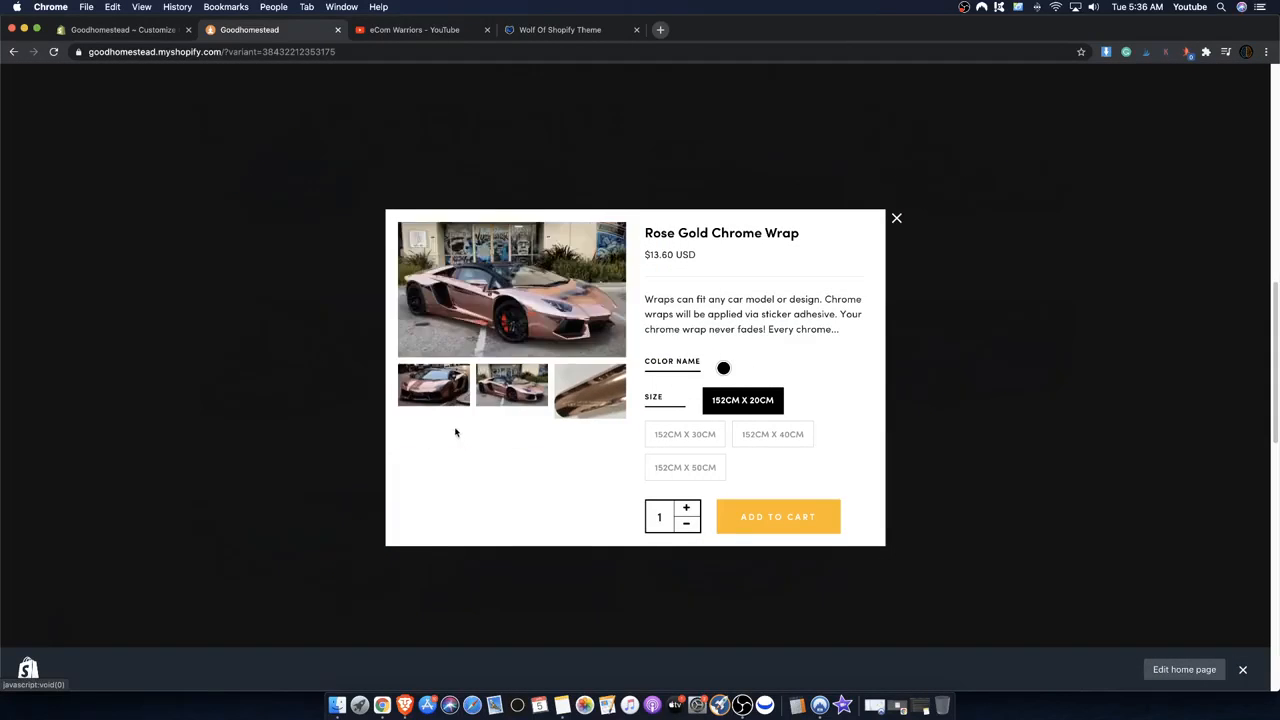